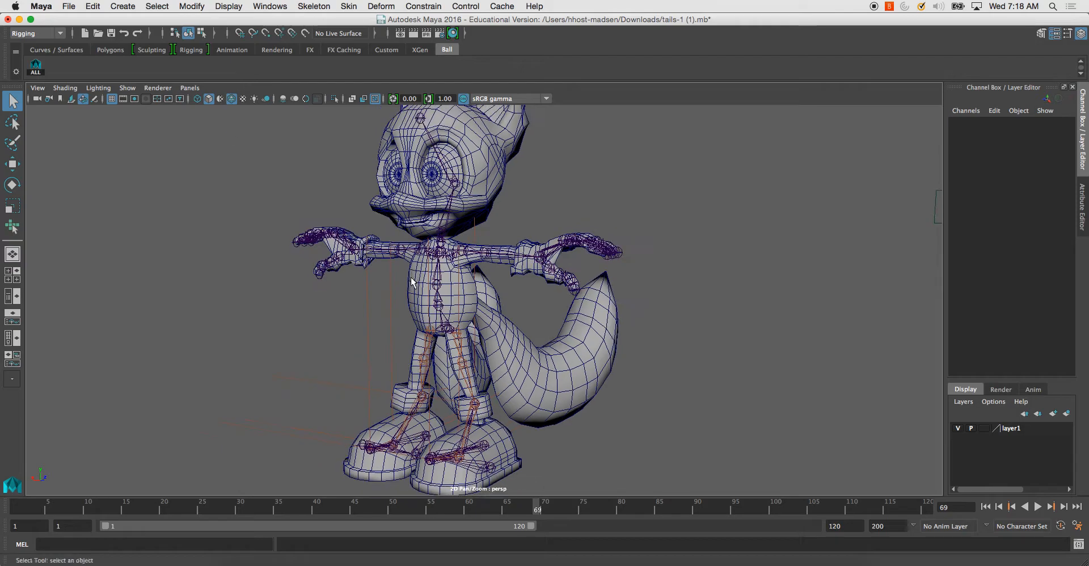
Switch the workspace to the saved Persp/UV Editor layout.
scroll(424, 293, down, 2)
mouse_move(404, 281)
alt+mouse_down()
mouse_move(366, 269)
mouse_move(409, 270)
mouse_move(393, 274)
alt+mouse_up()
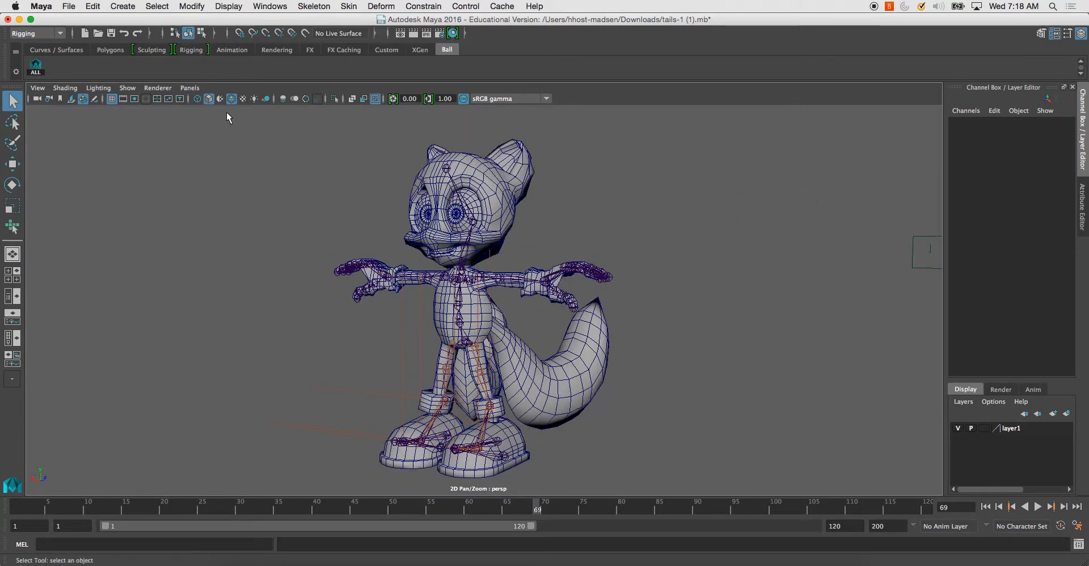
click(190, 88)
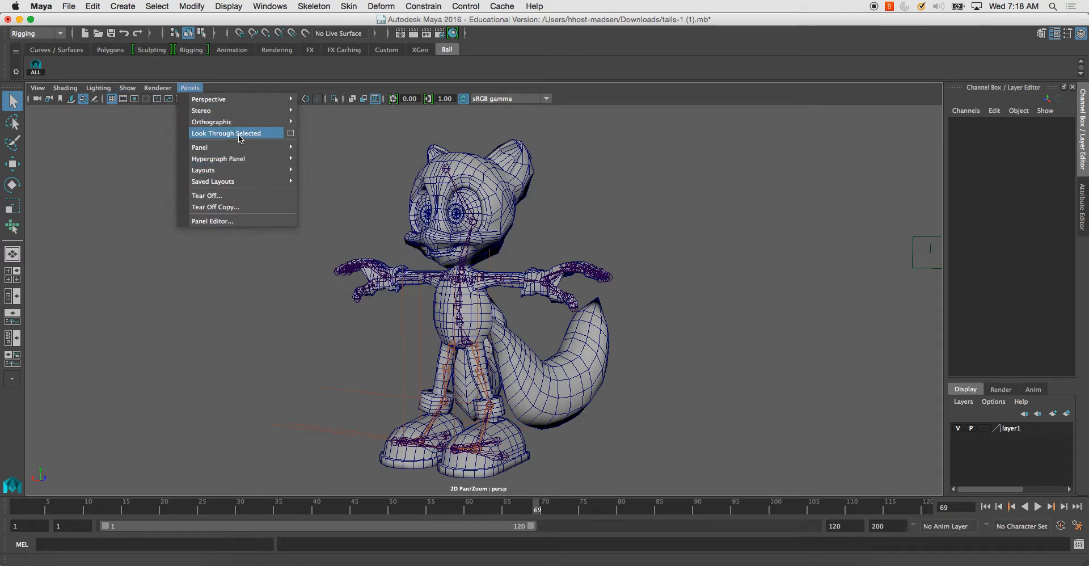
mouse_move(247, 121)
mouse_move(250, 102)
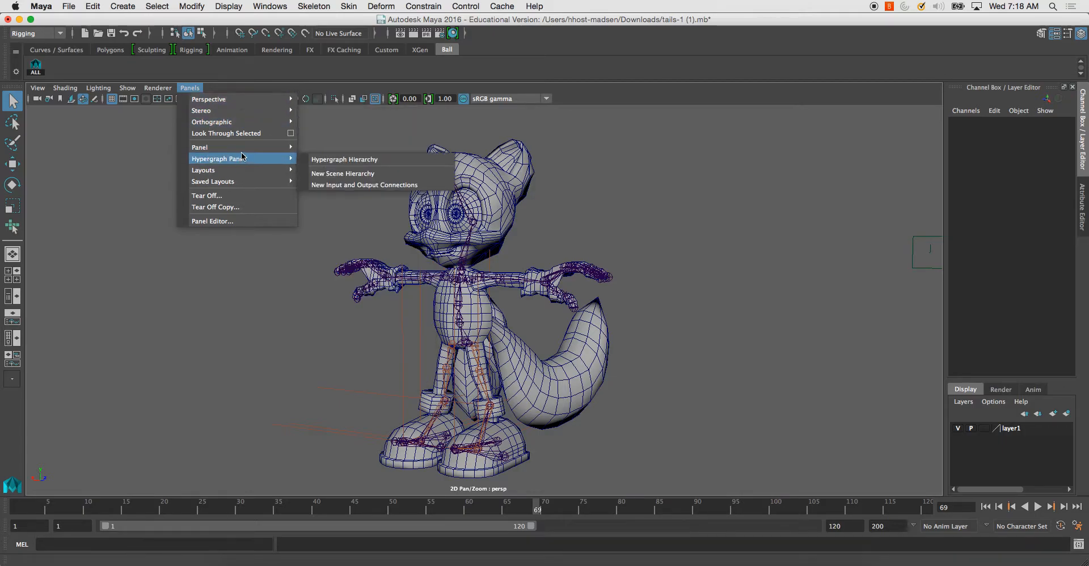
mouse_move(244, 149)
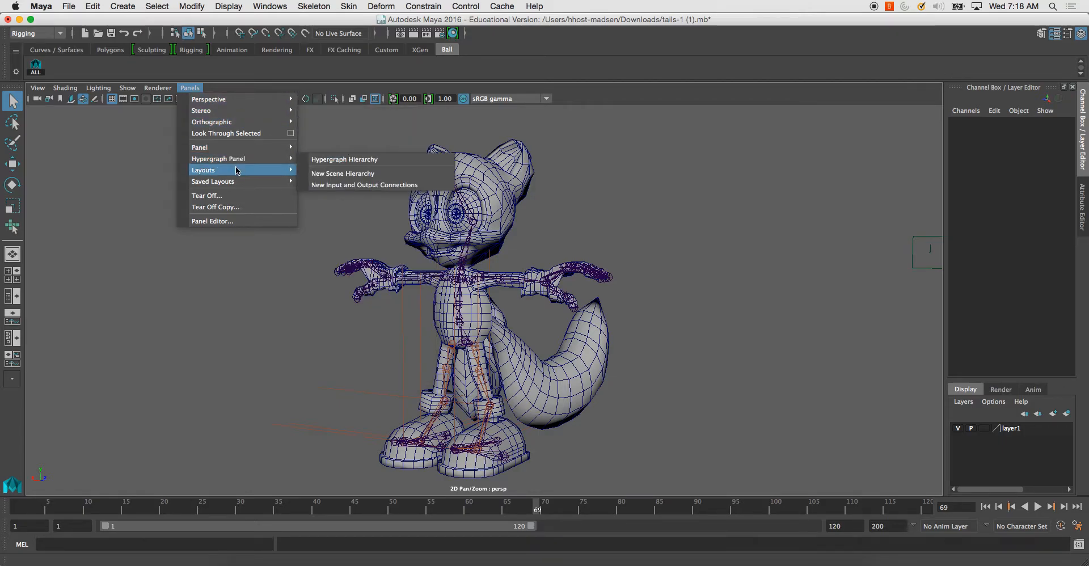
mouse_move(261, 182)
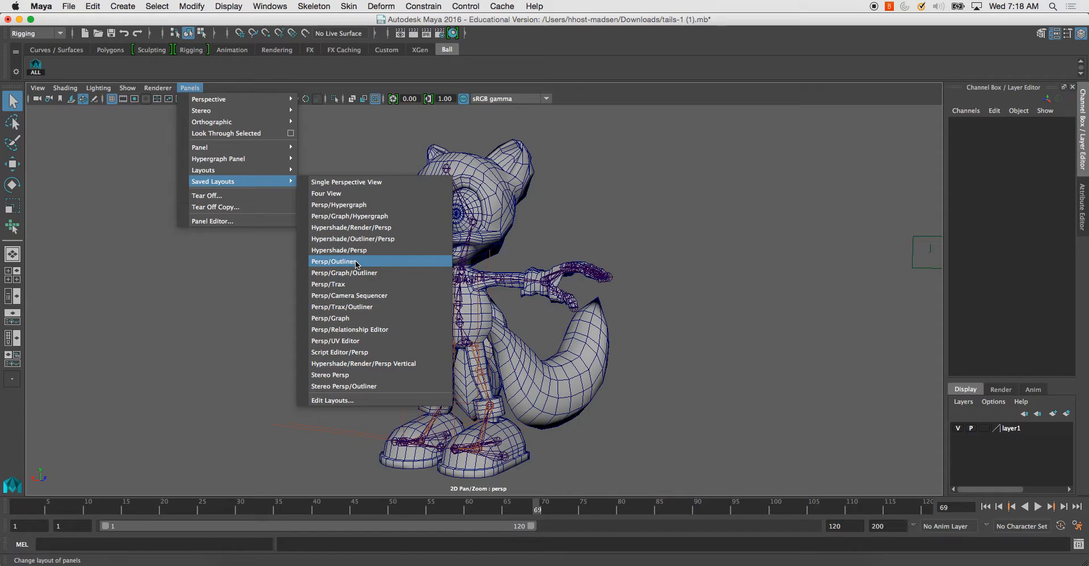
click(357, 342)
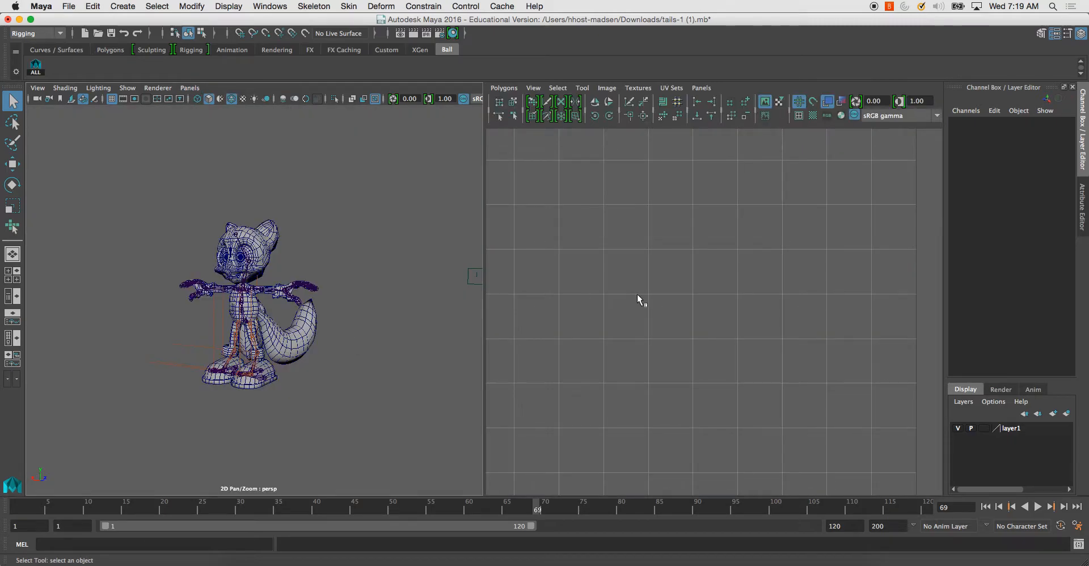
Show the character mesh's UVs and select the round shoe shell with the Move UV Shell tool to locate it on the model.
click(278, 332)
scroll(679, 304, down, 3)
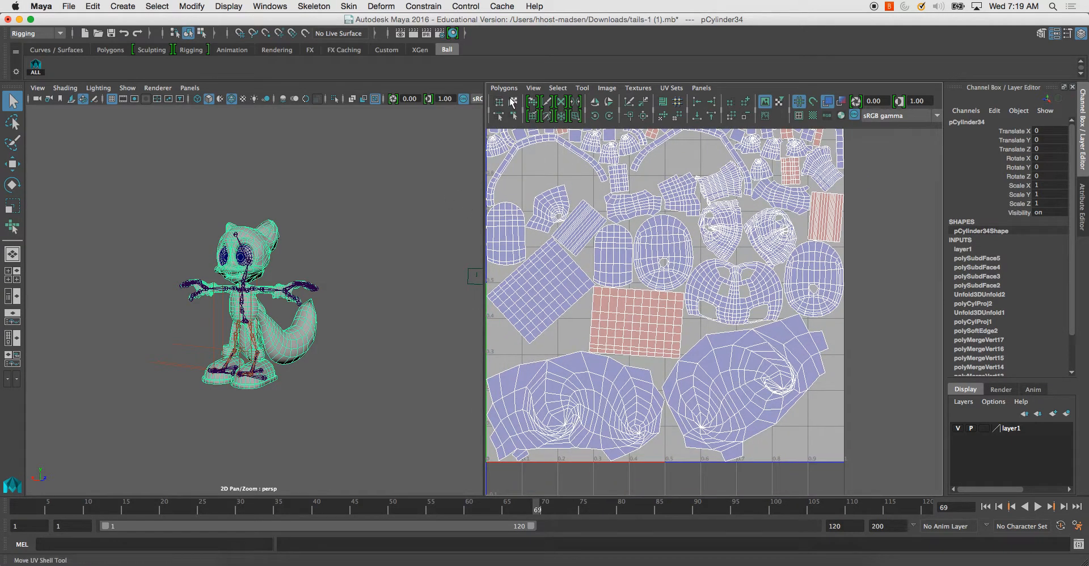
click(513, 102)
click(658, 245)
alt+drag(249, 387, 262, 390)
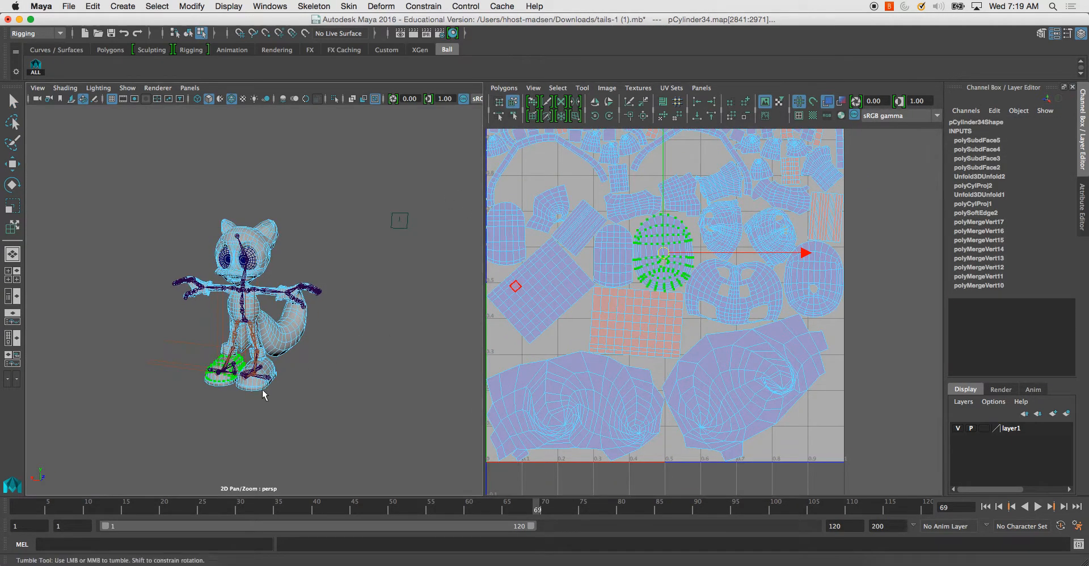
click(614, 254)
click(668, 226)
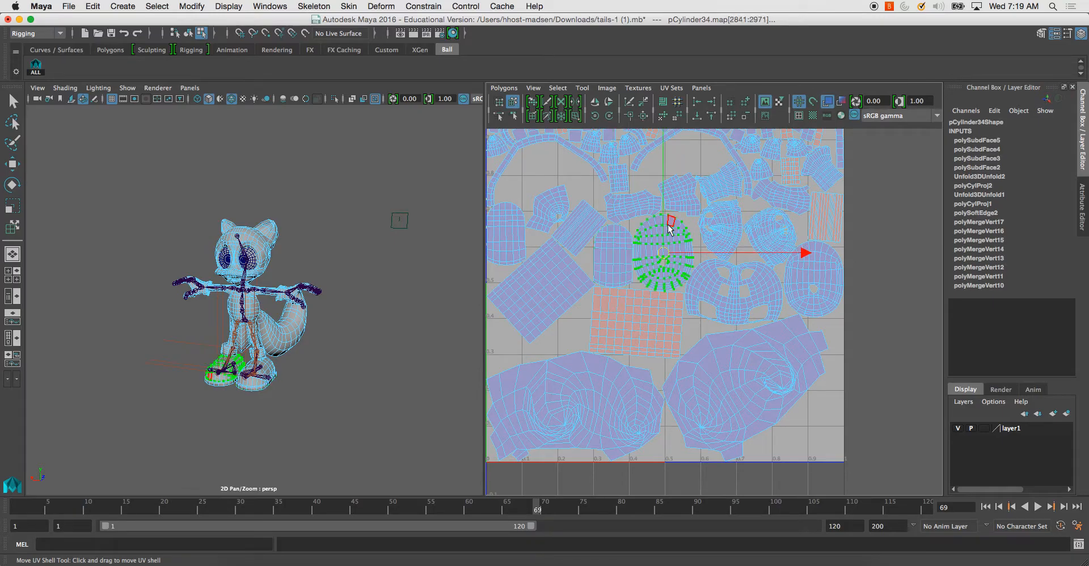
Select the leg's UV shell and compare it with the matching leg area on the model.
click(614, 248)
alt+middle_drag(546, 250, 582, 255)
click(575, 208)
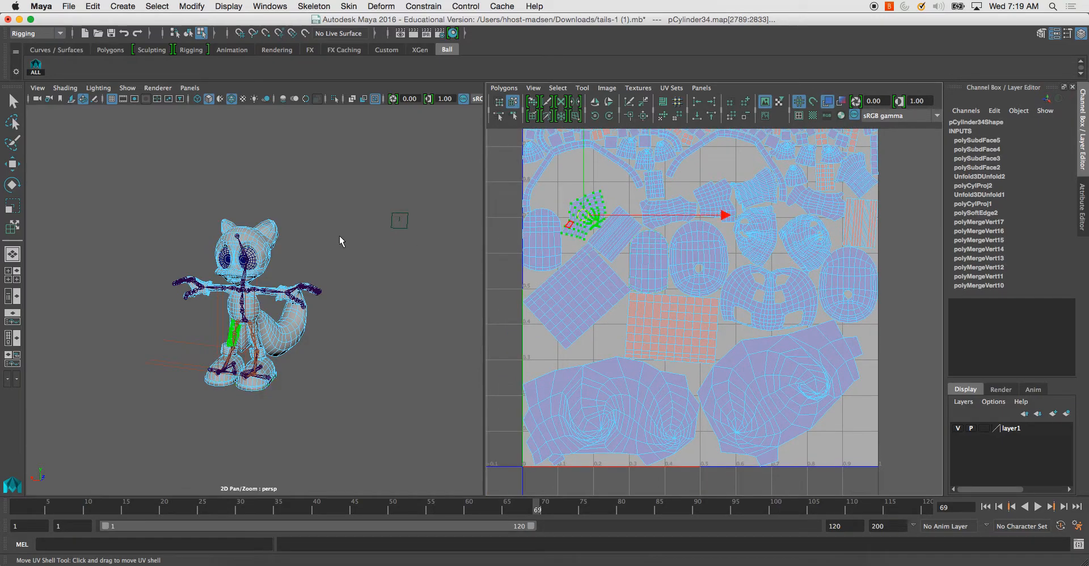
scroll(260, 318, up, 5)
alt+drag(259, 319, 359, 301)
scroll(539, 253, up, 6)
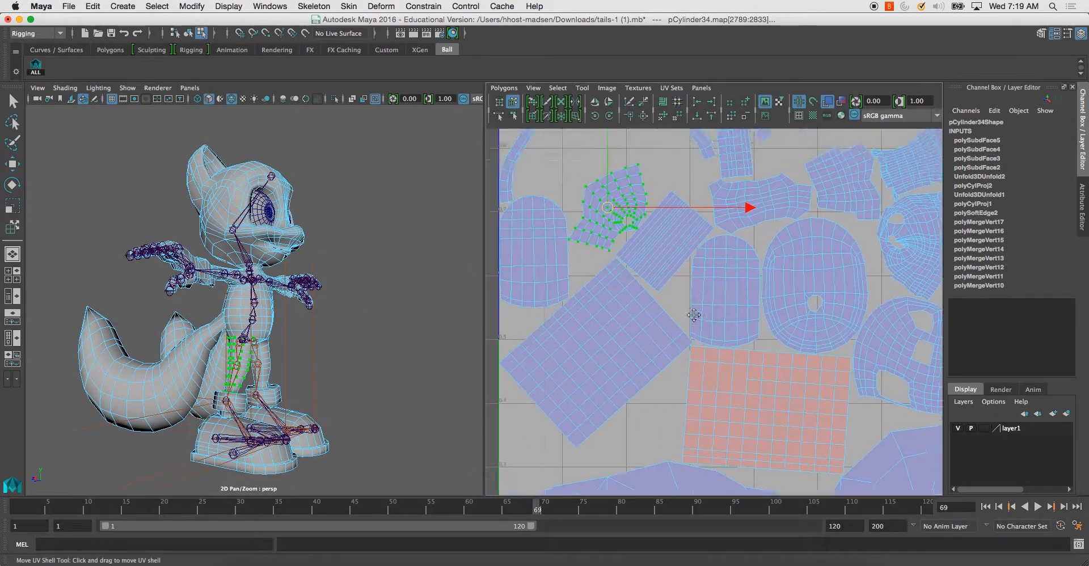
scroll(598, 238, down, 6)
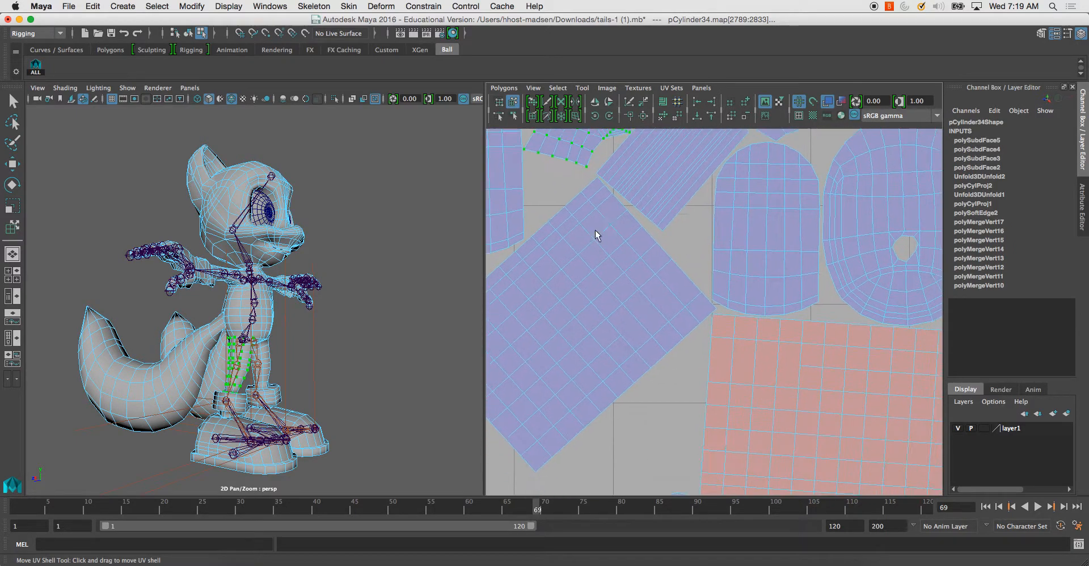
Select the red rectangular UV shell and the large tail shell beside it to see which model parts they cover.
click(614, 315)
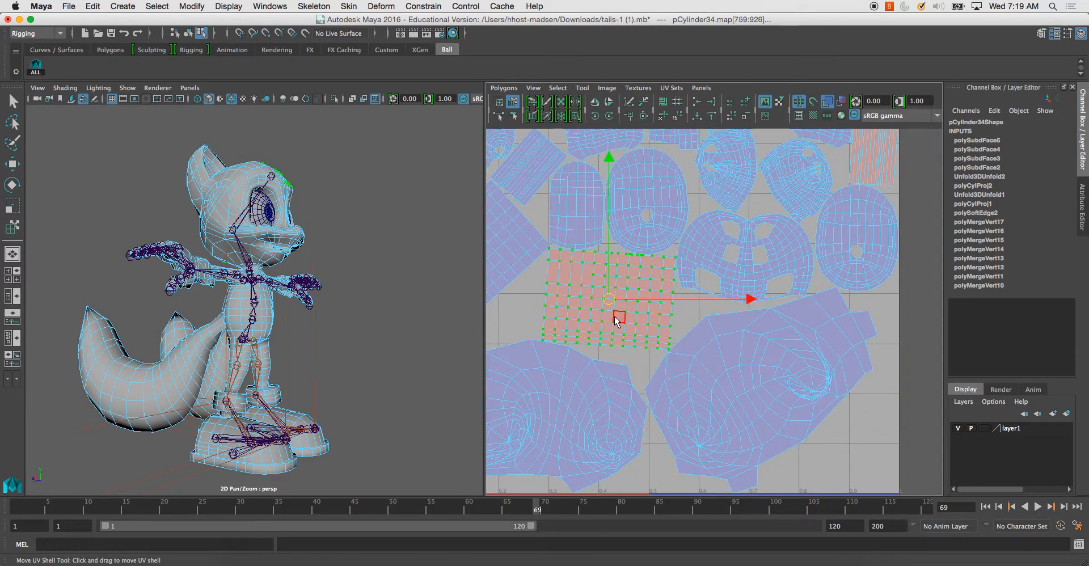
alt+drag(326, 292, 286, 293)
scroll(614, 329, down, 1)
click(737, 383)
alt+drag(430, 355, 278, 328)
alt+drag(444, 380, 375, 343)
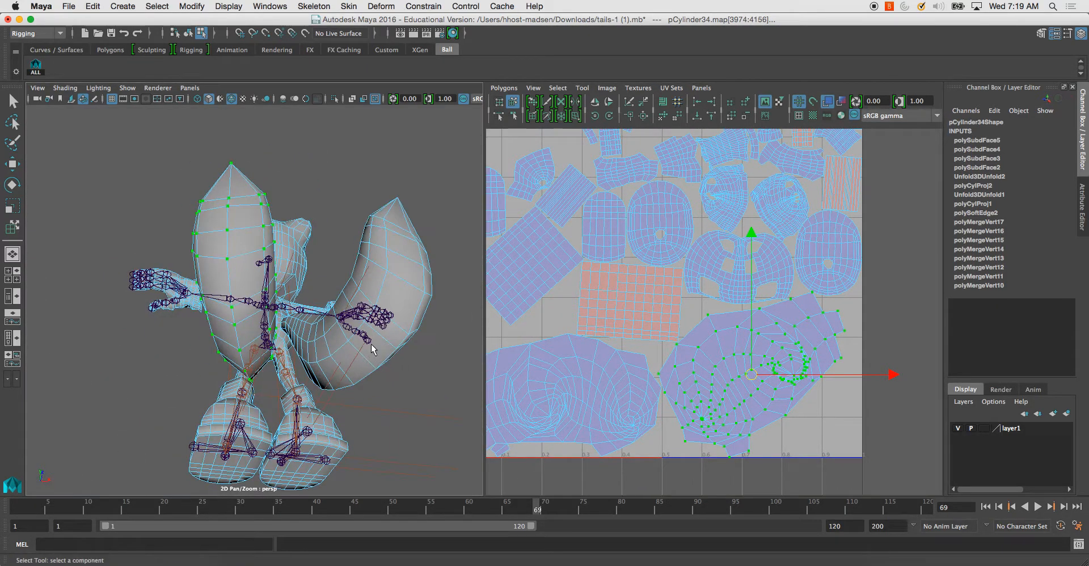
Select the other large tail shell and a small finger shell, and examine where the finger shell lies on the hand.
click(575, 373)
alt+middle_drag(614, 324, 661, 319)
scroll(661, 317, up, 1)
scroll(664, 303, down, 1)
alt+middle_drag(783, 276, 757, 374)
scroll(737, 318, down, 1)
click(771, 219)
click(788, 227)
alt+drag(340, 295, 363, 340)
alt+right_drag(363, 340, 381, 375)
scroll(756, 373, up, 2)
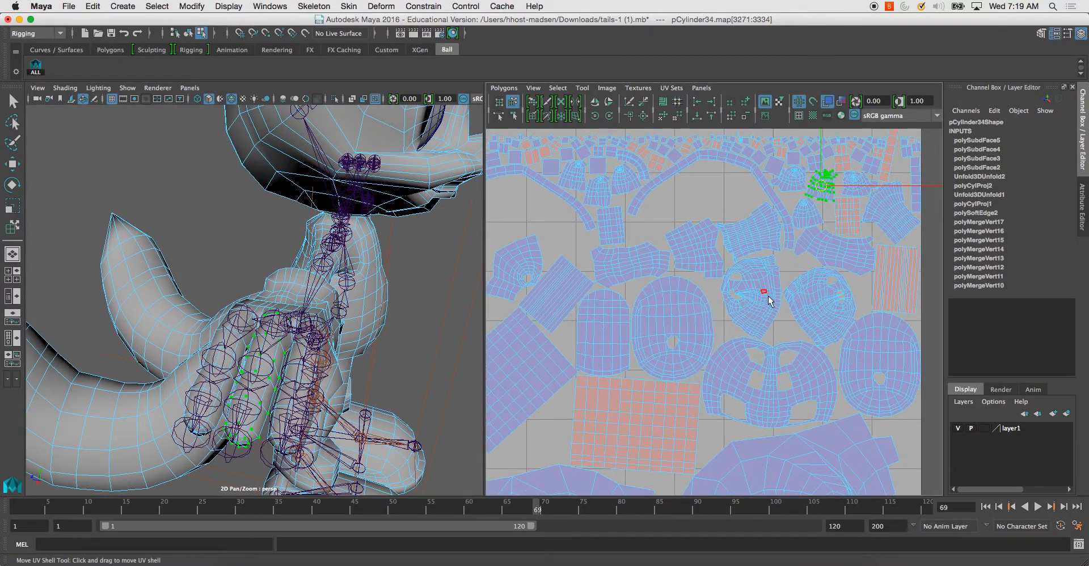
Examine the selected finger's UV shell up close, including its attached corner face and the neighbouring shells.
scroll(790, 304, down, 3)
key(f)
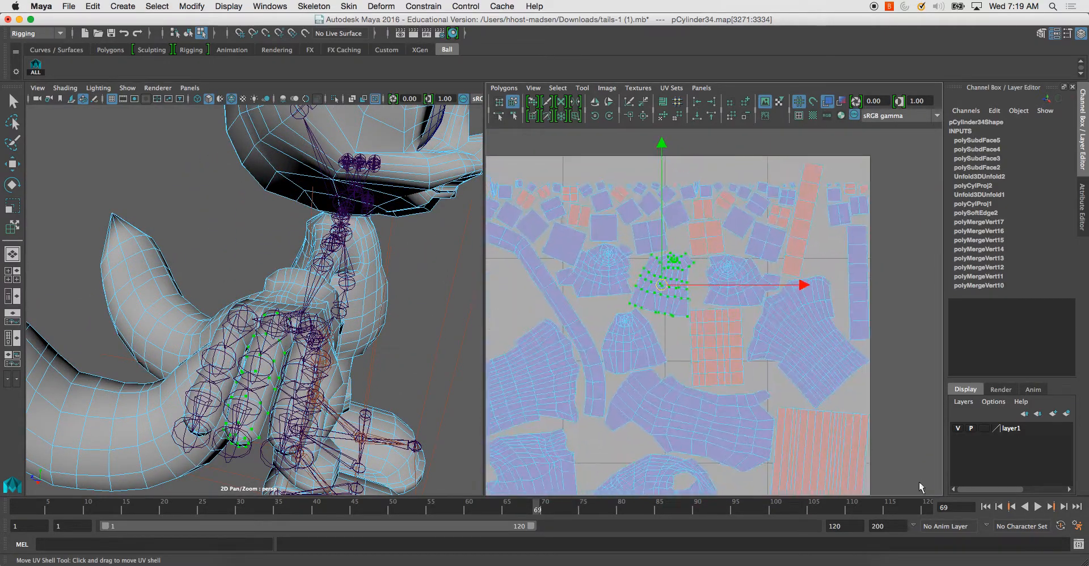
scroll(816, 389, up, 2)
scroll(649, 261, up, 3)
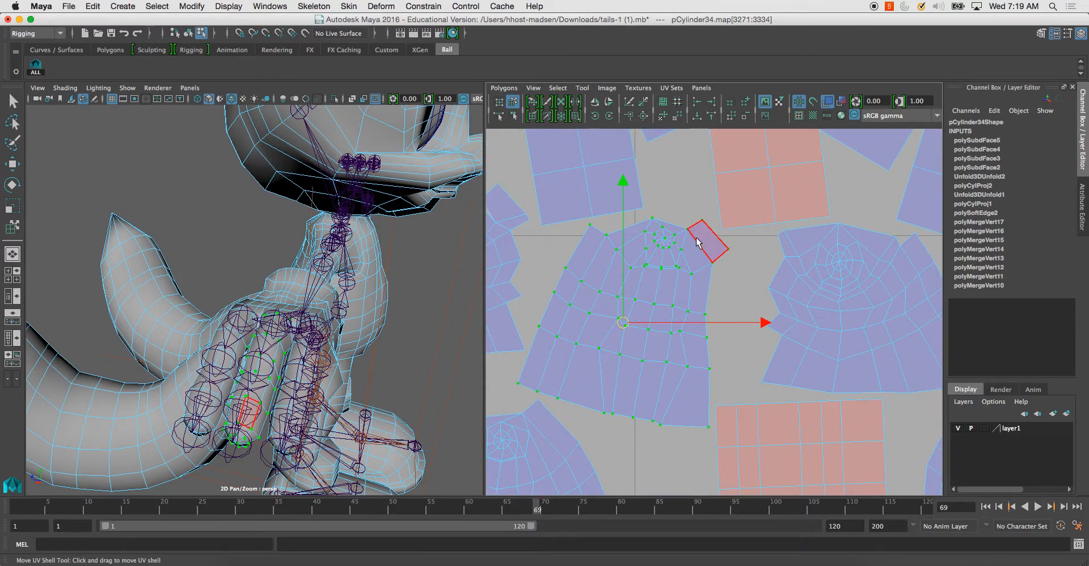
shift+click(703, 245)
key(f)
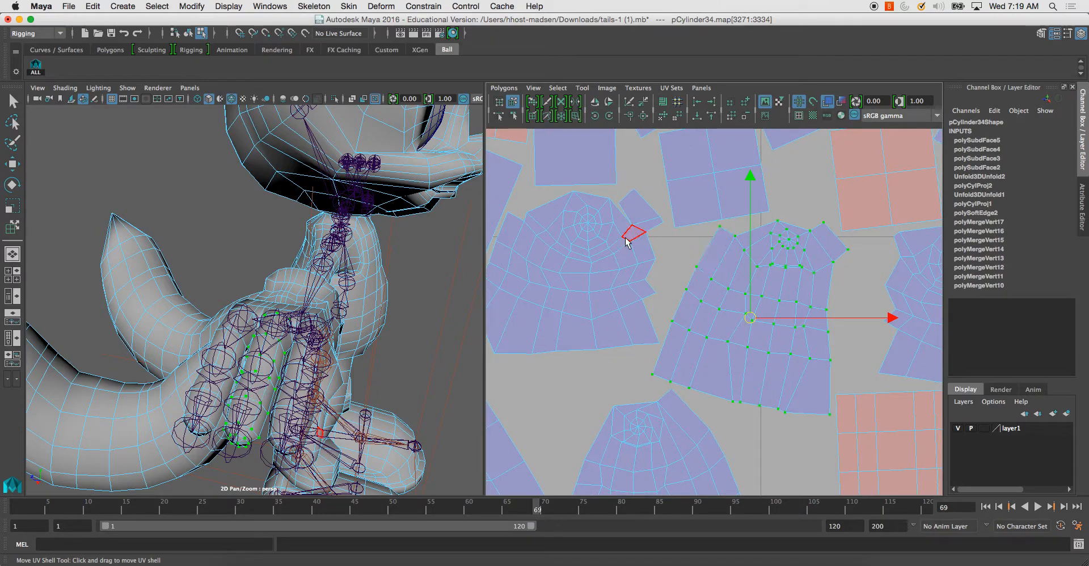
alt+drag(380, 323, 346, 317)
alt+right_drag(346, 317, 306, 318)
alt+right_drag(773, 314, 737, 285)
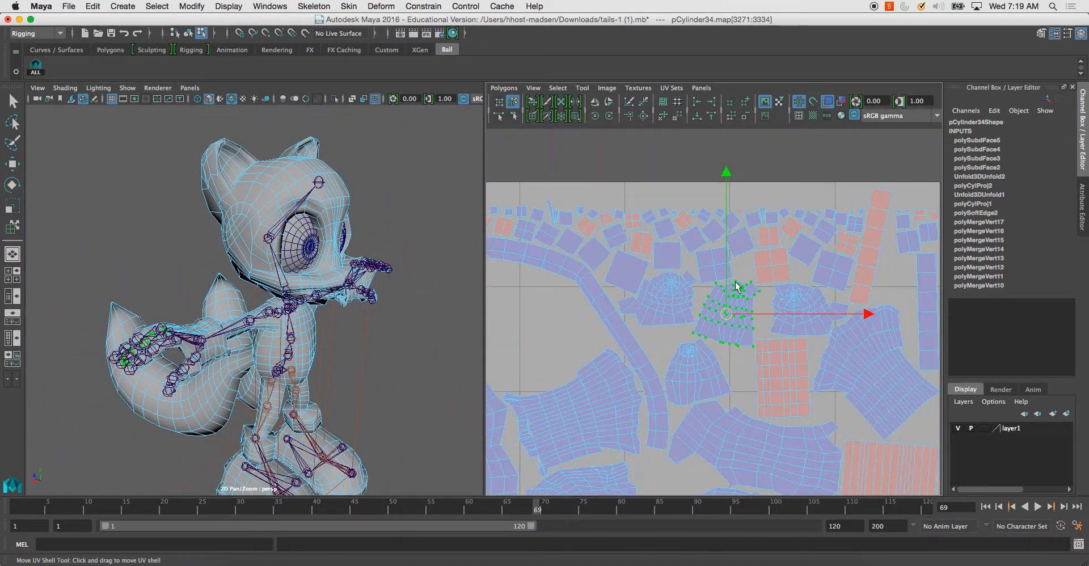
Review the whole UV layout and select the large tail shell near the UV origin to identify its tail on the model.
alt+right_drag(652, 304, 692, 309)
alt+middle_drag(693, 308, 733, 173)
alt+right_drag(702, 318, 670, 266)
alt+middle_drag(670, 265, 714, 194)
click(668, 395)
alt+drag(372, 354, 349, 331)
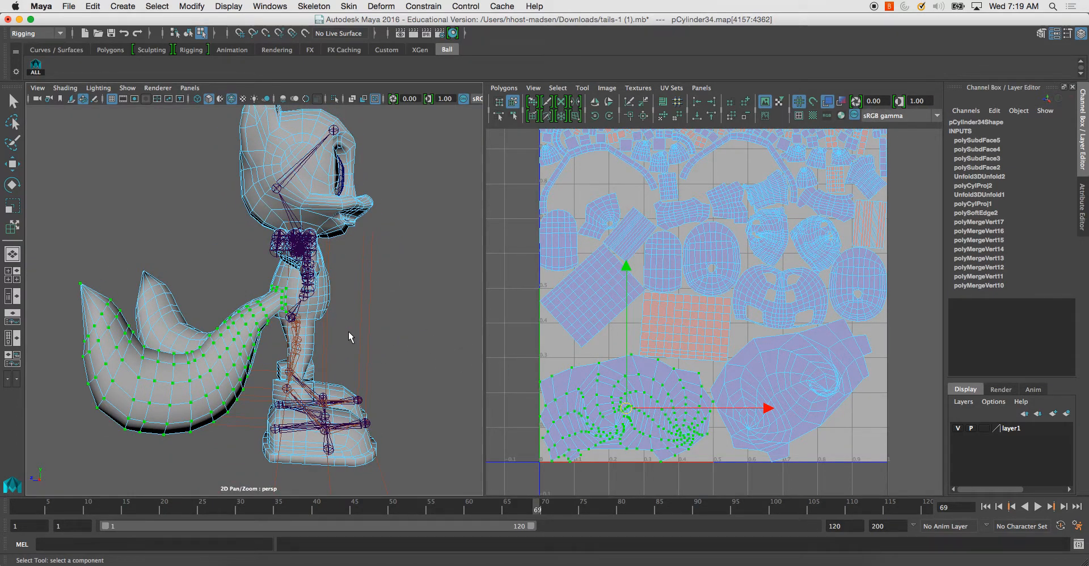
alt+drag(432, 289, 314, 227)
Isolate the character mesh and select all the faces of its head from the front.
right_click(282, 181)
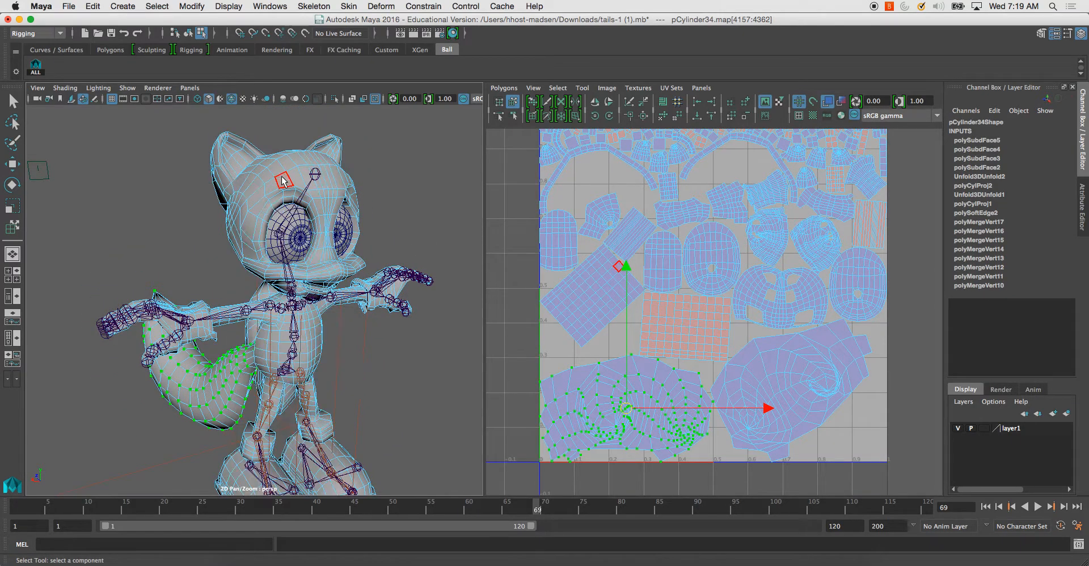
alt+drag(182, 178, 261, 212)
right_drag(282, 180, 312, 161)
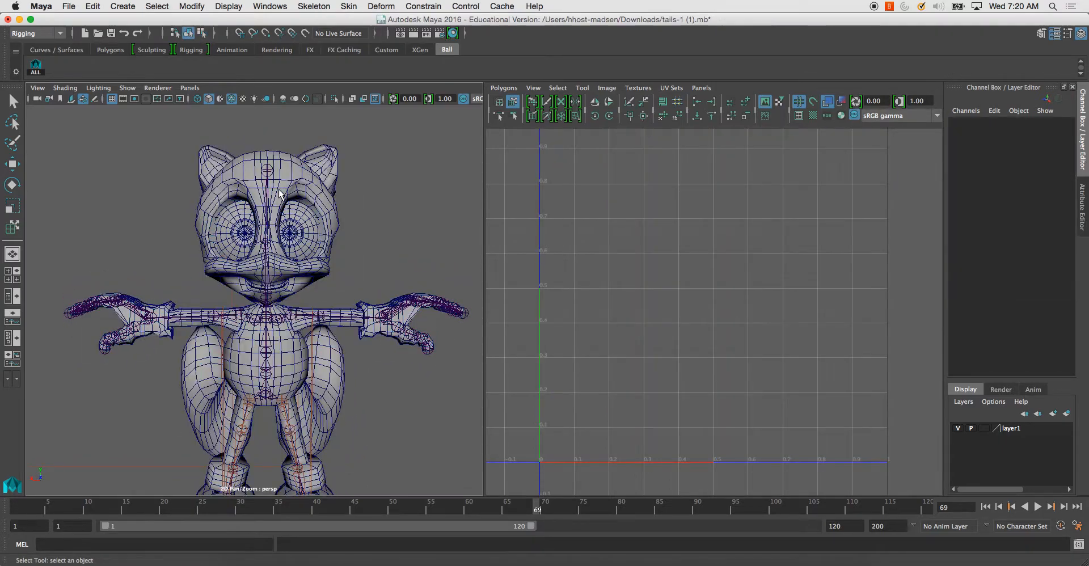
right_click(279, 194)
key(ctrl+1)
drag(175, 123, 321, 289)
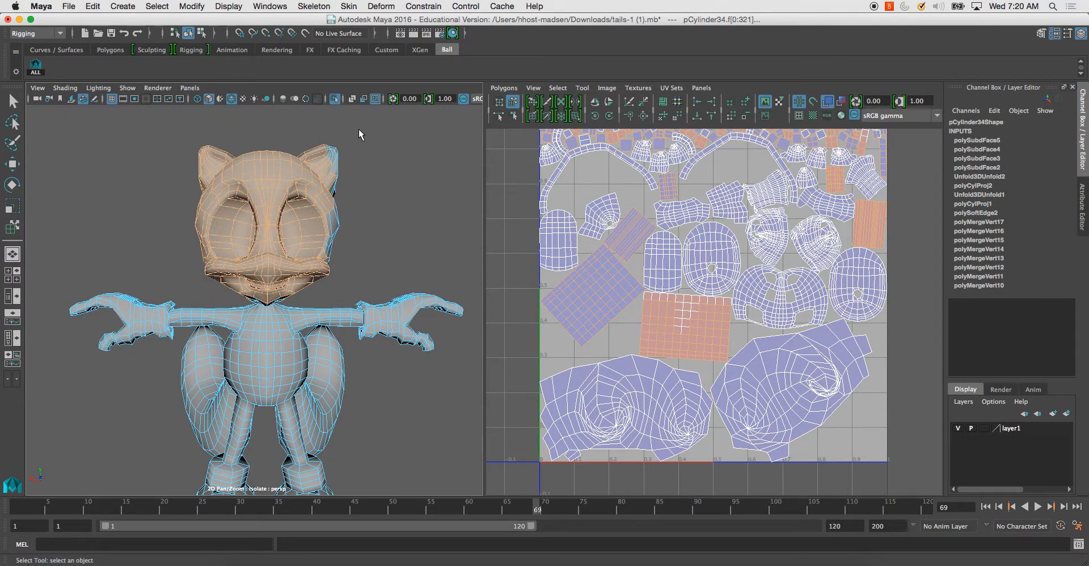
key(ctrl+1)
drag(359, 129, 164, 329)
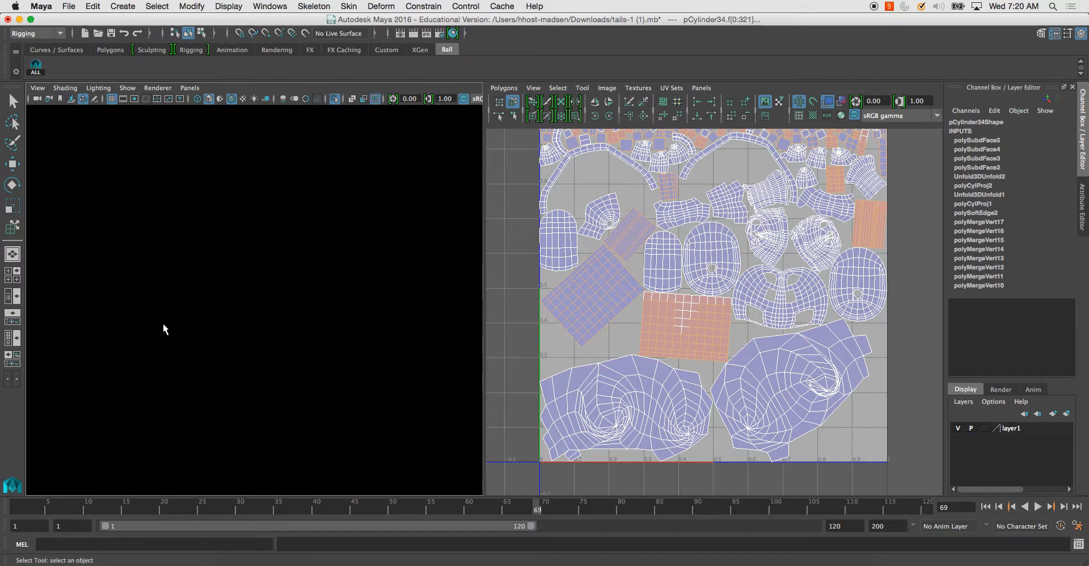
drag(190, 138, 230, 263)
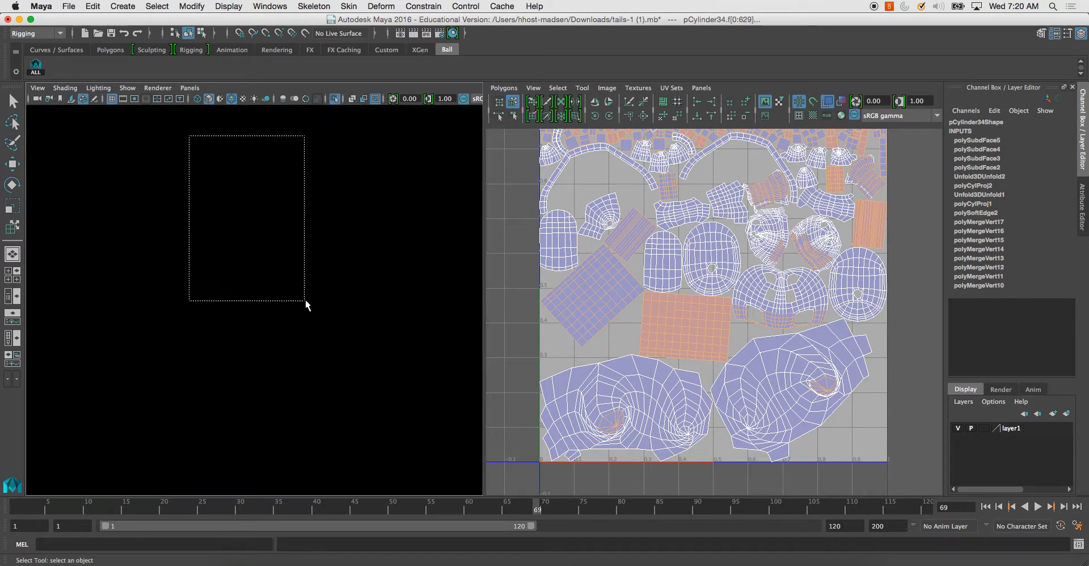
drag(328, 301, 335, 301)
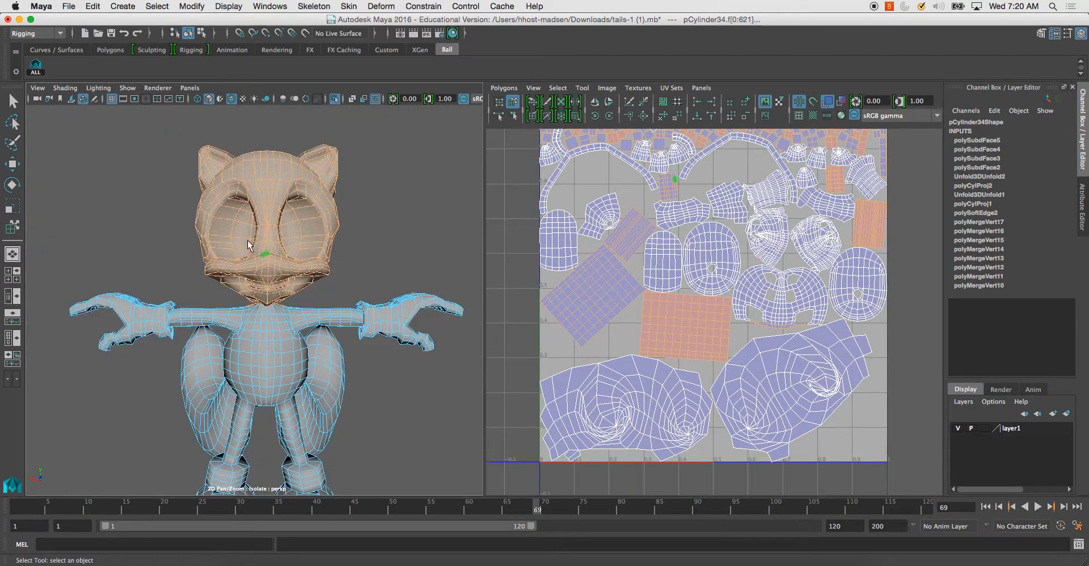
Remove the stray upper-body faces around the neck from the head face selection.
scroll(263, 292, up, 5)
alt+drag(263, 292, 299, 298)
scroll(309, 334, up, 6)
scroll(313, 338, down, 4)
alt+drag(312, 337, 347, 315)
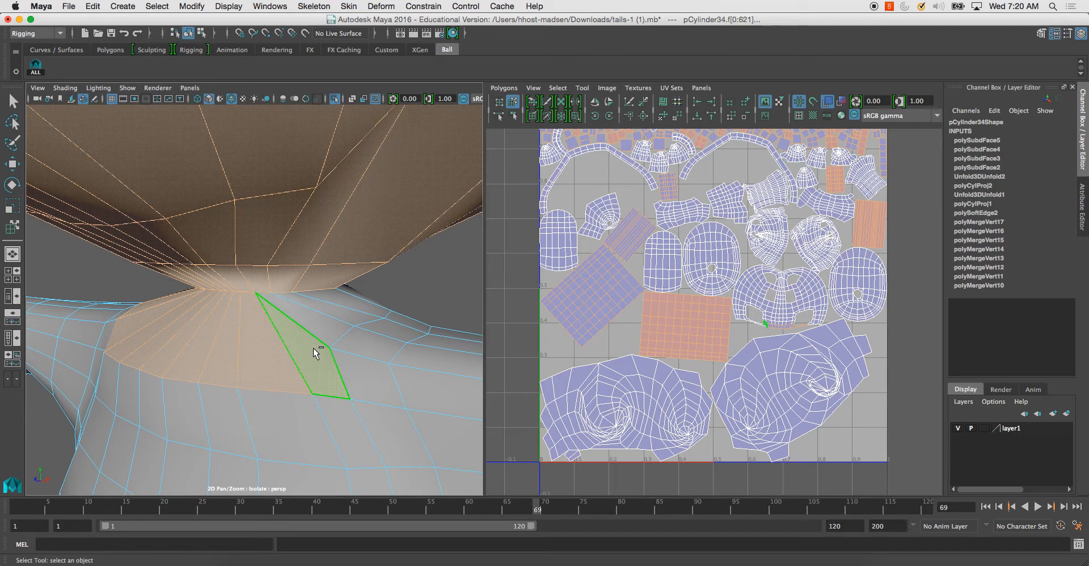
click(195, 349)
alt+drag(195, 350, 240, 343)
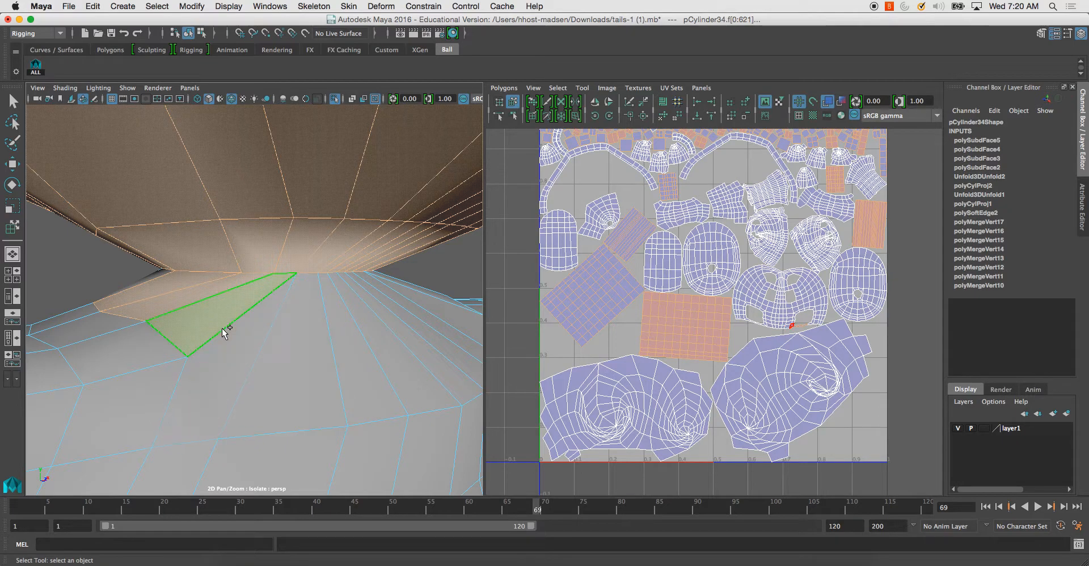
alt+drag(165, 312, 343, 284)
Apply a cylindrical UV projection to the selected head faces and set its Rotate Y to 180.
key(space)
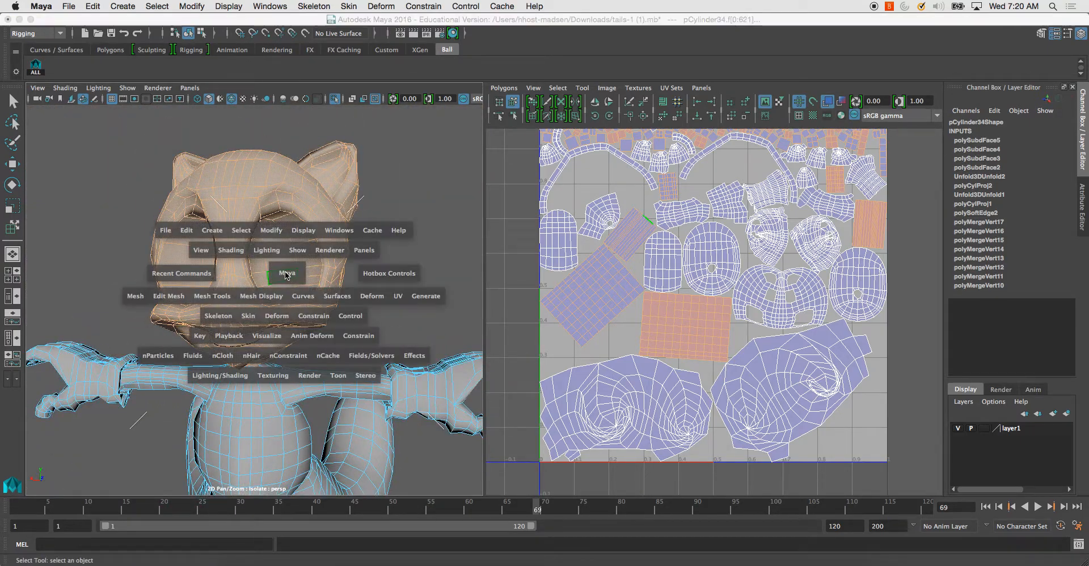
click(397, 296)
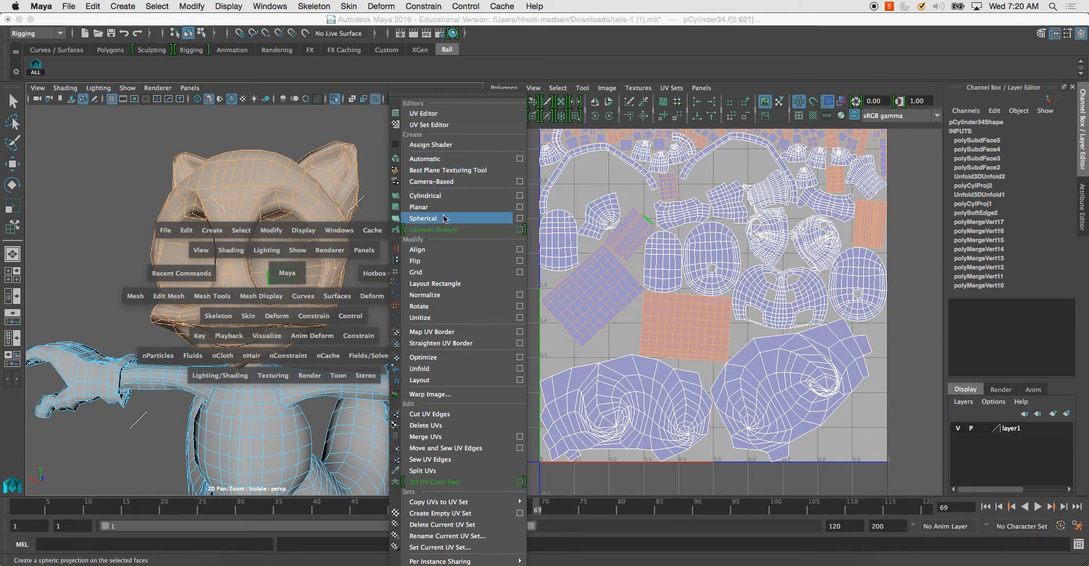
click(445, 196)
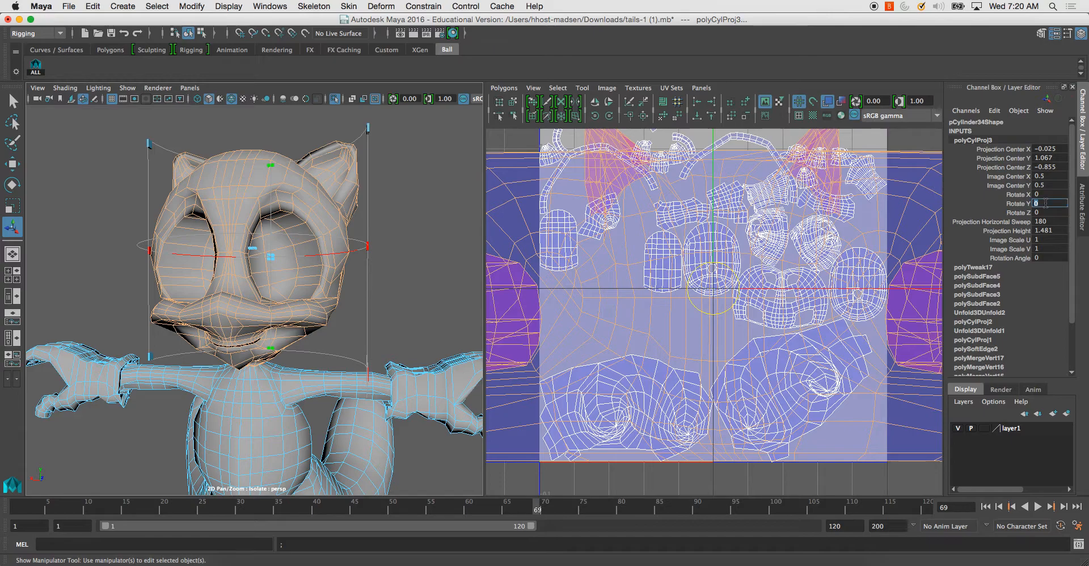
key(Return)
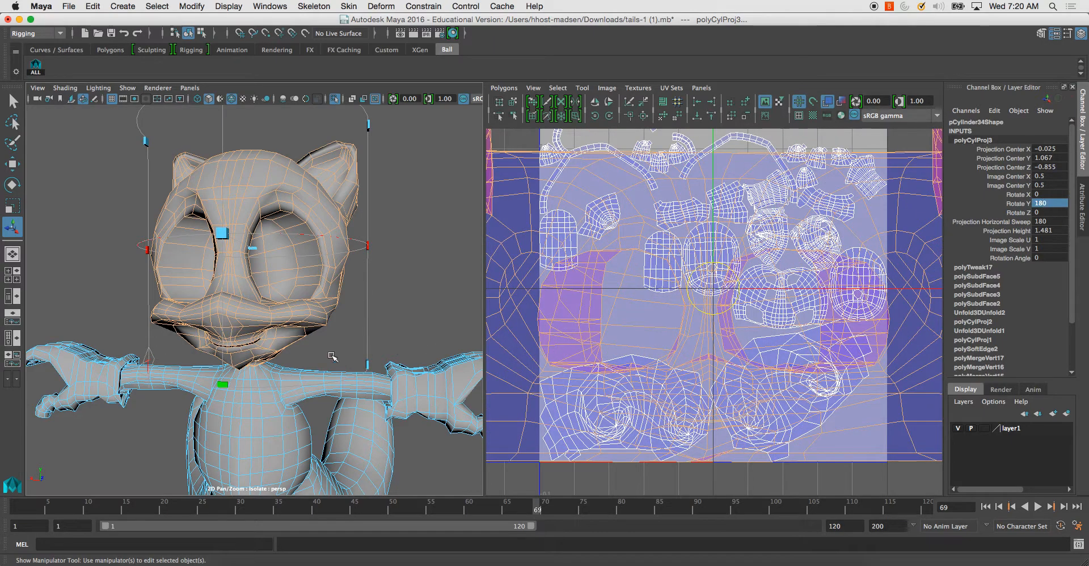
alt+drag(400, 316, 328, 279)
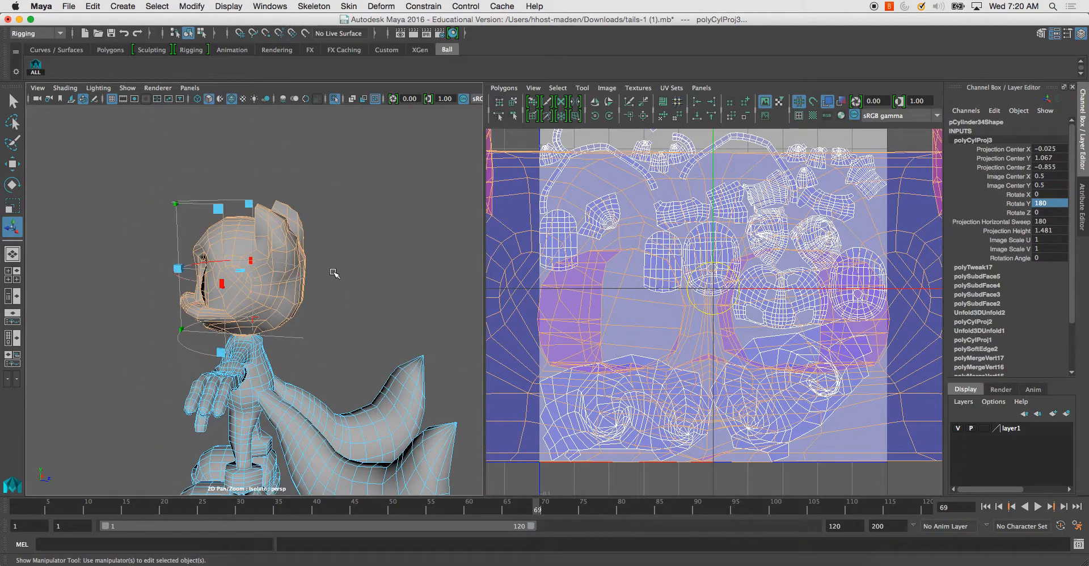
alt+drag(326, 338, 445, 324)
Move the head's UV shell below the 0–1 UV tile with the Move UV Shell tool, clear of the other shells.
scroll(497, 164, down, 5)
scroll(497, 164, down, 3)
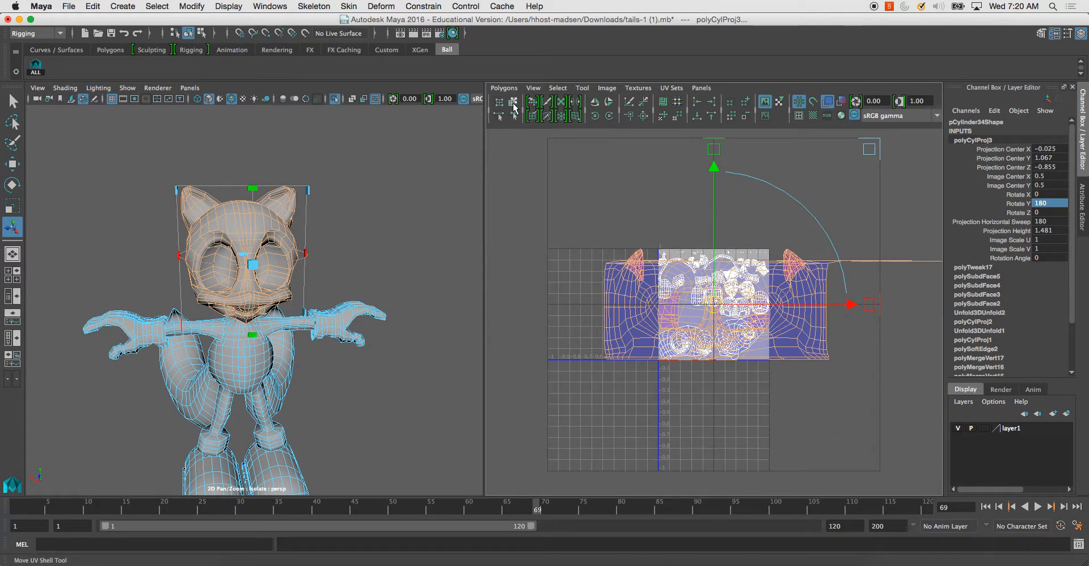
click(513, 103)
click(675, 343)
drag(771, 294, 785, 460)
alt+middle_drag(664, 427, 620, 274)
alt+right_drag(620, 274, 667, 348)
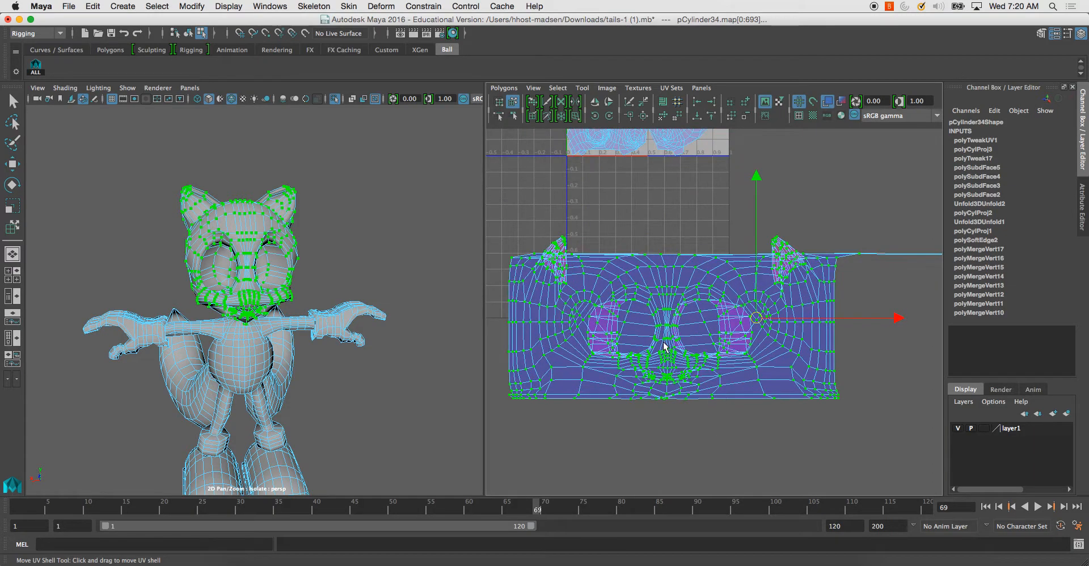
Unfold the head's UV shell repeatedly with the Smooth UV Tool until it spreads out flat.
alt+middle_drag(170, 177, 253, 271)
alt+right_drag(253, 272, 315, 322)
alt+drag(315, 322, 281, 300)
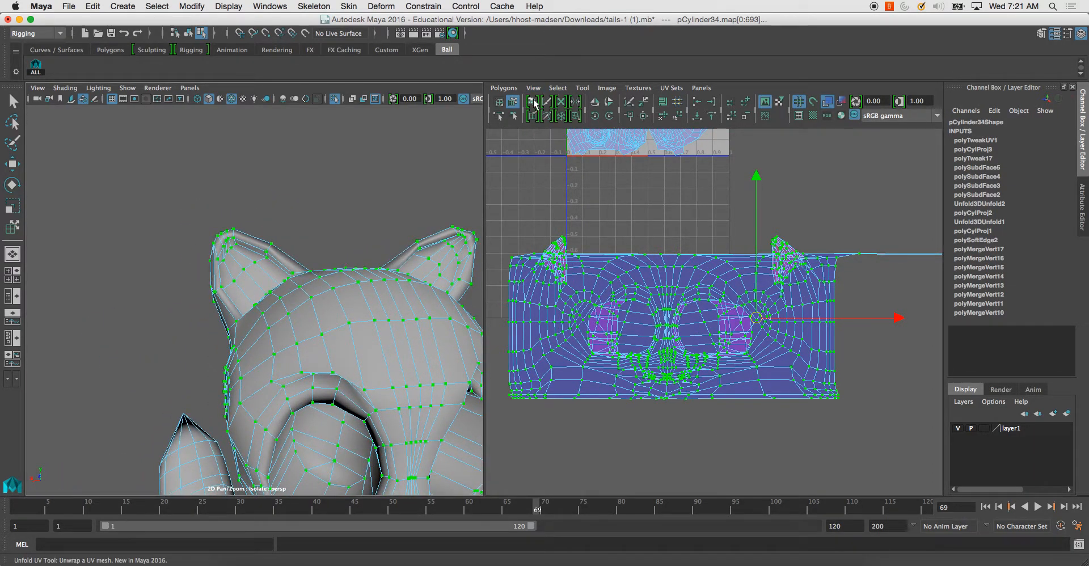
click(582, 88)
click(602, 146)
drag(509, 406, 912, 418)
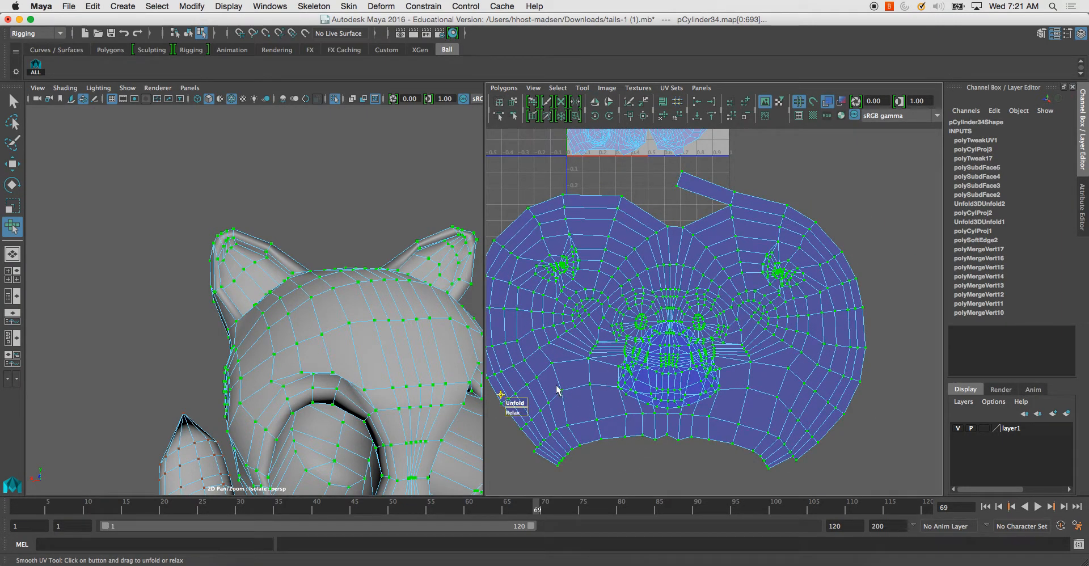
drag(521, 404, 813, 404)
drag(526, 406, 884, 393)
drag(517, 403, 859, 415)
drag(615, 400, 857, 395)
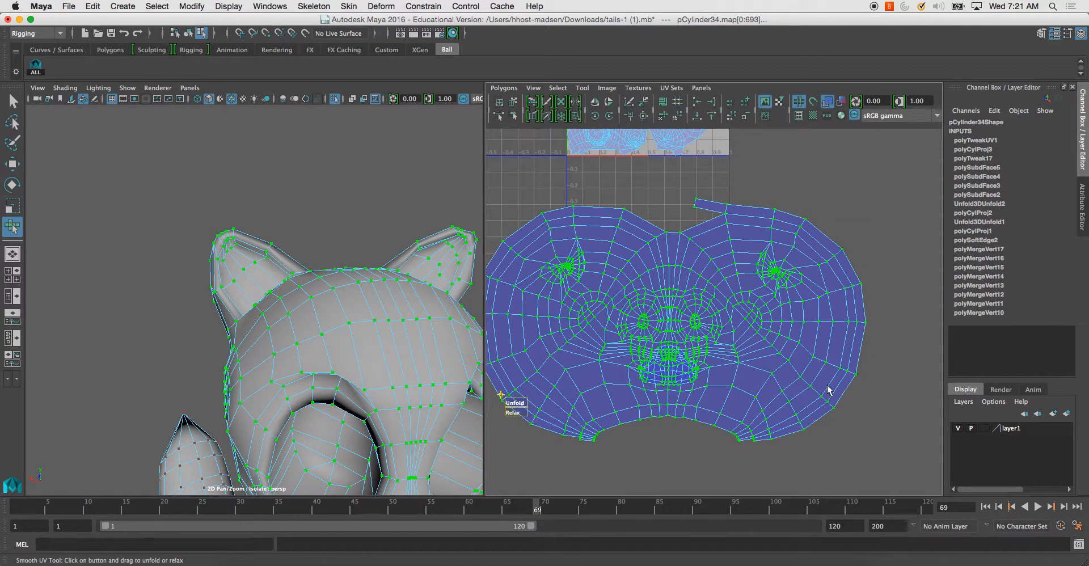
Switch the mesh to face selection and select all the faces of one ear, inside and back.
right_drag(250, 245, 252, 275)
alt+drag(239, 259, 379, 256)
alt+middle_drag(379, 255, 442, 221)
click(305, 343)
shift+double_click(286, 353)
alt+drag(317, 343, 281, 356)
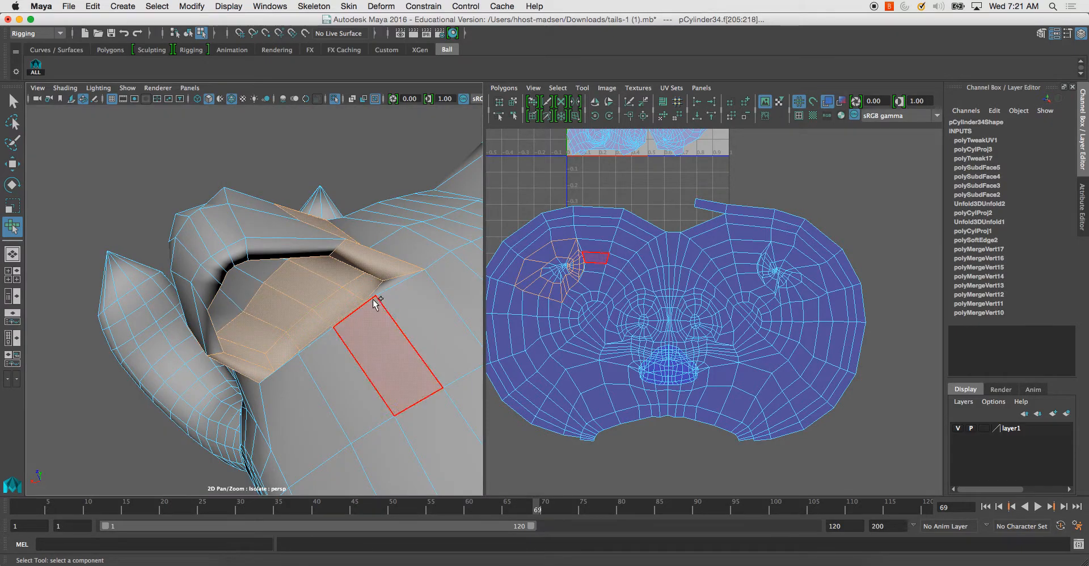
alt+drag(384, 288, 153, 233)
shift+double_click(317, 255)
shift+double_click(261, 326)
shift+double_click(224, 252)
Add all the faces of the other ear to the selection, including its inside and back.
alt+drag(224, 251, 385, 342)
alt+drag(232, 256, 109, 298)
shift+click(282, 301)
shift+double_click(307, 319)
alt+drag(314, 327, 228, 347)
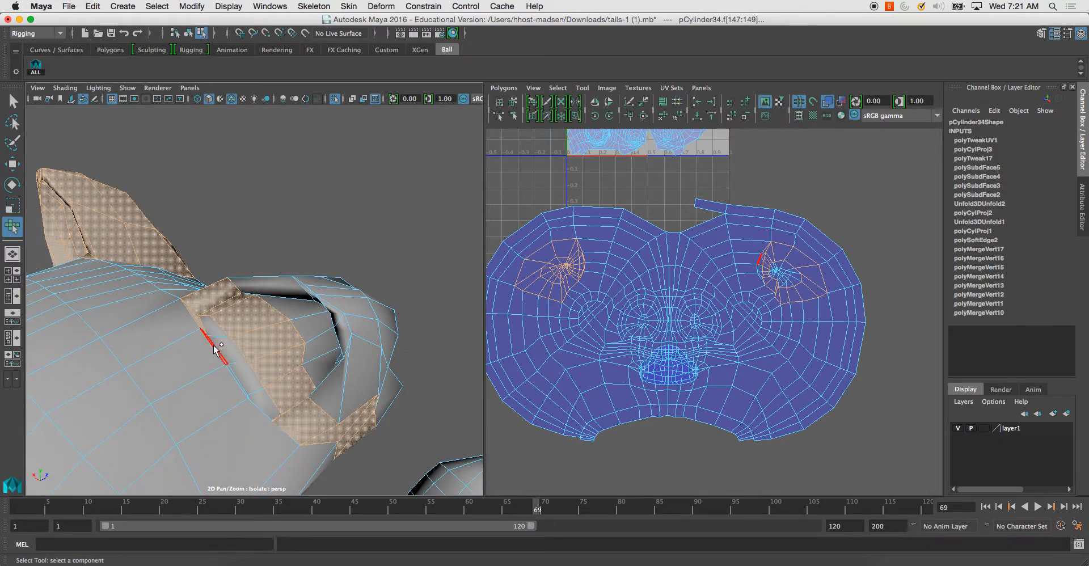
shift+double_click(216, 350)
alt+drag(240, 346, 226, 295)
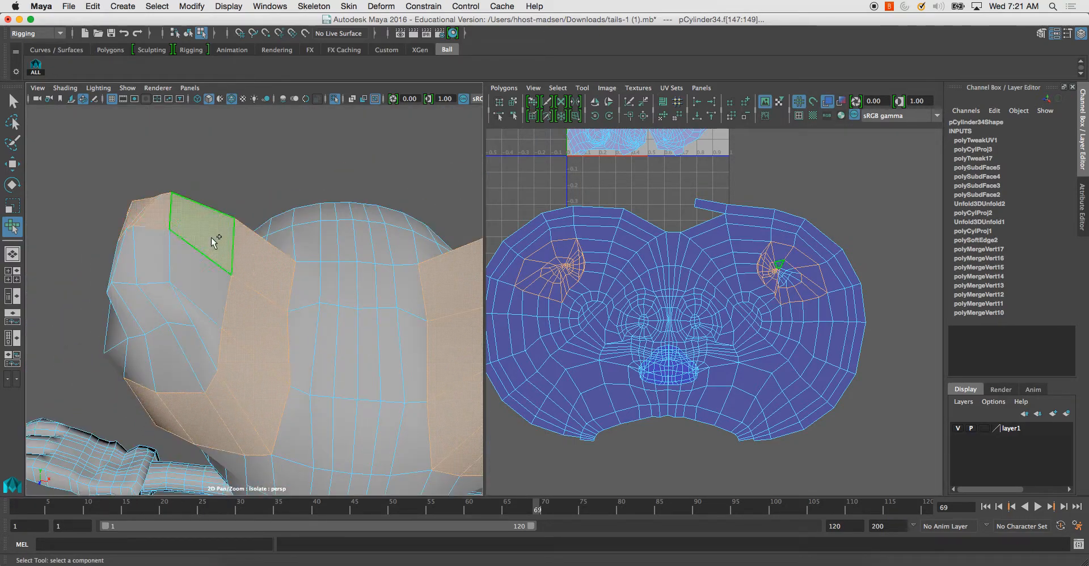
alt+drag(211, 237, 225, 294)
alt+drag(207, 347, 298, 315)
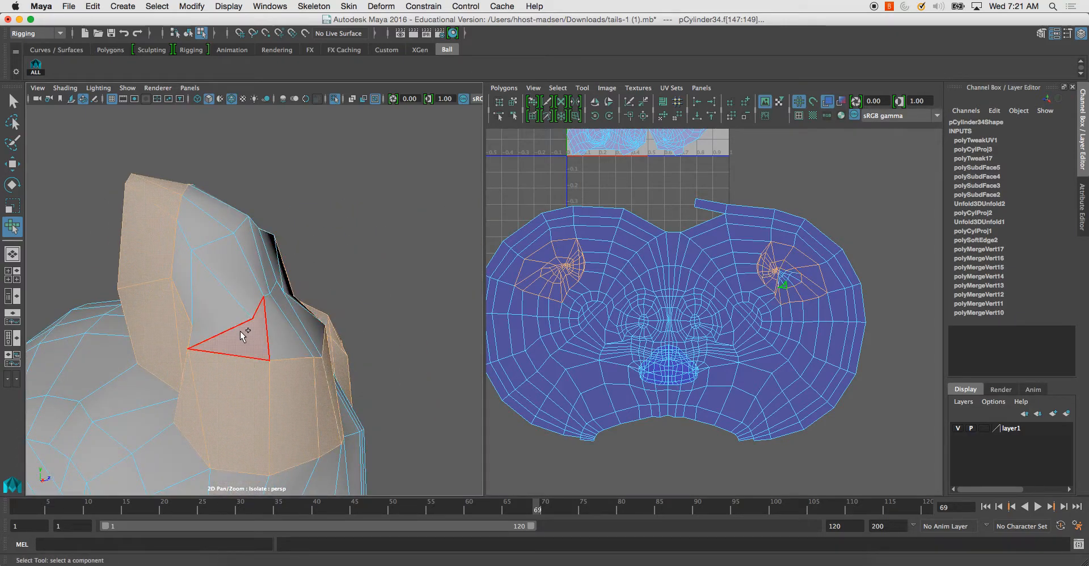
alt+drag(239, 282, 196, 297)
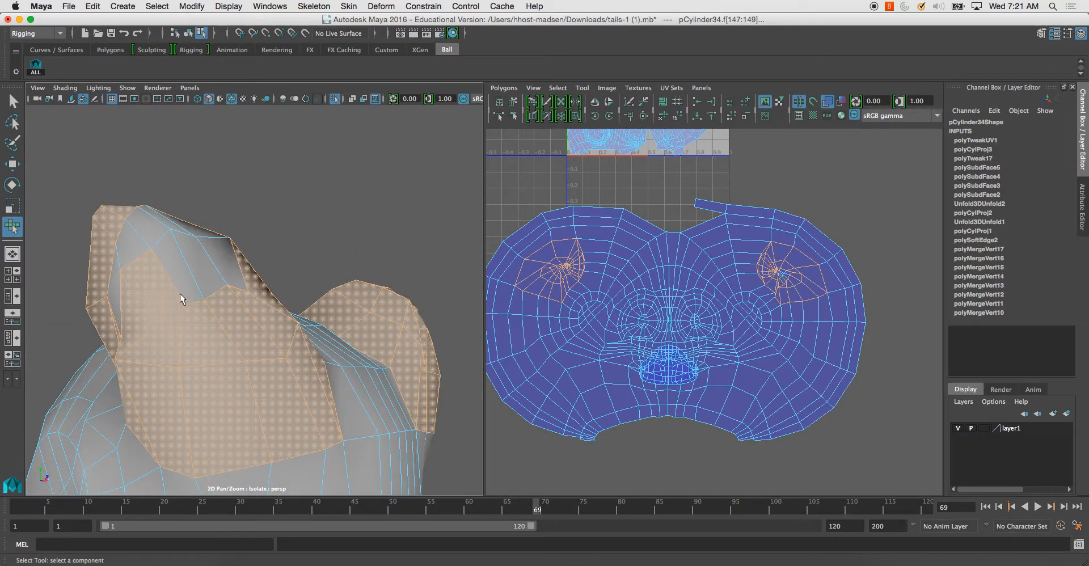
alt+drag(120, 250, 159, 285)
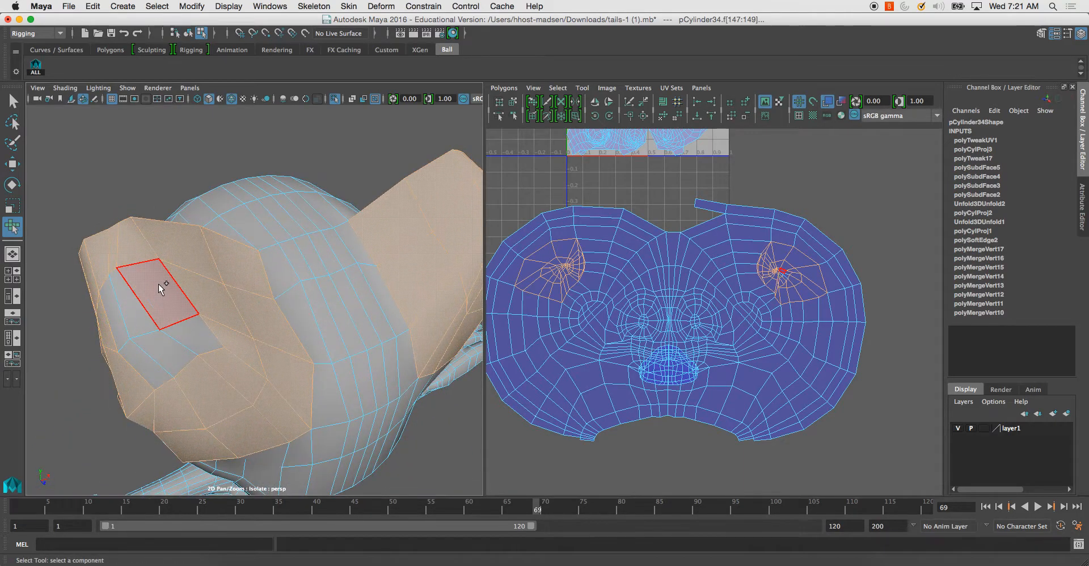
alt+drag(154, 364, 260, 281)
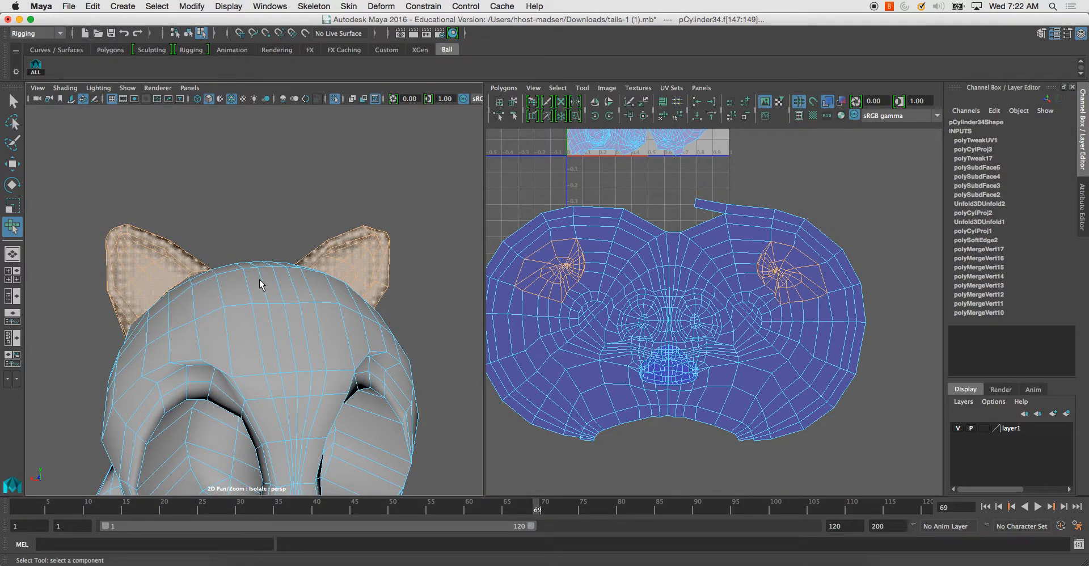
Apply a planar UV projection to the selected faces of both ears.
click(260, 285)
alt+drag(260, 285, 320, 294)
key(space)
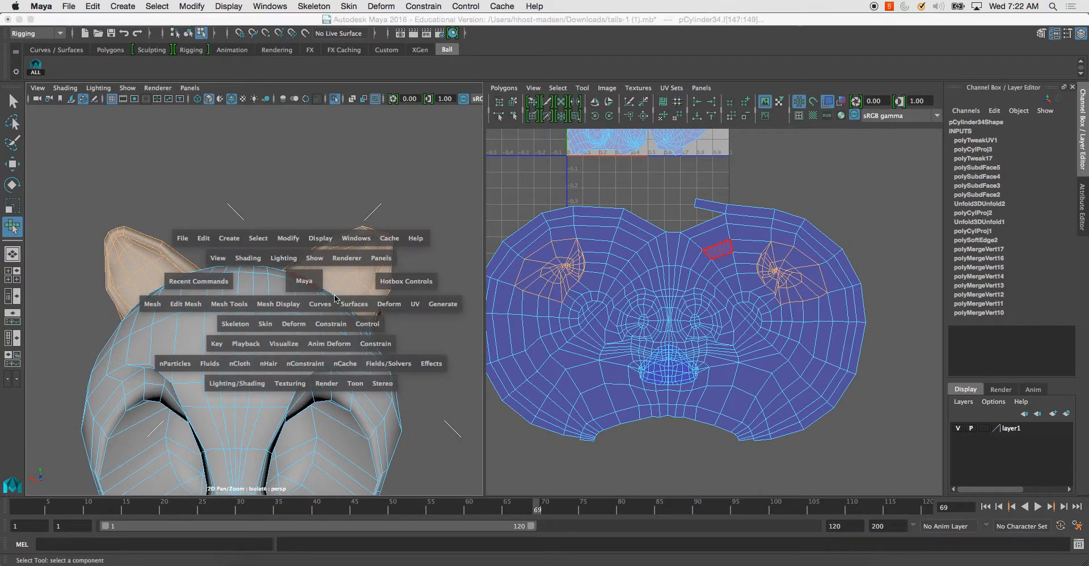
drag(410, 308, 474, 170)
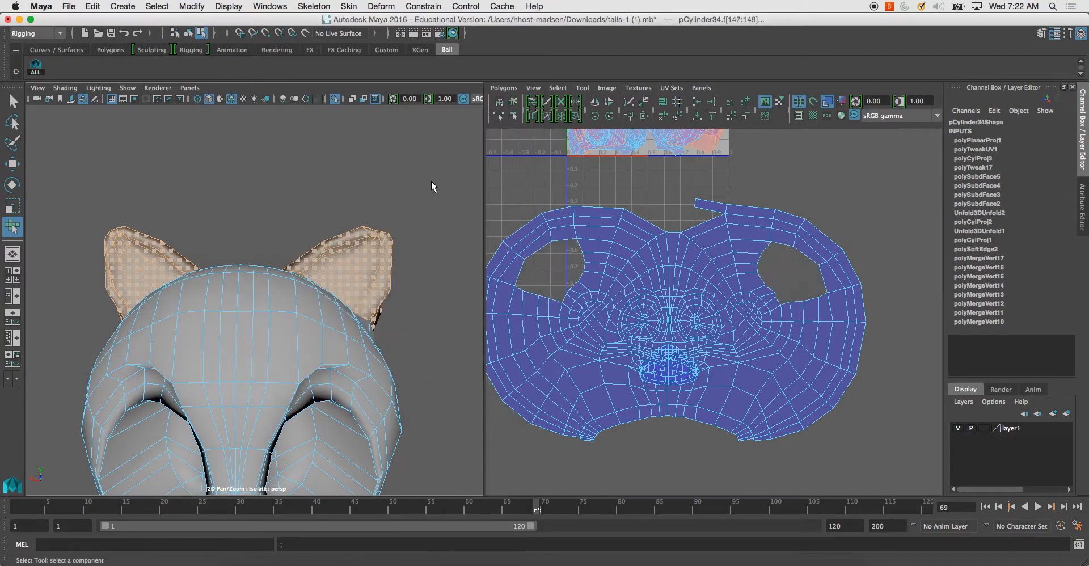
Move the two ear UV shells out of the 0–1 tile, one to each side, with the Move UV Shell tool.
key(a)
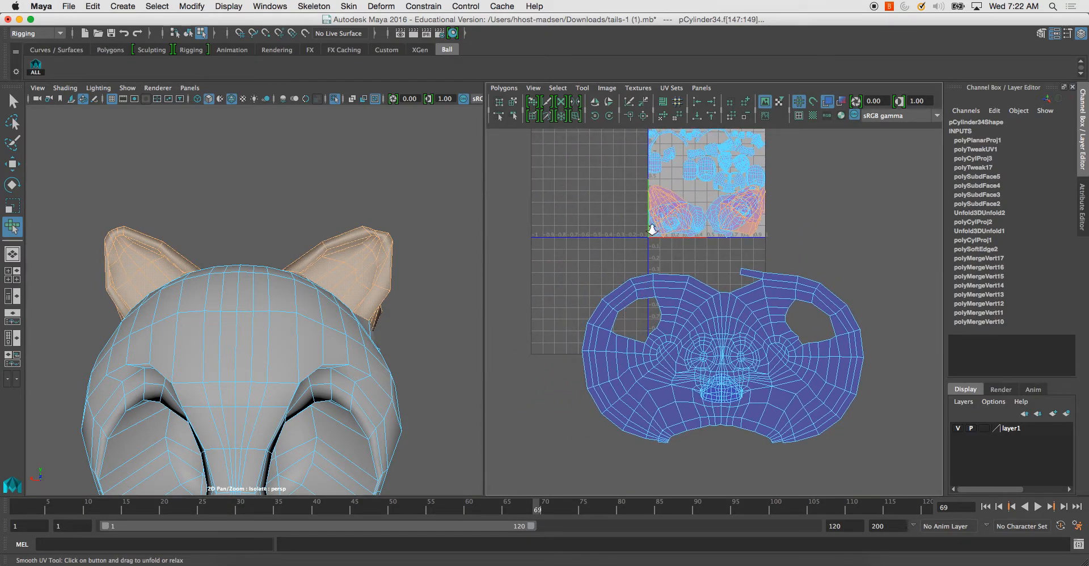
alt+middle_drag(651, 235, 587, 326)
click(513, 101)
click(608, 312)
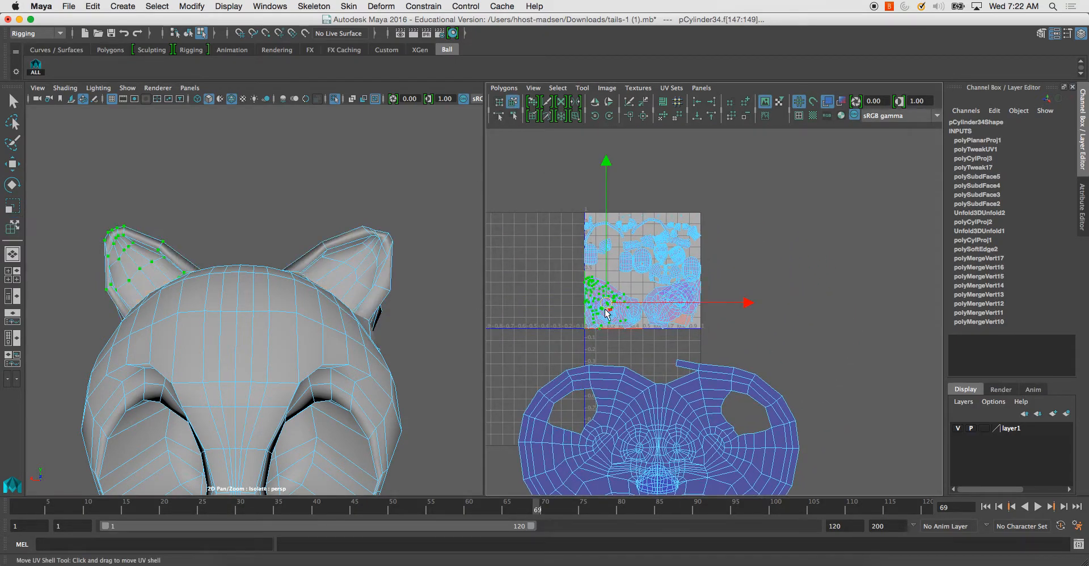
drag(600, 301, 535, 299)
click(690, 320)
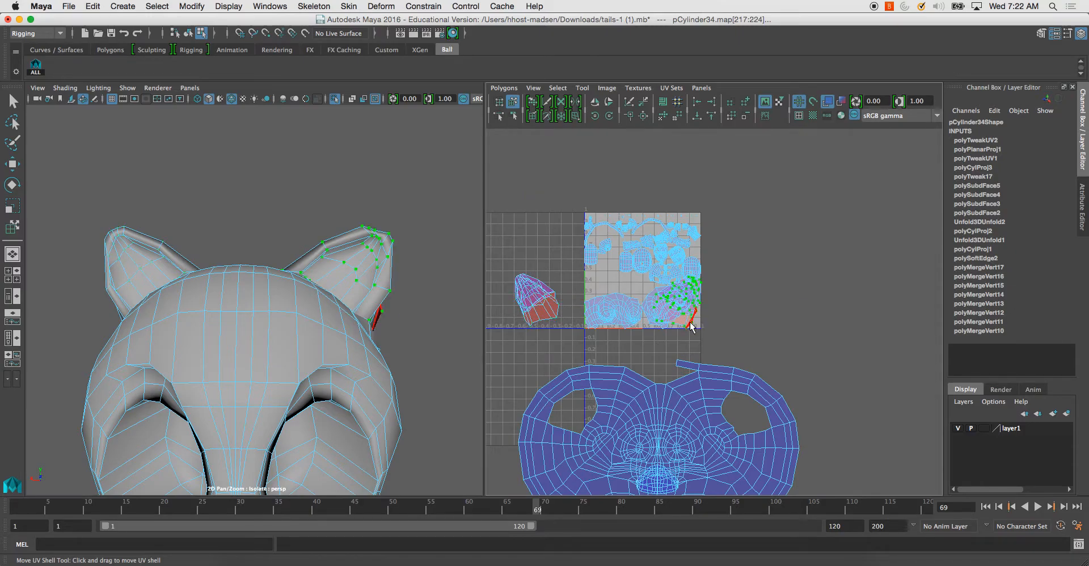
drag(678, 308, 760, 306)
alt+right_drag(651, 282, 729, 381)
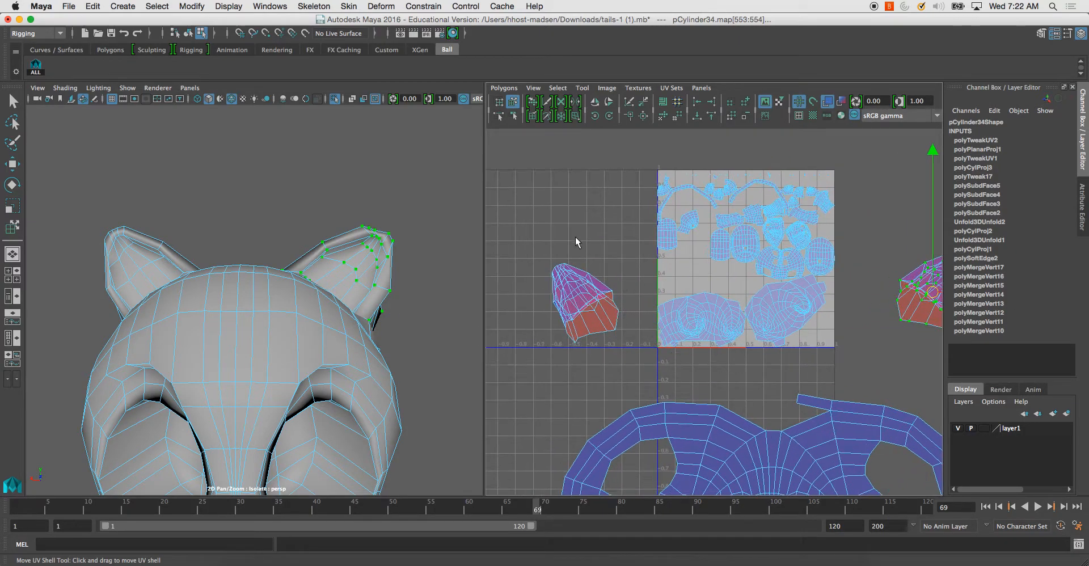
alt+middle_drag(588, 243, 663, 234)
alt+drag(340, 317, 232, 325)
alt+middle_drag(233, 325, 282, 287)
alt+drag(282, 287, 231, 263)
right_drag(209, 265, 210, 233)
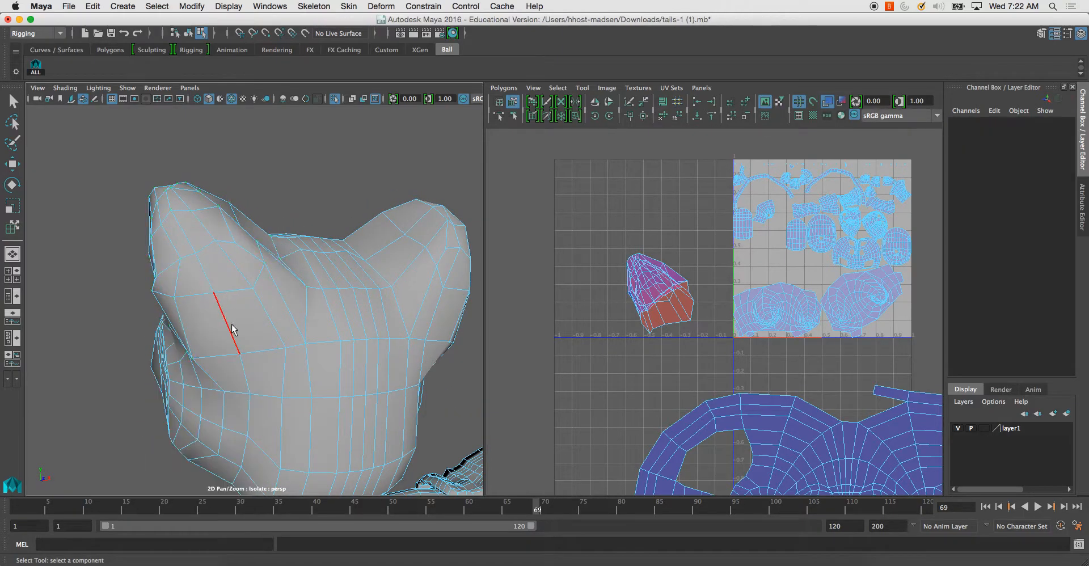
alt+drag(252, 378, 311, 322)
alt+drag(252, 289, 251, 325)
click(277, 273)
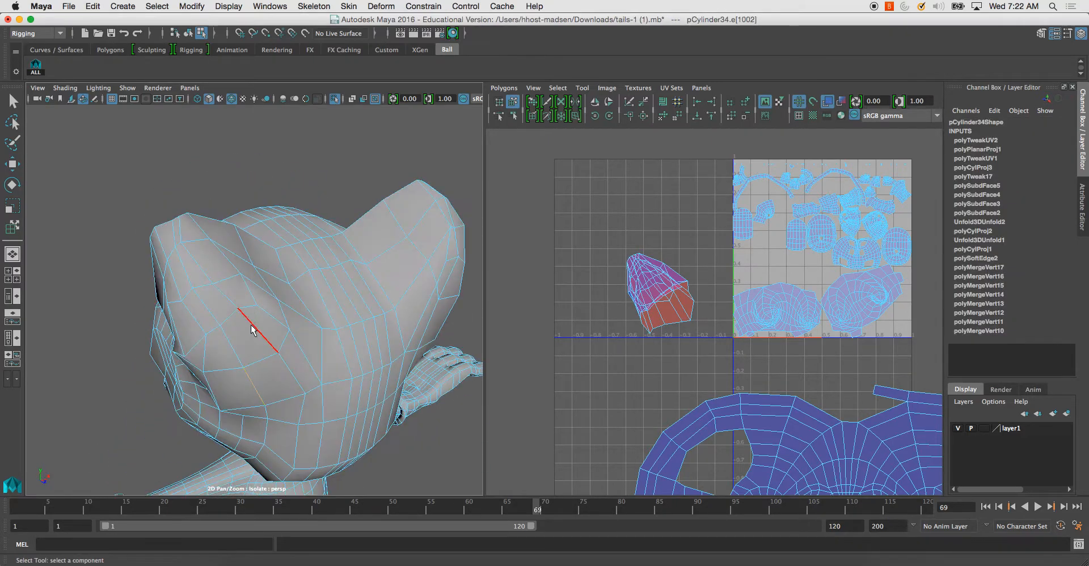
shift+click(229, 346)
alt+drag(176, 241, 371, 308)
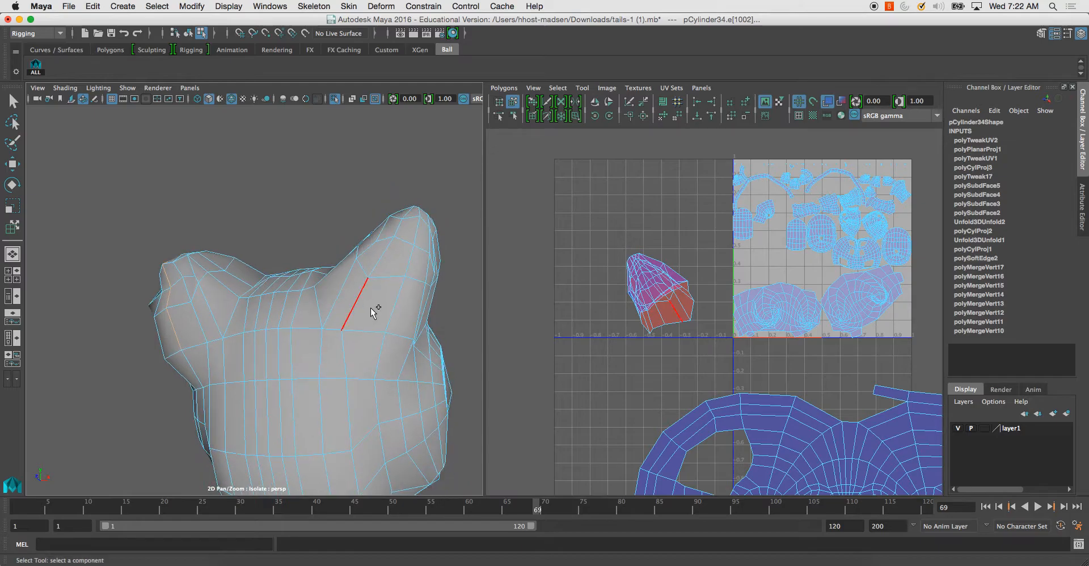
click(398, 229)
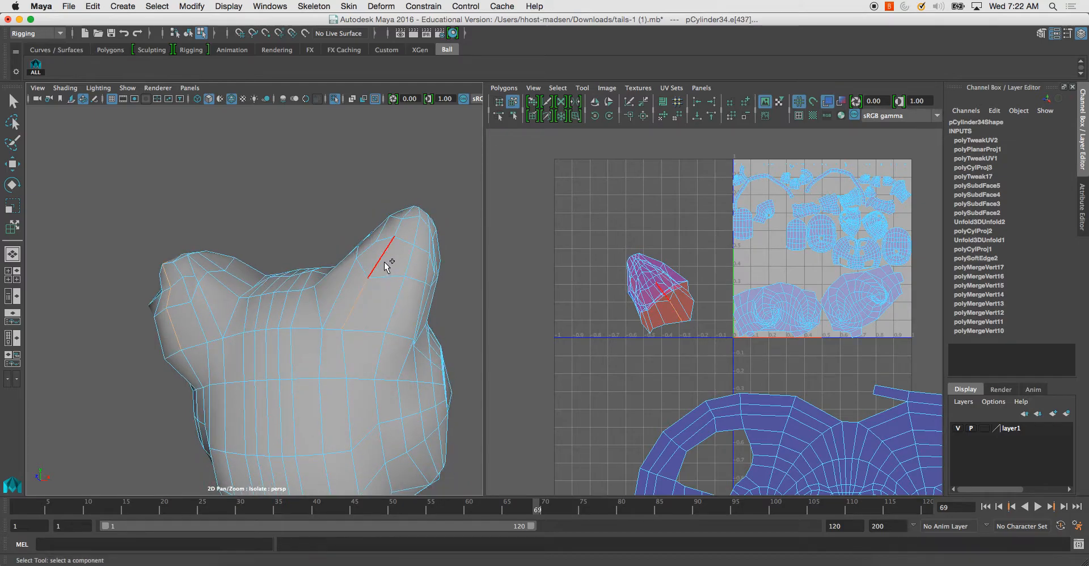
alt+drag(399, 235, 303, 302)
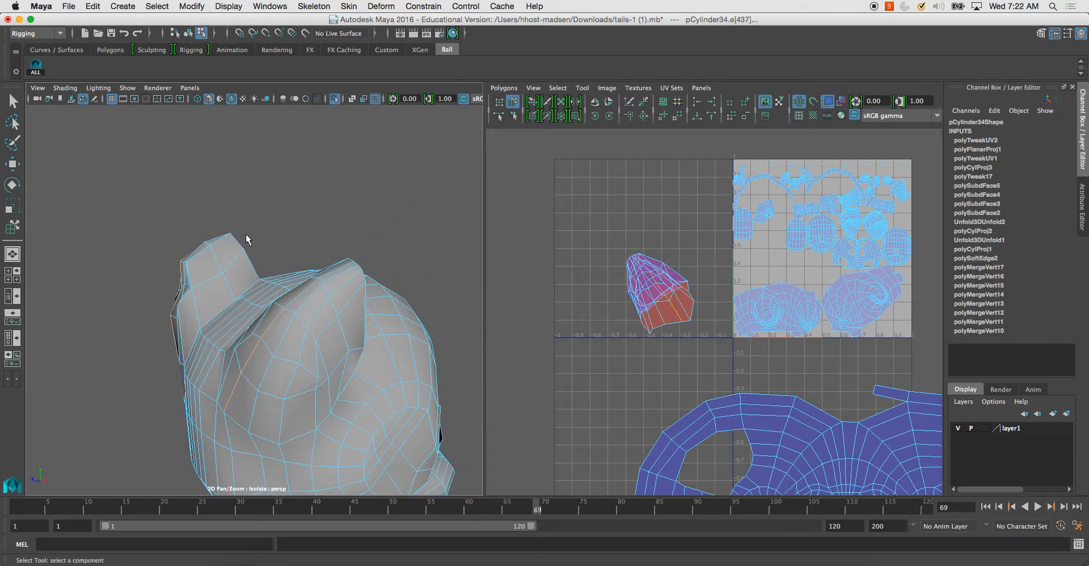
Select the ear UV shell left of the 0–1 tile and unfold it flat with the Smooth UV Tool.
click(514, 117)
click(594, 218)
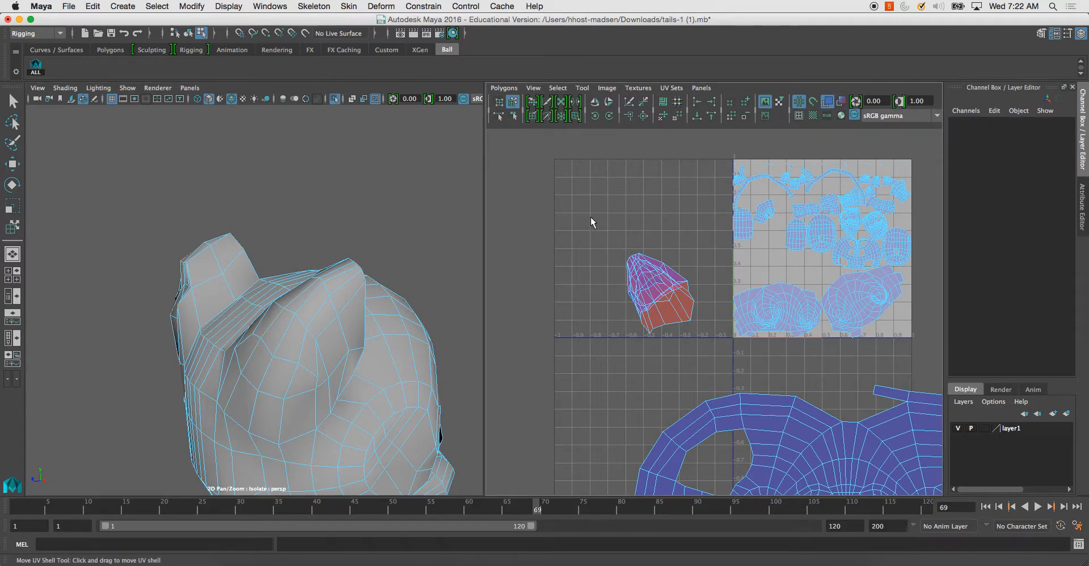
alt+middle_drag(645, 279, 590, 265)
click(591, 265)
alt+middle_drag(650, 210, 573, 199)
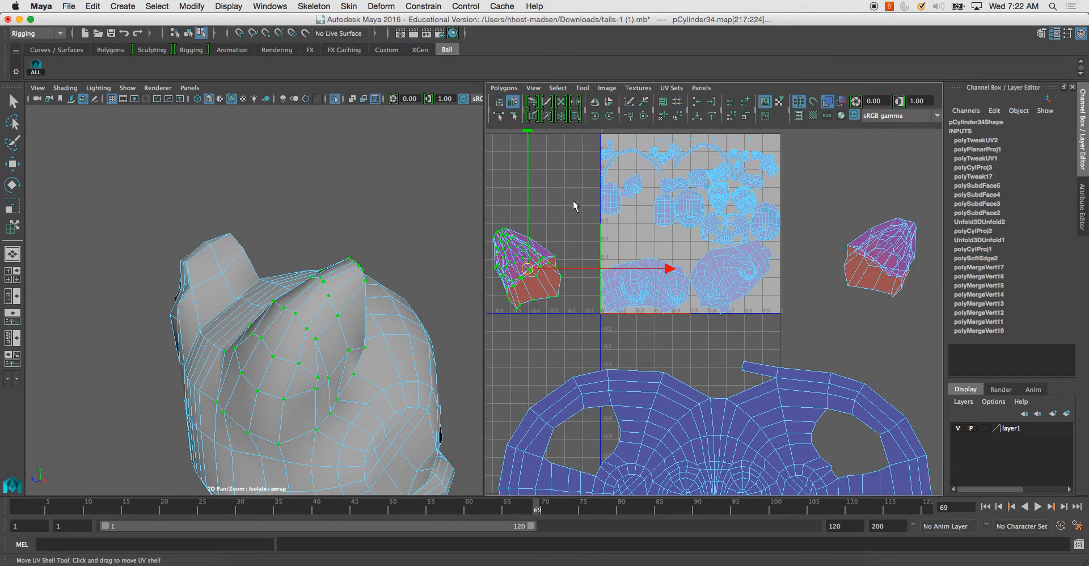
click(583, 87)
click(610, 142)
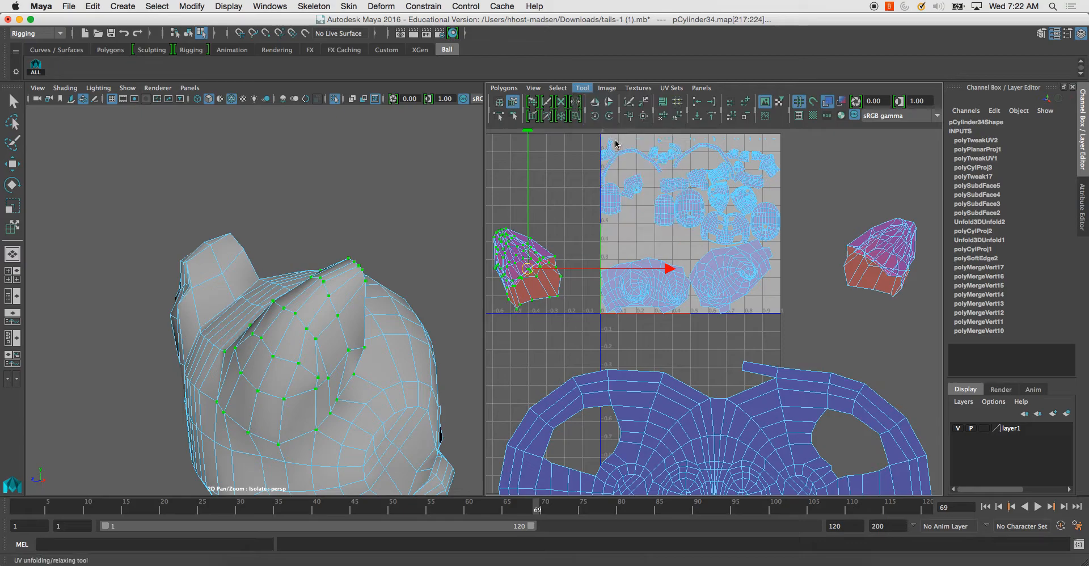
drag(525, 312, 827, 316)
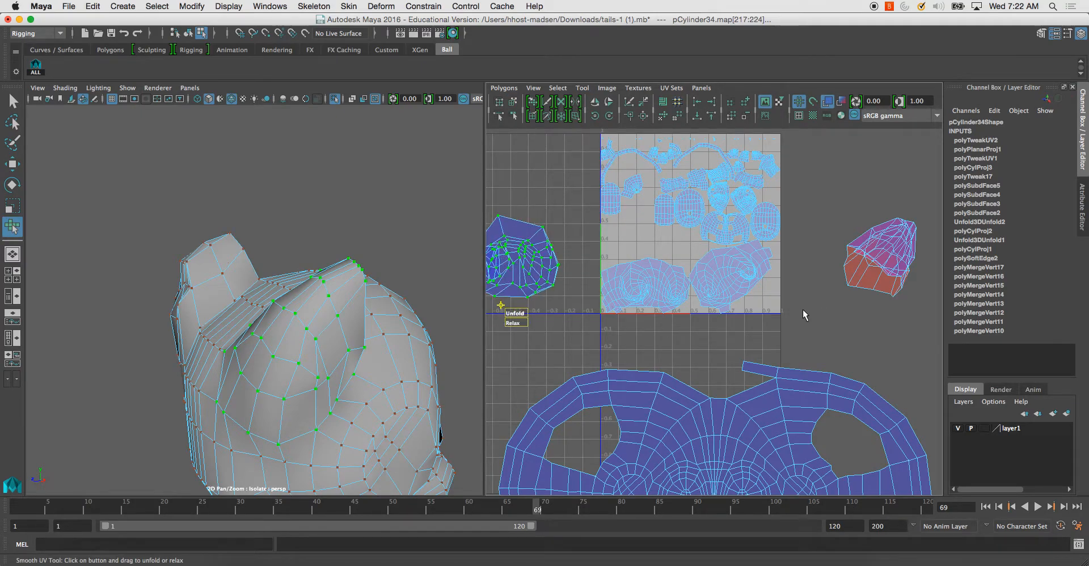
drag(509, 316, 779, 385)
drag(525, 312, 1084, 335)
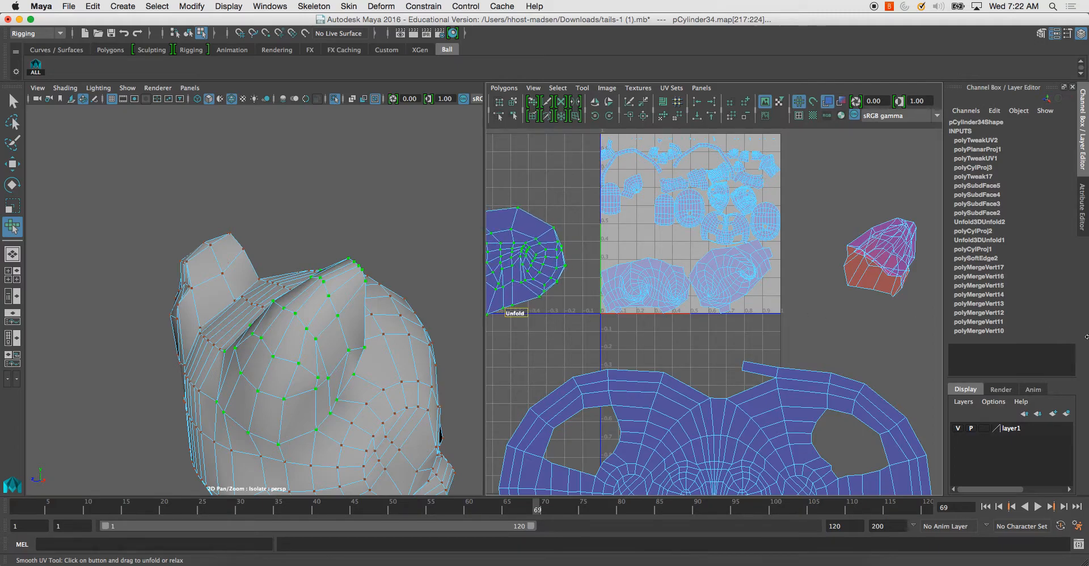
drag(540, 311, 973, 312)
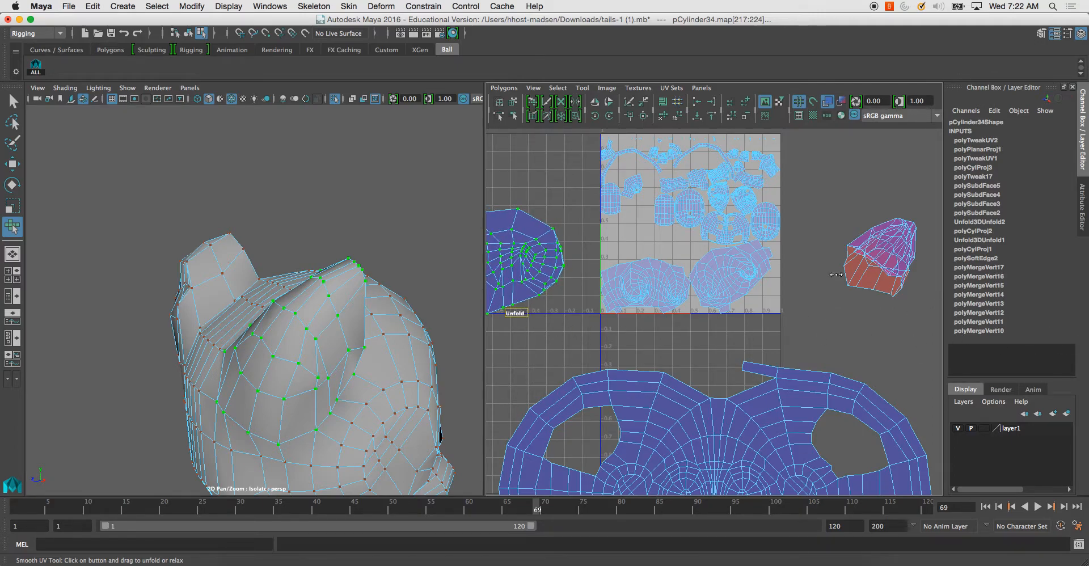
Select the ear UV shell right of the 0–1 tile and unfold it flat with the Smooth UV Tool.
click(513, 101)
click(887, 250)
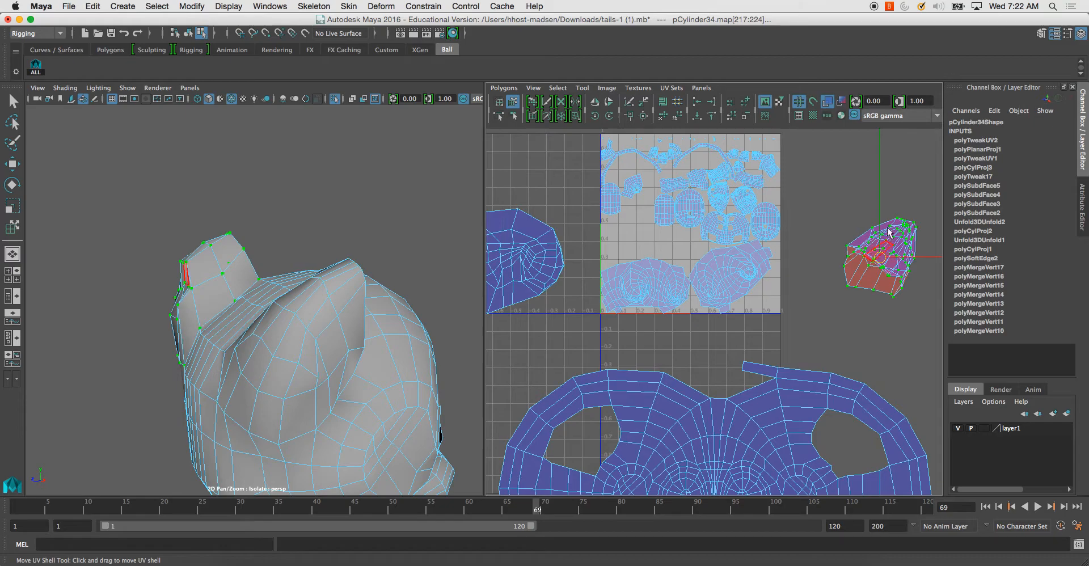
click(582, 88)
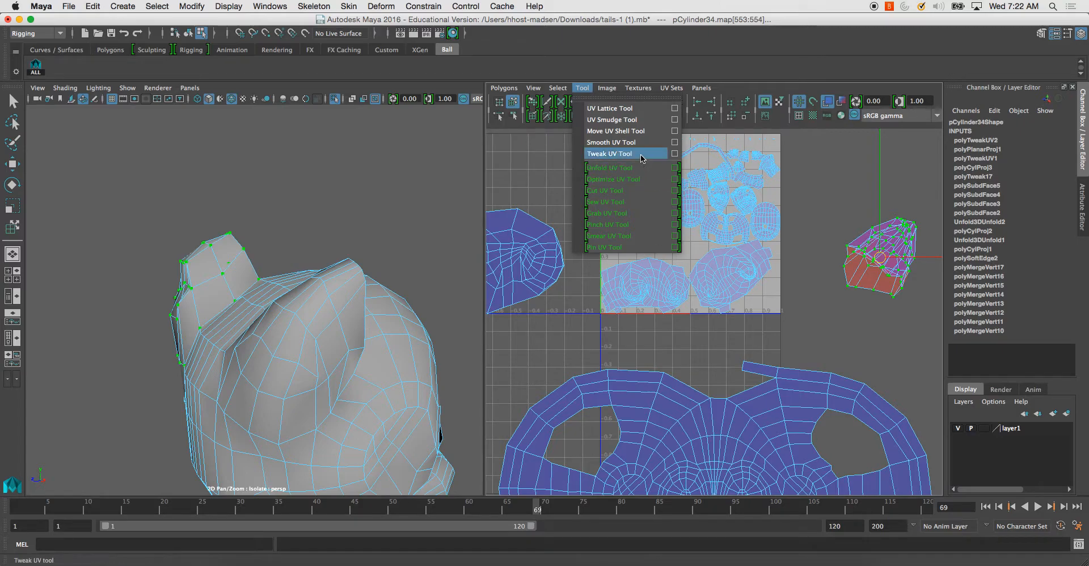
click(611, 142)
drag(829, 301, 1084, 324)
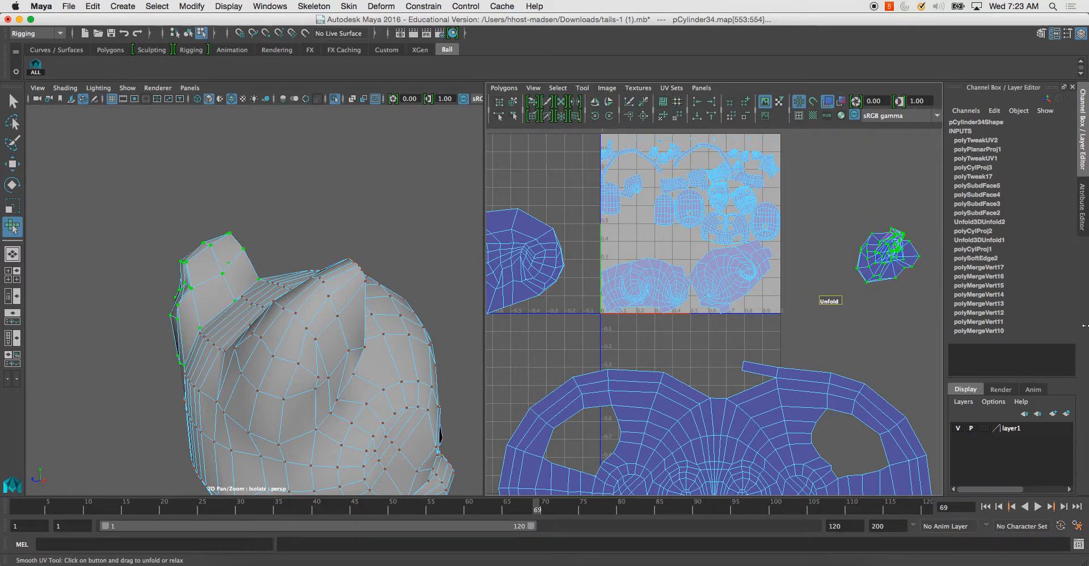
alt+middle_drag(846, 317, 635, 322)
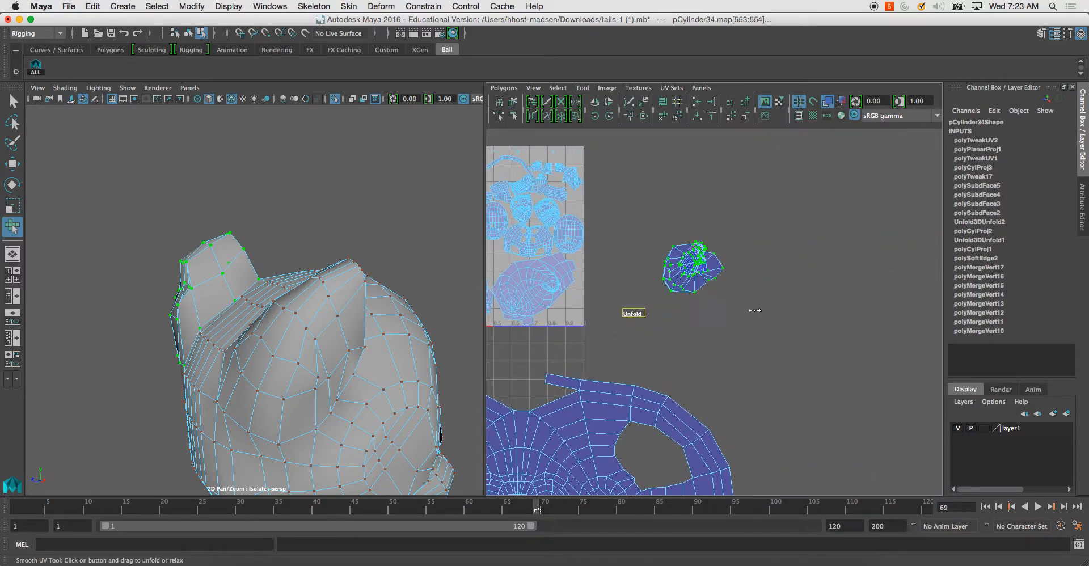
drag(732, 310, 1084, 338)
drag(636, 318, 1085, 319)
drag(641, 319, 950, 312)
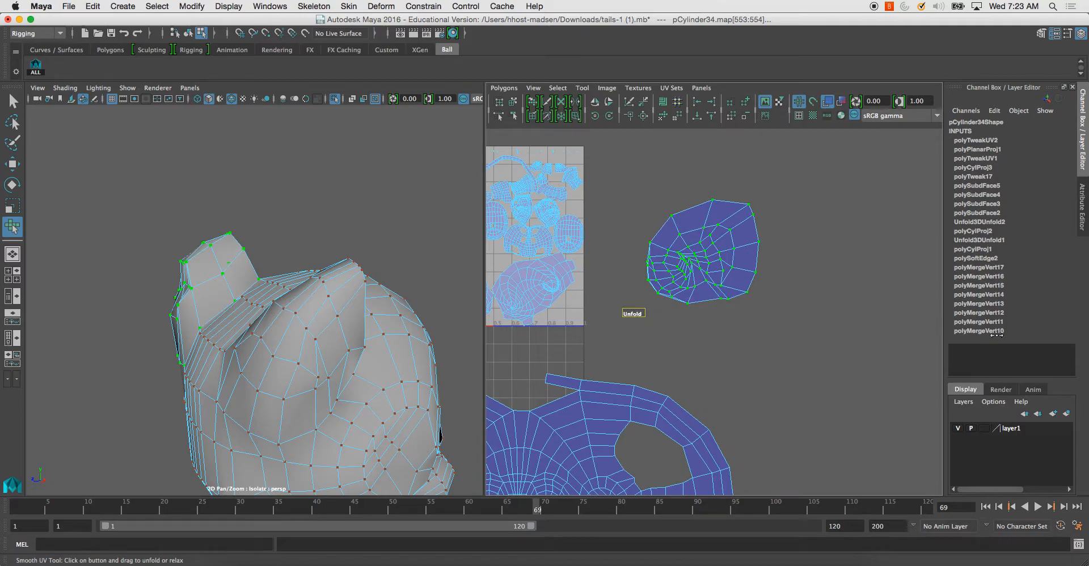
alt+middle_drag(643, 328, 805, 323)
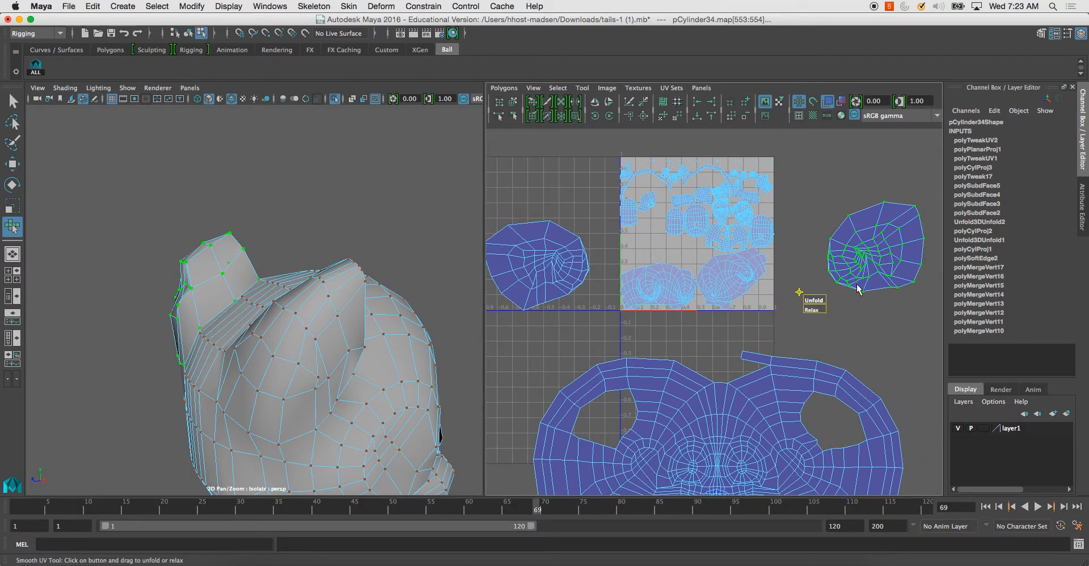
drag(817, 303, 971, 293)
Select the large head UV shell below the 0–1 tile and unfold it with the Smooth UV Tool.
alt+right_drag(837, 367, 730, 295)
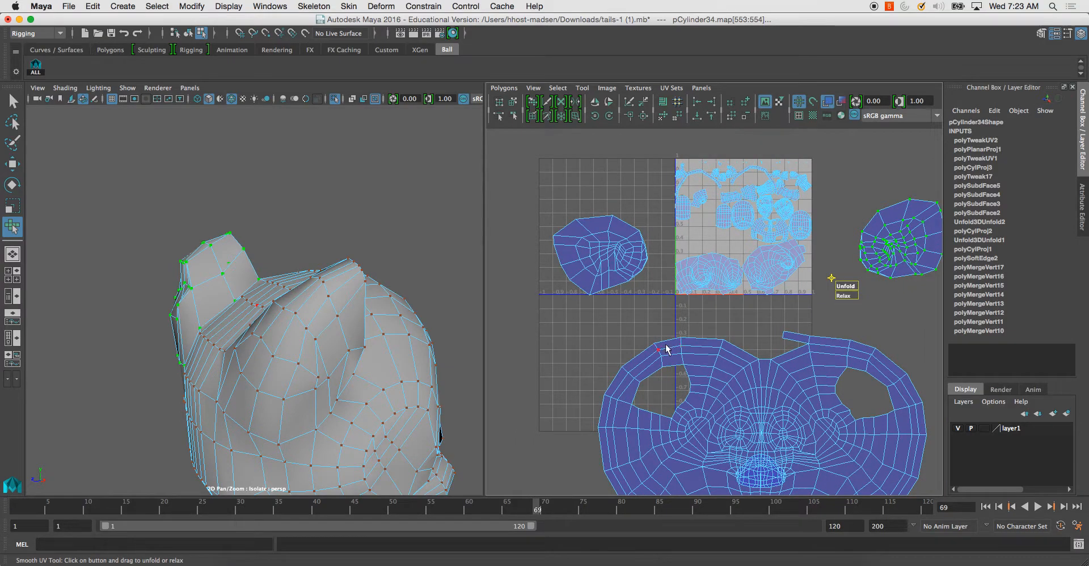
click(512, 101)
click(768, 363)
alt+middle_drag(768, 413, 703, 321)
alt+right_drag(705, 322, 675, 307)
click(582, 88)
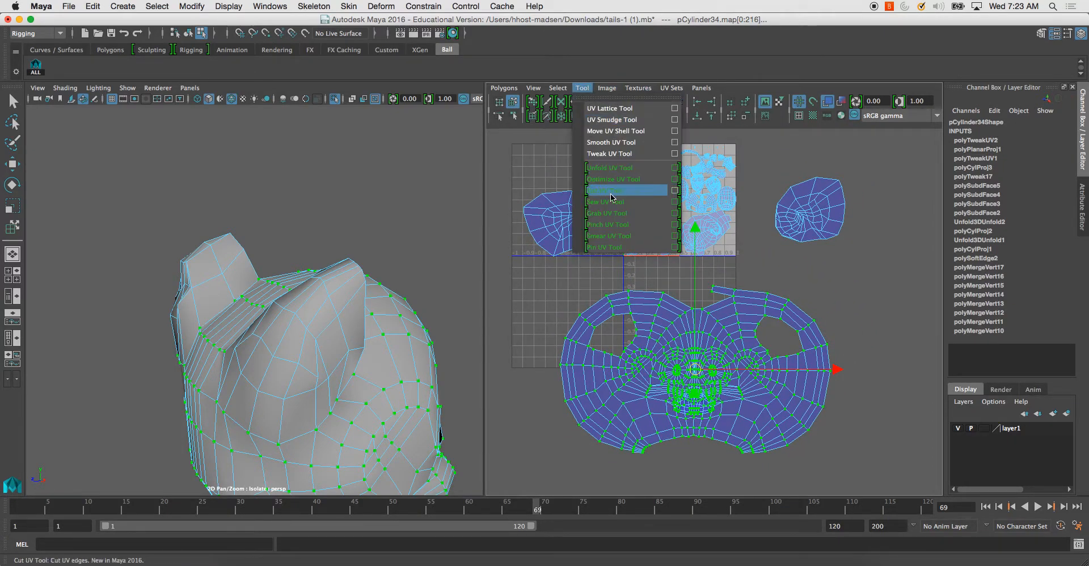
click(622, 142)
drag(669, 457, 980, 467)
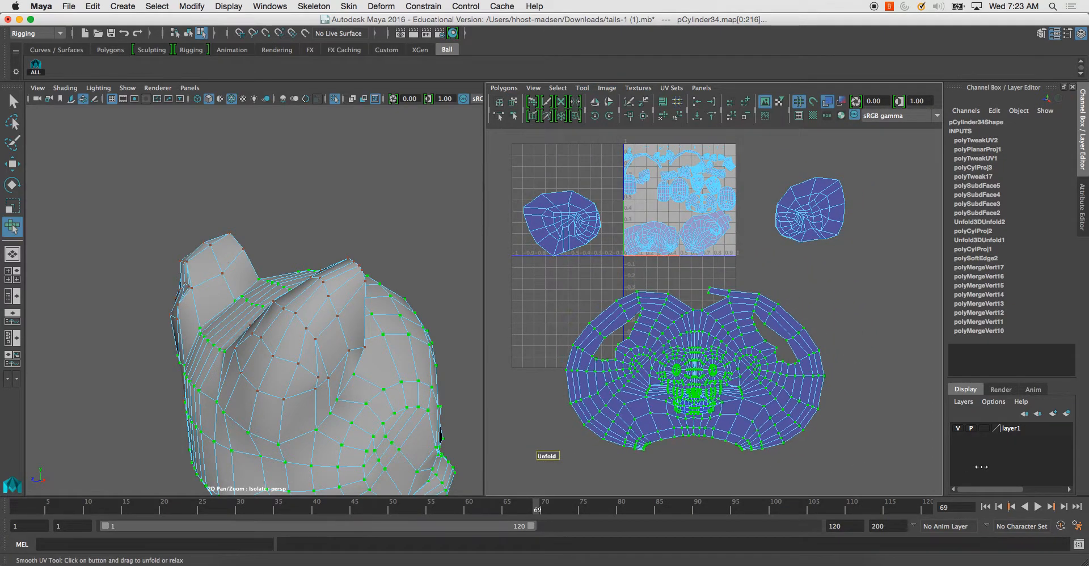
drag(685, 461, 1085, 461)
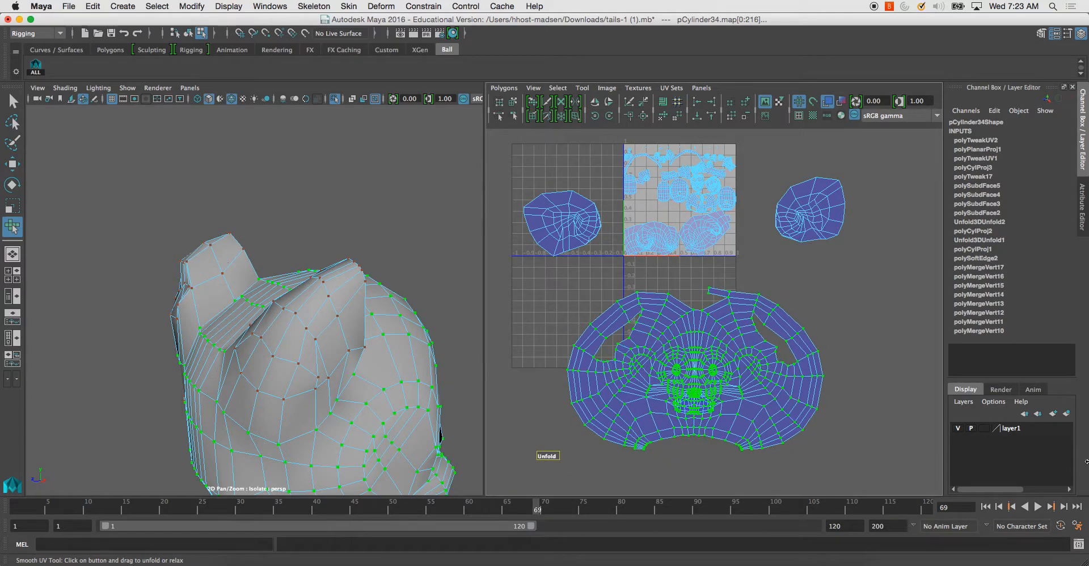
drag(546, 457, 955, 441)
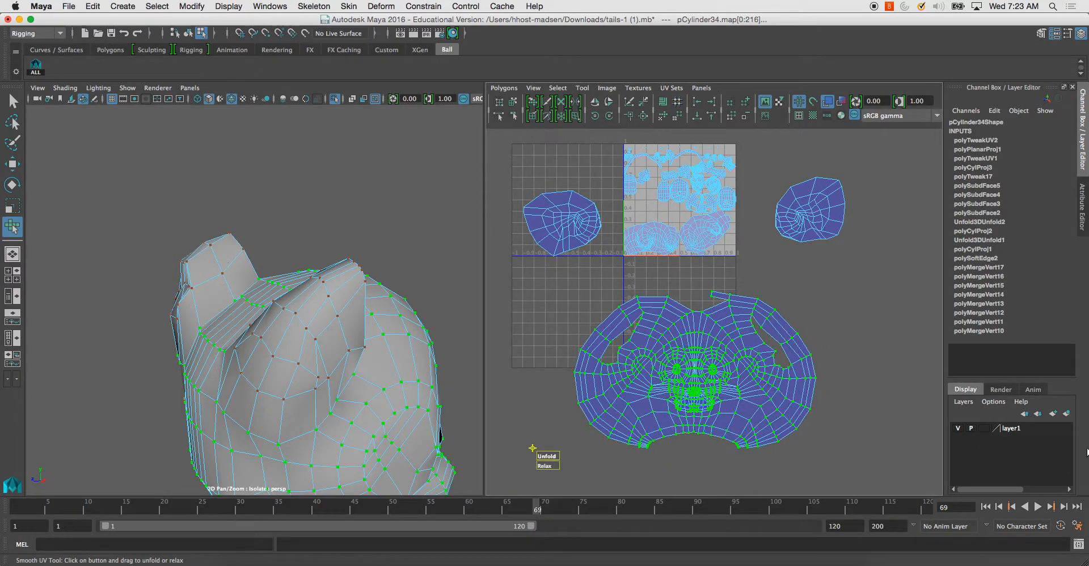
alt+right_drag(723, 335, 775, 404)
alt+middle_drag(775, 404, 812, 349)
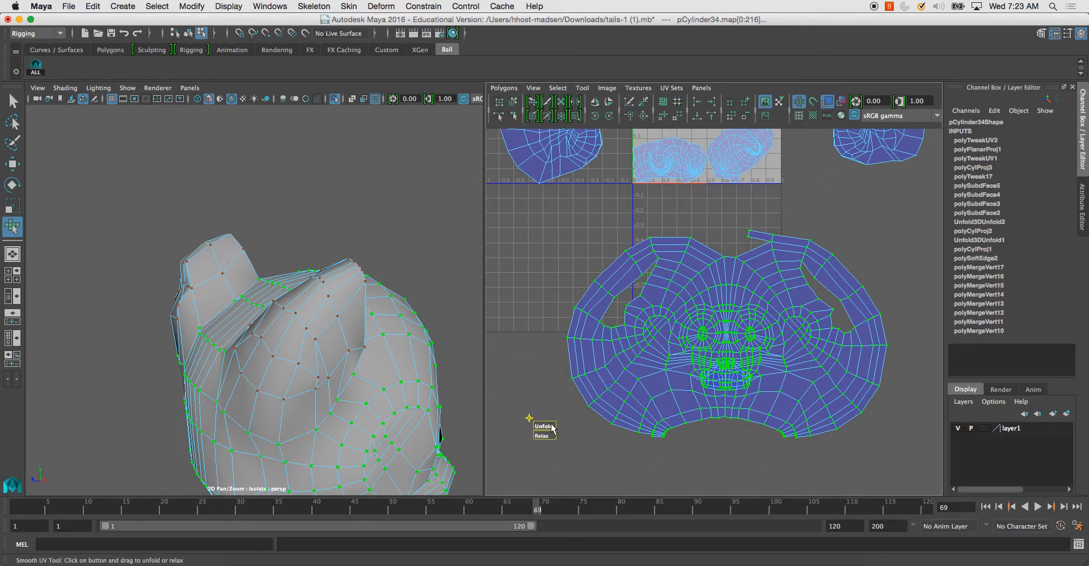
alt+right_drag(906, 377, 755, 358)
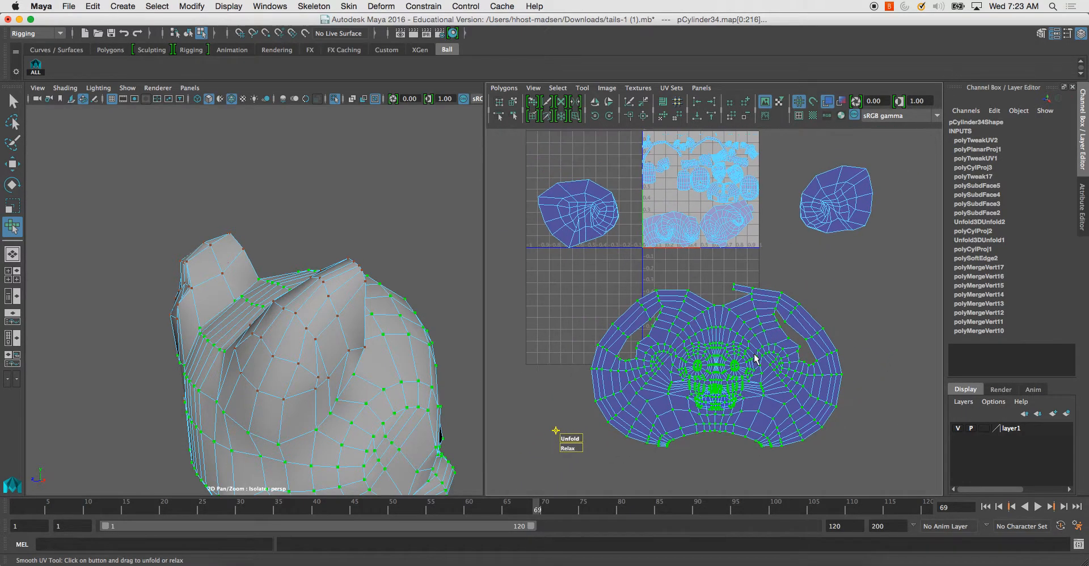
Select the edge on the head beside the loose UV strip and join the strip with Move and Sew UV Edges.
right_drag(279, 285, 280, 240)
alt+drag(282, 245, 334, 319)
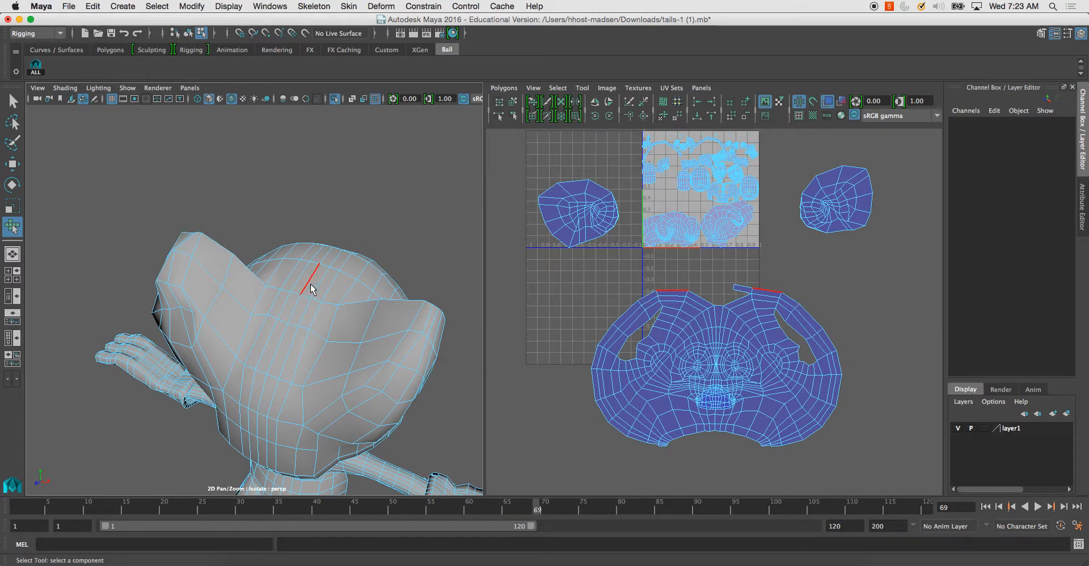
click(322, 260)
alt+drag(322, 259, 225, 306)
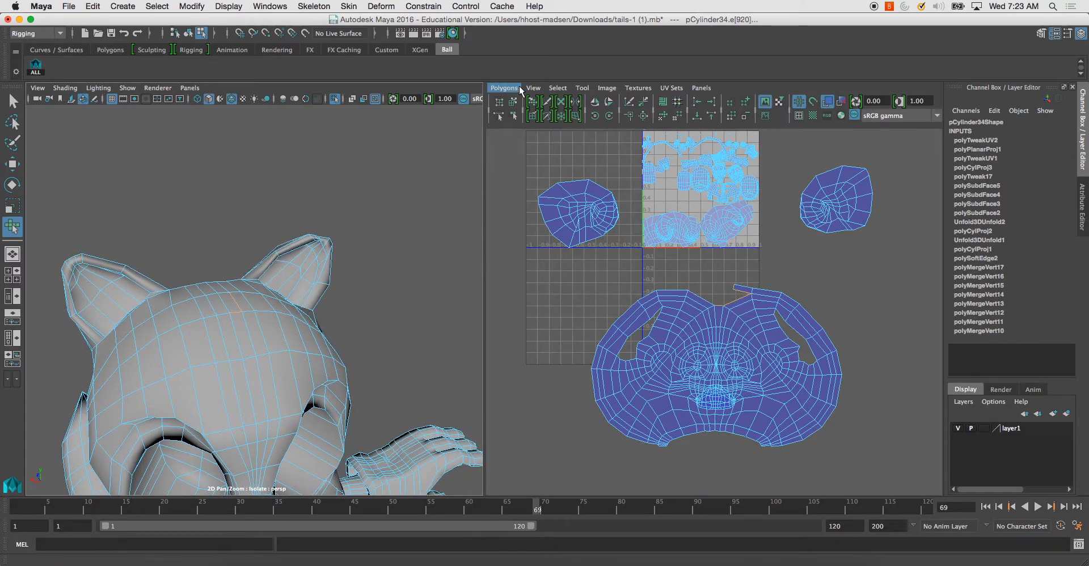
click(514, 88)
click(562, 471)
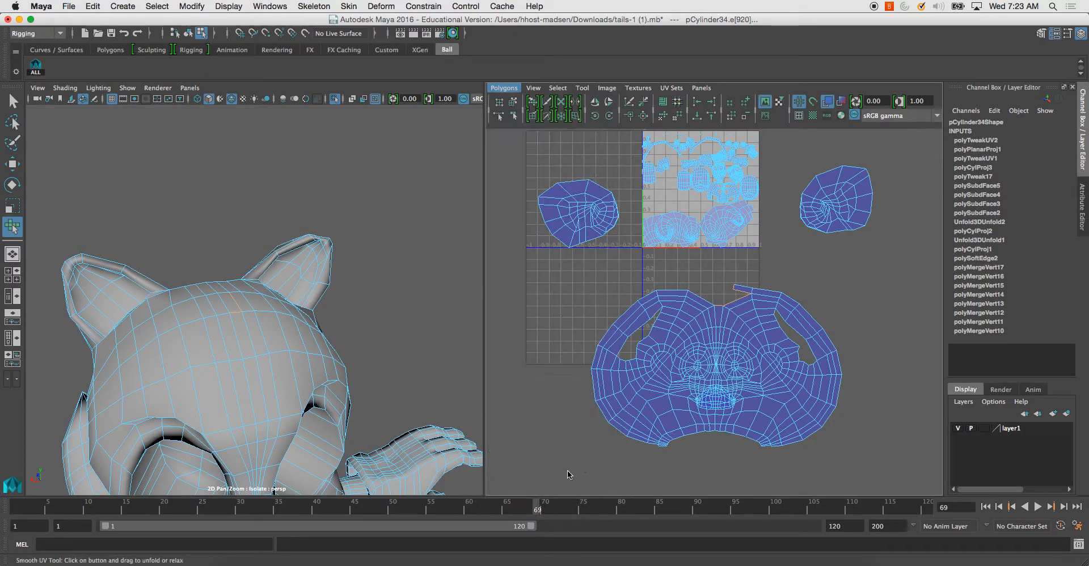
Select the sewn head UV shell and smooth it out by unfolding with the Smooth UV Tool.
click(509, 101)
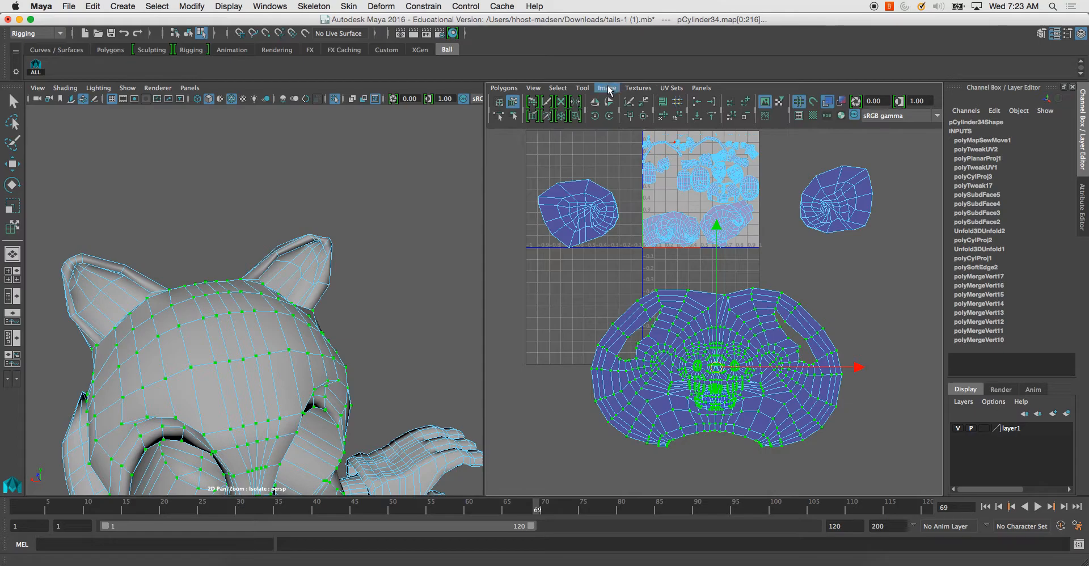
click(582, 88)
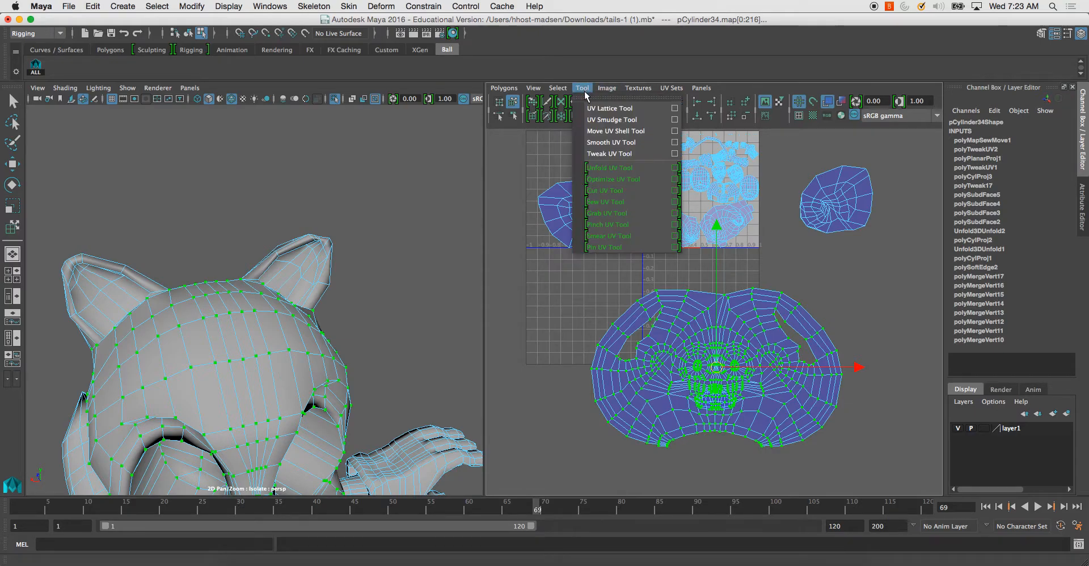
click(624, 142)
drag(577, 450, 1027, 438)
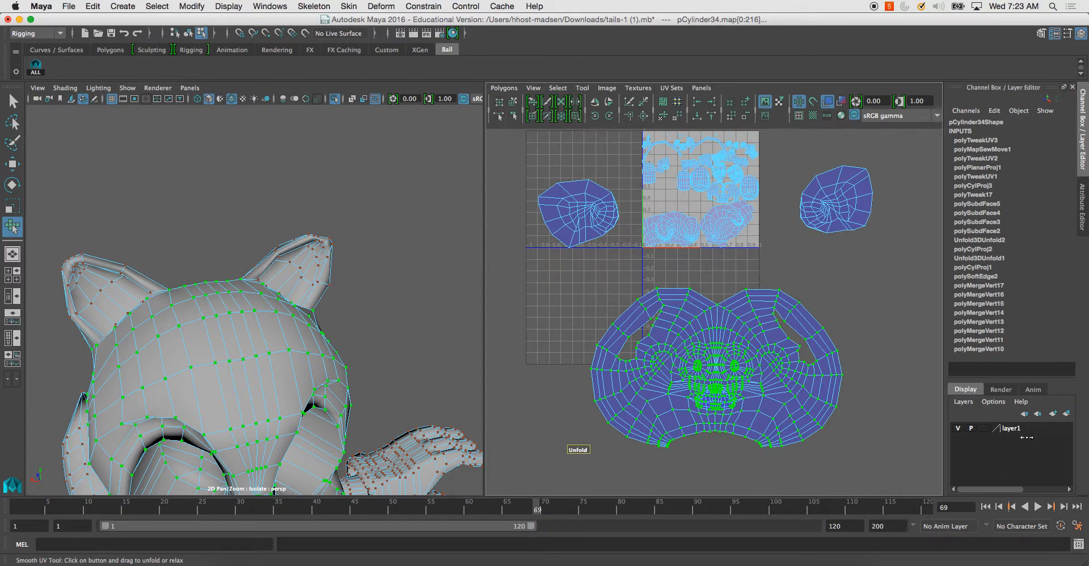
drag(578, 449, 1023, 453)
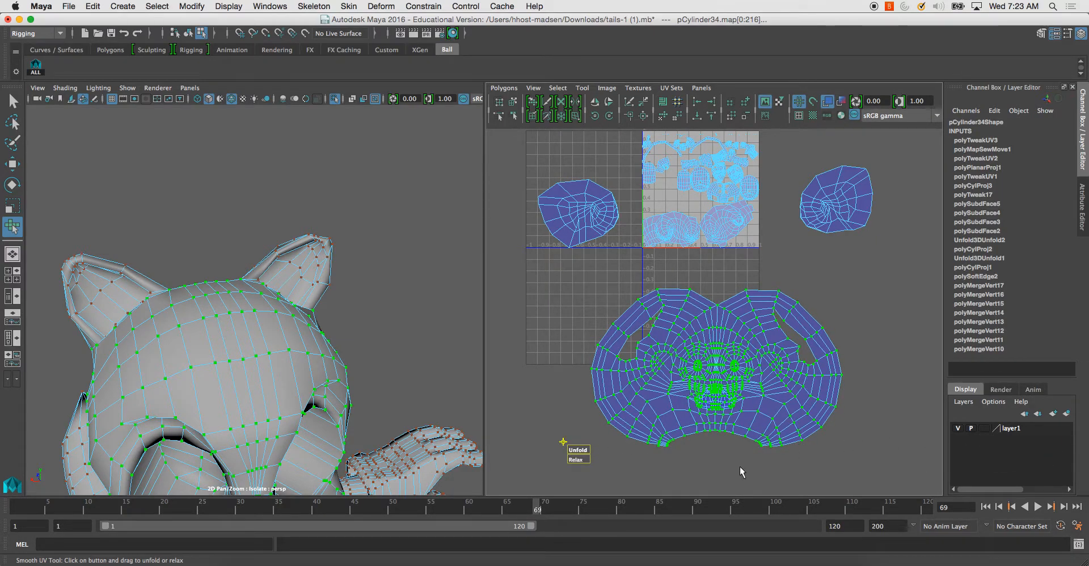
drag(763, 449, 765, 450)
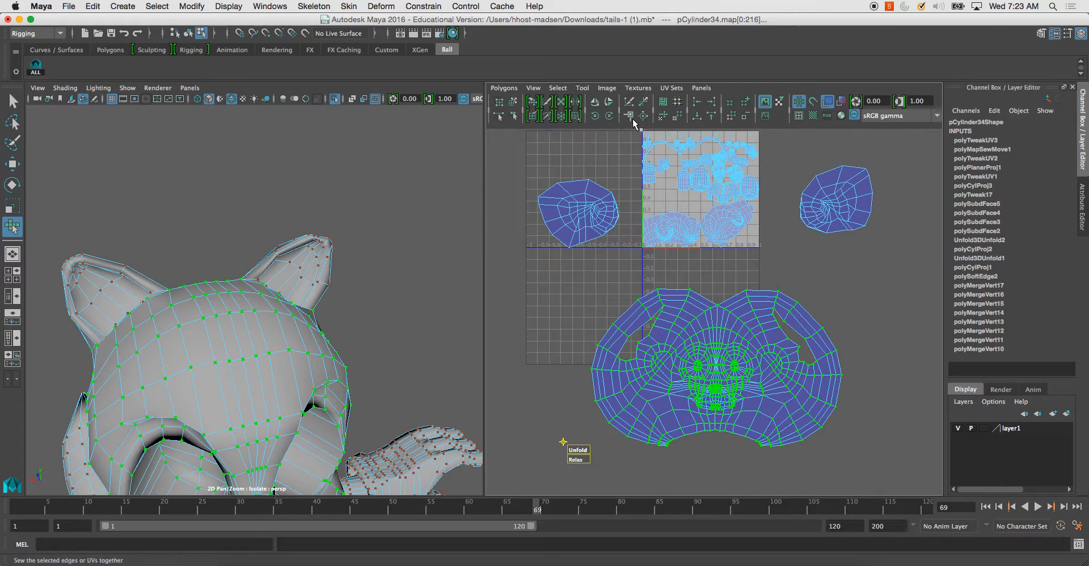
Select the head and both ear UV shells together and apply Unfold to them.
click(514, 104)
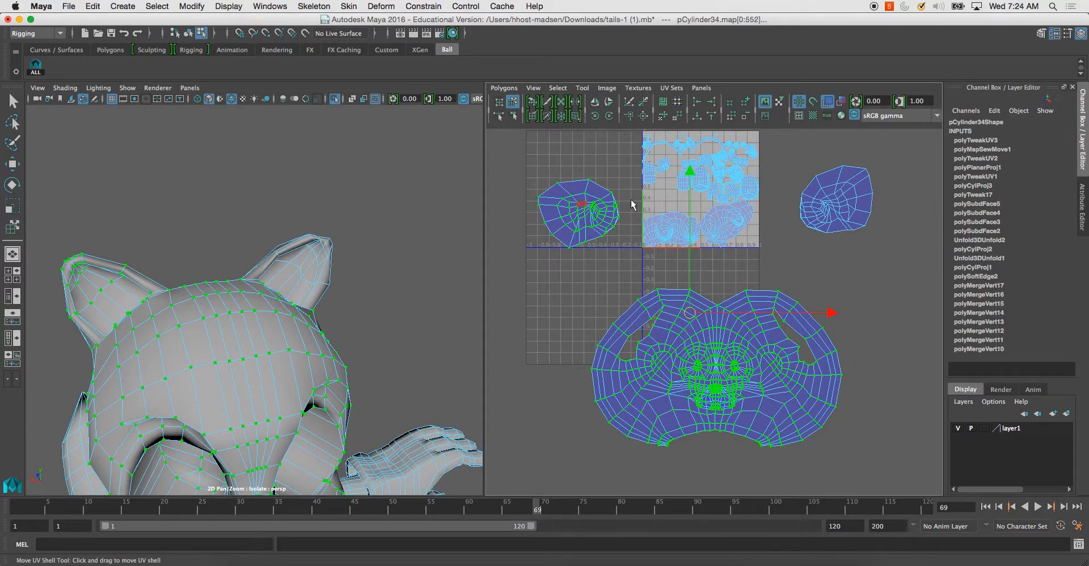
shift+click(849, 197)
click(504, 88)
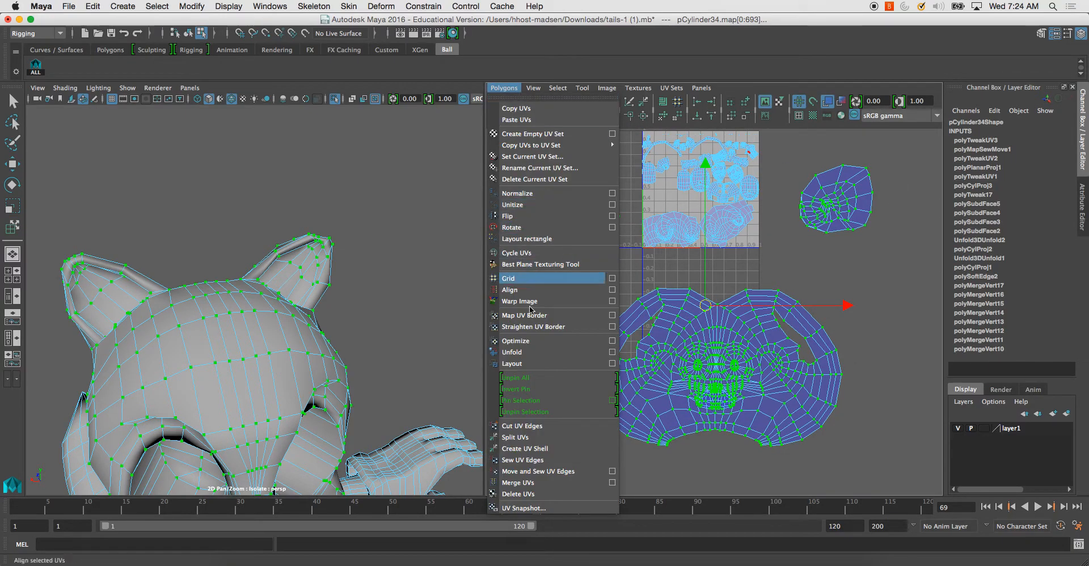
click(529, 353)
Examine the head, ear and neighbouring UV shells packed inside the 0–1 tile.
alt+middle_drag(683, 207, 679, 296)
alt+right_drag(680, 296, 876, 455)
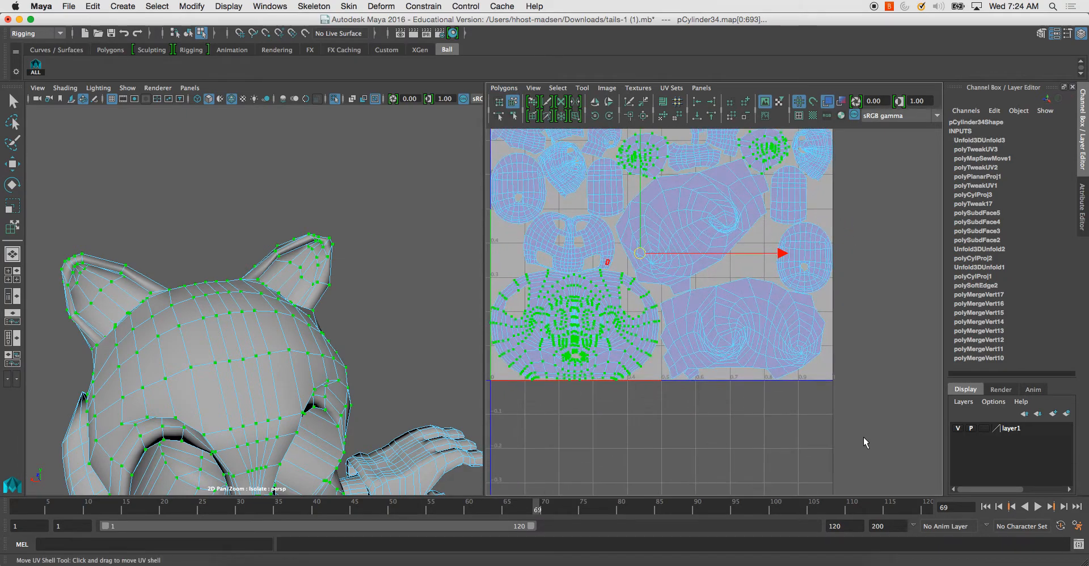
alt+right_drag(628, 288, 626, 307)
alt+middle_drag(512, 326, 693, 310)
alt+right_drag(693, 311, 698, 337)
alt+middle_drag(675, 304, 768, 364)
alt+middle_drag(749, 269, 695, 341)
alt+right_drag(755, 280, 717, 245)
alt+middle_drag(716, 245, 682, 289)
alt+middle_drag(695, 211, 631, 316)
alt+middle_drag(625, 283, 627, 301)
alt+right_drag(627, 301, 624, 252)
alt+middle_drag(624, 252, 666, 254)
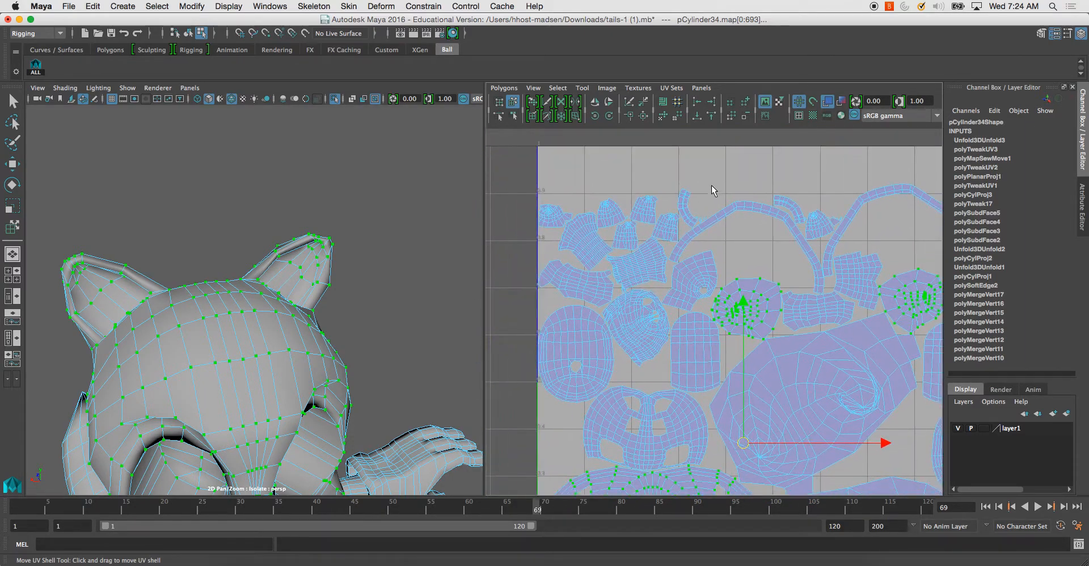
alt+right_drag(598, 205, 711, 243)
alt+middle_drag(670, 162, 694, 218)
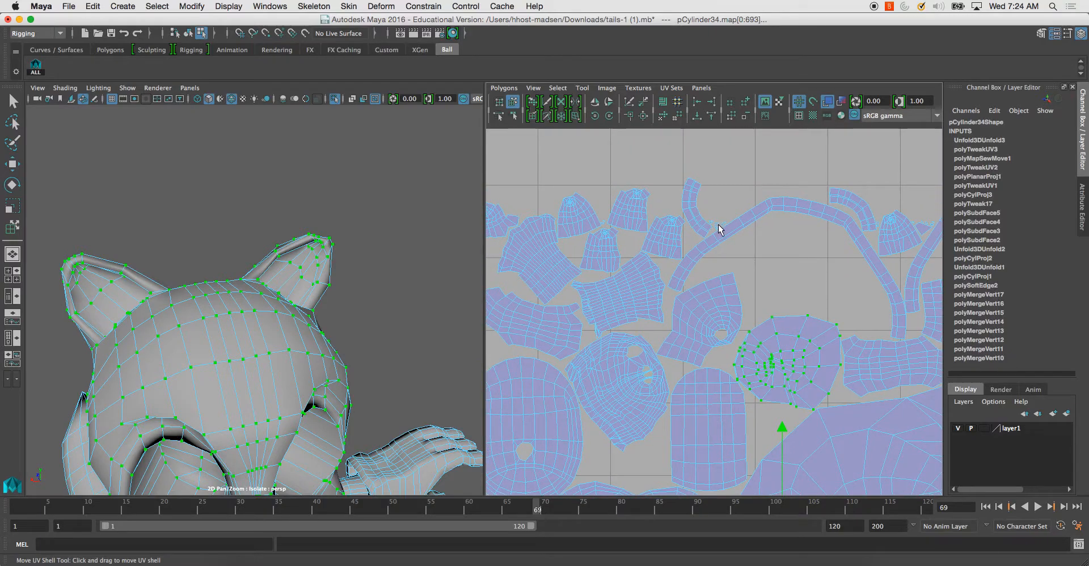
click(592, 242)
Switch the fox mesh to edge selection and select the centre edge at the tip of one tail.
right_drag(253, 326, 309, 275)
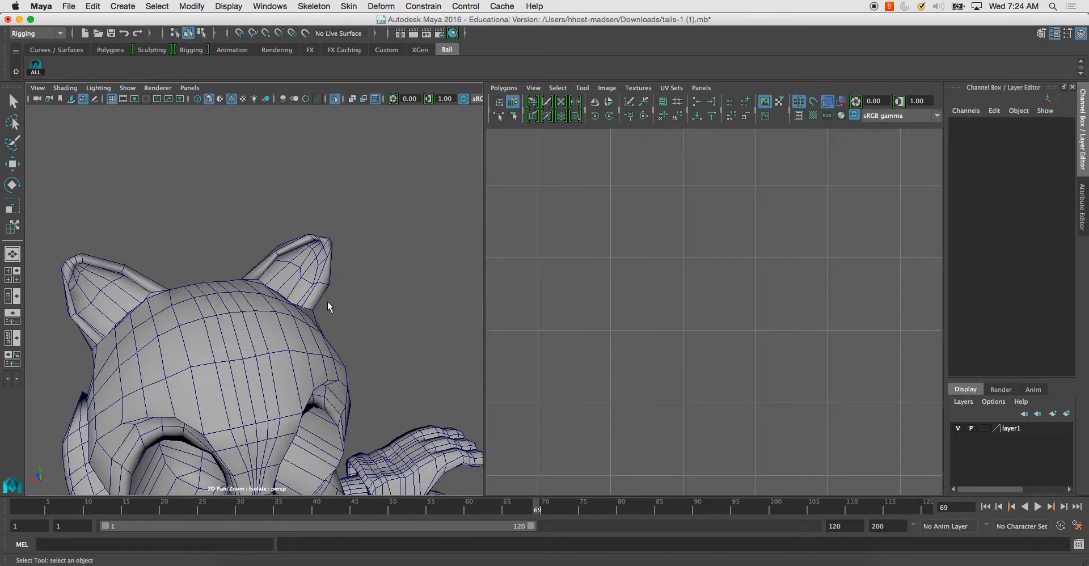
alt+right_drag(329, 309, 284, 301)
alt+drag(284, 301, 325, 297)
click(325, 298)
alt+middle_drag(325, 297, 323, 212)
alt+drag(323, 212, 253, 273)
right_click(242, 262)
right_drag(244, 248, 242, 232)
alt+middle_drag(241, 244, 257, 210)
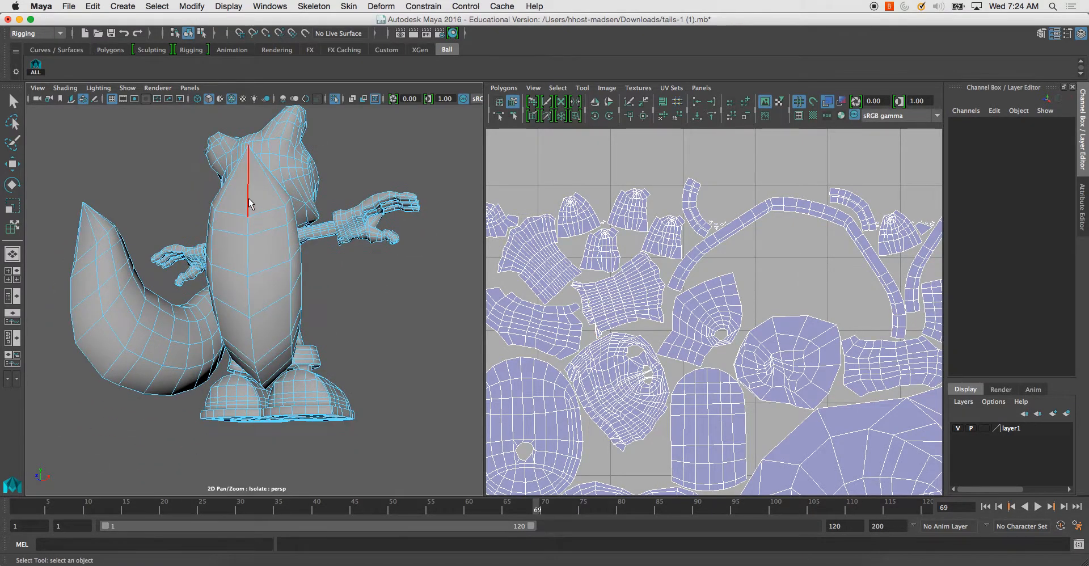
click(250, 209)
alt+right_drag(709, 337, 659, 331)
alt+middle_drag(659, 330, 655, 288)
alt+middle_drag(763, 414, 706, 316)
alt+right_drag(634, 279, 642, 282)
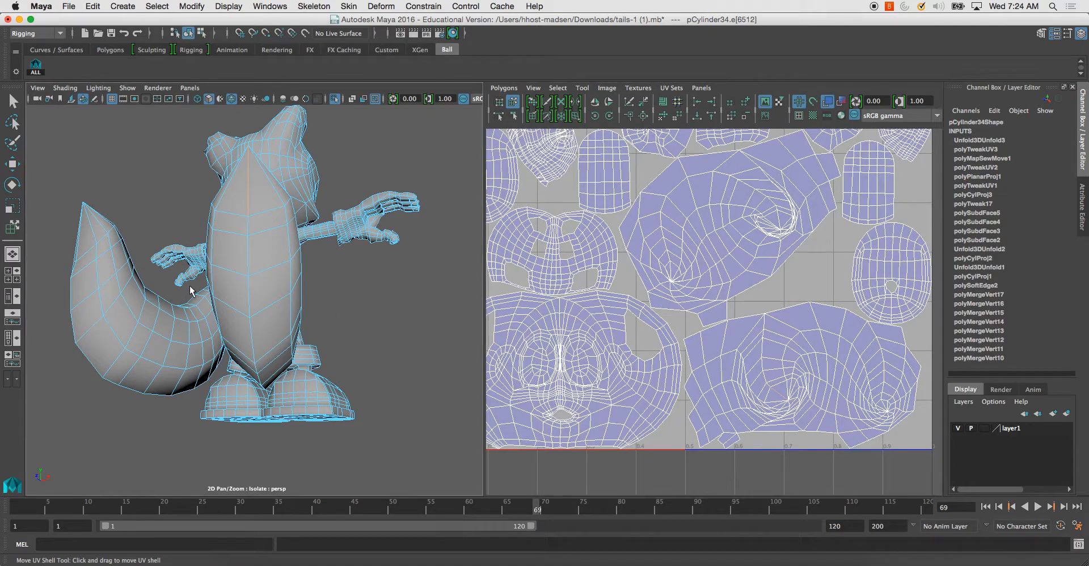
Add the edges along the tail's centre line, from the tip down and around its underside, to the selection.
alt+drag(185, 285, 205, 277)
shift+click(290, 192)
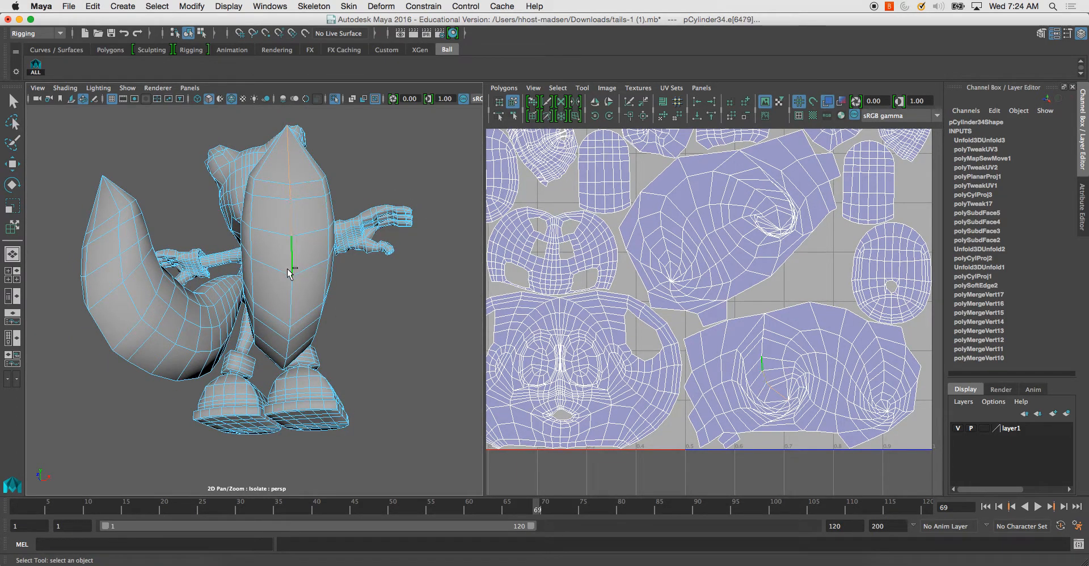
shift+click(290, 295)
alt+drag(290, 295, 172, 247)
shift+click(175, 240)
shift+click(198, 271)
shift+click(173, 264)
alt+drag(208, 290, 315, 321)
shift+click(253, 280)
Extend the edge selection to the tail's base at the body and cut the UVs along the selected edges.
scroll(265, 337, up, 8)
alt+right_drag(315, 321, 386, 401)
alt+drag(386, 401, 352, 307)
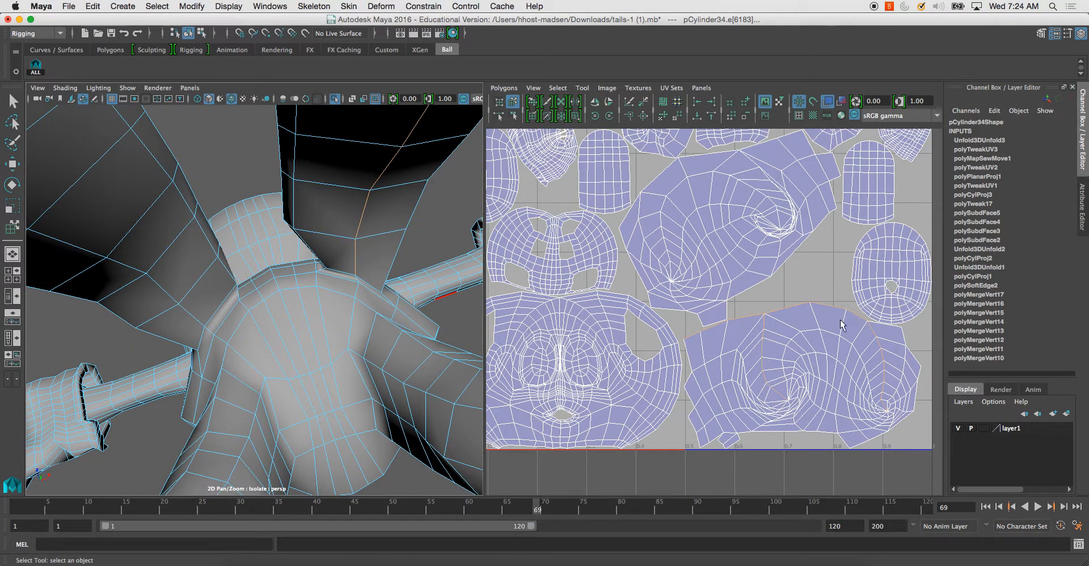
alt+drag(357, 283, 333, 284)
alt+right_drag(333, 284, 331, 336)
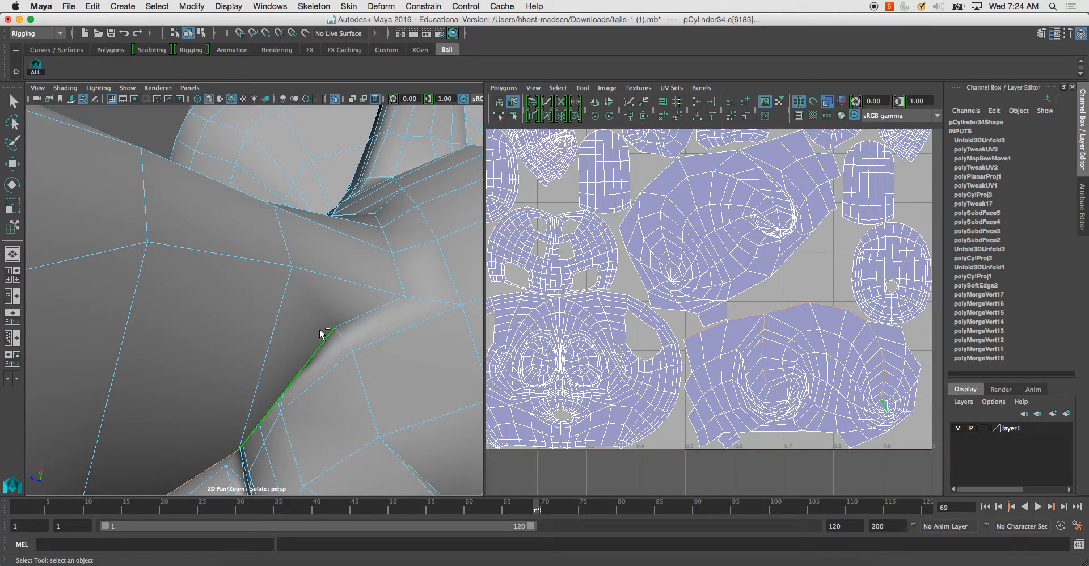
scroll(716, 363, down, 5)
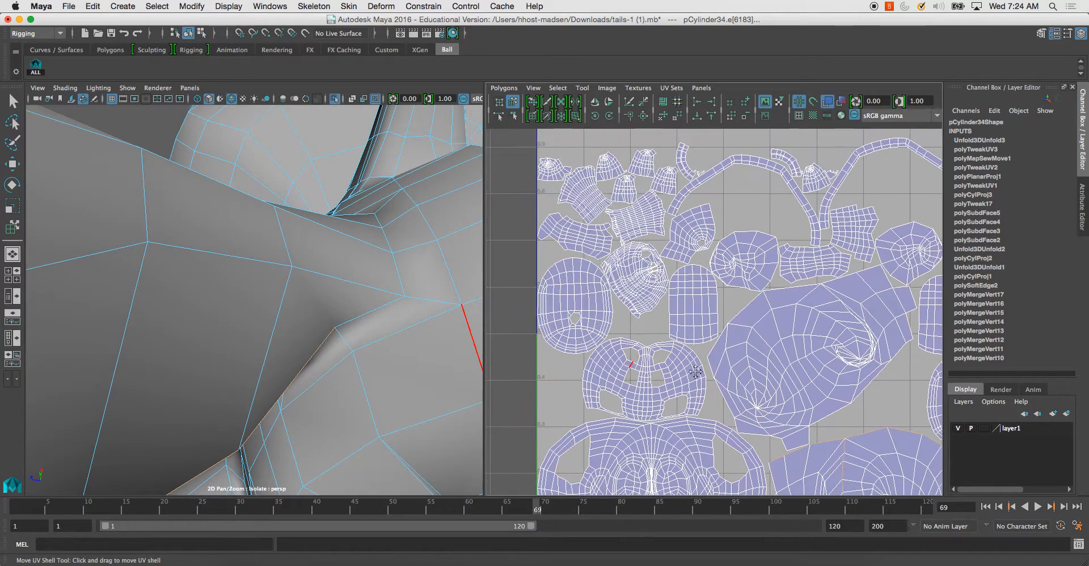
alt+middle_drag(628, 346, 637, 376)
alt+drag(367, 356, 405, 228)
shift+click(350, 345)
scroll(365, 355, down, 10)
click(503, 88)
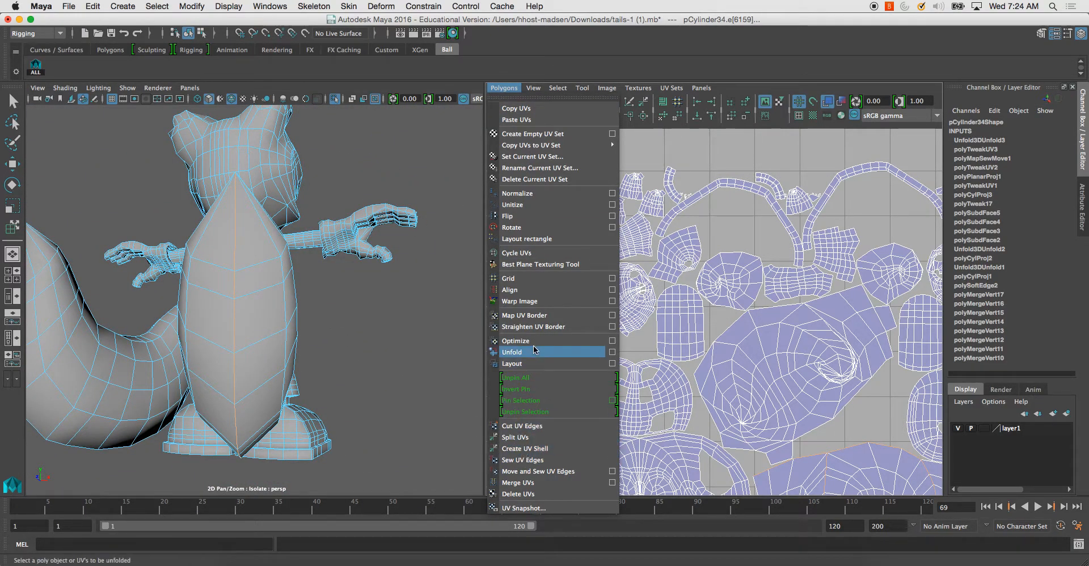
click(521, 426)
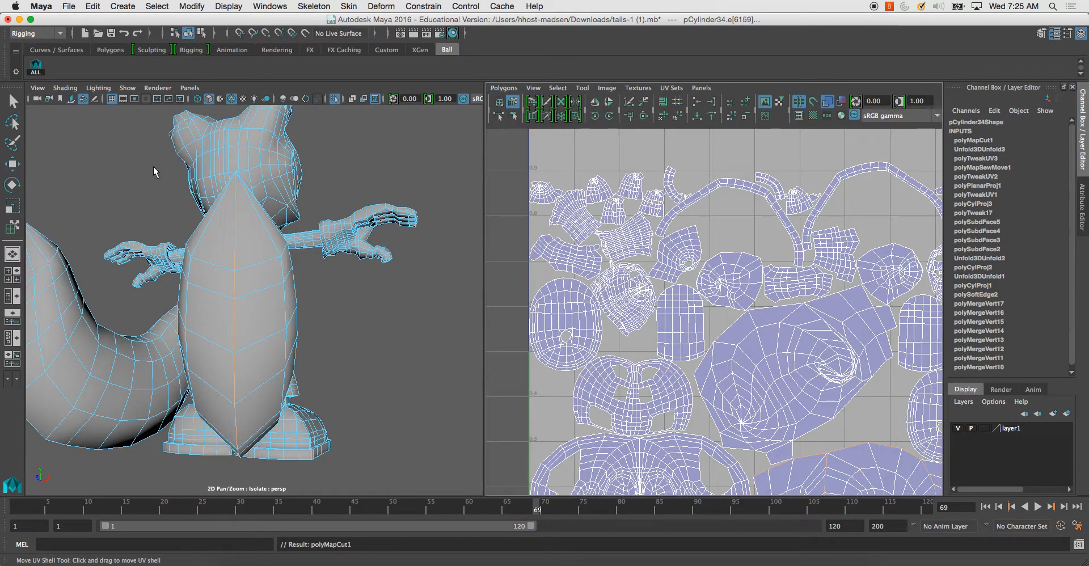
Select the cut tail's UV shell in the 0–1 tile and unfold it with the Smooth UV Tool.
scroll(794, 283, down, 2)
alt+middle_drag(808, 304, 690, 229)
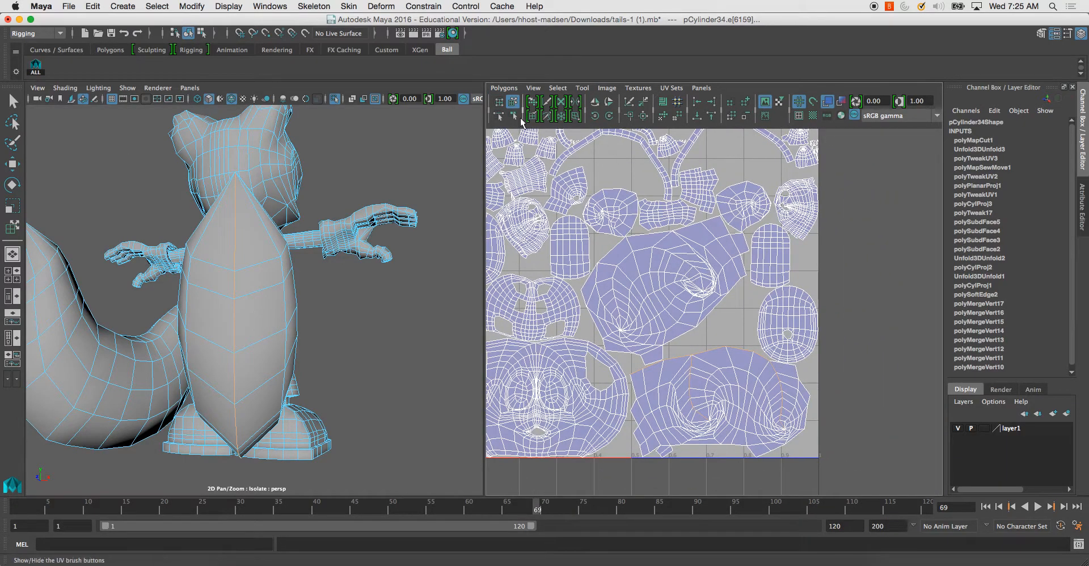
click(732, 399)
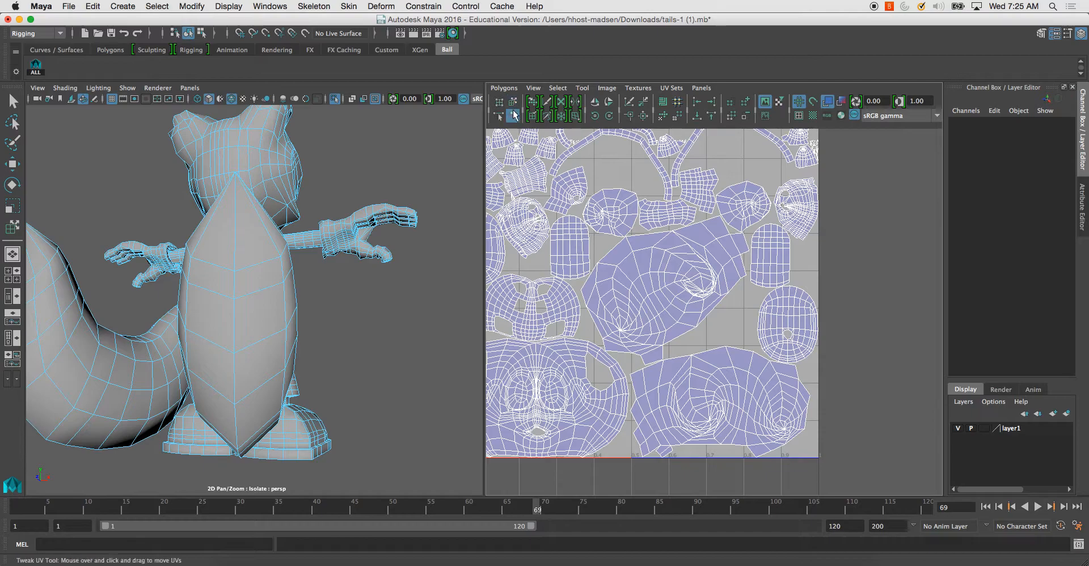
click(713, 385)
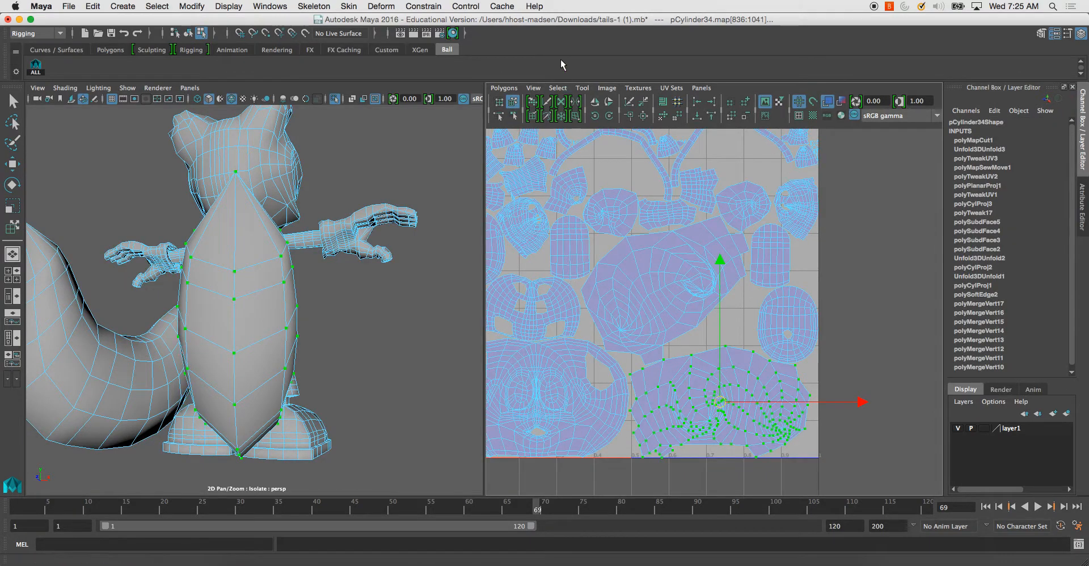
click(582, 88)
click(612, 144)
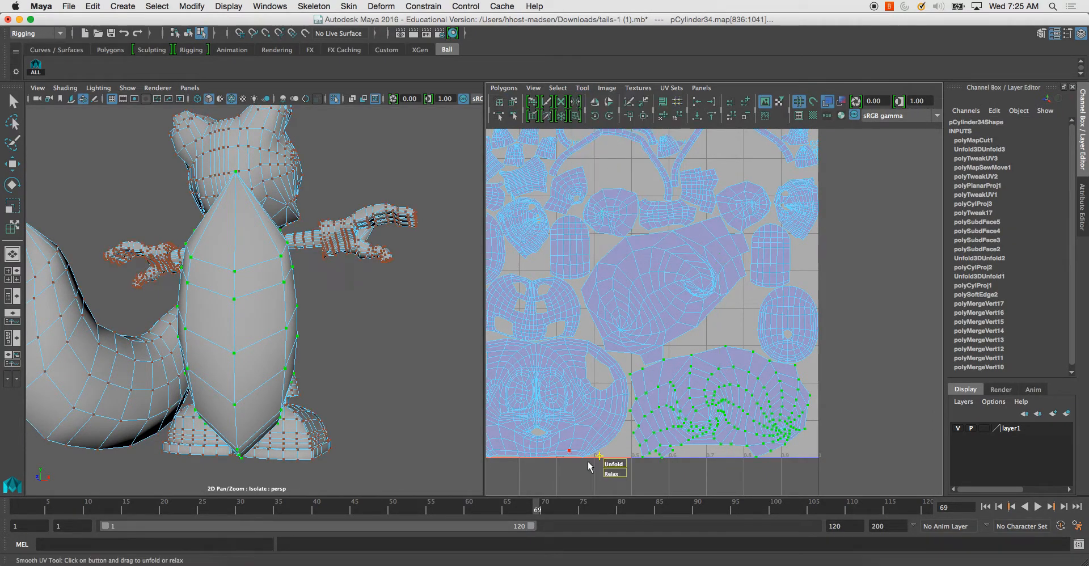
drag(612, 464, 1085, 481)
drag(617, 465, 976, 466)
drag(614, 464, 971, 468)
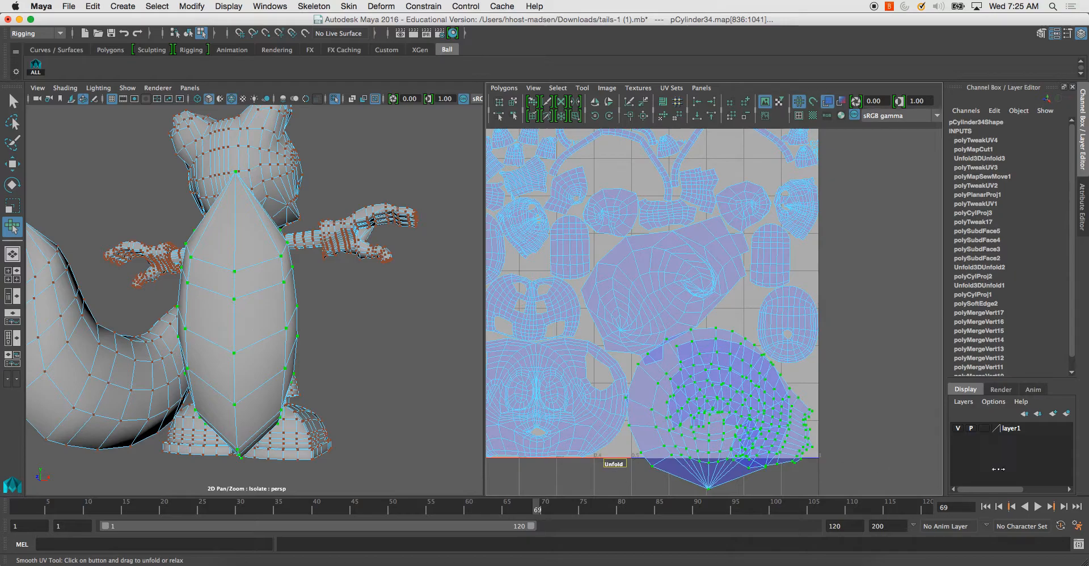
Unfold the selected UV shell of the cut tail with the Unfold command.
click(503, 88)
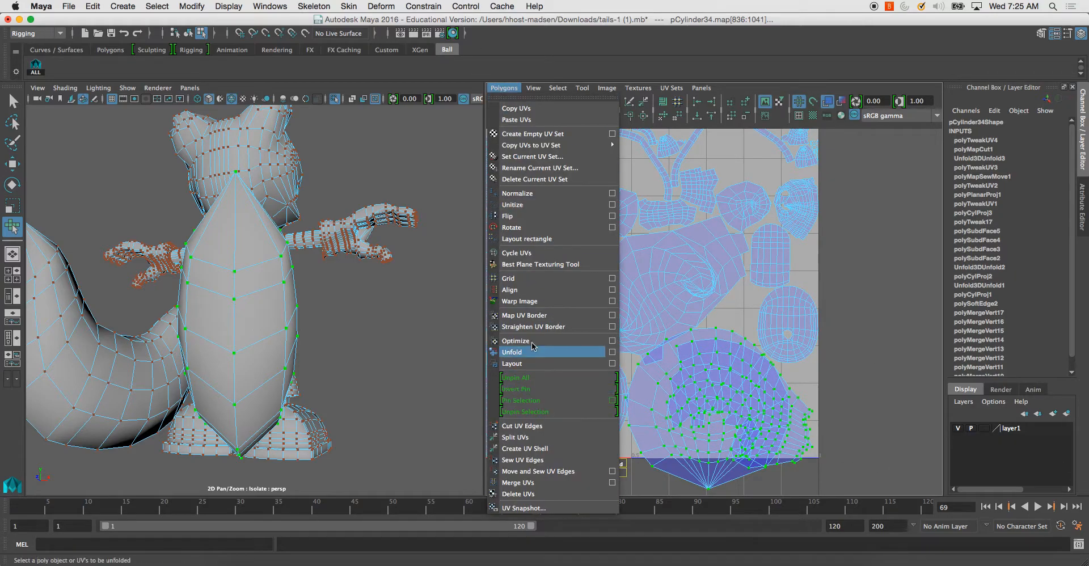
click(513, 352)
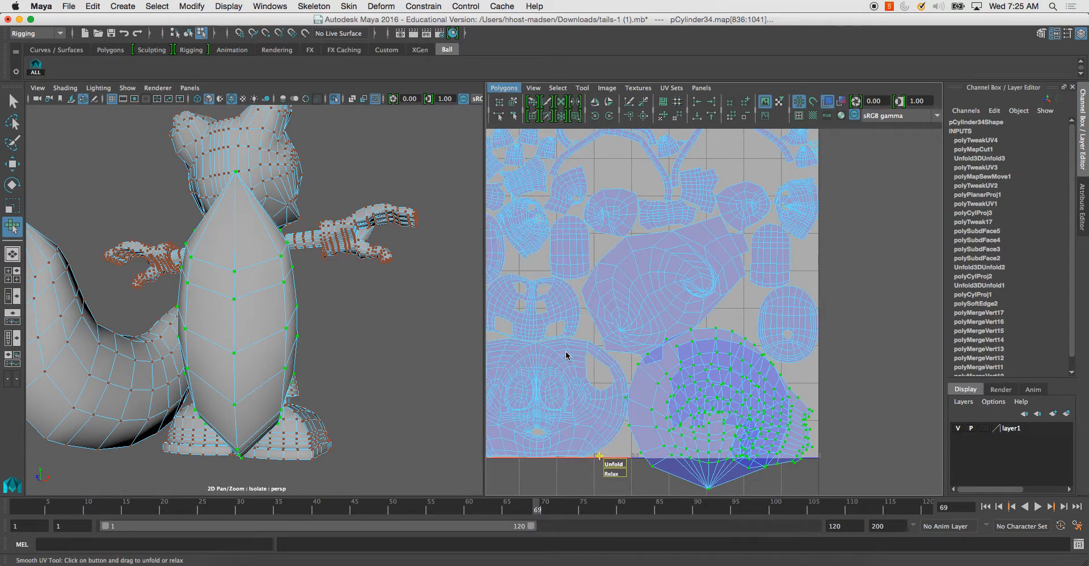
scroll(617, 318, up, 2)
Switch the fox mesh to edge selection and start selecting the split border edges on the side of the unfolded tail.
alt+drag(331, 294, 309, 305)
scroll(309, 302, up, 5)
right_drag(298, 246, 298, 227)
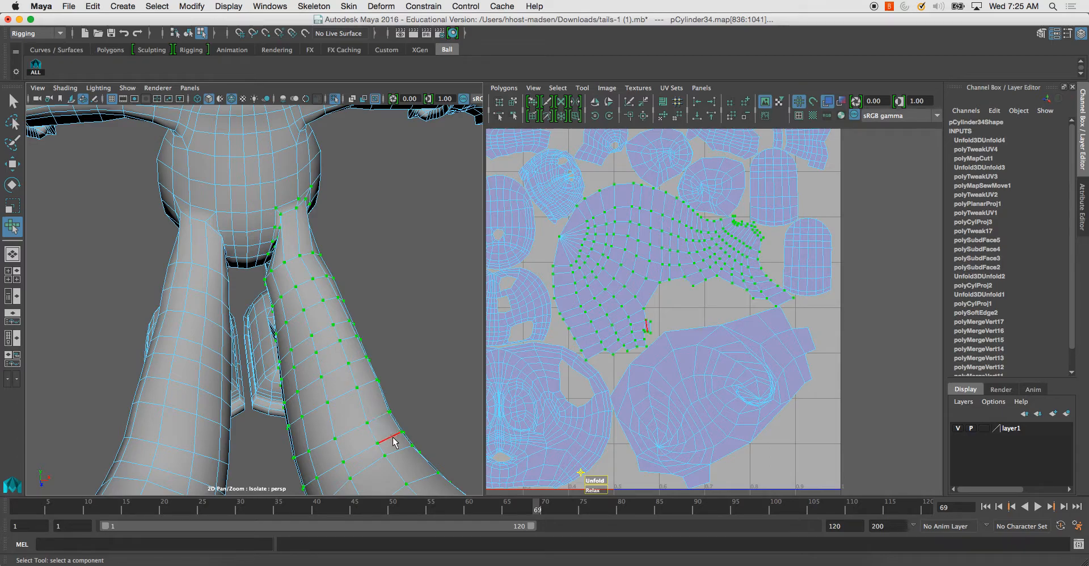
alt+drag(395, 442, 399, 436)
click(383, 422)
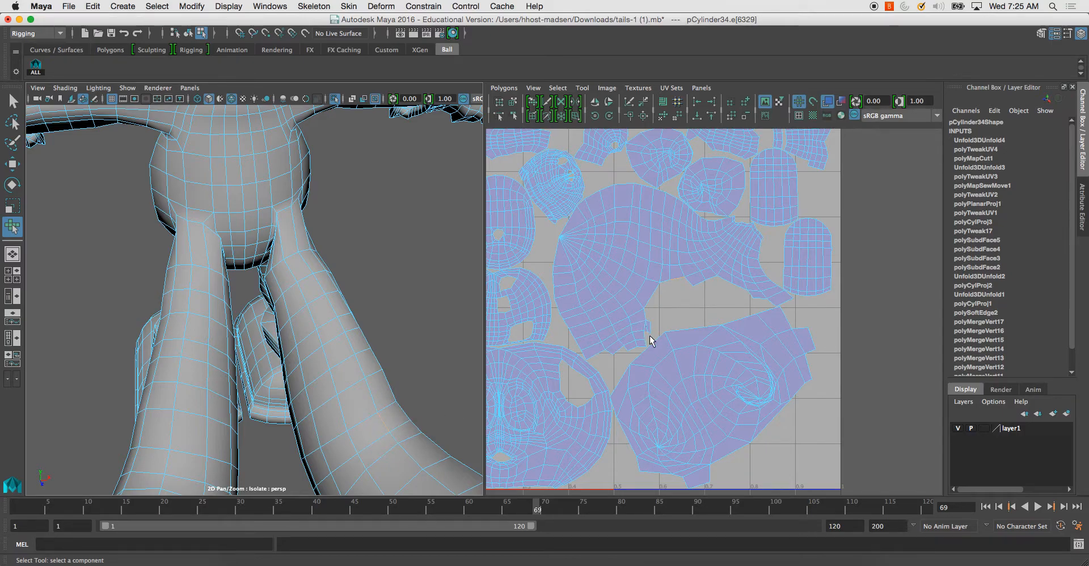
alt+drag(355, 340, 332, 337)
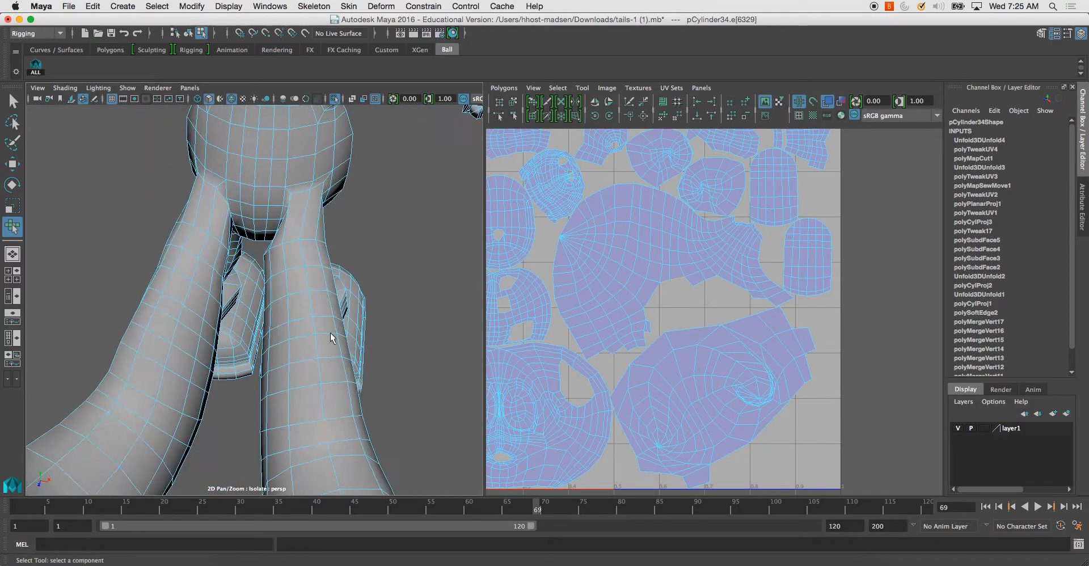
alt+drag(338, 402, 303, 355)
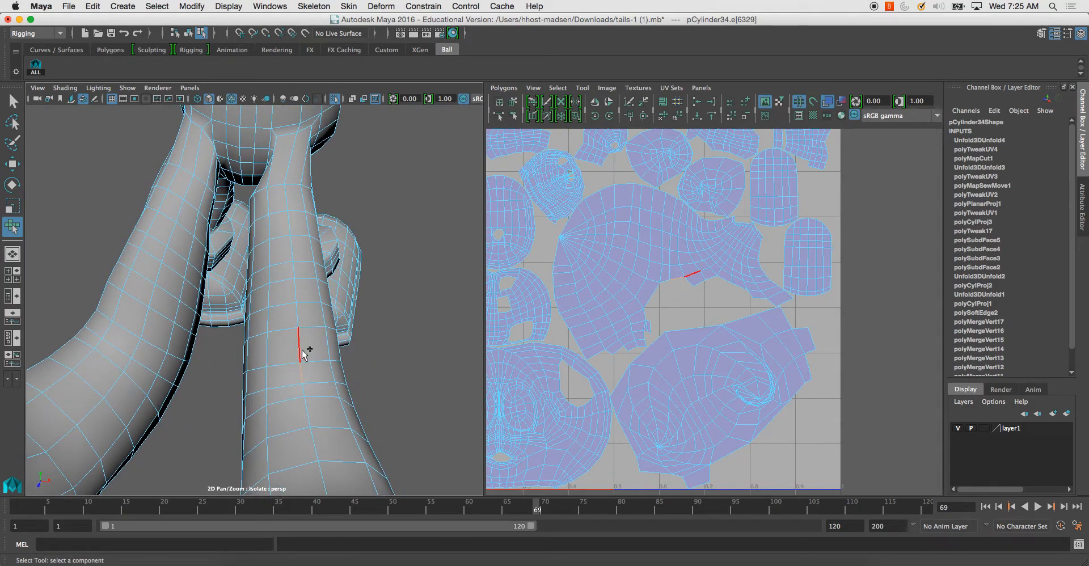
shift+click(312, 364)
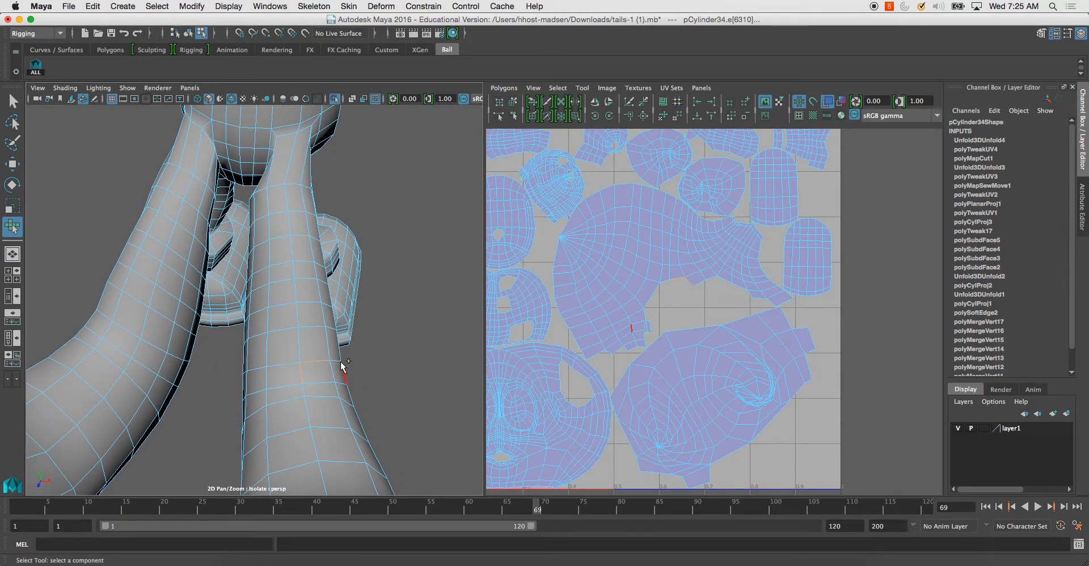
Extend the edge selection along the tail's split border and apply Move and Sew UV Edges to it.
alt+drag(342, 365, 273, 373)
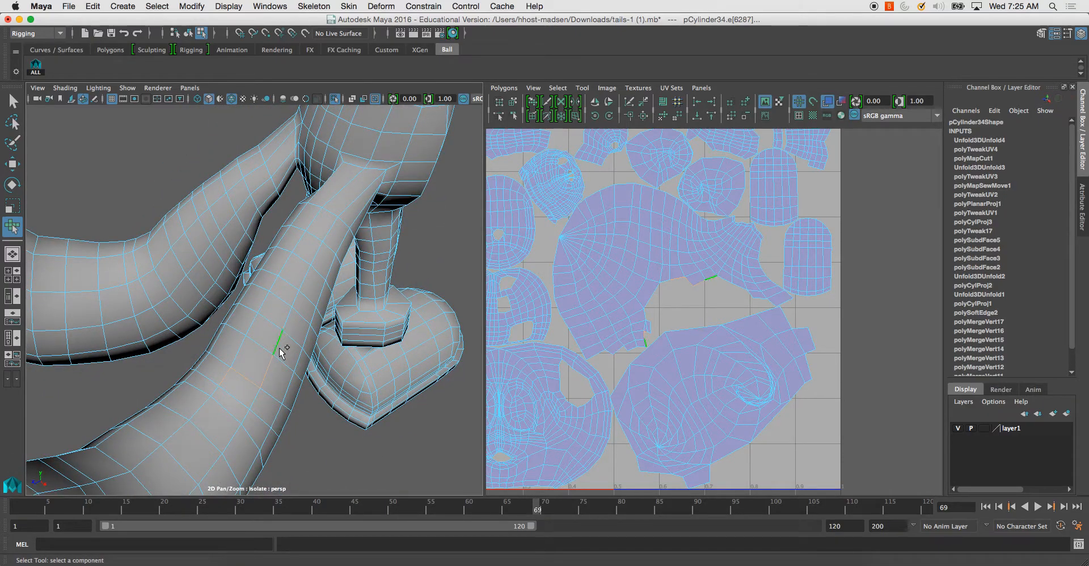
alt+drag(292, 346, 264, 348)
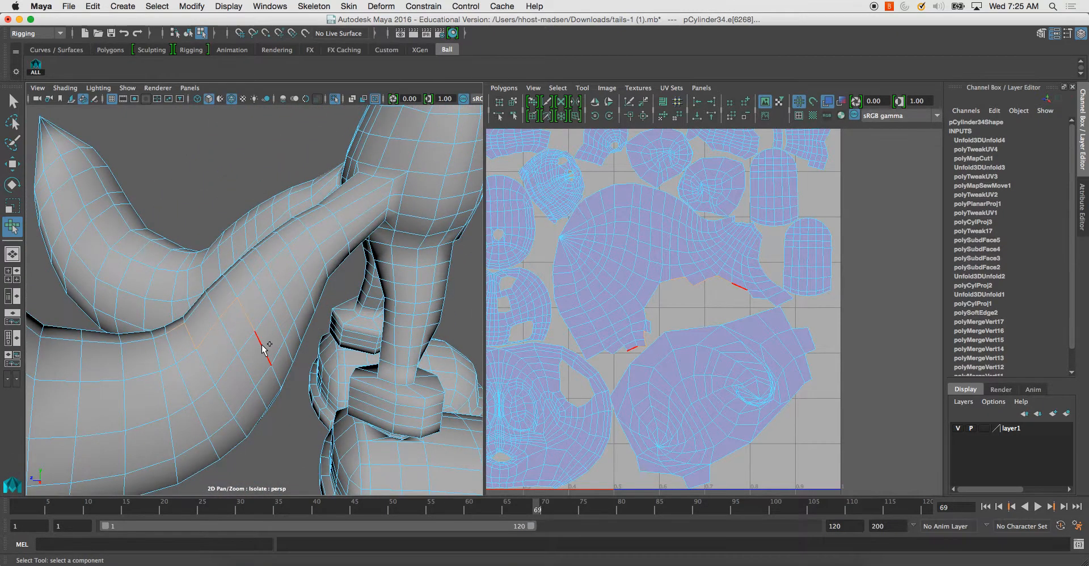
key(ctrl+z)
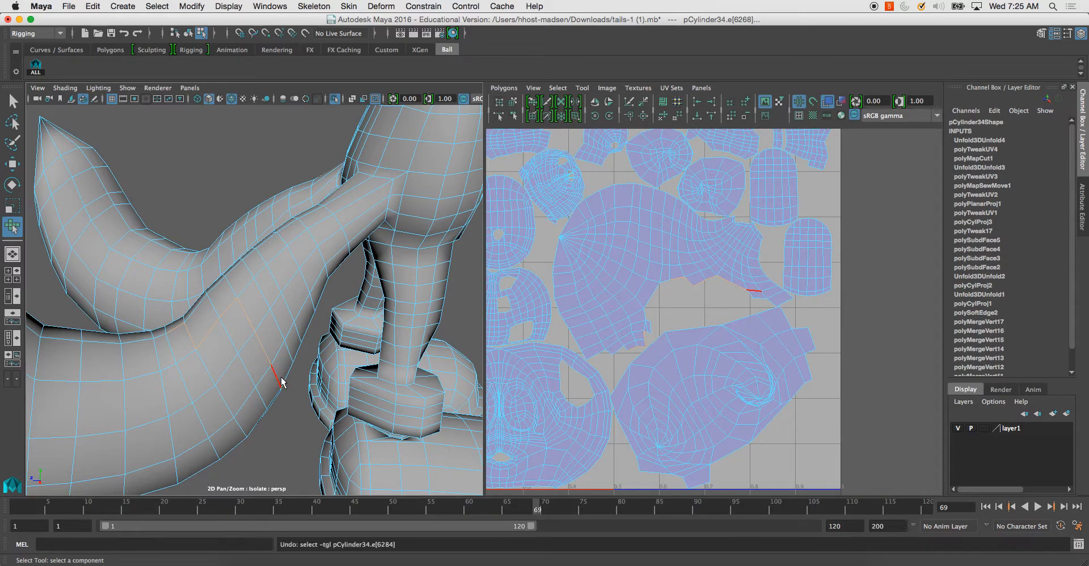
alt+drag(271, 372, 247, 402)
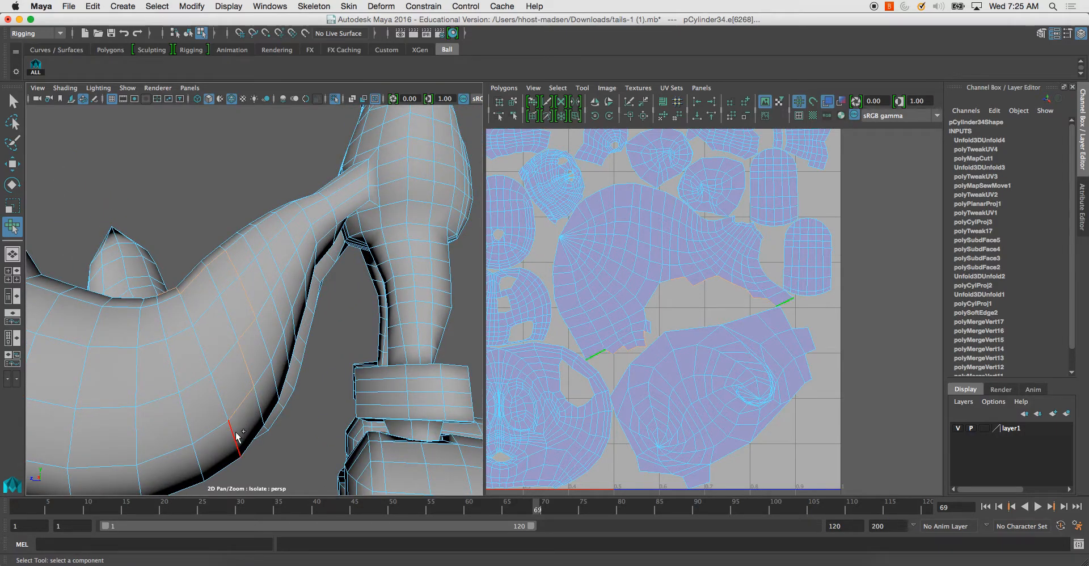
click(503, 88)
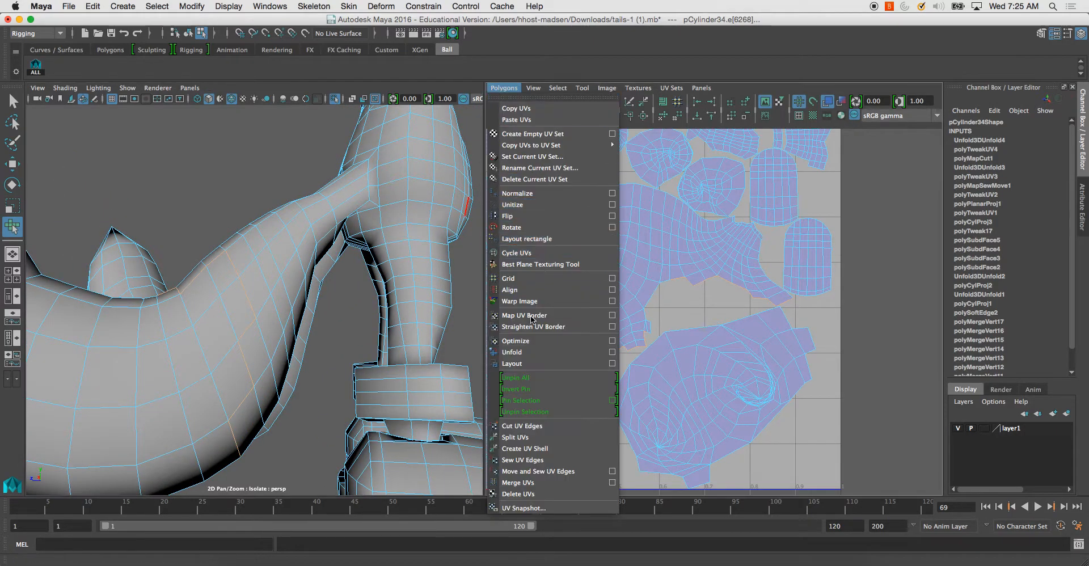
click(529, 470)
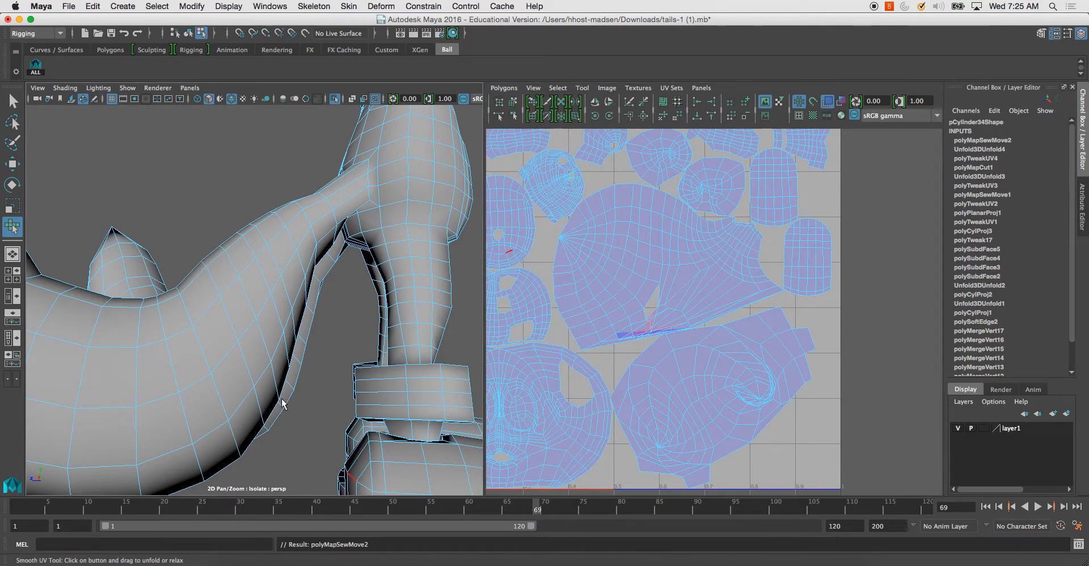
Select the sewn tail's UV shell and unfold it with the Smooth UV Tool.
alt+drag(284, 401, 500, 280)
click(513, 102)
click(650, 250)
scroll(530, 173, up, 1)
click(583, 88)
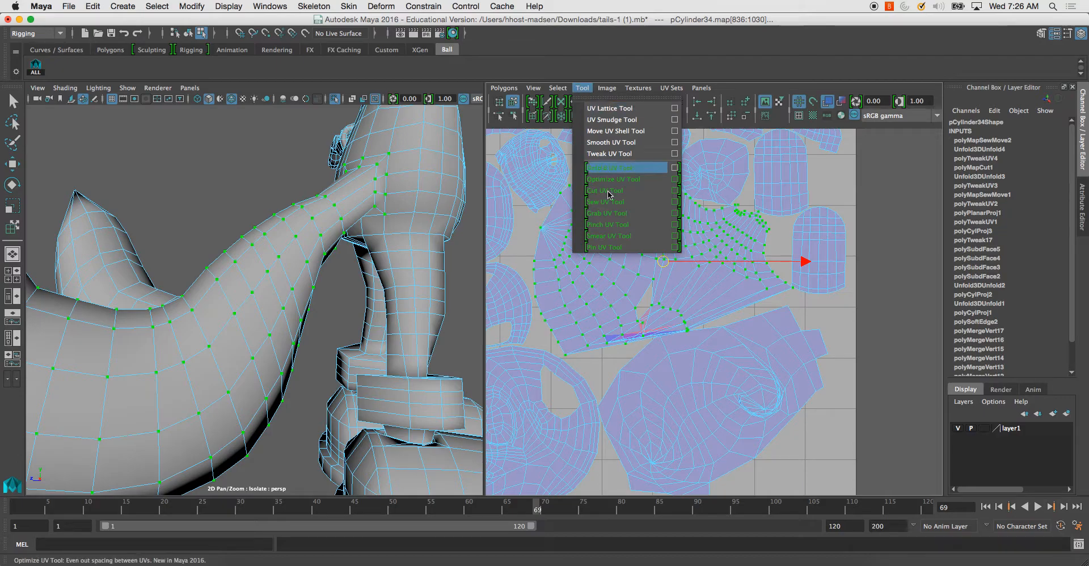
click(618, 150)
drag(517, 364, 734, 374)
Select the remaining split edges on the upper side of the tail and apply Move and Sew UV Edges to them.
right_drag(252, 283, 247, 258)
alt+drag(178, 339, 183, 352)
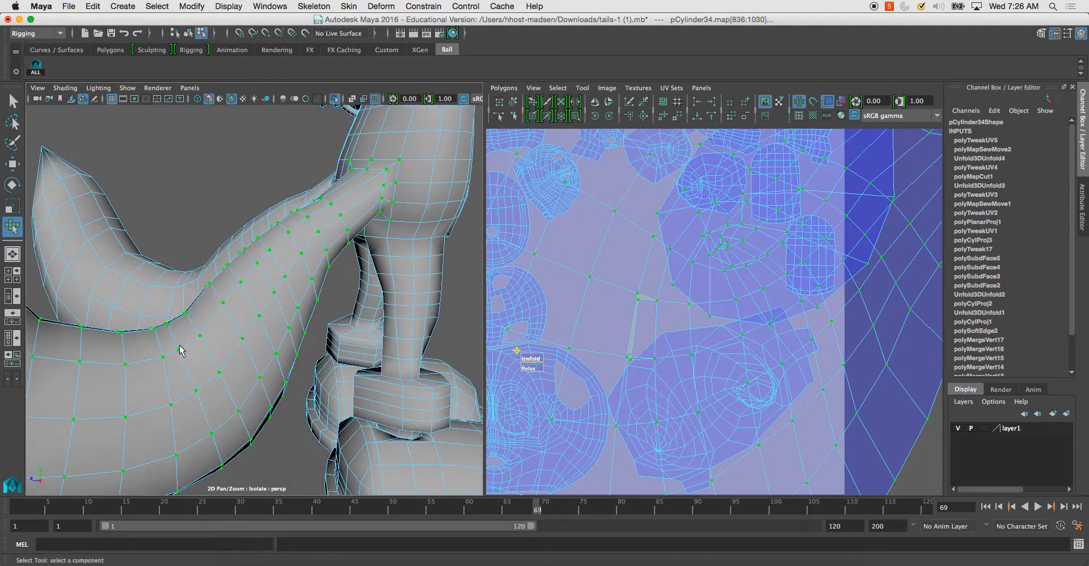
click(162, 347)
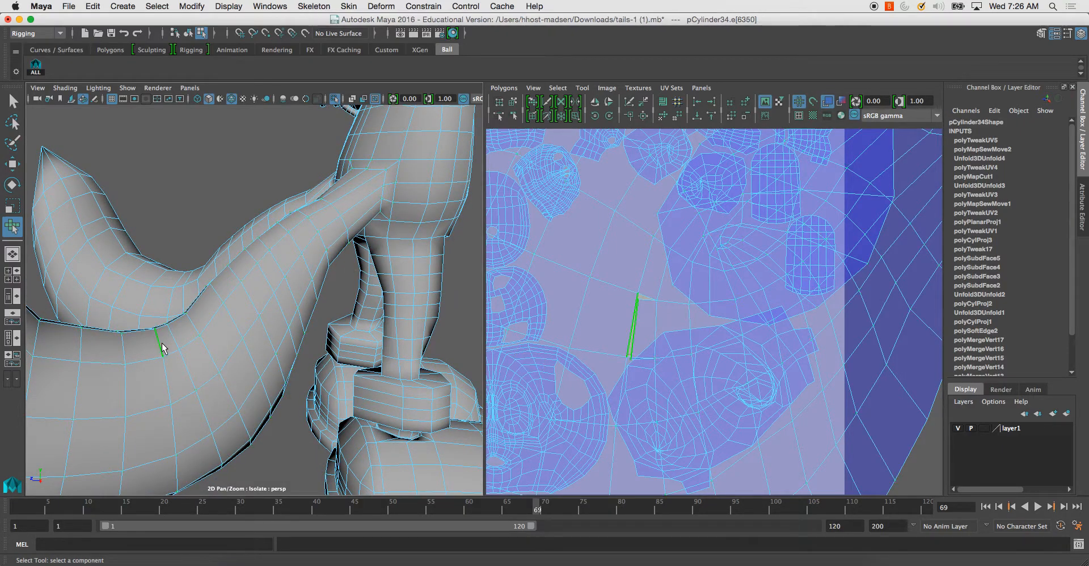
shift+click(165, 333)
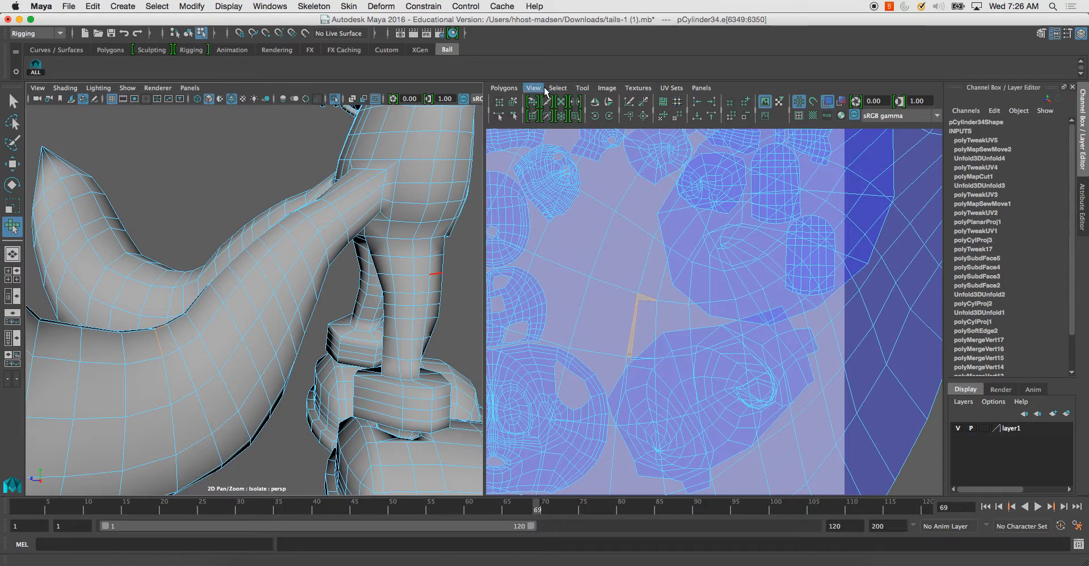
click(504, 88)
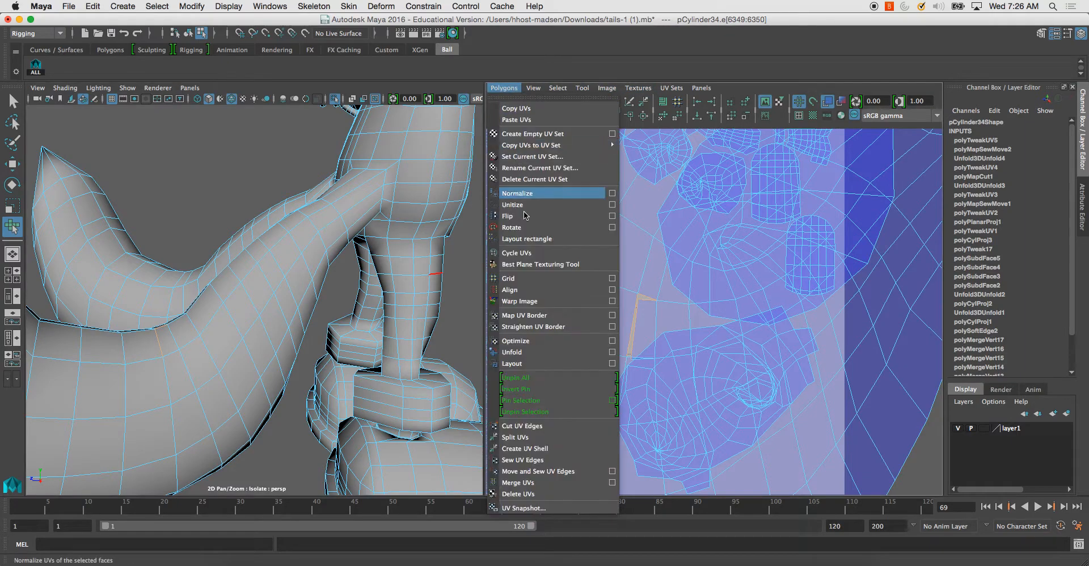
click(560, 471)
scroll(709, 399, down, 10)
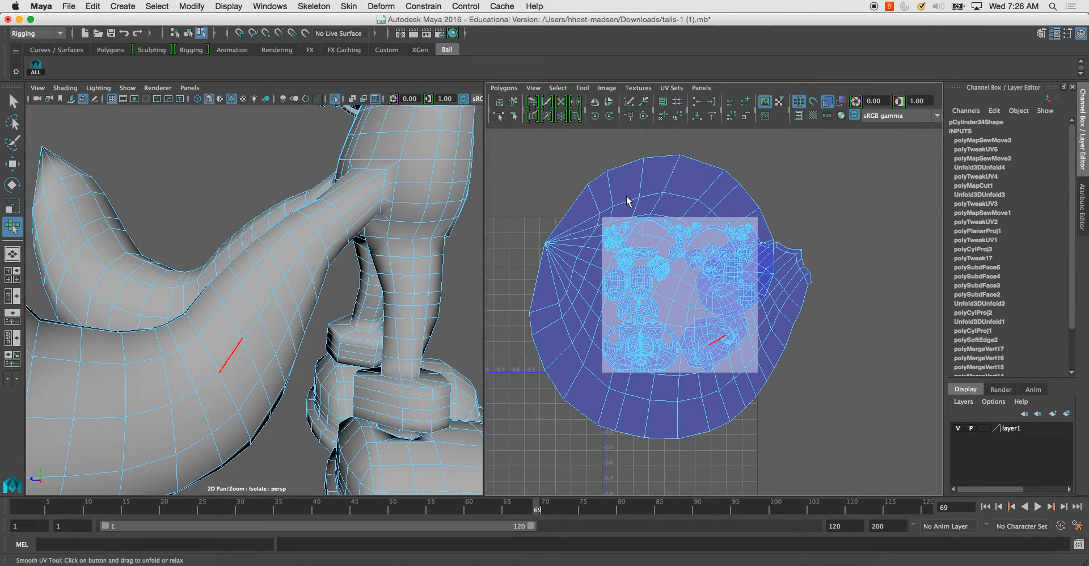
Select the tail's UV shell and move it out of the 0–1 tile into the empty space beside it.
click(512, 101)
click(647, 229)
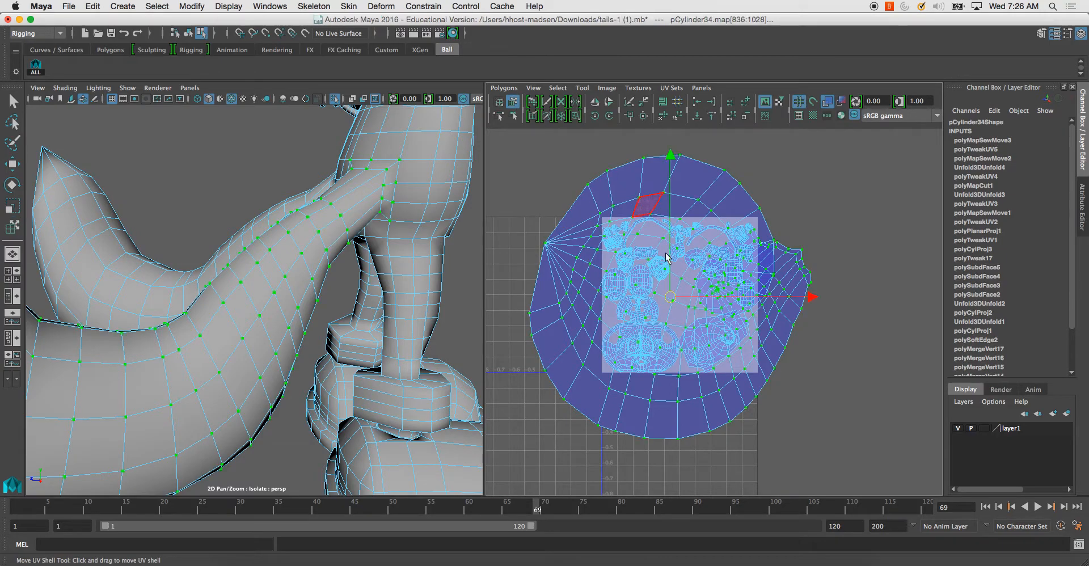
scroll(672, 226, down, 2)
drag(683, 300, 841, 266)
key(super+z)
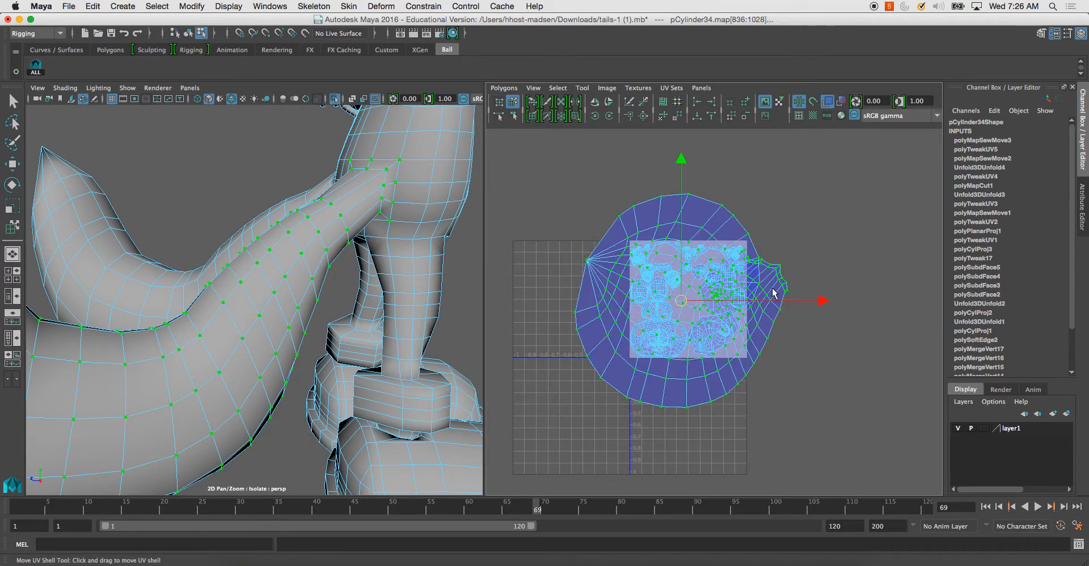
alt+middle_drag(792, 302, 617, 297)
scroll(709, 311, down, 2)
drag(567, 300, 826, 266)
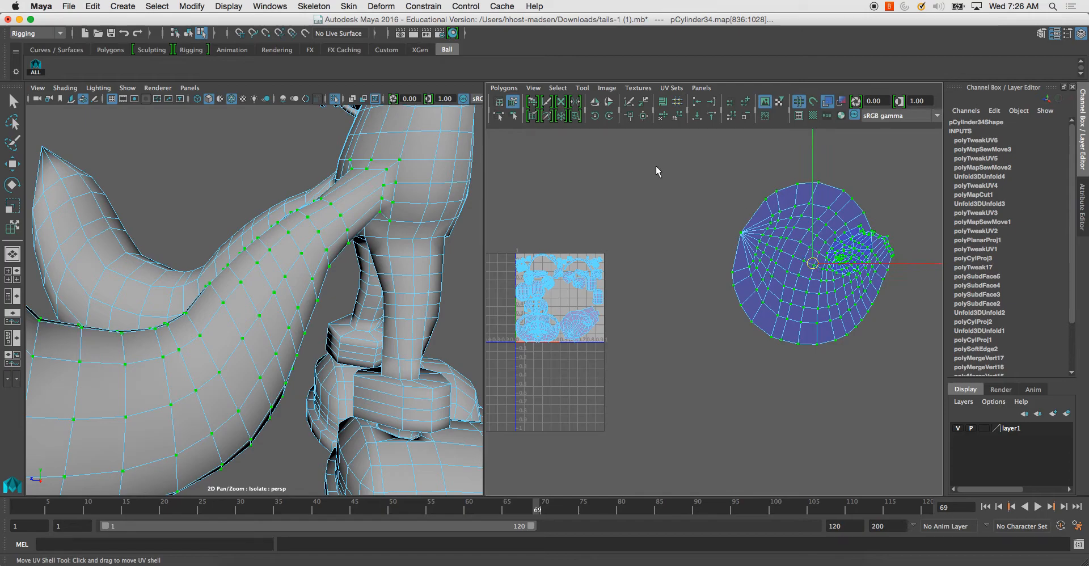
Unfold and relax the moved tail shell with the Smooth UV Tool.
click(592, 88)
click(601, 152)
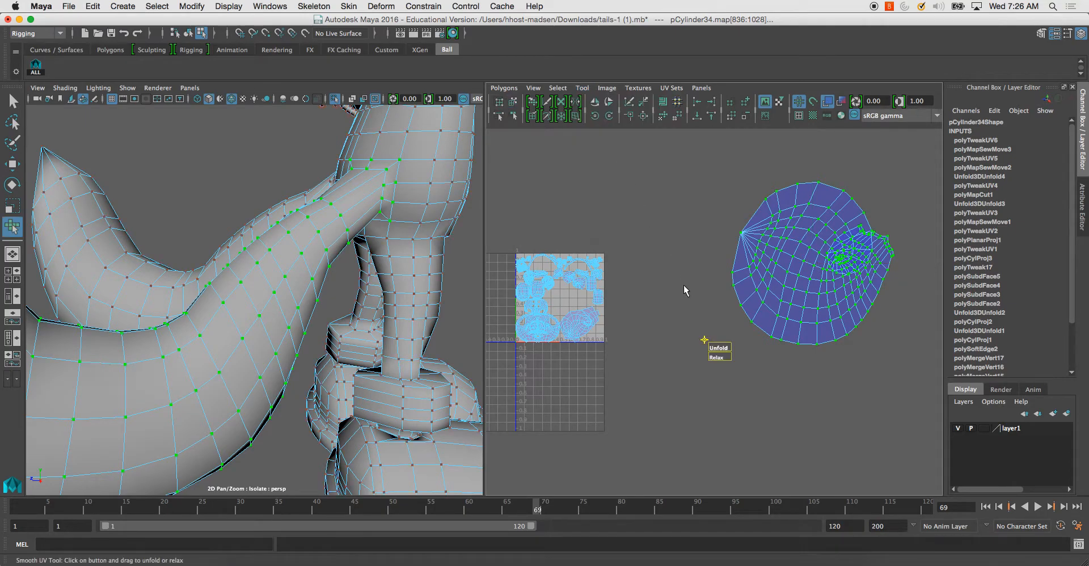
drag(713, 348, 1075, 364)
drag(718, 347, 827, 348)
drag(730, 361, 743, 360)
click(744, 360)
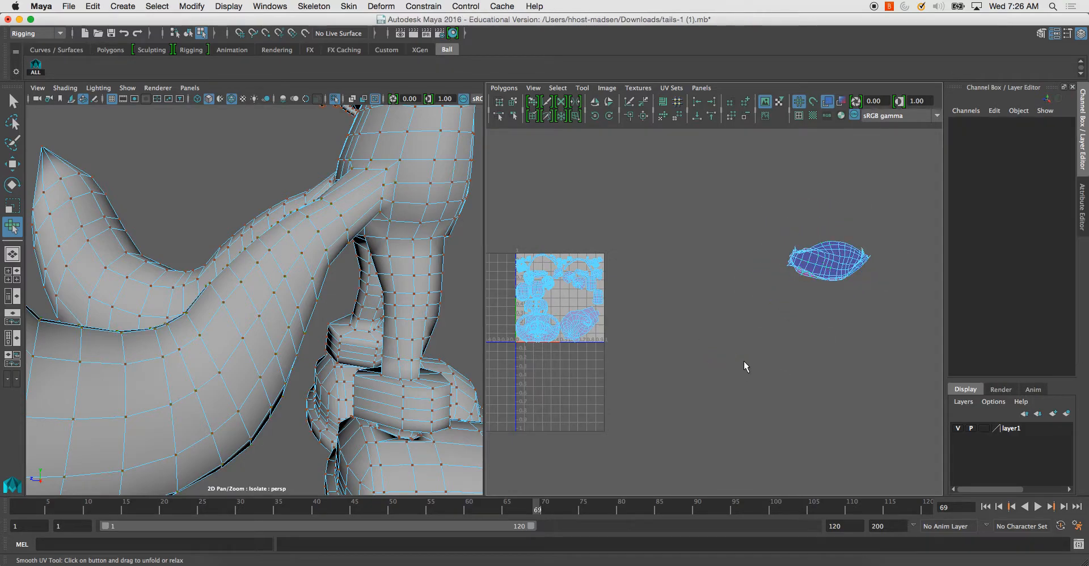
Reselect the tail's UV shell beside the tile and unfold it further with the Smooth UV Tool until its grid is even.
click(514, 102)
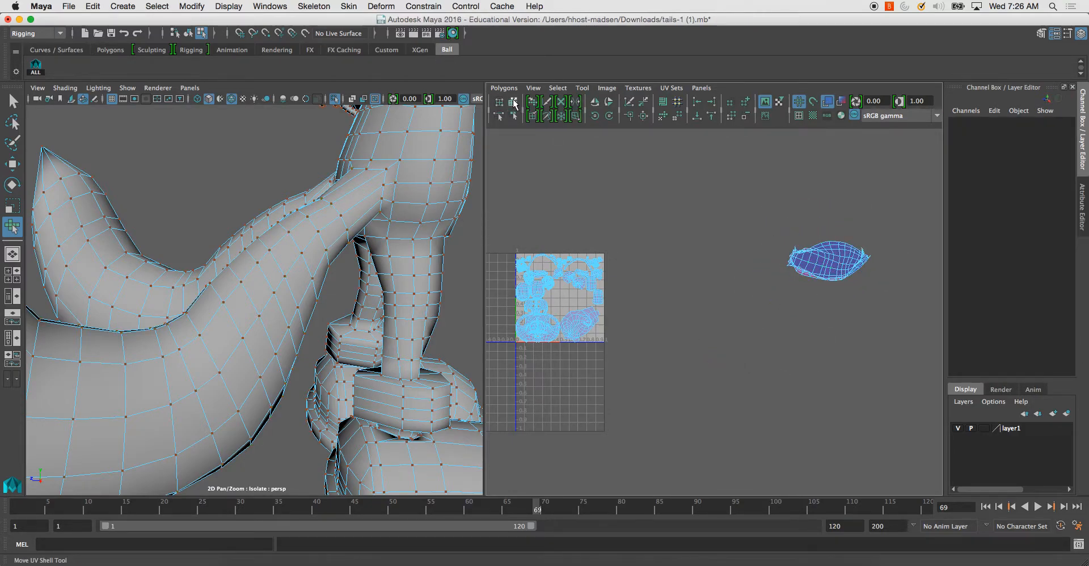
click(828, 258)
click(582, 88)
click(611, 142)
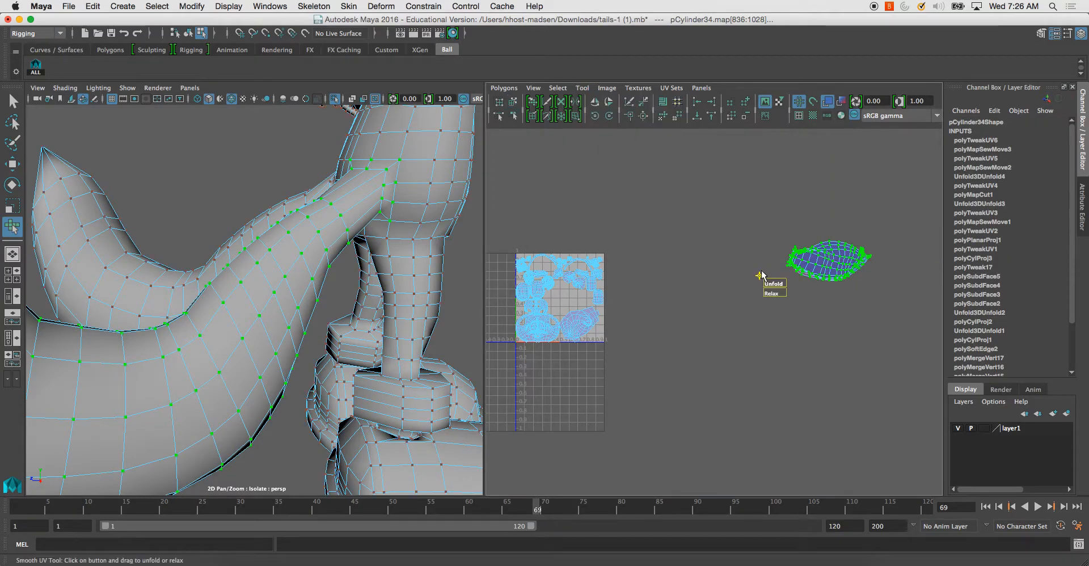
drag(769, 286, 896, 294)
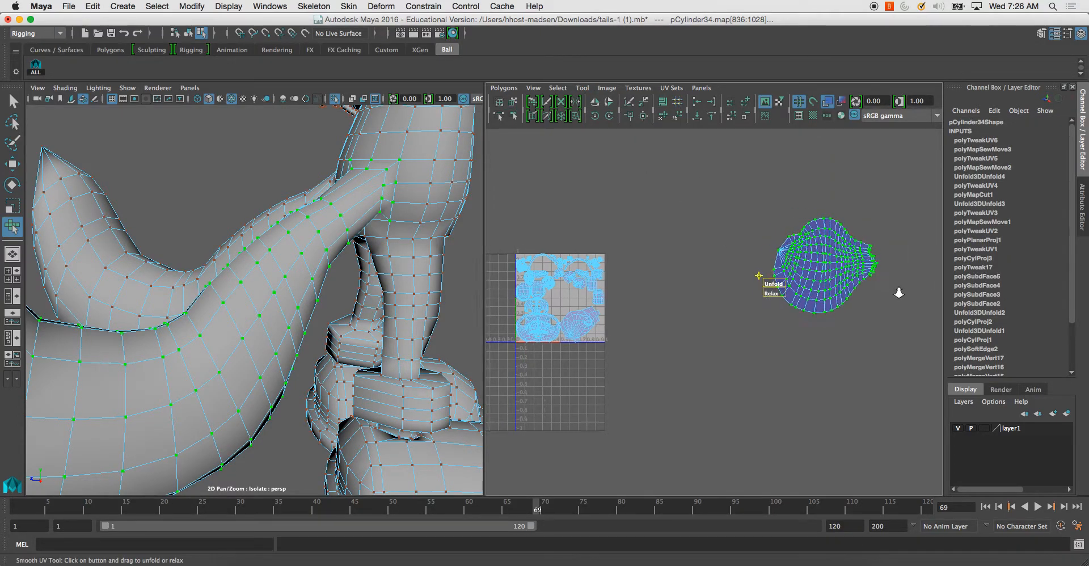
alt+middle_drag(896, 294, 757, 304)
drag(678, 298, 1003, 283)
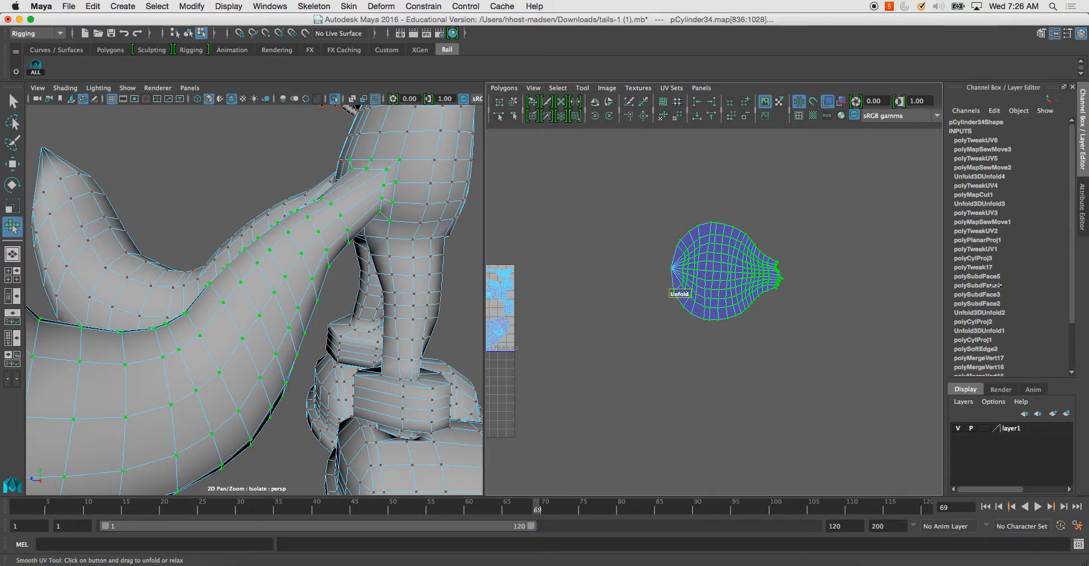
alt+drag(340, 275, 409, 289)
alt+right_drag(289, 298, 244, 266)
drag(687, 293, 692, 294)
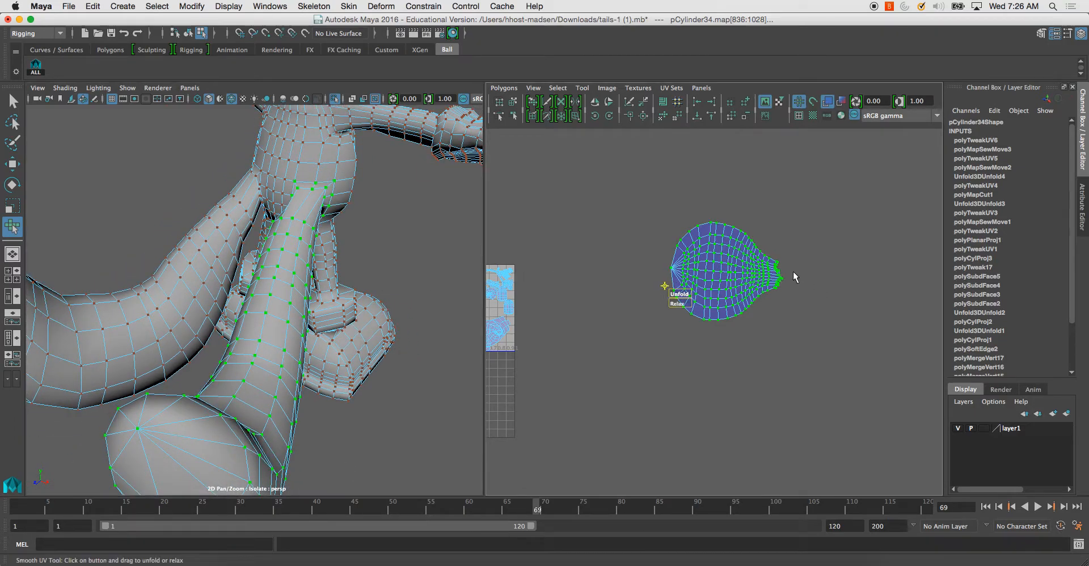
Apply the Unfold command to the smoothed tail shell beside the 0–1 tile.
alt+middle_drag(723, 279, 724, 300)
alt+right_drag(724, 300, 715, 296)
alt+middle_drag(738, 284, 674, 283)
alt+middle_drag(585, 298, 700, 298)
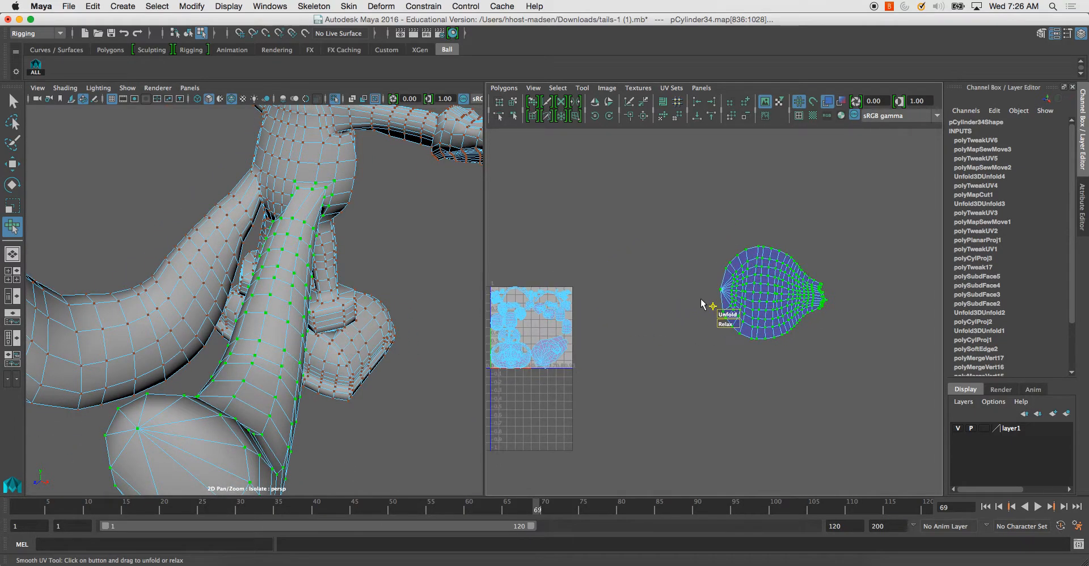
alt+middle_drag(705, 263, 803, 268)
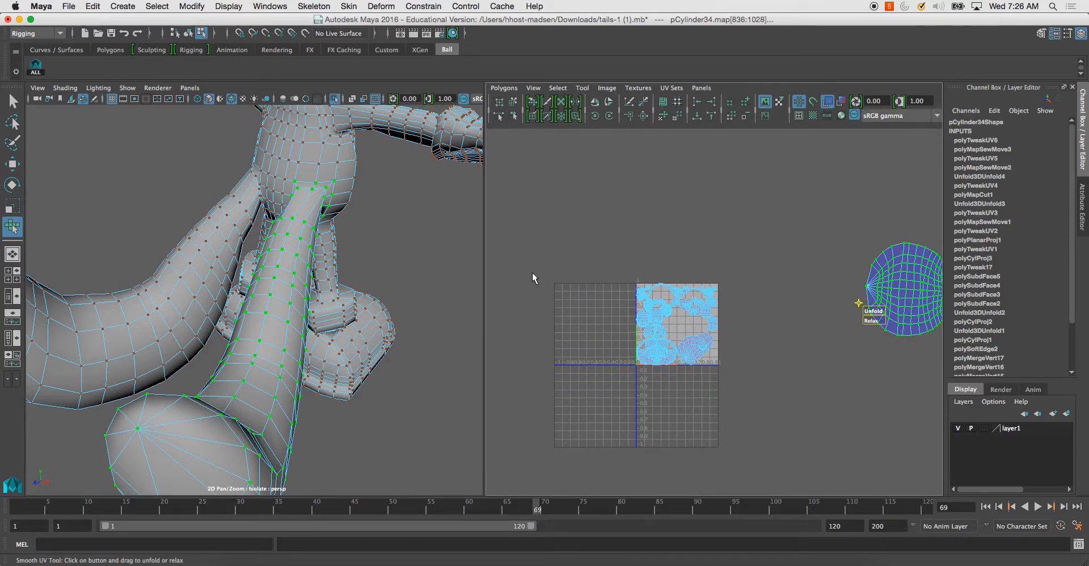
click(503, 88)
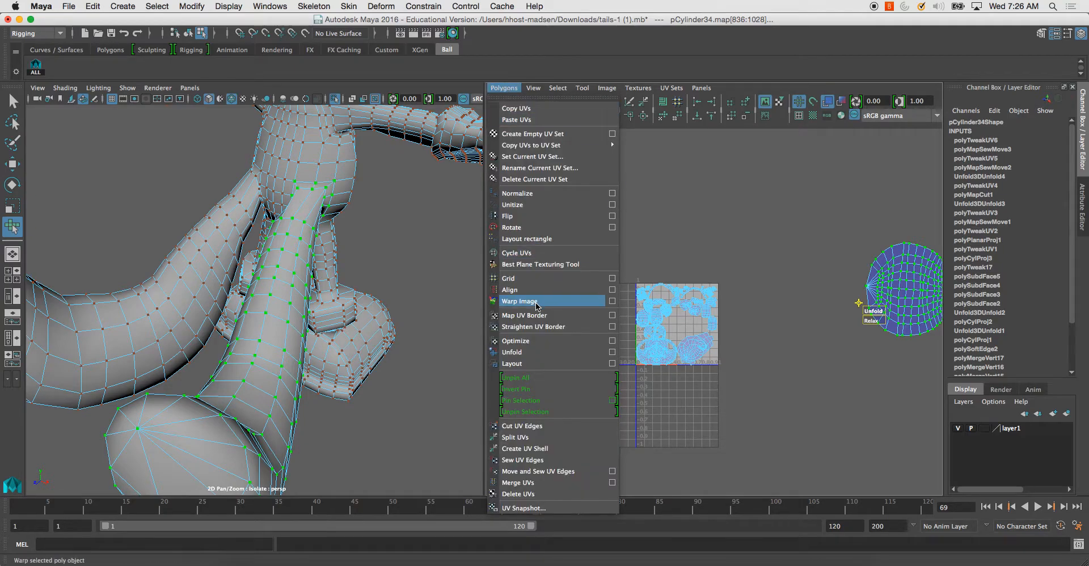
click(538, 366)
alt+drag(615, 376, 682, 374)
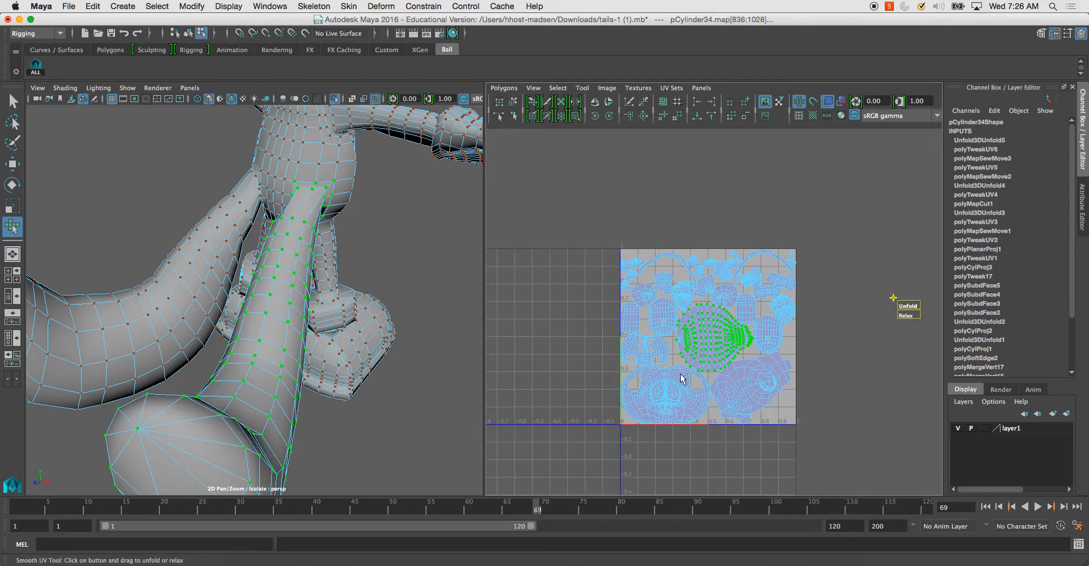
alt+right_drag(572, 377, 608, 391)
Select the lengthwise edge loop along the next tail and cut its UV edges.
alt+drag(303, 303, 420, 288)
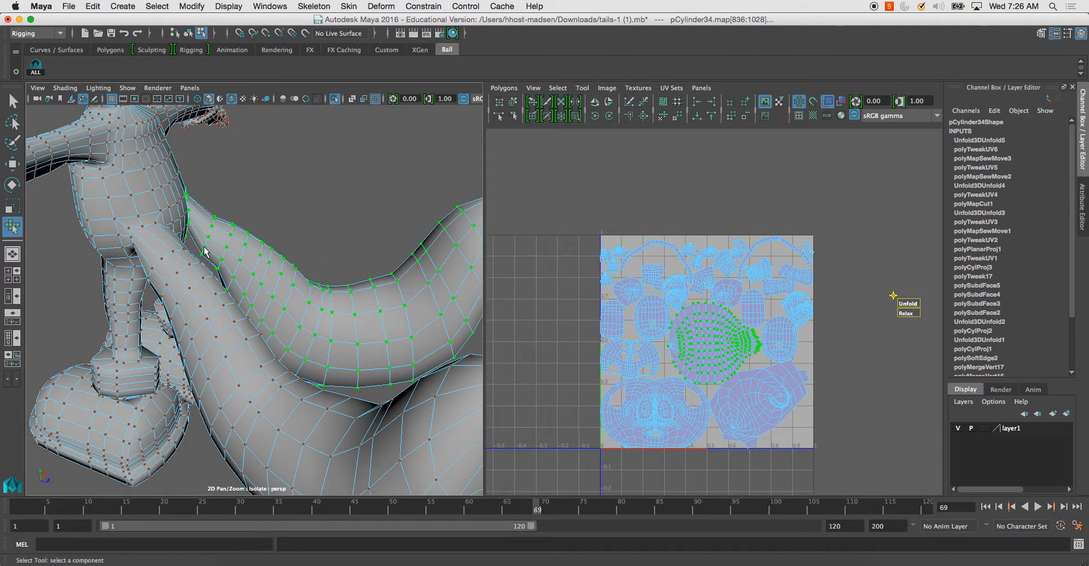
alt+middle_drag(203, 252, 293, 293)
alt+right_drag(294, 293, 312, 194)
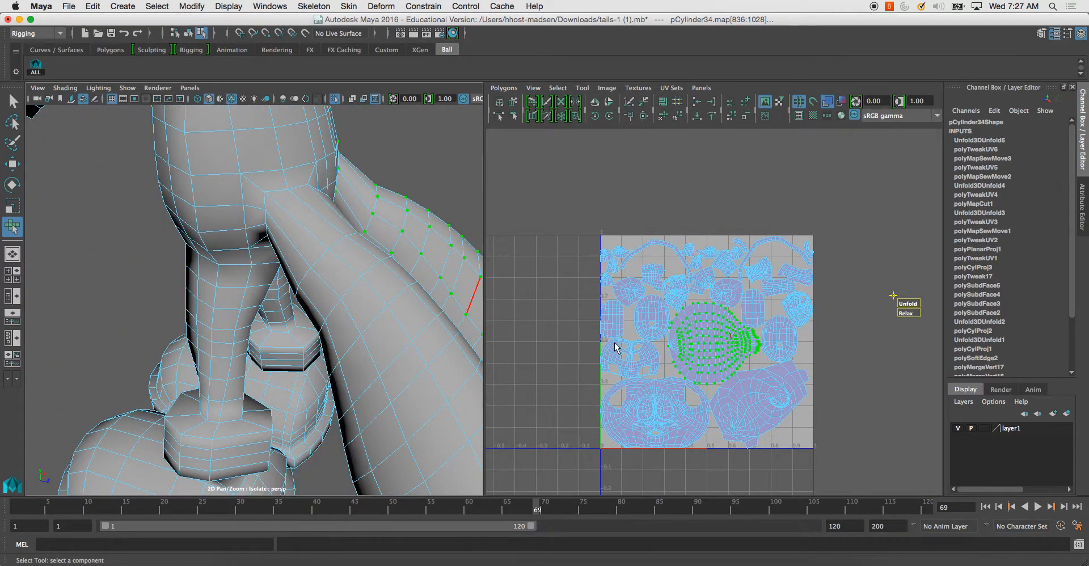
alt+right_drag(626, 328, 655, 336)
alt+middle_drag(631, 324, 600, 277)
alt+right_drag(607, 289, 659, 365)
alt+middle_drag(658, 365, 609, 278)
alt+drag(385, 272, 292, 211)
alt+right_drag(292, 212, 279, 248)
alt+drag(280, 248, 245, 246)
click(238, 220)
double_click(244, 250)
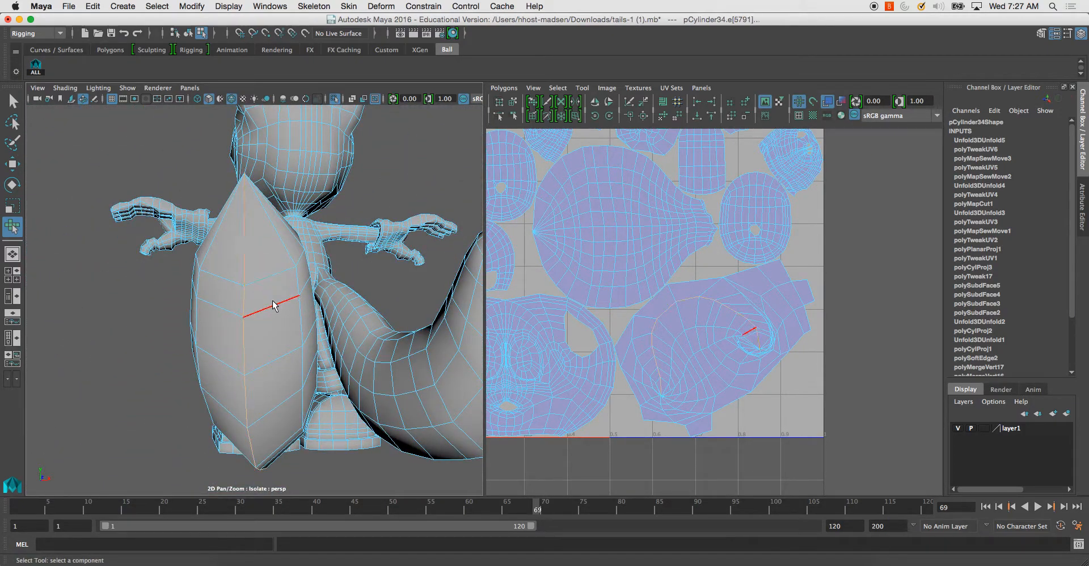
click(504, 87)
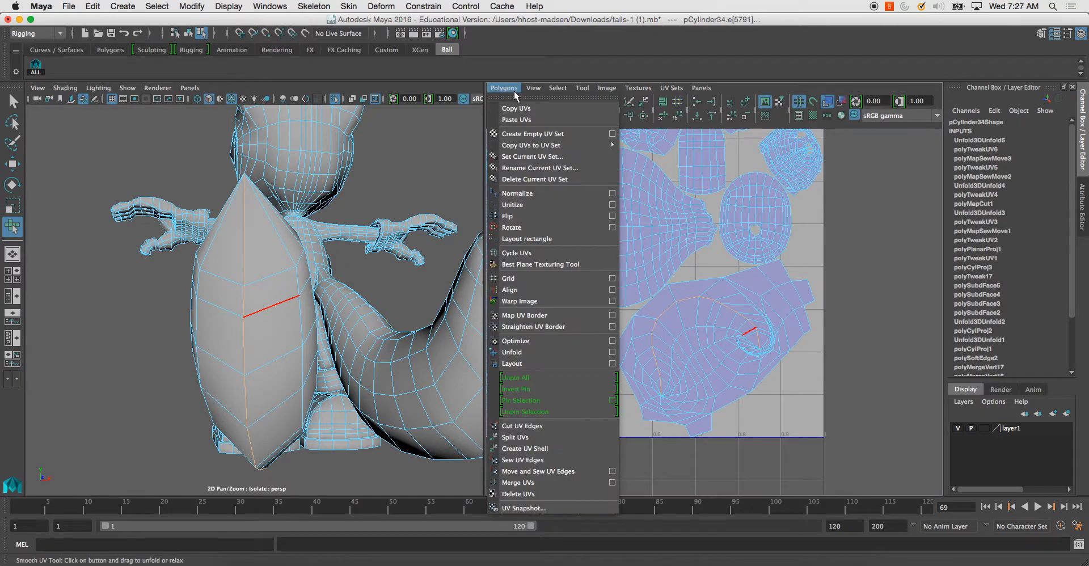
click(546, 426)
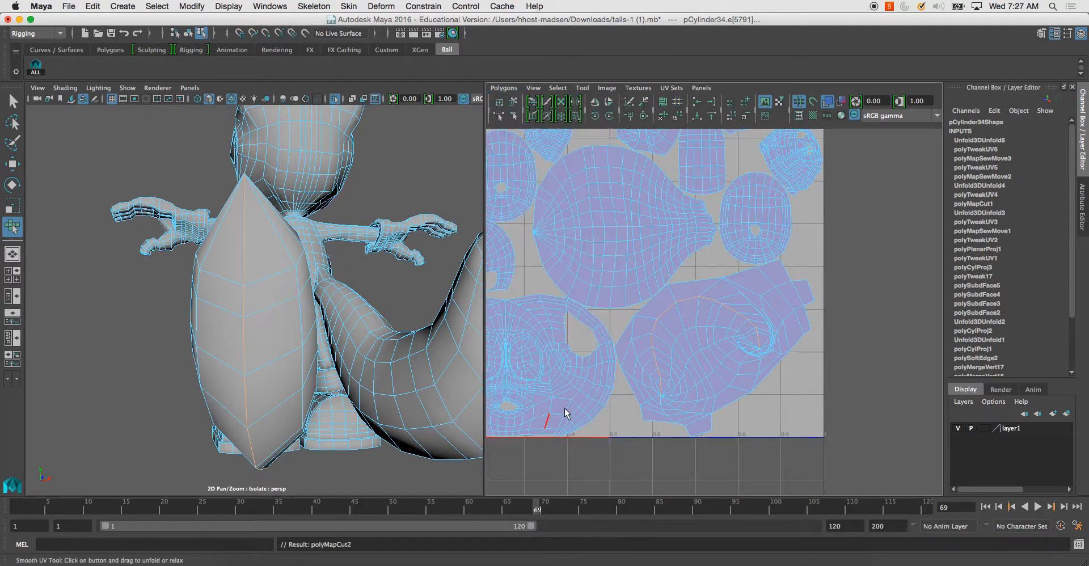
Select the newly cut tail's UV shell and move it out of the 0–1 tile into the empty space beside it.
click(512, 101)
click(723, 371)
scroll(716, 343, down, 2)
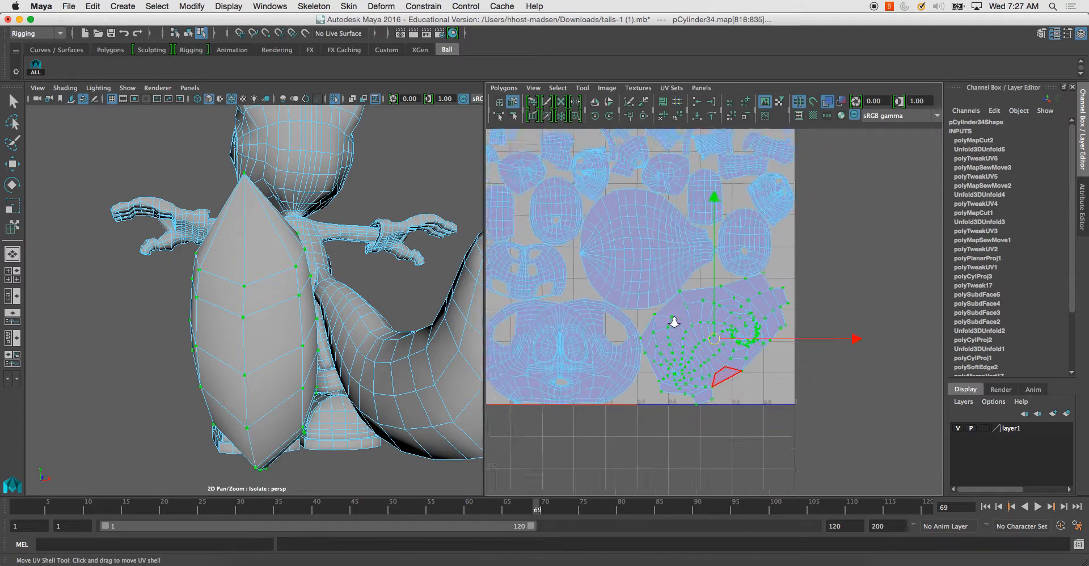
drag(715, 338, 871, 310)
alt+middle_drag(881, 365, 776, 372)
scroll(607, 223, down, 3)
alt+middle_drag(560, 232, 630, 232)
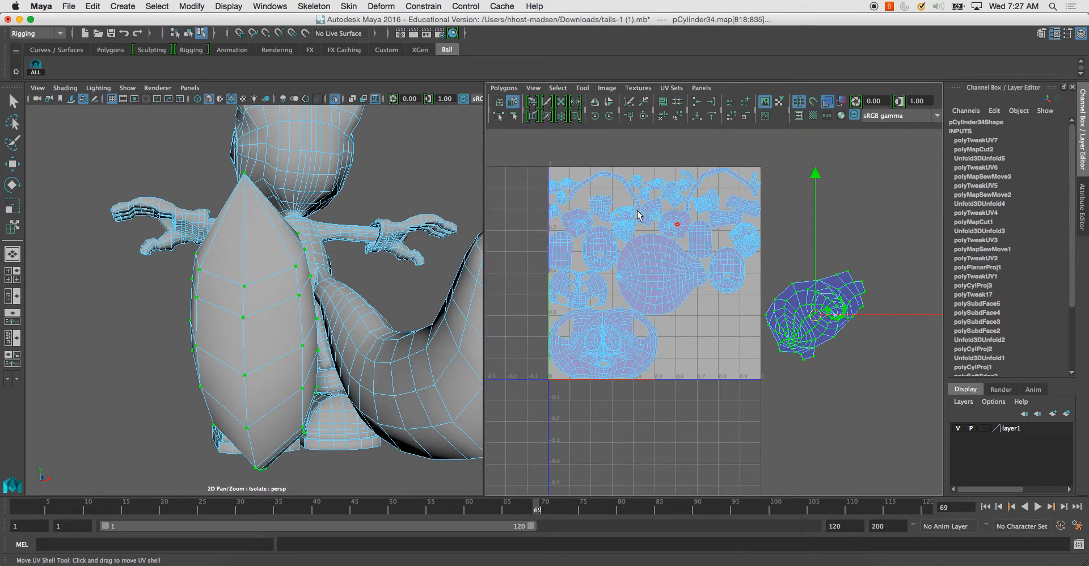
drag(826, 322, 898, 271)
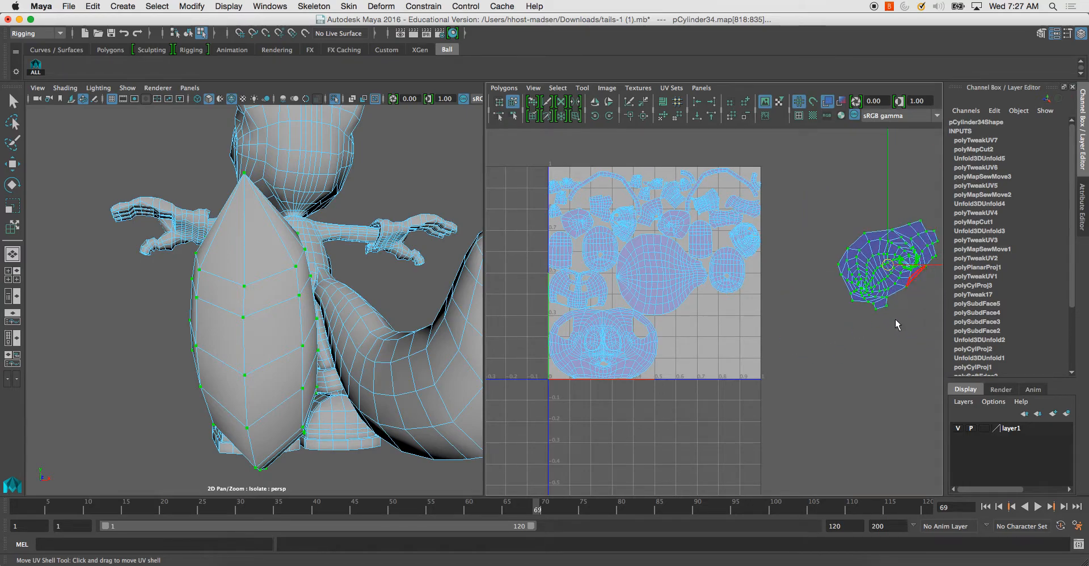
alt+middle_drag(898, 316, 833, 334)
Unfold the moved tail shell with the Smooth UV Tool and apply the Unfold command to it.
click(583, 88)
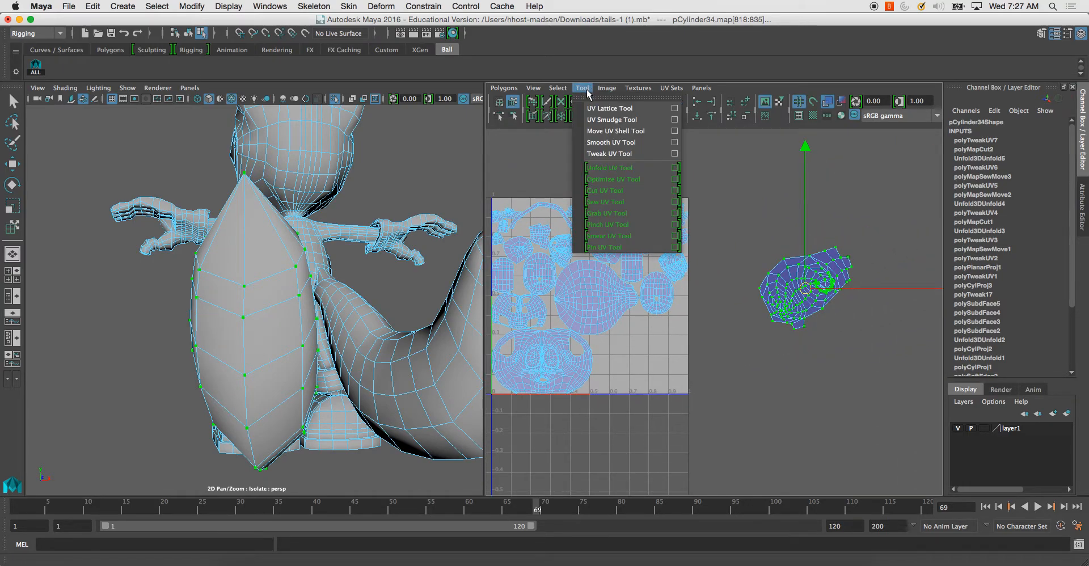
click(613, 142)
drag(745, 334, 1085, 378)
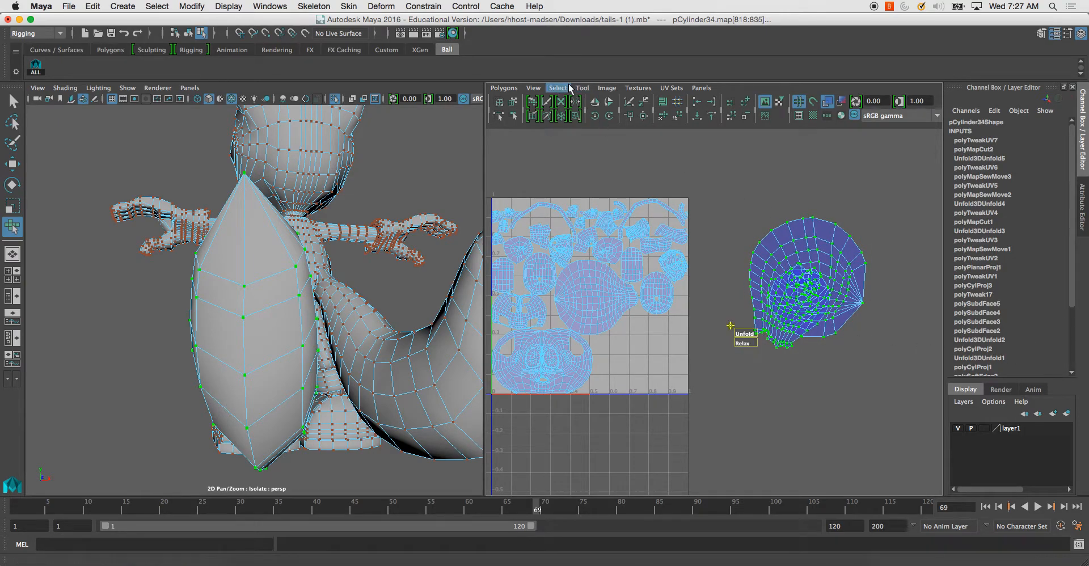
click(503, 88)
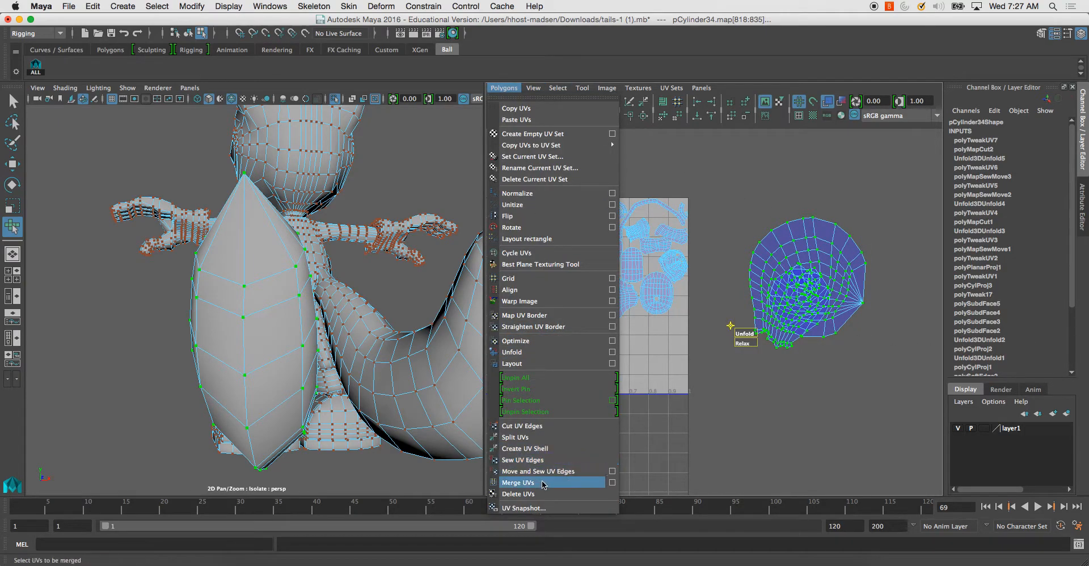
click(533, 353)
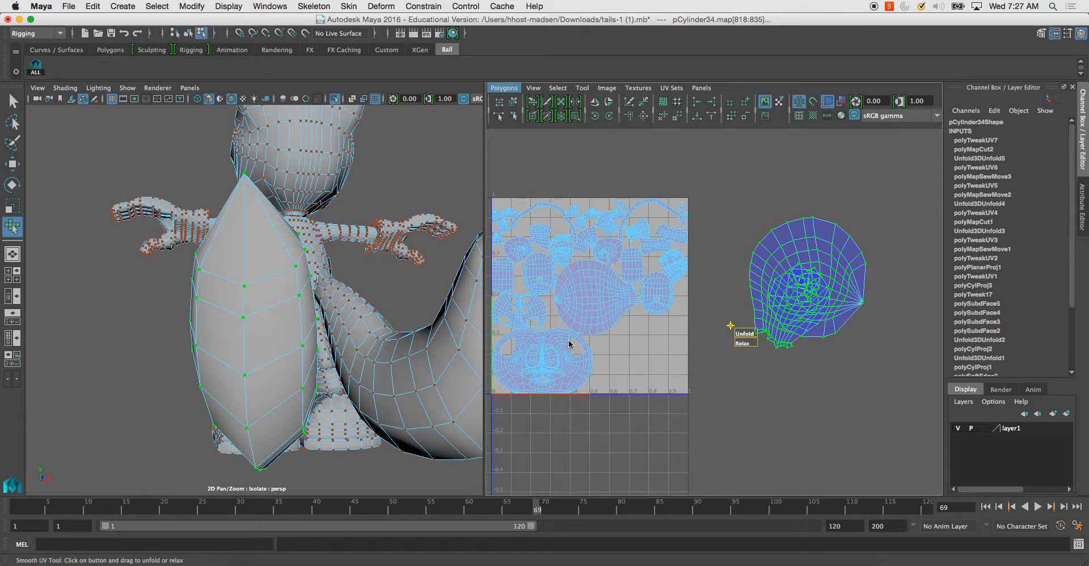
Select the split edges on the tail around the hole in its UV shell, apply Unfold, and join them with Move and Sew UV Edges.
alt+right_drag(626, 327, 651, 336)
alt+middle_drag(652, 336, 769, 307)
alt+right_drag(768, 307, 838, 459)
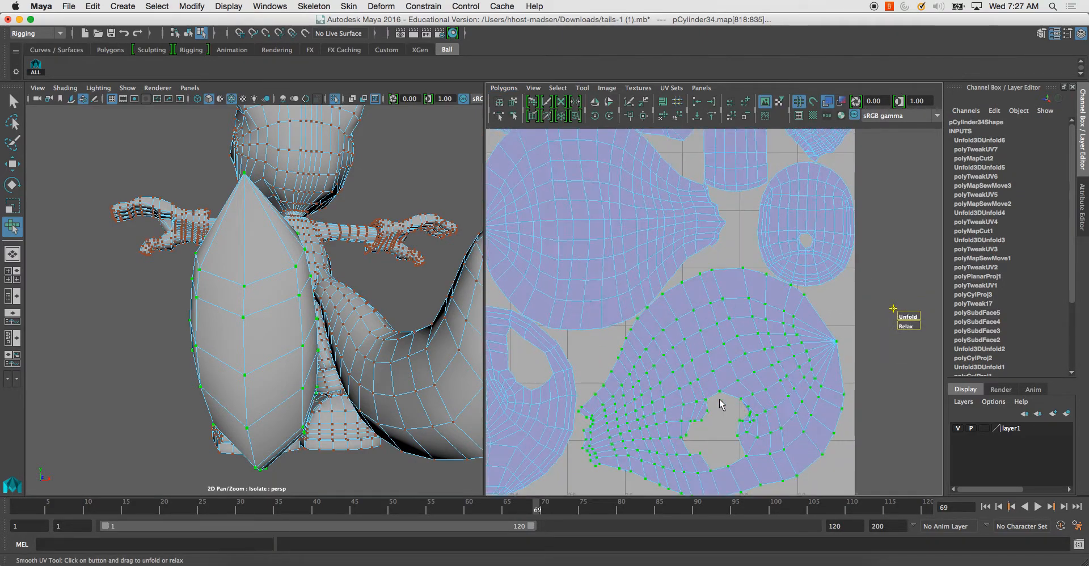
alt+drag(302, 353, 319, 377)
mouse_move(318, 288)
right_down()
mouse_move(320, 305)
mouse_move(313, 279)
right_up()
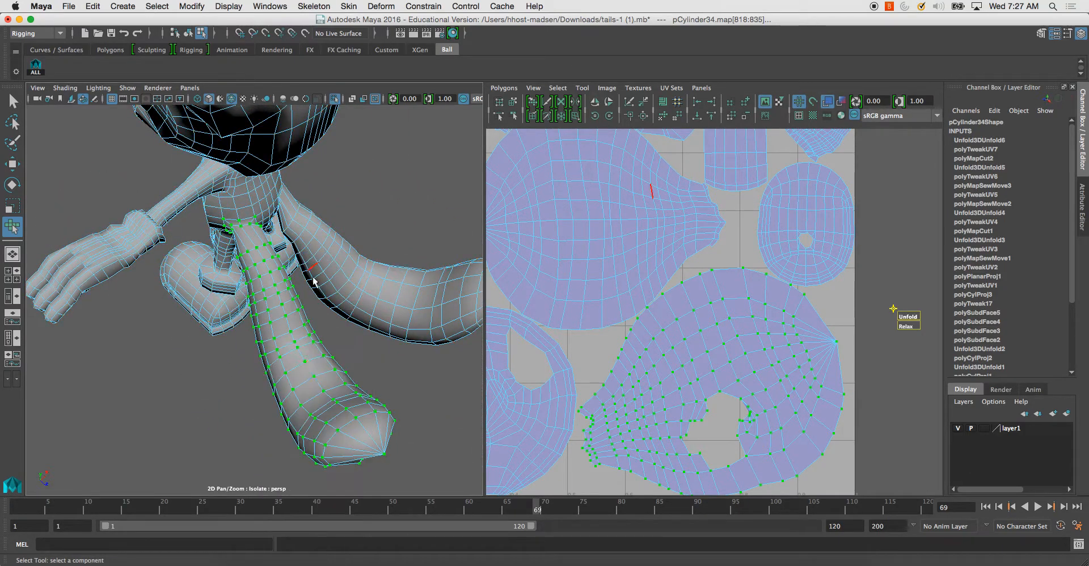
click(303, 371)
alt+drag(303, 372, 349, 408)
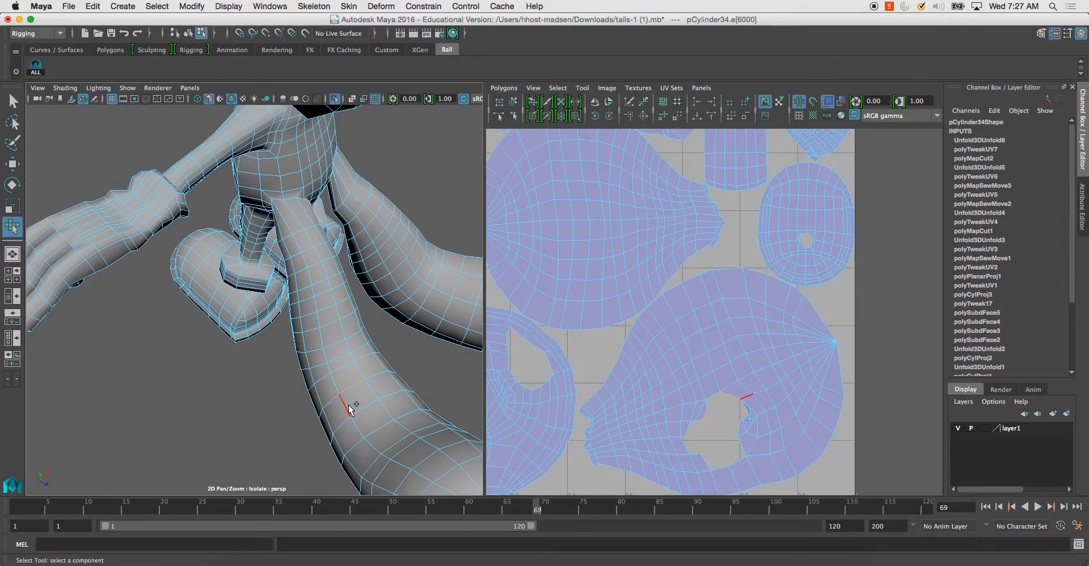
shift+click(338, 386)
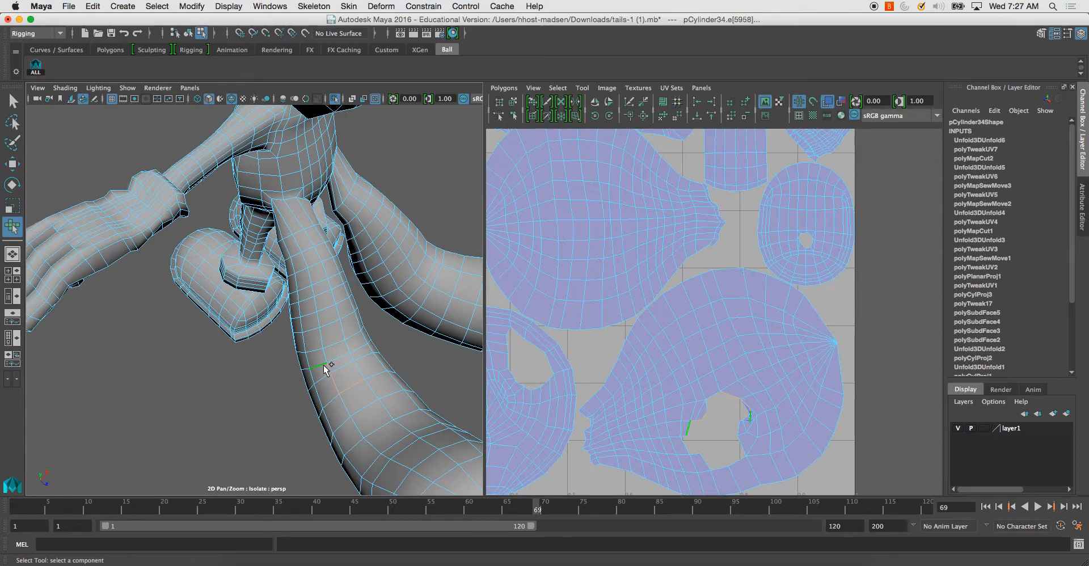
mouse_move(323, 365)
alt+mouse_down()
mouse_move(355, 352)
mouse_move(333, 359)
alt+mouse_up()
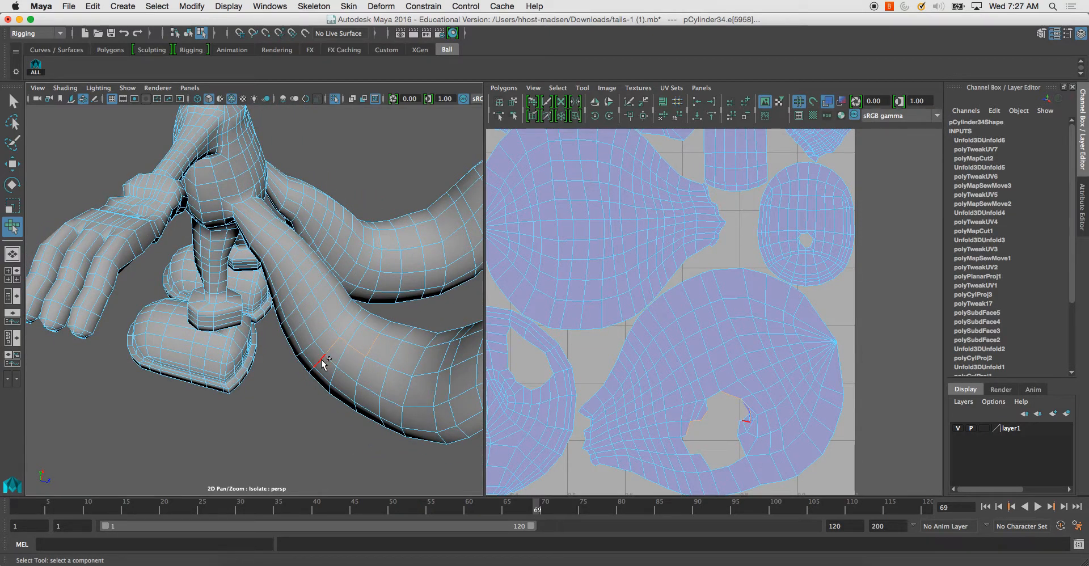
scroll(335, 364, up, 5)
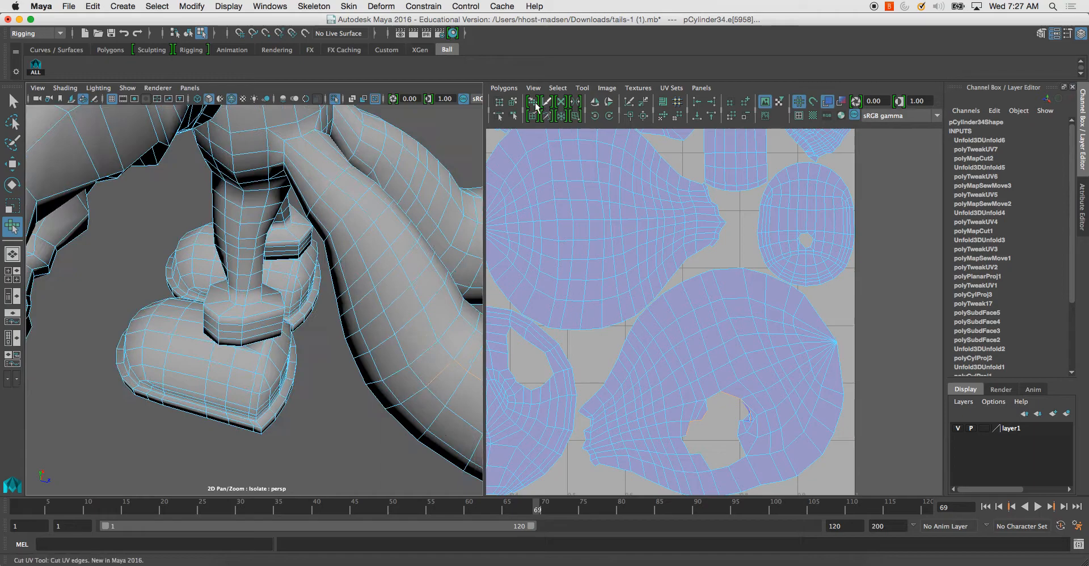
click(504, 88)
click(568, 353)
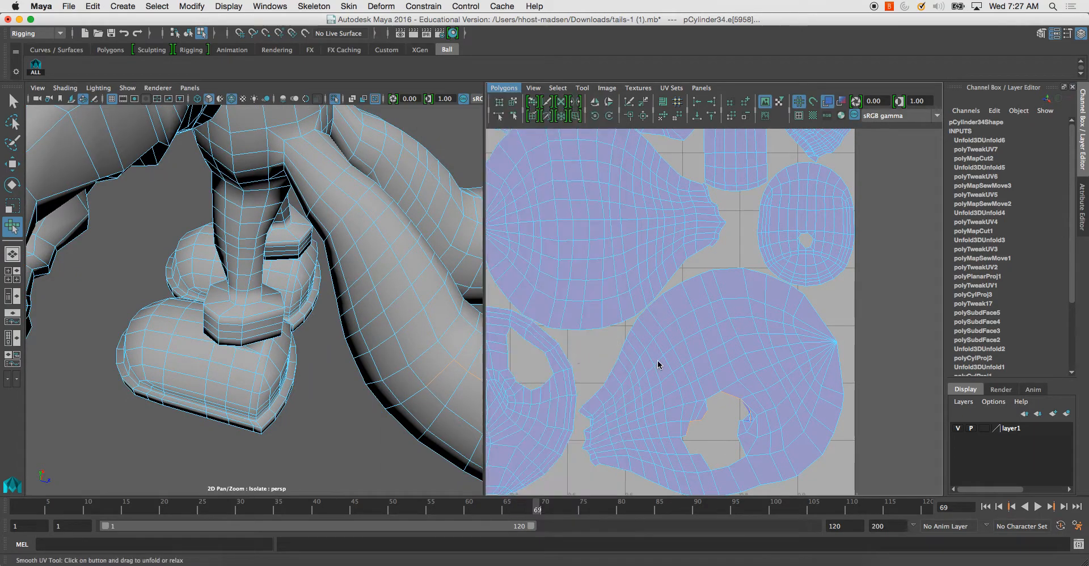
click(504, 88)
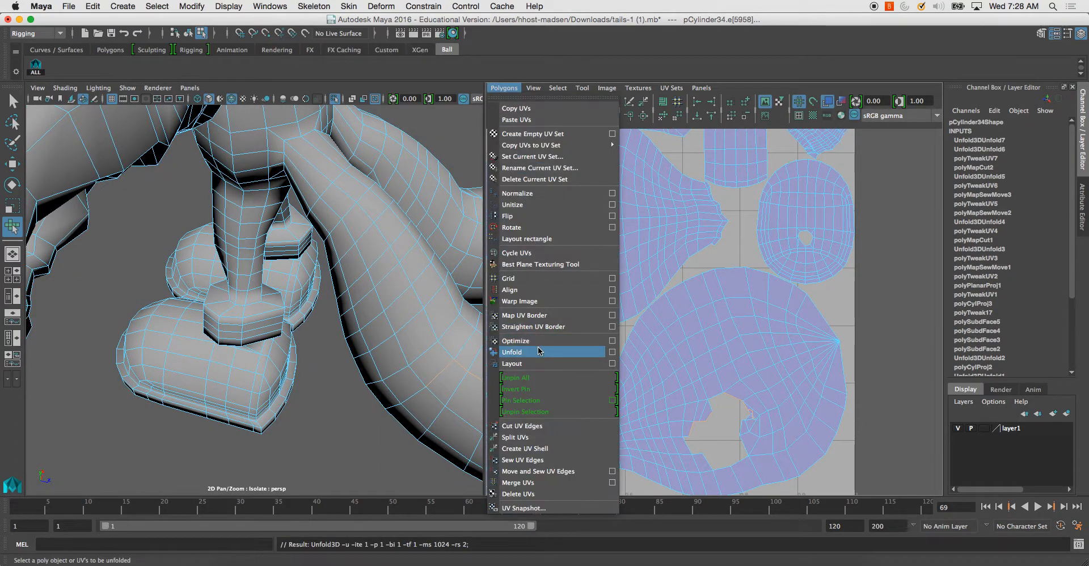
click(541, 471)
click(594, 447)
Select the partly sewn tail shell and unfold it with the Smooth UV Tool to open up its grid.
scroll(750, 381, down, 1)
alt+middle_drag(750, 382, 686, 352)
click(512, 102)
click(682, 367)
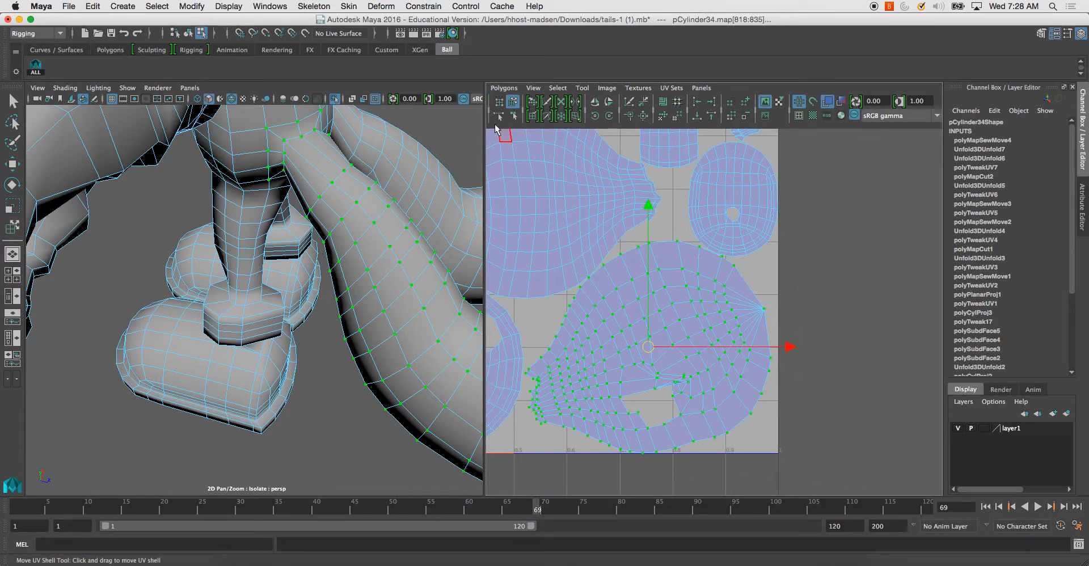
click(582, 88)
click(611, 142)
drag(513, 460, 755, 460)
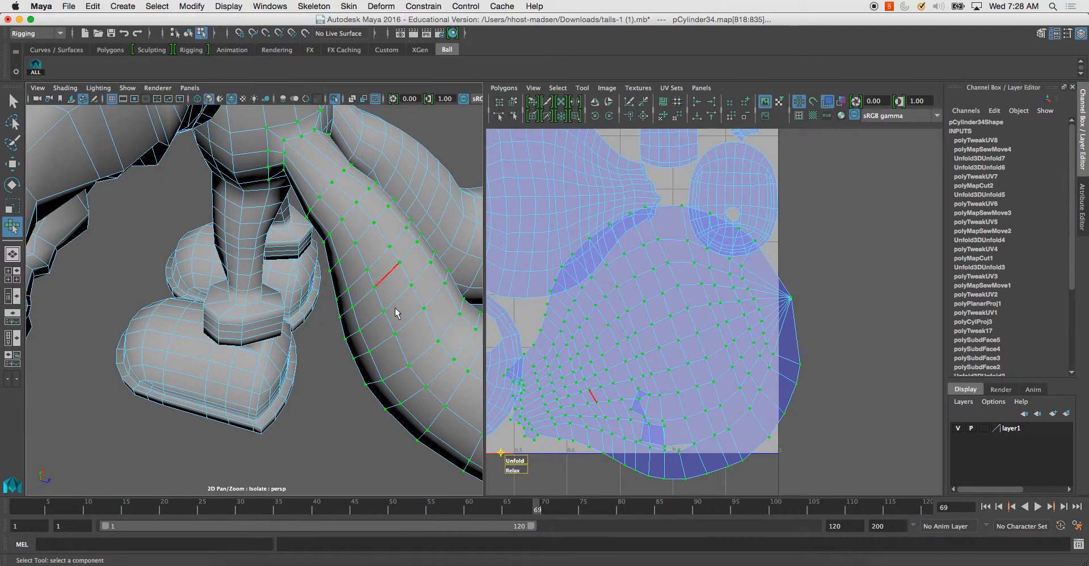
Select the next split edges on the side of the tail and join them with Move and Sew UV Edges.
alt+drag(391, 304, 373, 340)
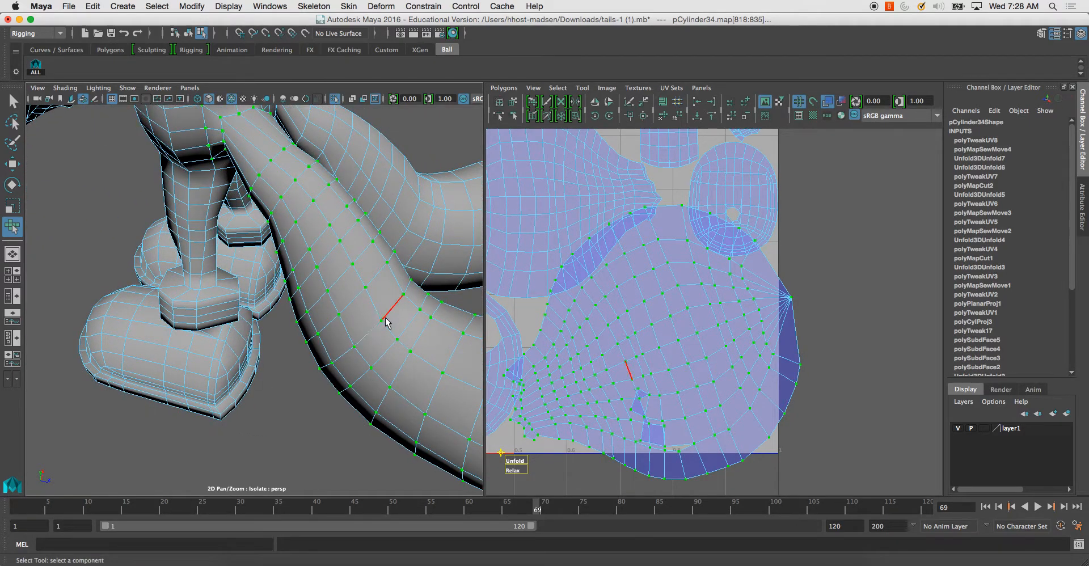
click(346, 357)
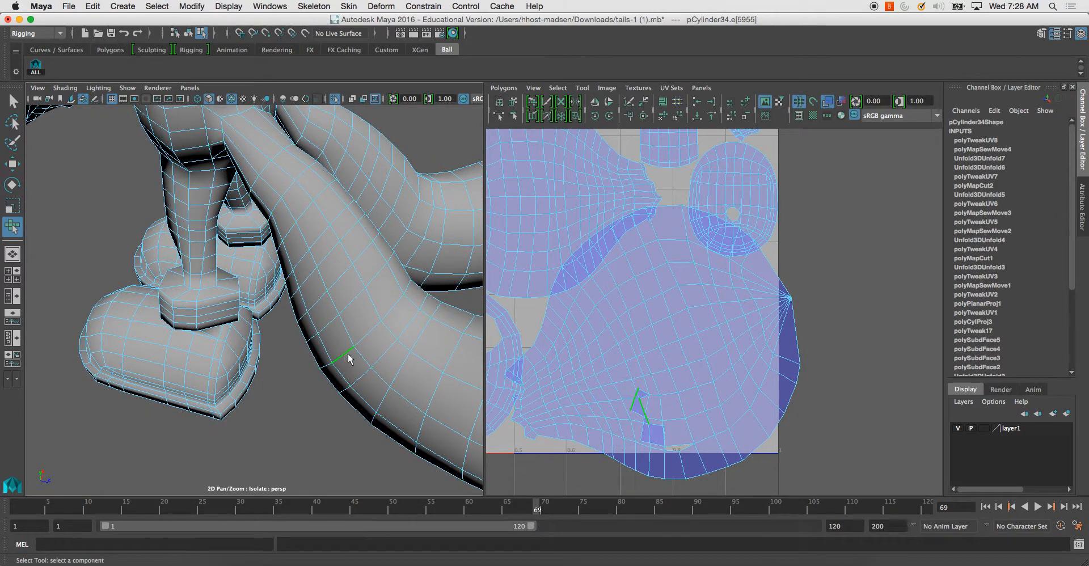
shift+click(367, 360)
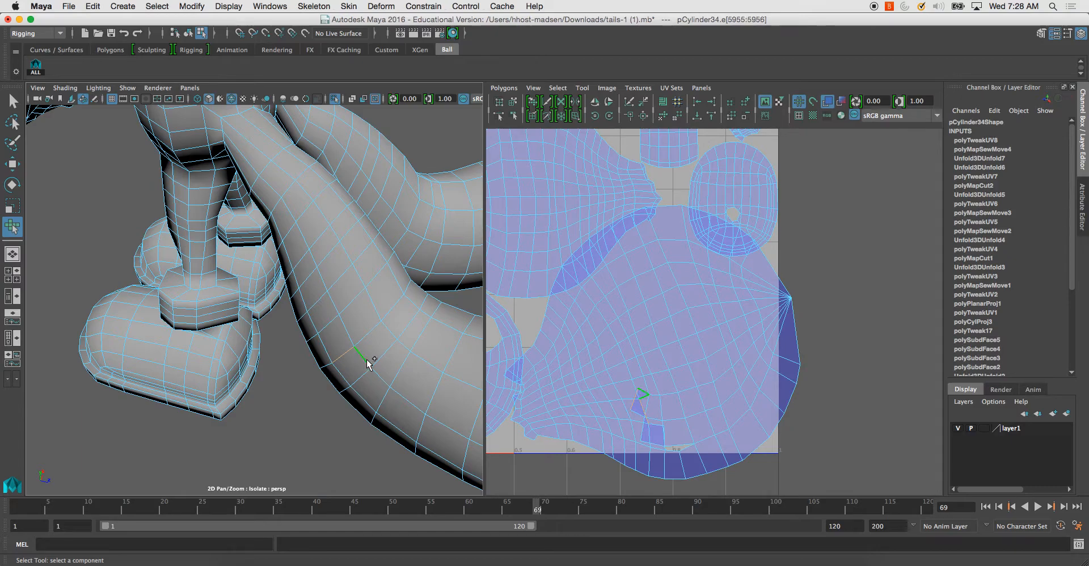
shift+click(345, 374)
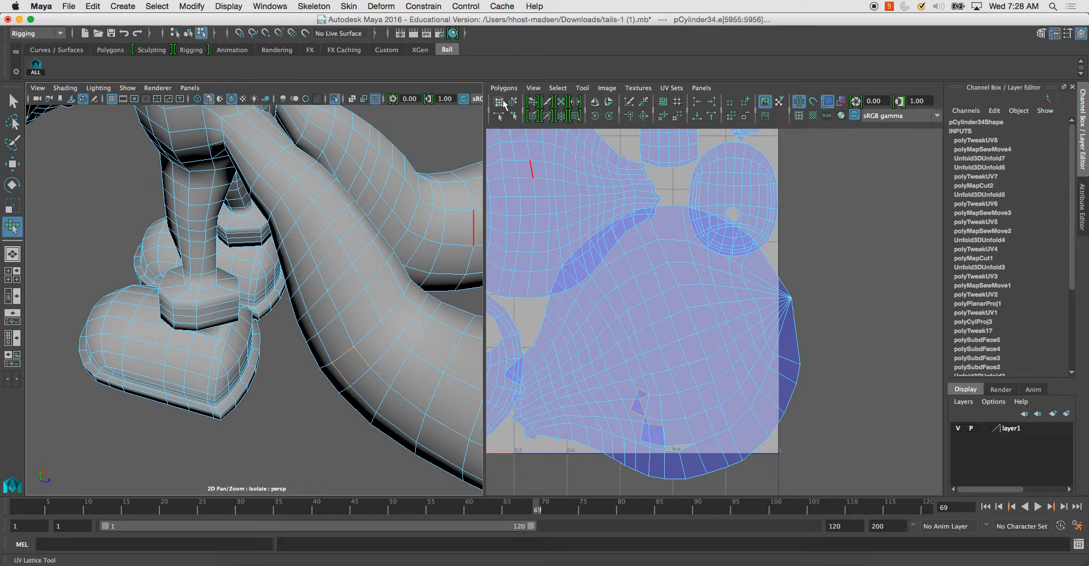
click(499, 88)
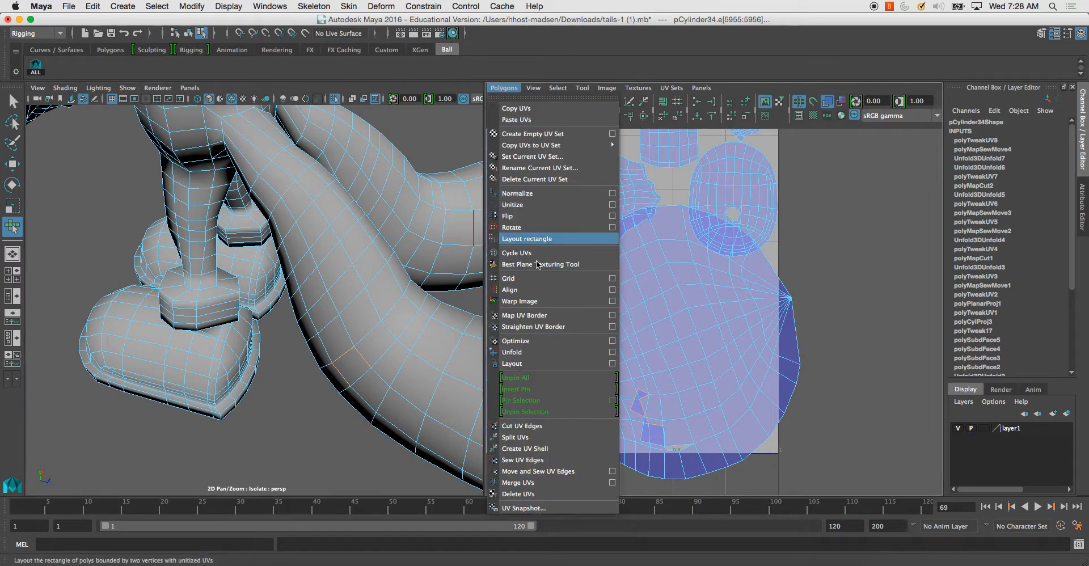
click(533, 468)
Select the last open seam edges lower on the tail and close the remaining gap with Move and Sew UV Edges.
alt+drag(327, 386, 372, 407)
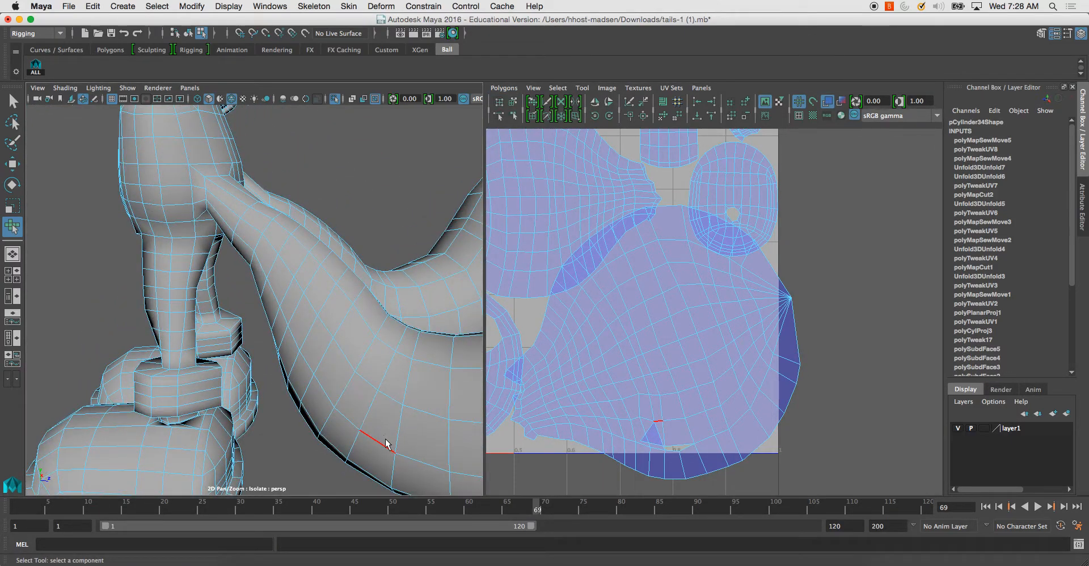
alt+drag(392, 457, 372, 398)
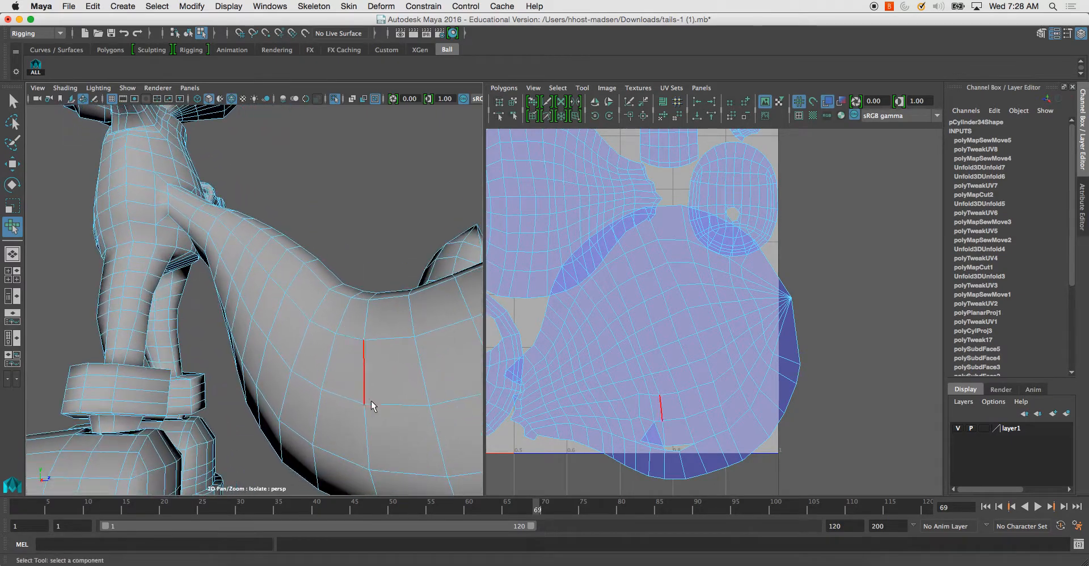
click(317, 433)
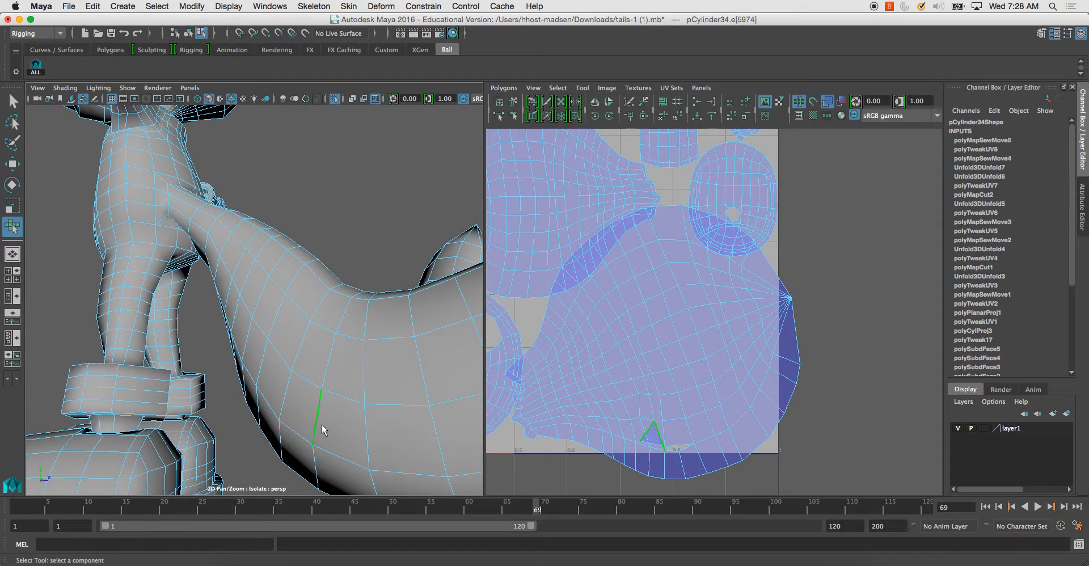
shift+click(342, 454)
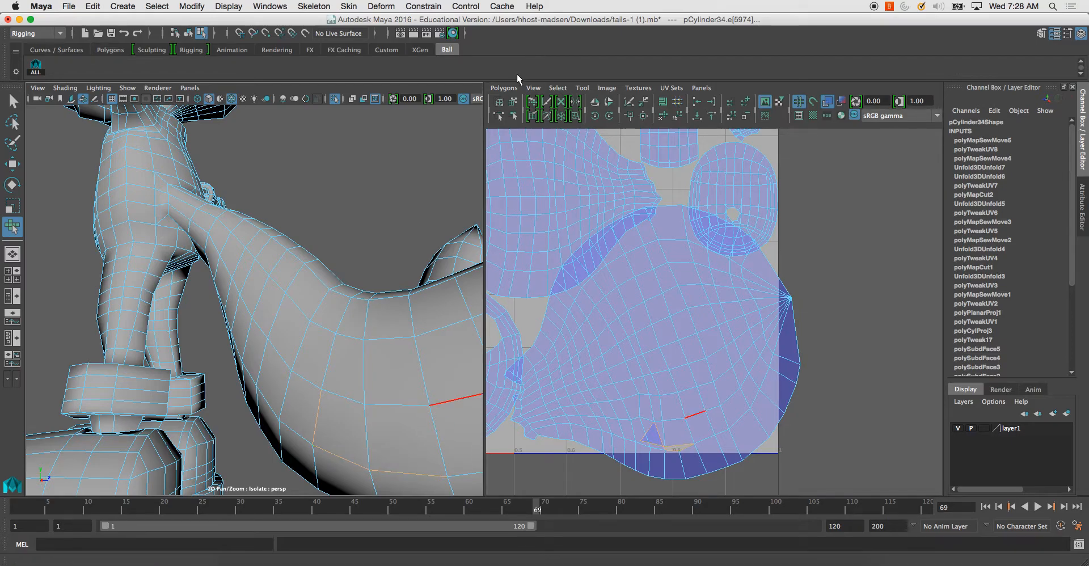
click(504, 88)
click(536, 471)
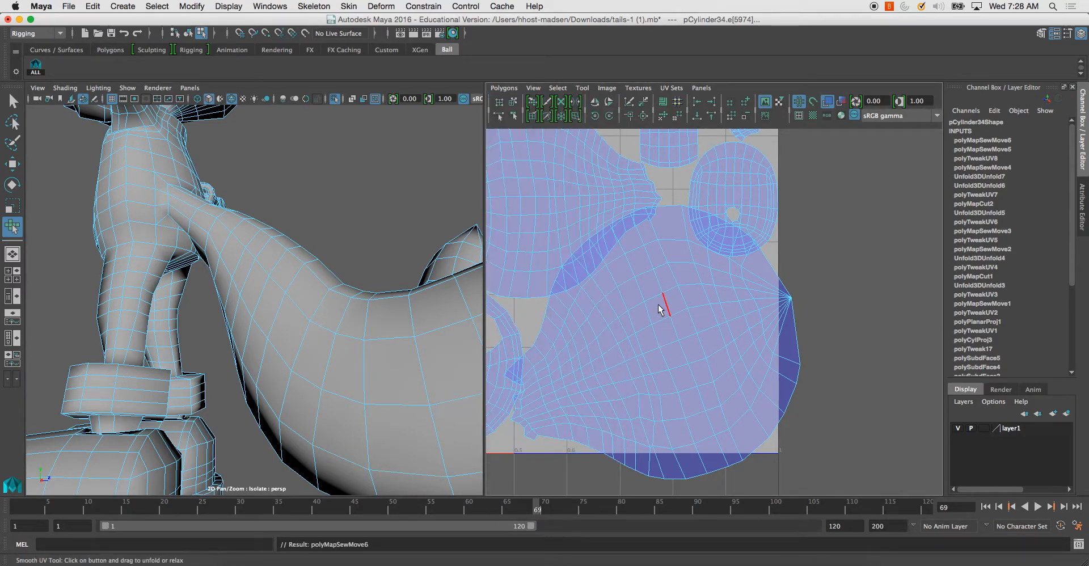
Reselect the fully sewn tail shell and unfold it again with the Smooth UV Tool.
scroll(646, 261, down, 3)
click(513, 102)
click(721, 310)
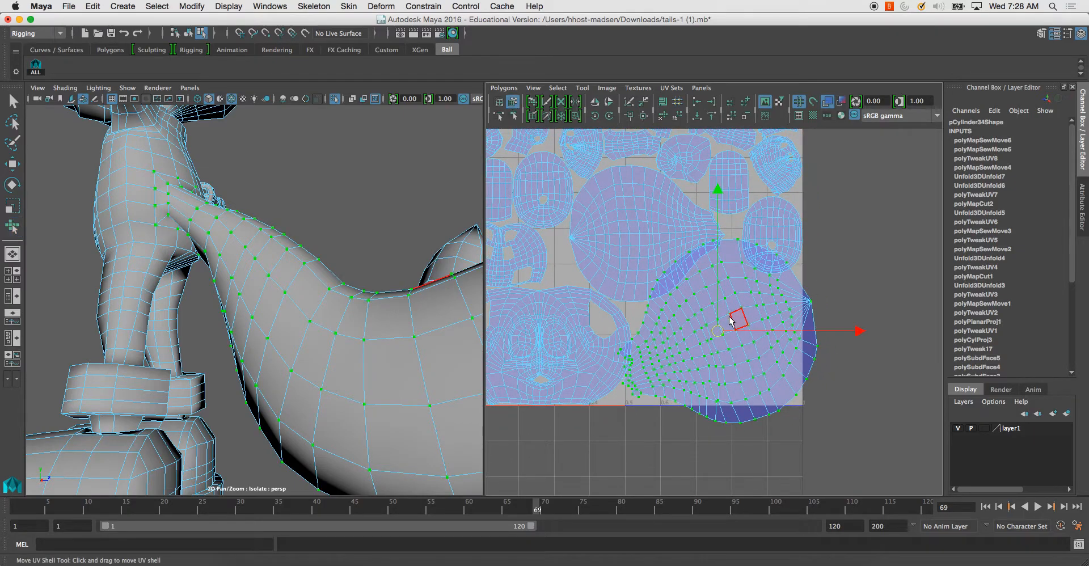
scroll(722, 340, down, 3)
click(584, 88)
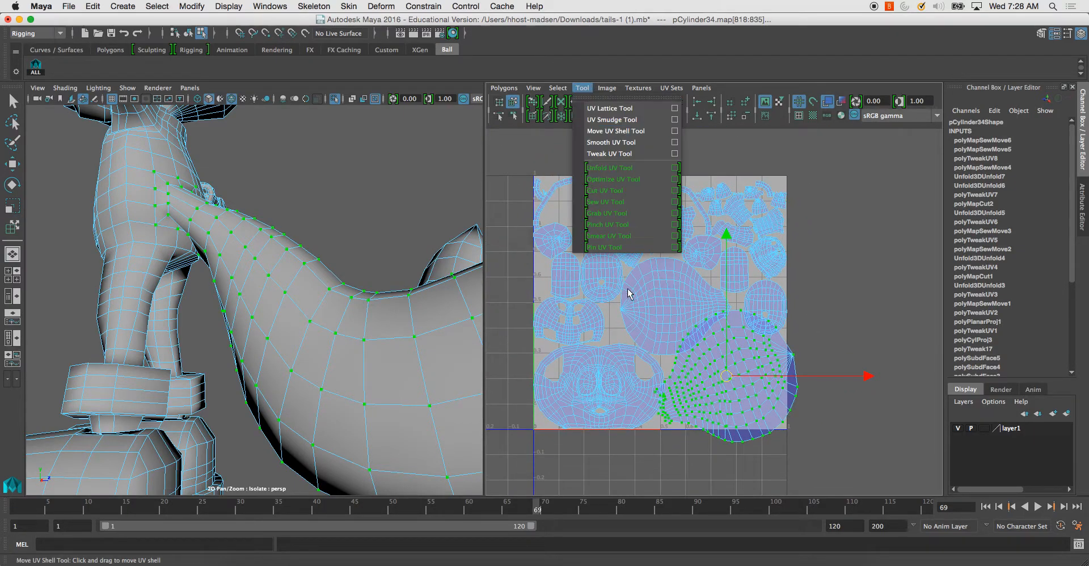
click(612, 148)
drag(641, 448, 899, 450)
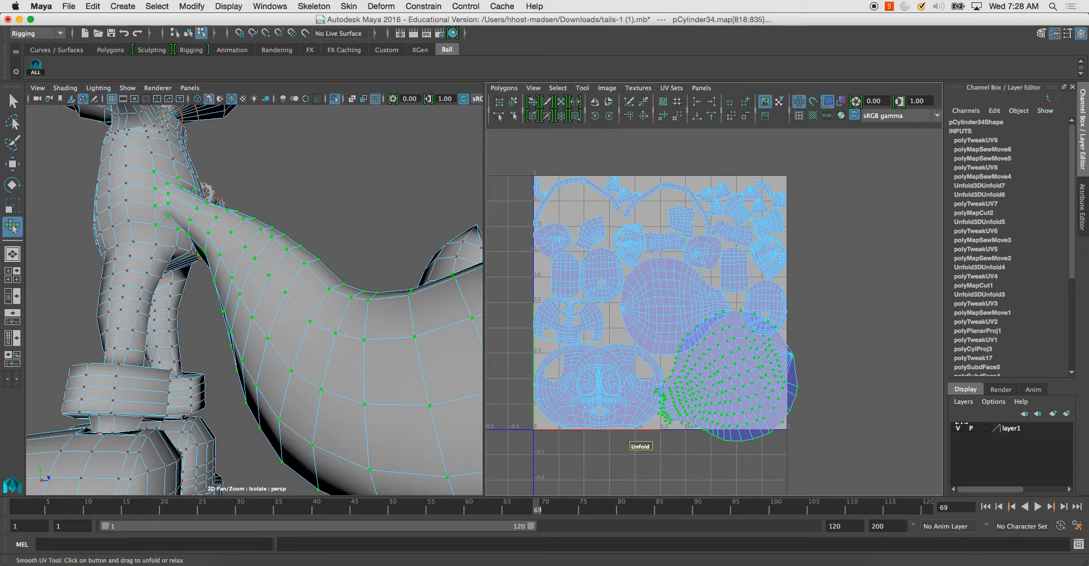
Run Layout on the unfolded tail shell to arrange all UV shells inside the UV square.
click(503, 88)
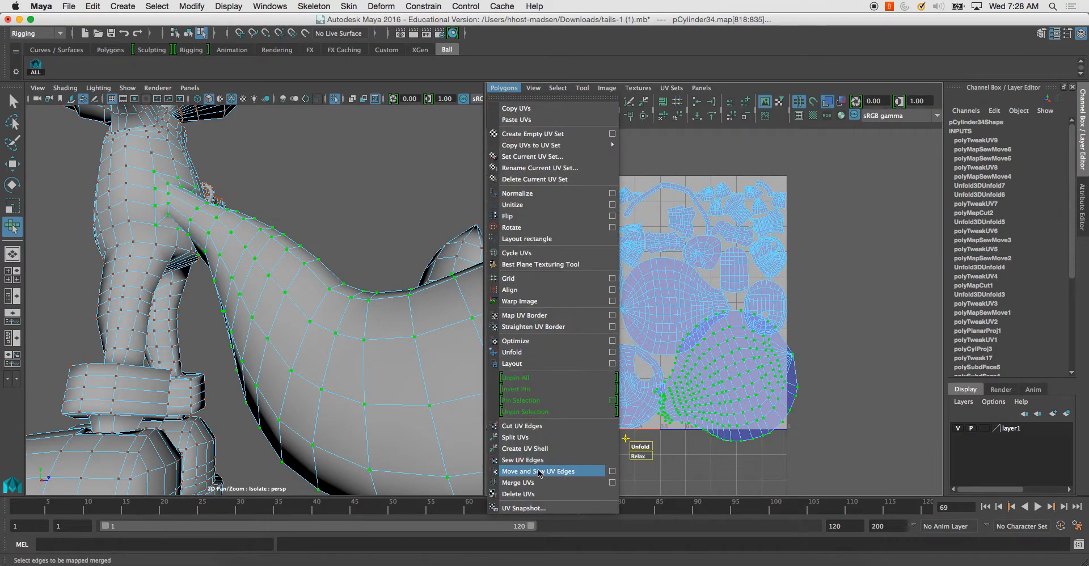
click(538, 363)
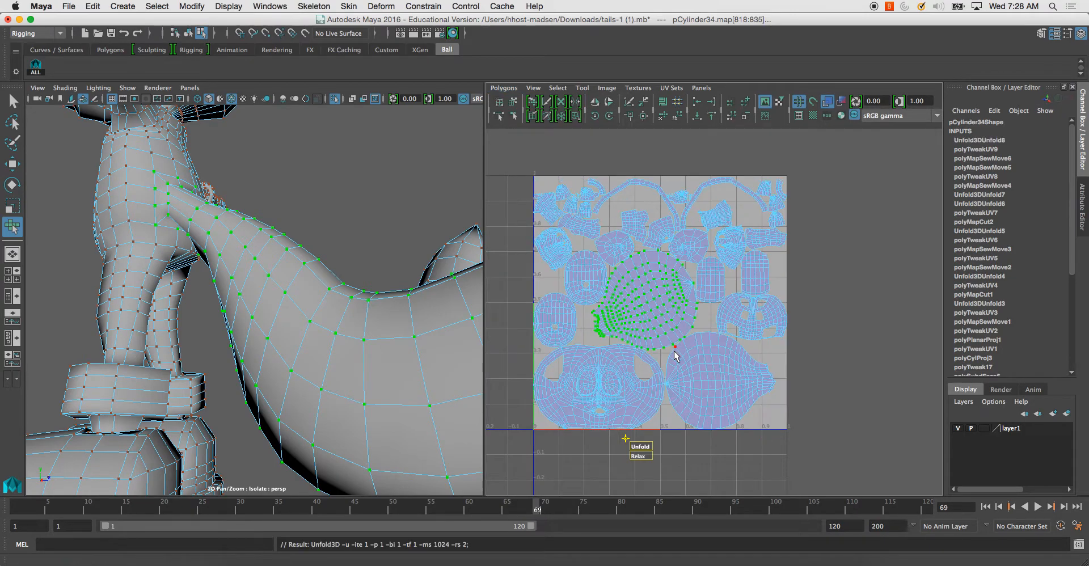
alt+right_drag(635, 293, 697, 294)
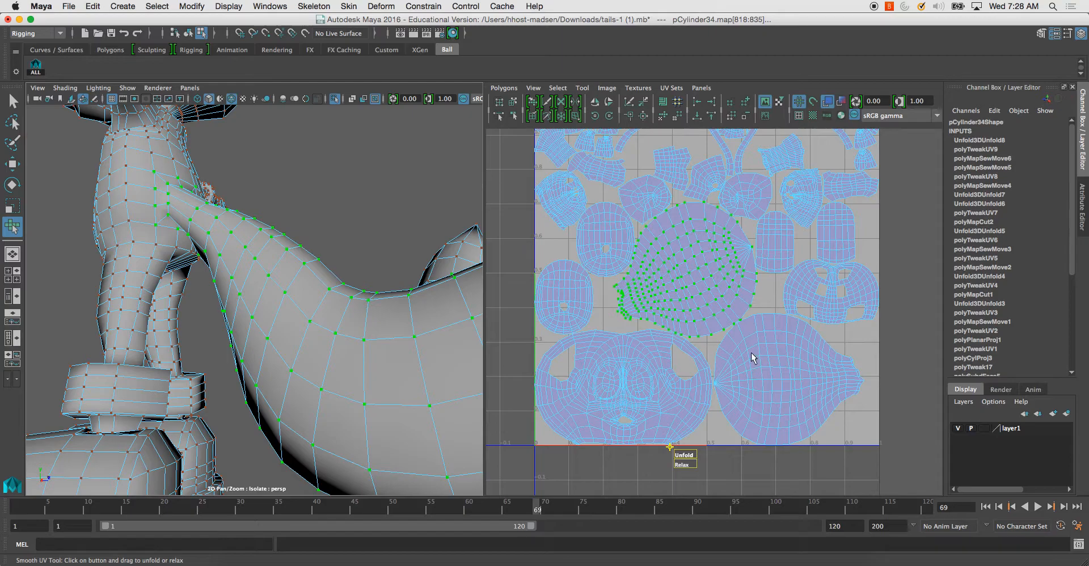
alt+middle_drag(652, 311, 693, 382)
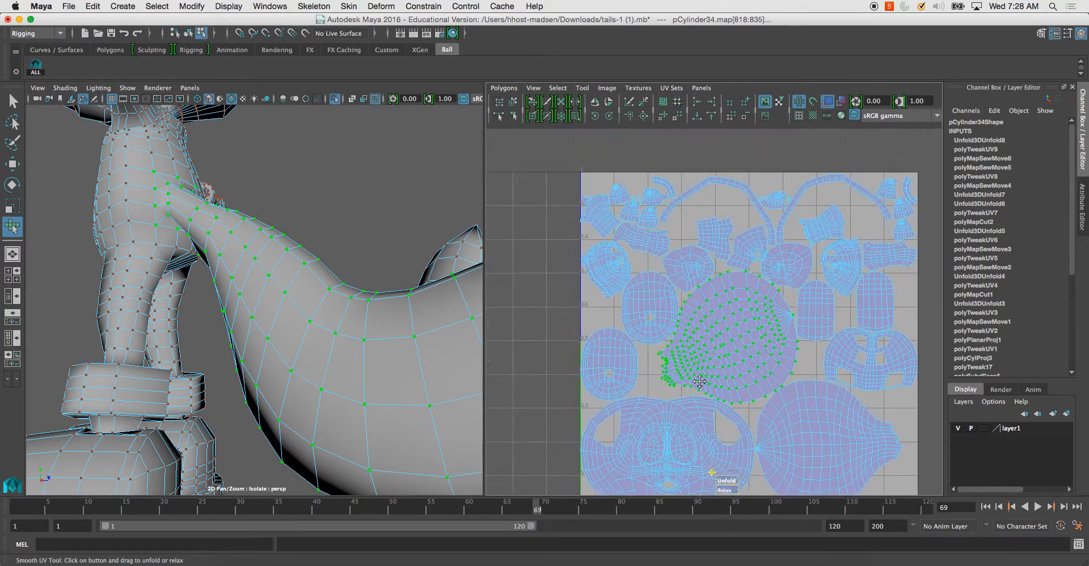
Examine the arranged UV shells up close to find the parts that still need cutting or unfolding.
alt+right_drag(660, 329, 714, 313)
alt+middle_drag(793, 252, 760, 323)
alt+right_drag(760, 323, 805, 326)
alt+middle_drag(725, 330, 666, 323)
alt+right_drag(667, 323, 706, 311)
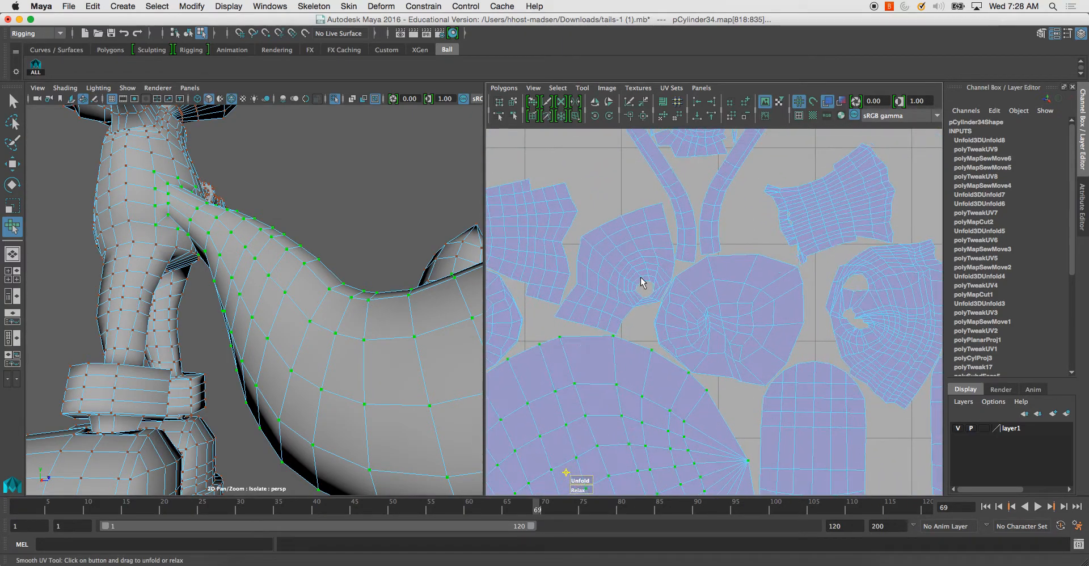
alt+middle_drag(641, 282, 718, 295)
alt+middle_drag(644, 295, 805, 272)
alt+right_drag(805, 272, 721, 272)
alt+middle_drag(720, 272, 786, 276)
Select a lengthwise line of edges down one leg and cut the UVs along it.
alt+click(364, 301)
alt+drag(364, 305, 366, 383)
right_drag(369, 334, 370, 257)
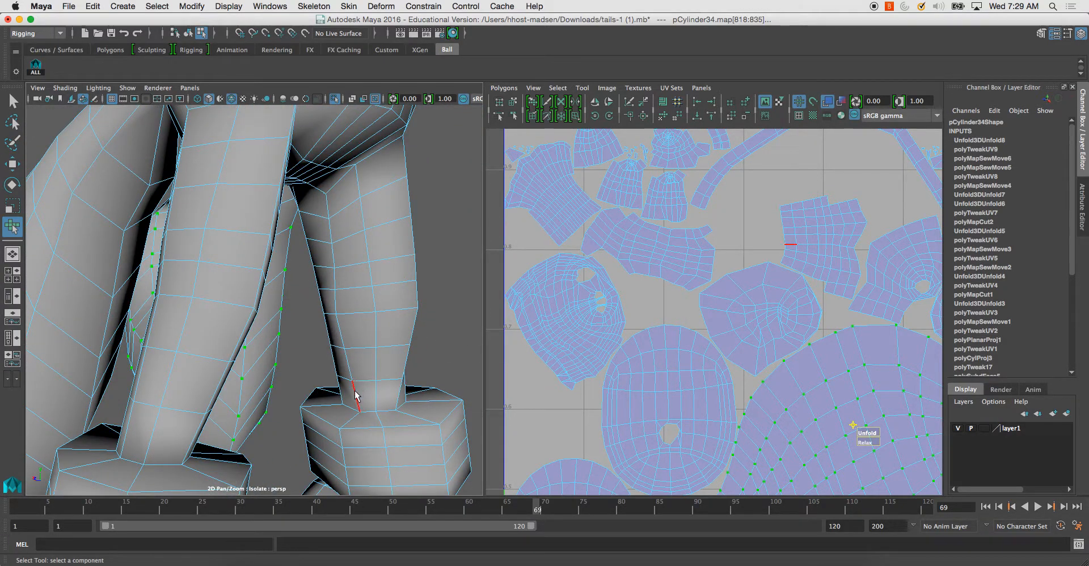
alt+drag(355, 392, 356, 388)
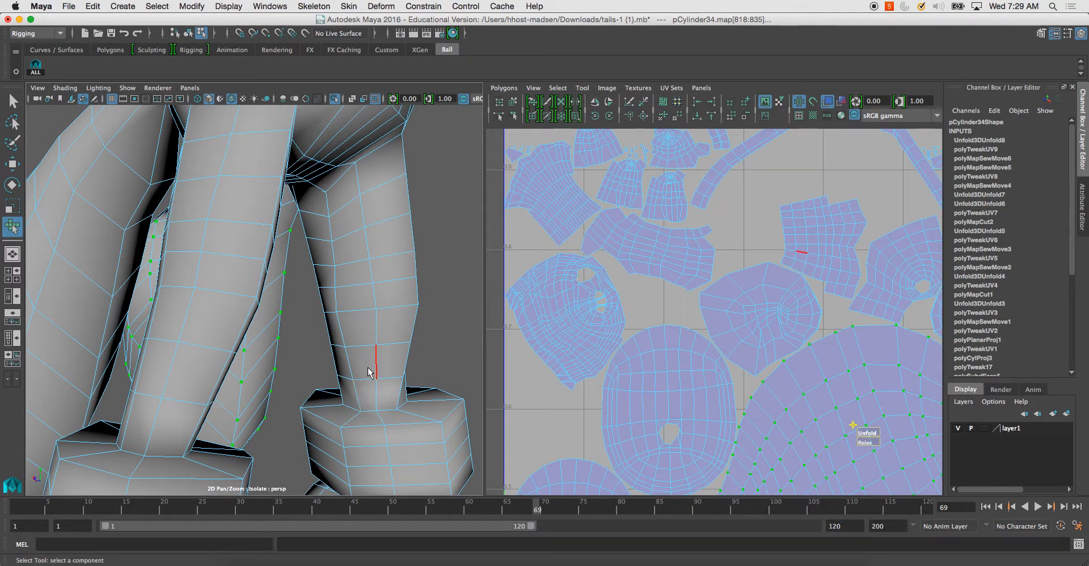
alt+drag(338, 225, 334, 224)
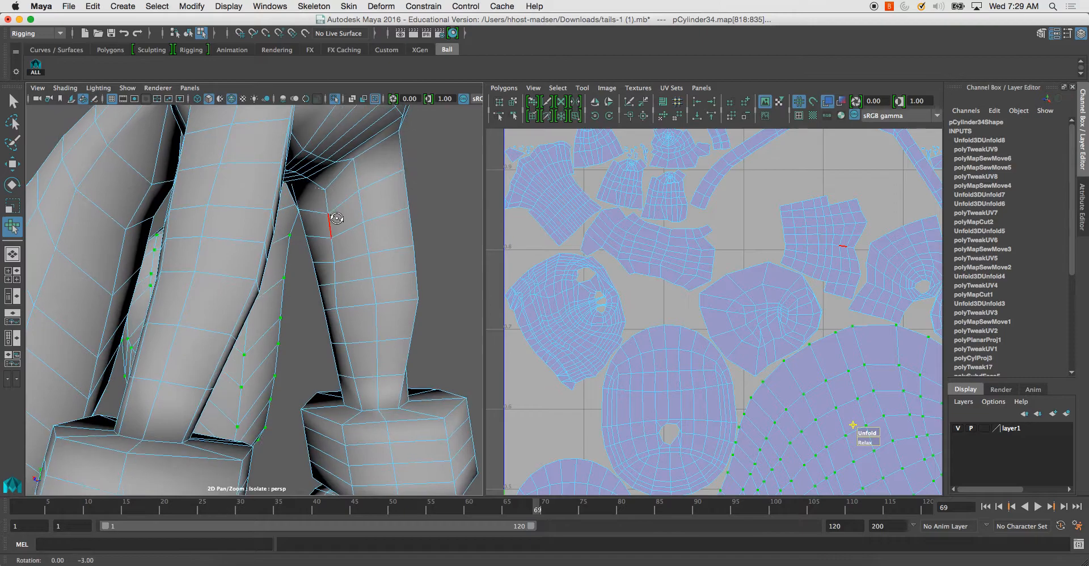
alt+drag(356, 399, 258, 368)
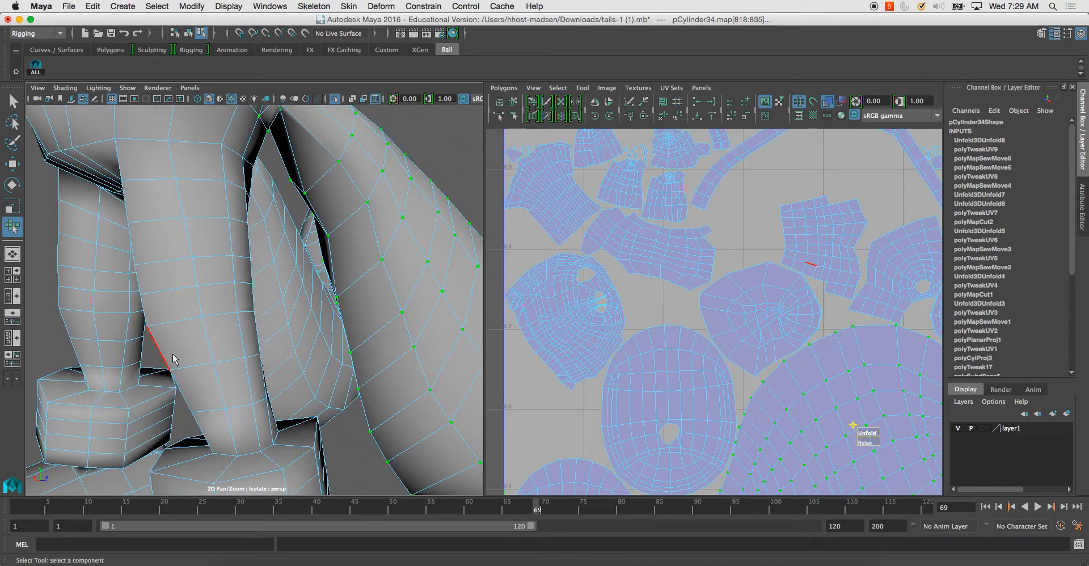
alt+drag(172, 356, 219, 336)
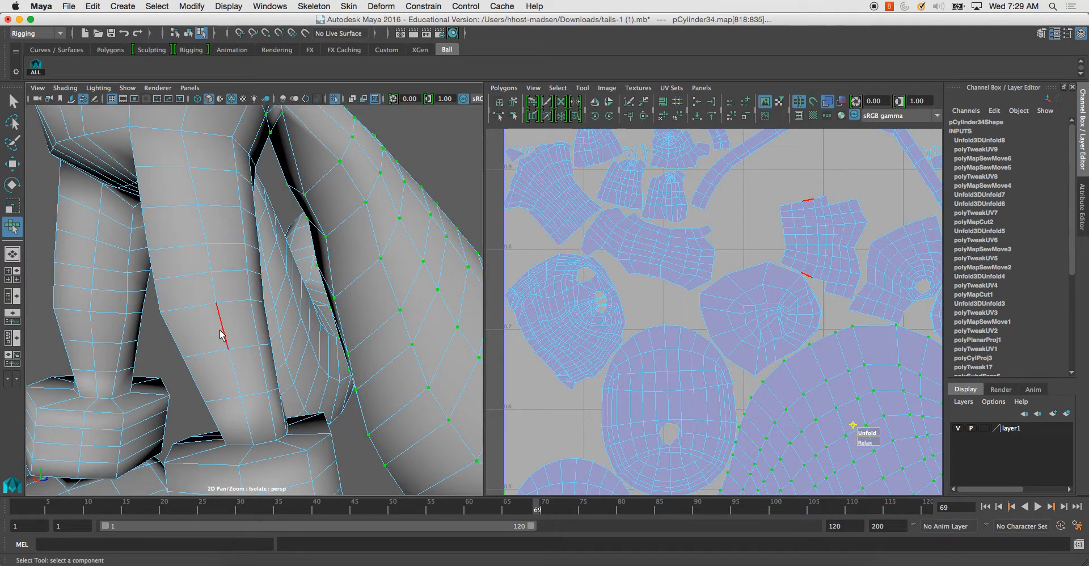
mouse_move(221, 289)
alt+mouse_down()
mouse_move(377, 199)
mouse_move(329, 268)
mouse_move(445, 211)
mouse_move(140, 277)
mouse_move(262, 316)
mouse_move(284, 335)
mouse_move(248, 316)
mouse_move(263, 265)
mouse_move(250, 252)
mouse_move(226, 308)
mouse_move(238, 301)
alt+mouse_up()
scroll(262, 316, up, 5)
click(282, 405)
click(218, 250)
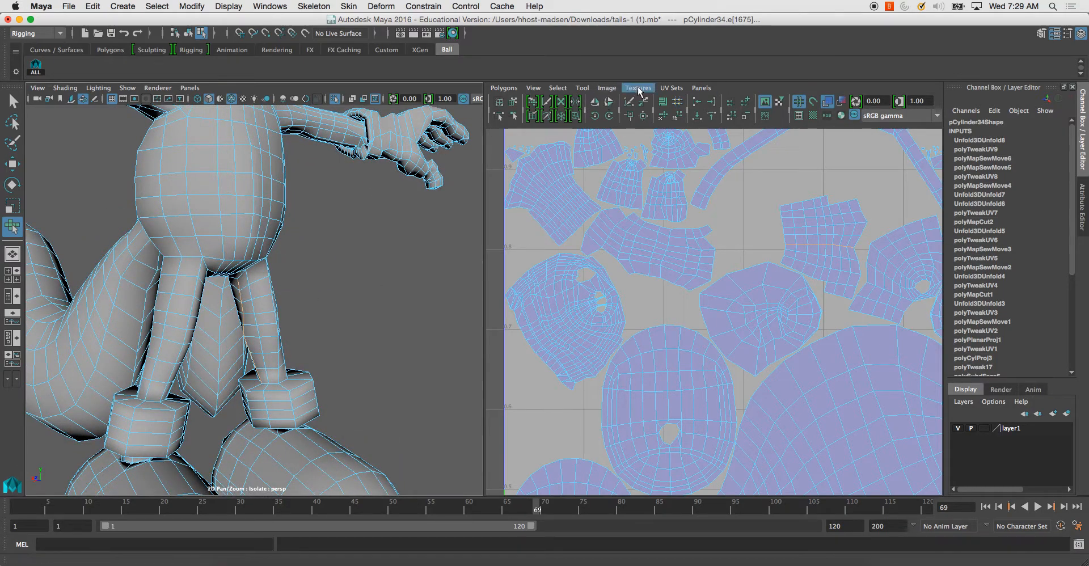
click(503, 88)
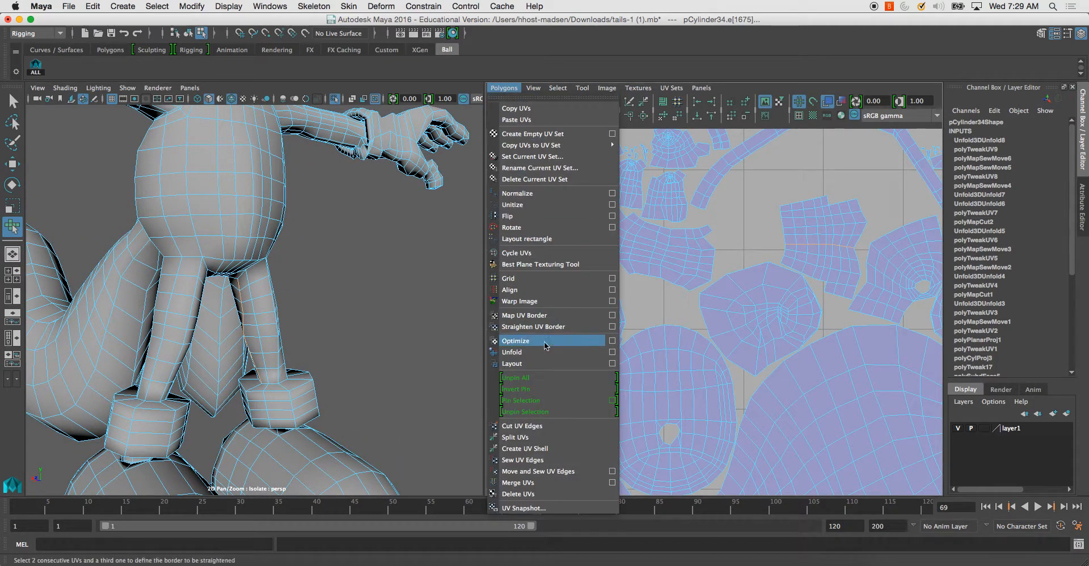
click(546, 434)
scroll(722, 198, down, 3)
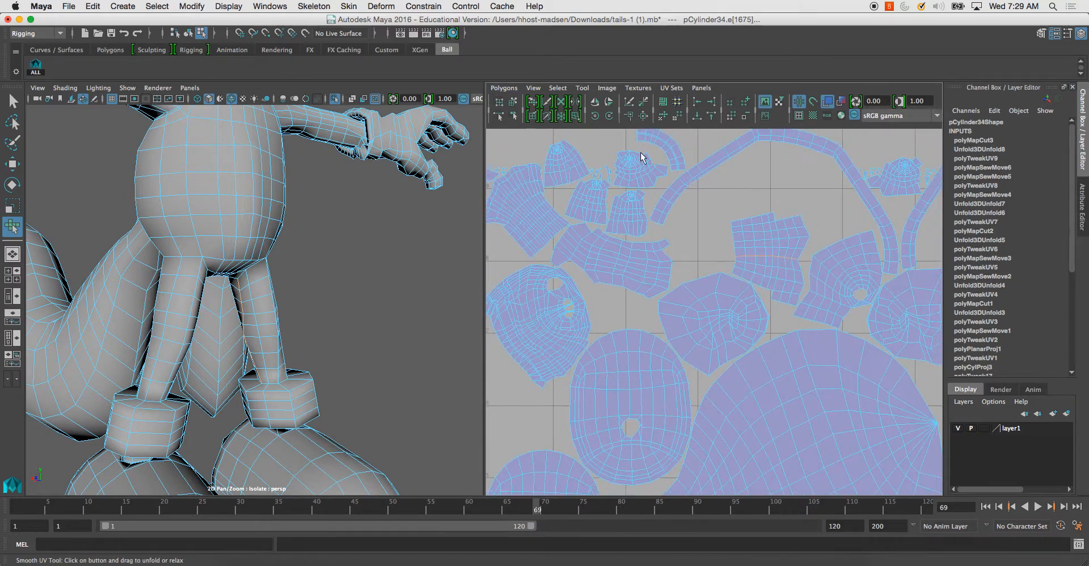
Select the old split edges down the outer side of the same leg and join them with Move and Sew UV Edges.
alt+drag(282, 205, 74, 318)
alt+right_drag(114, 316, 269, 316)
alt+middle_drag(269, 316, 288, 358)
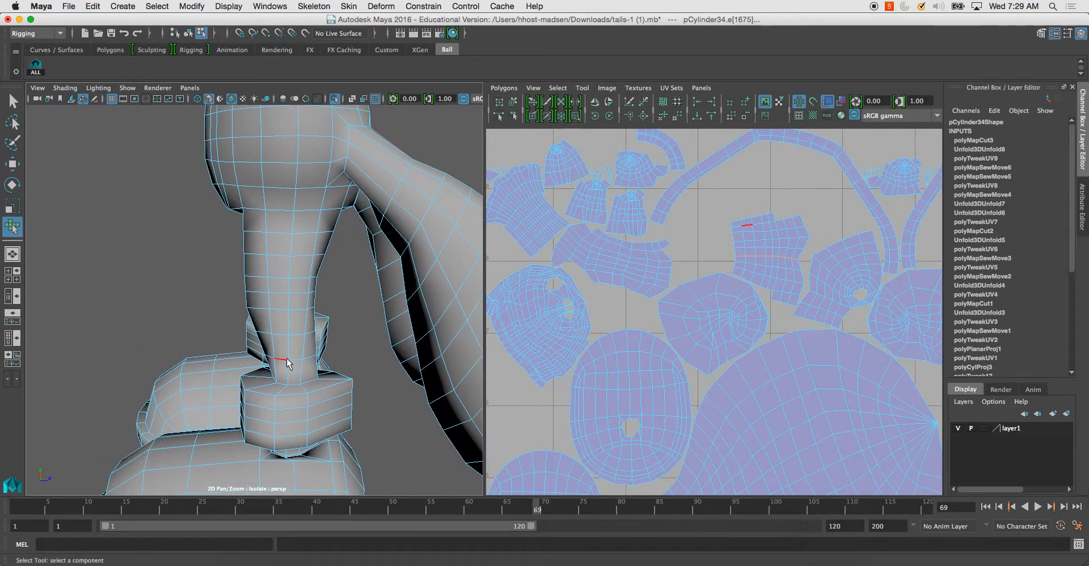
click(275, 347)
click(275, 332)
click(504, 88)
click(516, 432)
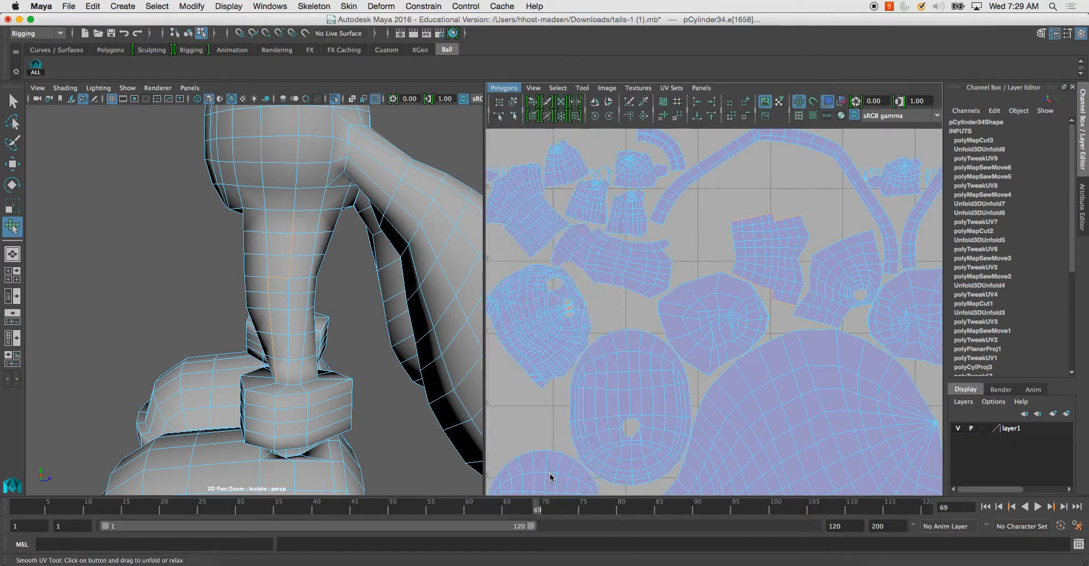
Select the resewn leg shell and unfold it with the Smooth UV Tool.
click(513, 101)
click(735, 207)
click(582, 88)
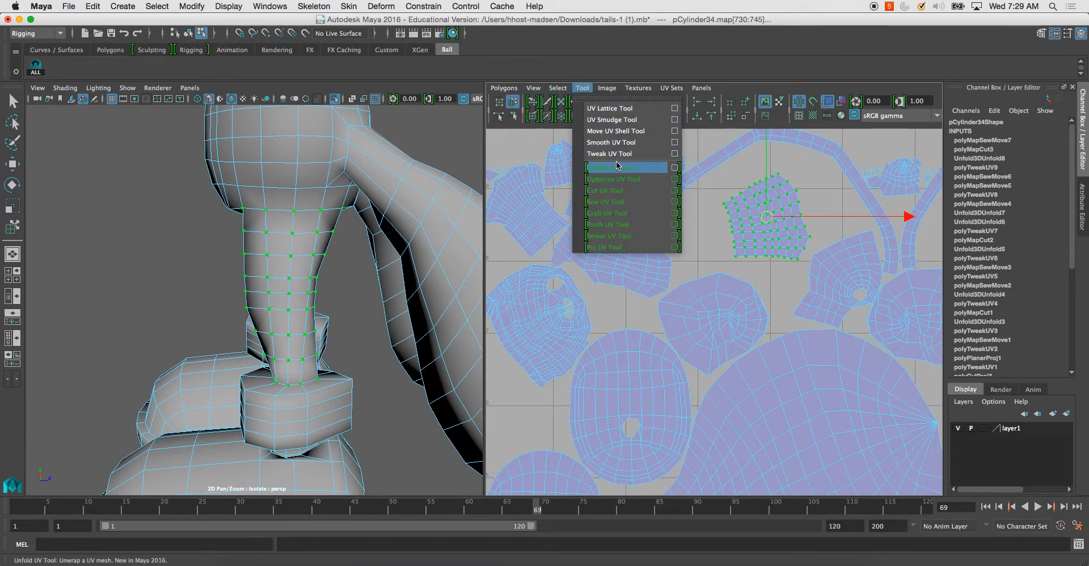
click(629, 142)
drag(723, 271, 993, 275)
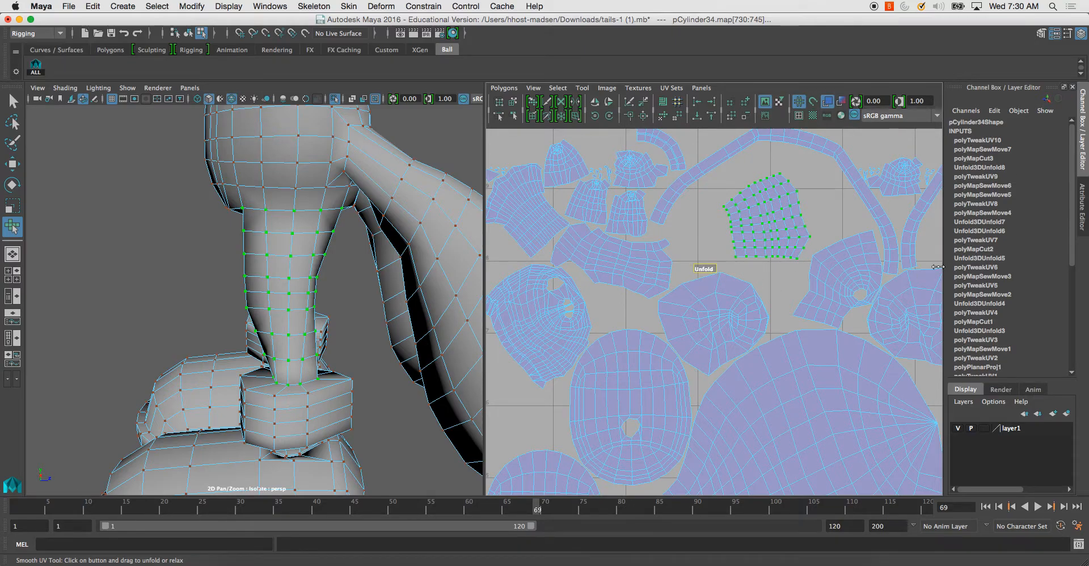
Select a lengthwise line of edges down the other leg and cut the UVs along it.
alt+middle_drag(549, 238, 532, 257)
alt+drag(317, 322, 344, 312)
alt+middle_drag(344, 311, 413, 270)
right_drag(159, 278, 160, 248)
alt+drag(182, 289, 348, 367)
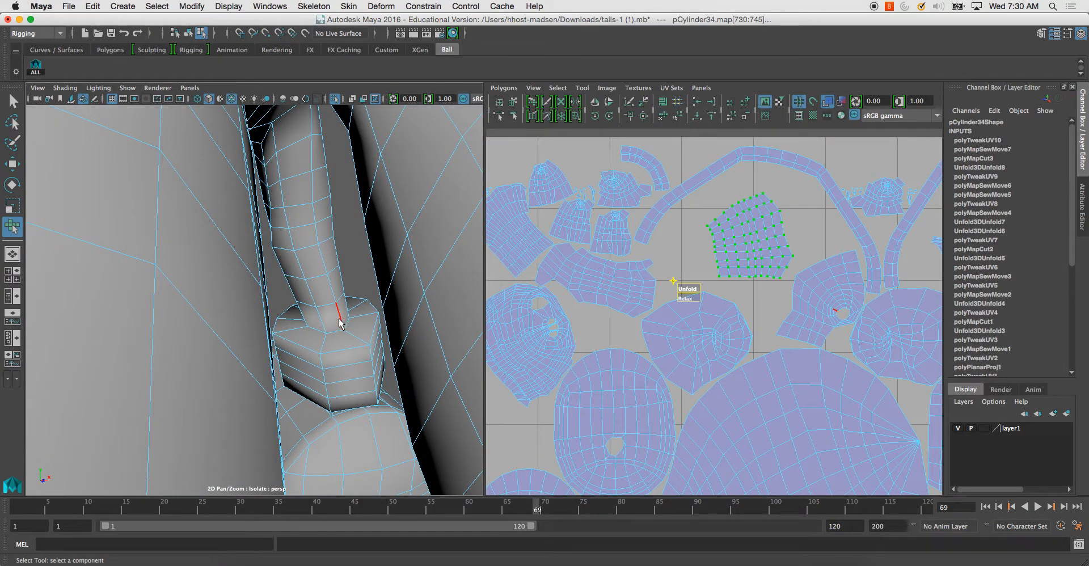
alt+drag(339, 324, 270, 319)
click(265, 322)
scroll(278, 323, up, 5)
shift+click(290, 284)
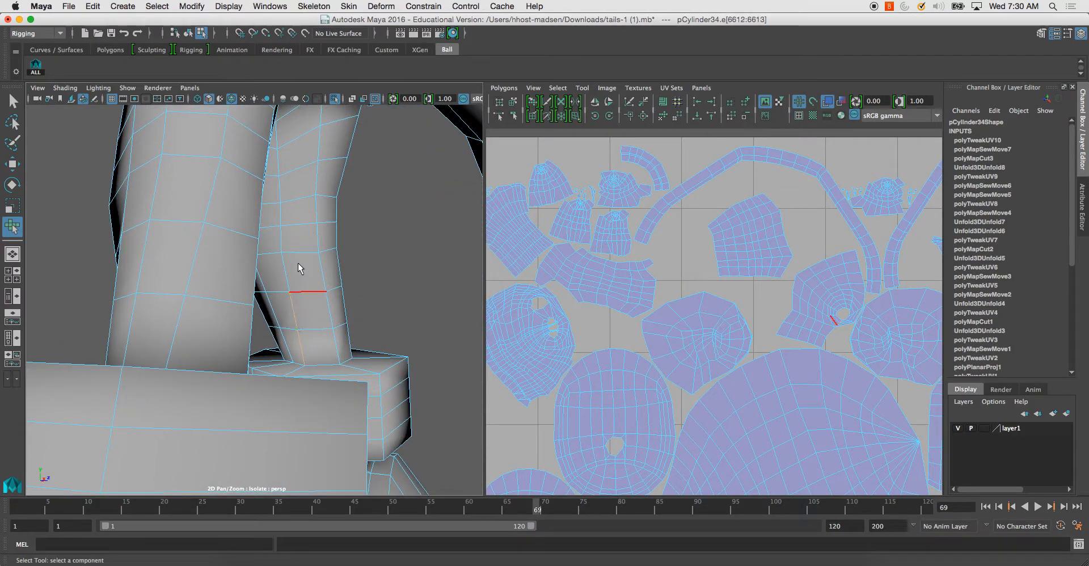
alt+drag(298, 274, 278, 211)
alt+drag(286, 169, 272, 156)
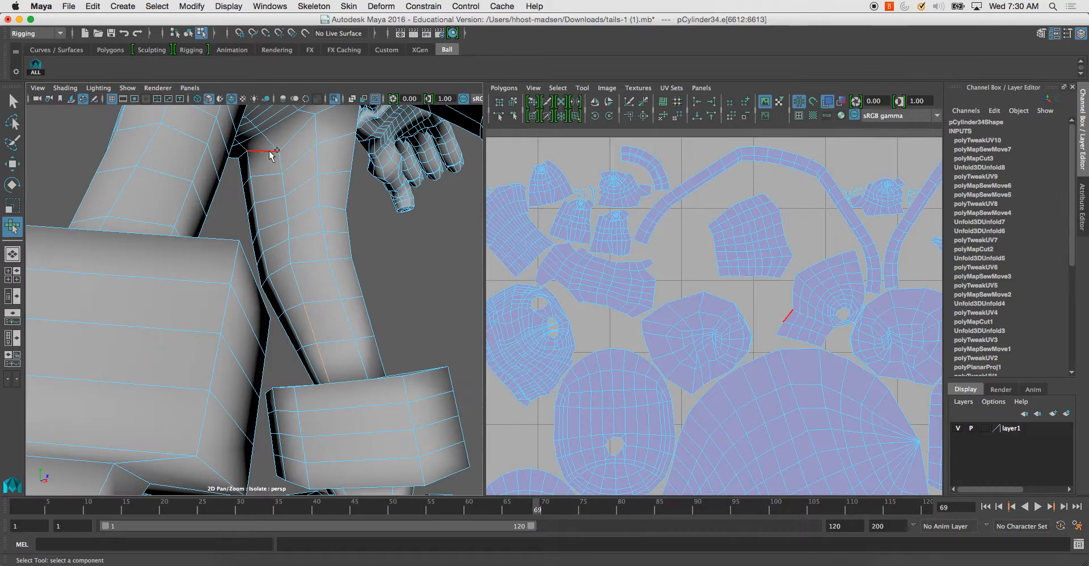
shift+click(279, 160)
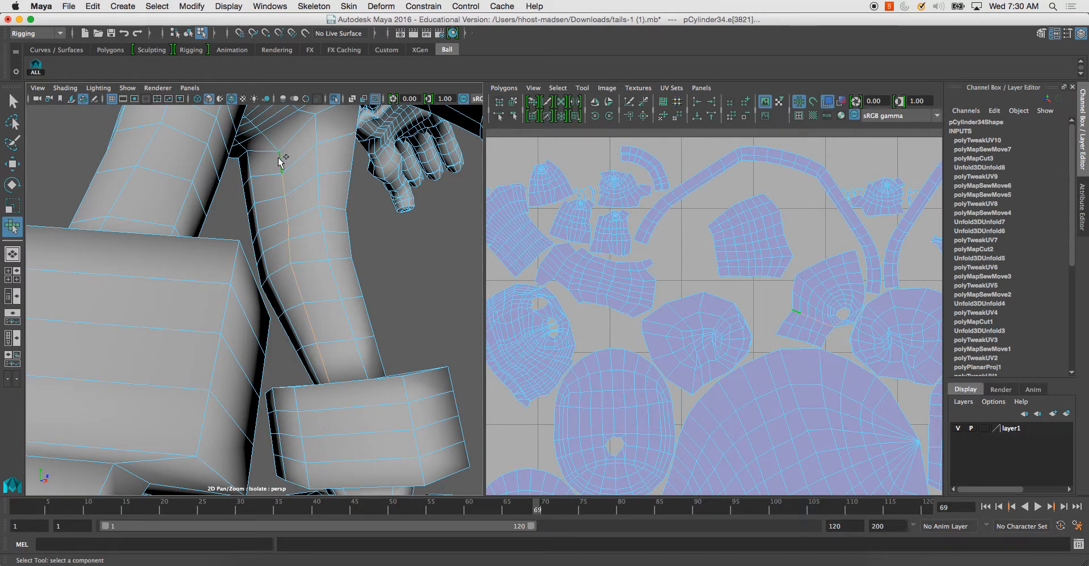
click(503, 87)
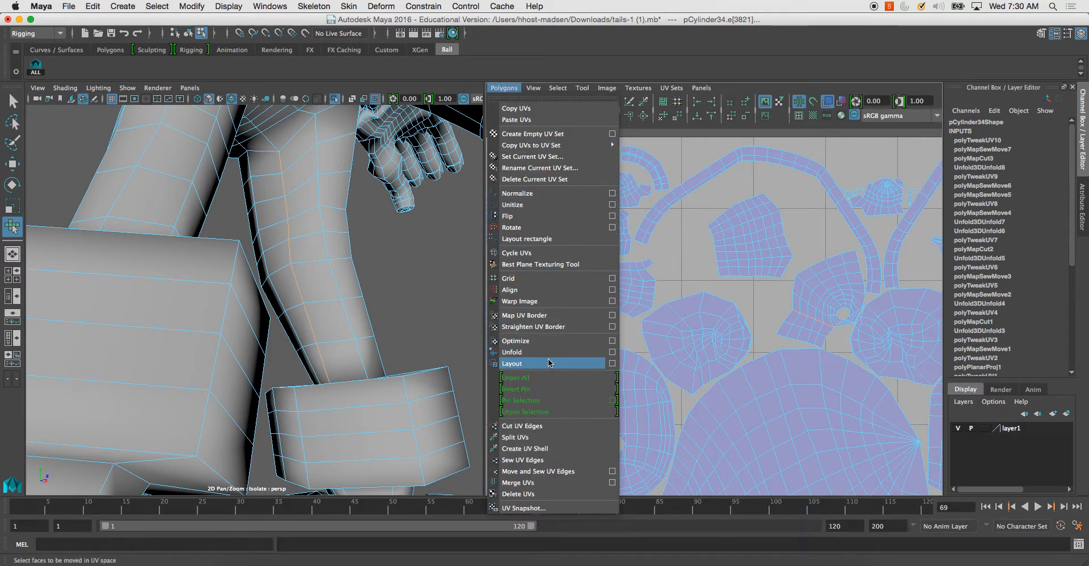
click(543, 426)
Select the small strip cut off the second leg's shell and move it away from the main piece.
click(513, 102)
click(811, 339)
alt+middle_drag(811, 339, 774, 377)
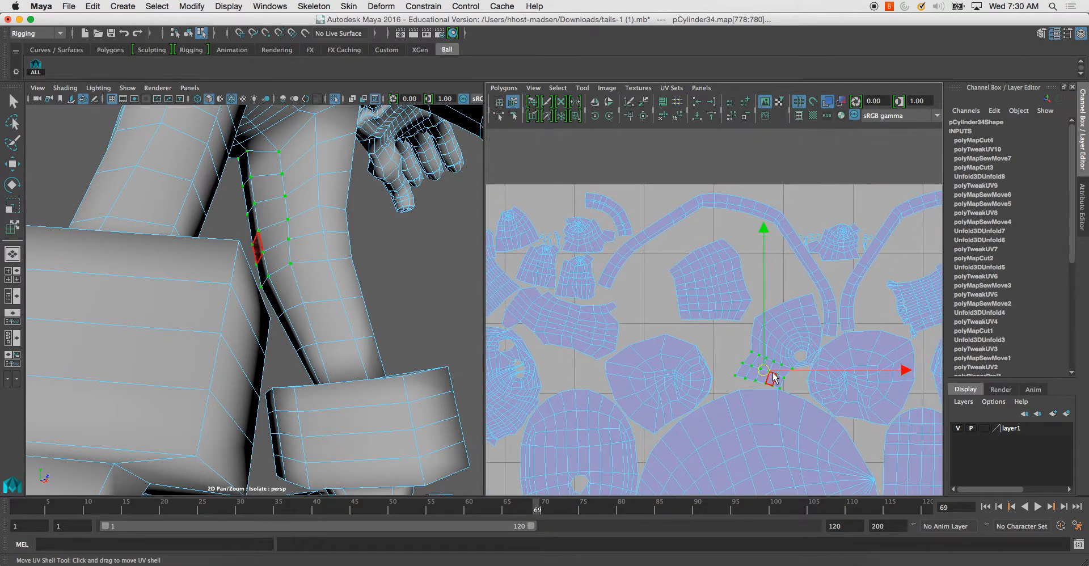
drag(765, 372, 743, 372)
alt+right_drag(785, 357, 806, 408)
alt+middle_drag(807, 408, 777, 368)
Select the remaining lengthwise edges from the second leg's bend down to the ankle cuff and cut their UVs.
alt+drag(382, 252, 354, 280)
right_drag(311, 264, 313, 254)
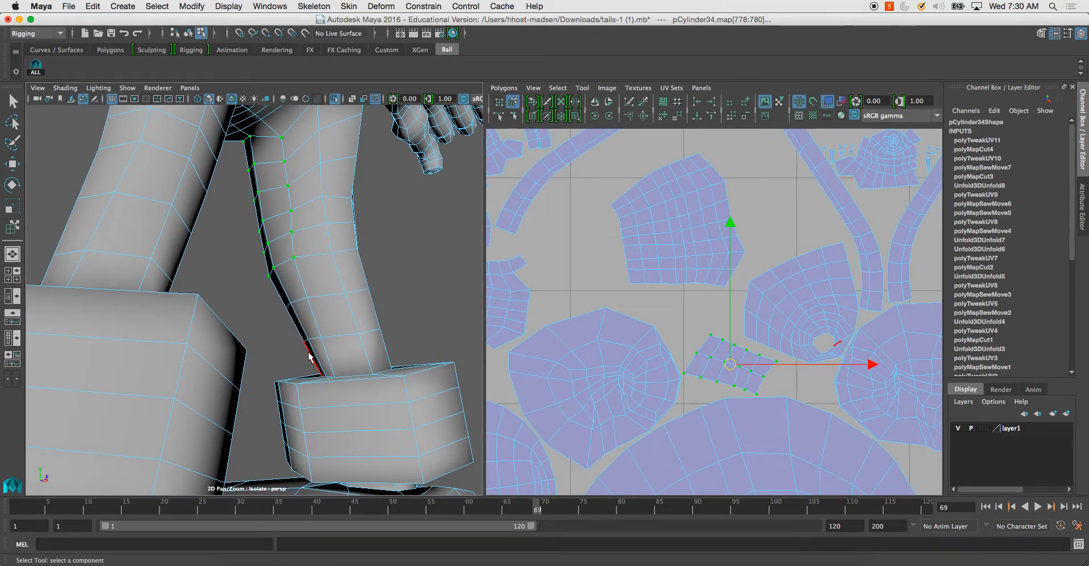
click(333, 361)
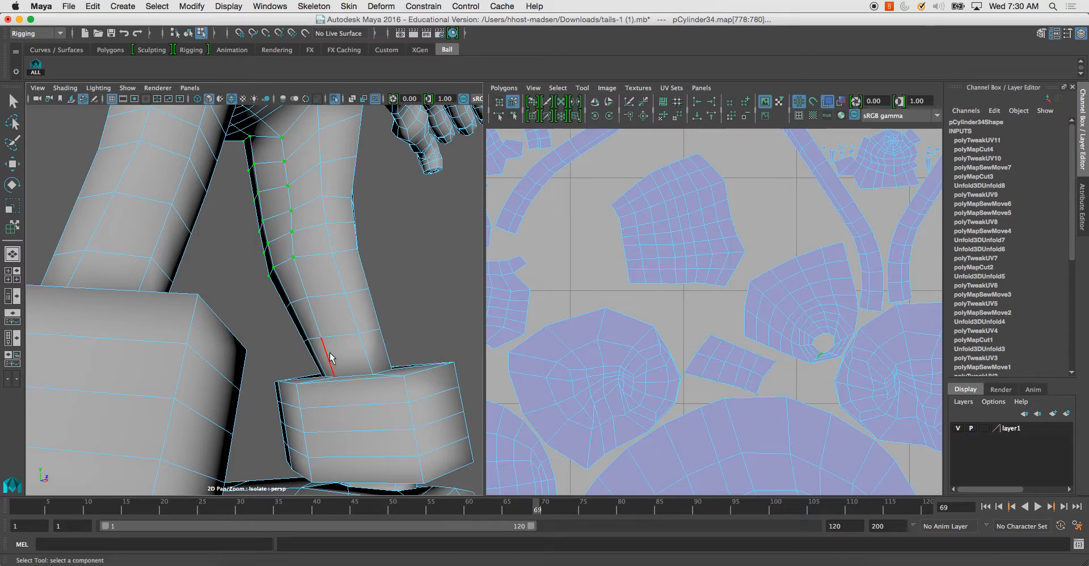
shift+click(317, 325)
shift+click(303, 283)
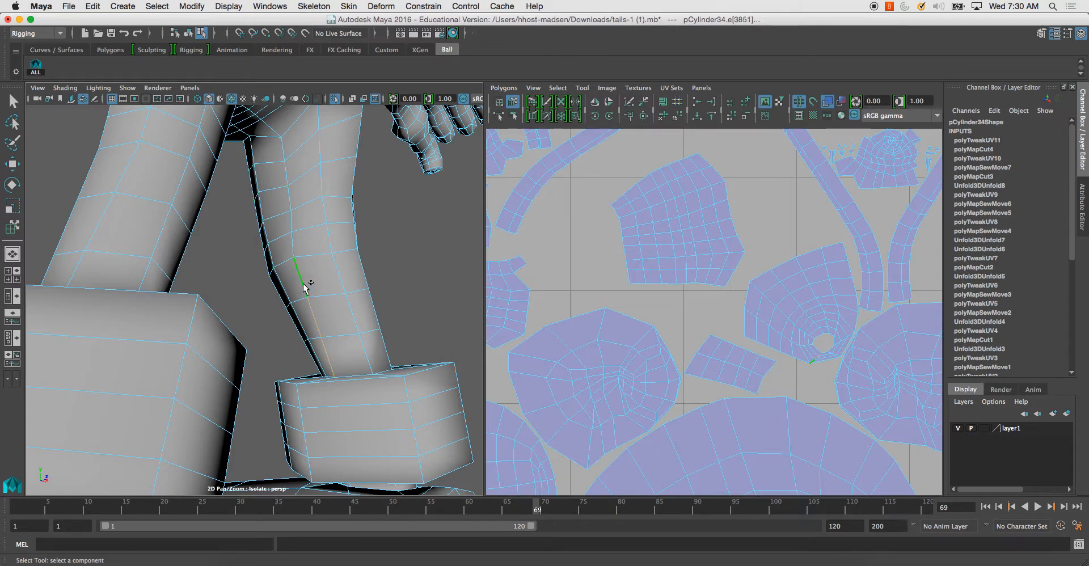
click(503, 88)
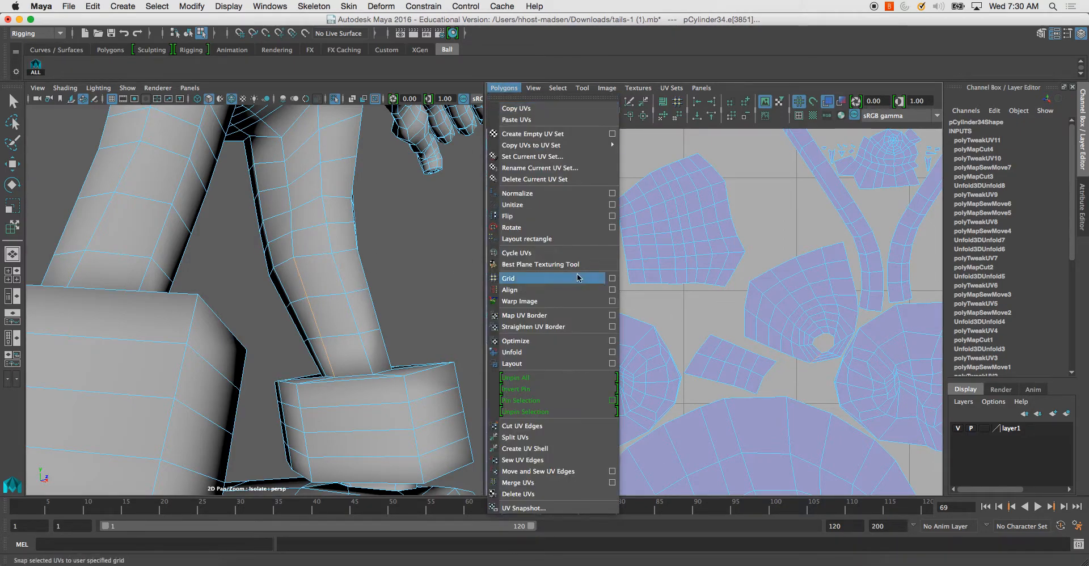
click(533, 425)
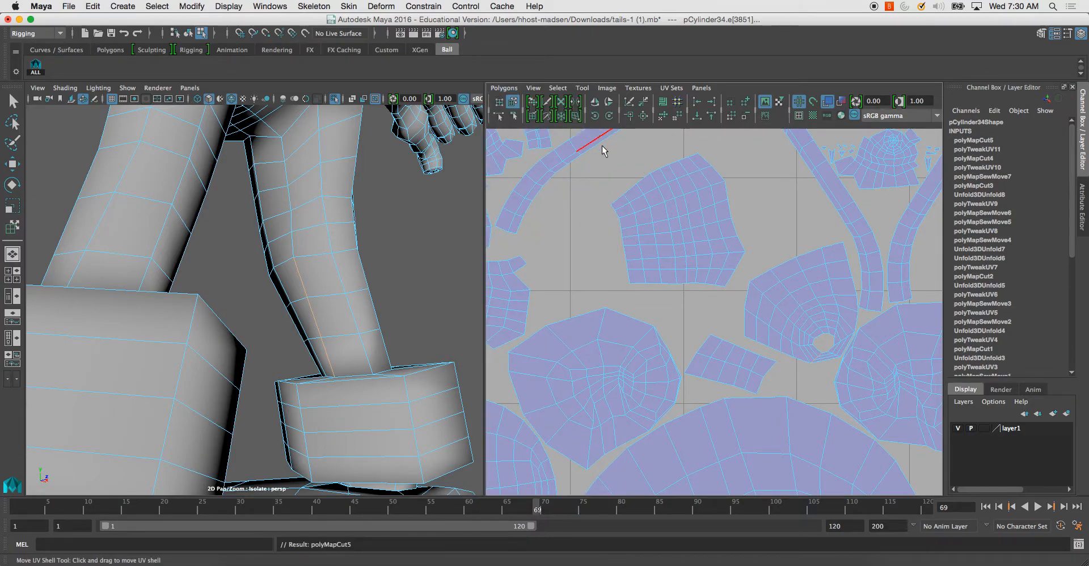
Select the second leg's opened main shell and unfold it with the Smooth UV Tool.
alt+middle_drag(797, 293, 749, 301)
alt+right_drag(719, 301, 815, 400)
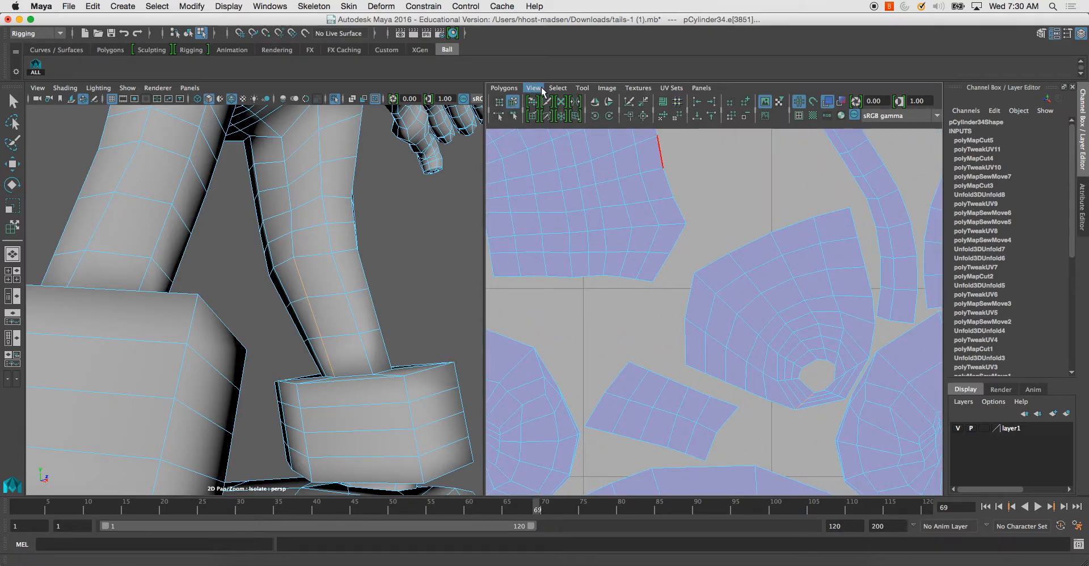
click(512, 104)
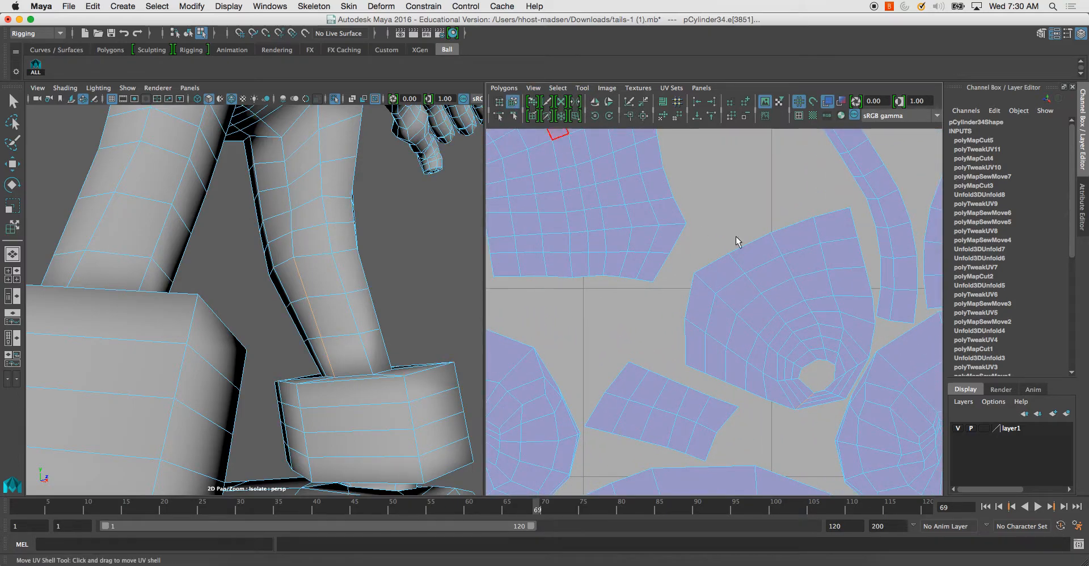
click(870, 332)
click(582, 88)
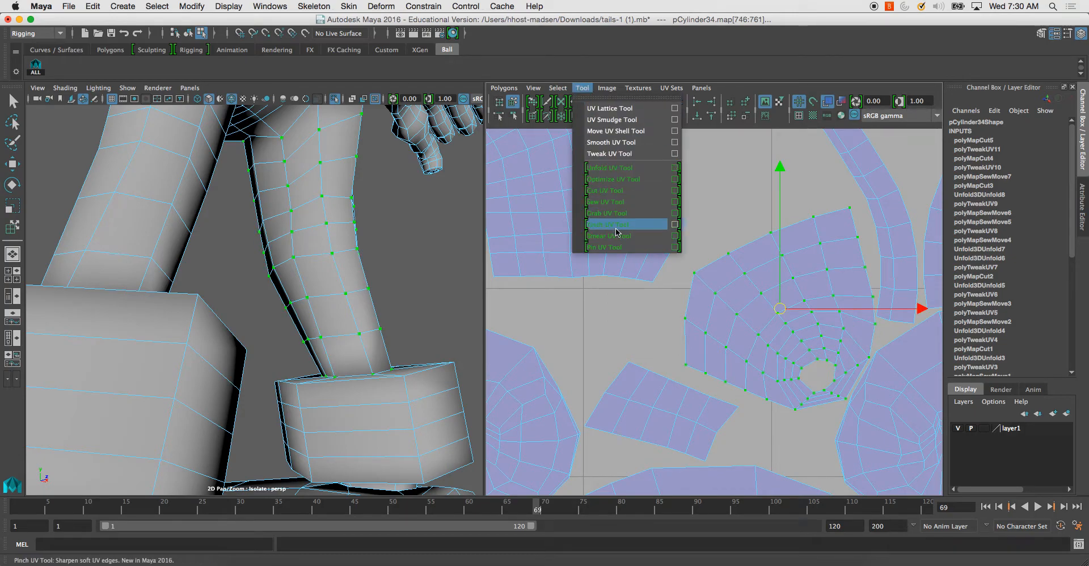
click(612, 142)
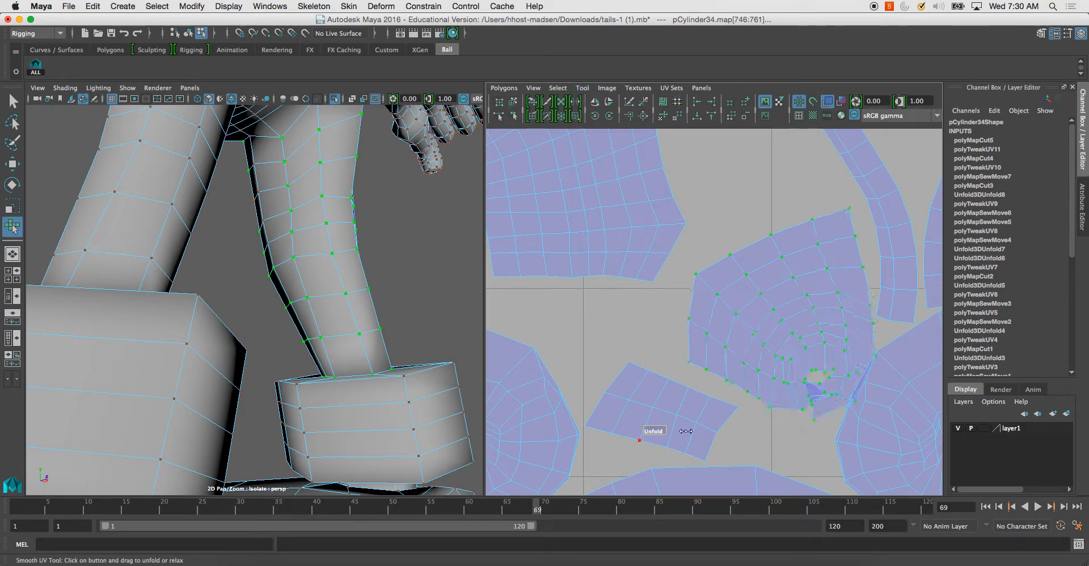
drag(677, 431, 1015, 418)
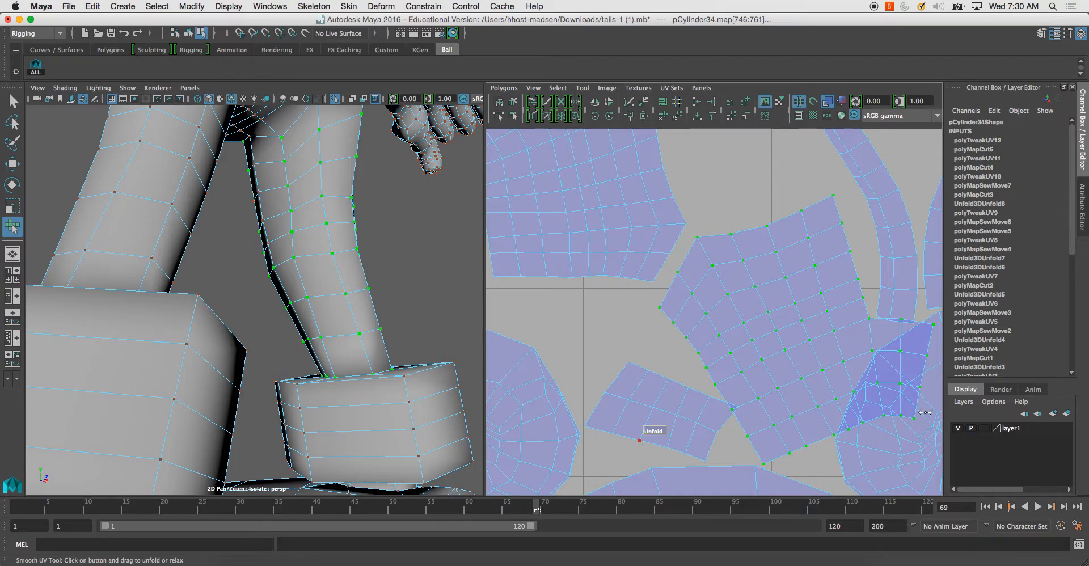
Move the second leg's main shell and its small strip together to the empty area above the UV square.
scroll(719, 292, down, 5)
click(513, 102)
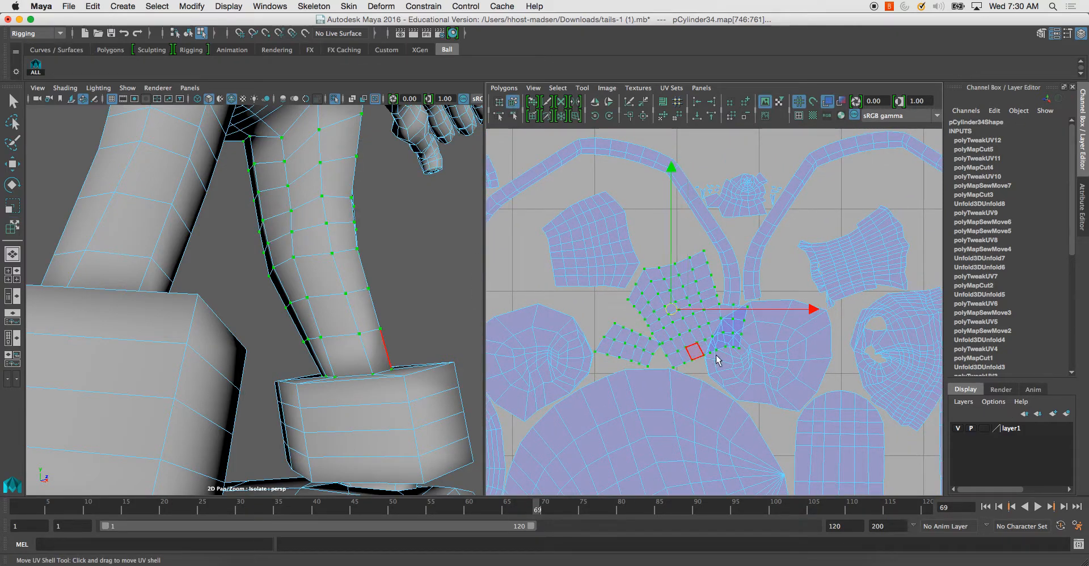
scroll(706, 315, down, 1)
drag(682, 309, 749, 119)
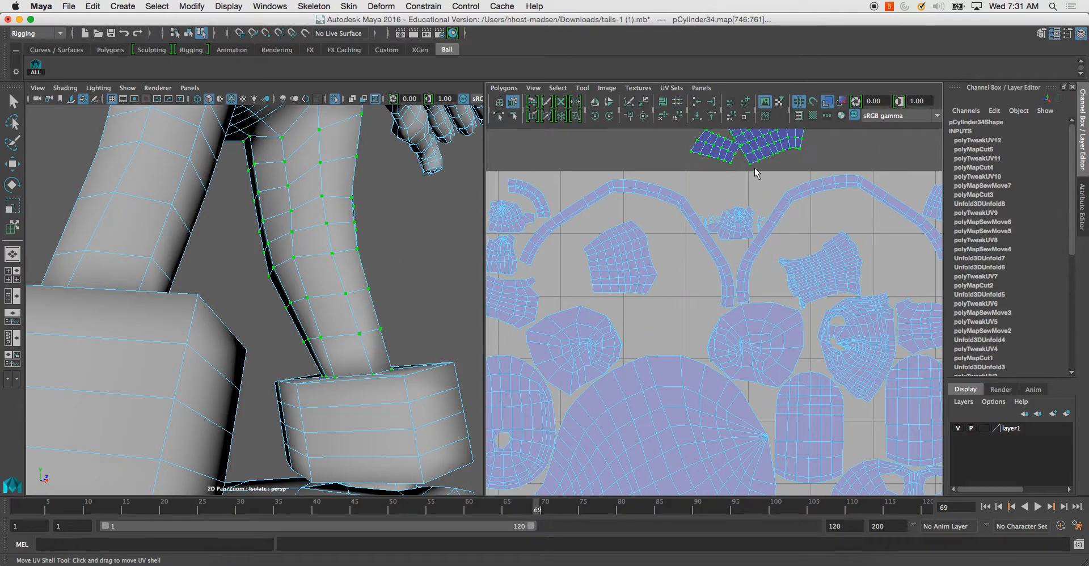
Select the second leg's small strip above the UV square and move it clear of the main shell.
alt+middle_drag(756, 168, 670, 290)
alt+right_drag(671, 290, 756, 335)
alt+middle_drag(756, 334, 782, 367)
click(624, 297)
click(599, 275)
drag(593, 259, 753, 163)
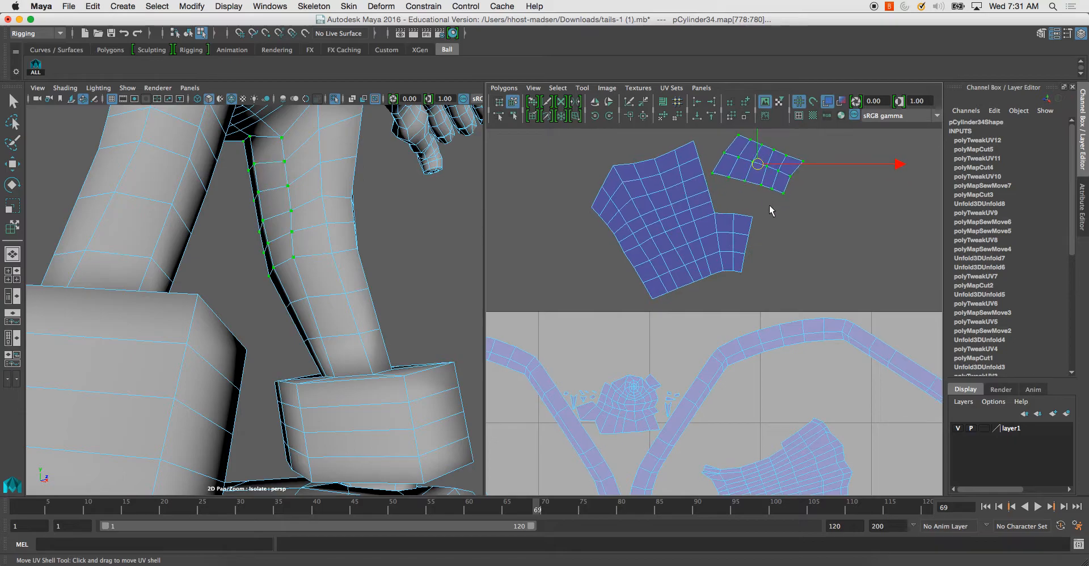
Rotate the small strip 45 degrees clockwise and turn it slightly further so it stands nearly upright.
alt+middle_drag(773, 209, 747, 269)
click(609, 116)
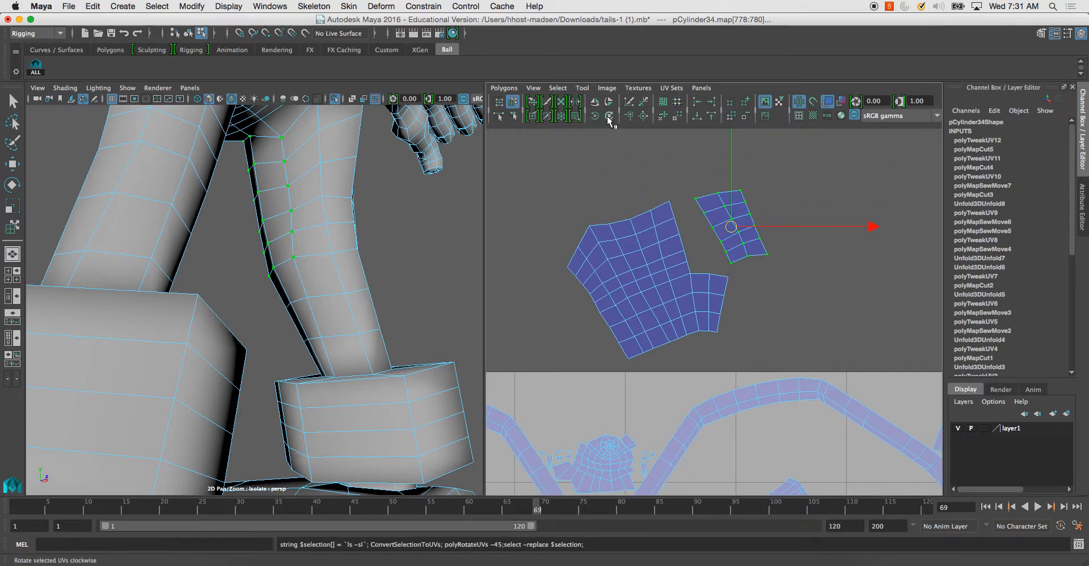
key(e)
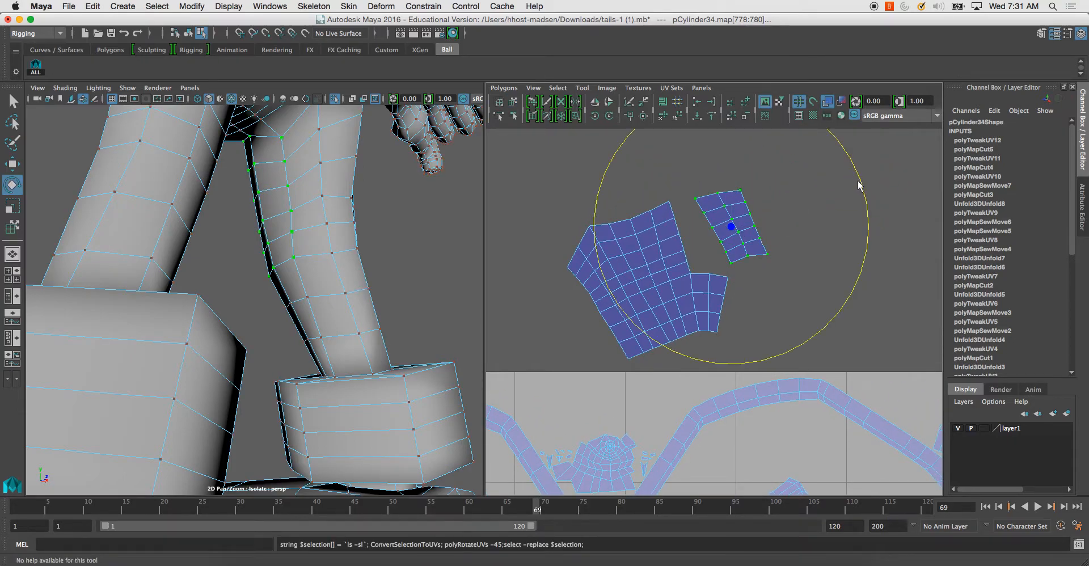
drag(861, 185, 856, 253)
key(w)
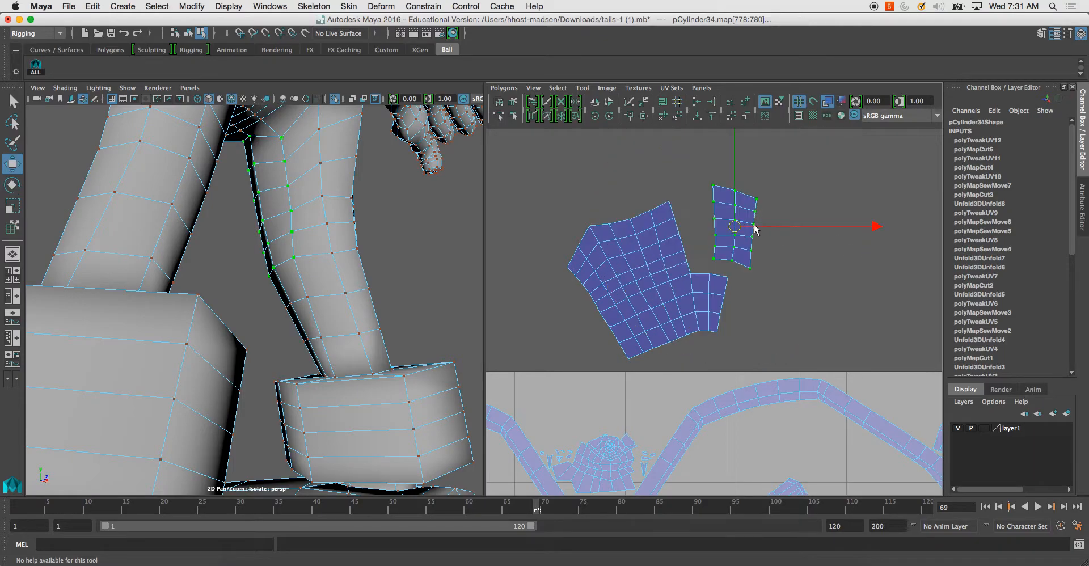
Move the strip into the notch of the second leg's main shell and fine-tune its rotation to match the open edges.
drag(718, 231, 697, 240)
key(e)
drag(823, 157, 805, 135)
key(w)
drag(717, 241, 709, 241)
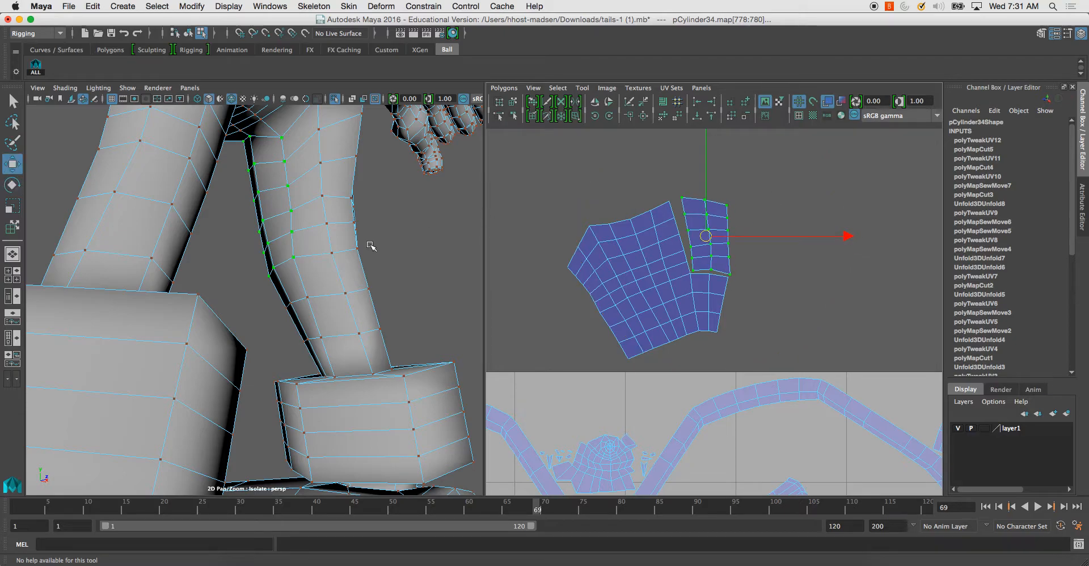
Select the seam edges on the second leg between the strip and the main shell, and apply Move and Sew UV Edges.
click(292, 243)
alt+drag(296, 249, 433, 248)
click(195, 244)
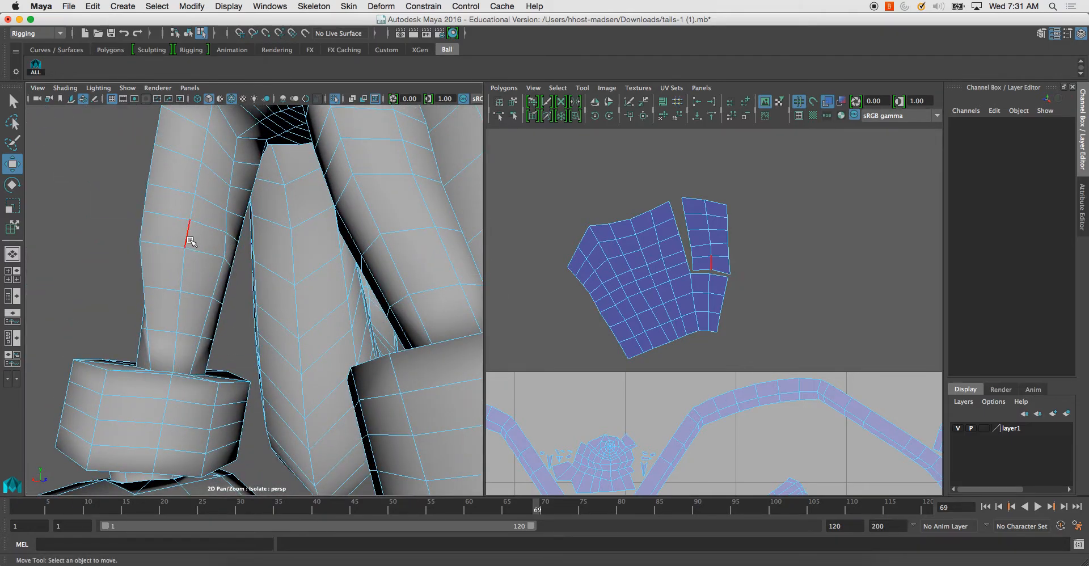
alt+drag(191, 241, 200, 240)
click(146, 215)
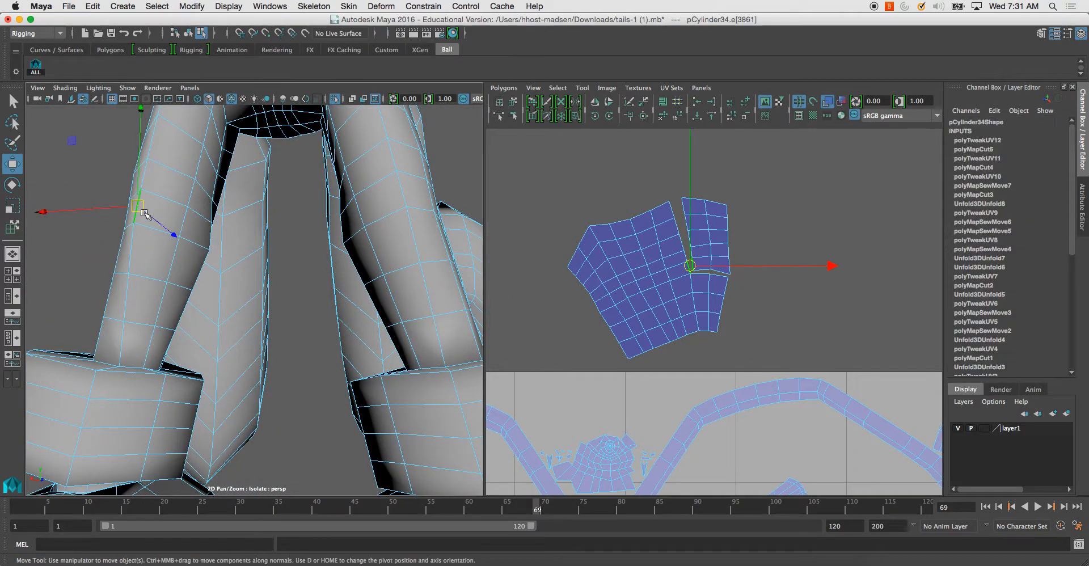
alt+drag(199, 237, 230, 270)
click(218, 258)
click(236, 229)
shift+click(225, 185)
shift+click(250, 133)
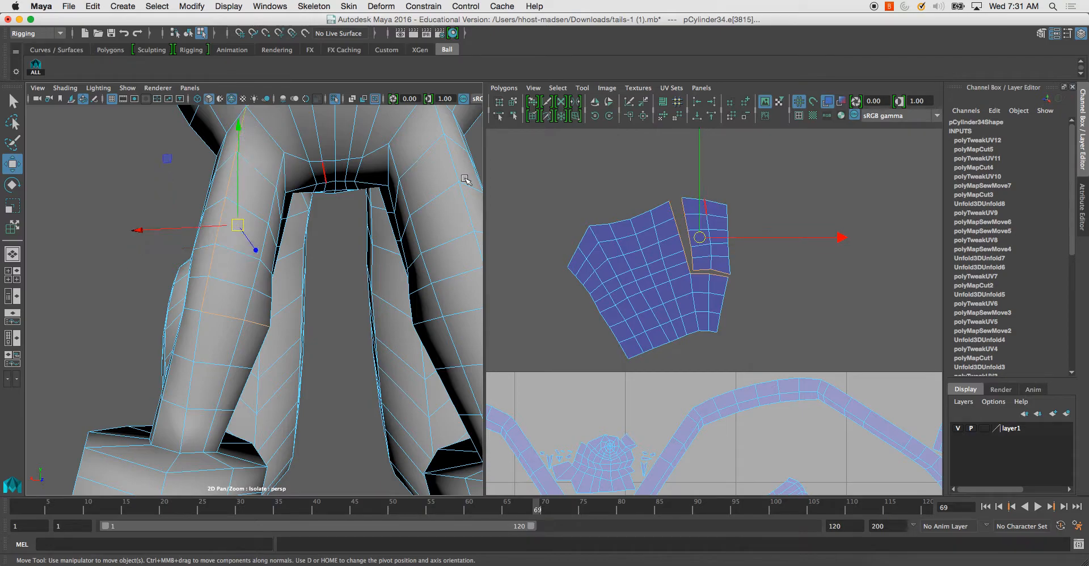
click(504, 88)
click(547, 470)
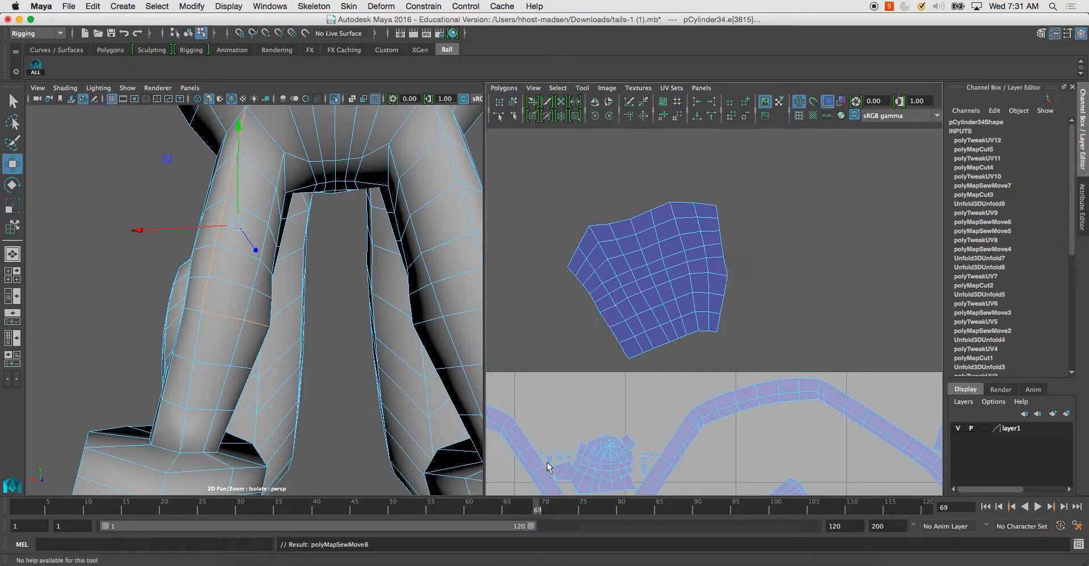
Select the second leg's joined shell and unfold it with the Smooth UV Tool.
click(622, 205)
click(513, 103)
click(635, 258)
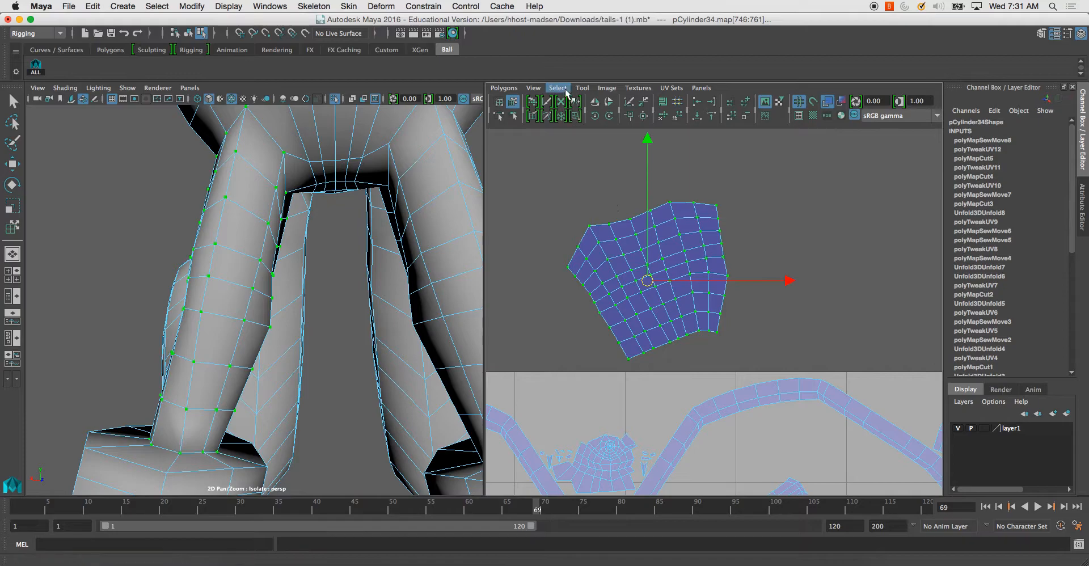
click(582, 88)
click(626, 145)
drag(544, 372, 937, 361)
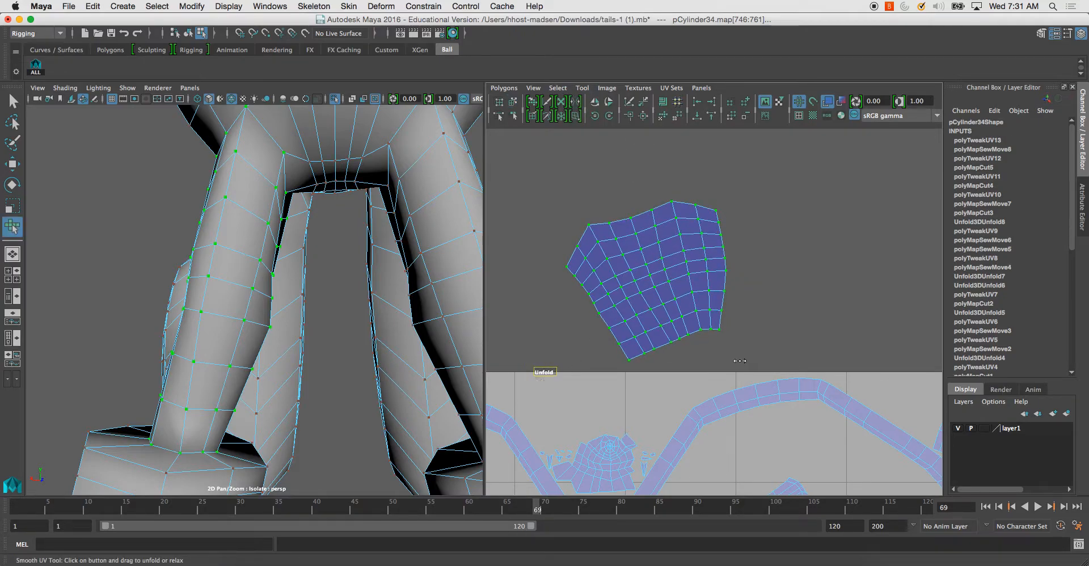
Run Unfold on the second leg's shell with packing so that all shells are arranged inside the UV square.
scroll(645, 284, down, 8)
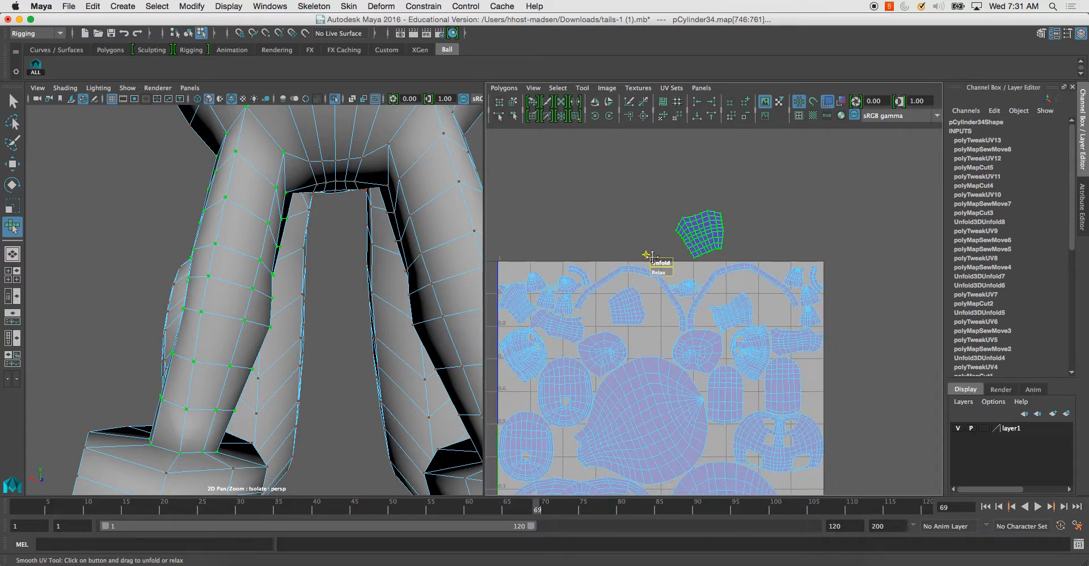
click(504, 88)
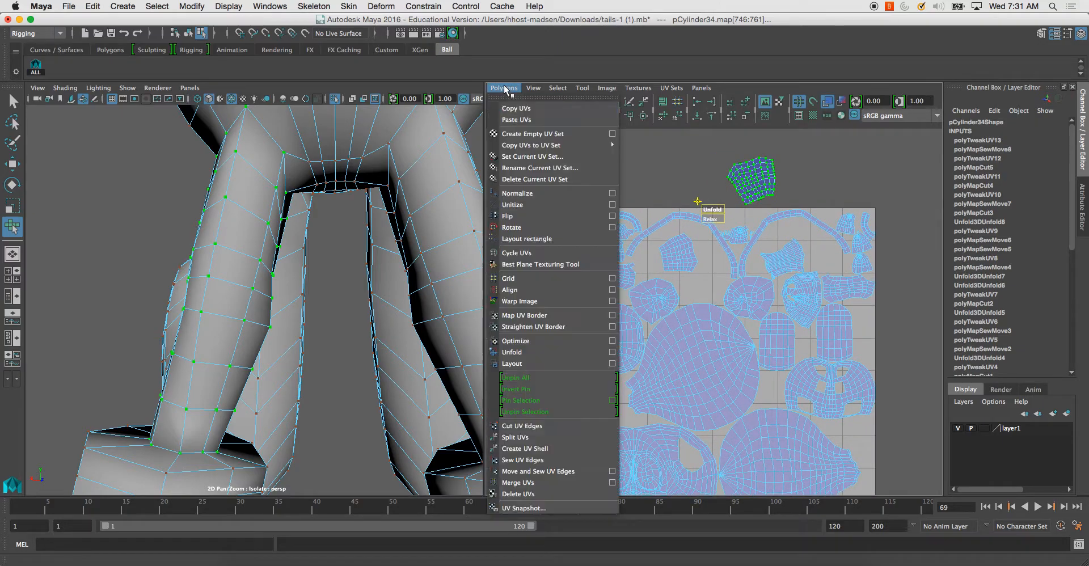
click(548, 359)
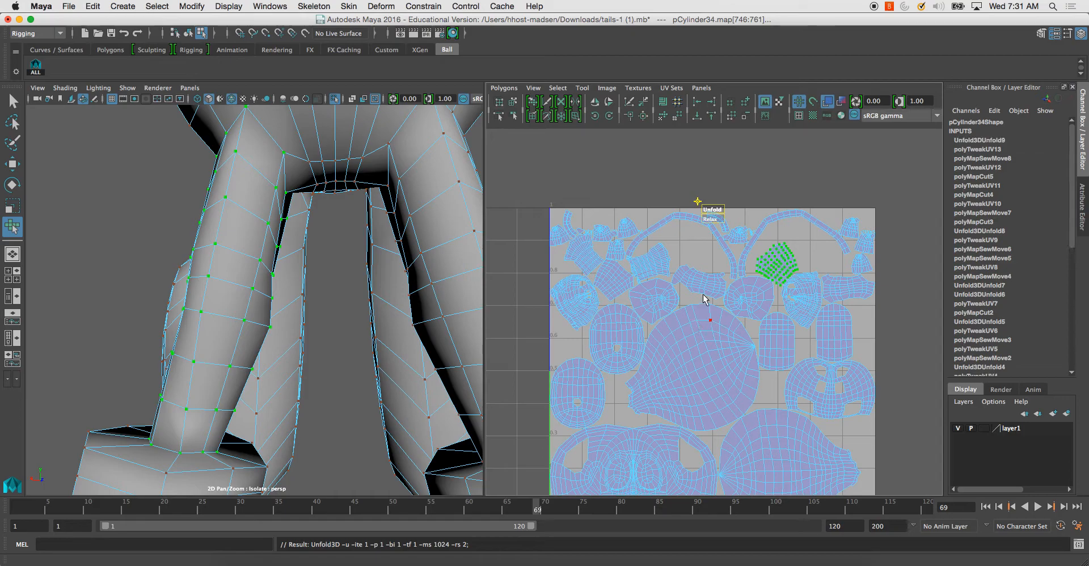
Examine the packed shells and the character's lower body for pieces with jagged or distorted UVs.
scroll(692, 324, up, 2)
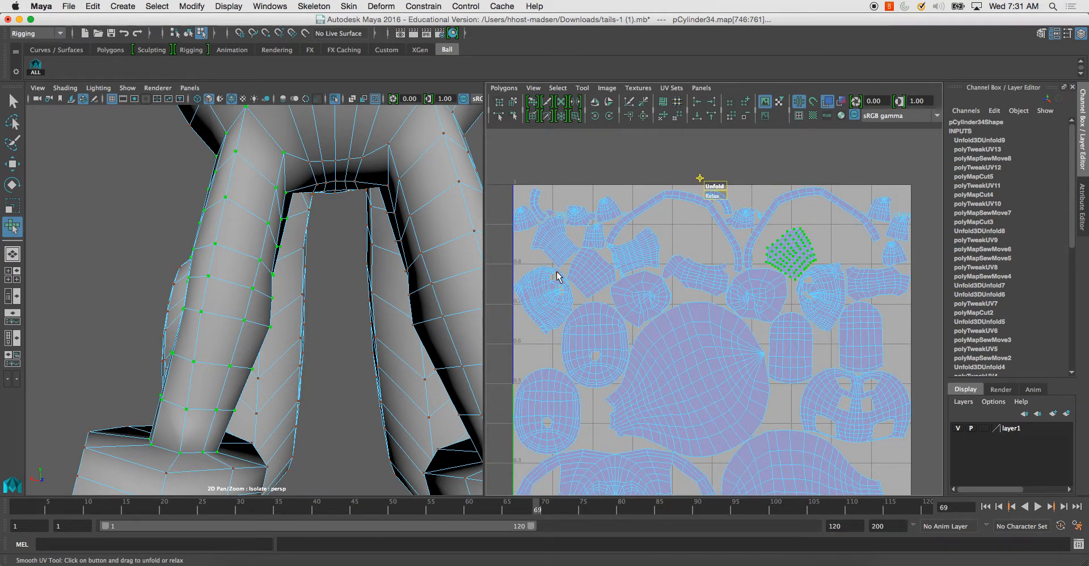
alt+middle_drag(639, 322, 697, 267)
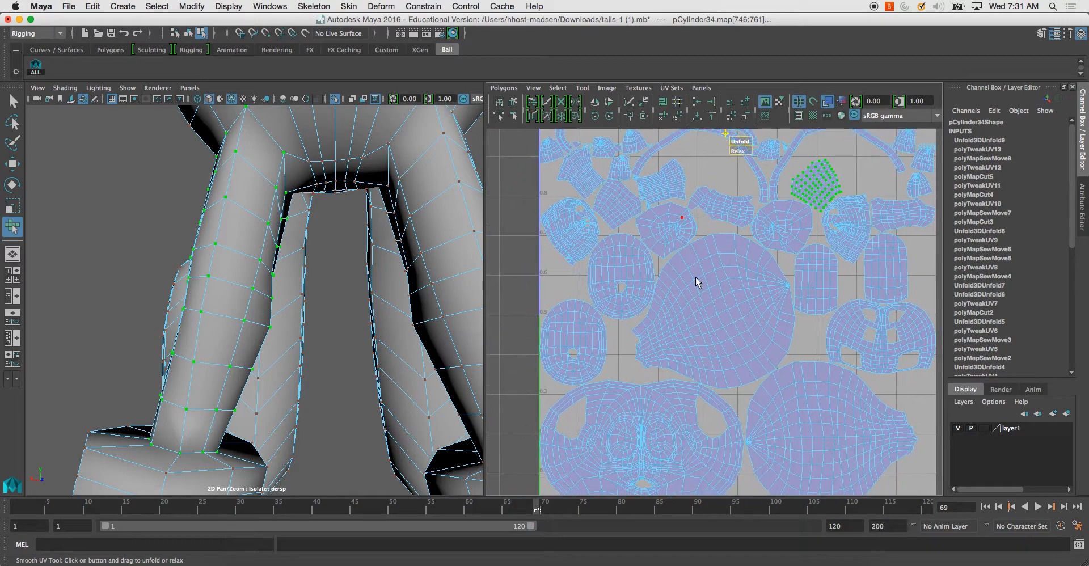
alt+right_drag(698, 267, 675, 256)
alt+middle_drag(675, 256, 673, 229)
alt+right_drag(673, 228, 702, 311)
alt+middle_drag(702, 311, 662, 350)
alt+right_drag(690, 225, 697, 283)
alt+middle_drag(697, 283, 665, 350)
alt+right_drag(665, 350, 725, 311)
alt+middle_drag(683, 226, 809, 301)
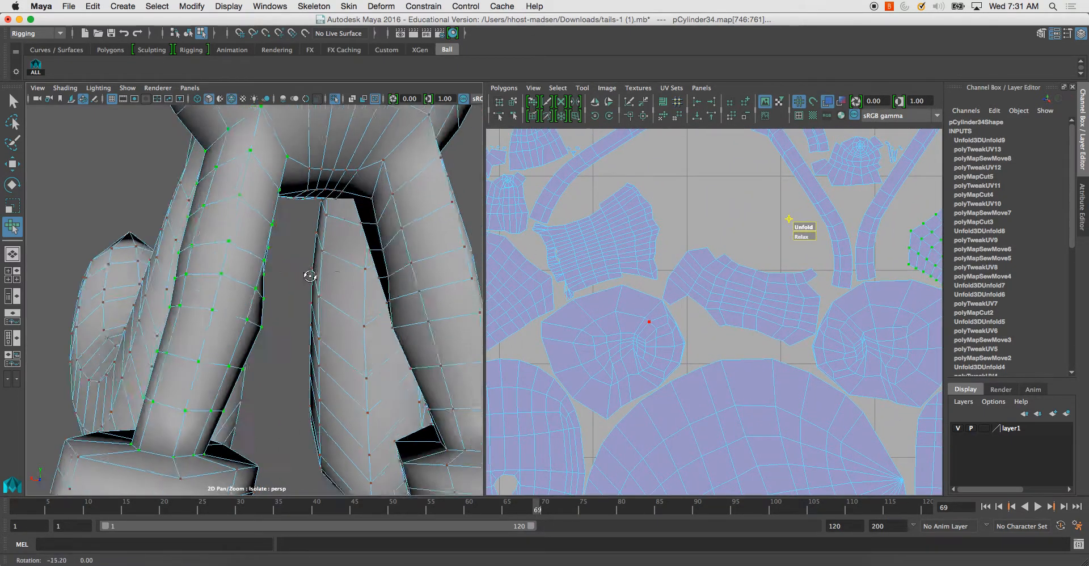
key(f)
click(270, 290)
alt+right_drag(269, 221, 278, 173)
alt+right_drag(611, 249, 581, 192)
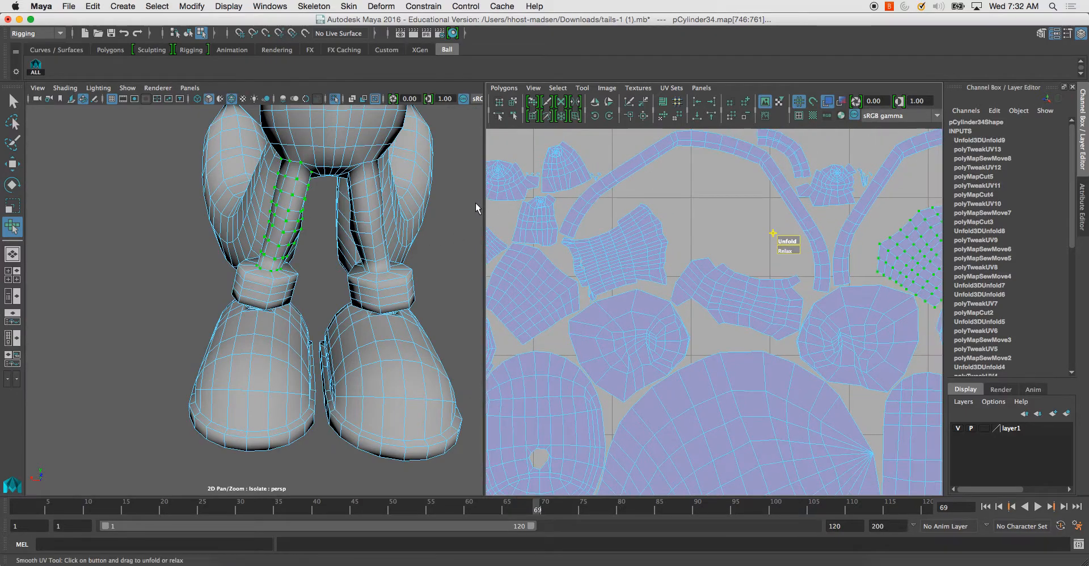
alt+right_drag(610, 270, 660, 307)
alt+middle_drag(557, 233, 641, 258)
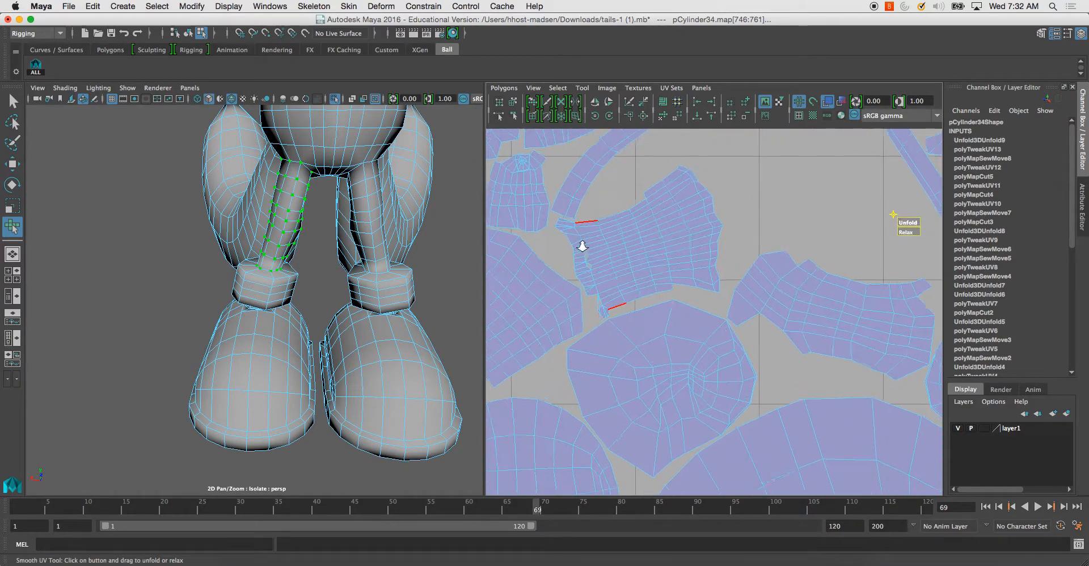
alt+right_drag(591, 236, 617, 235)
alt+middle_drag(584, 242, 675, 250)
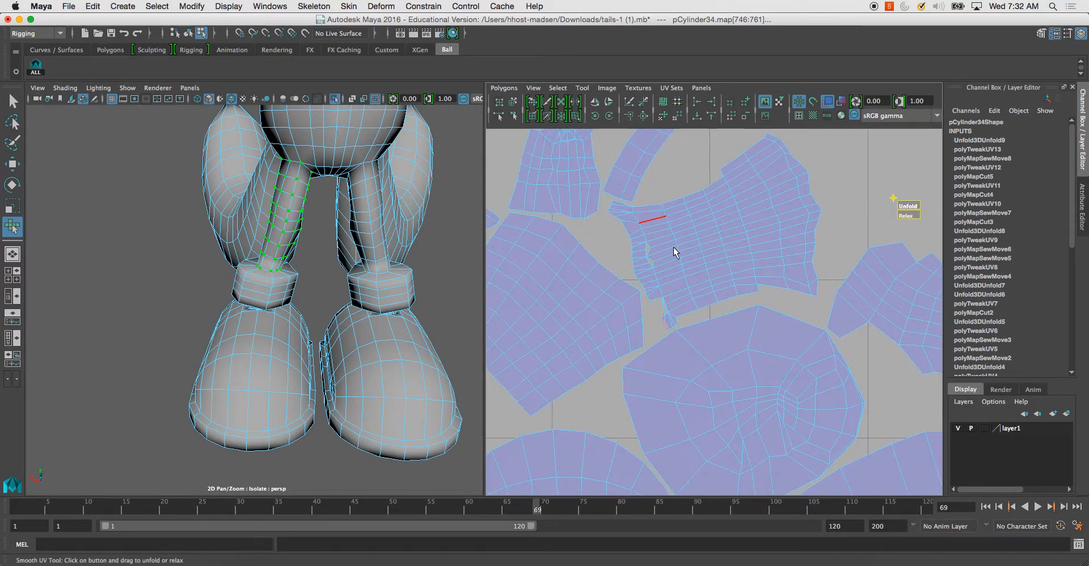
alt+drag(367, 271, 301, 224)
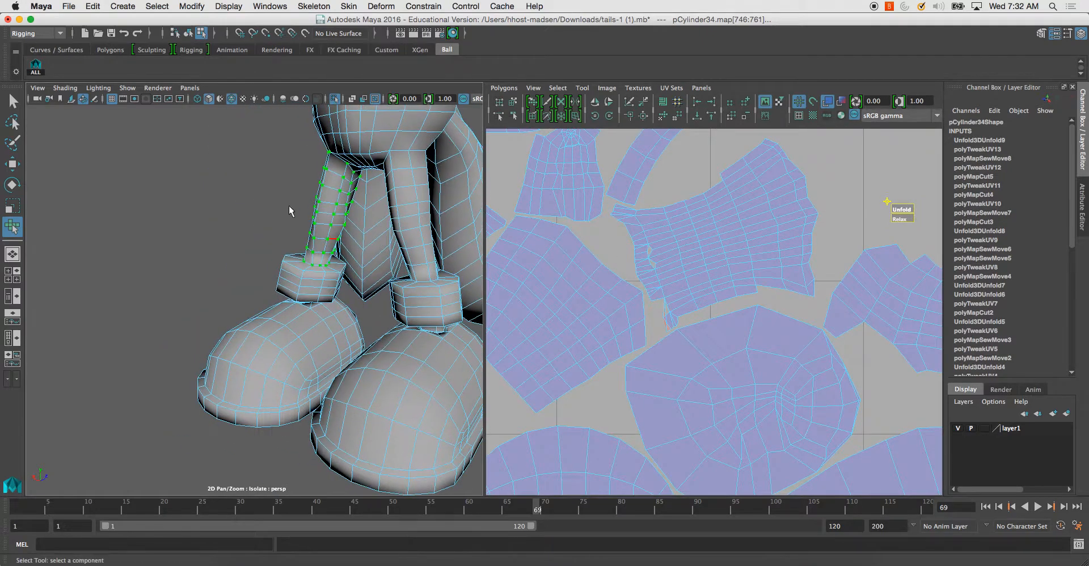
alt+right_drag(623, 226, 600, 211)
alt+right_drag(701, 264, 644, 222)
alt+middle_drag(664, 366, 645, 248)
alt+right_drag(646, 247, 635, 238)
alt+middle_drag(629, 205, 642, 275)
Select the ankle cuff's irregular shell in the packed layout with the Move UV Shell Tool.
click(584, 208)
click(514, 103)
click(562, 221)
alt+middle_drag(677, 315, 729, 294)
alt+right_drag(730, 294, 683, 253)
alt+middle_drag(791, 294, 672, 270)
click(751, 267)
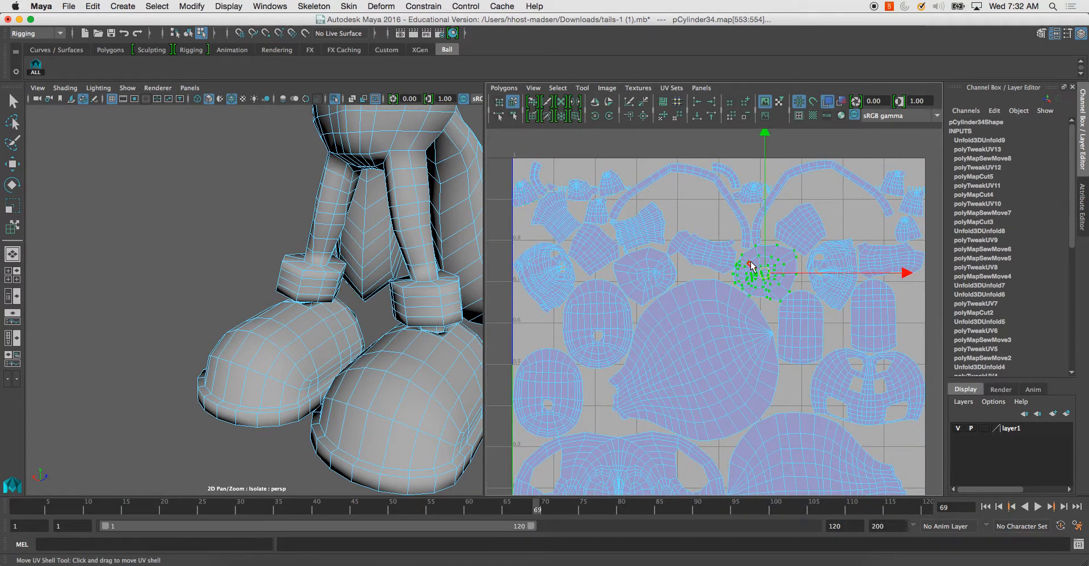
click(707, 258)
Select the vertical edges running down the ankle cuff's side and across its upper rim, and cut their UVs.
alt+drag(265, 291, 363, 284)
alt+right_drag(295, 284, 368, 283)
alt+middle_drag(369, 284, 300, 341)
alt+drag(363, 274, 411, 278)
alt+right_drag(331, 243, 352, 275)
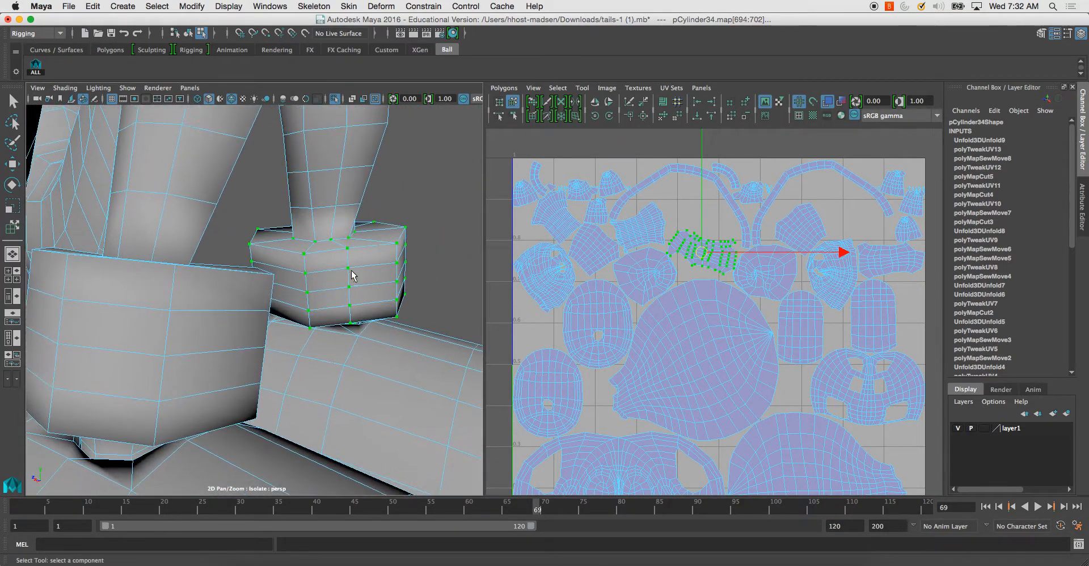
mouse_move(300, 275)
alt+mouse_down()
mouse_move(323, 289)
mouse_move(311, 258)
mouse_move(295, 255)
alt+mouse_up()
right_drag(313, 273, 312, 244)
alt+drag(322, 368, 319, 335)
alt+middle_drag(319, 334, 307, 309)
alt+right_drag(307, 313, 250, 339)
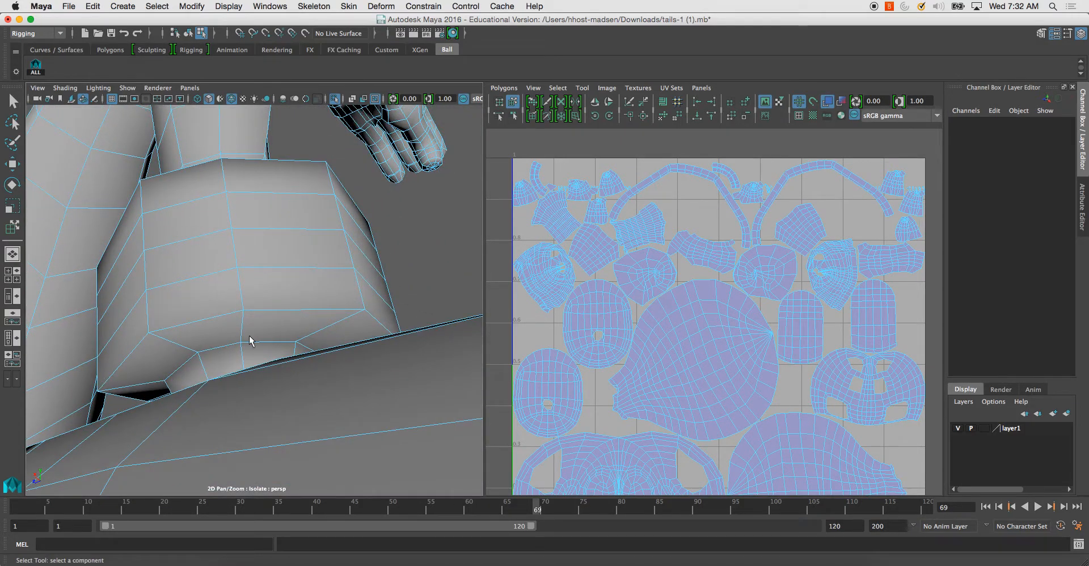
click(173, 343)
alt+drag(177, 272, 177, 327)
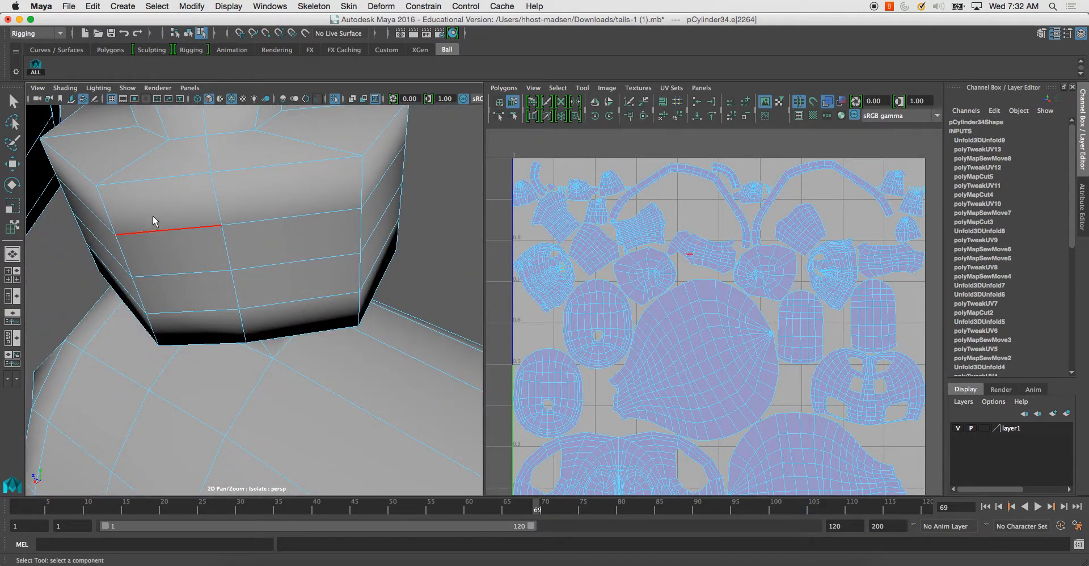
shift+click(147, 163)
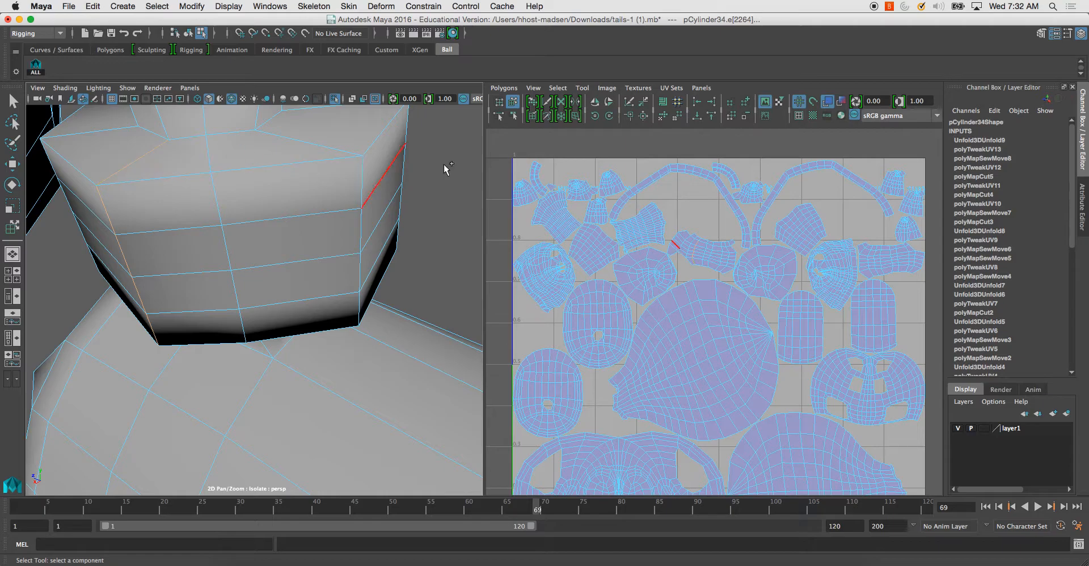
click(503, 88)
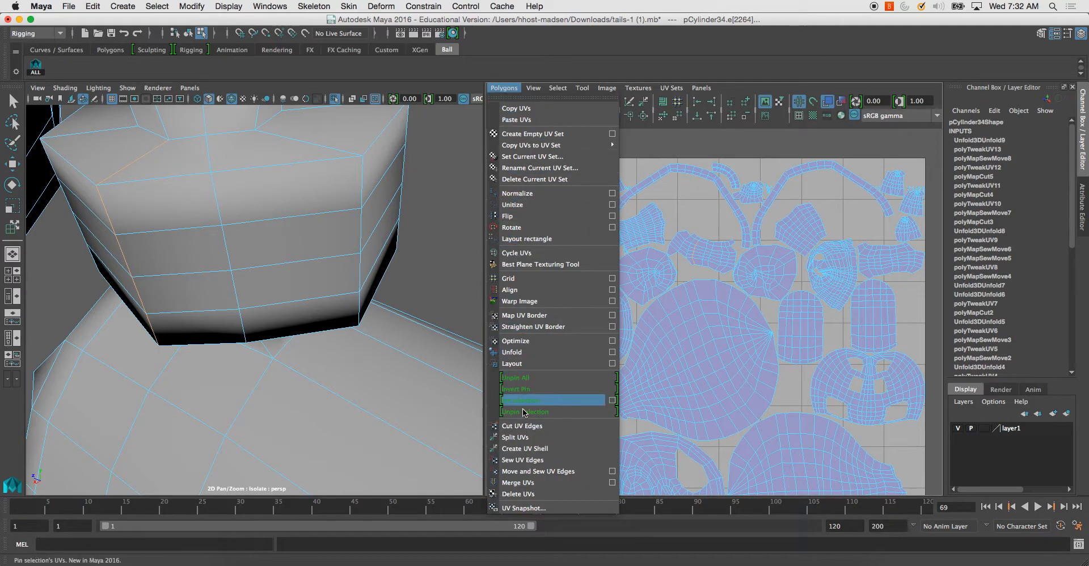
click(527, 434)
Select the ankle cuff's shell and move it to the empty area above the UV square.
alt+right_drag(668, 311, 832, 415)
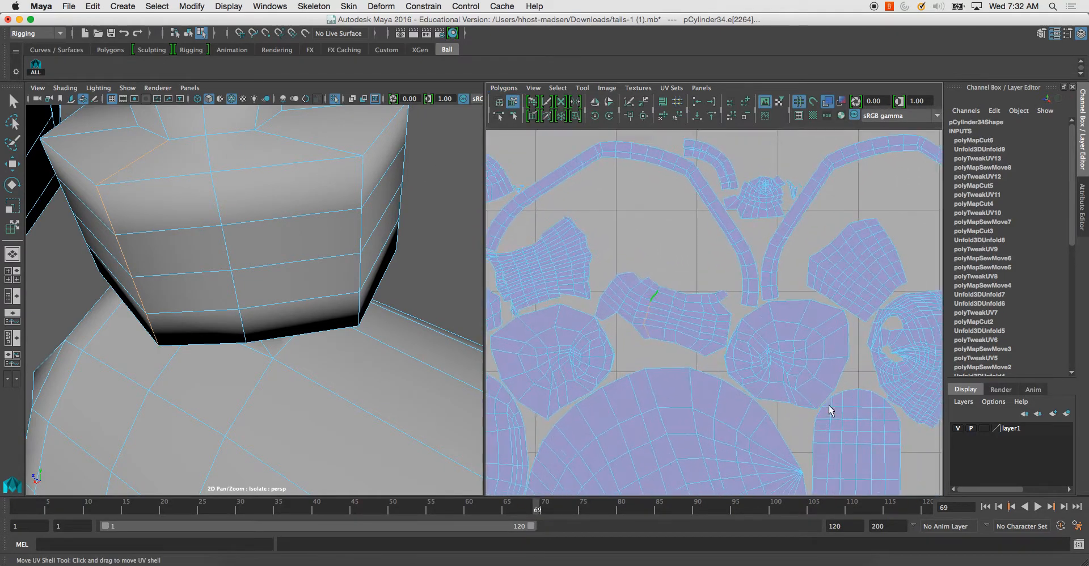
click(514, 116)
alt+right_drag(646, 311, 652, 255)
click(637, 298)
alt+right_drag(637, 296, 638, 243)
drag(689, 314, 695, 160)
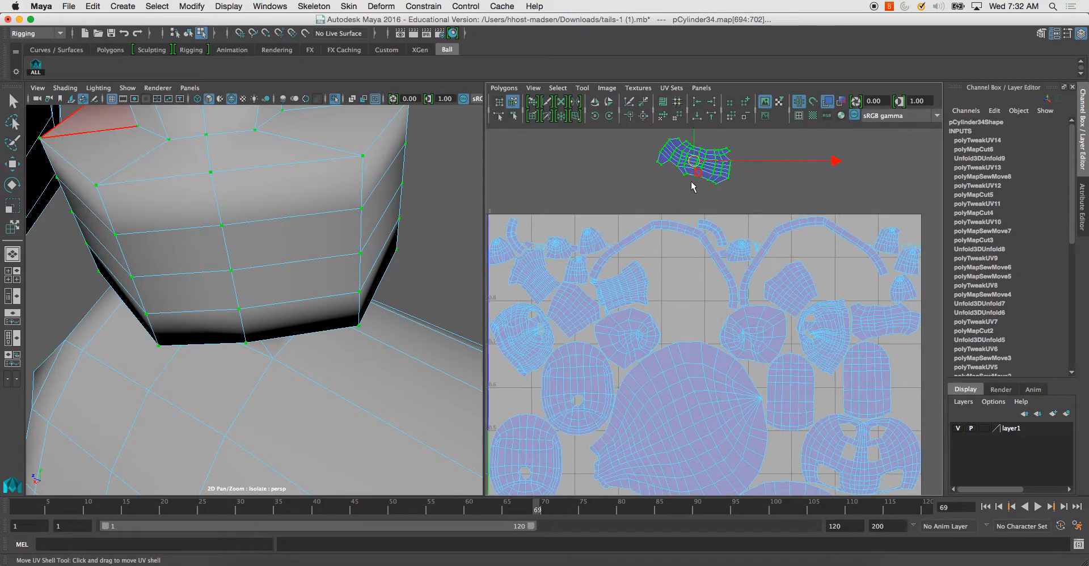
alt+middle_drag(695, 160, 698, 252)
alt+right_drag(698, 252, 713, 278)
alt+middle_drag(663, 215, 707, 297)
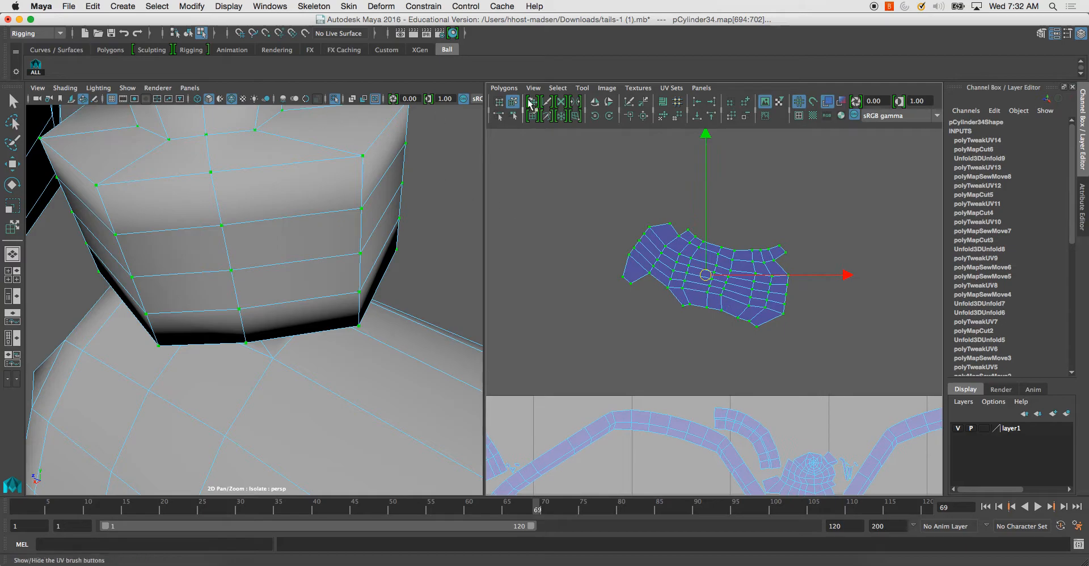
Unfold the ankle cuff's shell with the Smooth UV Tool.
click(583, 88)
click(607, 149)
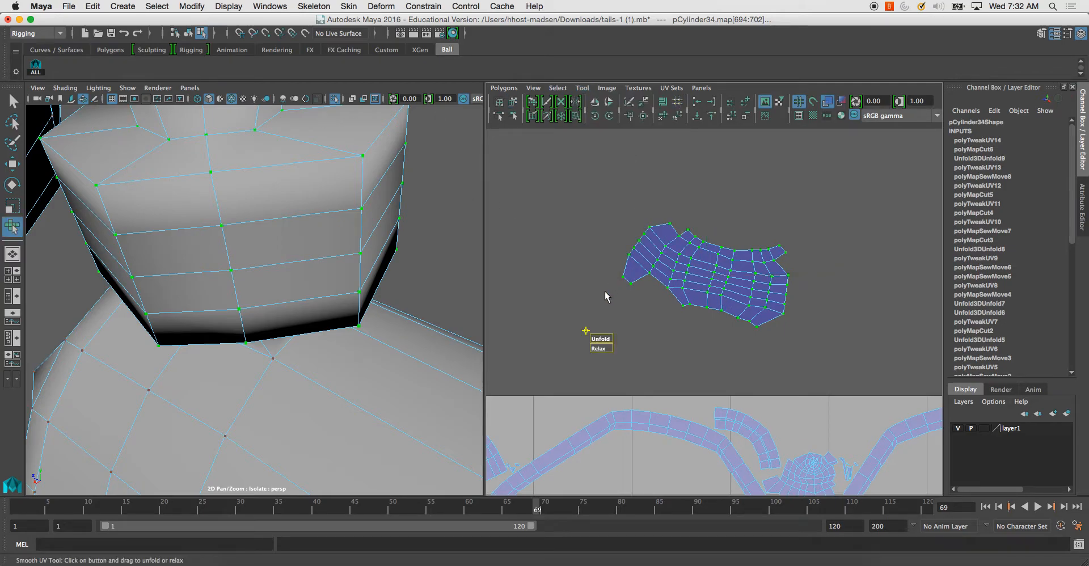
drag(601, 338, 935, 341)
Cut the UVs of the short vertical edge beneath the ankle cuff and move the detached shell piece clear of the main one.
right_drag(244, 193, 243, 161)
alt+drag(231, 195, 202, 112)
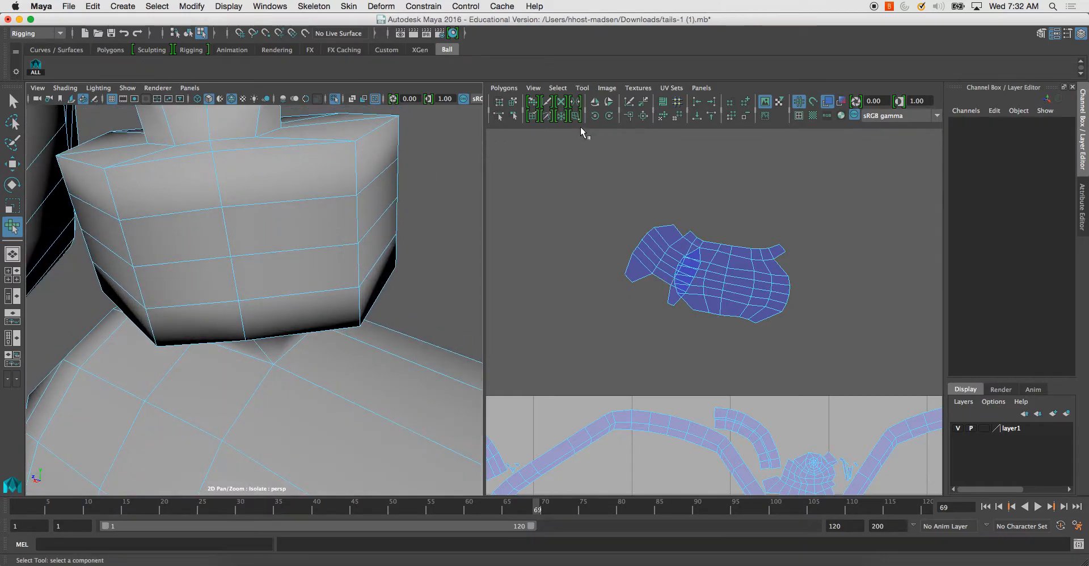
click(512, 102)
click(715, 279)
alt+drag(299, 260, 223, 263)
click(224, 263)
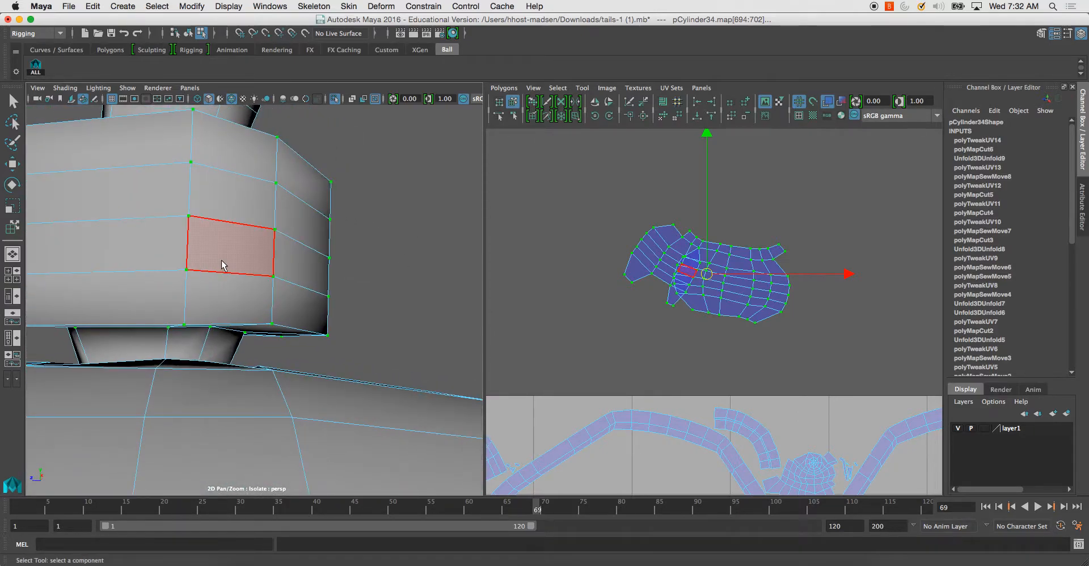
click(167, 347)
click(166, 347)
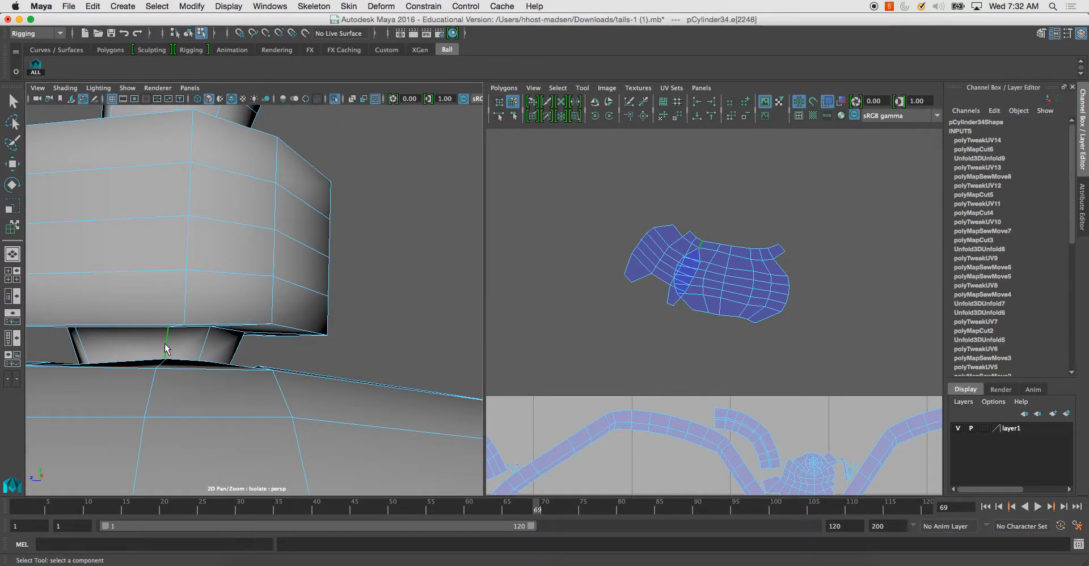
click(503, 88)
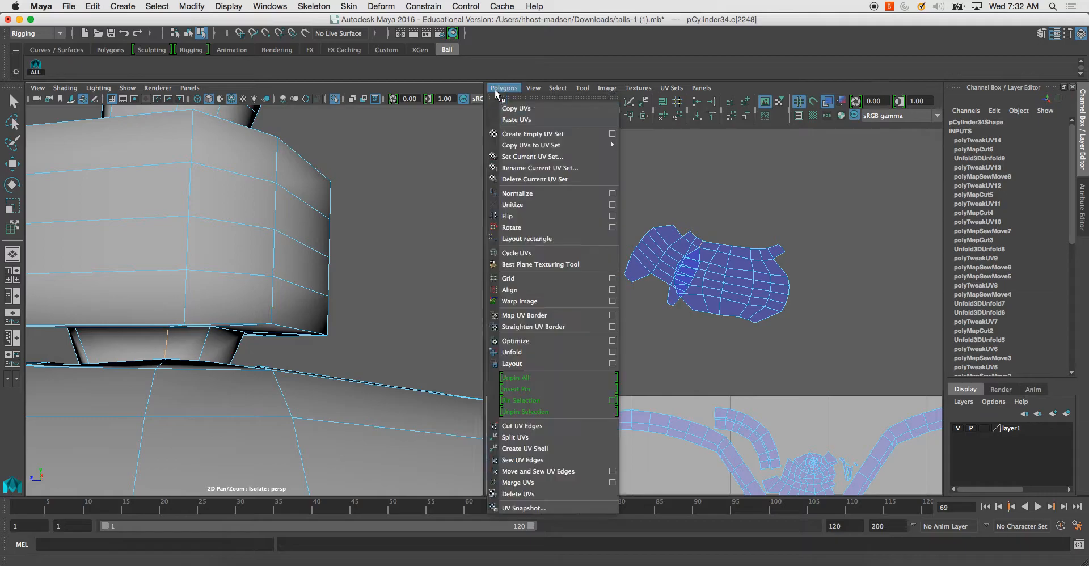
click(542, 410)
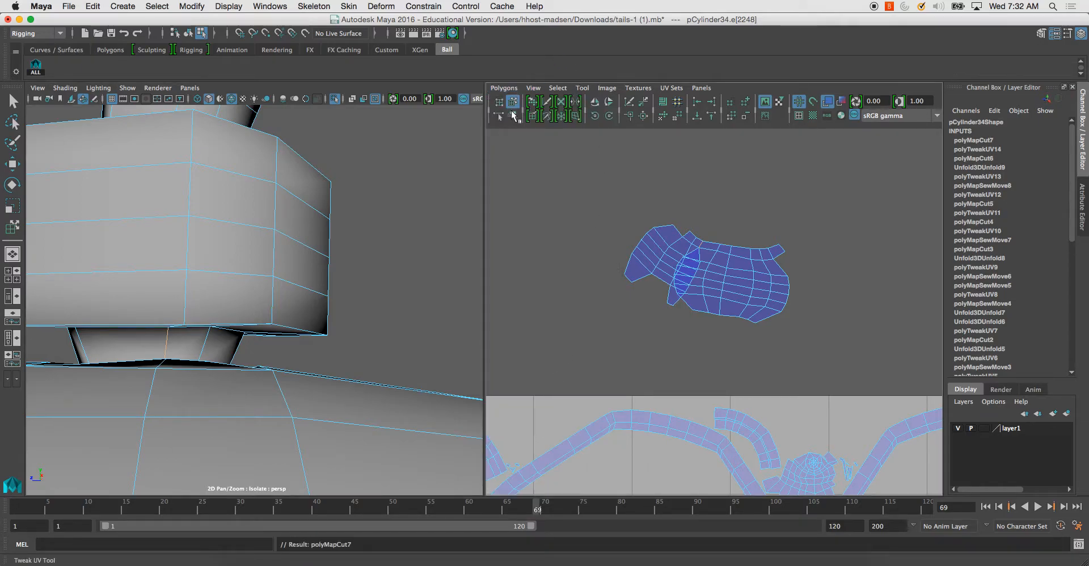
click(679, 260)
drag(678, 259, 860, 292)
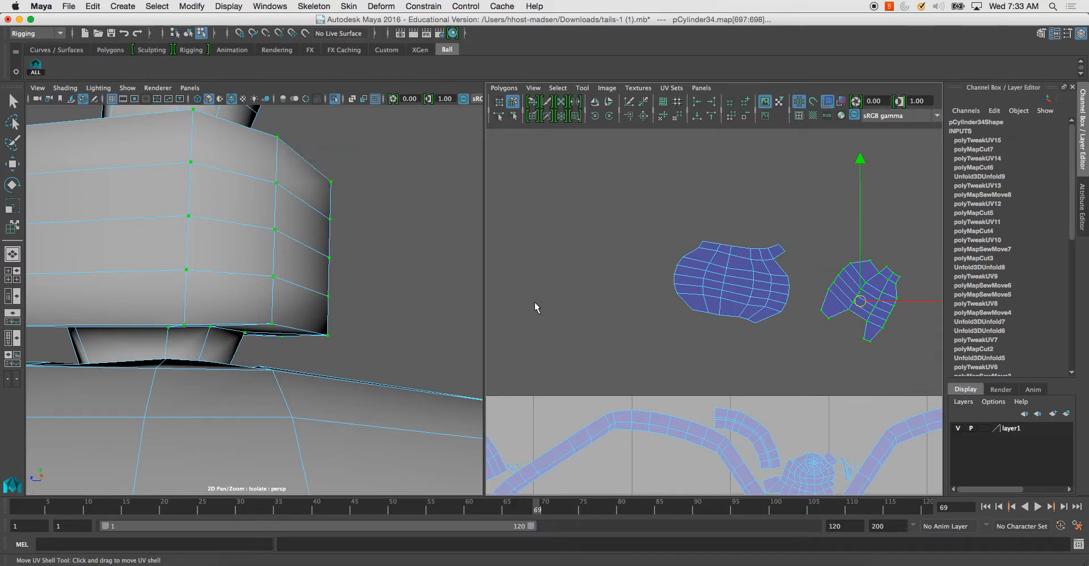
key(q)
alt+drag(226, 248, 221, 290)
click(216, 299)
right_drag(216, 299, 216, 320)
click(182, 303)
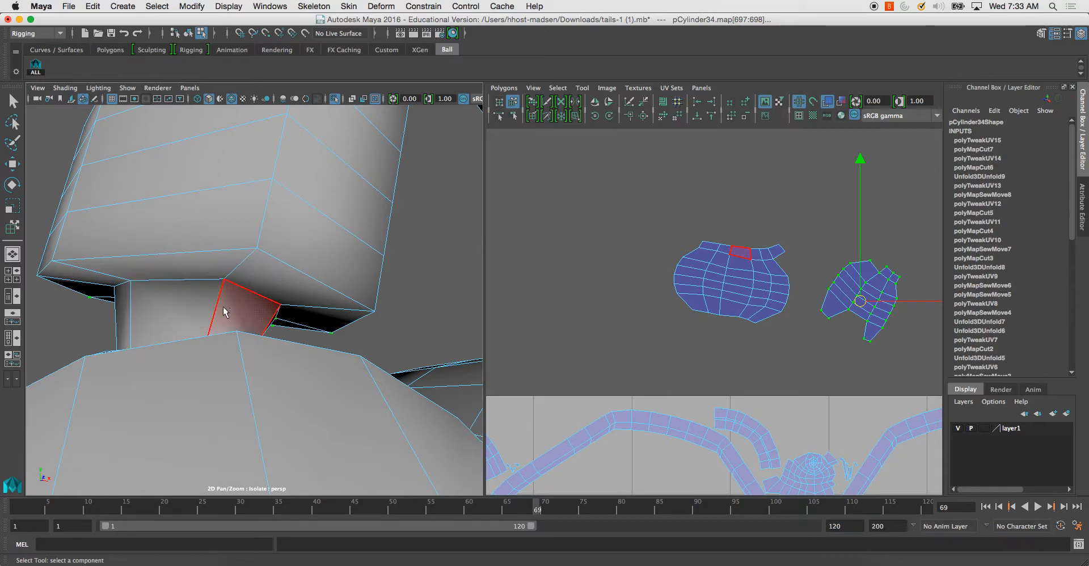
click(237, 310)
double_click(186, 306)
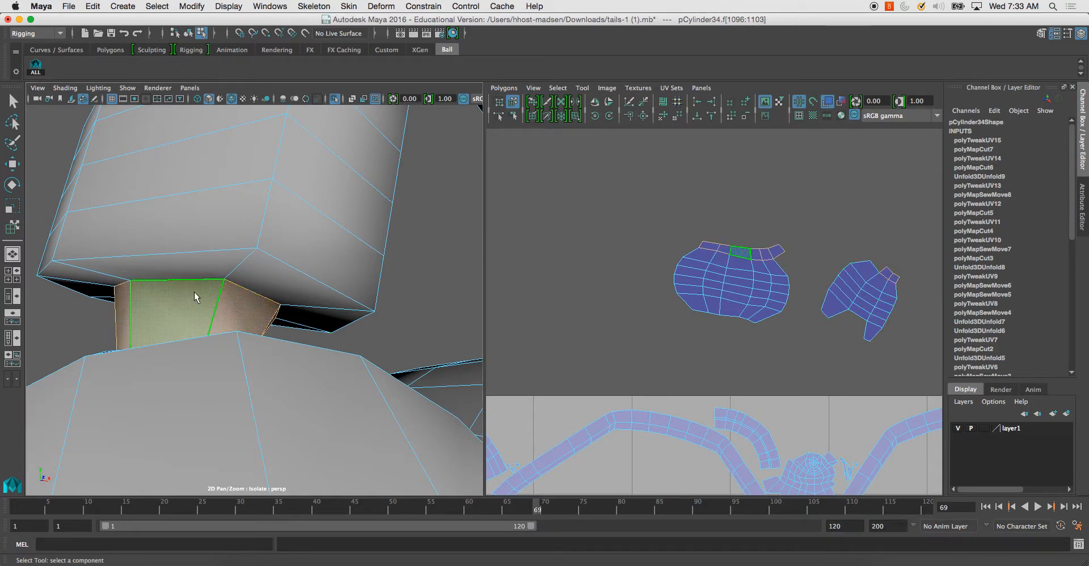
shift+double_click(192, 266)
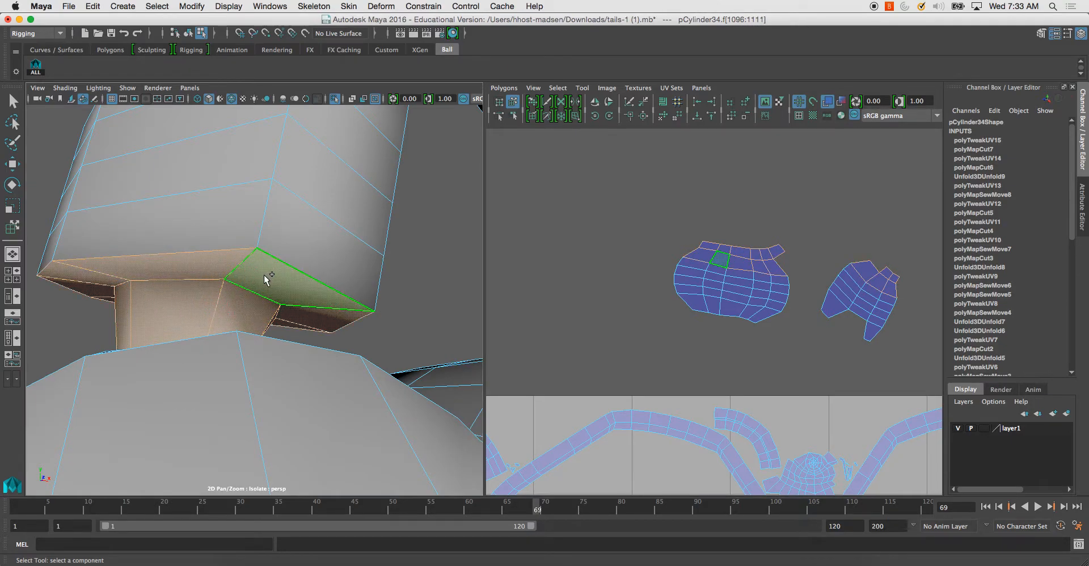
shift+double_click(296, 236)
alt+drag(296, 235, 147, 320)
shift+click(148, 321)
shift+double_click(271, 360)
shift+click(271, 313)
key(super+z)
key(super+z)
shift+click(282, 315)
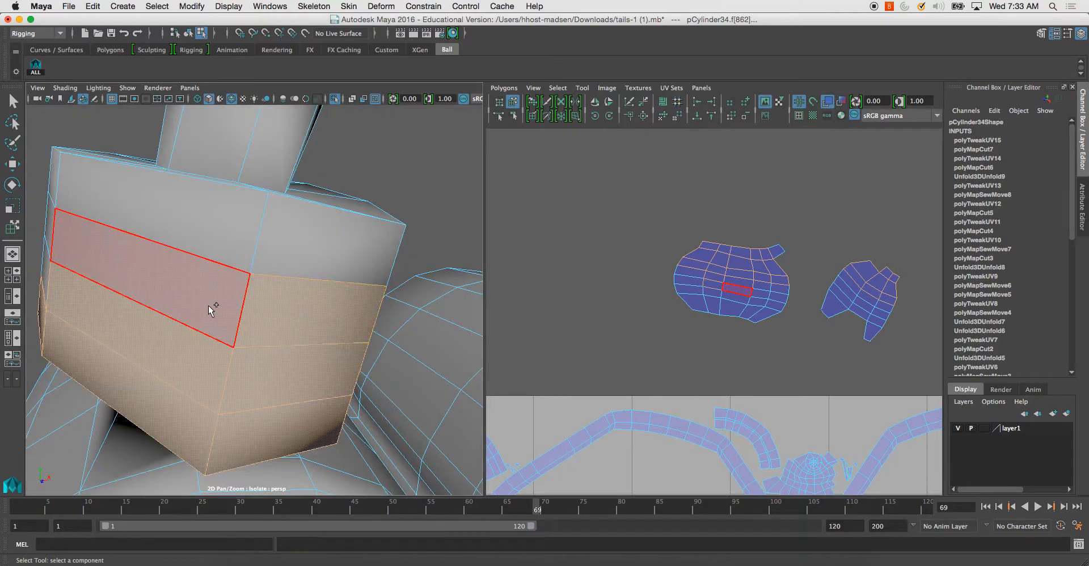
alt+drag(277, 242, 80, 286)
shift+click(240, 277)
shift+double_click(198, 270)
mouse_move(227, 285)
alt+mouse_down()
mouse_move(98, 264)
mouse_move(219, 273)
alt+mouse_up()
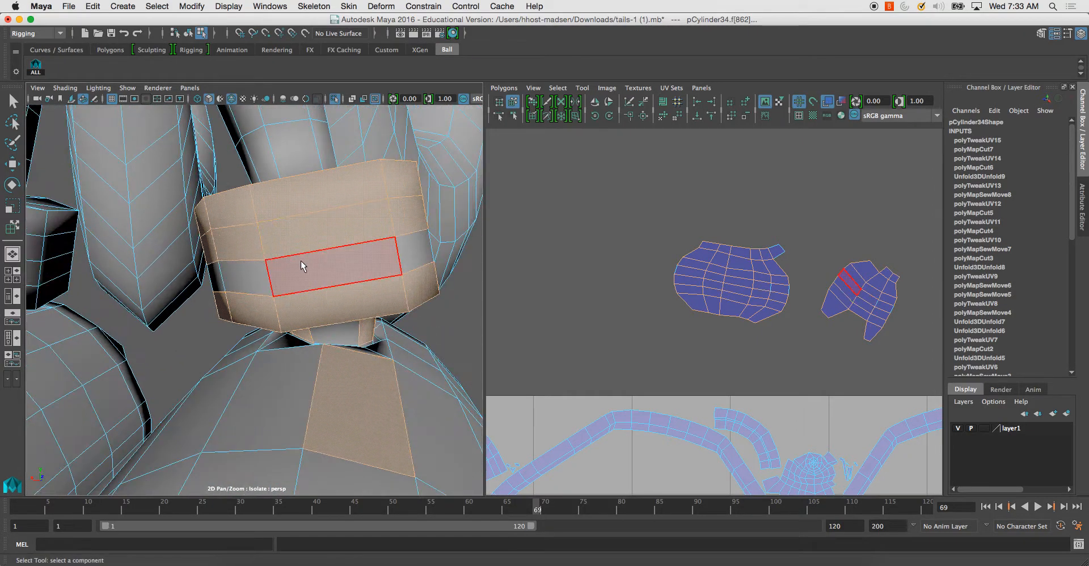
click(301, 260)
Select the face ring around the narrow neck below the ankle cuff and add the cuff's underside ring.
alt+drag(380, 251, 270, 259)
scroll(339, 322, up, 5)
scroll(340, 323, down, 3)
scroll(341, 329, down, 3)
alt+drag(319, 317, 258, 323)
double_click(187, 291)
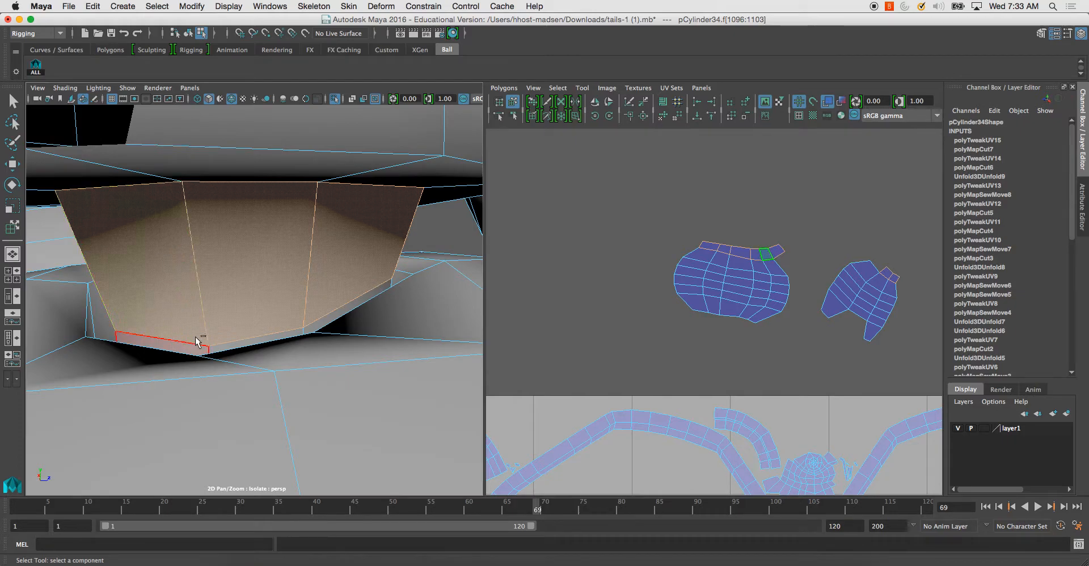
mouse_move(302, 264)
alt+mouse_down()
mouse_move(297, 244)
mouse_move(298, 253)
alt+mouse_up()
scroll(267, 293, up, 5)
alt+drag(271, 298, 246, 214)
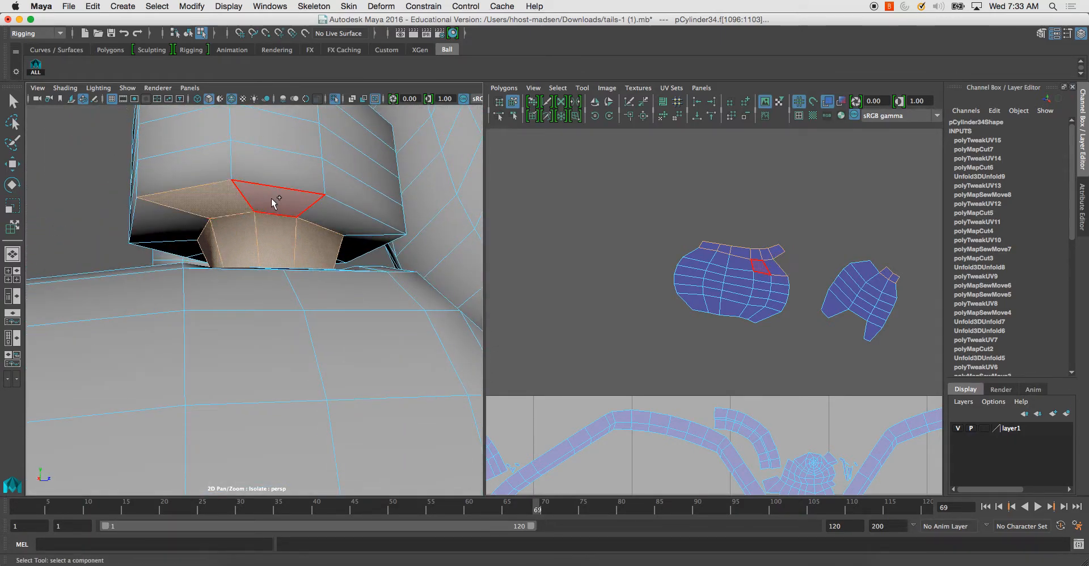
shift+double_click(271, 199)
Add the ankle cuff's remaining side and top face rings to the selection.
shift+click(267, 171)
shift+double_click(212, 165)
shift+click(255, 138)
shift+double_click(223, 139)
alt+drag(246, 152, 262, 185)
scroll(263, 185, down, 4)
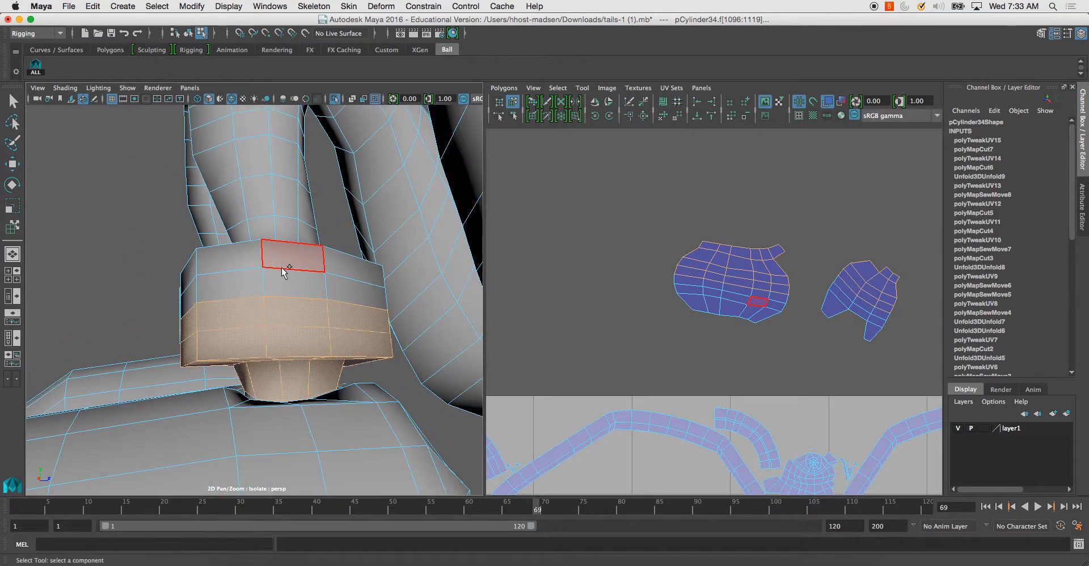
shift+double_click(242, 283)
shift+double_click(277, 260)
alt+drag(277, 260, 295, 329)
shift+double_click(277, 316)
Apply a cylindrical UV projection to the selected cuff faces and set its Rotate Y to -90.
scroll(365, 301, down, 5)
scroll(280, 359, up, 3)
key(space)
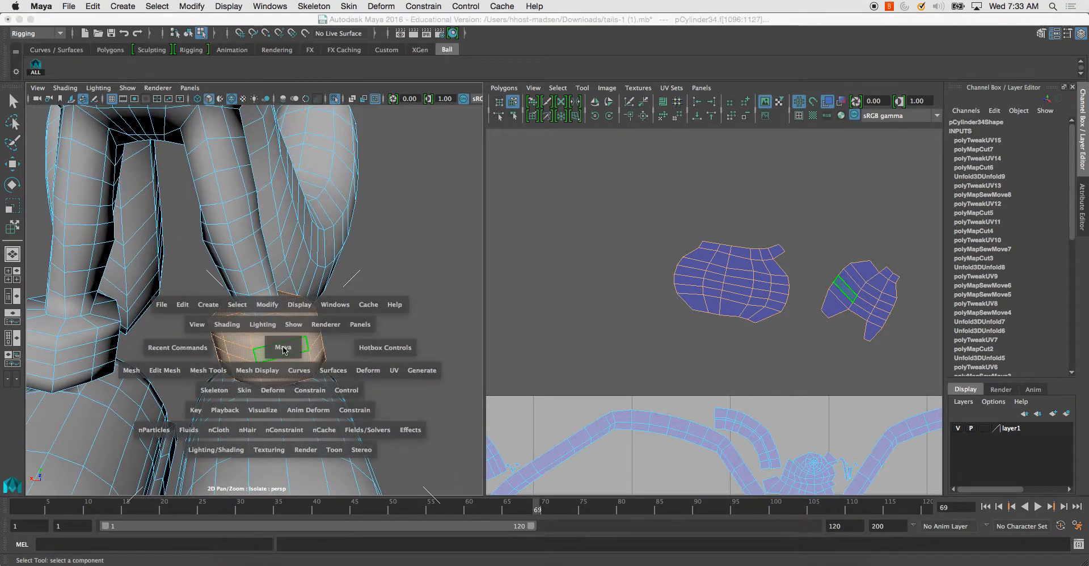
click(394, 370)
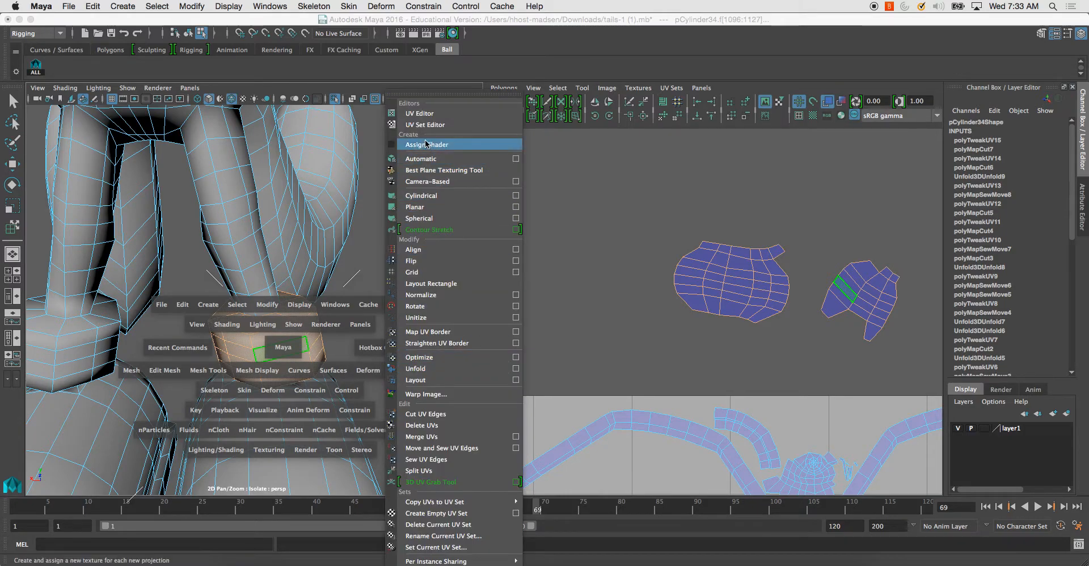
click(432, 195)
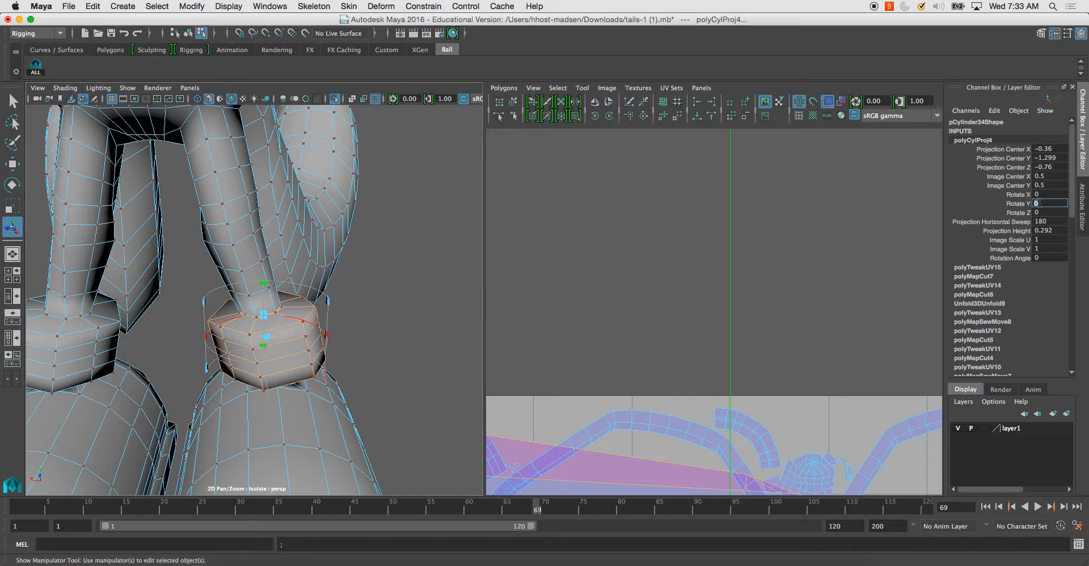
key(Return)
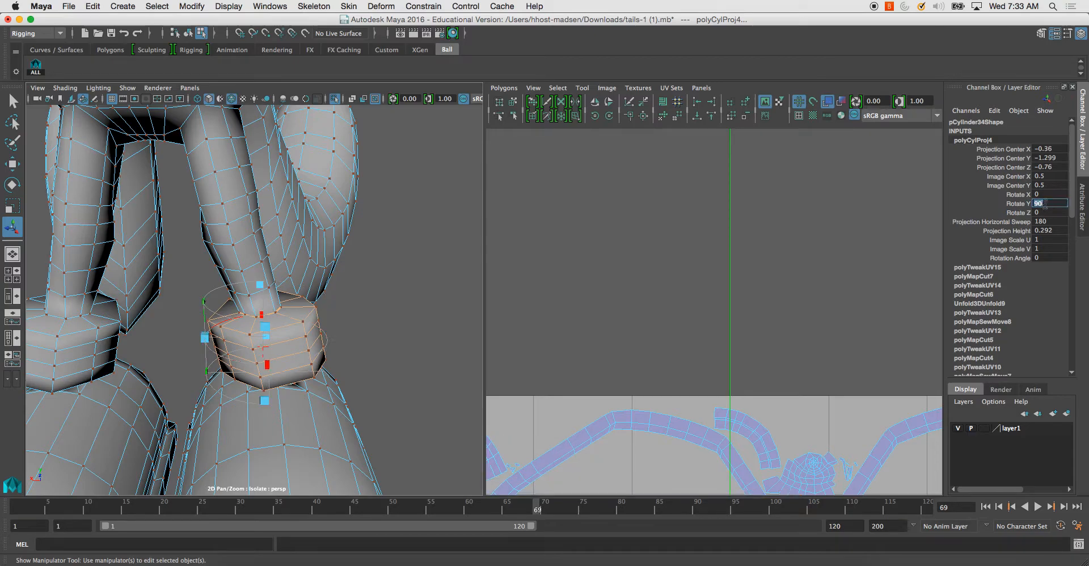
key(Return)
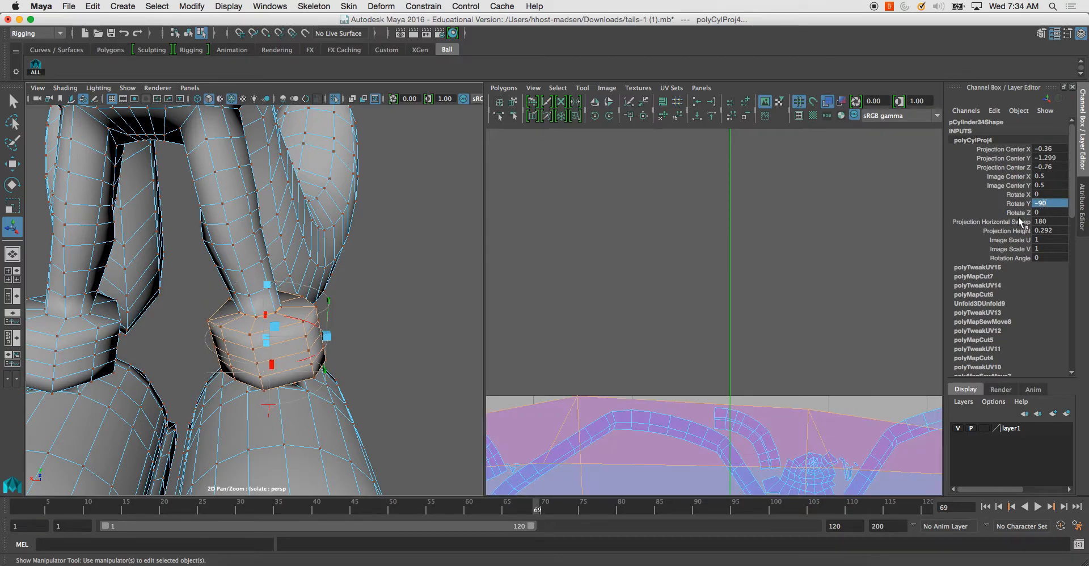
Move the projected cuff shell into the empty area above the UV square with the Move UV Shell Tool.
alt+middle_drag(770, 365, 780, 234)
alt+right_drag(764, 335, 607, 195)
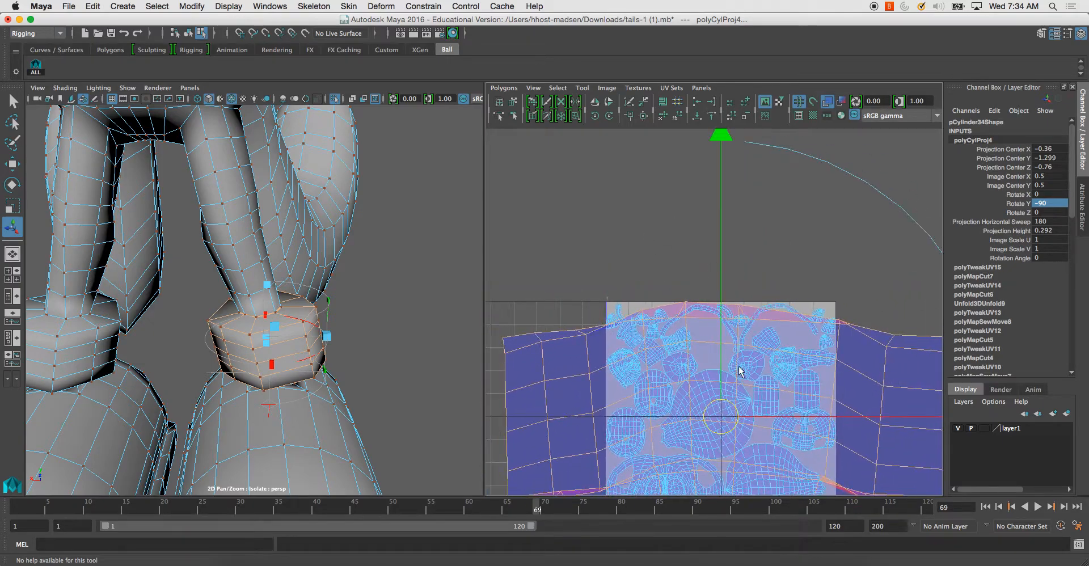
scroll(729, 353, down, 3)
click(513, 101)
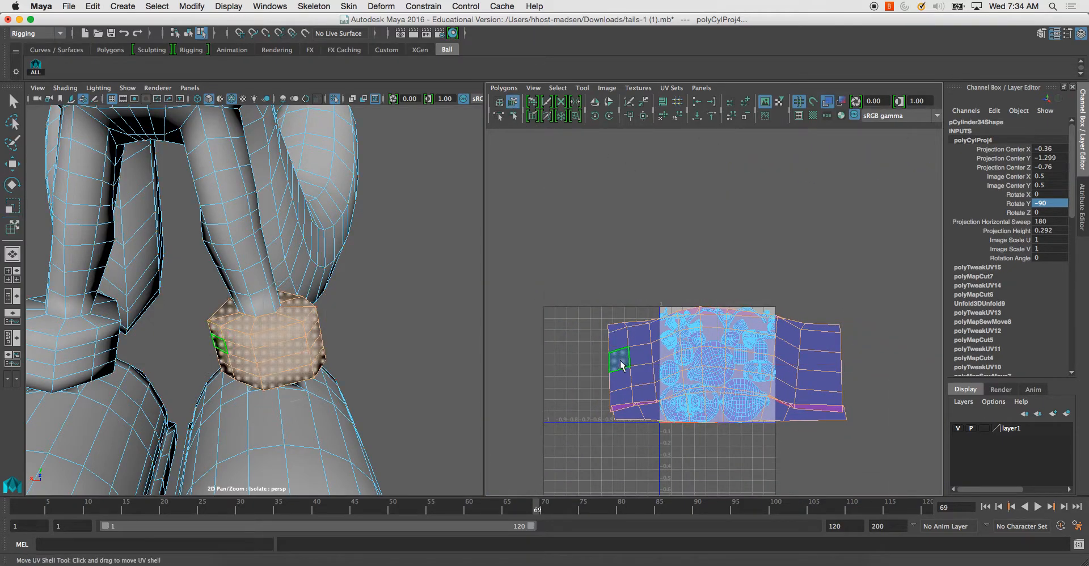
click(647, 360)
drag(726, 367, 713, 209)
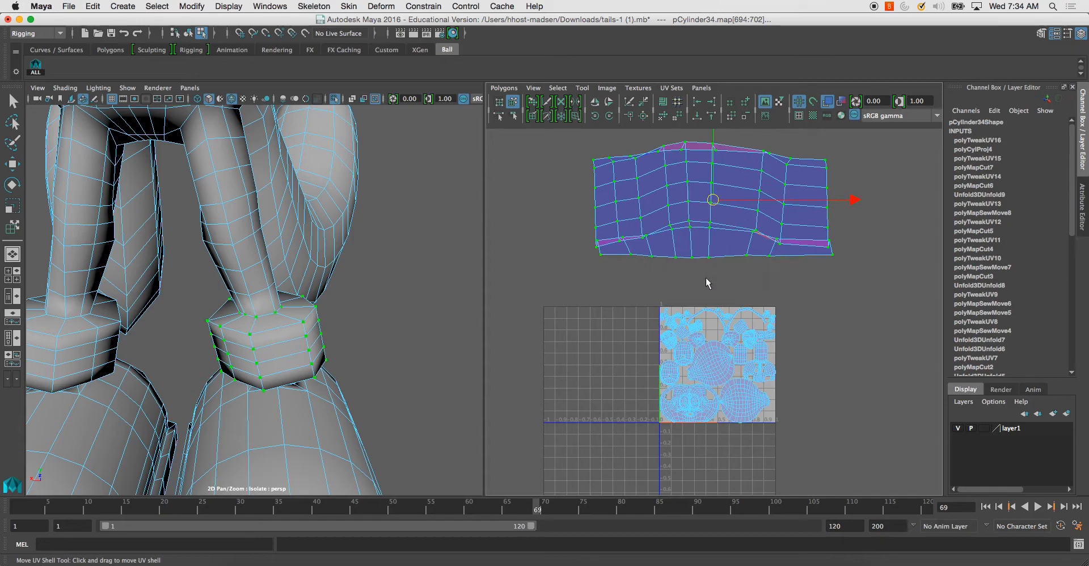
Unfold the projected cuff shell with the Smooth UV Tool.
alt+middle_drag(712, 284, 707, 307)
click(604, 89)
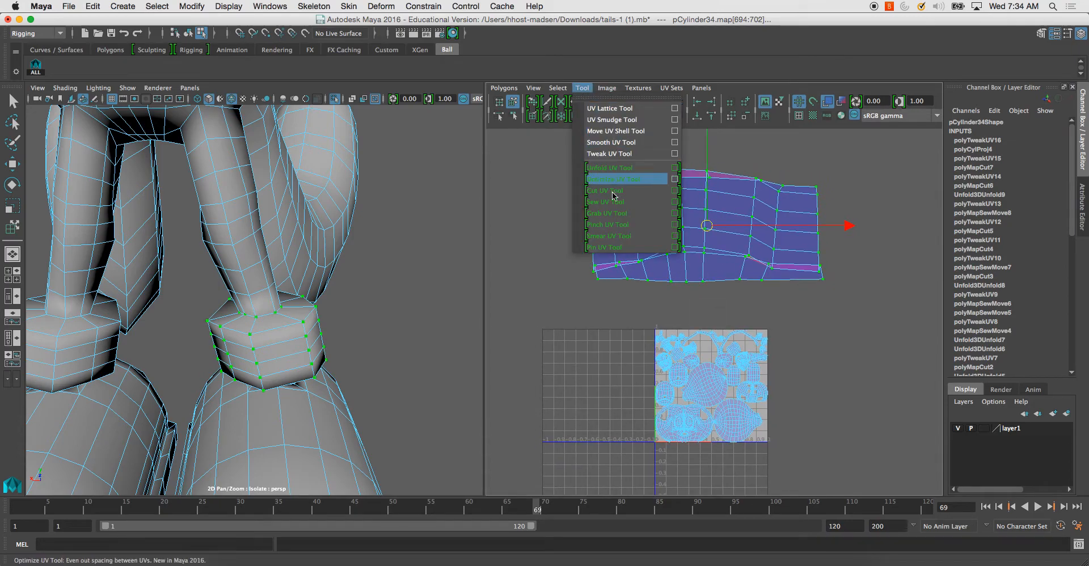
click(618, 149)
drag(583, 283, 706, 280)
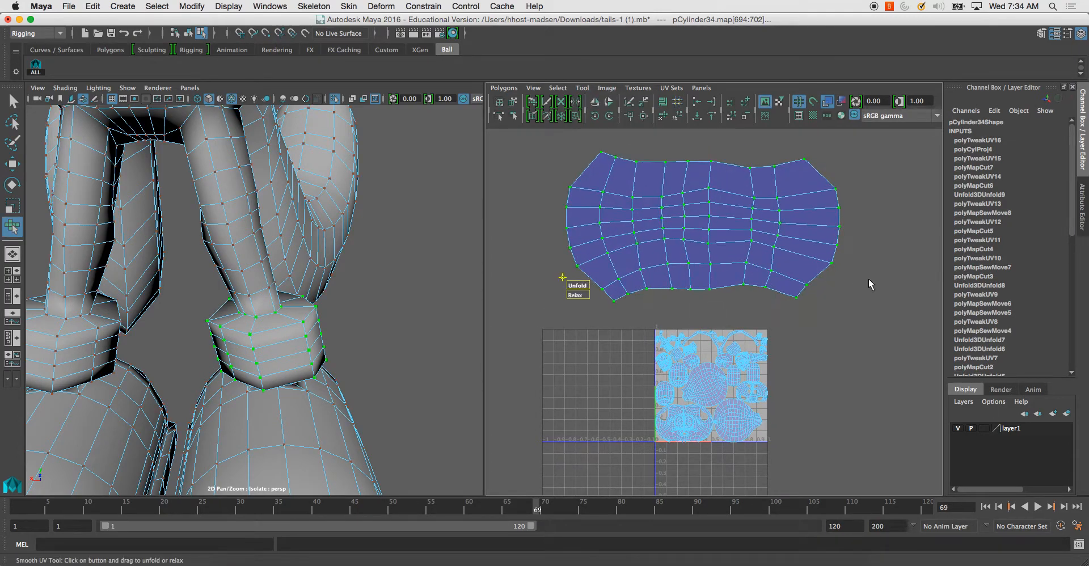
Check on the model where the unfolded cuff's vertical seam runs.
alt+drag(277, 295, 358, 284)
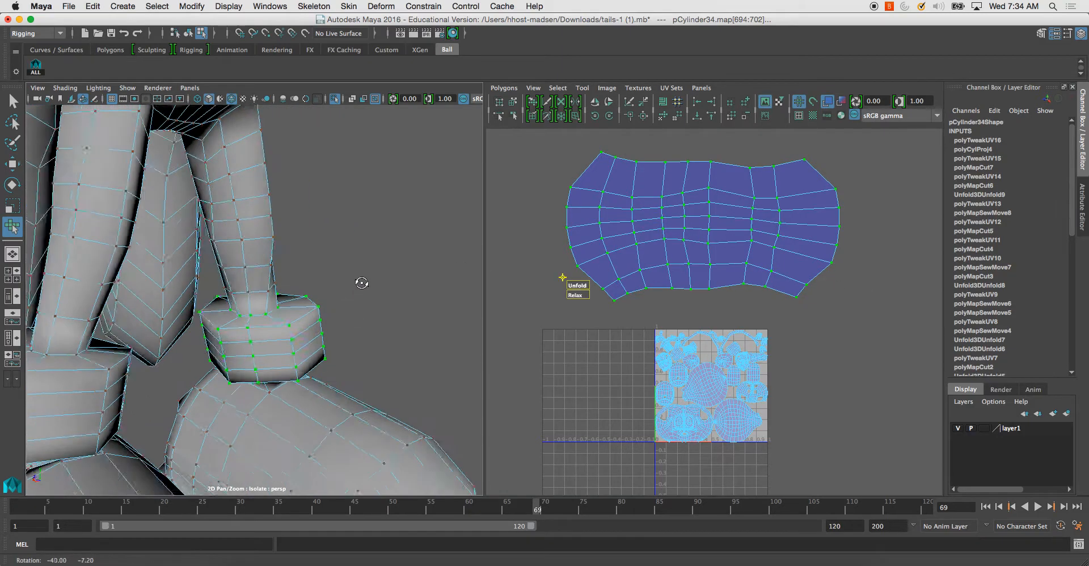
alt+right_drag(358, 284, 301, 360)
right_drag(229, 353, 229, 323)
click(225, 352)
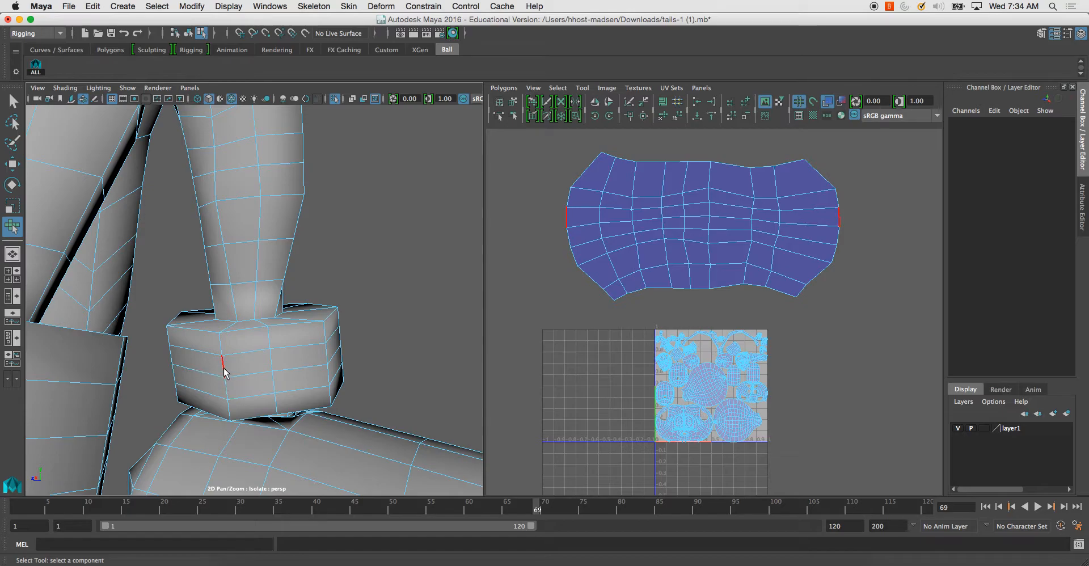
Select the top face ring and the uppermost side ring of the opposite leg's ankle cuff.
alt+right_drag(343, 376, 281, 332)
alt+drag(280, 331, 80, 321)
alt+middle_drag(79, 320, 235, 312)
right_drag(235, 288, 241, 317)
click(248, 324)
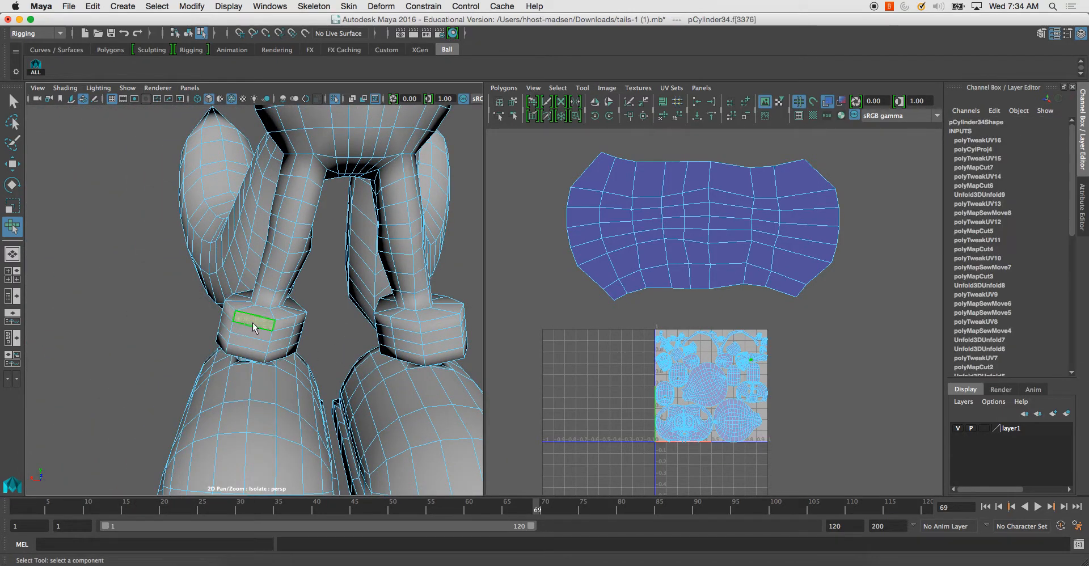
shift+double_click(282, 314)
shift+click(281, 322)
shift+double_click(265, 321)
Add the opposite cuff's remaining side, underside and neck face rings to the selection.
alt+drag(282, 309, 298, 318)
alt+right_drag(298, 318, 304, 362)
alt+right_drag(579, 313, 697, 394)
alt+middle_drag(697, 393, 604, 337)
alt+right_drag(605, 337, 799, 511)
alt+right_drag(708, 384, 781, 456)
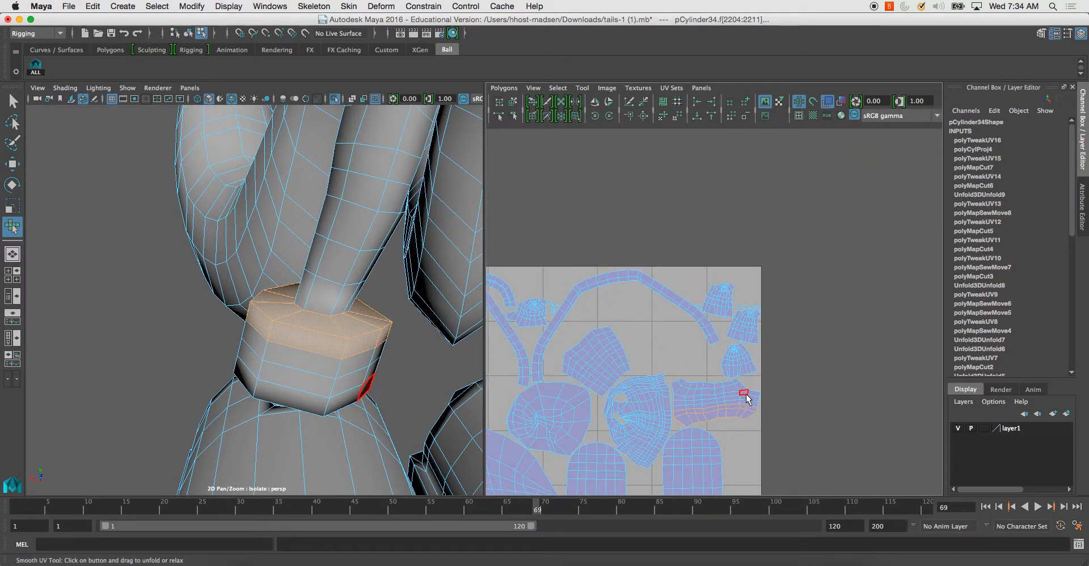
alt+drag(316, 387, 272, 375)
shift+click(295, 353)
shift+double_click(267, 347)
shift+click(272, 382)
shift+double_click(293, 388)
shift+click(271, 400)
shift+double_click(288, 400)
alt+drag(360, 343, 345, 387)
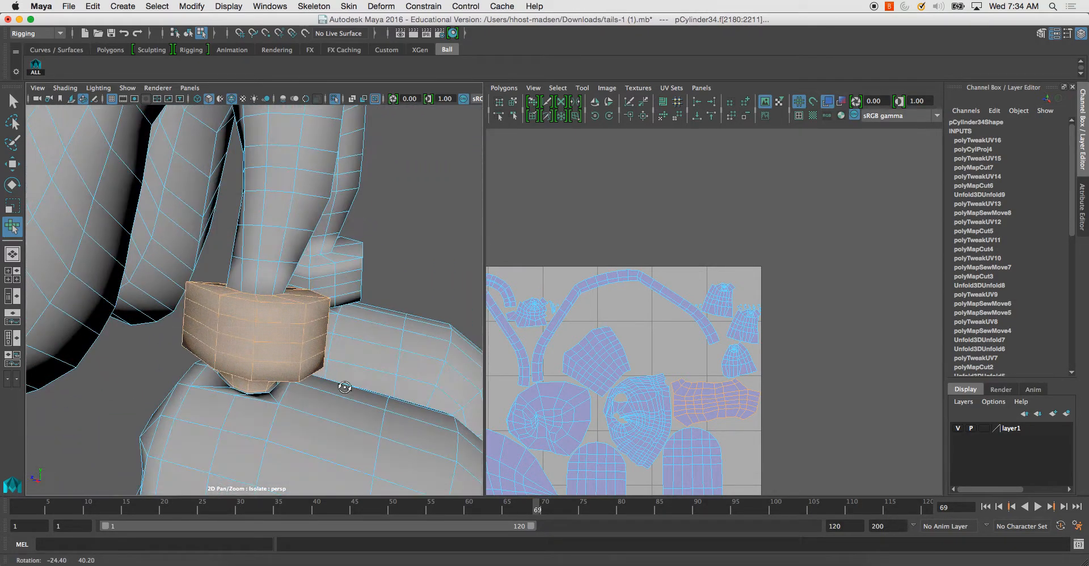
Apply a cylindrical UV projection to the opposite cuff's faces and set its Rotate Y to 90.
key(space)
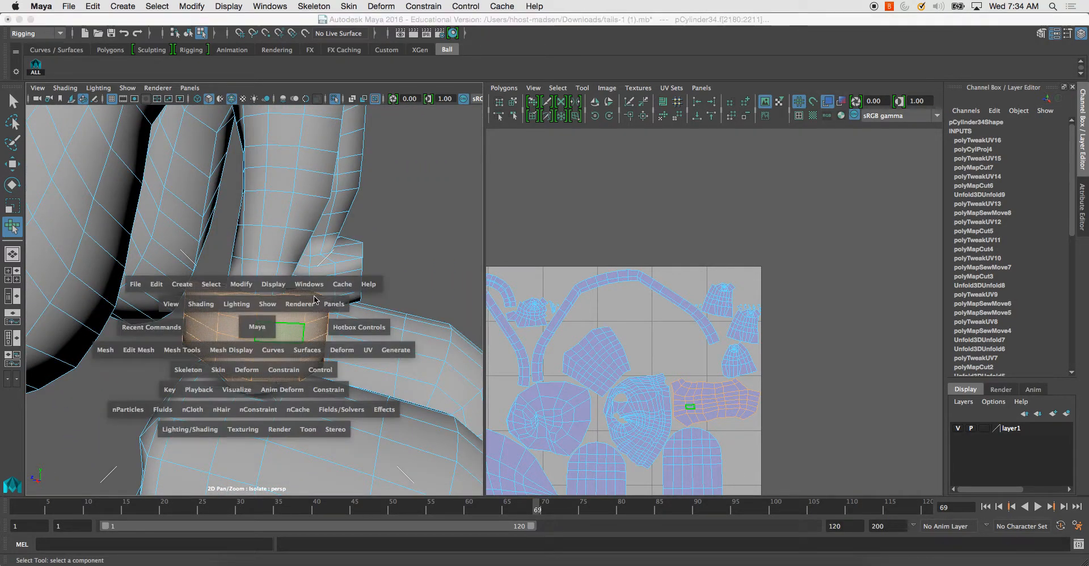
click(365, 353)
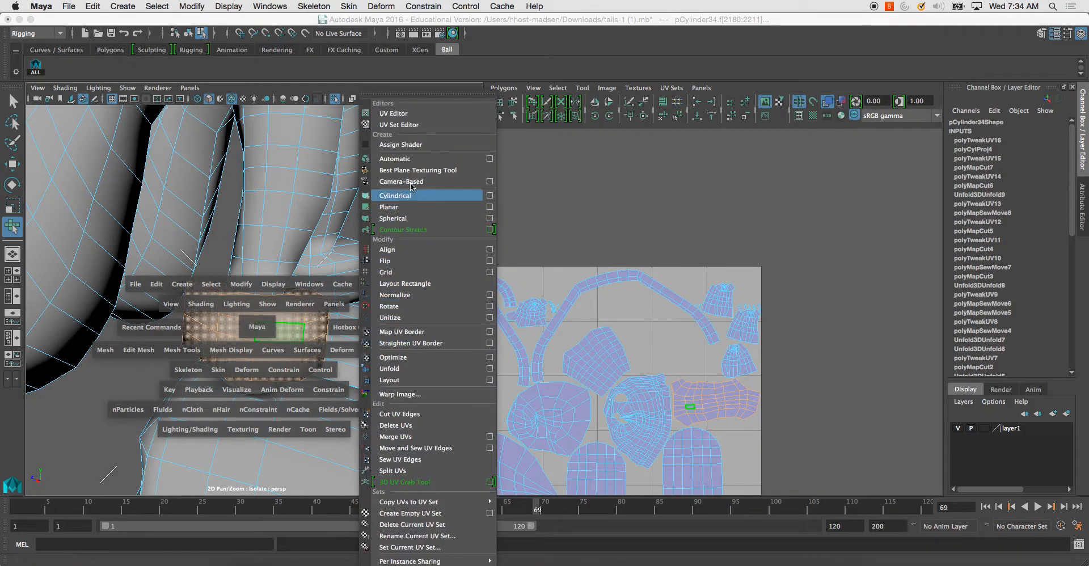
click(417, 199)
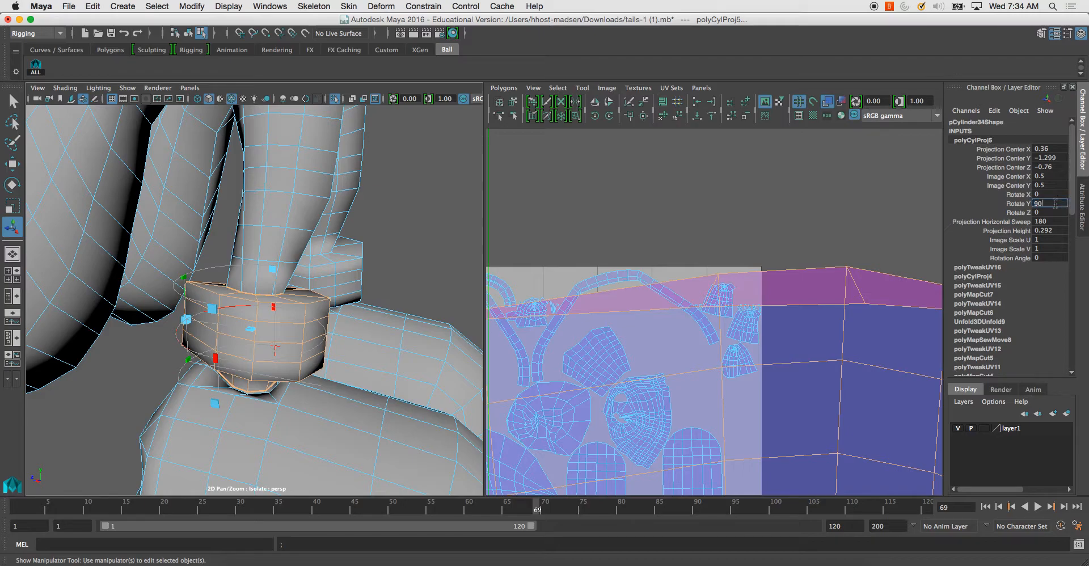
key(Return)
Move the opposite cuff's projected shell off the UV square to the empty area beside the first cuff's unfolded shell.
scroll(658, 227, down, 8)
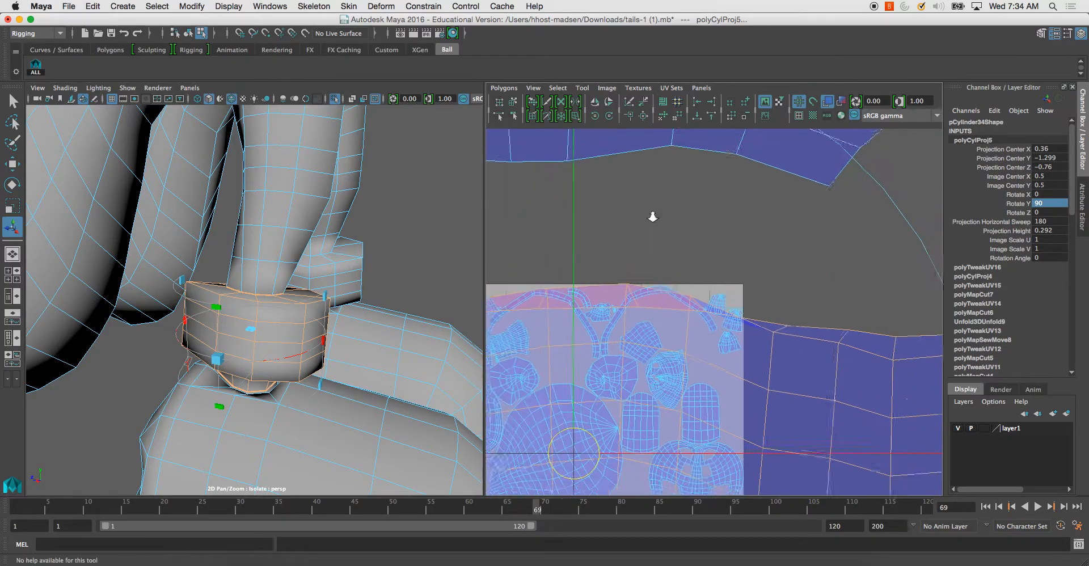
click(513, 101)
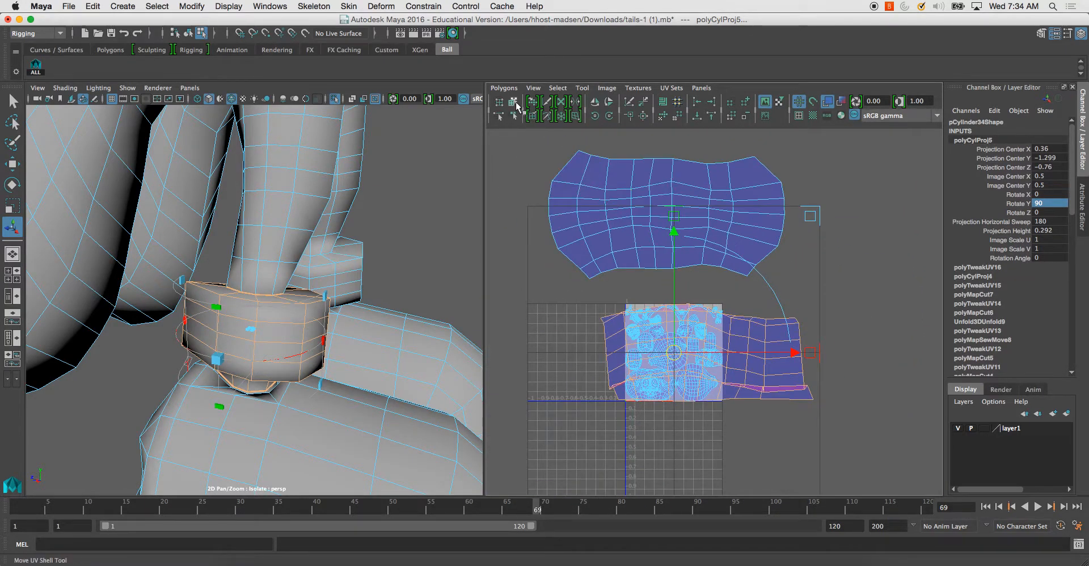
click(753, 318)
scroll(712, 323, down, 2)
drag(738, 333, 888, 241)
Unfold the opposite ankle cuff's projected shell with the Smooth UV Tool until it lies flat like the first cuff's shell.
click(583, 88)
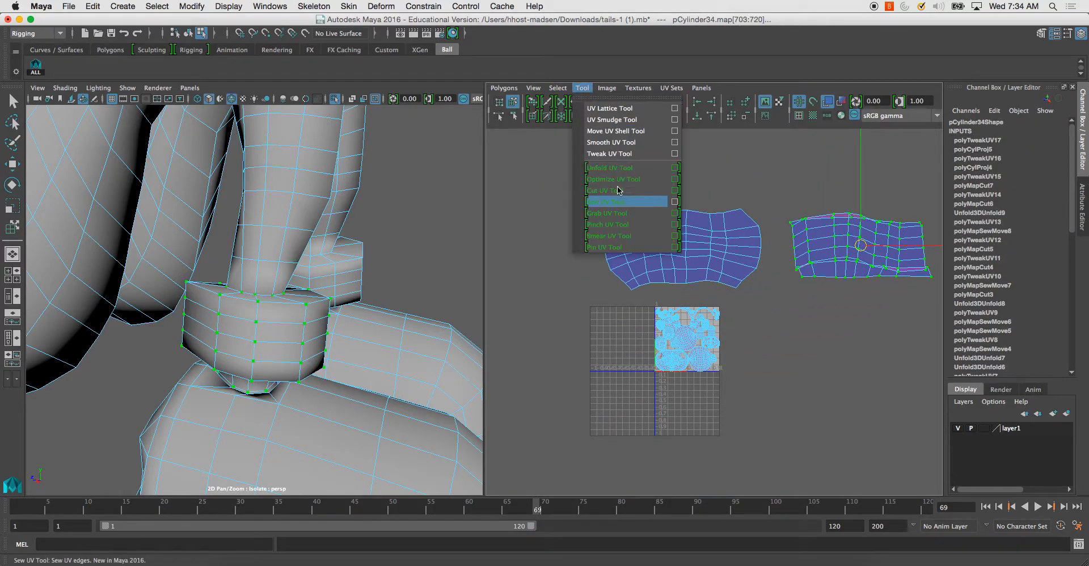
click(620, 142)
drag(772, 282, 1080, 269)
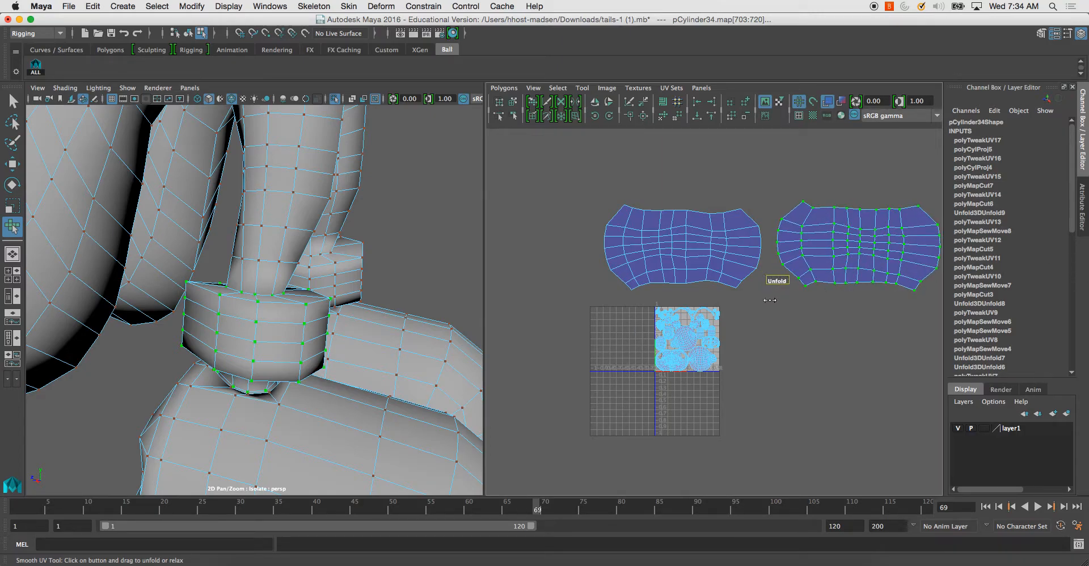
alt+middle_drag(770, 299, 756, 331)
scroll(756, 330, down, 1)
Select both ankle cuff shells and apply Unfold so they are packed into the UV square with the other shells.
click(513, 102)
click(659, 254)
click(663, 257)
shift+click(820, 256)
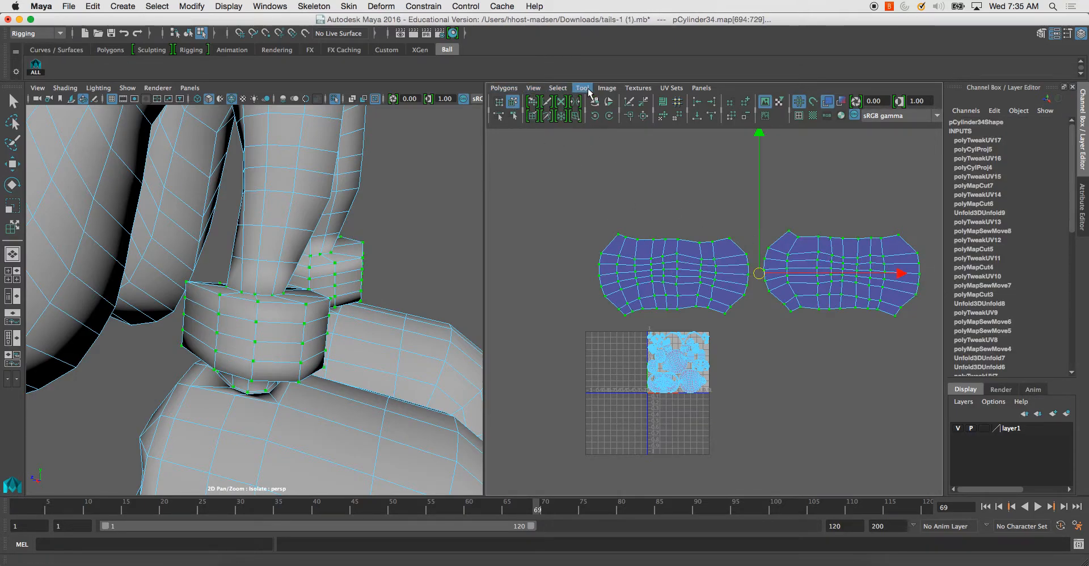
click(582, 88)
click(503, 87)
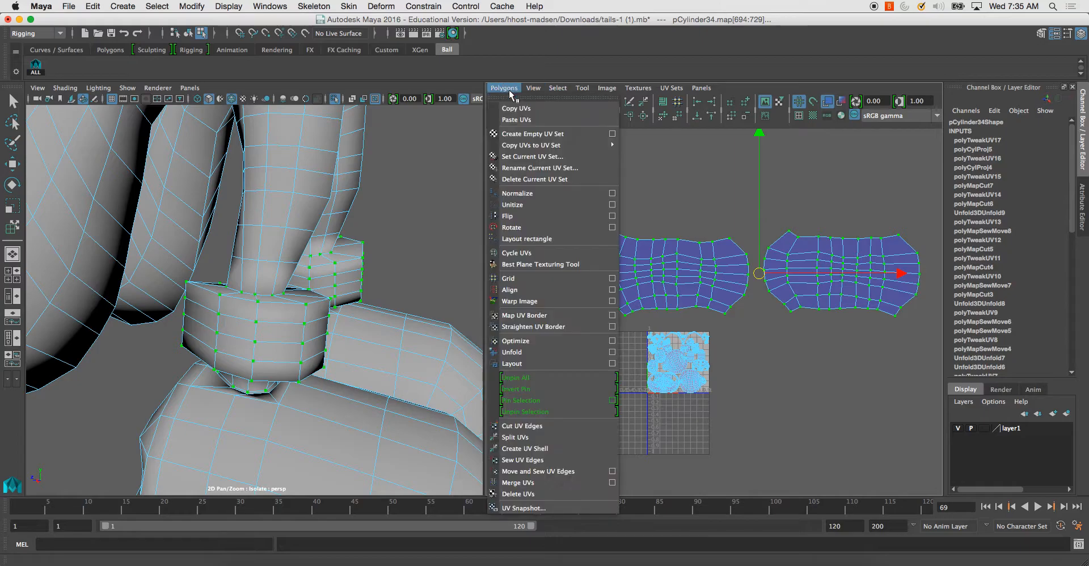
click(513, 352)
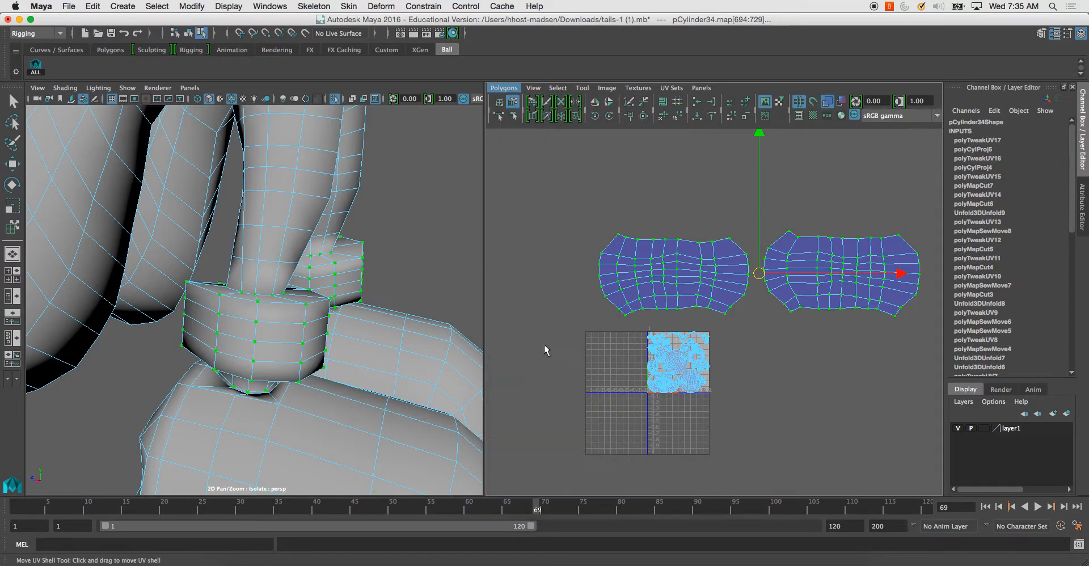
scroll(658, 331, up, 8)
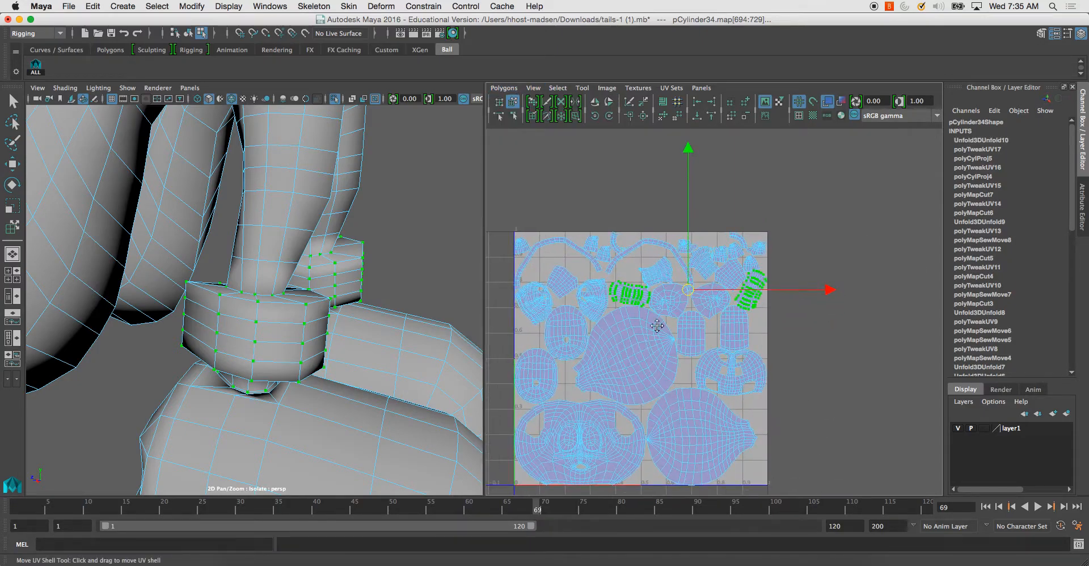
scroll(657, 331, up, 3)
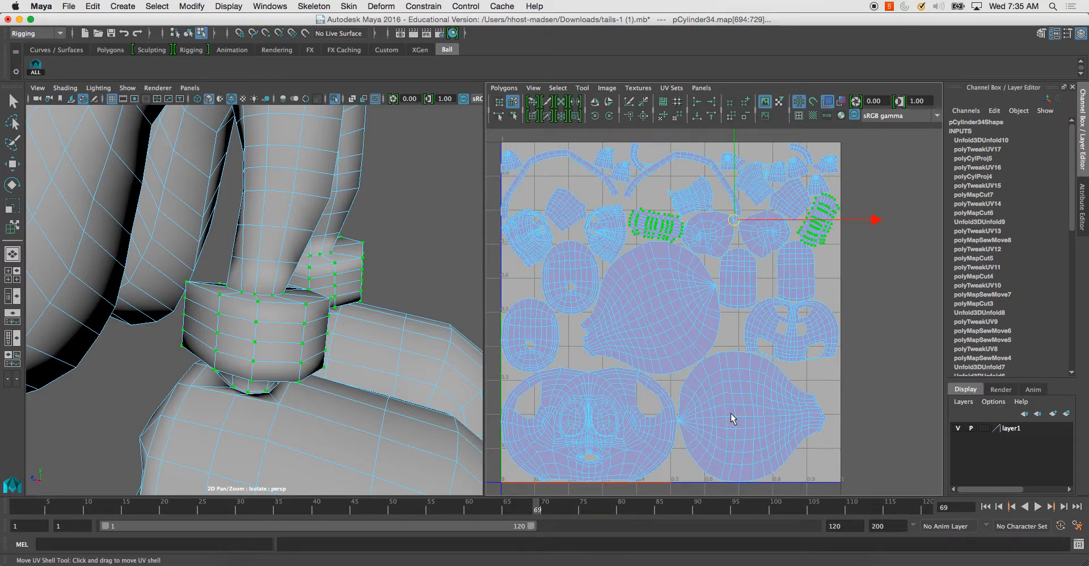
Select the tiny shell beside the narrow strip shells and examine where it sits on the model.
scroll(756, 353, up, 4)
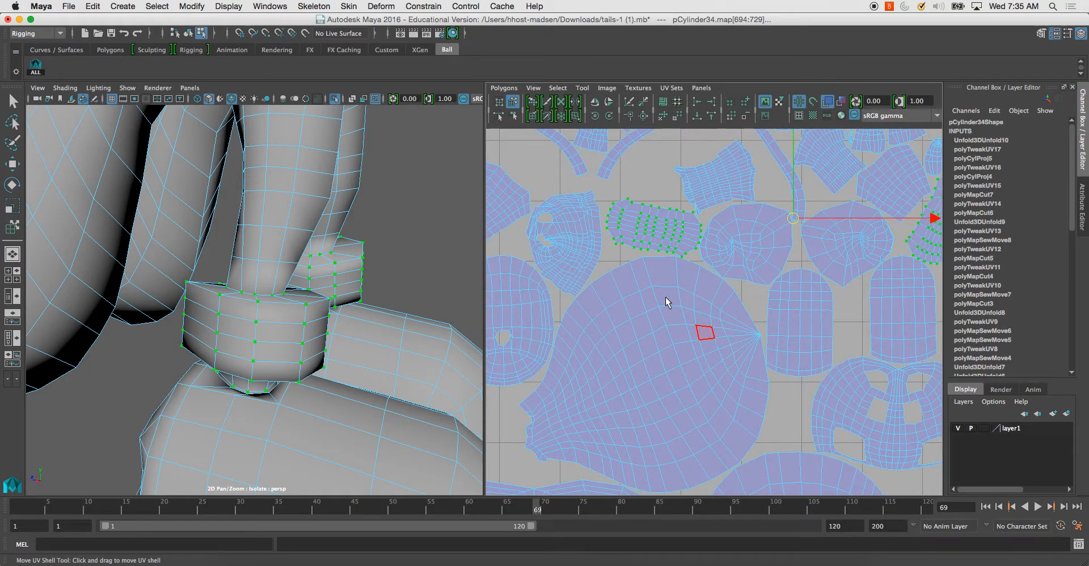
alt+middle_drag(596, 284, 658, 347)
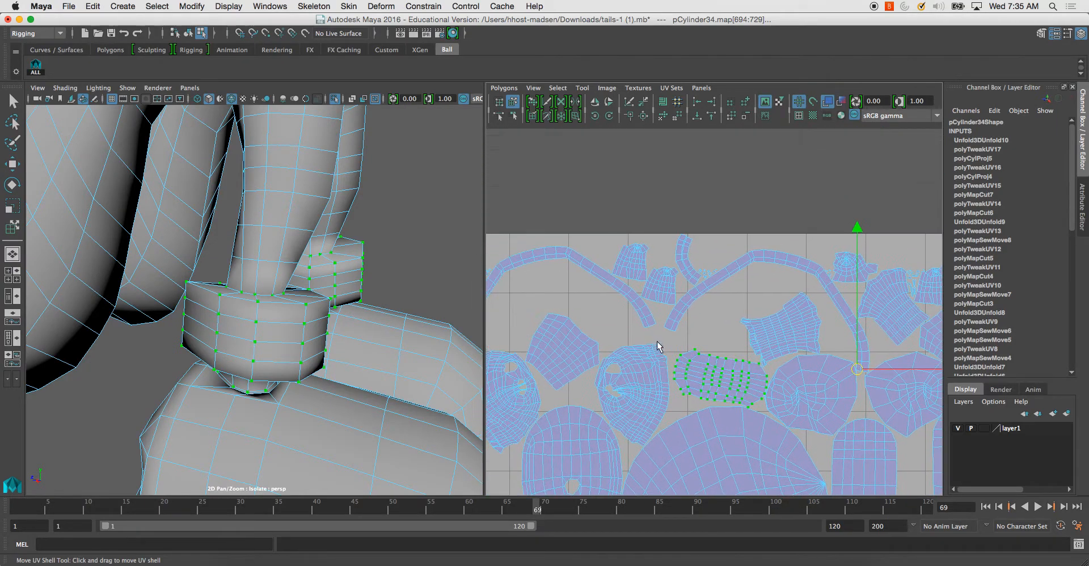
alt+right_drag(658, 347, 804, 449)
drag(683, 189, 698, 213)
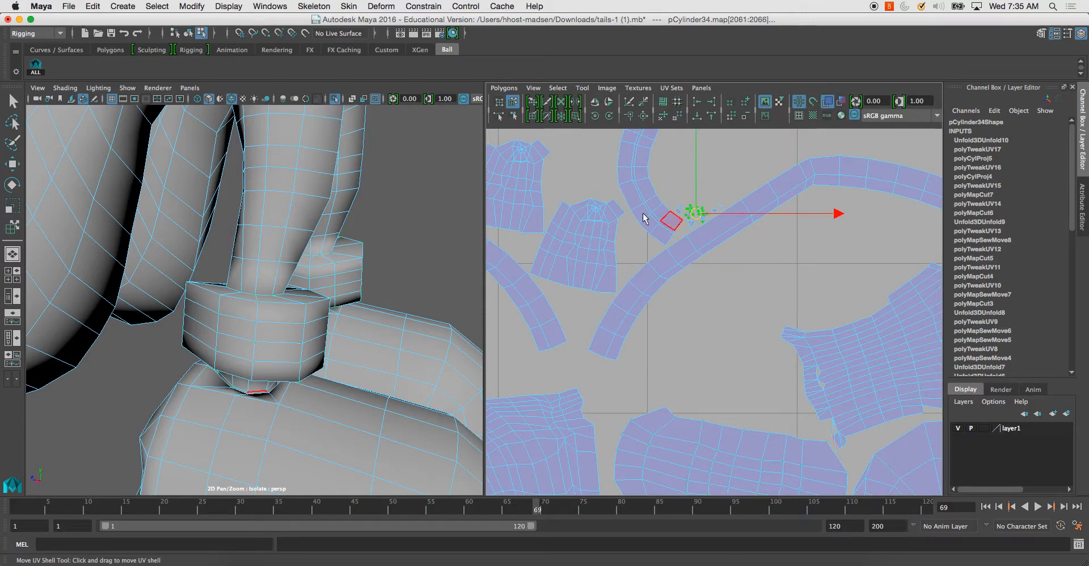
key(f)
alt+drag(388, 258, 146, 266)
alt+drag(301, 238, 450, 258)
scroll(644, 182, down, 3)
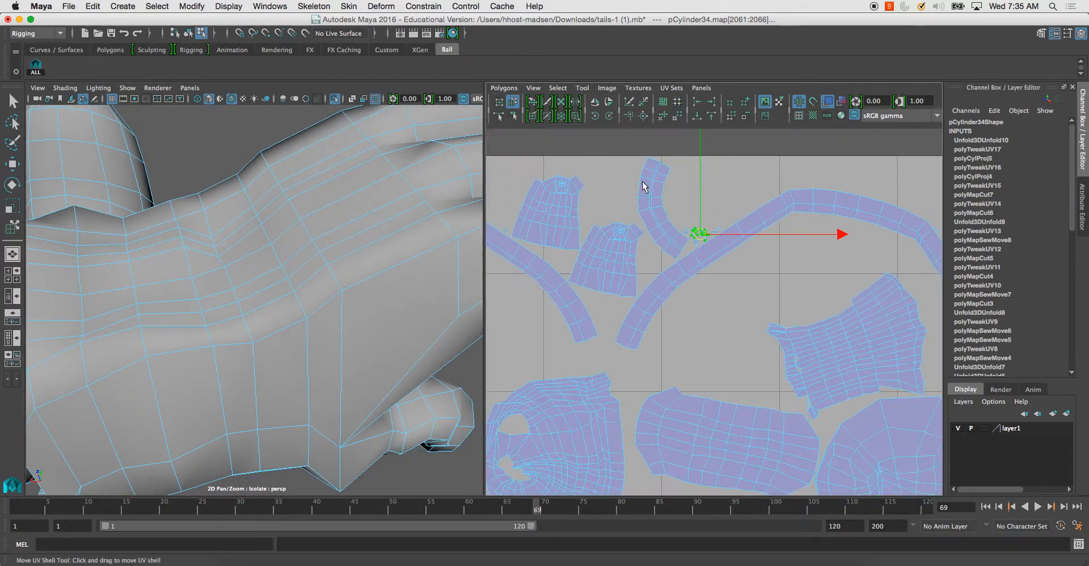
scroll(660, 236, down, 2)
Select the small tapered shell beside the narrow strips and examine the hand area it covers on the model.
click(656, 209)
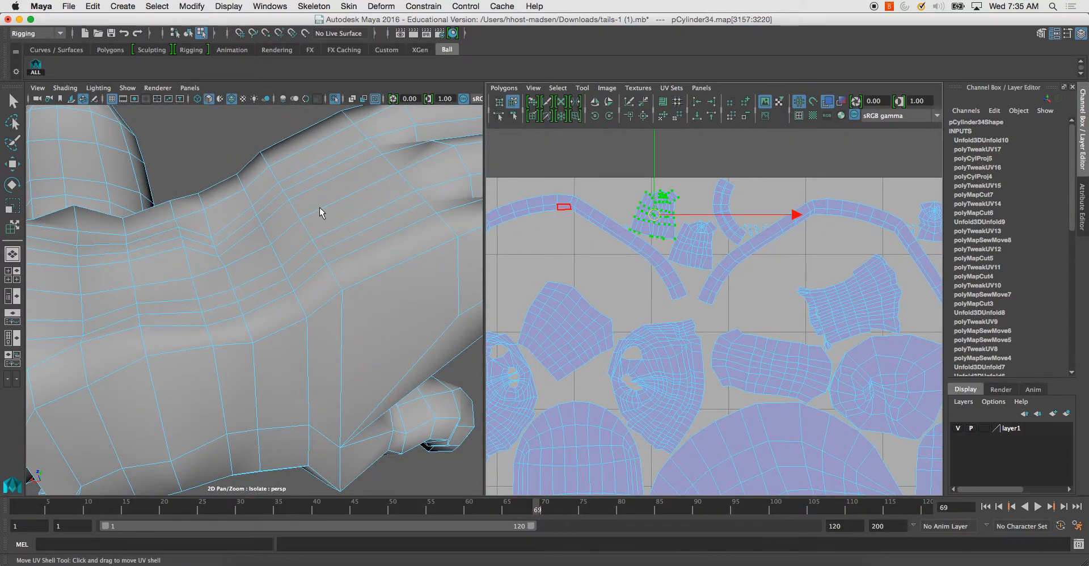
key(q)
key(f)
alt+drag(298, 241, 454, 238)
alt+right_drag(636, 261, 614, 234)
alt+middle_drag(614, 238, 689, 218)
Select the first glove's shell with two holes and compare its UVs with the glove on the model.
alt+right_drag(690, 218, 716, 389)
alt+middle_drag(716, 388, 751, 355)
click(647, 284)
alt+drag(342, 282, 396, 340)
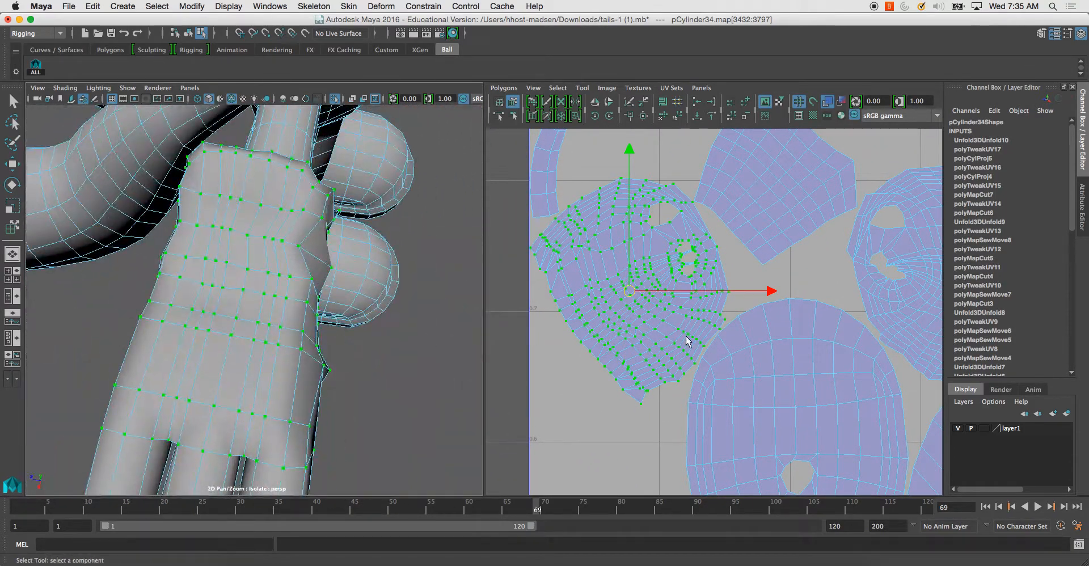
scroll(686, 341, down, 6)
scroll(758, 338, up, 2)
Select the matching shell of the other glove and examine the part of the hand it covers.
click(725, 266)
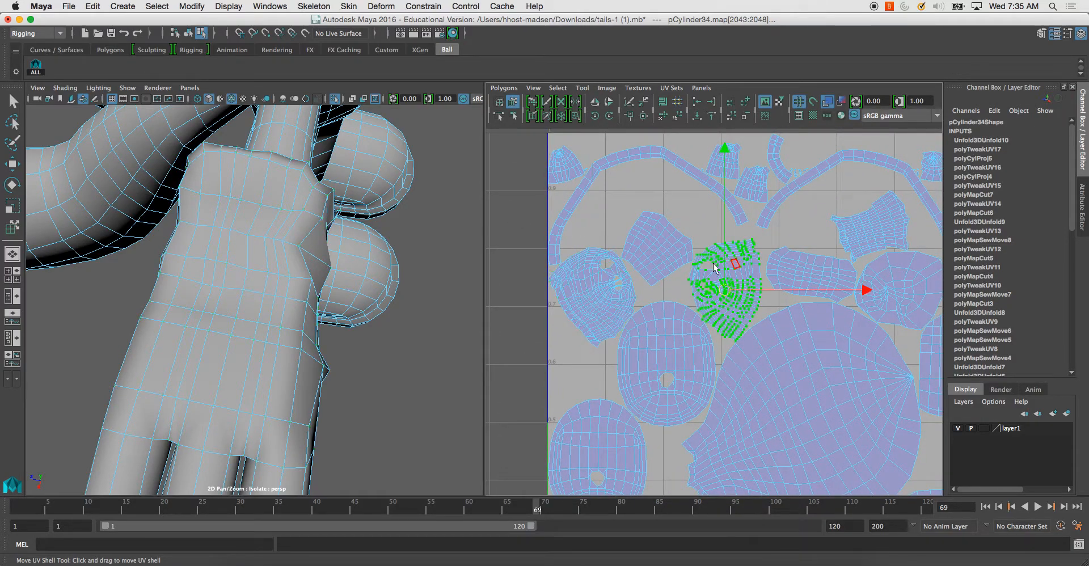
key(a)
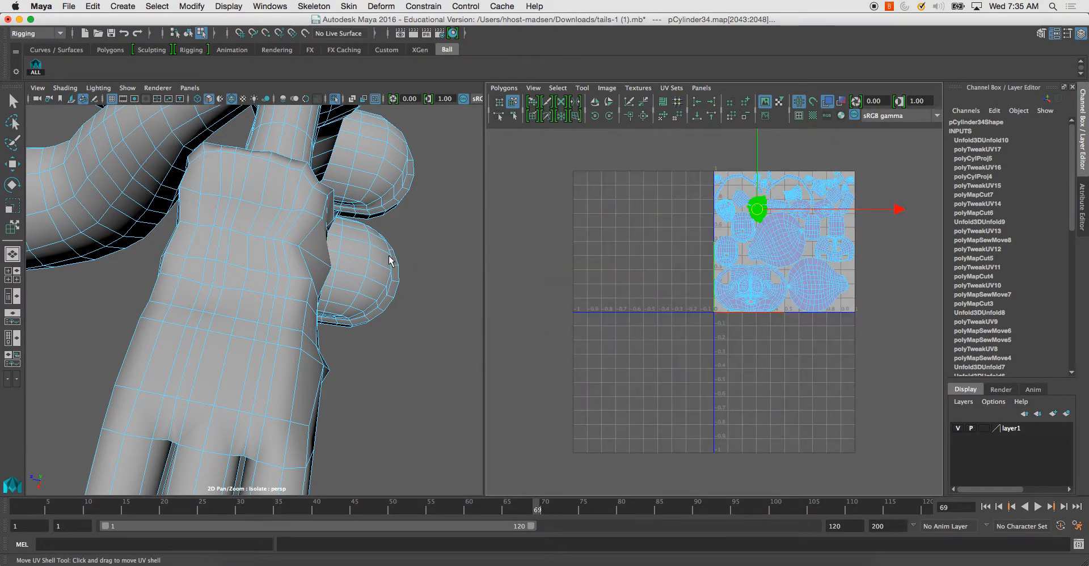
key(f)
key(f)
scroll(663, 281, up, 3)
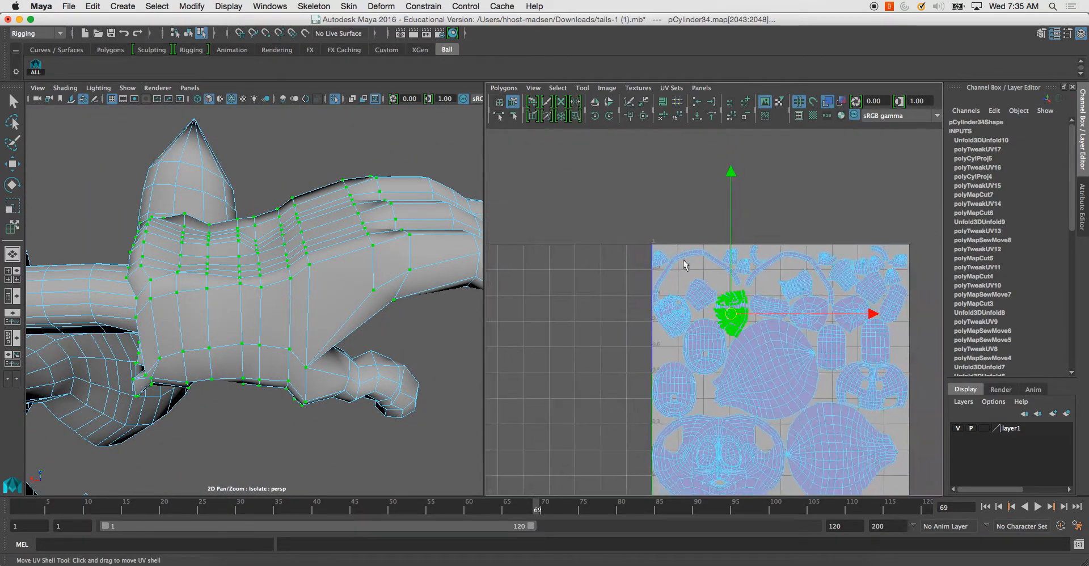
scroll(756, 351, up, 2)
scroll(756, 338, up, 1)
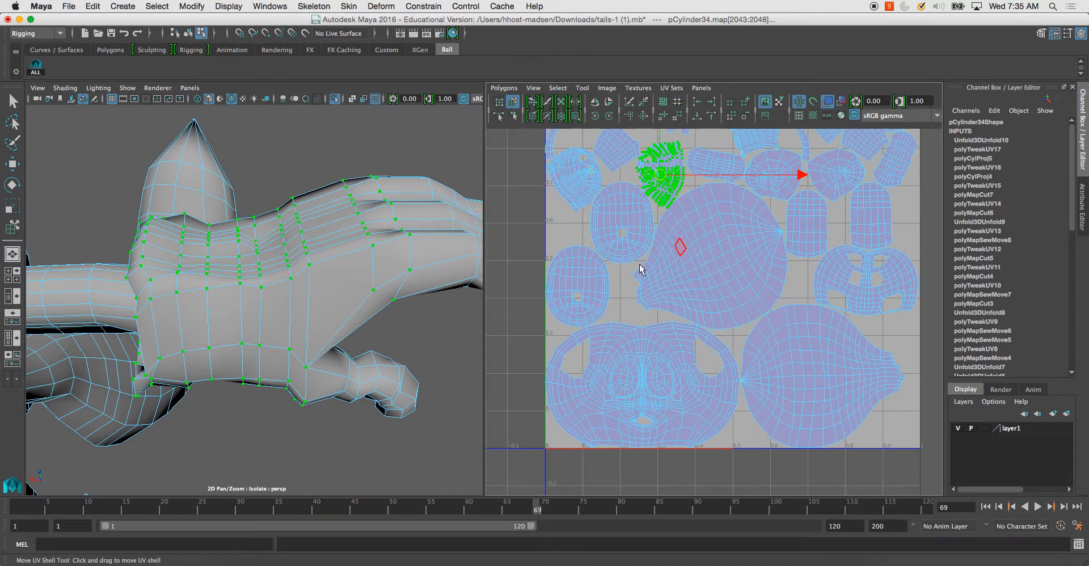
alt+middle_drag(753, 229, 746, 321)
Select the first glove's shell again and check its place on the whole character and in the packed layout.
click(582, 262)
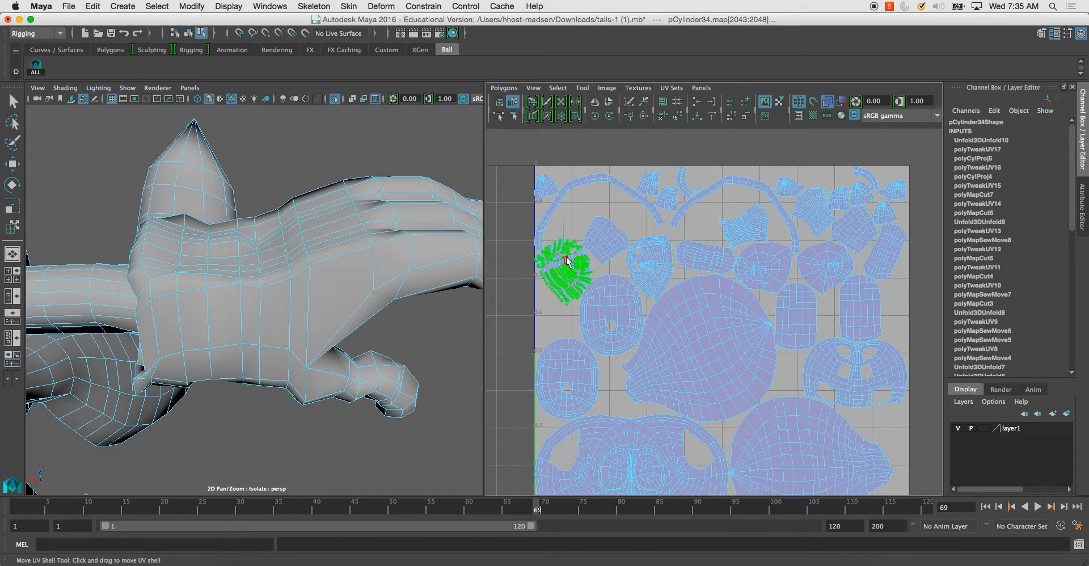
scroll(754, 275, up, 6)
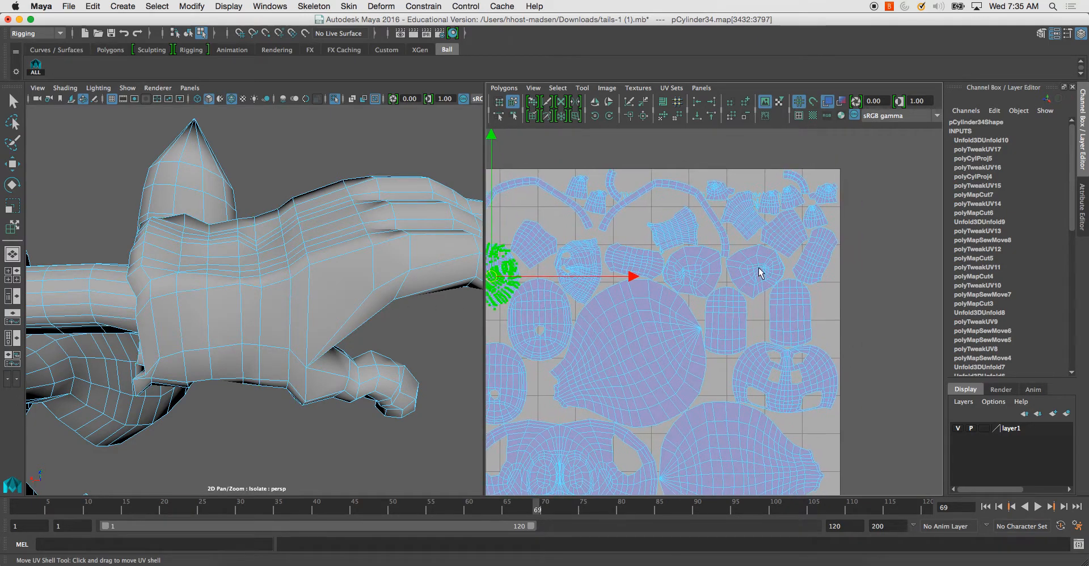
scroll(204, 224, down, 5)
scroll(204, 224, down, 5)
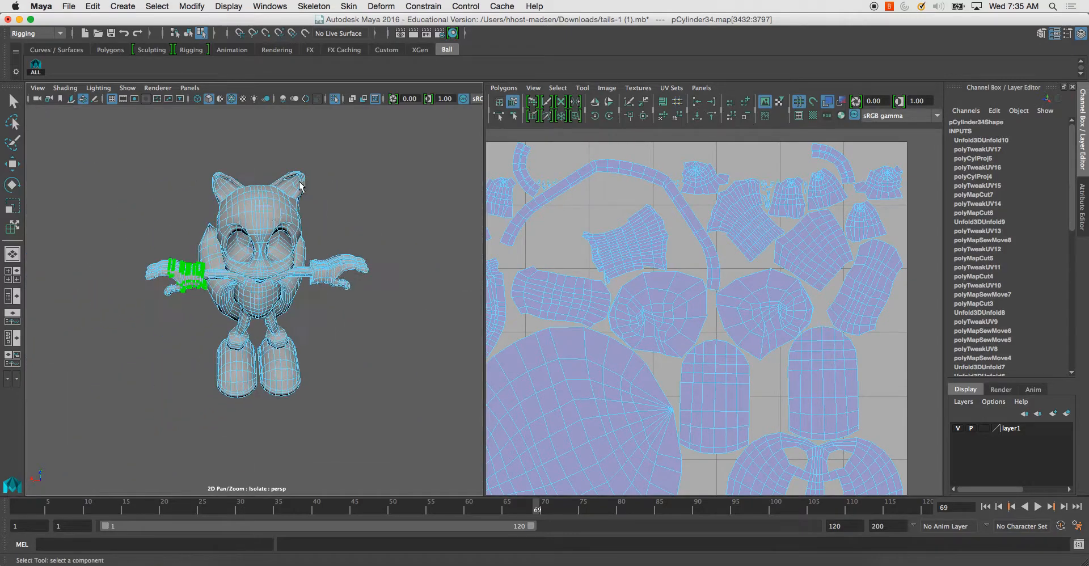
scroll(266, 255, up, 5)
scroll(697, 267, down, 8)
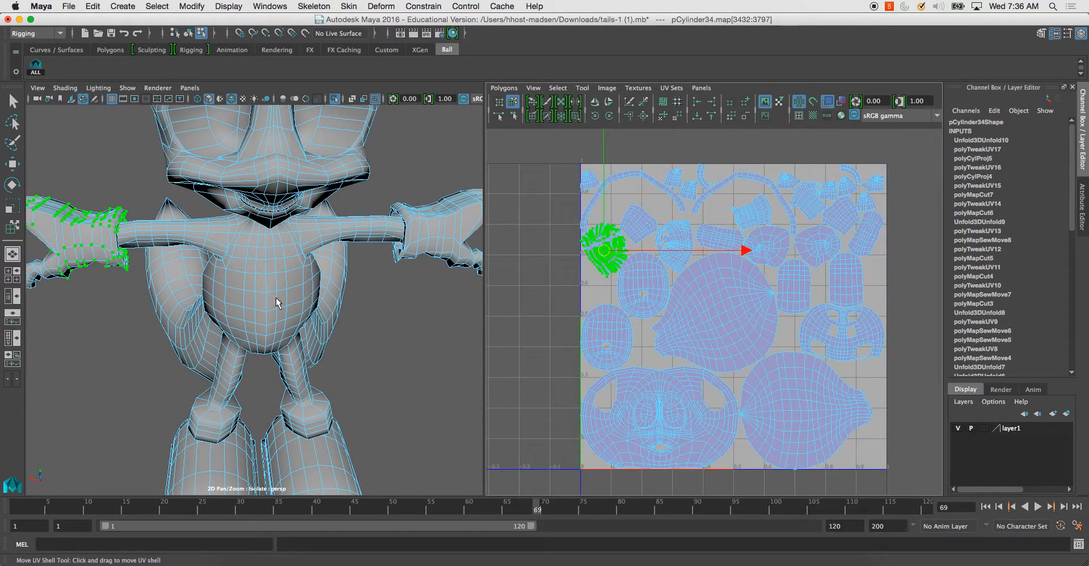
Clear the glove selection and select the torso's UV shell with the Move UV Shell Tool.
right_drag(275, 284, 282, 298)
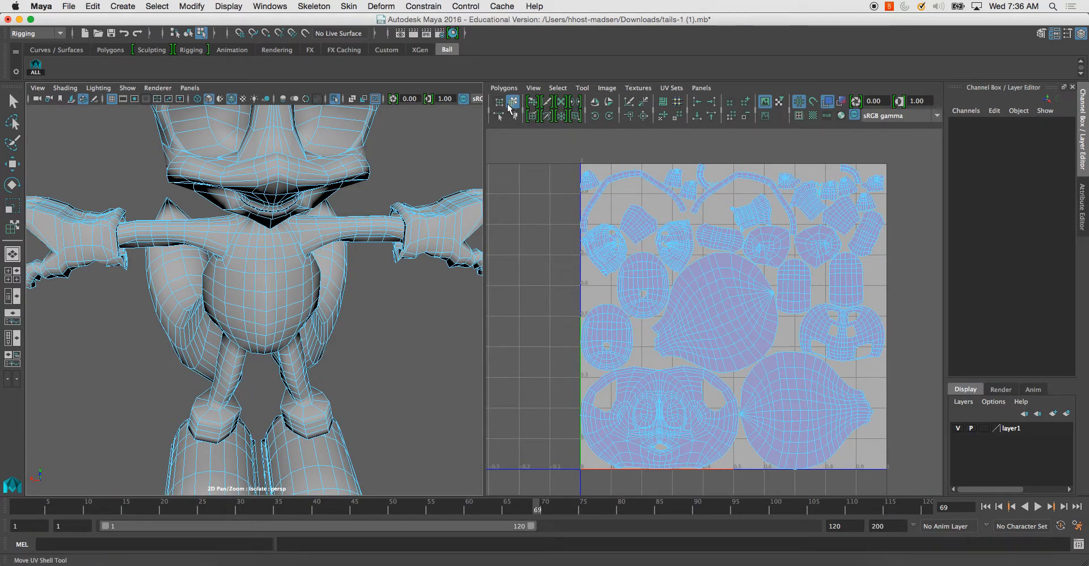
click(512, 102)
click(844, 318)
scroll(850, 369, up, 4)
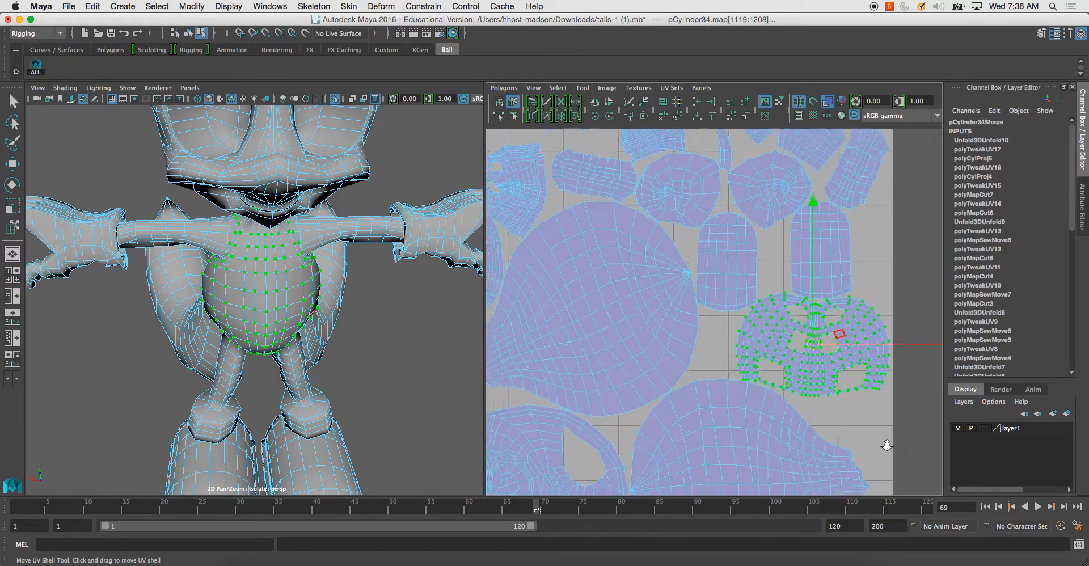
scroll(709, 379, up, 3)
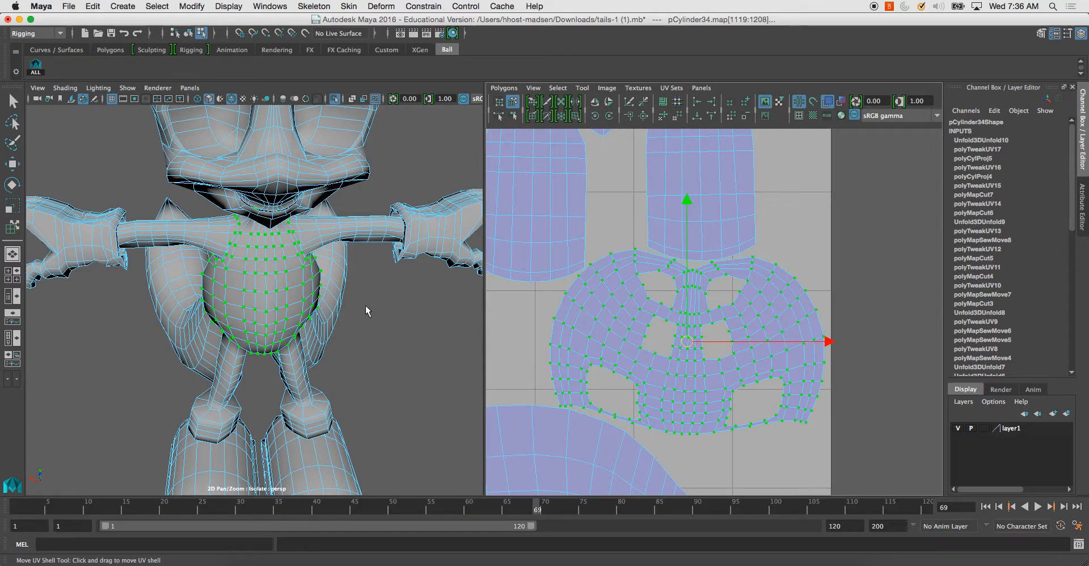
scroll(703, 362, up, 4)
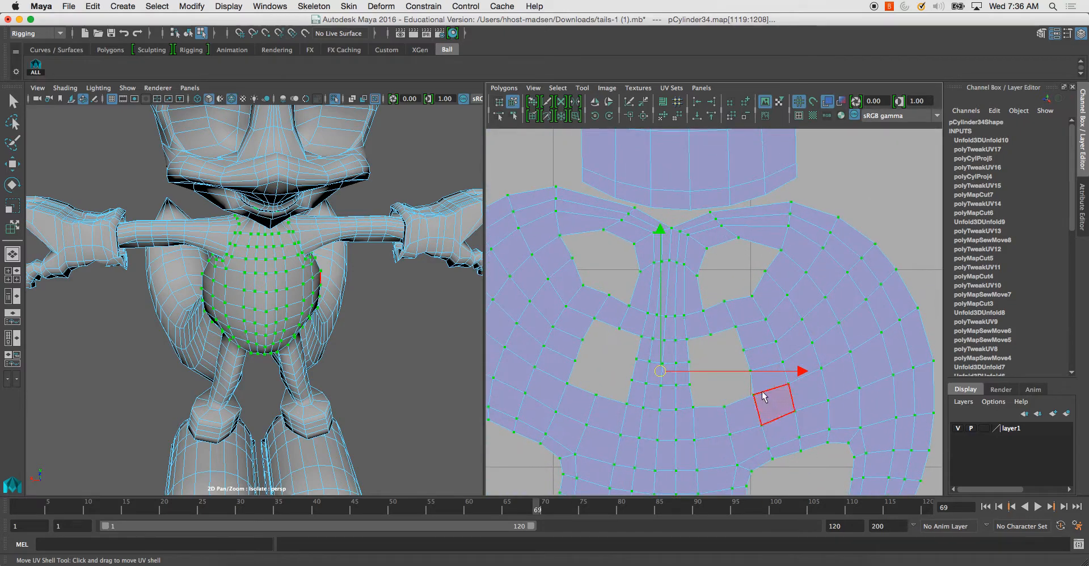
Rotate the torso shell clockwise in 45-degree increments until it is turned upside down.
scroll(709, 377, down, 2)
scroll(695, 377, down, 1)
scroll(686, 340, down, 1)
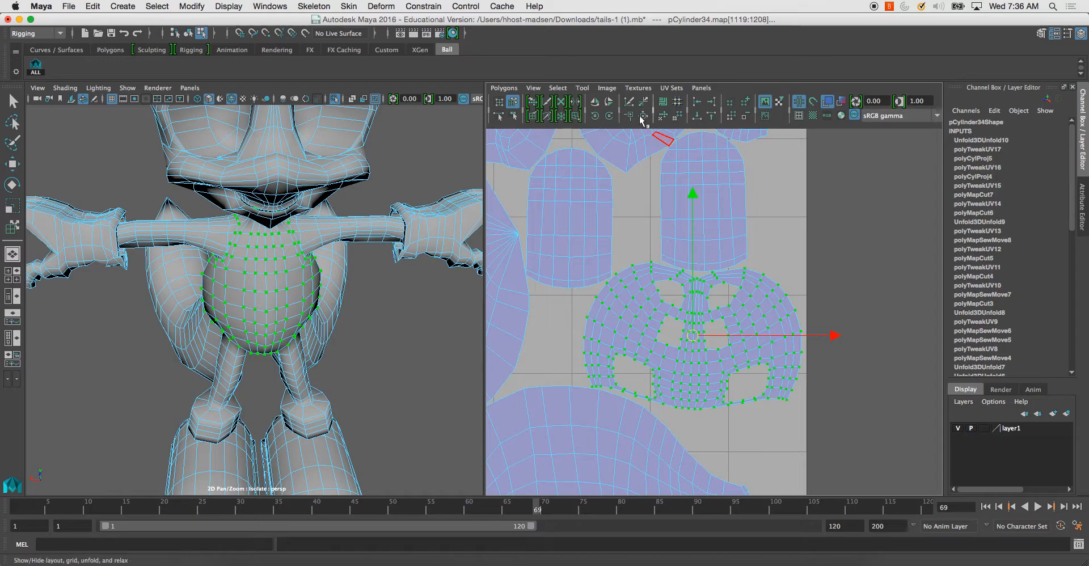
click(609, 117)
click(609, 117)
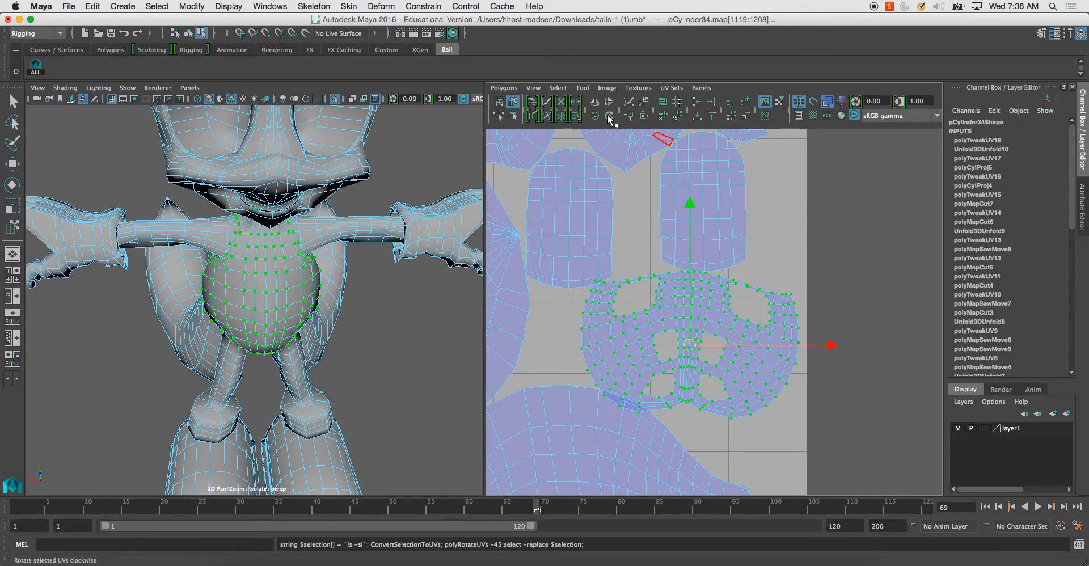
key(w)
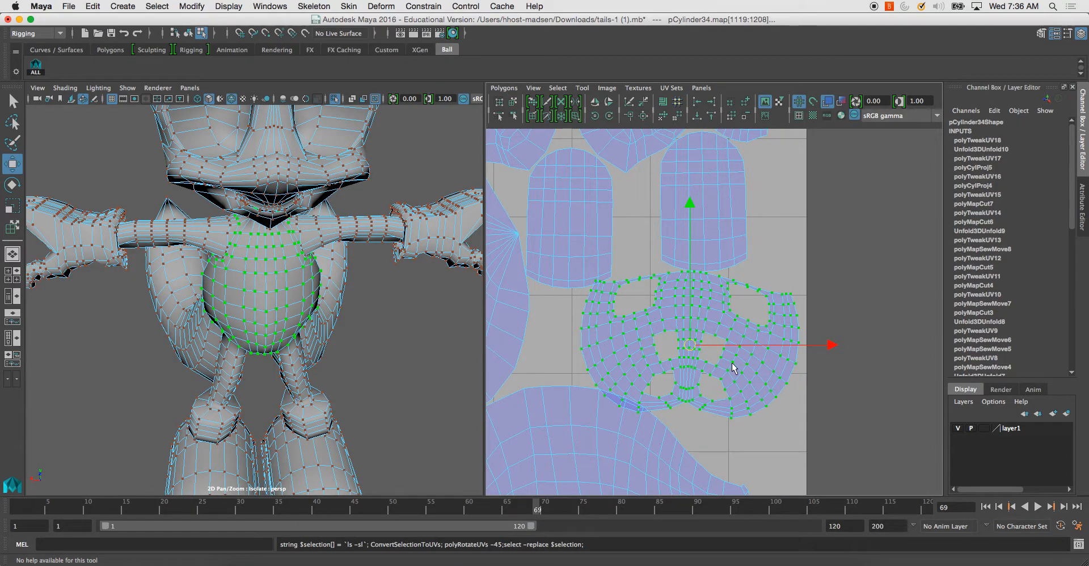
scroll(732, 369, down, 5)
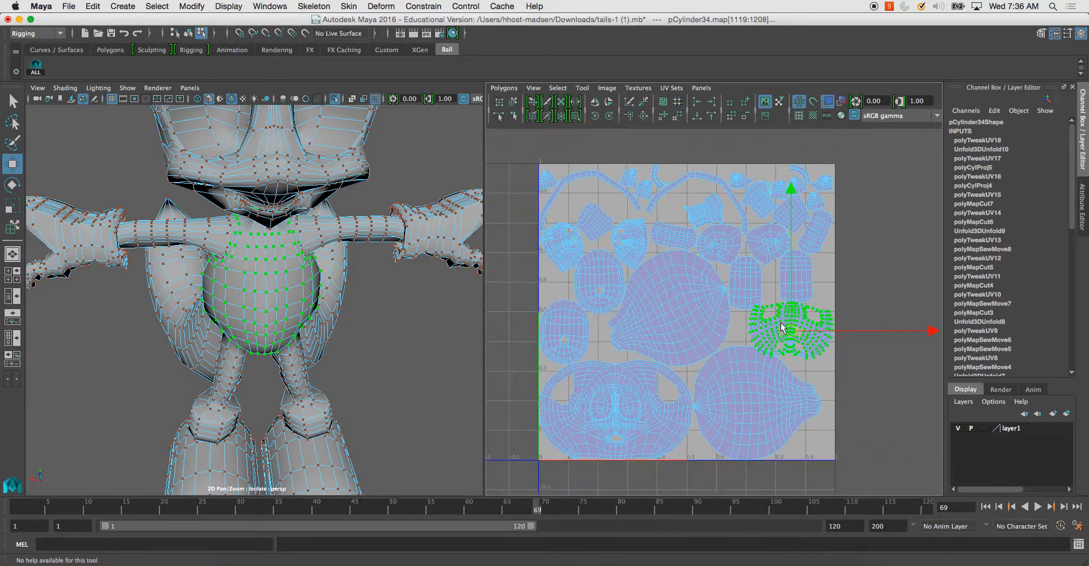
Apply Unfold to the torso shell to relax it and repack all shells in the UV square.
click(503, 88)
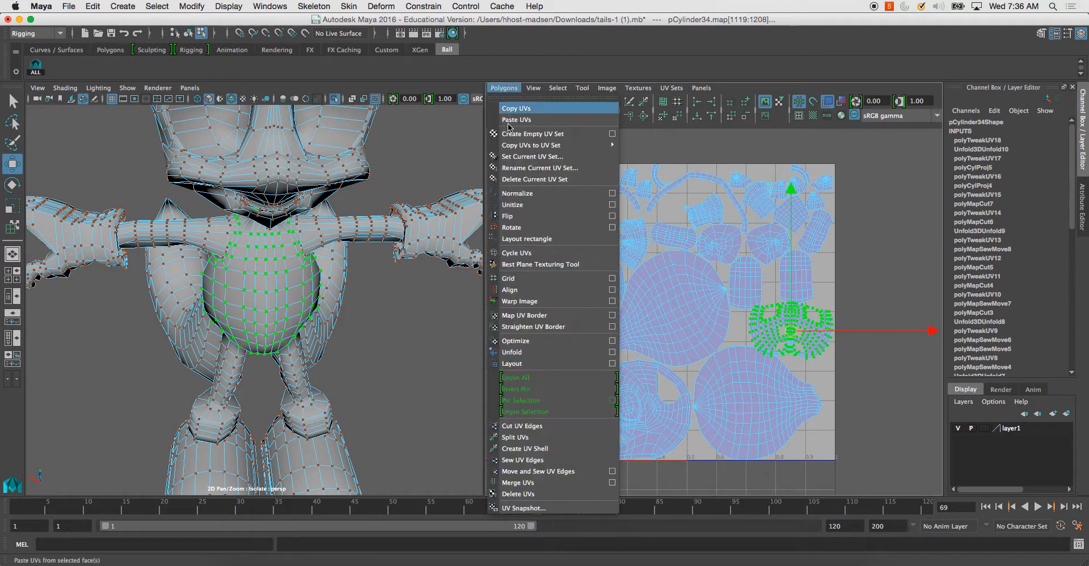
click(533, 354)
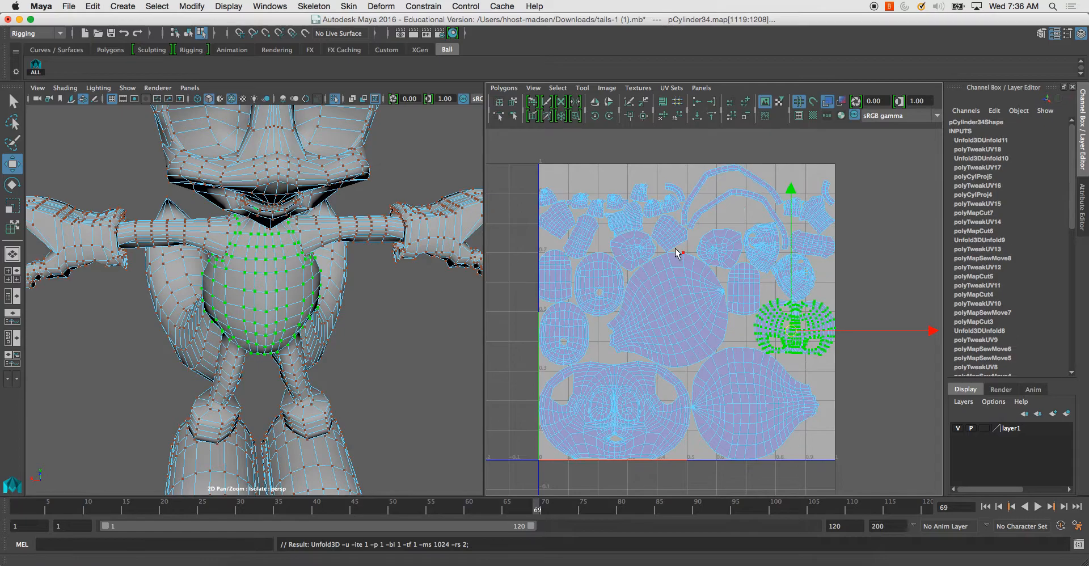
scroll(703, 283, up, 5)
scroll(618, 314, up, 2)
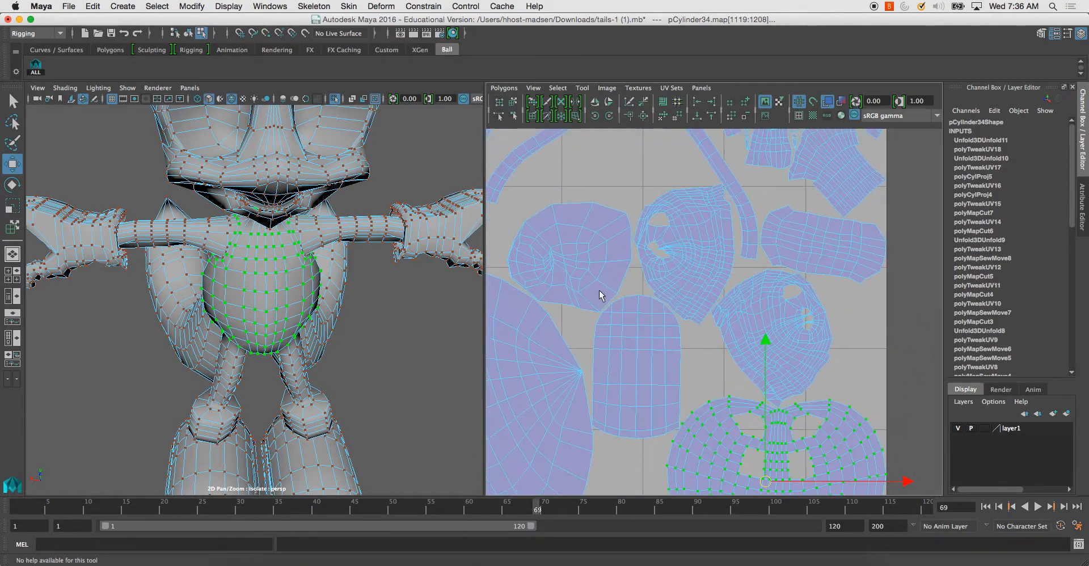
Deselect the torso shell and examine the ankle cuff and leg on the model from several sides.
click(799, 244)
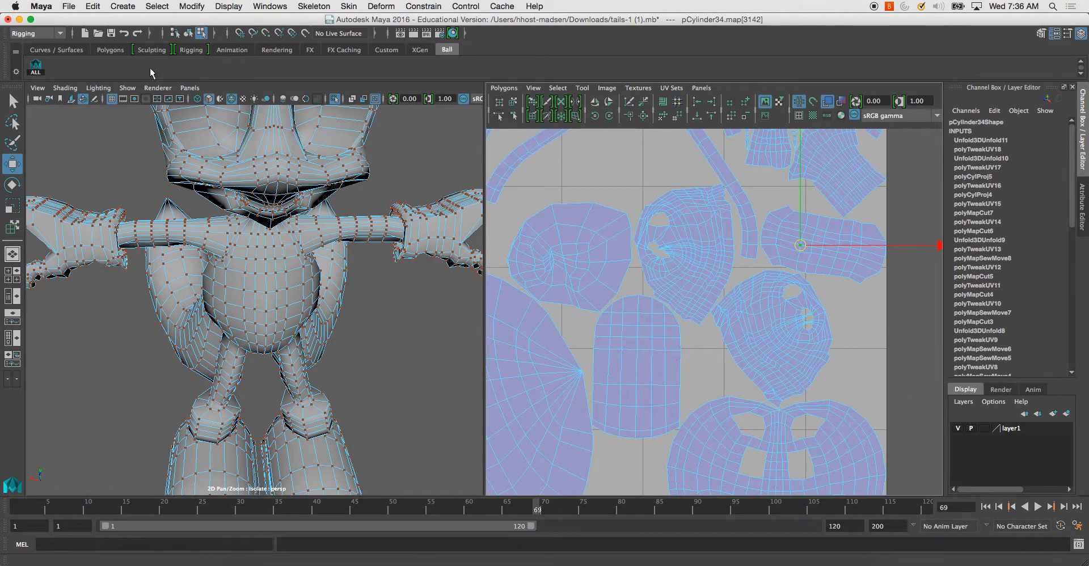
alt+drag(328, 225, 318, 237)
key(f)
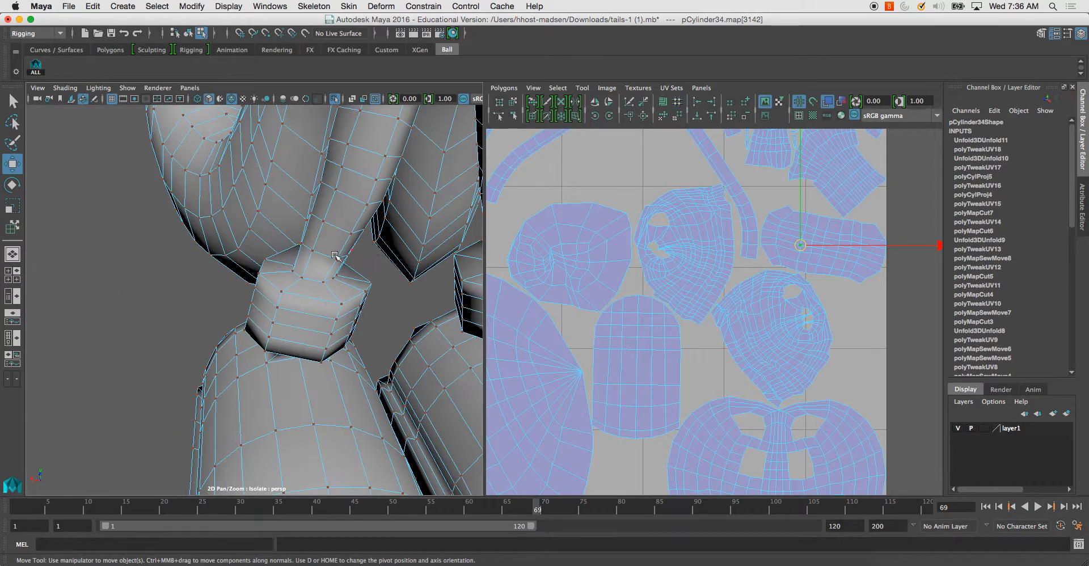
alt+drag(416, 223, 136, 221)
scroll(218, 244, down, 3)
scroll(187, 271, down, 4)
alt+middle_drag(136, 221, 243, 291)
scroll(221, 261, up, 4)
Leave component selection and examine the character's torso, tail and legs from the side.
click(314, 239)
right_drag(315, 243, 311, 249)
alt+drag(311, 250, 414, 201)
alt+right_drag(363, 321, 385, 351)
alt+drag(383, 317, 399, 292)
click(397, 376)
alt+middle_drag(374, 335, 373, 266)
alt+right_drag(373, 267, 345, 284)
alt+drag(344, 284, 318, 309)
alt+middle_drag(317, 306, 325, 354)
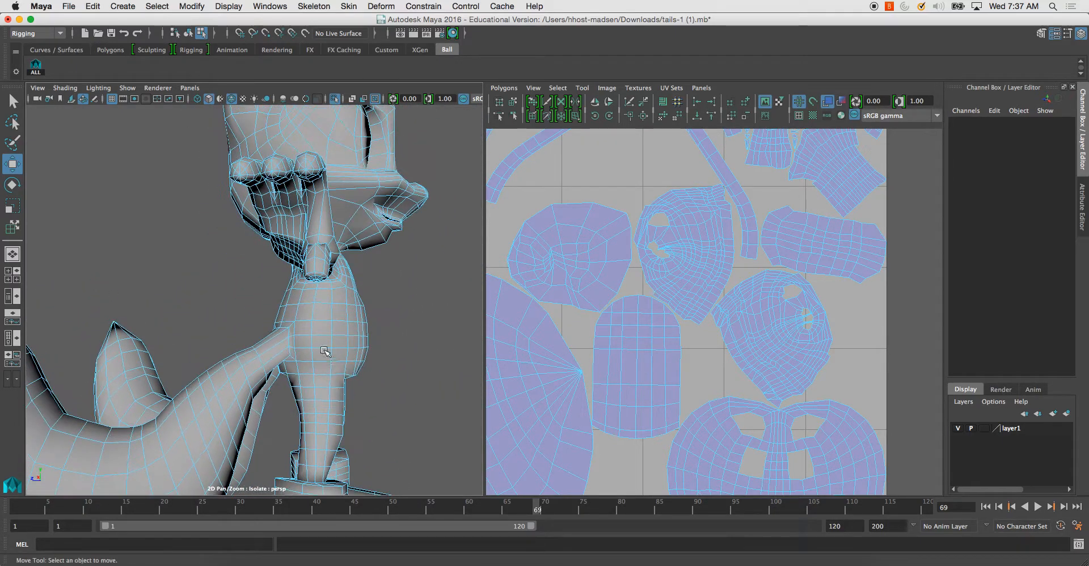
Select edges running from the shoulder along the underside of the arm toward the glove.
alt+drag(325, 354, 324, 324)
click(315, 301)
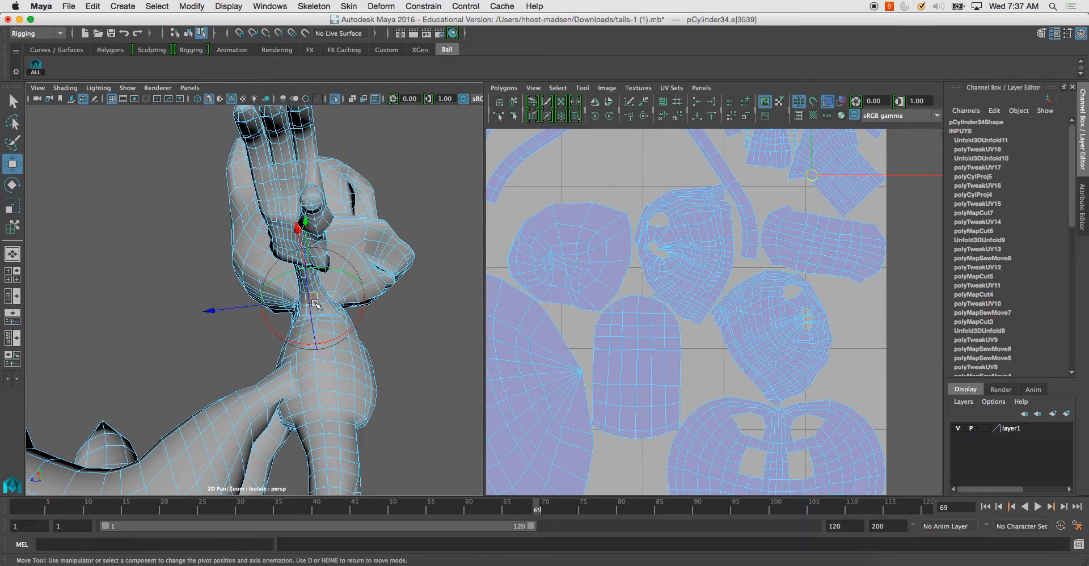
key(f)
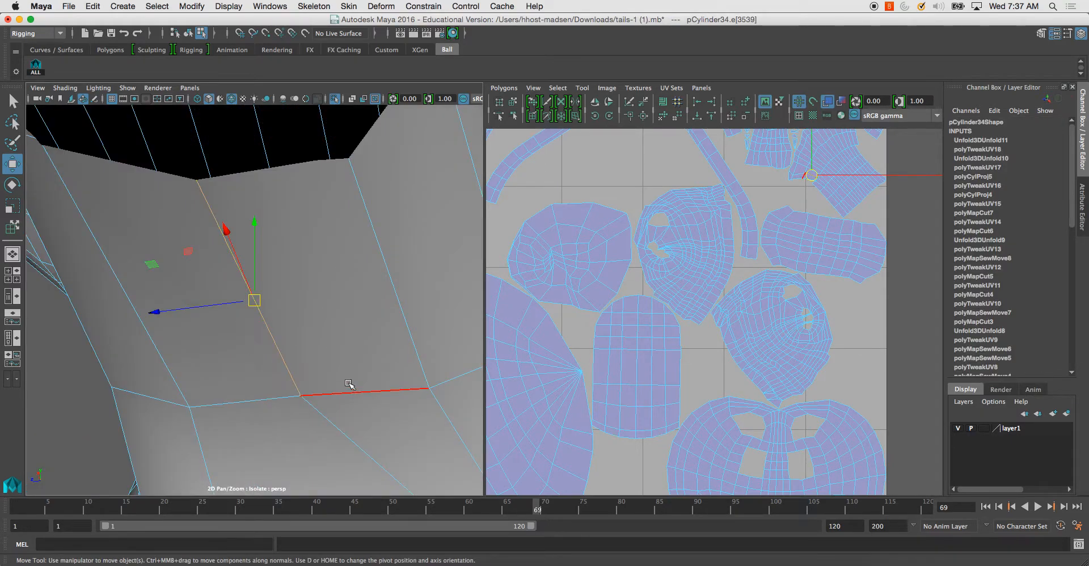
alt+right_drag(348, 387, 283, 327)
alt+drag(283, 327, 234, 331)
alt+right_drag(235, 331, 384, 411)
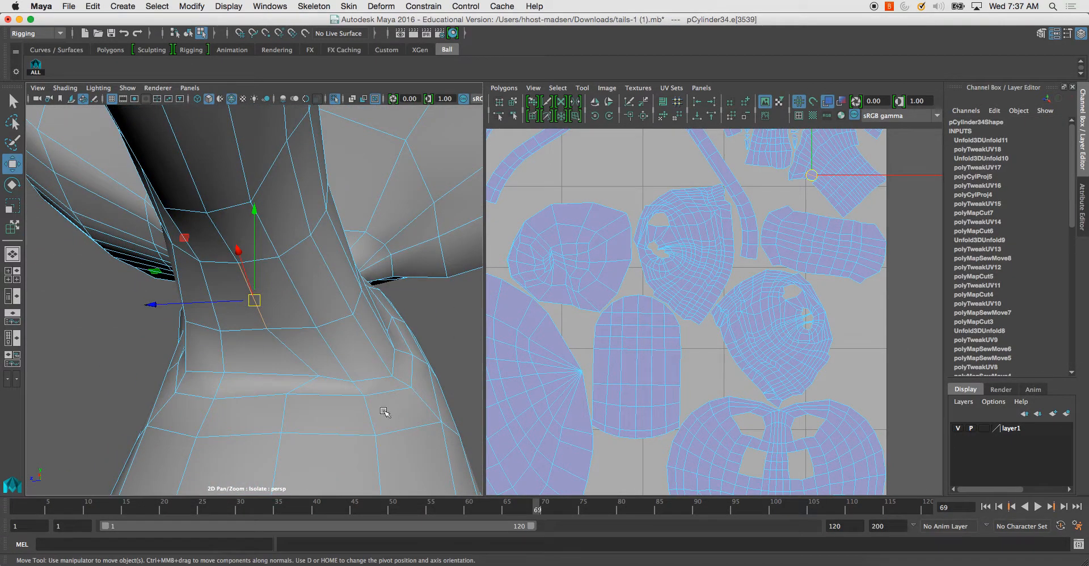
click(295, 391)
alt+drag(294, 392, 225, 238)
alt+middle_drag(225, 238, 289, 397)
alt+right_drag(289, 397, 262, 369)
alt+drag(262, 368, 274, 441)
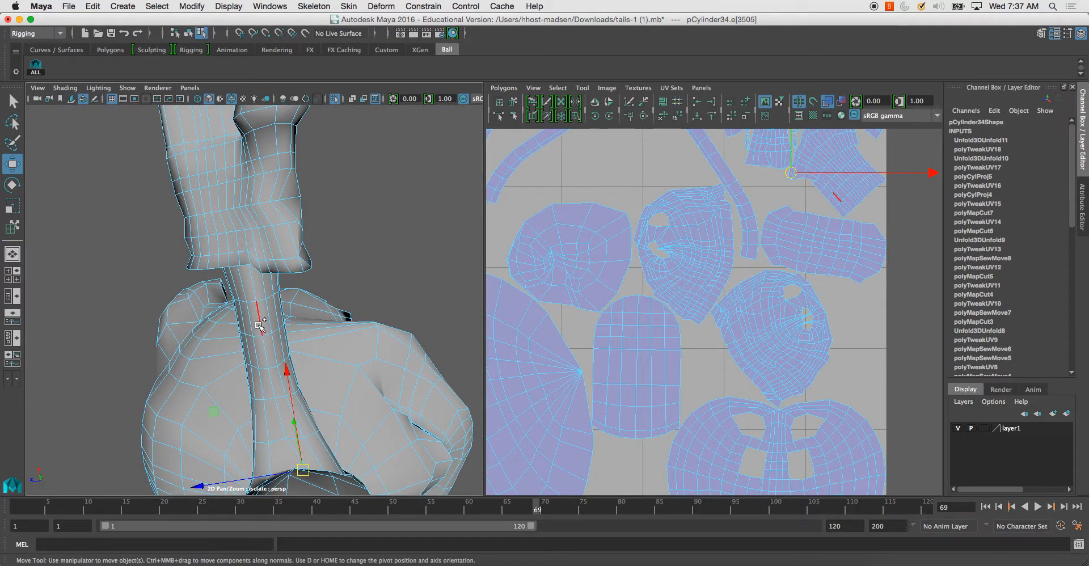
Examine the arm edges around the glove cuff and compare them with the arm's shell in the UV layout.
alt+drag(260, 316, 287, 376)
alt+right_drag(287, 376, 343, 439)
alt+drag(343, 439, 363, 435)
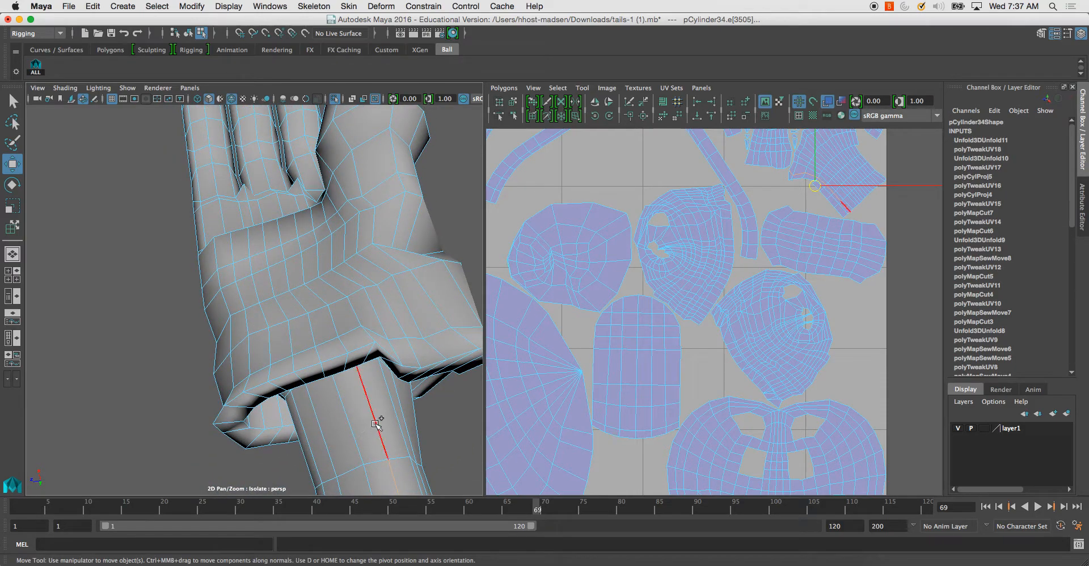
alt+drag(362, 398, 316, 362)
alt+right_drag(316, 361, 318, 387)
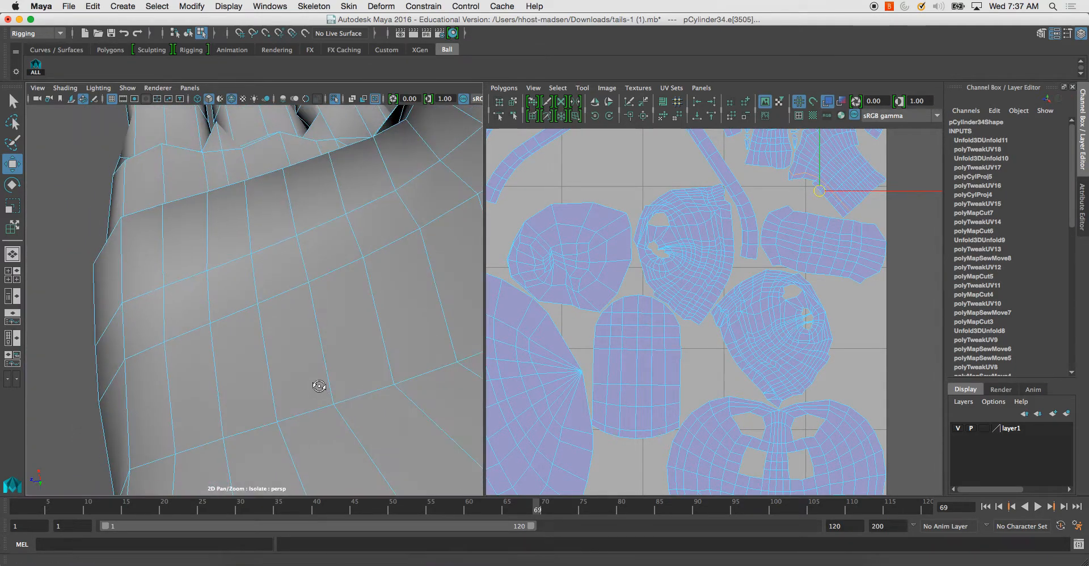
alt+drag(318, 386, 418, 372)
alt+middle_drag(705, 239, 638, 312)
alt+right_drag(638, 311, 765, 326)
alt+middle_drag(784, 226, 748, 284)
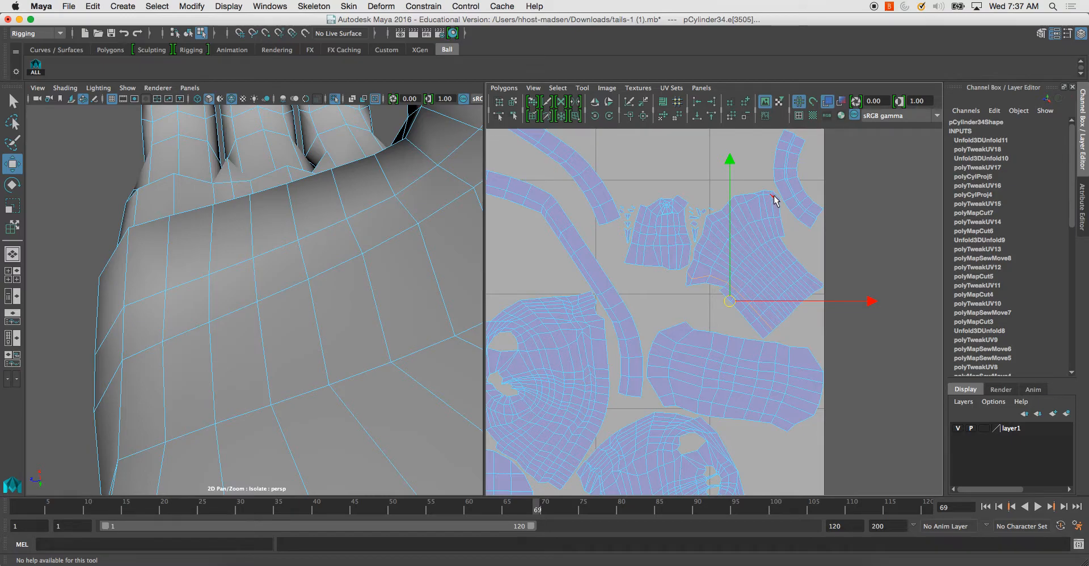
alt+drag(425, 326, 233, 232)
key(f)
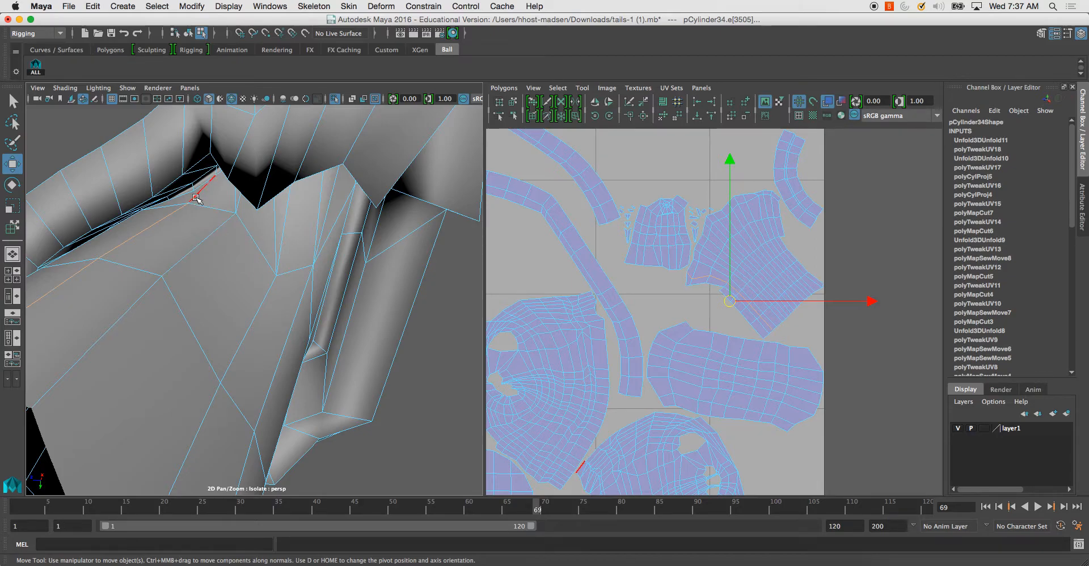
Switch to face selection and select the faces at the end of the arm inside the glove.
right_drag(199, 204, 205, 218)
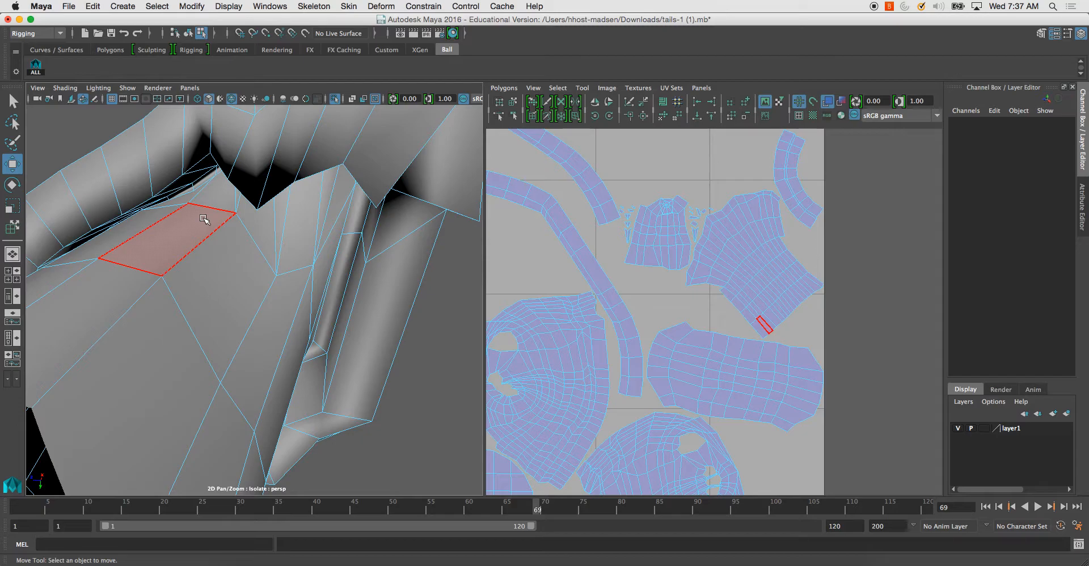
click(209, 195)
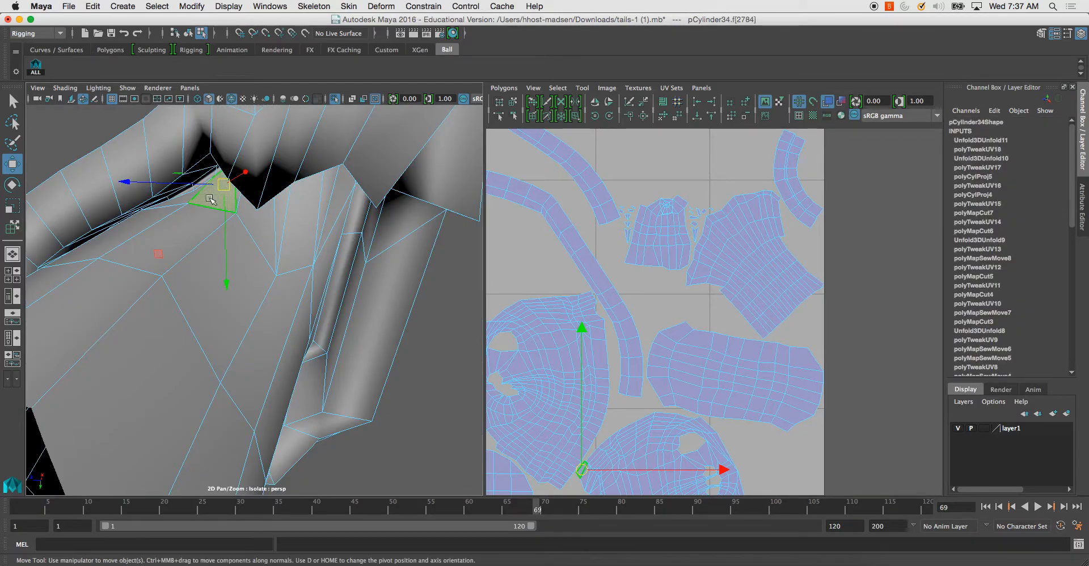
shift+click(240, 208)
alt+drag(253, 218, 269, 253)
click(256, 211)
shift+click(270, 253)
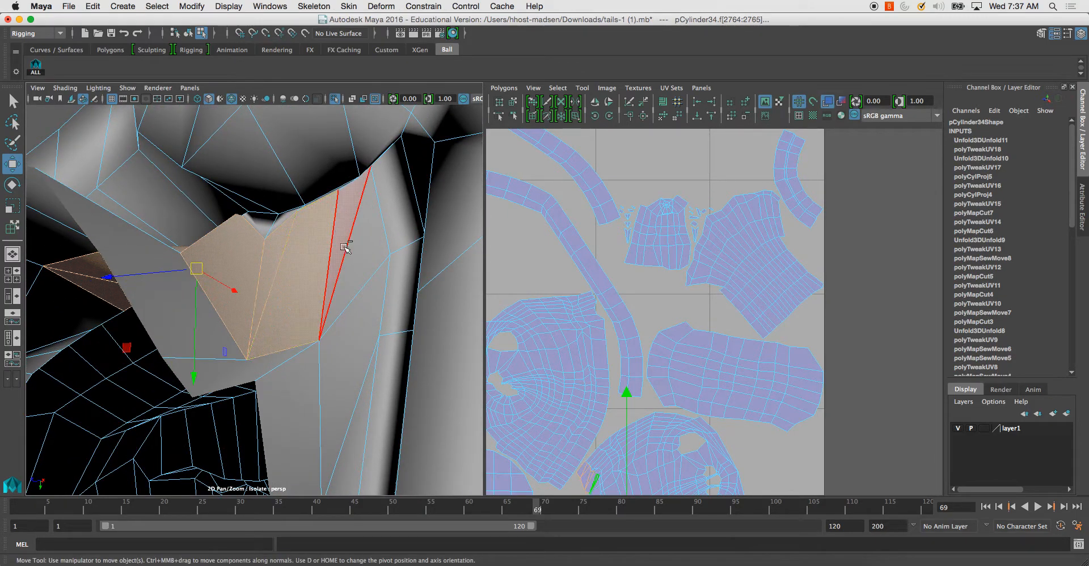
shift+click(359, 324)
alt+drag(359, 325, 278, 351)
shift+double_click(178, 337)
shift+click(248, 368)
Check the arm end in smooth preview, return to the unsmoothed display, and add the remaining face rings inside the glove opening.
key(3)
alt+drag(390, 355, 370, 364)
scroll(379, 362, up, 5)
scroll(379, 362, up, 3)
scroll(418, 343, down, 6)
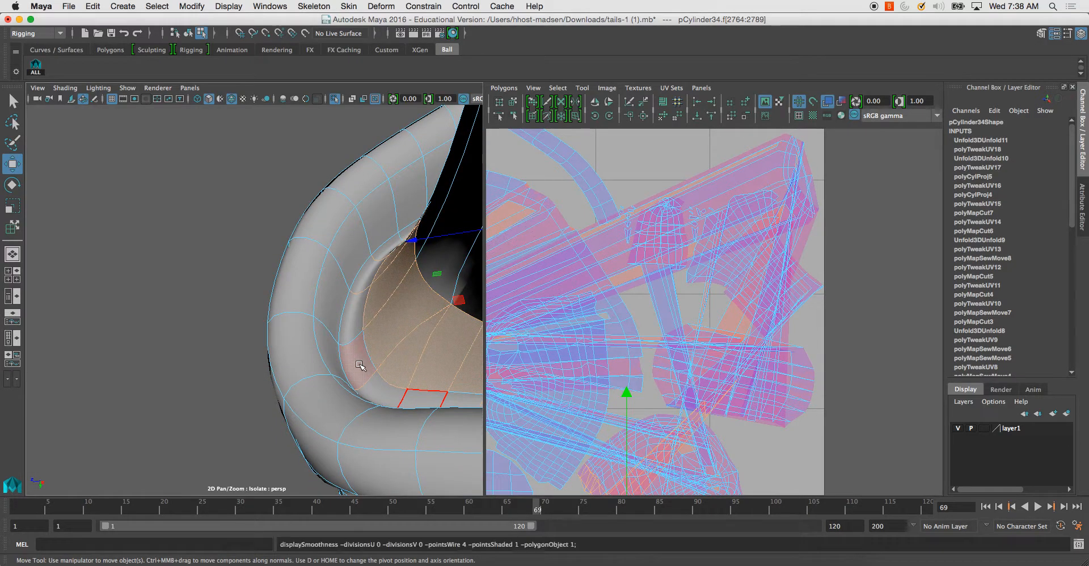
key(1)
shift+click(356, 364)
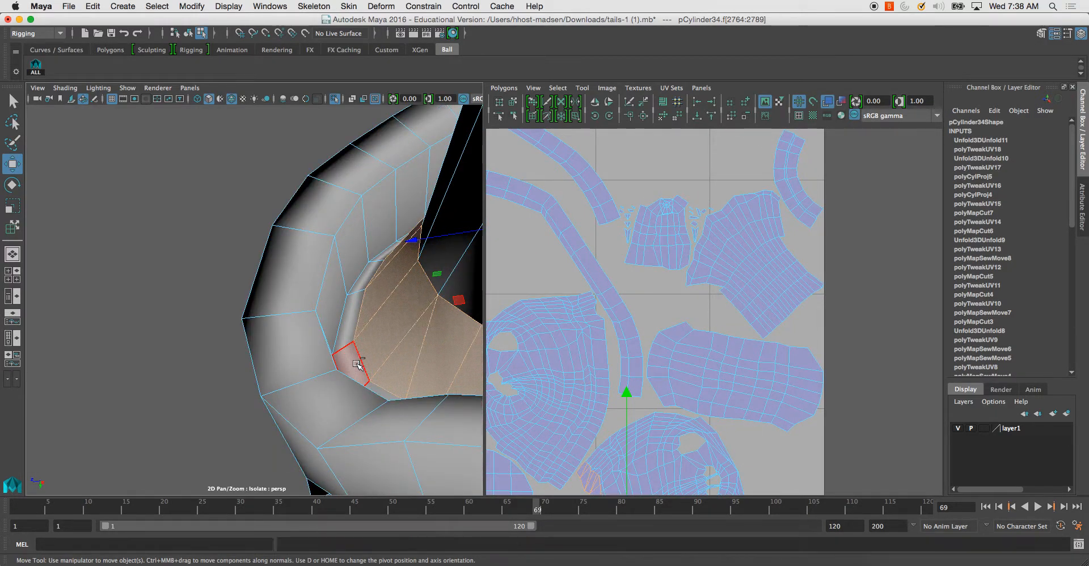
shift+double_click(355, 324)
scroll(388, 339, down, 4)
alt+drag(362, 326, 306, 366)
scroll(388, 339, down, 2)
shift+click(310, 365)
shift+double_click(304, 386)
Extend the face selection ring by ring along the whole arm up to the shoulder.
alt+drag(336, 398, 397, 352)
shift+click(363, 356)
shift+click(360, 375)
shift+click(398, 347)
shift+double_click(403, 362)
shift+double_click(472, 361)
alt+middle_drag(471, 362, 366, 349)
shift+click(311, 342)
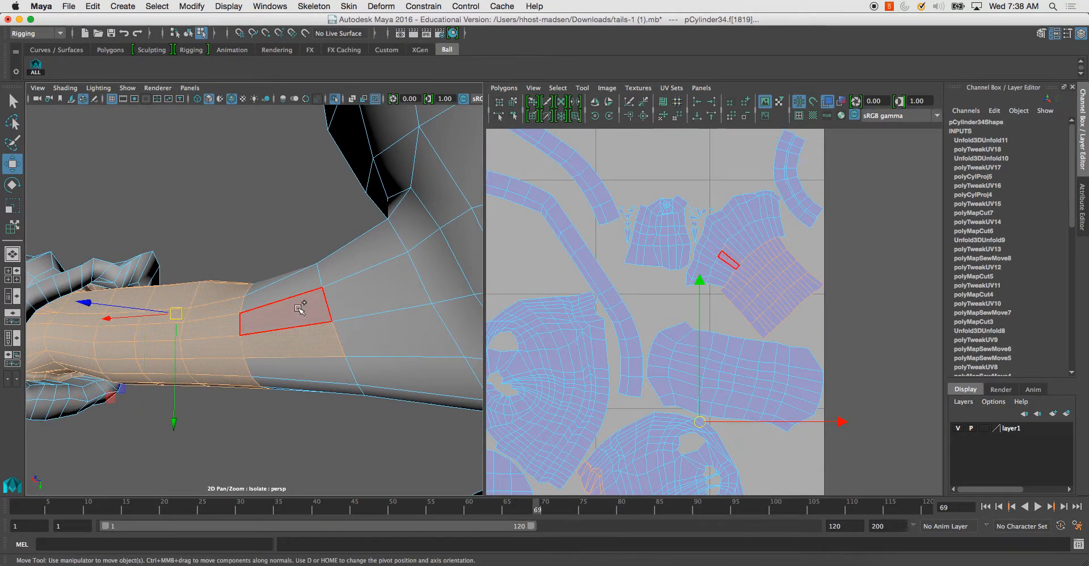
shift+double_click(304, 309)
shift+click(369, 295)
shift+double_click(378, 339)
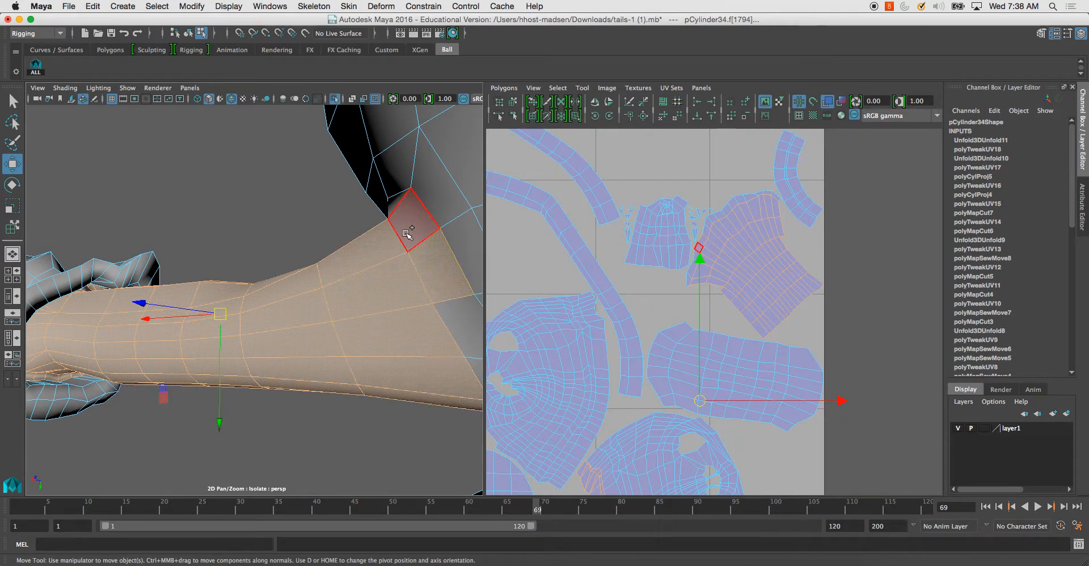
click(436, 287)
Apply a cylindrical projection to the arm faces with Rotate Y at 90 and Rotate X at -90.
alt+drag(436, 286, 320, 285)
key(space)
drag(420, 311, 461, 200)
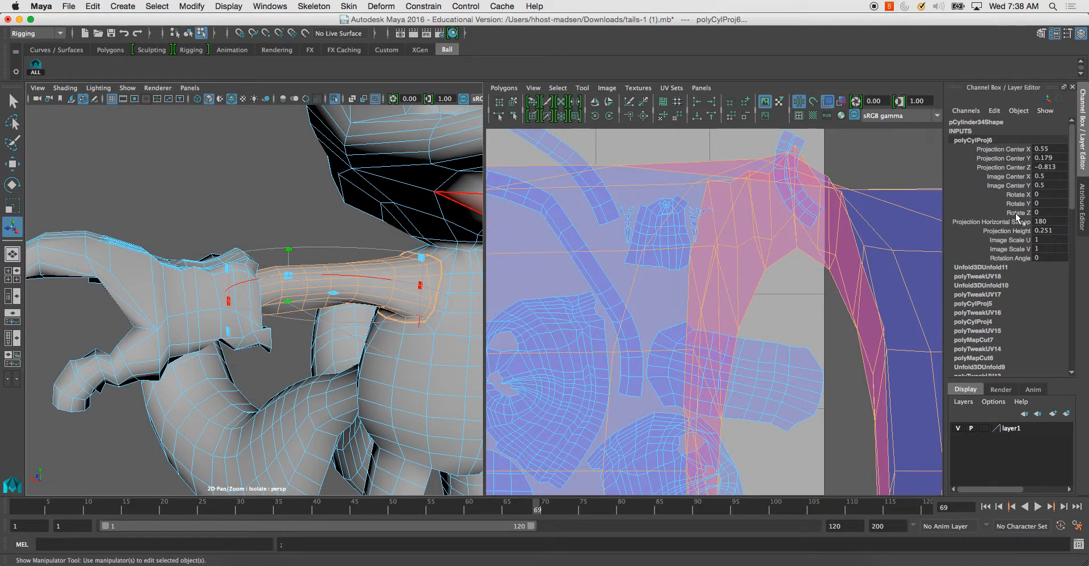
click(1043, 203)
text(90)
key(Return)
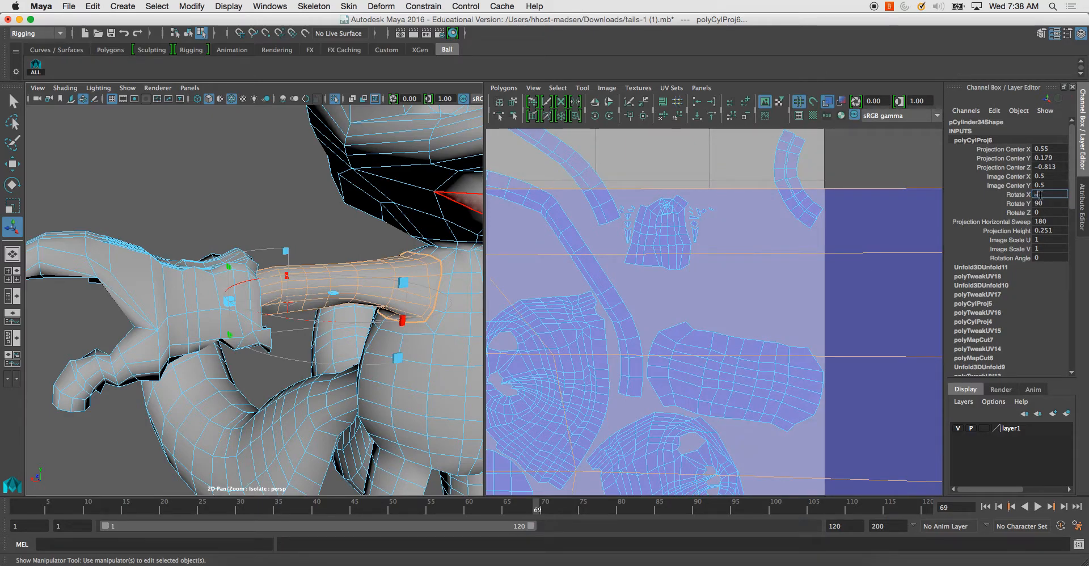
key(Return)
Move the projected arm shell clear of the UV square with the Move UV Shell tool.
alt+drag(328, 370, 301, 358)
scroll(593, 239, down, 10)
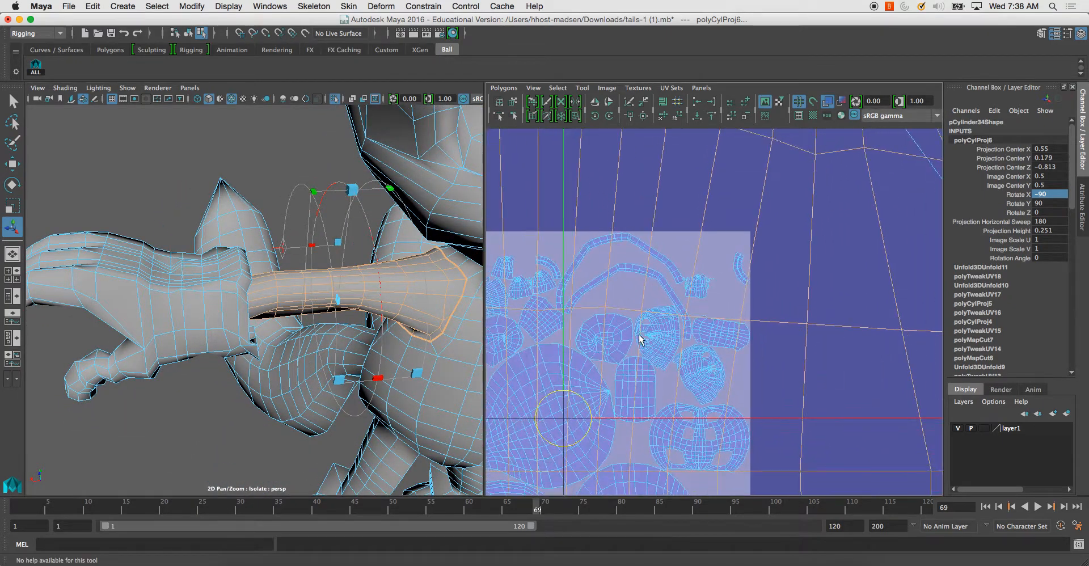
scroll(622, 301, down, 8)
click(512, 100)
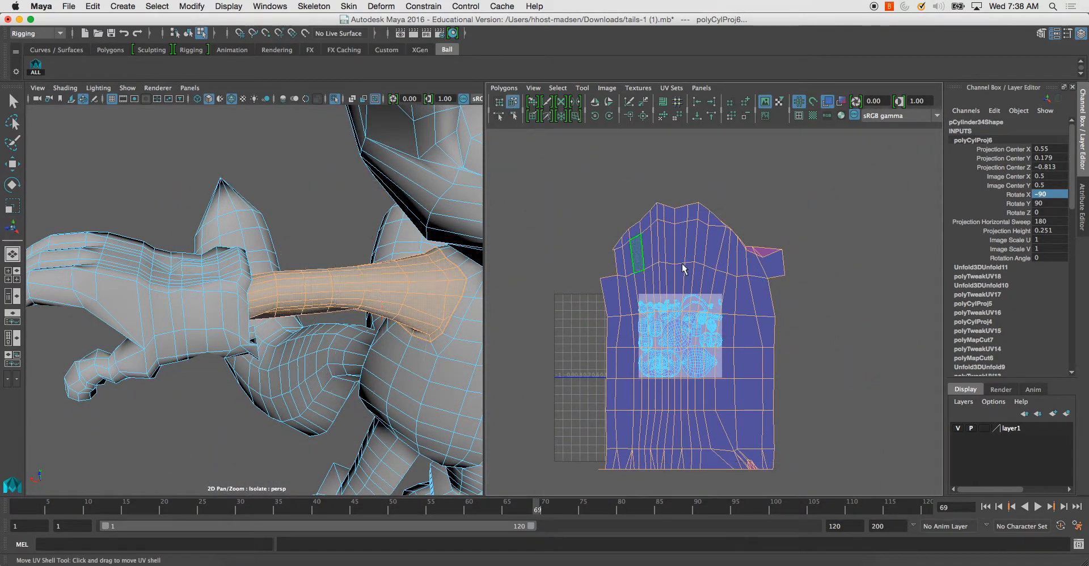
click(729, 405)
scroll(719, 299, down, 4)
drag(699, 332, 839, 280)
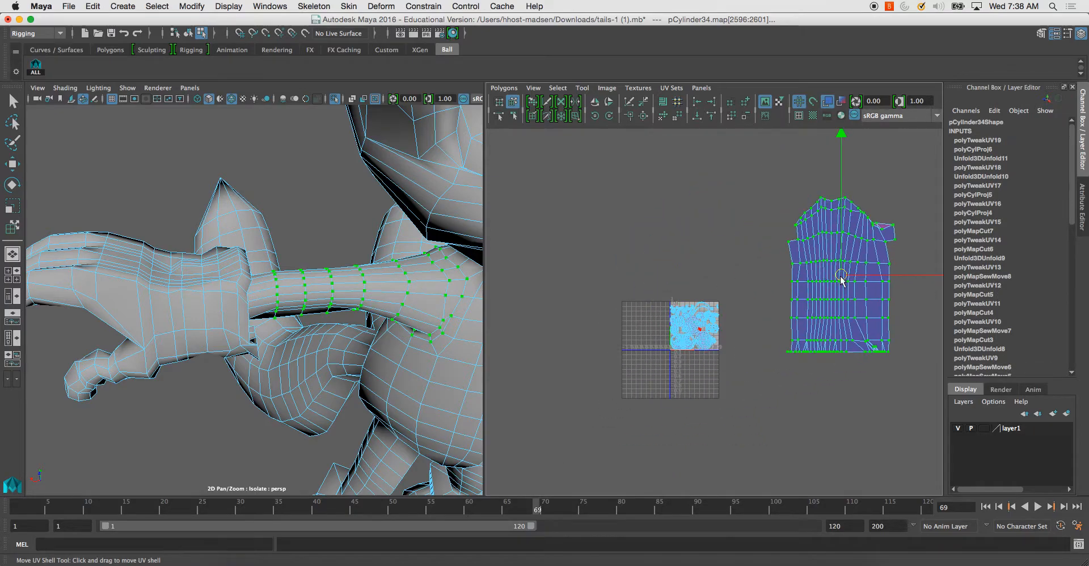
Unfold the arm shell with the Smooth UV tool.
click(583, 88)
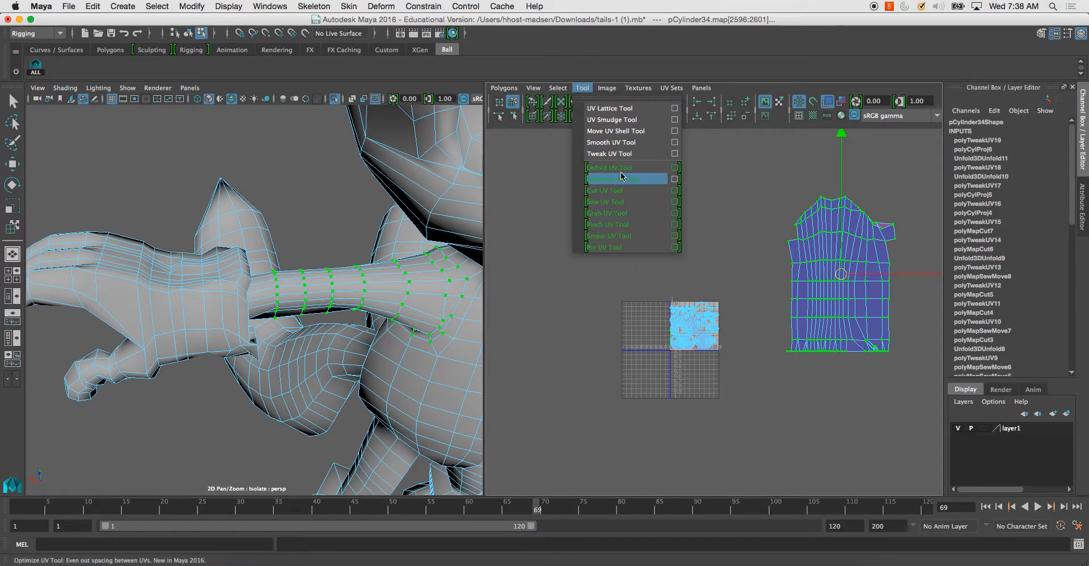
click(611, 143)
drag(775, 357, 1014, 357)
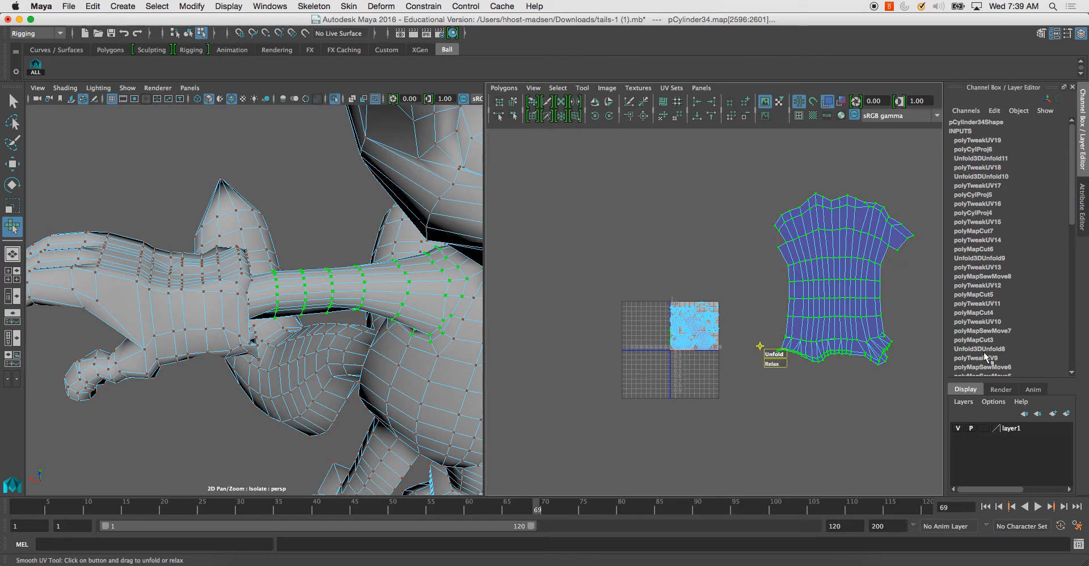
Cut the UV edges of the faces protruding at the shoulder end and move that piece to the opposite side of the arm shell.
alt+drag(260, 275, 304, 368)
alt+right_drag(304, 367, 294, 251)
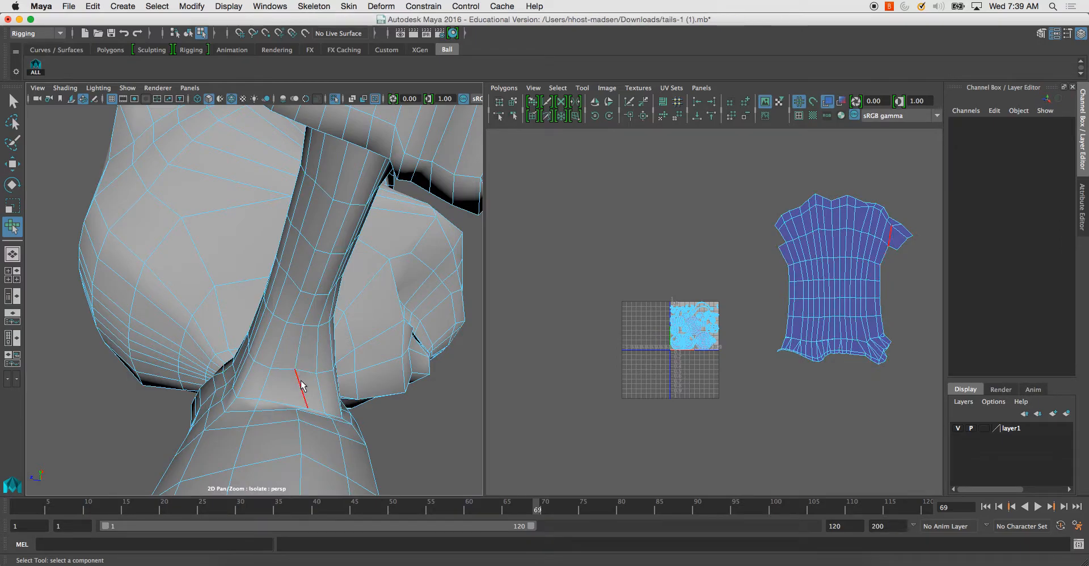
click(300, 386)
alt+drag(300, 389, 299, 411)
click(300, 369)
click(504, 89)
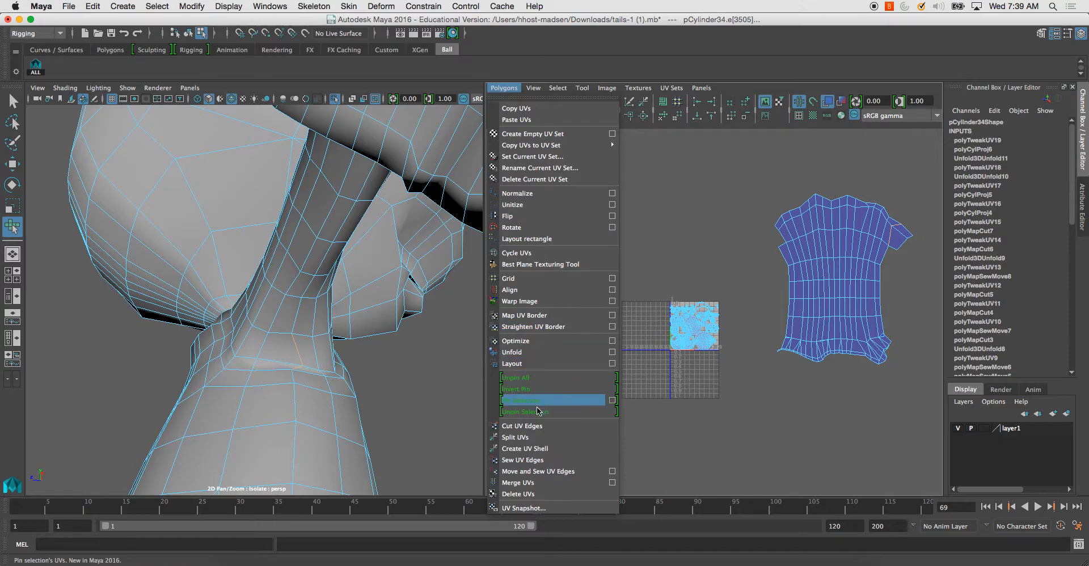
click(537, 428)
click(515, 102)
drag(903, 235, 753, 235)
Move and sew the small cut piece onto the arm shell along their shared edge at the shoulder.
right_drag(279, 320, 277, 313)
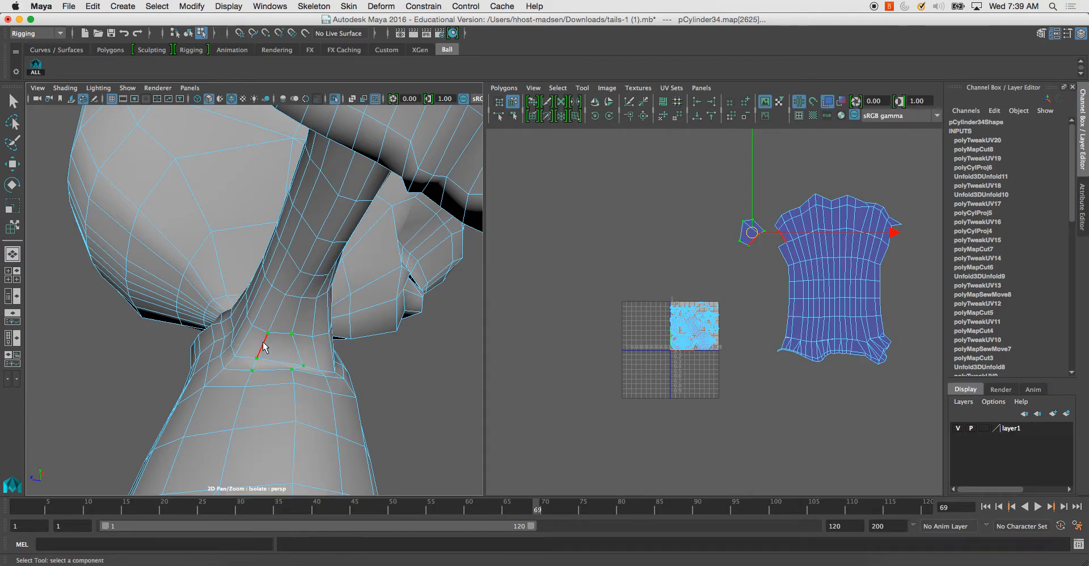
click(264, 346)
shift+click(254, 362)
click(506, 91)
click(506, 92)
alt+drag(241, 366, 244, 371)
shift+click(243, 368)
key(z)
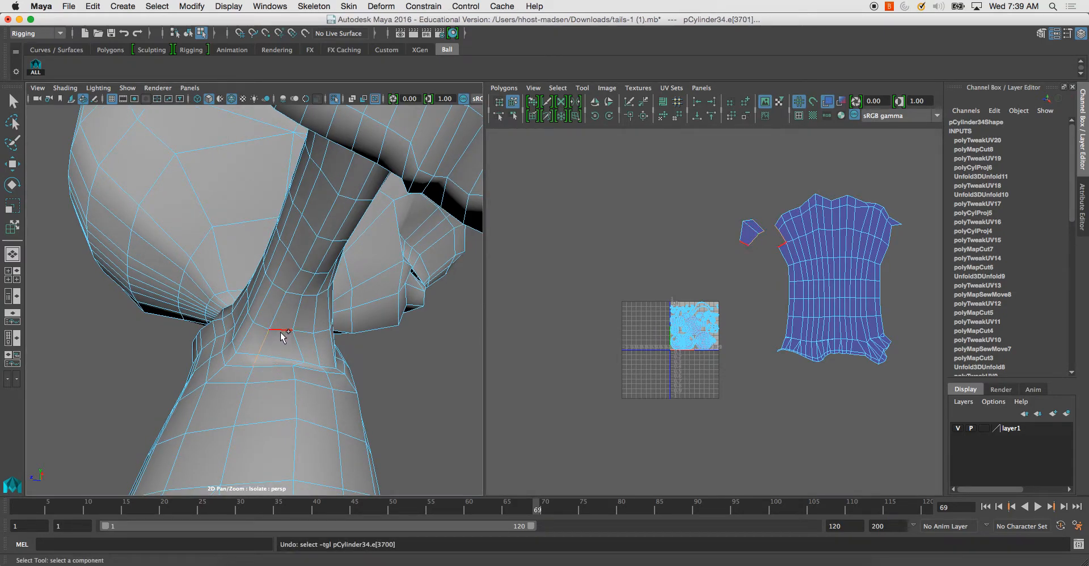
click(521, 89)
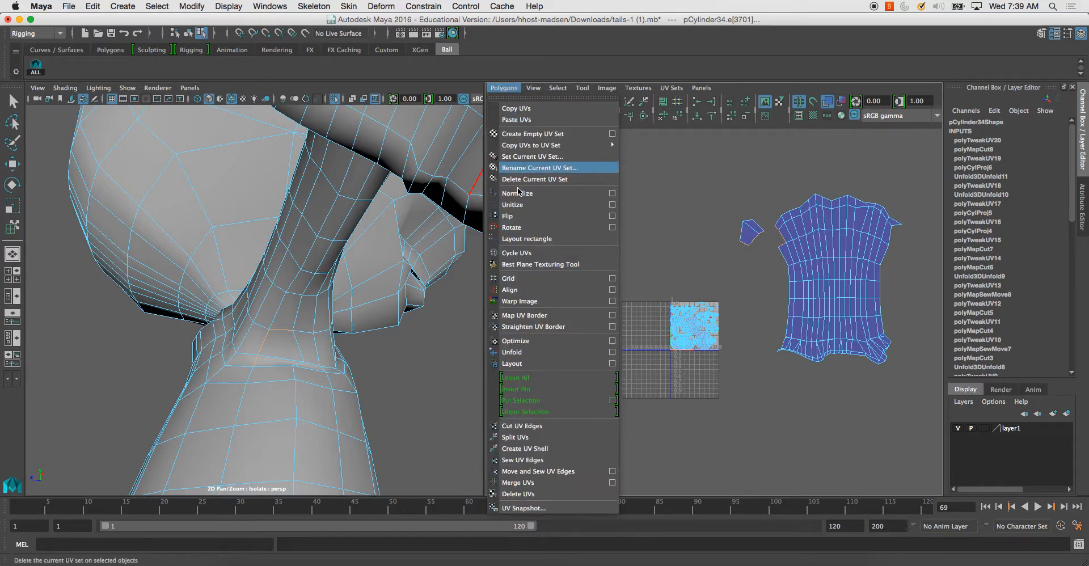
click(538, 471)
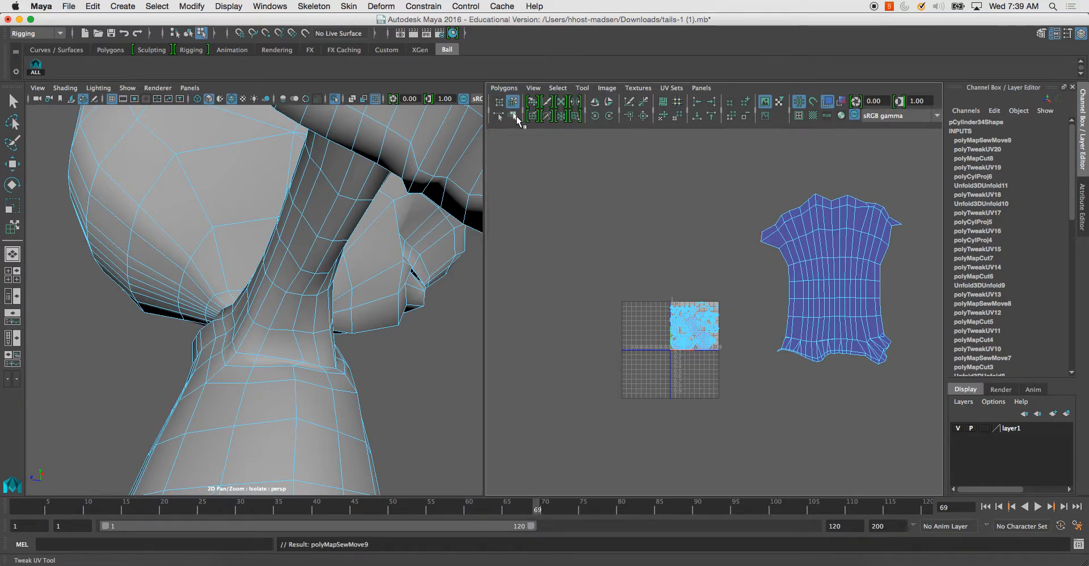
Select the whole sewn arm shell with the Move UV Shell tool.
click(513, 103)
click(773, 236)
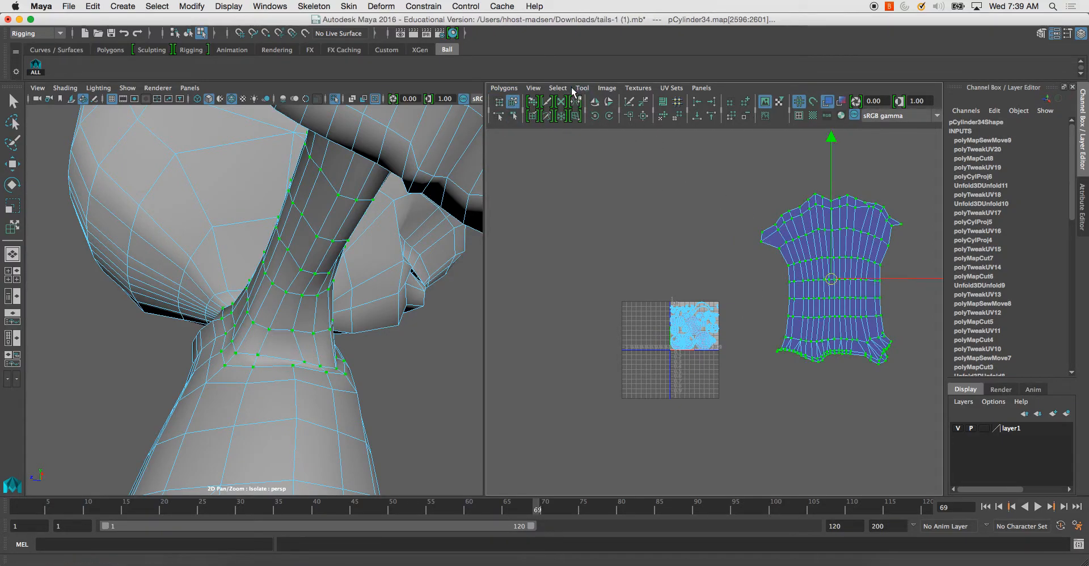
Unfold the selected cylindrical UV shell outside the grid with the Smooth UV Tool.
click(582, 88)
click(604, 145)
alt+middle_drag(763, 387, 668, 385)
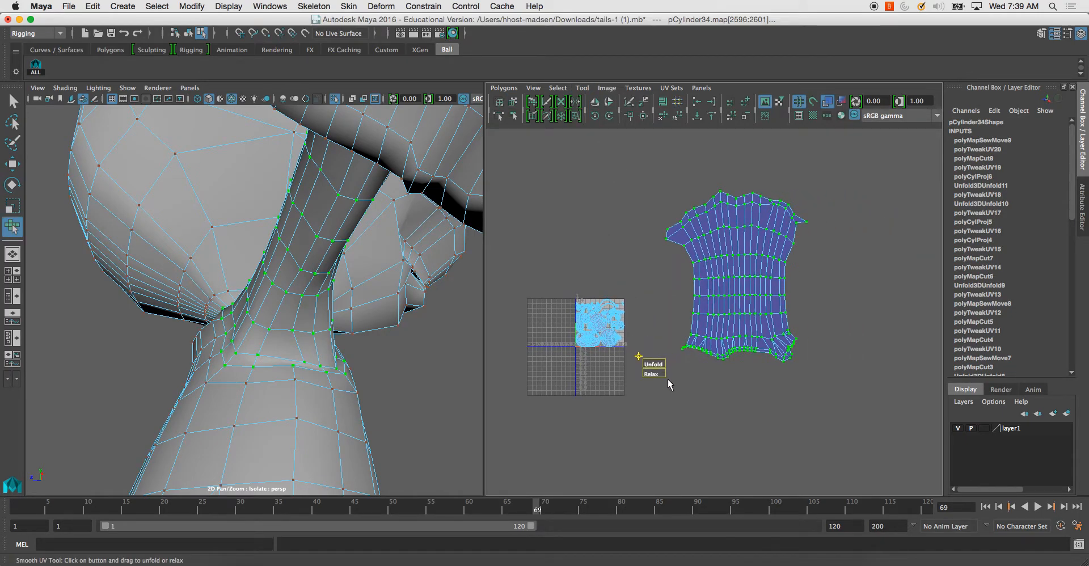
drag(661, 362, 950, 359)
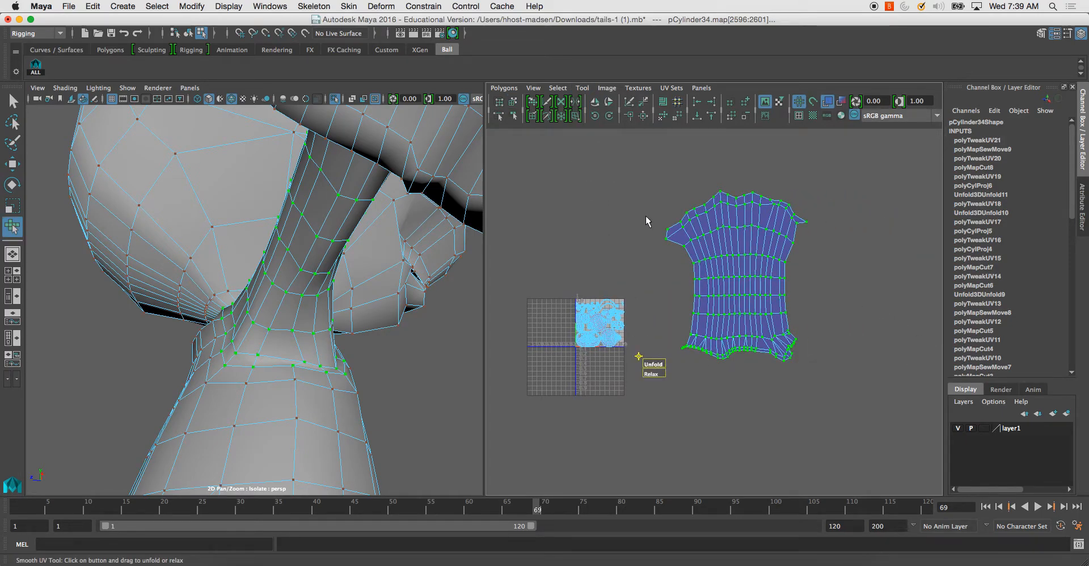
Run the Unfold command on the shell's UVs and frame the result around the gap near its edge.
click(503, 88)
click(535, 356)
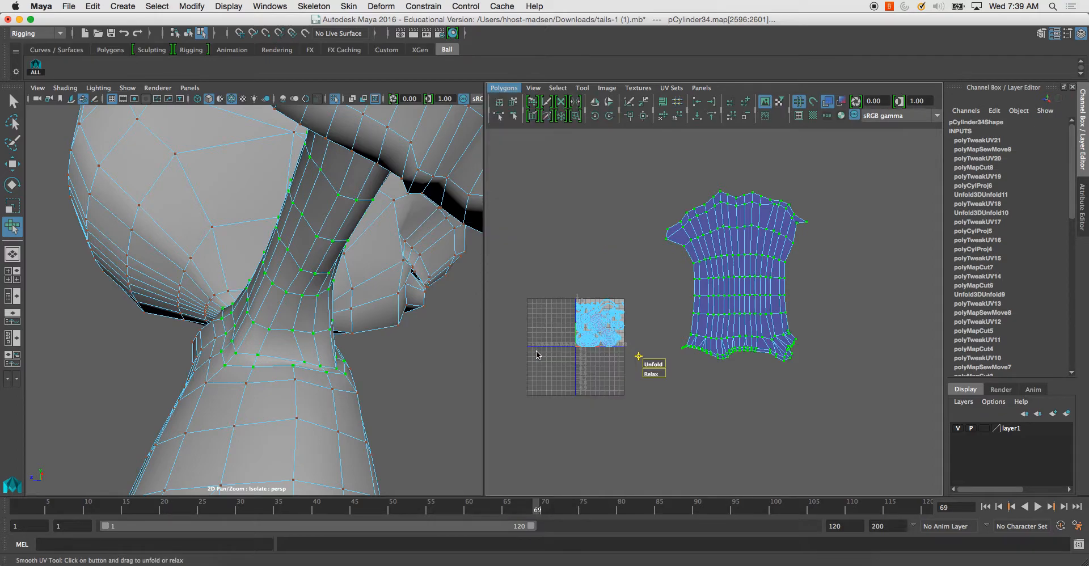
key(f)
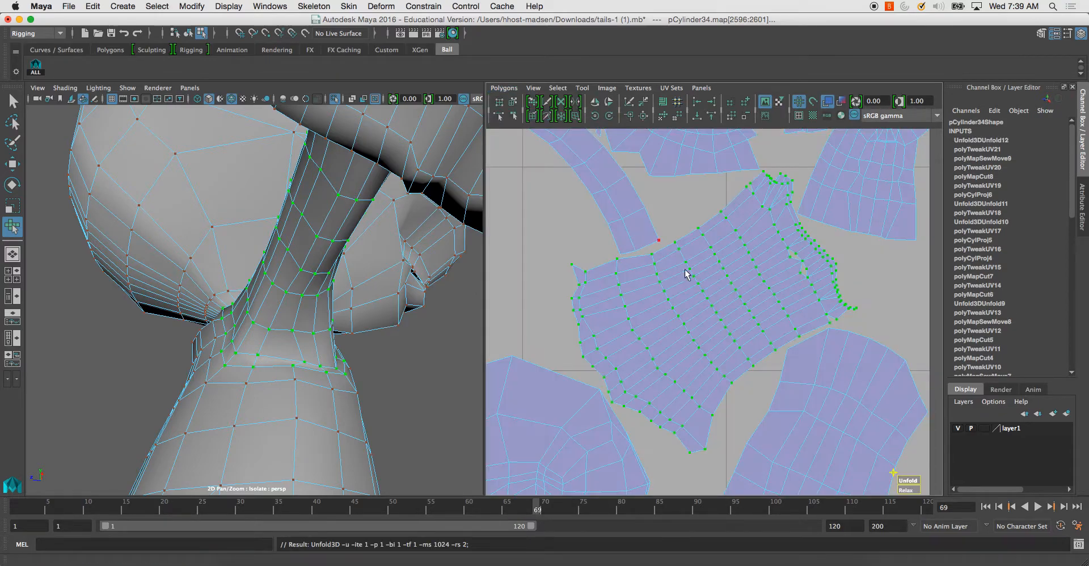
scroll(695, 261, up, 5)
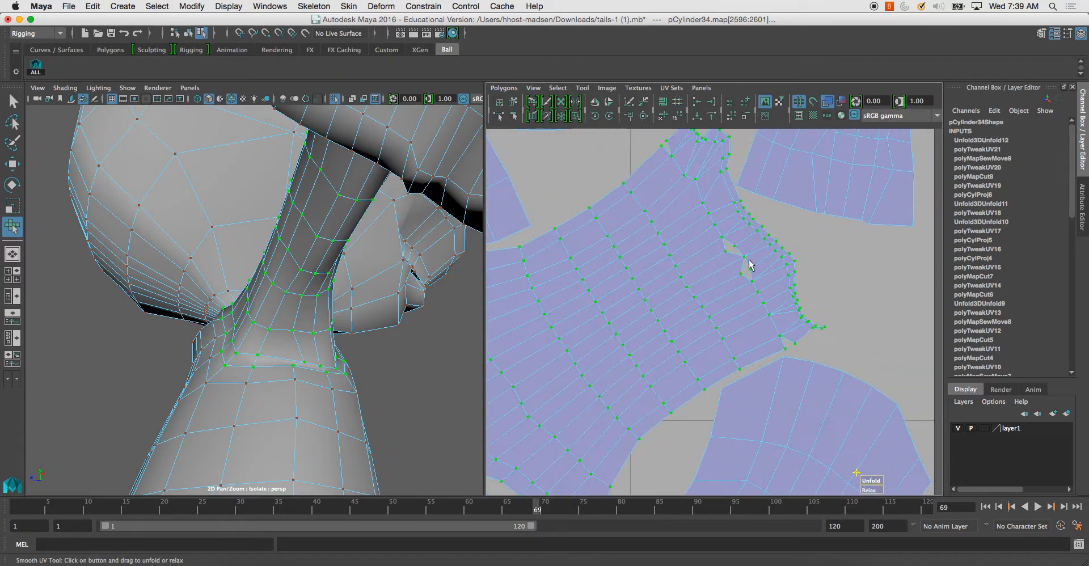
Select the vertex at the small tear inside the mesh and move it away to expose the open seam.
alt+drag(369, 330, 280, 345)
right_click(295, 290)
click(296, 258)
click(295, 317)
alt+right_drag(280, 345, 287, 347)
mouse_move(287, 348)
alt+mouse_down()
mouse_move(270, 360)
mouse_move(184, 364)
mouse_move(316, 371)
mouse_move(262, 353)
mouse_move(289, 352)
mouse_move(273, 361)
alt+mouse_up()
click(257, 293)
right_drag(260, 287, 263, 326)
click(256, 332)
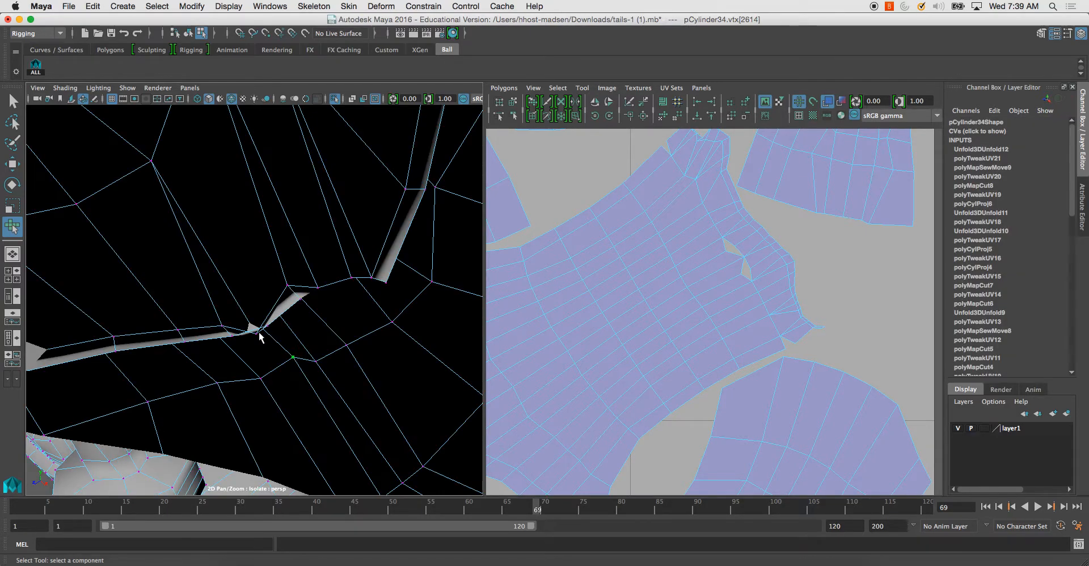
key(w)
drag(272, 350, 266, 340)
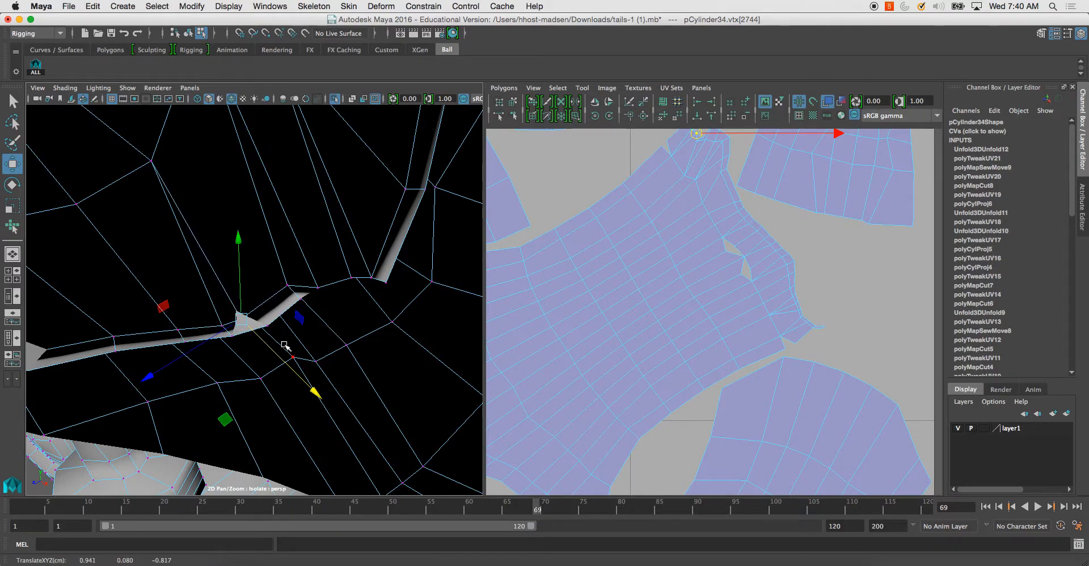
Examine the open seam around the moved vertex in smooth preview and in the unsmoothed mesh from several angles.
key(4)
key(3)
key(5)
alt+drag(272, 296, 188, 261)
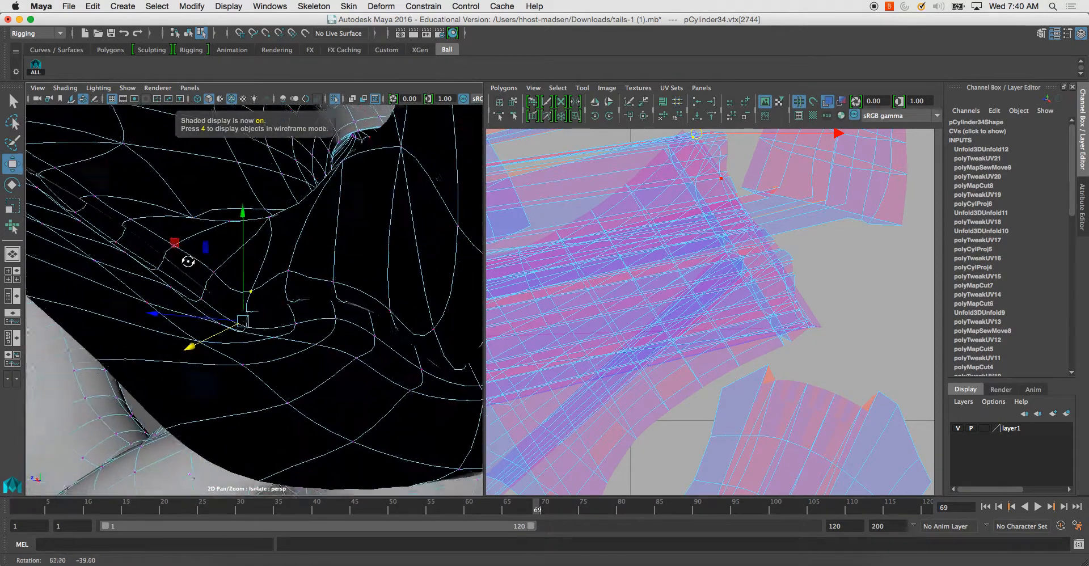
key(1)
mouse_move(267, 297)
alt+mouse_down()
mouse_move(304, 303)
mouse_move(287, 299)
alt+mouse_up()
right_drag(312, 302, 323, 232)
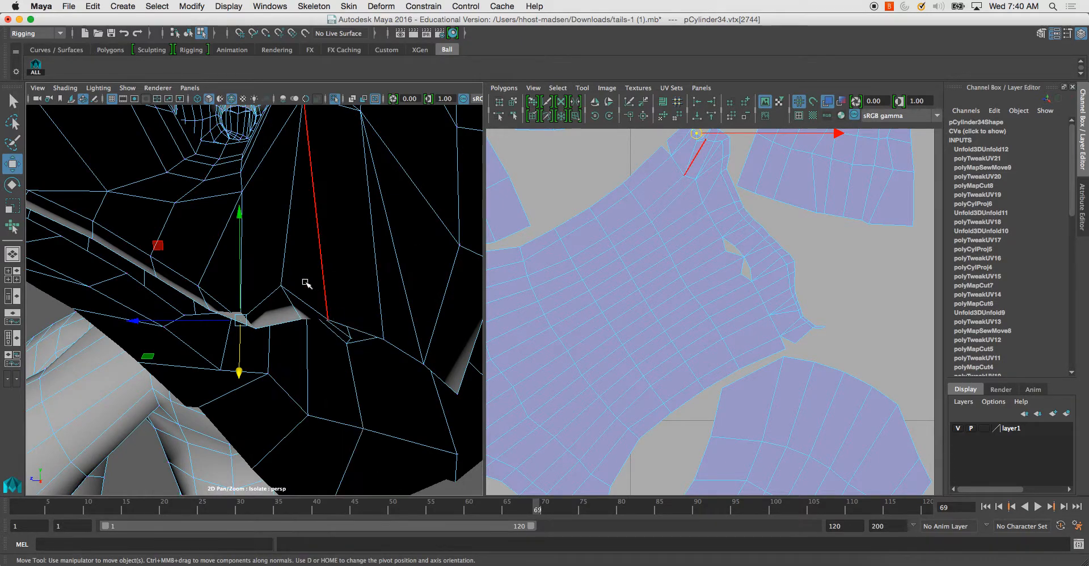
alt+drag(305, 333, 286, 351)
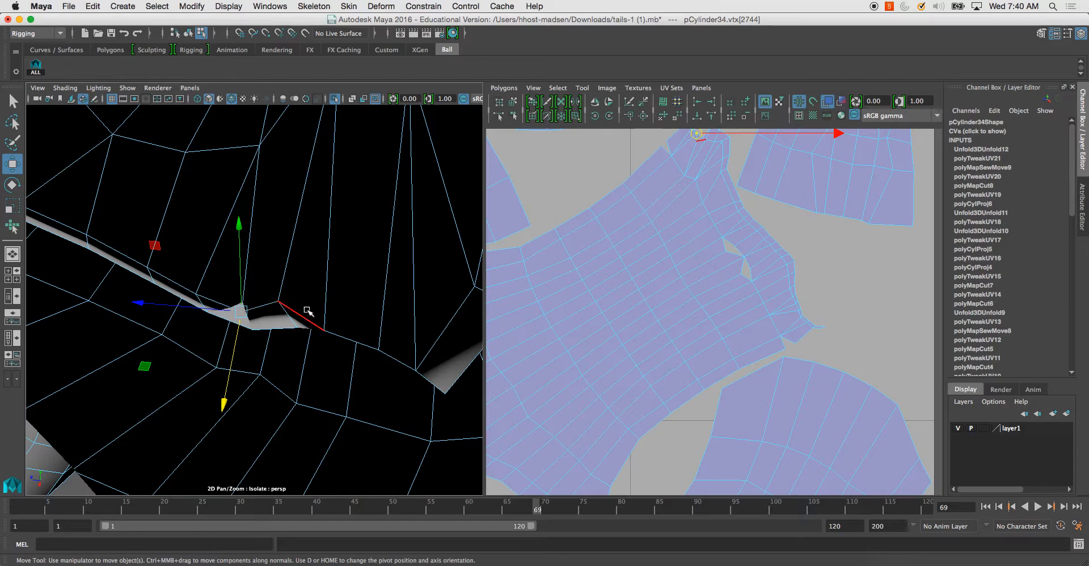
Select the cylindrical shell's UVs and unfold them further with the Smooth UV Tool.
alt+middle_drag(644, 255, 615, 351)
alt+right_drag(612, 238, 690, 384)
alt+middle_drag(637, 264, 666, 318)
click(658, 267)
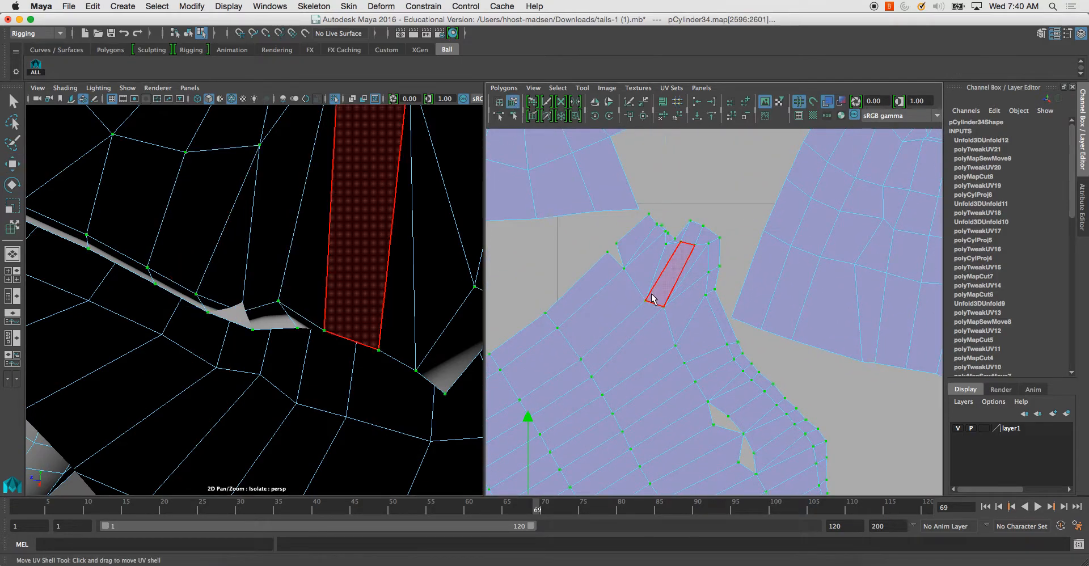
click(584, 89)
click(615, 139)
drag(513, 481, 854, 463)
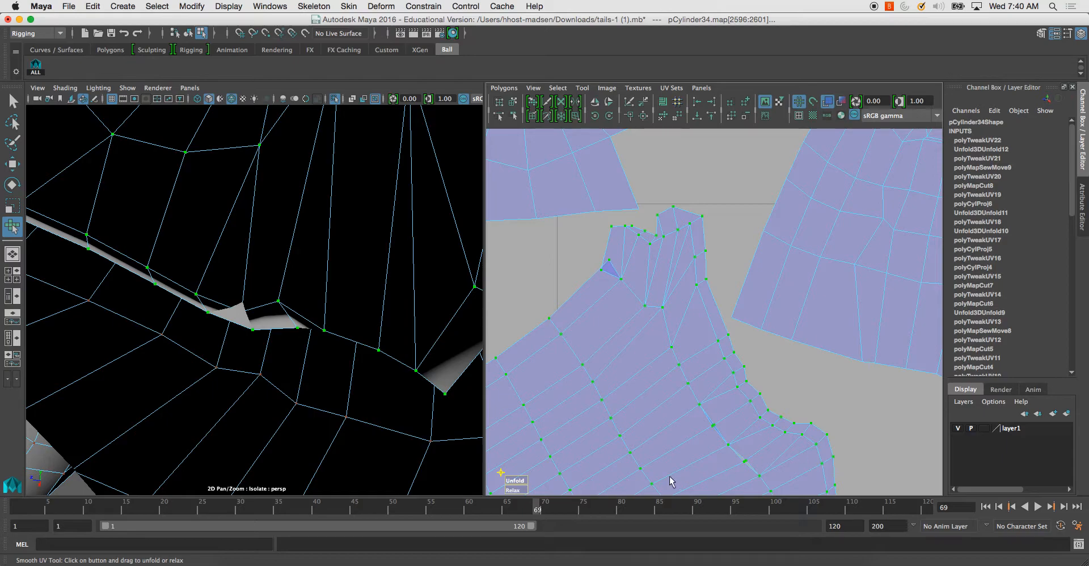
drag(522, 482, 857, 465)
drag(953, 460, 398, 345)
drag(521, 480, 341, 334)
Select the split edge near the tear on the mesh and apply Move and Sew UV Edges to it.
right_drag(291, 290, 291, 260)
click(301, 316)
alt+drag(296, 323, 244, 313)
click(284, 308)
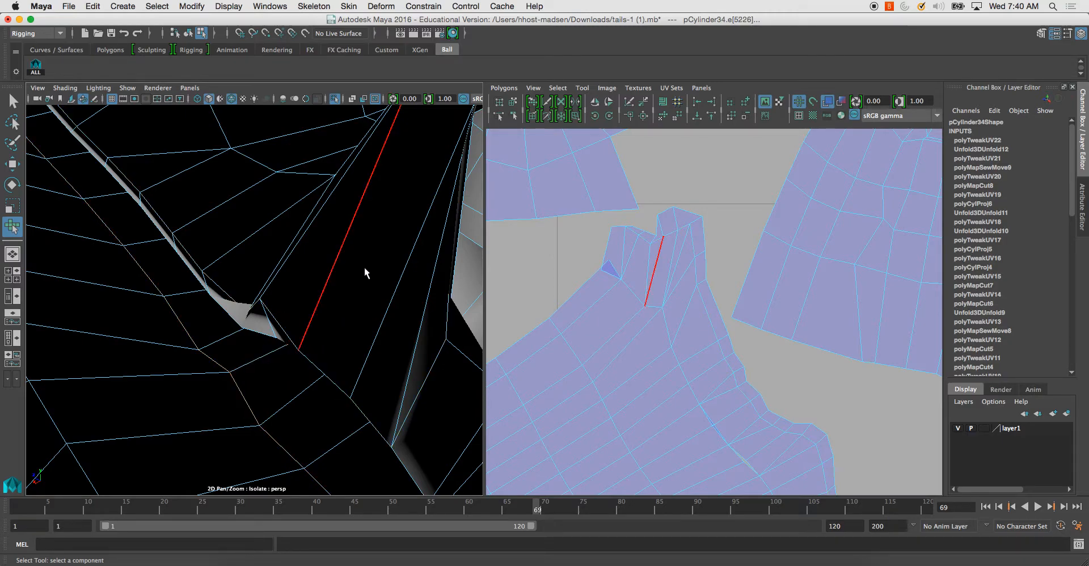
alt+drag(299, 178, 316, 201)
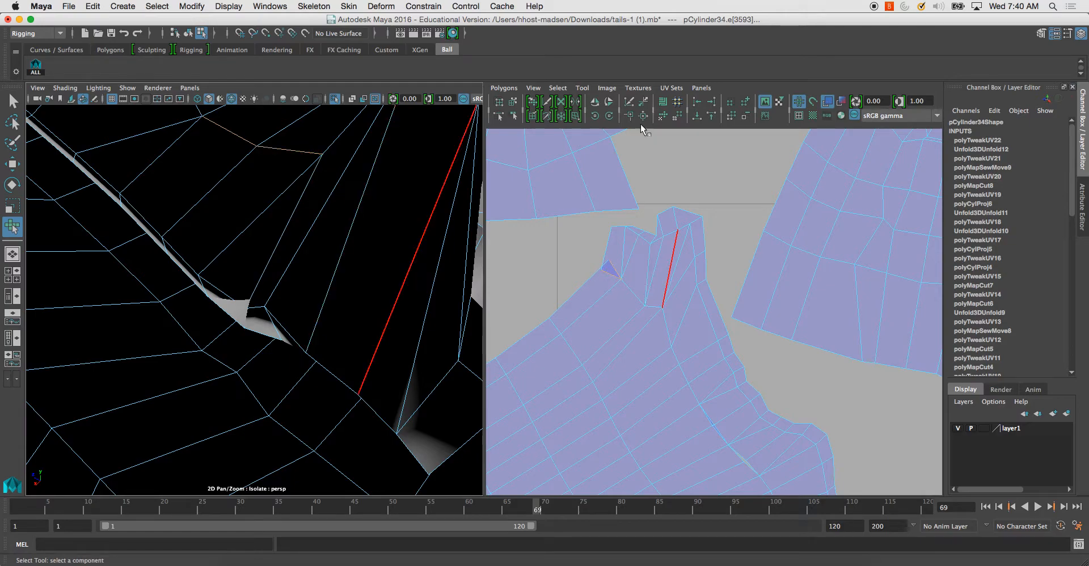
click(504, 88)
click(519, 477)
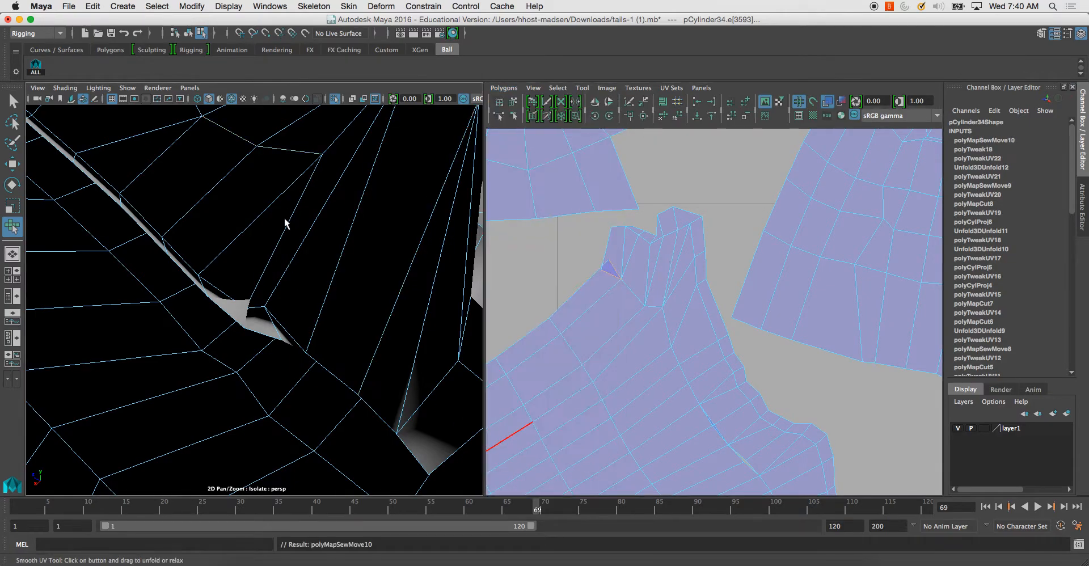
Examine the mesh around the tear to locate the edge bordering the small overlapping triangle in the UV shell.
scroll(306, 256, down, 5)
scroll(315, 256, up, 5)
alt+middle_drag(315, 257, 297, 216)
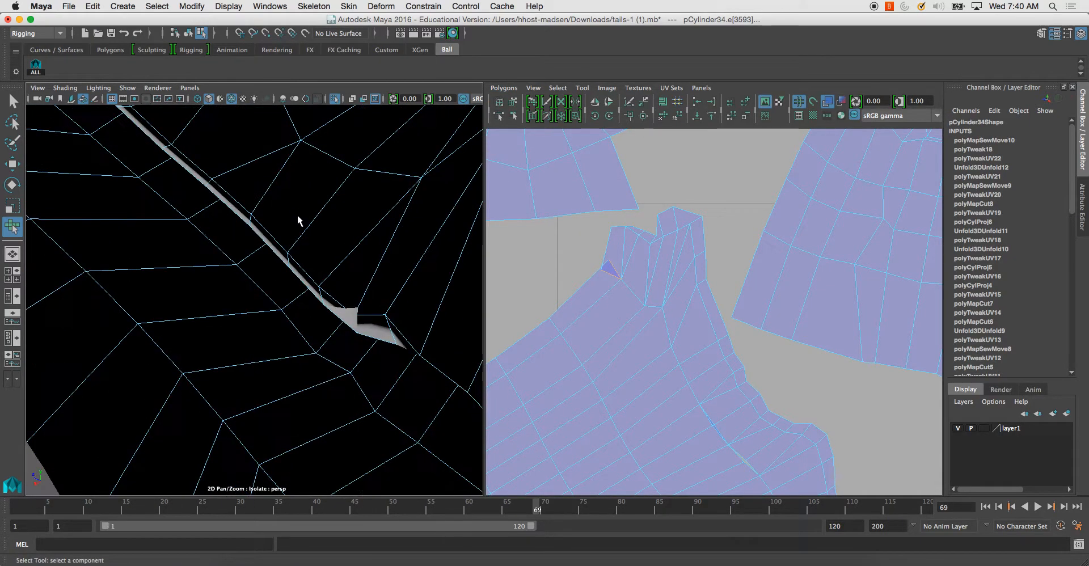
scroll(309, 231, down, 5)
scroll(297, 246, up, 5)
alt+drag(289, 253, 573, 259)
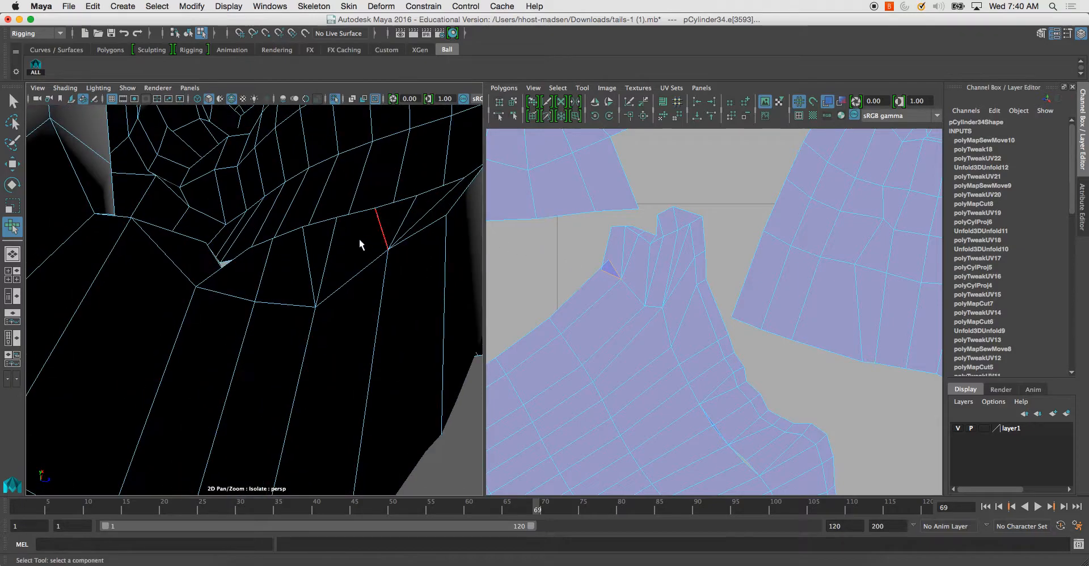
scroll(652, 278, up, 4)
alt+middle_drag(533, 248, 590, 257)
alt+drag(396, 246, 400, 201)
click(397, 196)
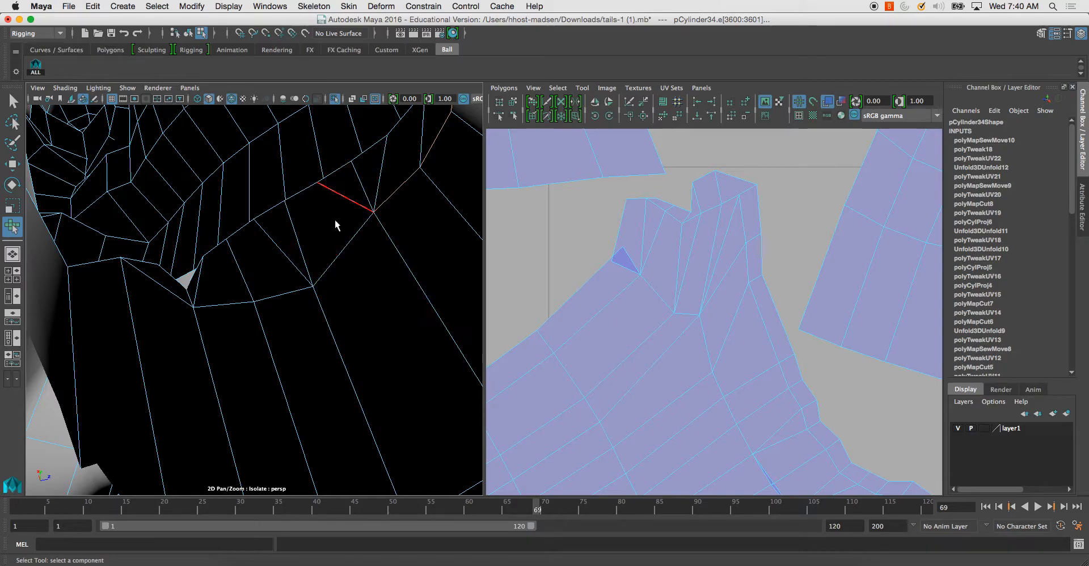
click(239, 305)
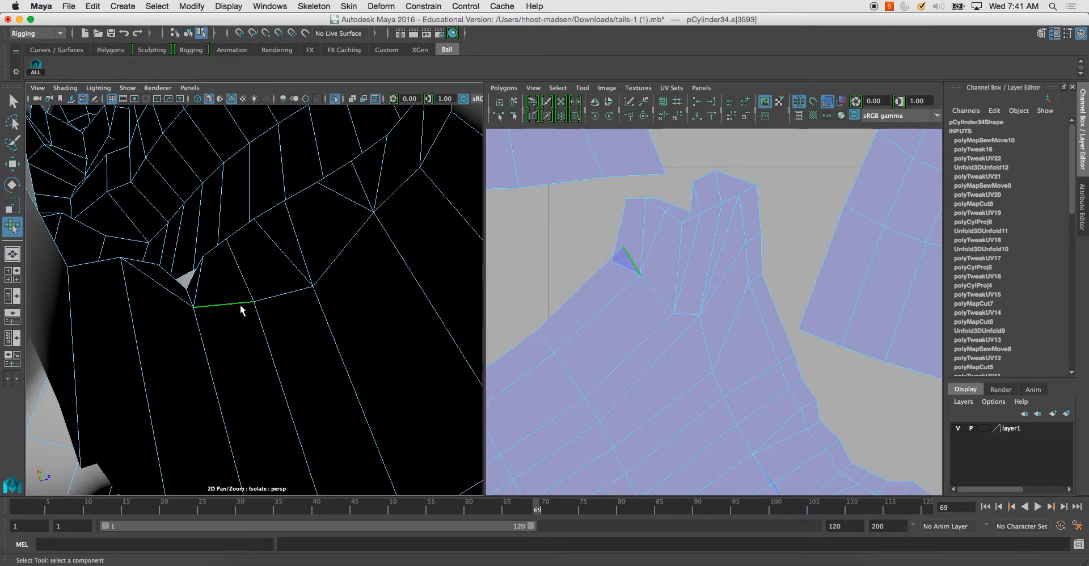
scroll(699, 255, up, 2)
alt+right_drag(699, 254, 743, 365)
alt+middle_drag(608, 299, 651, 305)
alt+drag(301, 317, 309, 362)
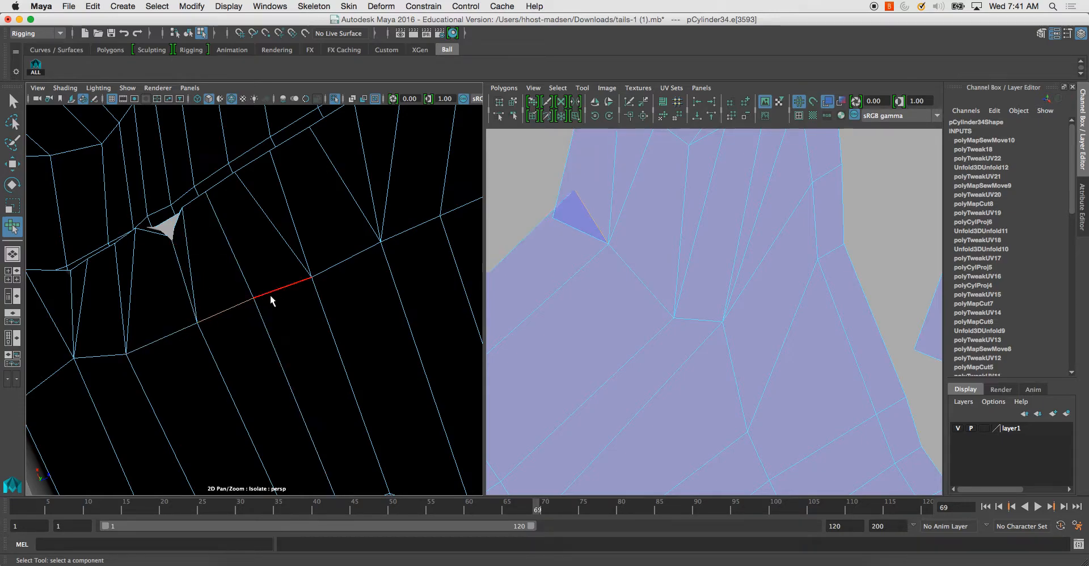
Try to merge the vertex at the end of that edge with smooth preview on.
key(3)
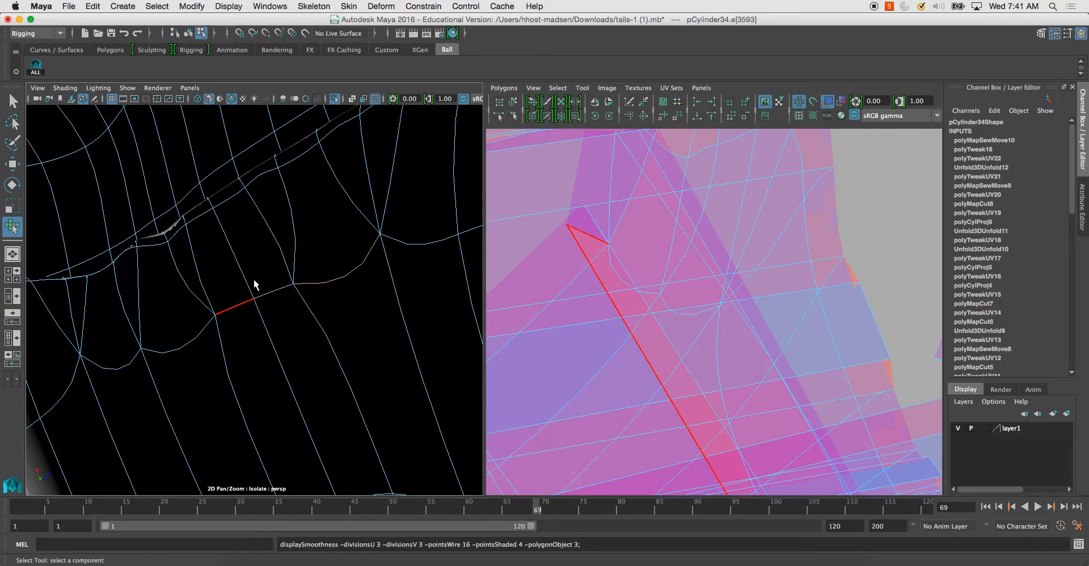
right_drag(250, 256, 239, 291)
click(254, 298)
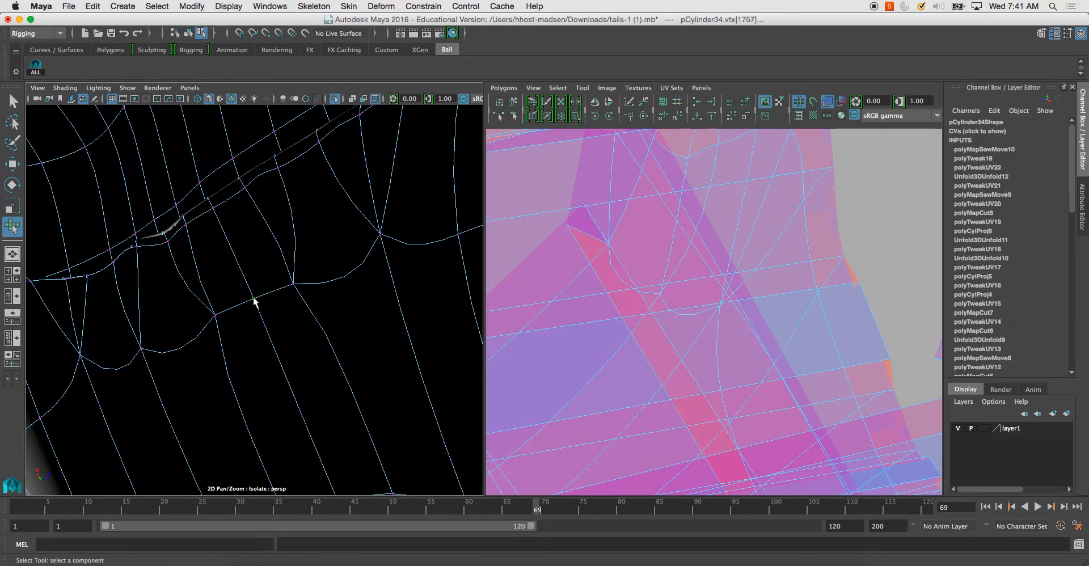
shift+right_drag(256, 305, 292, 251)
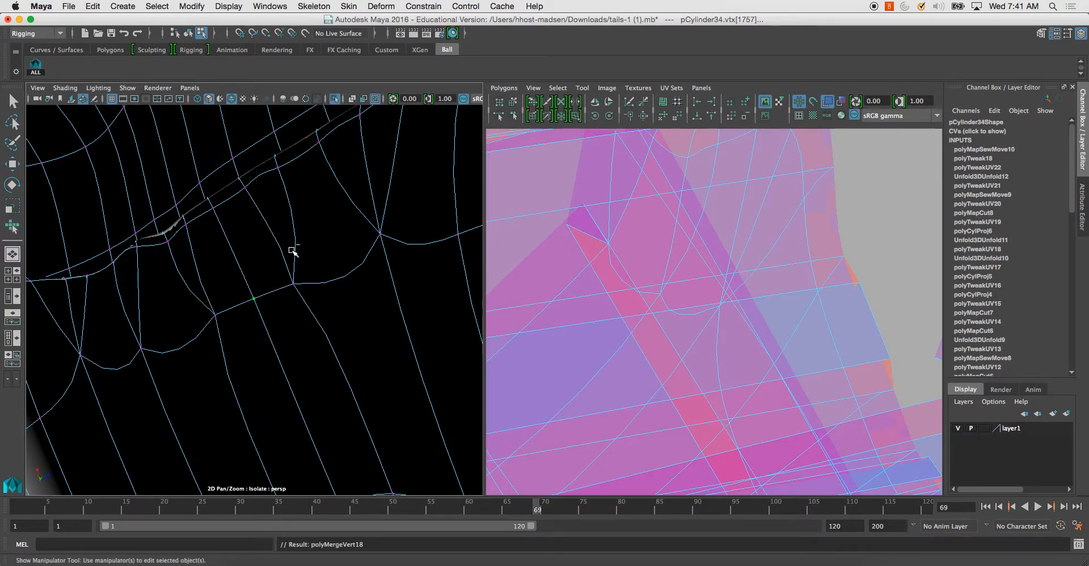
key(z)
Merge the coincident vertices at the end of the edge in the unsmoothed mesh and check them in smooth preview.
click(262, 298)
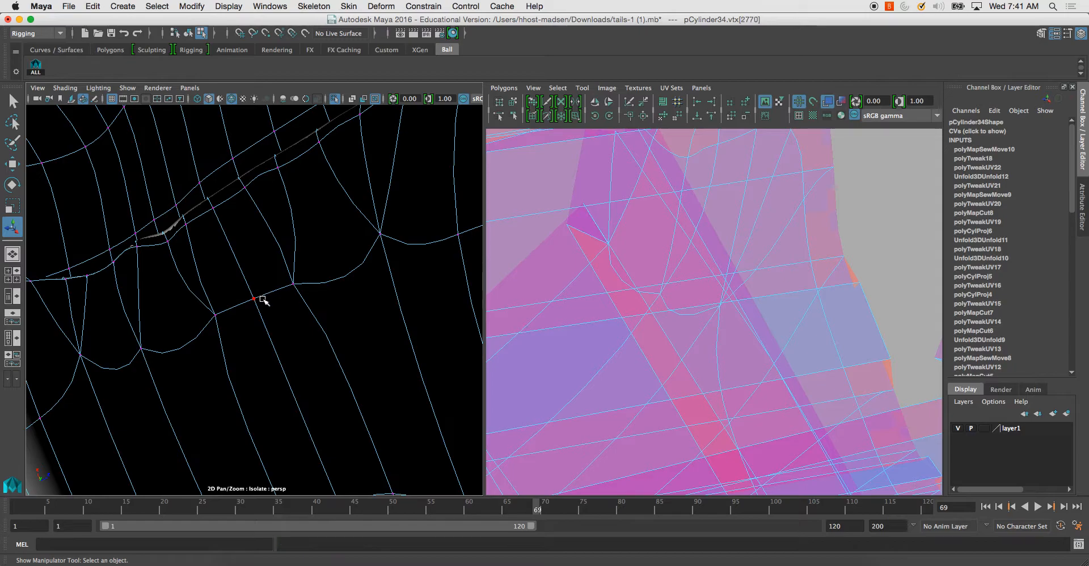
key(1)
alt+drag(256, 302, 262, 309)
right_drag(261, 298, 246, 304)
drag(237, 291, 271, 335)
shift+right_drag(250, 311, 252, 277)
key(3)
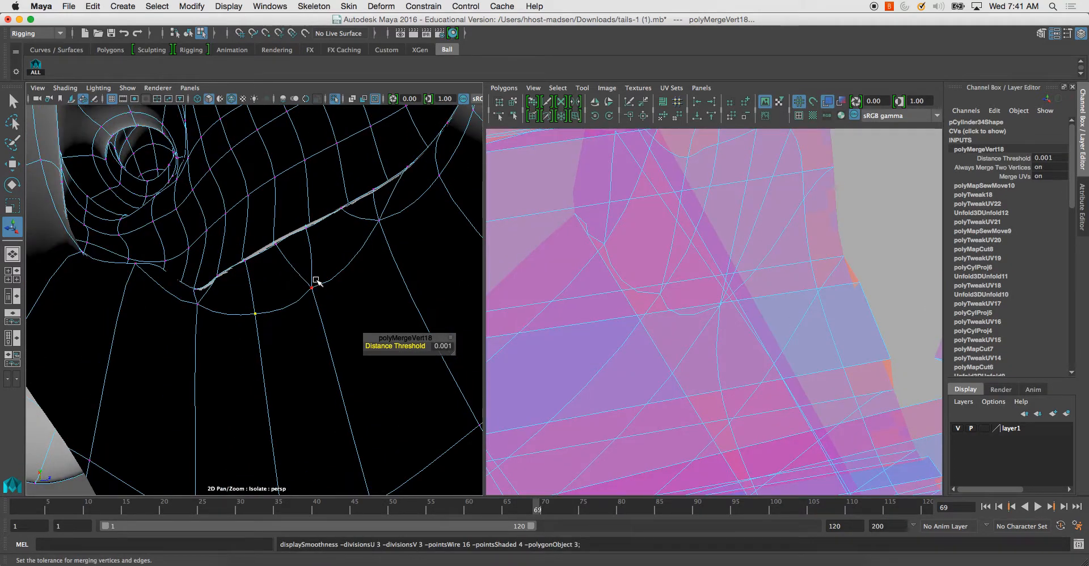
key(1)
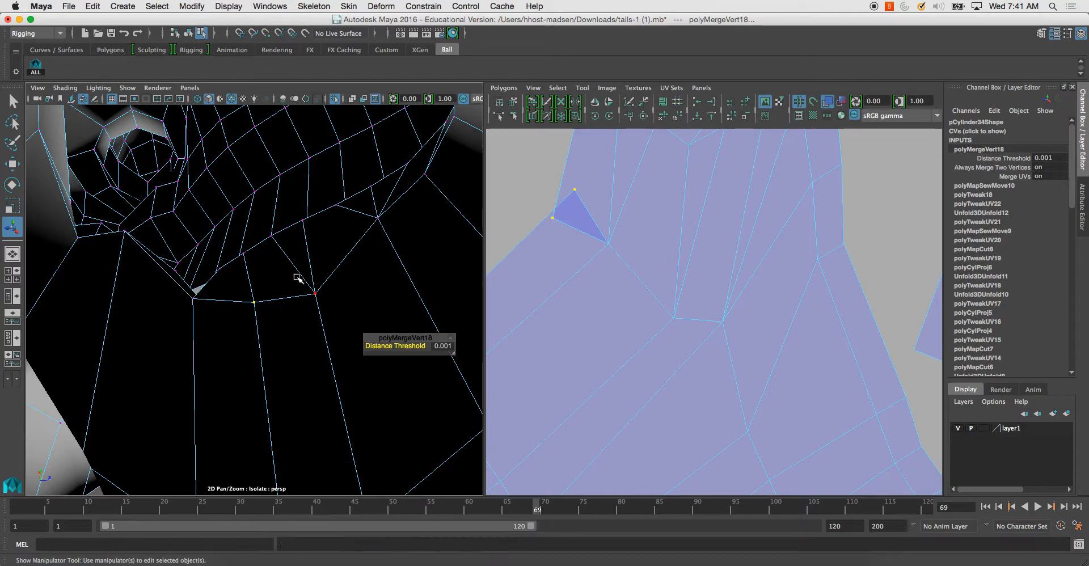
Select the edge beside the merged vertex and apply Move and Sew UV Edges to close the overlapping triangle.
right_drag(314, 263, 316, 233)
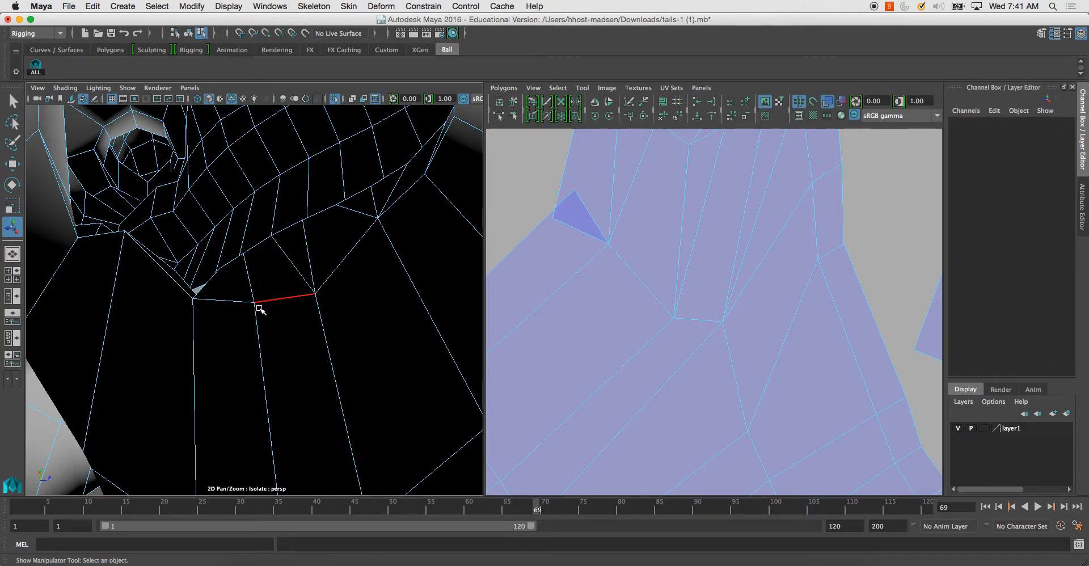
click(239, 307)
click(505, 89)
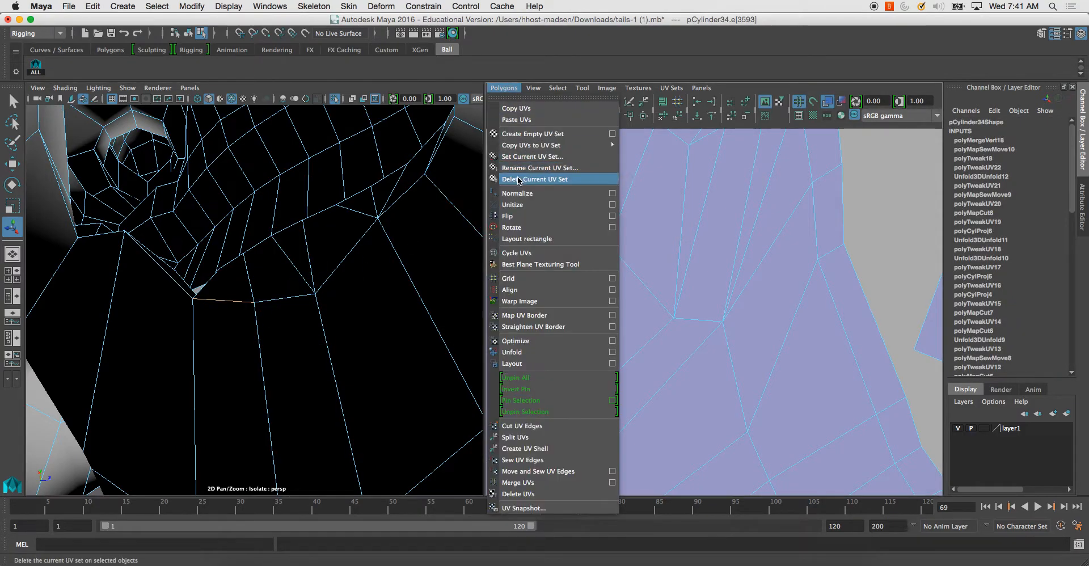
click(535, 472)
click(347, 315)
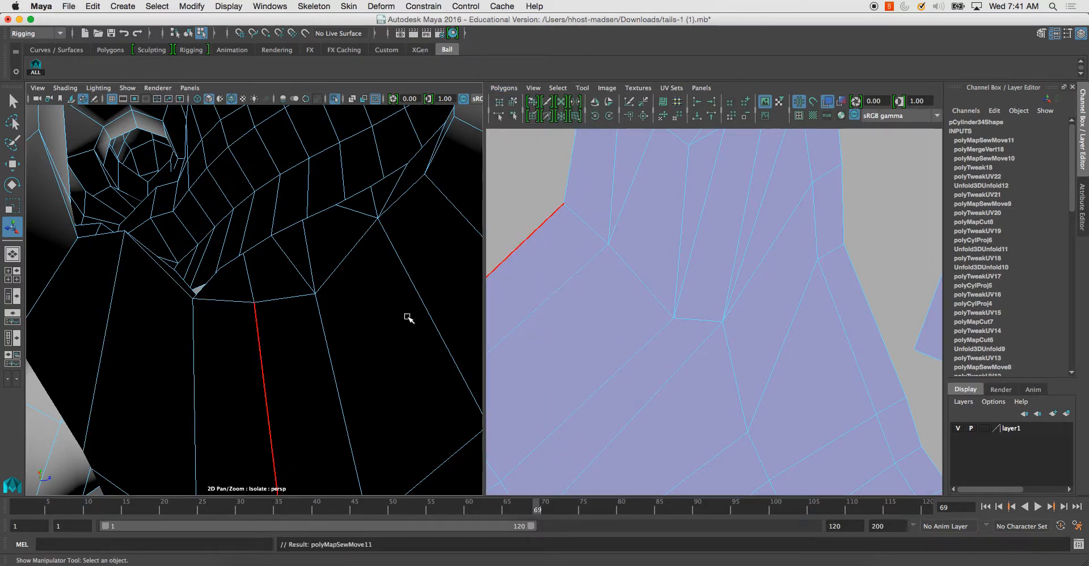
Examine the inside of the mesh to locate the edge bordering the shell's remaining narrow UV gap.
scroll(581, 259, down, 5)
alt+middle_drag(652, 301, 593, 242)
scroll(641, 283, down, 2)
alt+middle_drag(690, 324, 679, 294)
alt+drag(207, 303, 182, 304)
alt+drag(224, 332, 113, 274)
alt+middle_drag(113, 274, 119, 274)
alt+drag(119, 274, 235, 301)
alt+middle_drag(235, 301, 241, 302)
mouse_move(241, 302)
alt+mouse_down()
mouse_move(228, 291)
mouse_move(248, 291)
alt+mouse_up()
alt+middle_drag(247, 291, 269, 295)
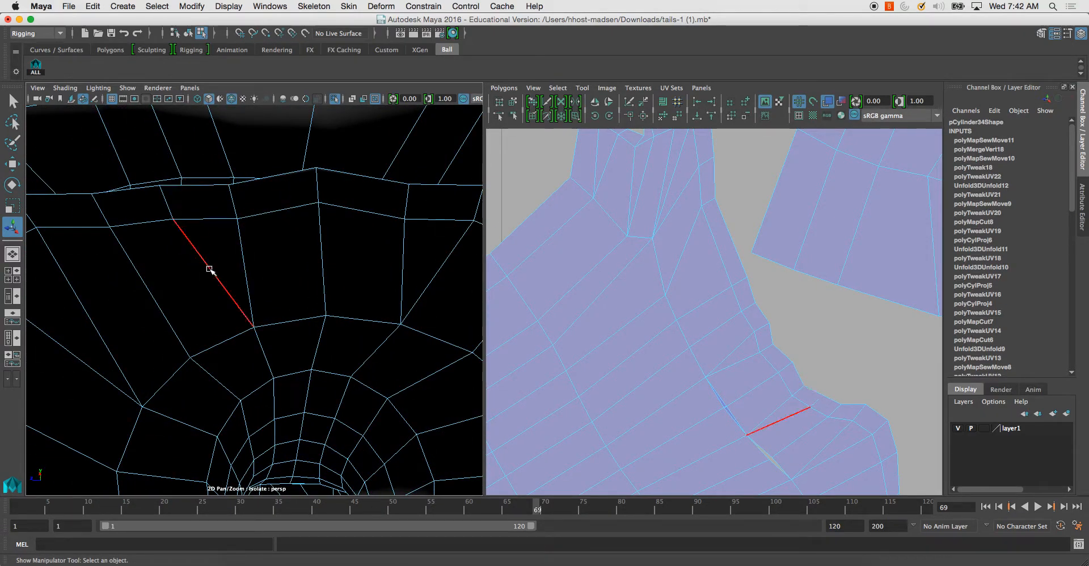
click(224, 326)
Try to merge the vertex at the end of the edge bordering the narrow UV gap.
right_drag(248, 326, 214, 287)
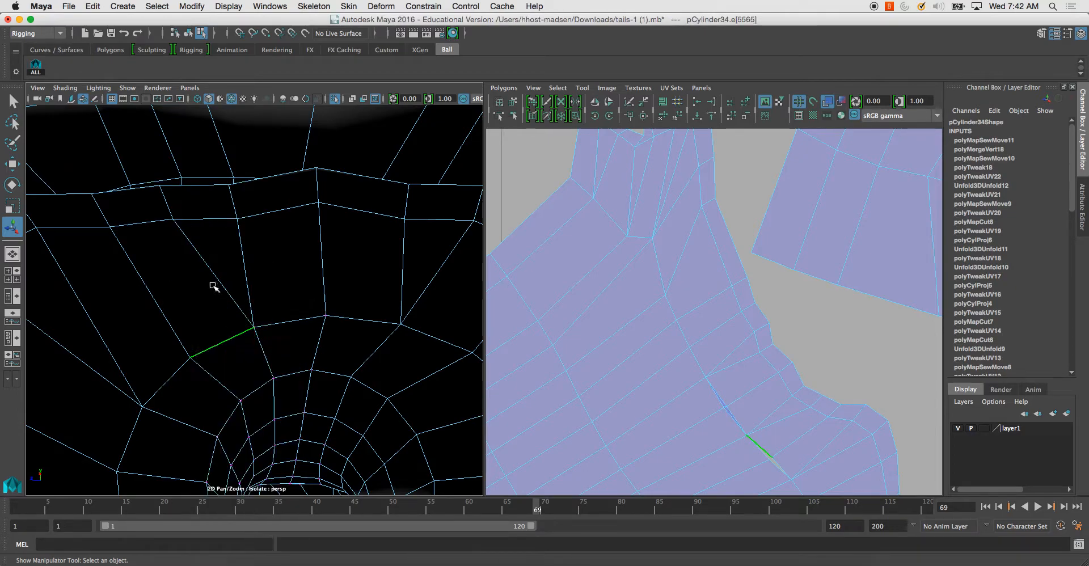
click(252, 328)
shift+right_drag(260, 335, 283, 284)
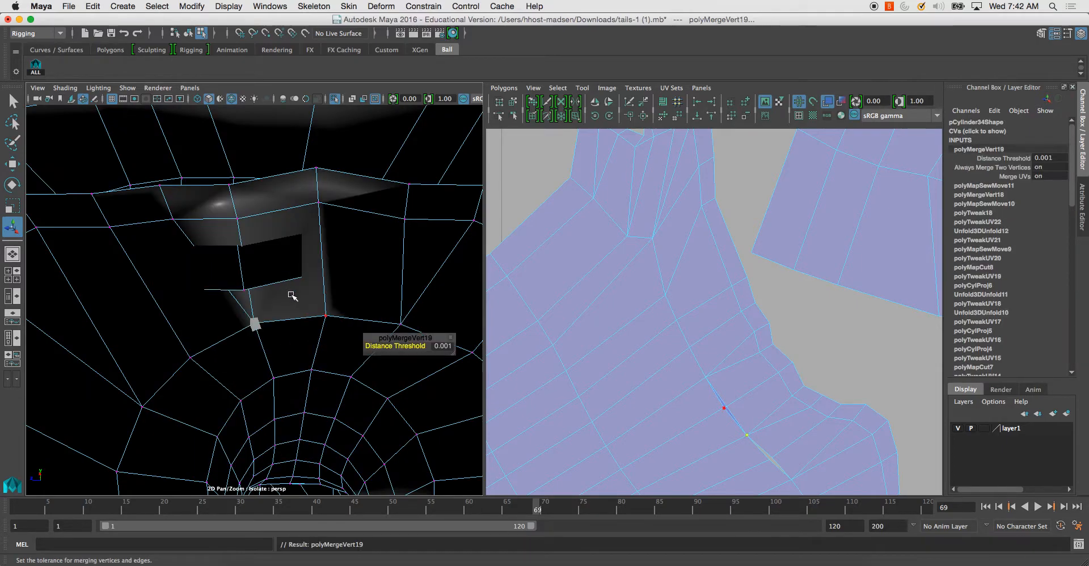
key(z)
Select the coincident vertices near the narrow UV gap from the other side of the mesh and merge them.
alt+drag(272, 316, 302, 356)
mouse_move(255, 389)
mouse_down()
mouse_move(266, 397)
mouse_move(250, 382)
mouse_move(200, 414)
mouse_move(240, 373)
mouse_move(254, 374)
mouse_up()
shift+right_drag(254, 375, 300, 326)
alt+drag(244, 353, 275, 357)
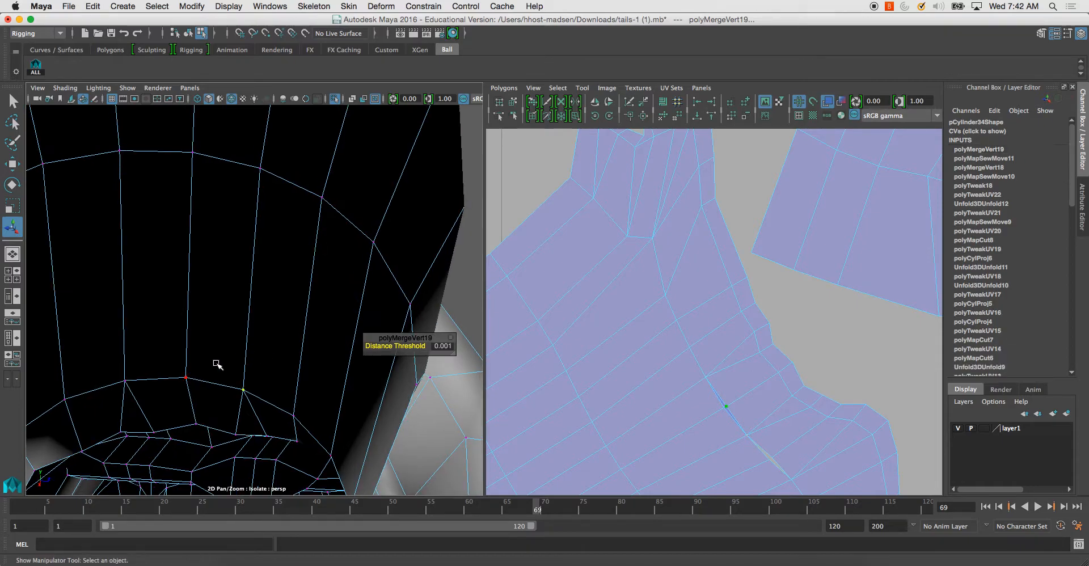
Select the coincident vertices at the neighbouring corner of the same edge loop and merge them.
click(188, 375)
mouse_move(175, 372)
alt+mouse_down()
mouse_move(206, 376)
mouse_move(182, 372)
alt+mouse_up()
key(w)
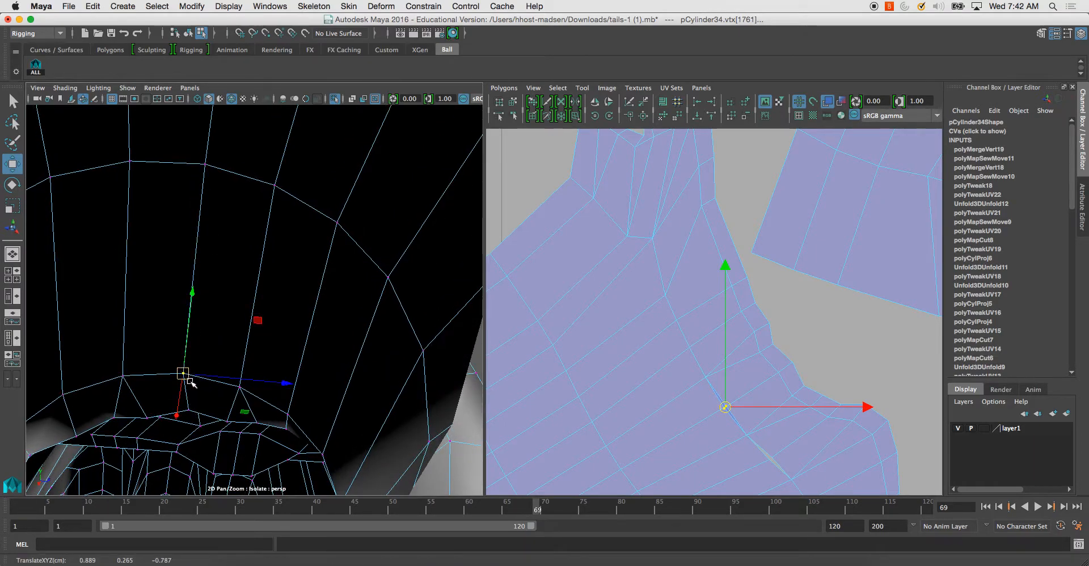
shift+right_drag(193, 385, 240, 316)
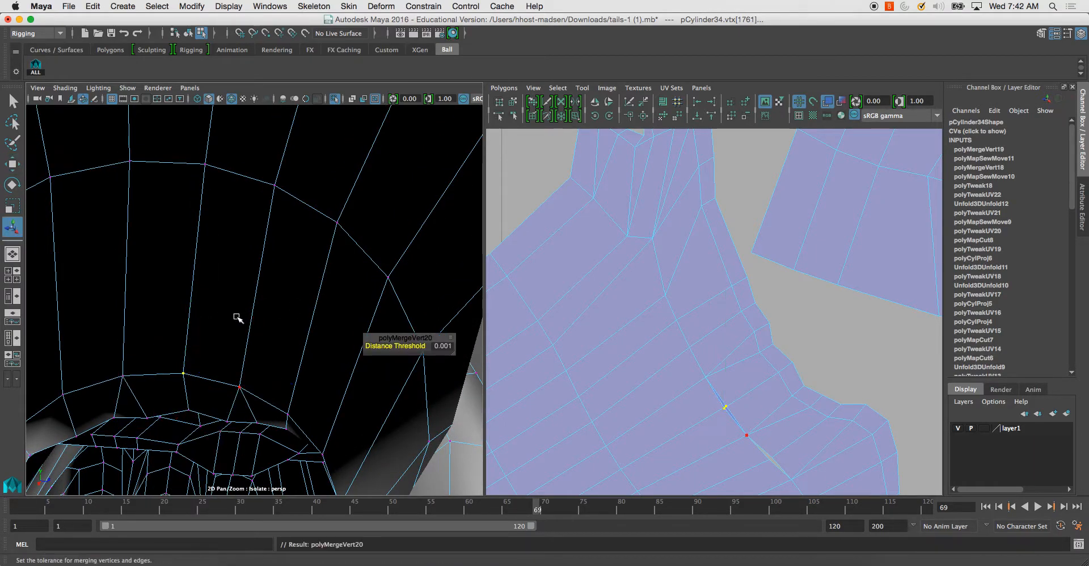
Select the coincident vertices at the next corner of the opening's edge loop and merge them, checking the result in smooth preview.
alt+drag(213, 326, 190, 315)
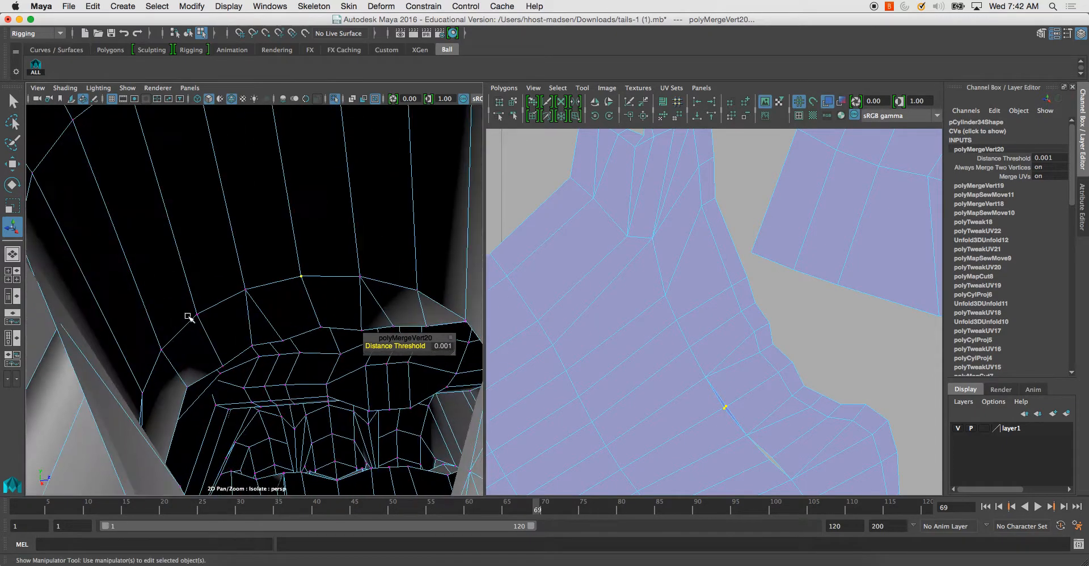
click(245, 289)
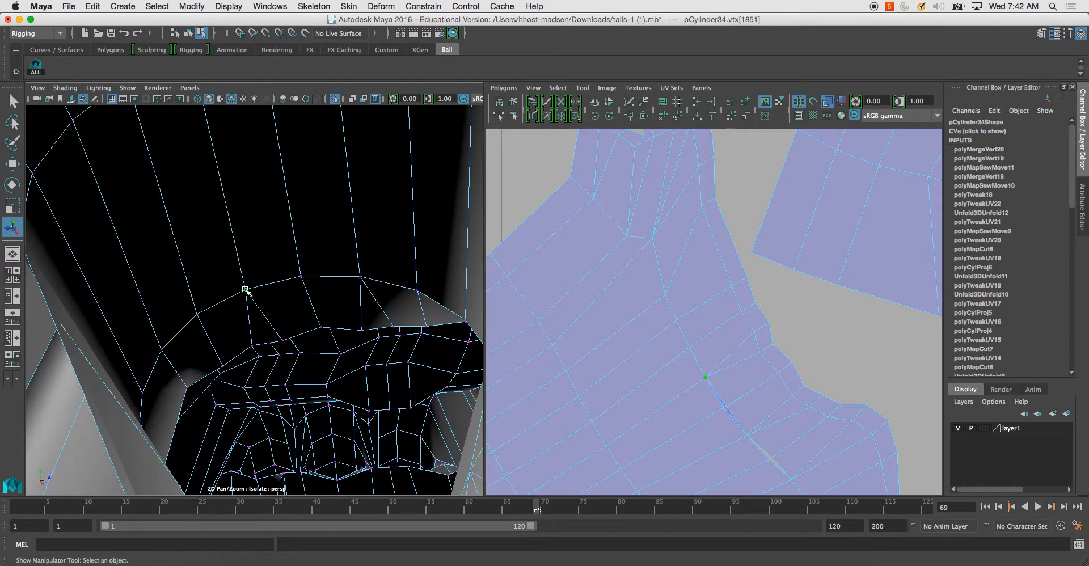
click(417, 289)
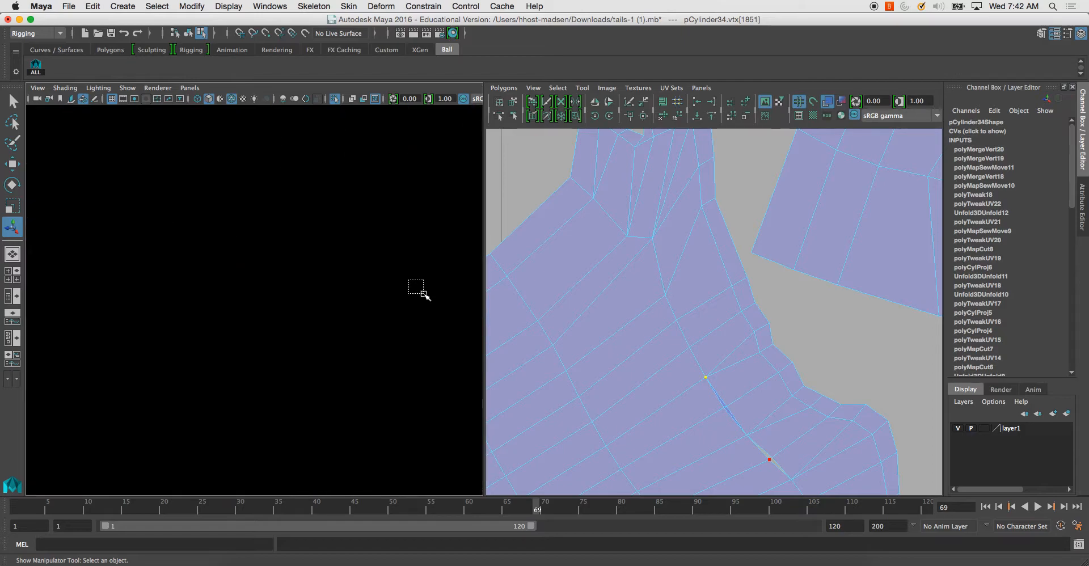
alt+drag(425, 296, 418, 311)
shift+right_drag(418, 311, 404, 306)
alt+drag(404, 306, 413, 297)
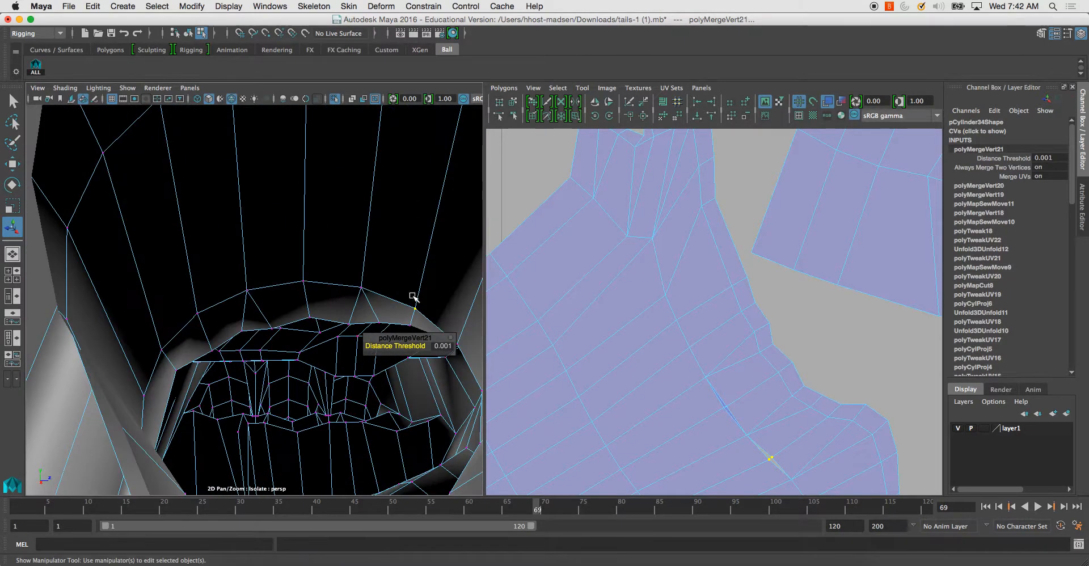
key(2)
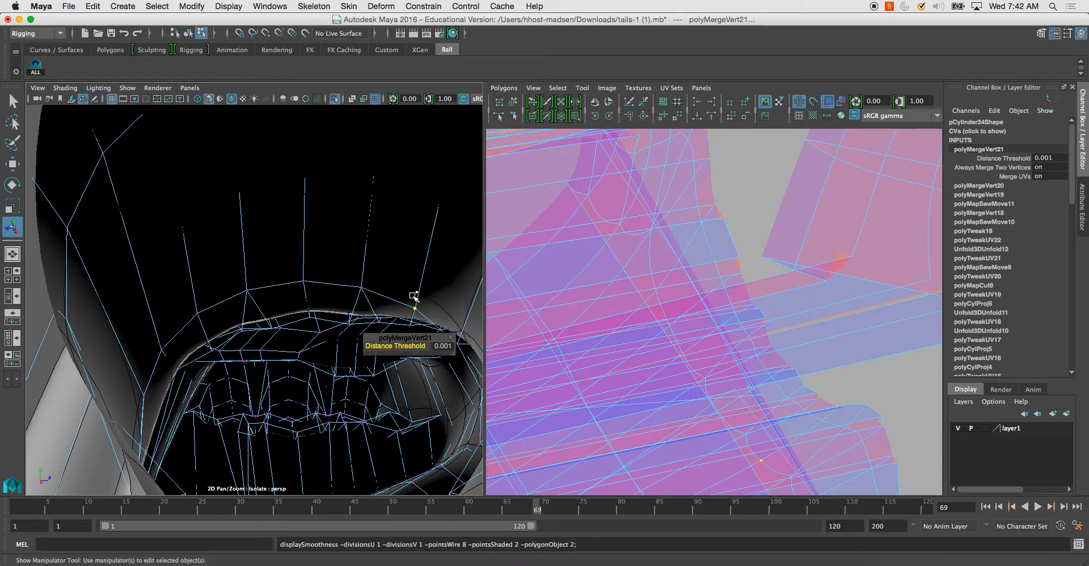
key(3)
key(1)
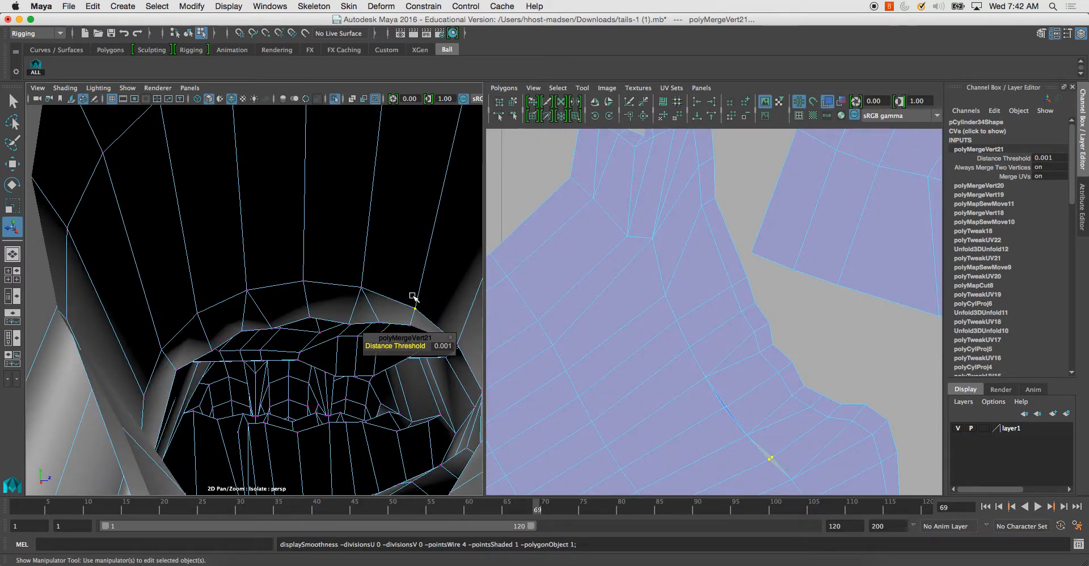
Select the two adjoining edges bordering the narrow UV gap and move and sew them.
click(340, 280)
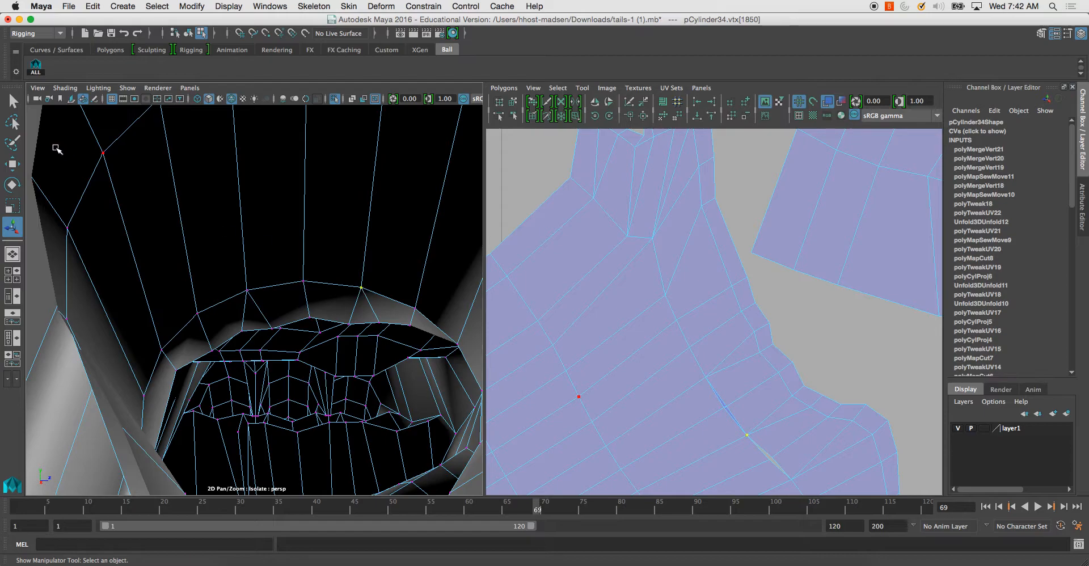
click(13, 103)
right_drag(337, 290, 374, 278)
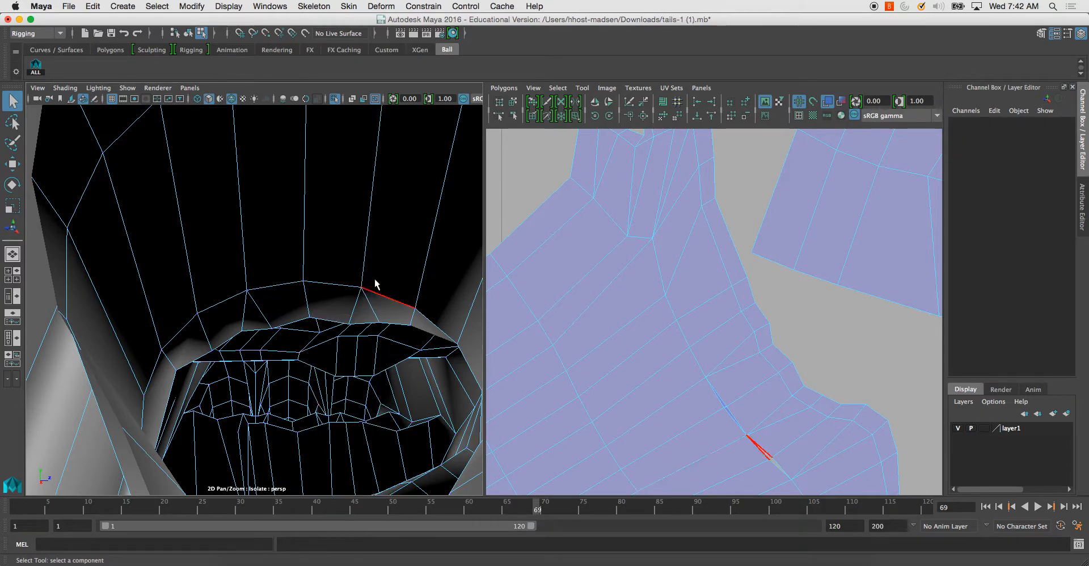
click(375, 277)
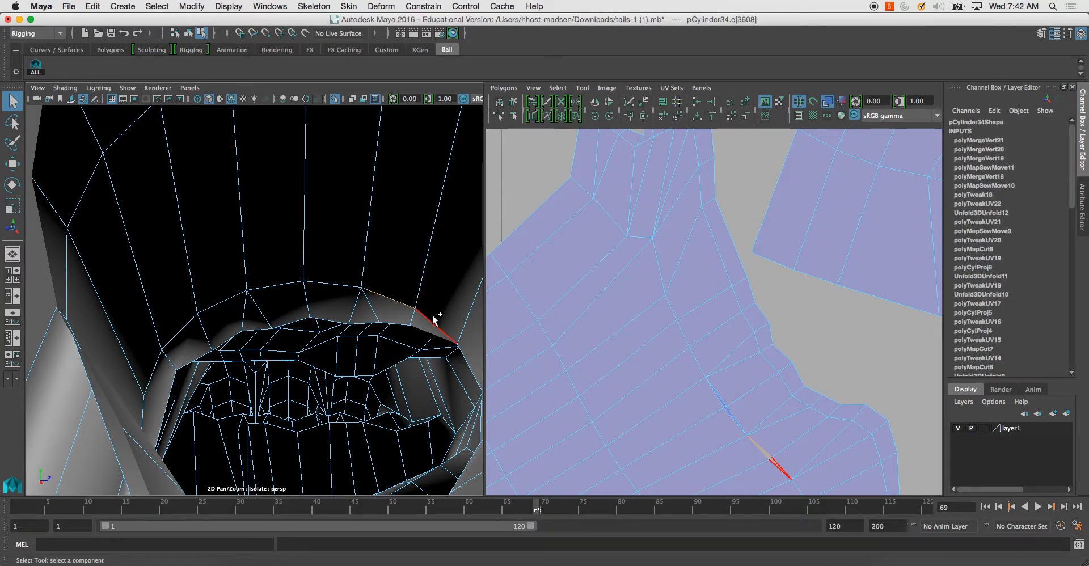
click(503, 88)
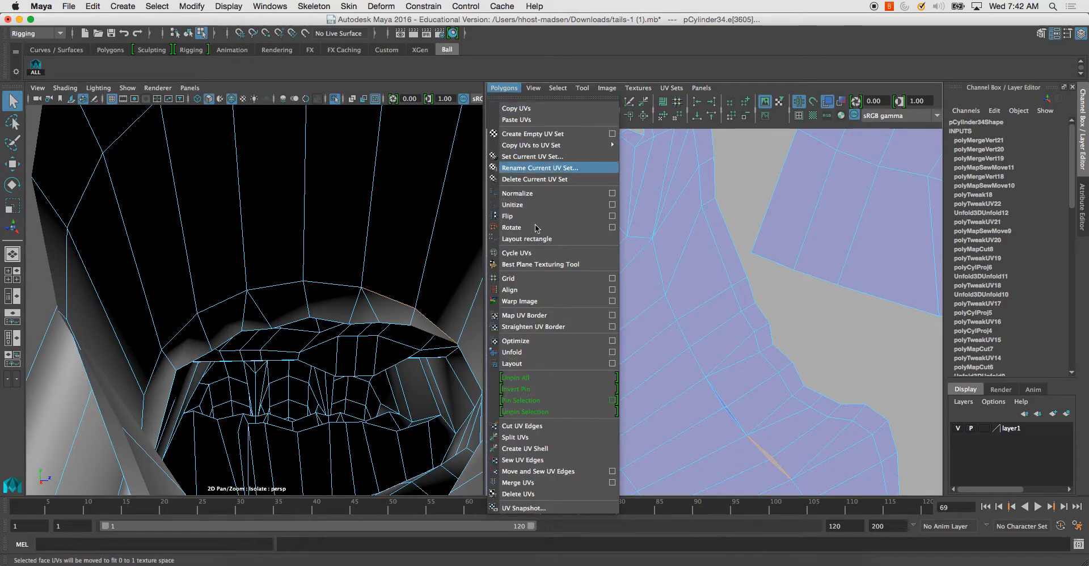
click(563, 464)
Select the two neighbouring split edges further along the same loop and move and sew their UVs.
alt+drag(315, 288, 280, 283)
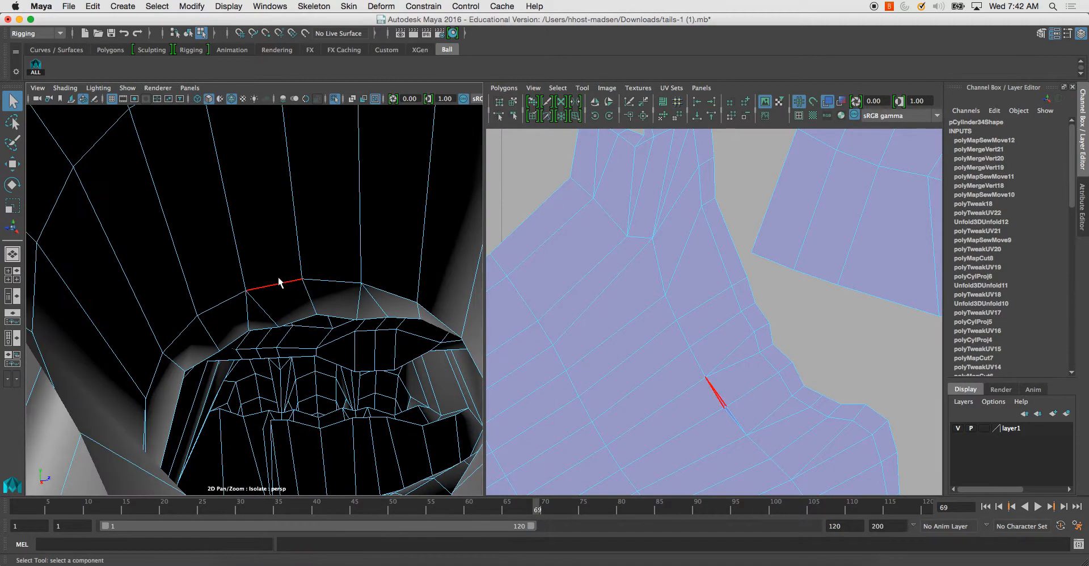
click(278, 281)
shift+click(328, 267)
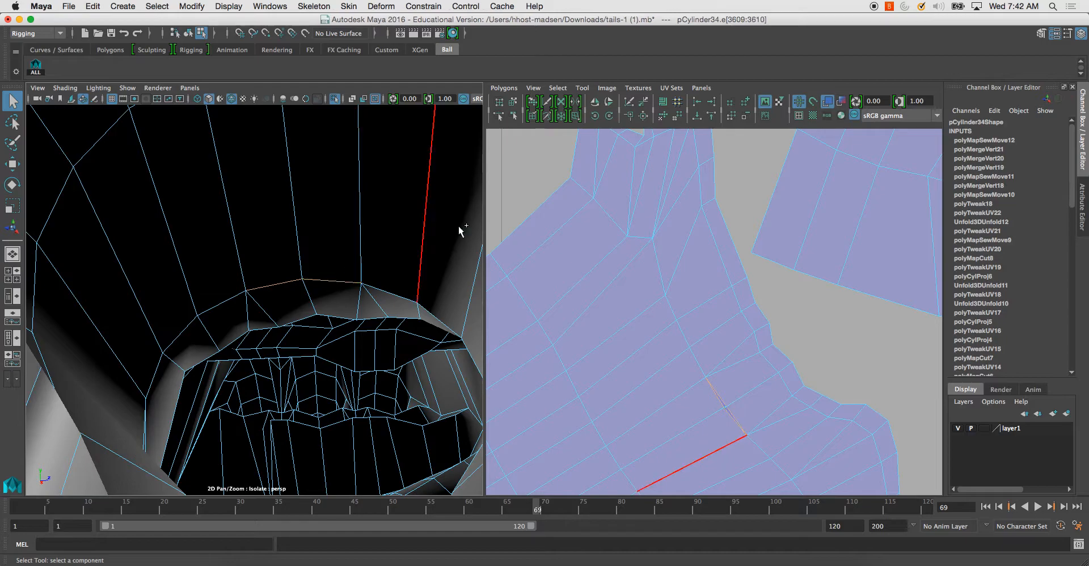
click(504, 88)
click(522, 459)
Select the split edge on the opposite side of the glove's opening and move and sew its UVs.
scroll(692, 298, down, 3)
alt+middle_drag(676, 275, 729, 206)
scroll(703, 328, down, 1)
alt+drag(433, 323, 428, 372)
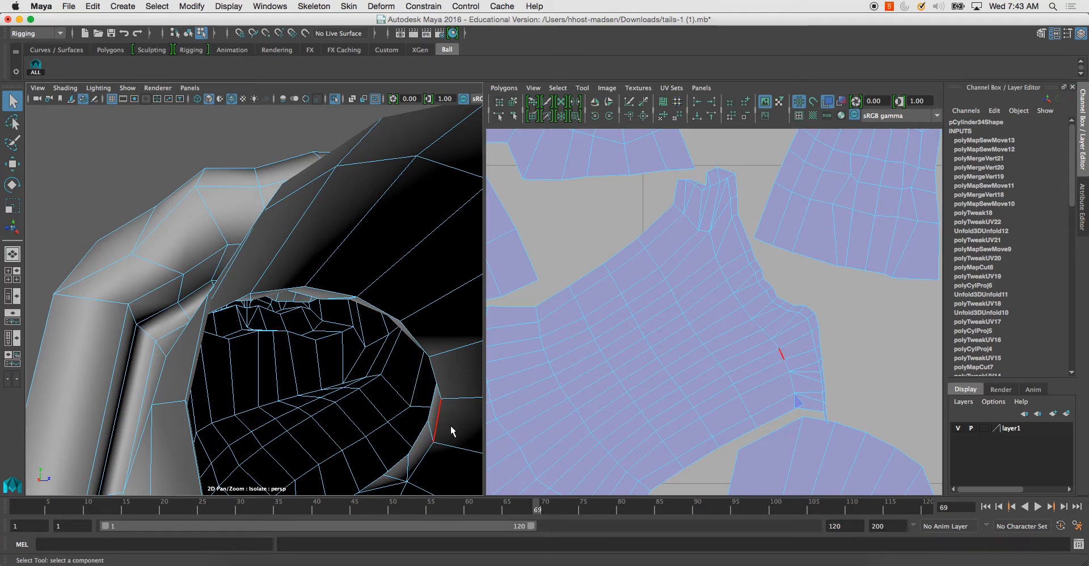
alt+middle_drag(421, 463, 413, 340)
alt+drag(413, 340, 392, 460)
click(289, 382)
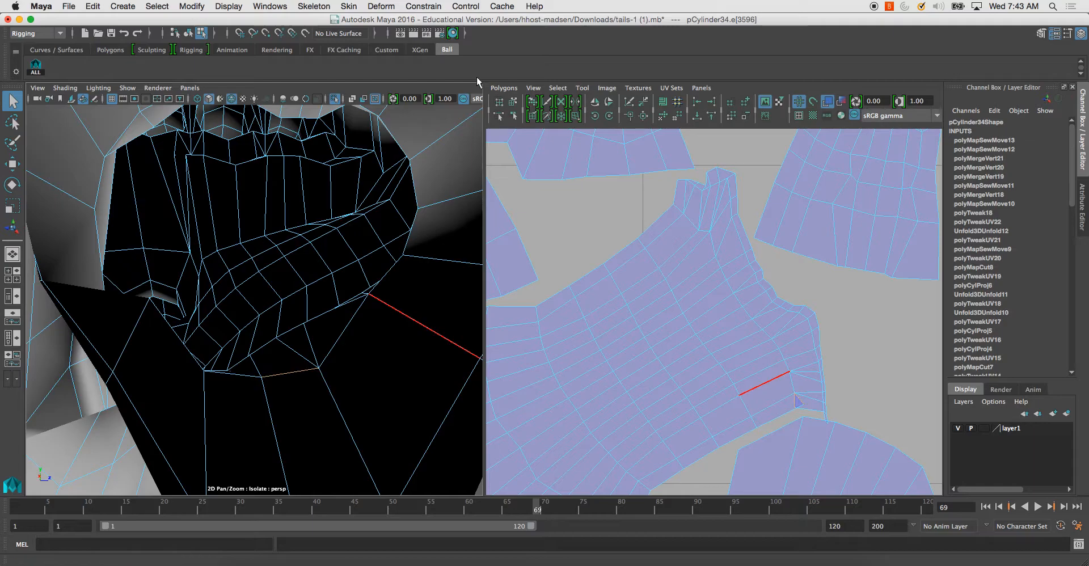
click(503, 87)
click(571, 455)
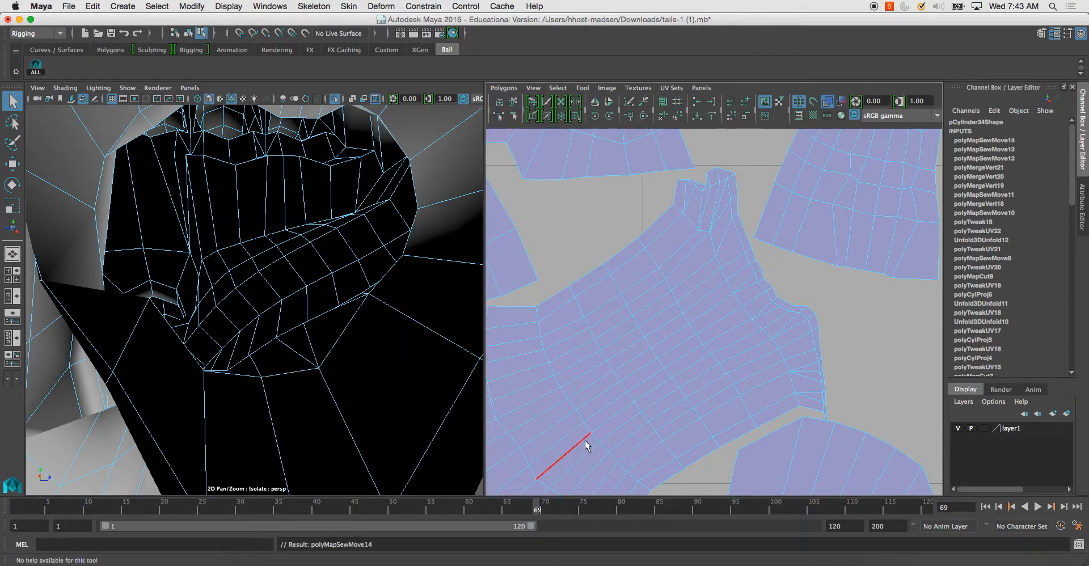
Save the scene with the glove's UV shell sewn together.
scroll(685, 236, down, 4)
alt+drag(447, 170, 307, 216)
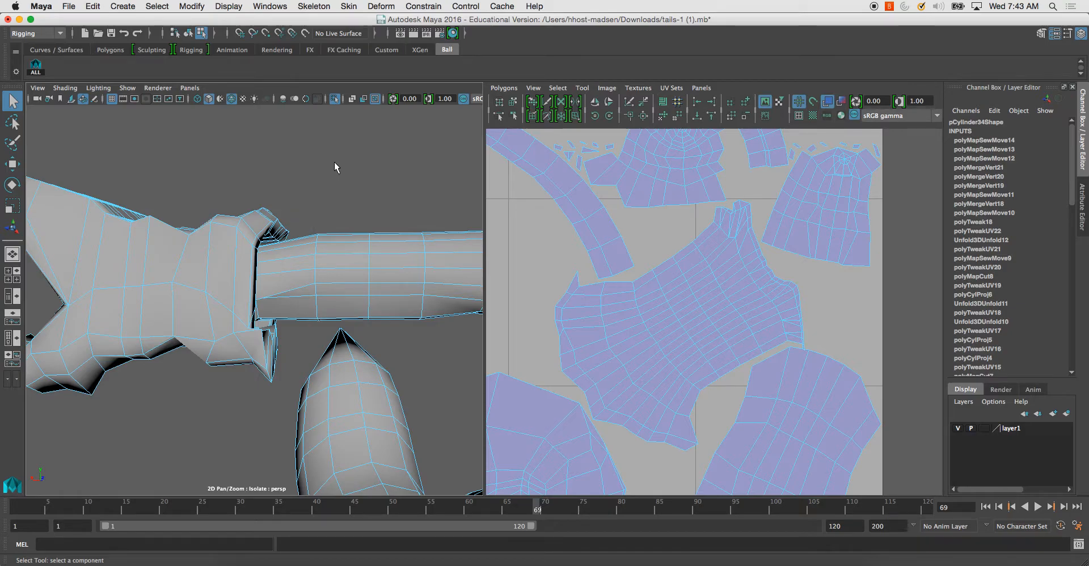
key(super+s)
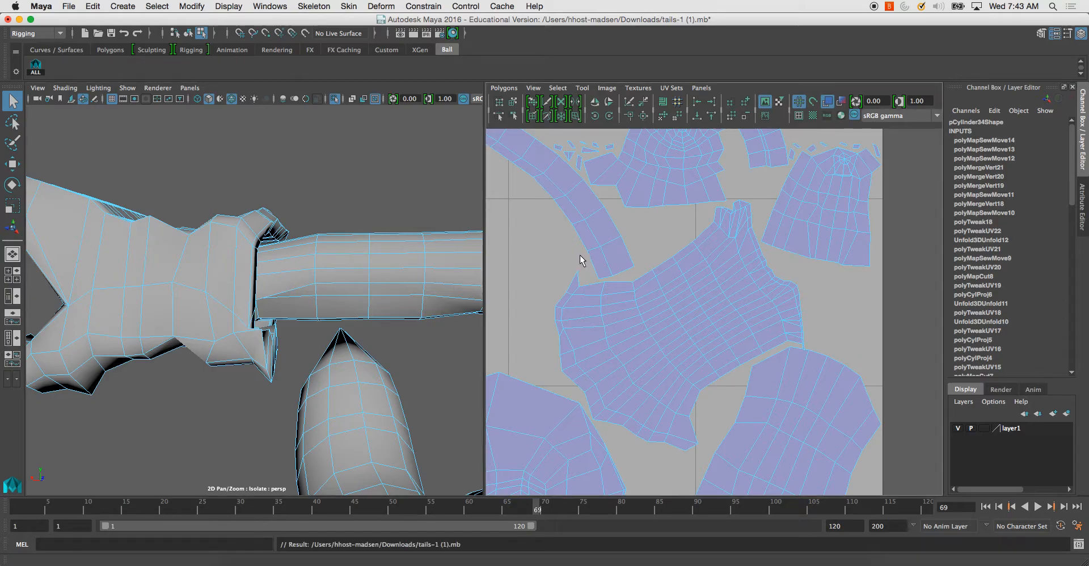
Switch to face selection and select the ring of faces where the arm joins the body.
alt+middle_drag(635, 269, 636, 297)
mouse_move(272, 306)
alt+mouse_down()
mouse_move(284, 323)
mouse_move(266, 310)
mouse_move(279, 311)
alt+mouse_up()
right_drag(265, 277, 265, 247)
alt+drag(264, 302, 208, 288)
right_drag(213, 292, 217, 295)
click(222, 296)
shift+double_click(205, 297)
alt+drag(207, 298, 301, 312)
shift+click(235, 300)
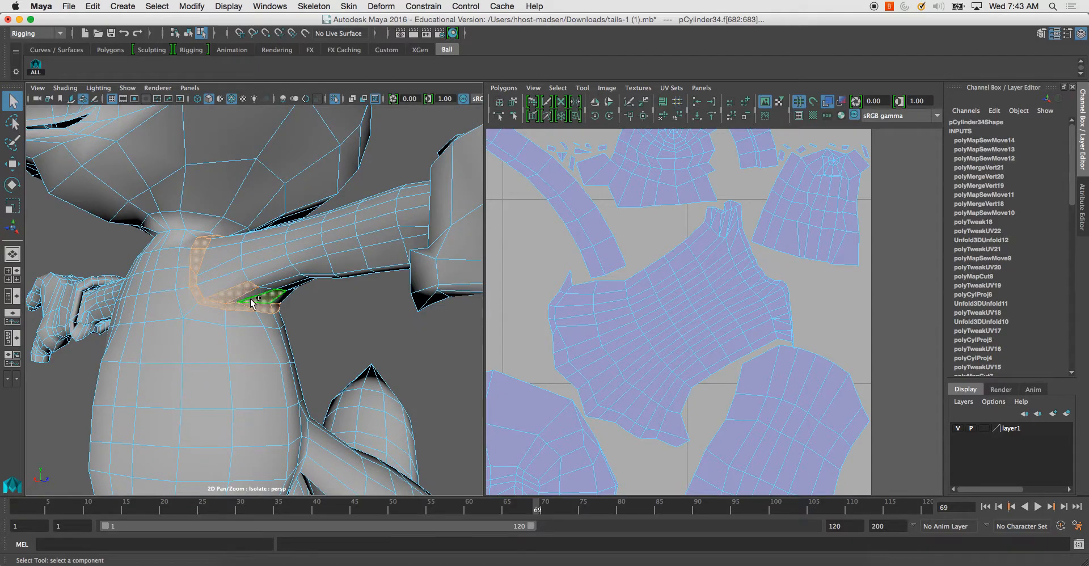
Add the successive face loops along the arm from the shoulder towards the glove to the selection.
shift+click(229, 283)
shift+double_click(225, 270)
shift+click(253, 257)
shift+double_click(262, 272)
shift+click(305, 262)
shift+double_click(311, 269)
shift+click(342, 258)
shift+double_click(341, 248)
Add the face loop at the wrist and the first end faces inside the glove cuff to the selection.
alt+drag(377, 241, 391, 297)
alt+middle_drag(392, 296, 262, 287)
alt+right_drag(263, 287, 328, 357)
shift+click(321, 327)
shift+double_click(333, 317)
alt+drag(348, 311, 246, 420)
shift+click(363, 372)
shift+click(342, 387)
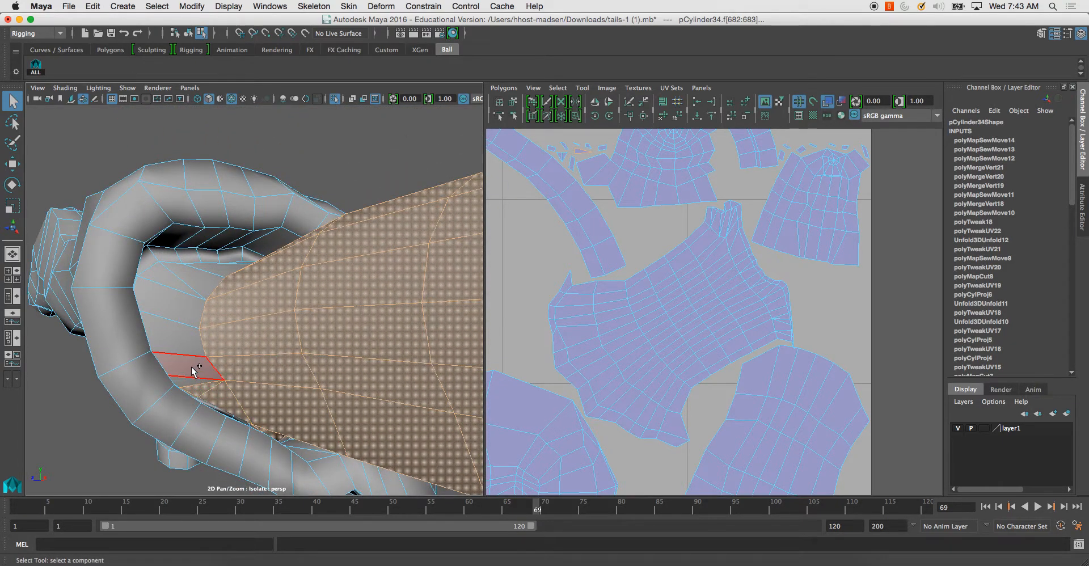
Add the remaining faces around the arm's end inside the glove cuff and frame the selected arm.
alt+drag(187, 316, 187, 289)
click(207, 286)
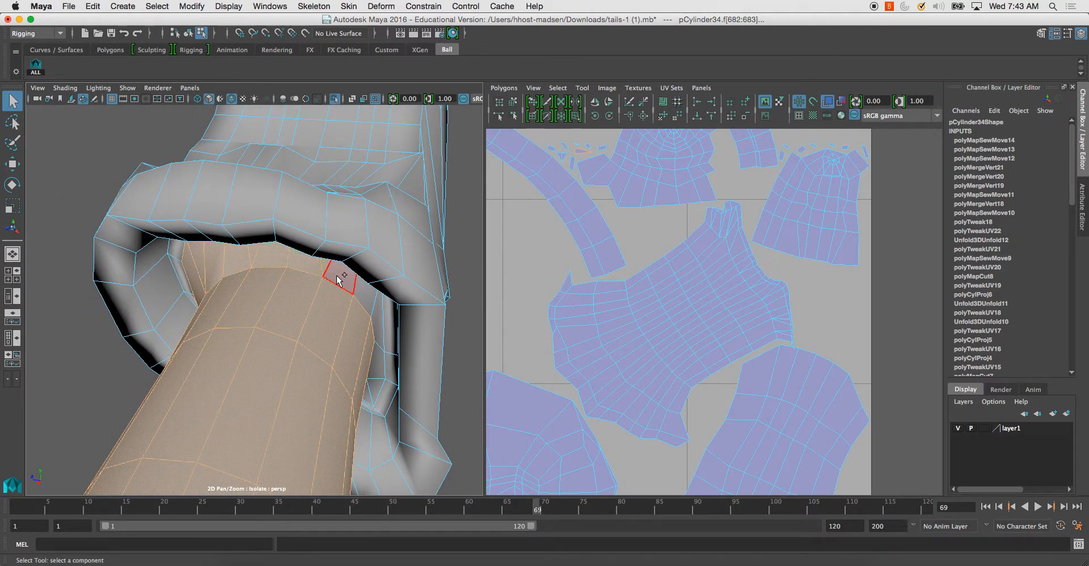
shift+click(360, 291)
alt+drag(369, 308, 366, 315)
alt+middle_drag(365, 314, 363, 328)
alt+drag(363, 329, 352, 348)
shift+click(355, 390)
alt+drag(355, 390, 134, 274)
shift+click(271, 310)
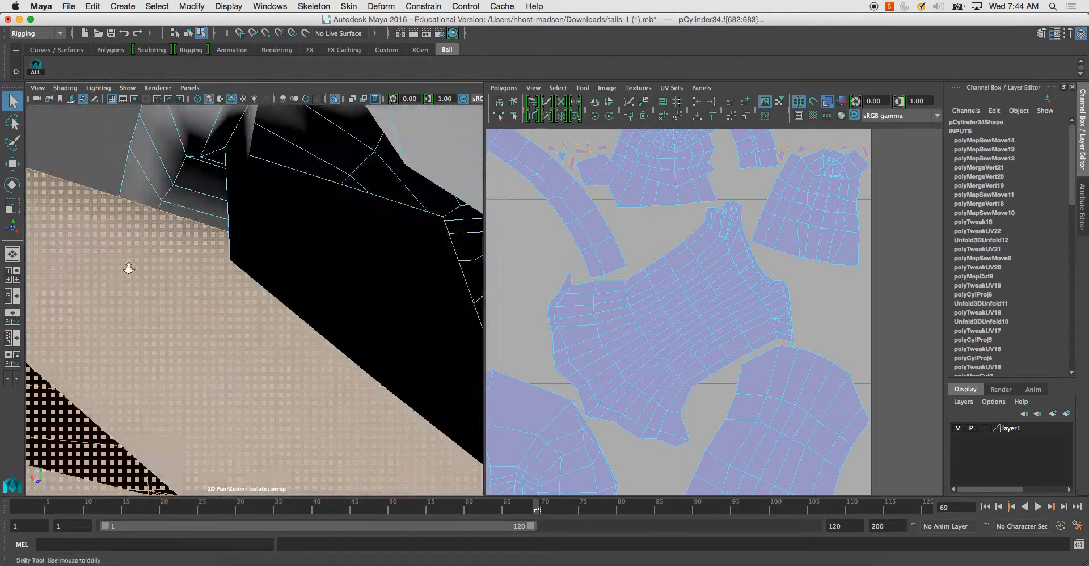
scroll(134, 274, down, 10)
key(f)
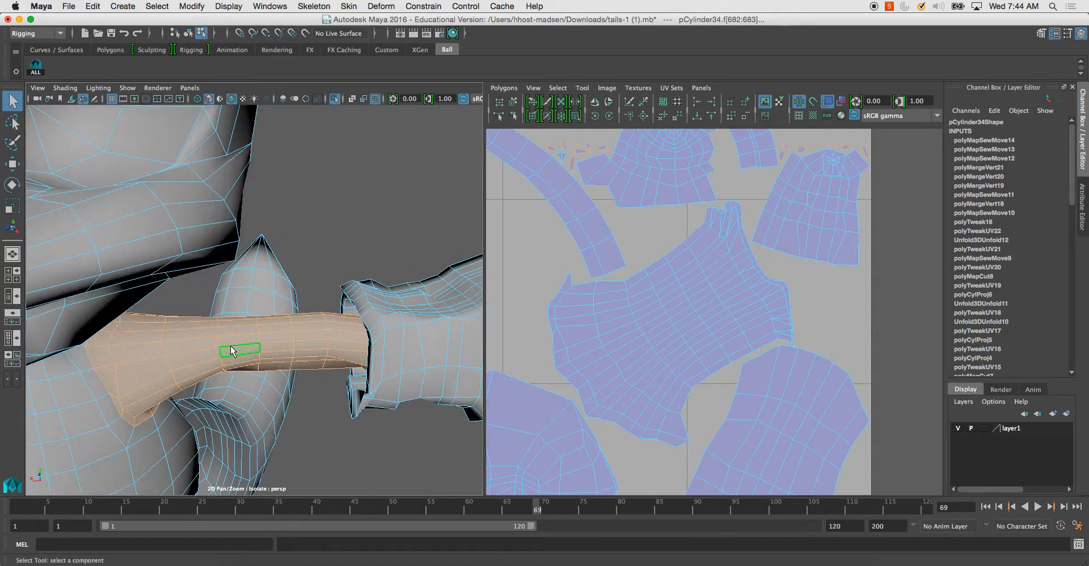
Apply a cylindrical UV projection to the selected arm faces, with Rotate Y and Rotate X both set to -90.
key(space)
drag(327, 371, 389, 199)
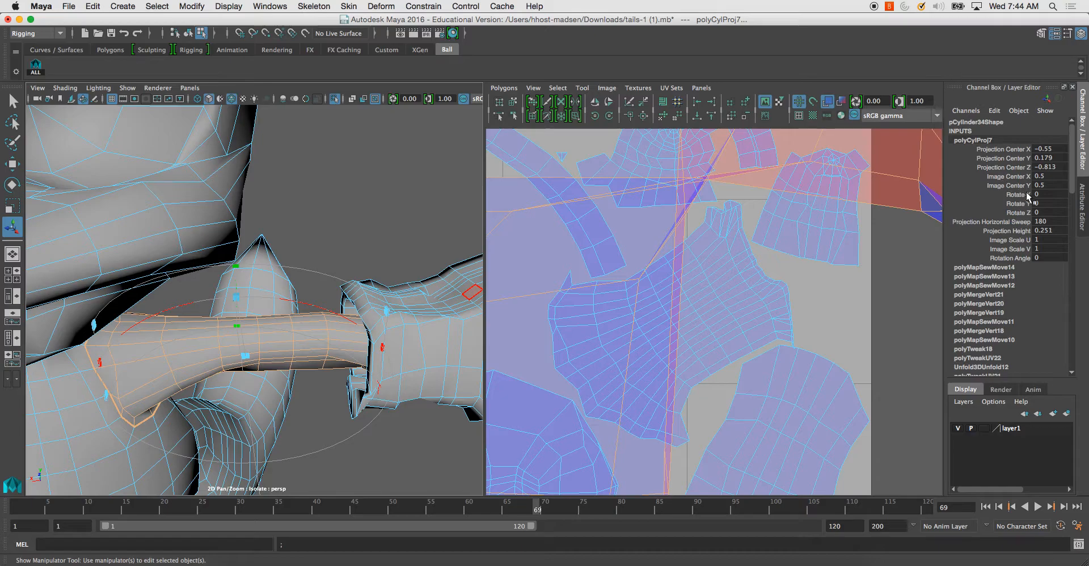
click(1045, 203)
text(-90)
key(Return)
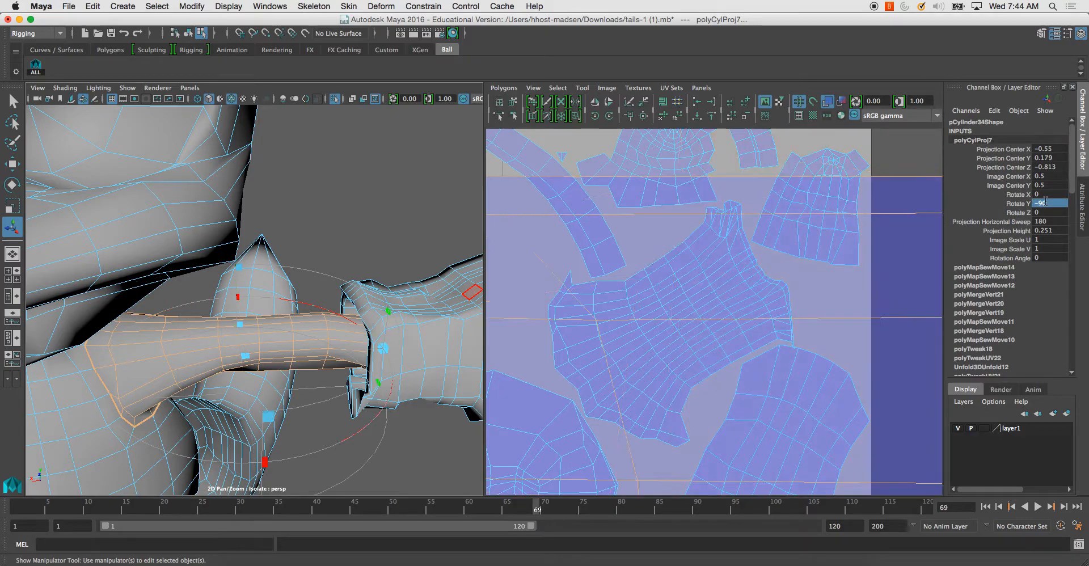
alt+drag(381, 347, 363, 369)
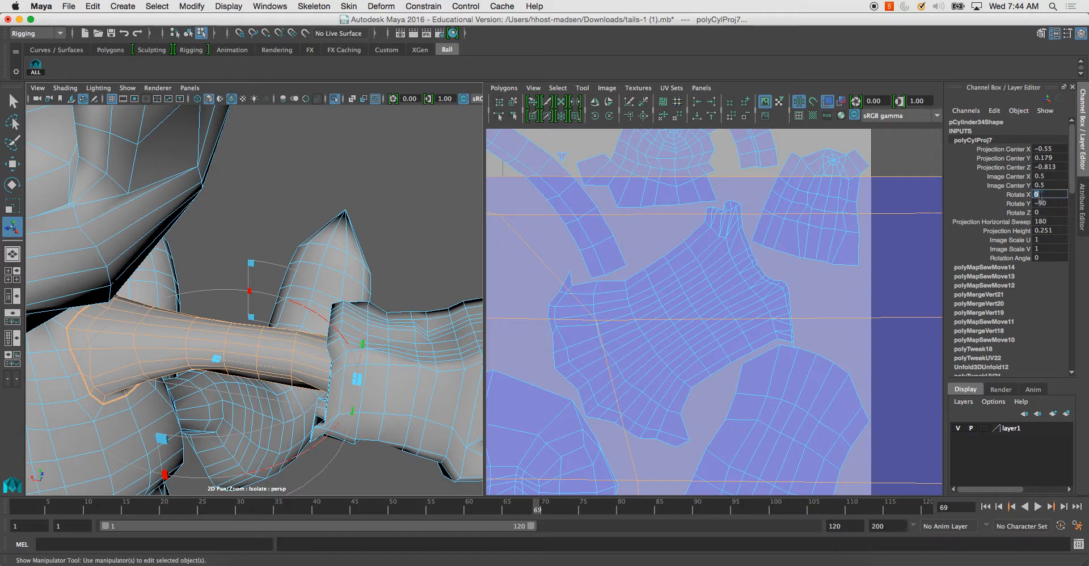
key(Return)
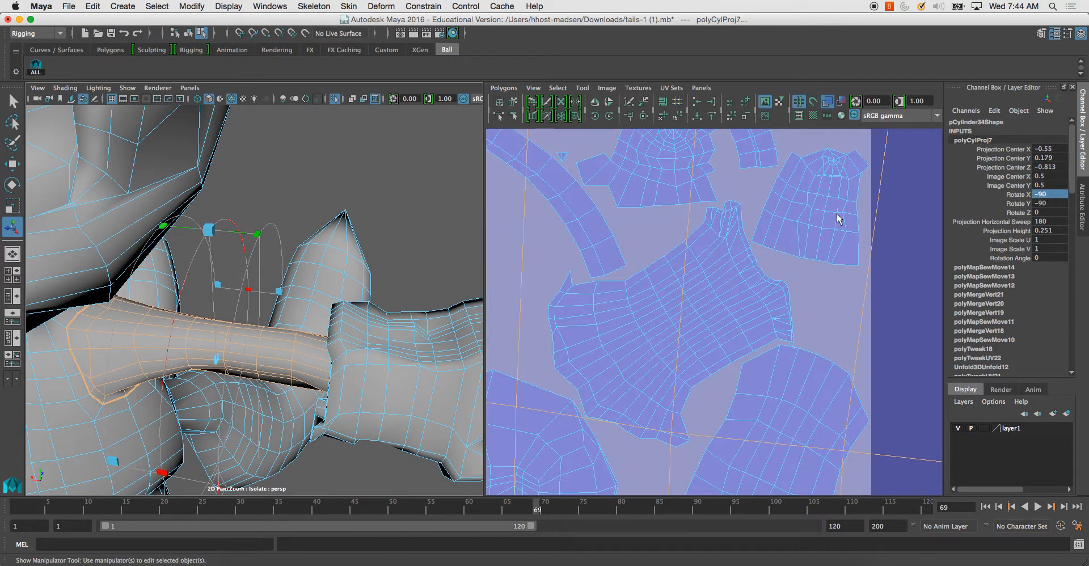
Move the arm's UV shell out to empty space beside the existing layout with the Move UV Shell tool.
scroll(646, 178, down, 10)
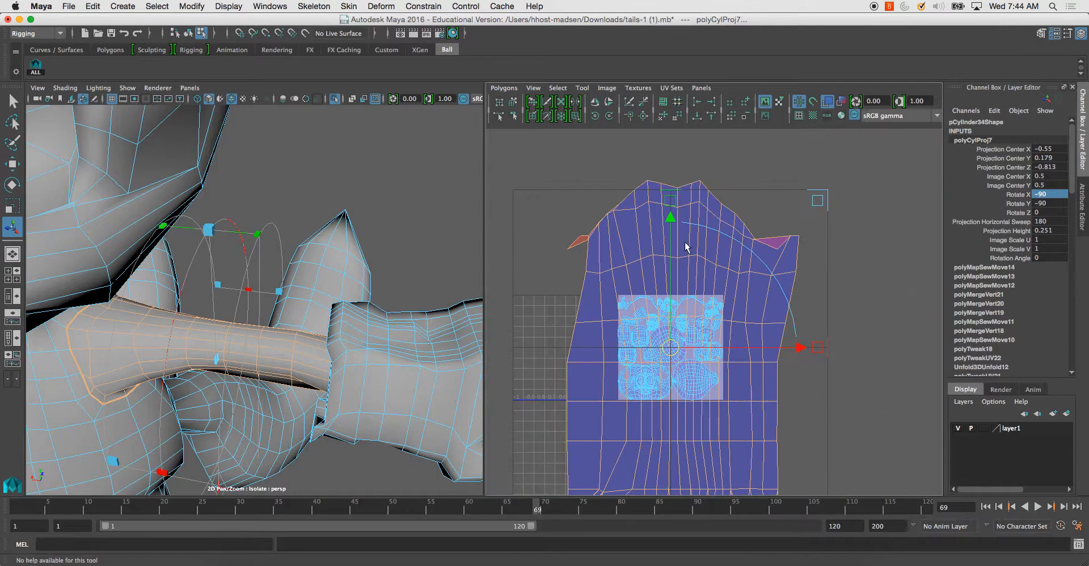
scroll(678, 228, down, 3)
click(513, 101)
click(719, 272)
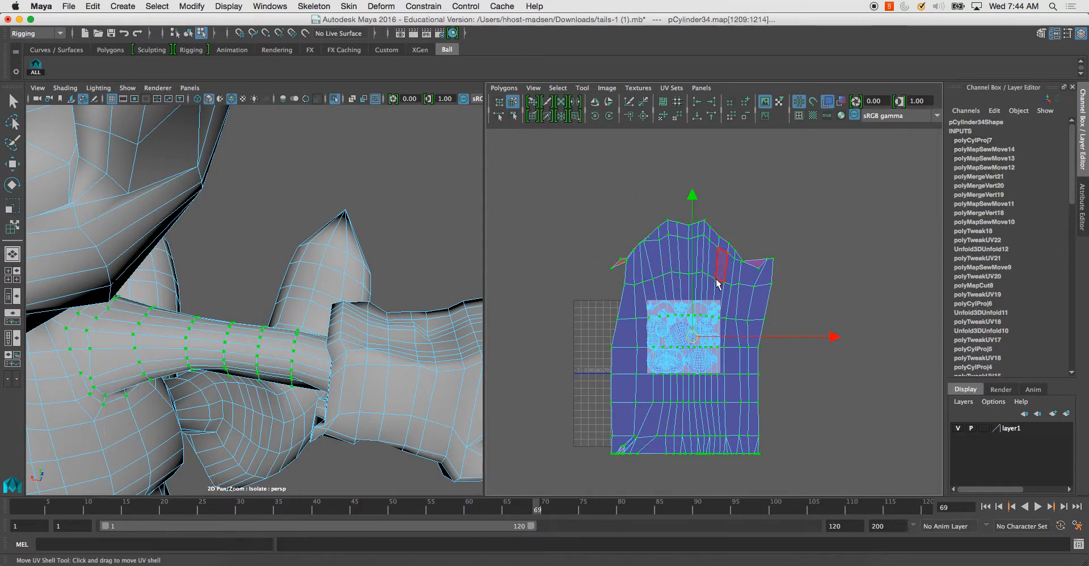
drag(701, 335, 882, 235)
key(f)
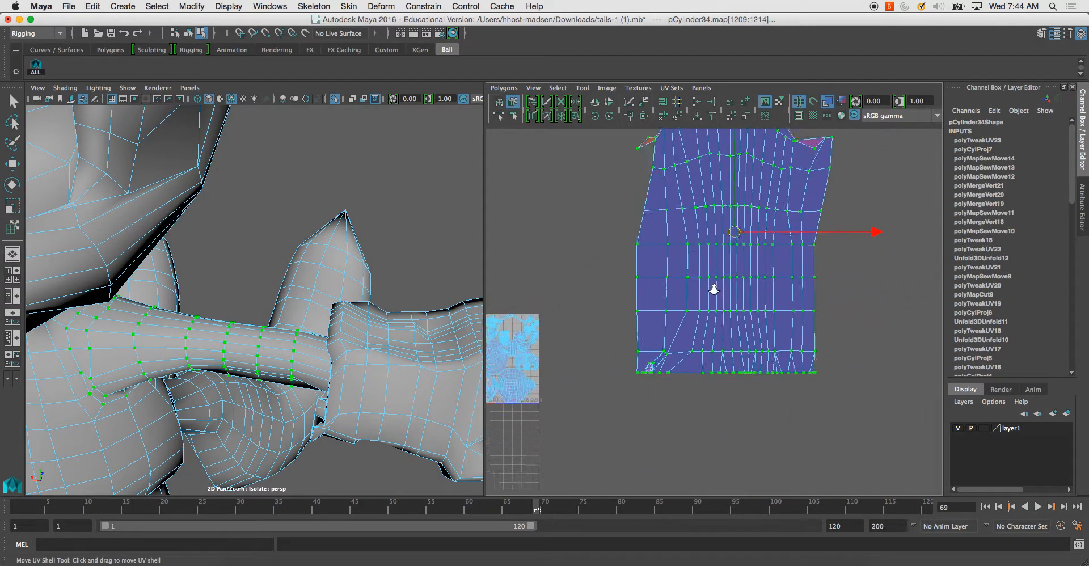
Unfold the arm's UV shell with the Smooth UV tool.
click(581, 88)
click(615, 146)
drag(606, 438, 938, 448)
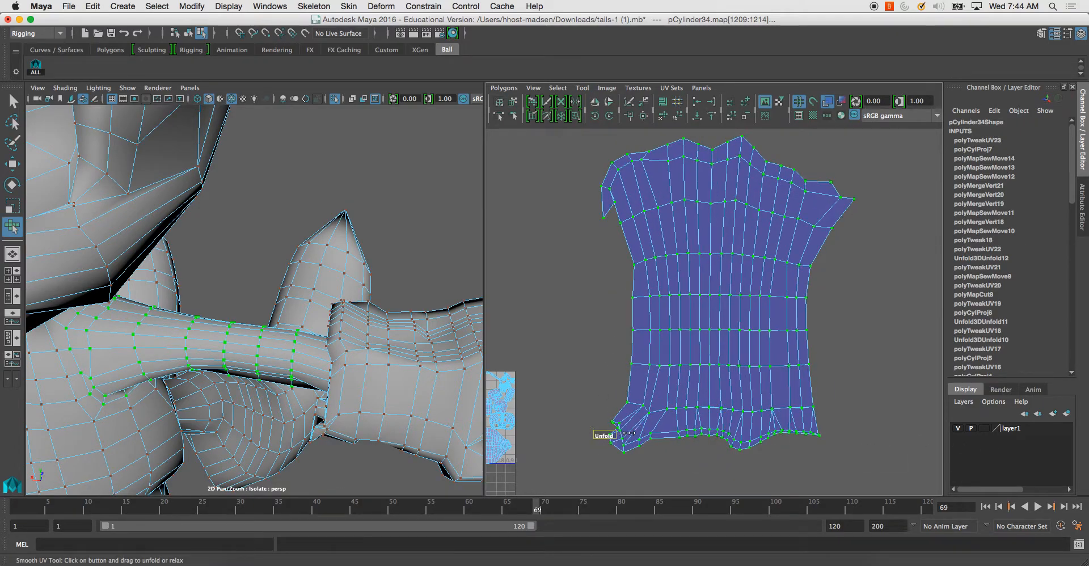
Examine the wrist and shoulder borders of the unfolded arm shell for irregular or folded UVs.
alt+right_drag(698, 418, 720, 441)
alt+middle_drag(719, 441, 722, 384)
alt+right_drag(722, 384, 772, 420)
alt+middle_drag(771, 420, 829, 374)
alt+right_drag(663, 404, 707, 431)
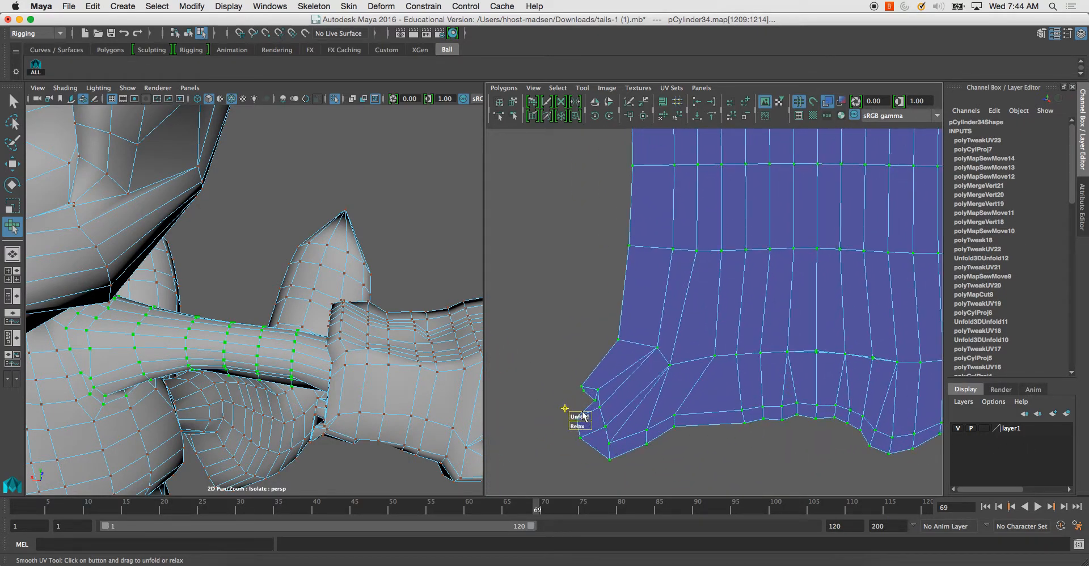
alt+middle_drag(706, 382, 646, 432)
alt+middle_drag(646, 319, 637, 418)
alt+right_drag(637, 418, 595, 336)
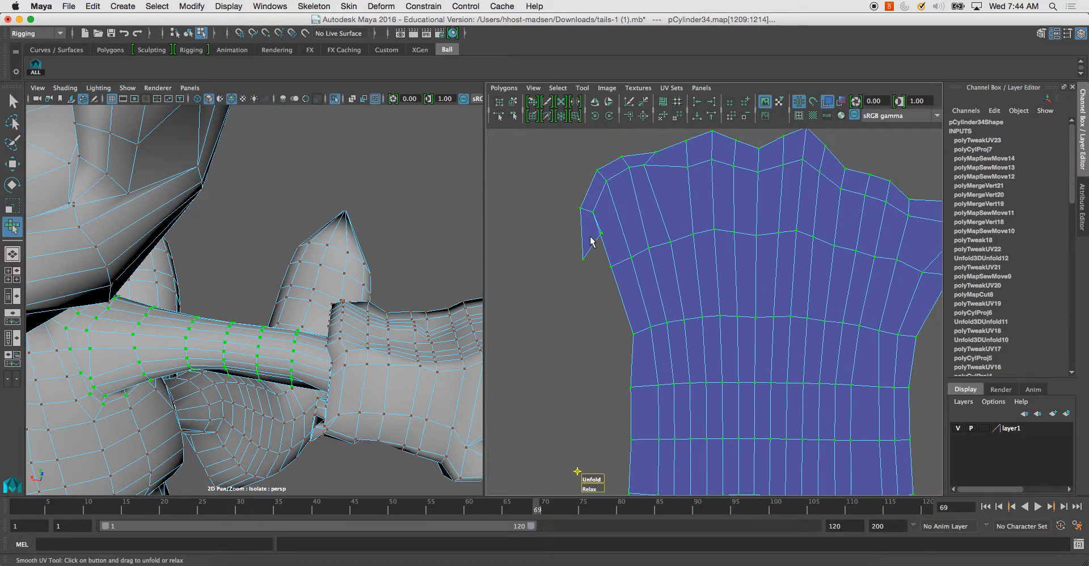
Examine the shoulder and armpit edges on the model to match them with the borders of the arm's UV shell.
alt+drag(236, 325, 228, 286)
right_drag(79, 329, 83, 284)
alt+drag(84, 316, 108, 236)
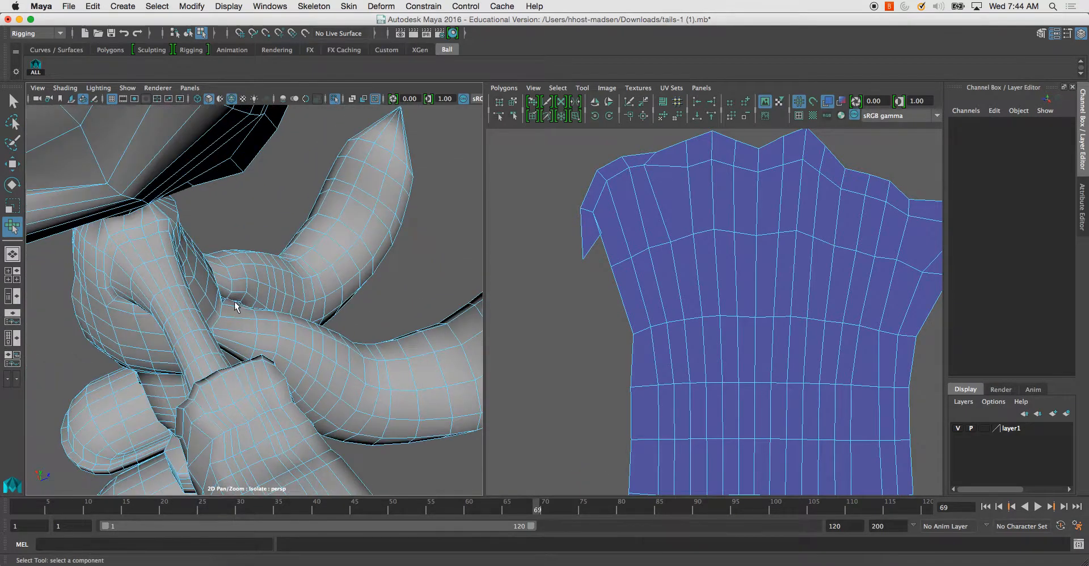
alt+drag(237, 303, 122, 283)
alt+right_drag(199, 283, 306, 272)
alt+middle_drag(306, 272, 233, 305)
alt+drag(233, 309, 260, 281)
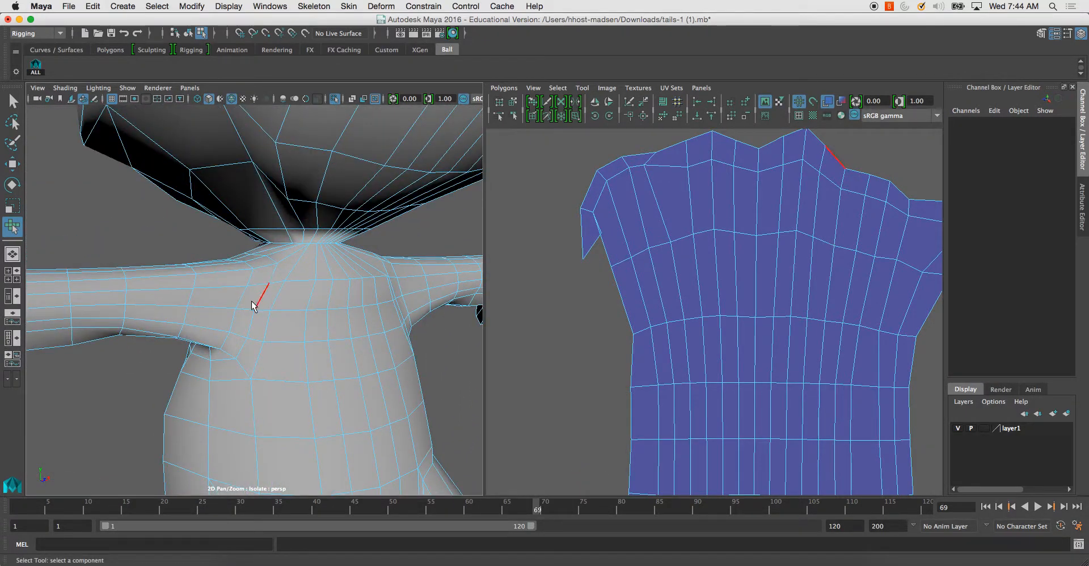
alt+drag(230, 322, 256, 356)
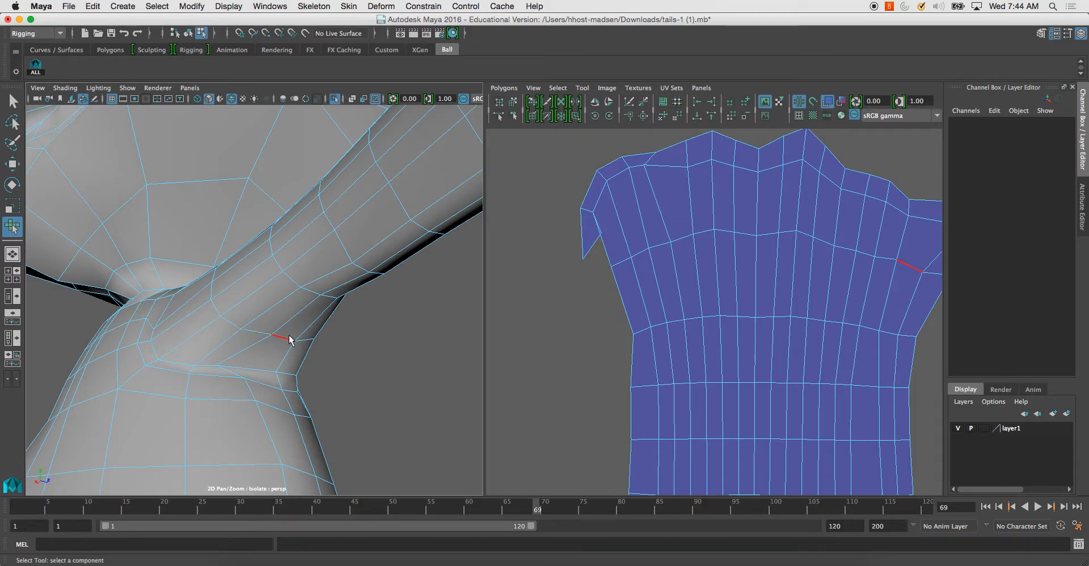
Cut the UVs along the arm's underside edge line, one column in from the seam, and move the detached strip to the shell's opposite side.
alt+drag(291, 345, 245, 356)
click(241, 360)
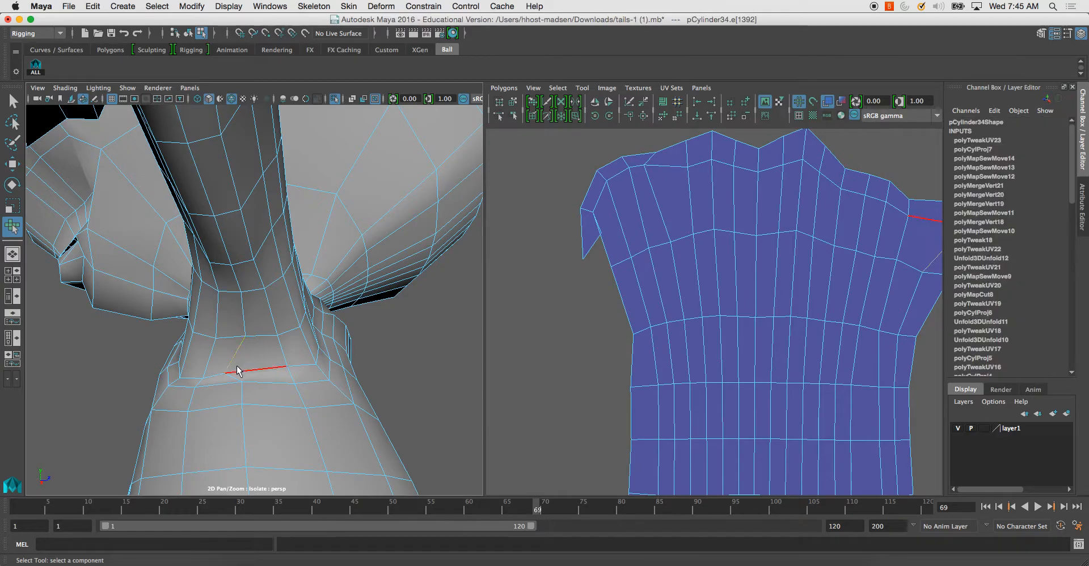
shift+click(243, 326)
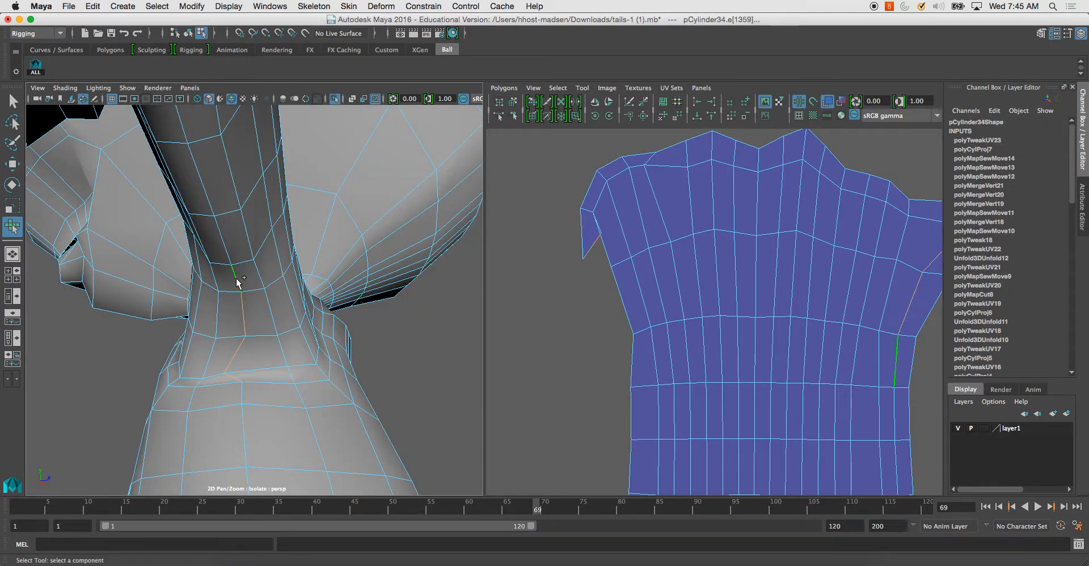
alt+drag(221, 214, 148, 258)
alt+middle_drag(149, 258, 150, 275)
alt+drag(150, 275, 139, 299)
alt+right_drag(191, 335, 233, 357)
middle_drag(248, 343, 249, 351)
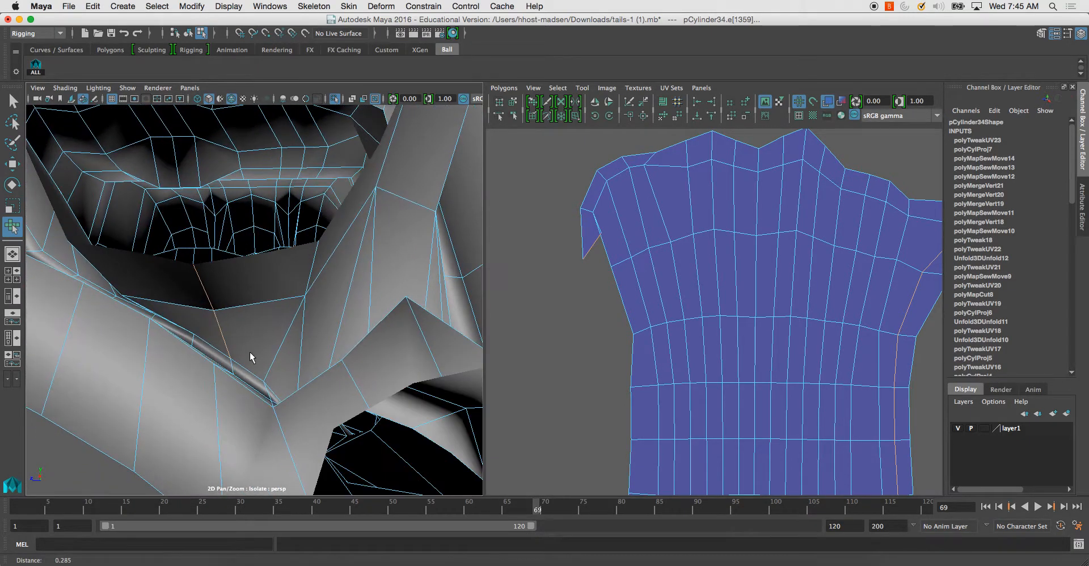
scroll(673, 301, down, 3)
alt+middle_drag(715, 373, 668, 290)
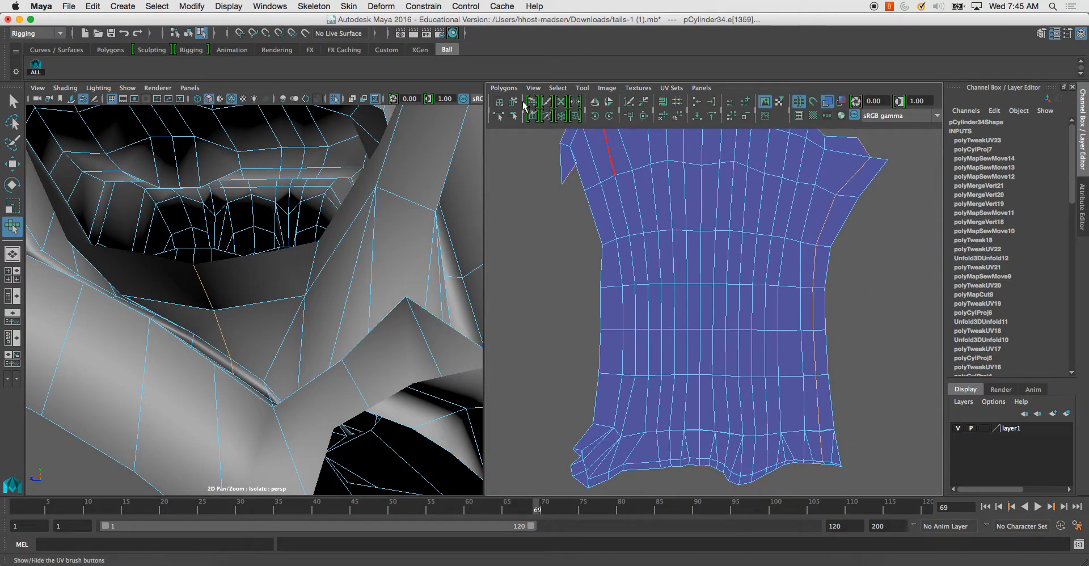
click(504, 88)
click(533, 424)
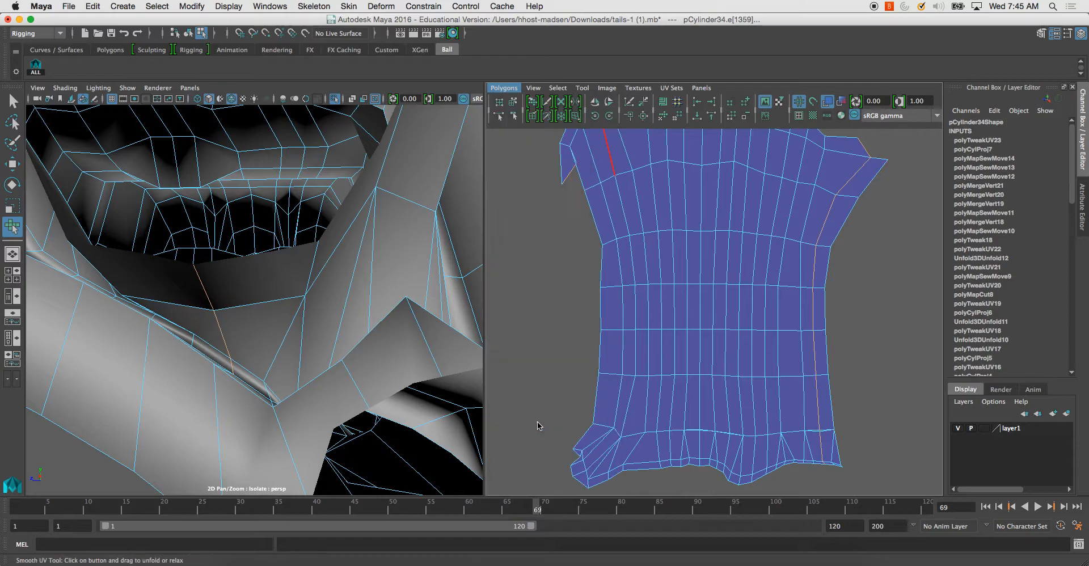
click(815, 309)
drag(816, 311, 560, 328)
Join the detached strip to the arm shell with Move and Sew UV Edges along their shared lengthwise edges.
alt+drag(284, 309, 270, 230)
scroll(231, 314, down, 5)
right_drag(269, 226, 275, 193)
alt+drag(292, 194, 285, 272)
scroll(307, 341, up, 5)
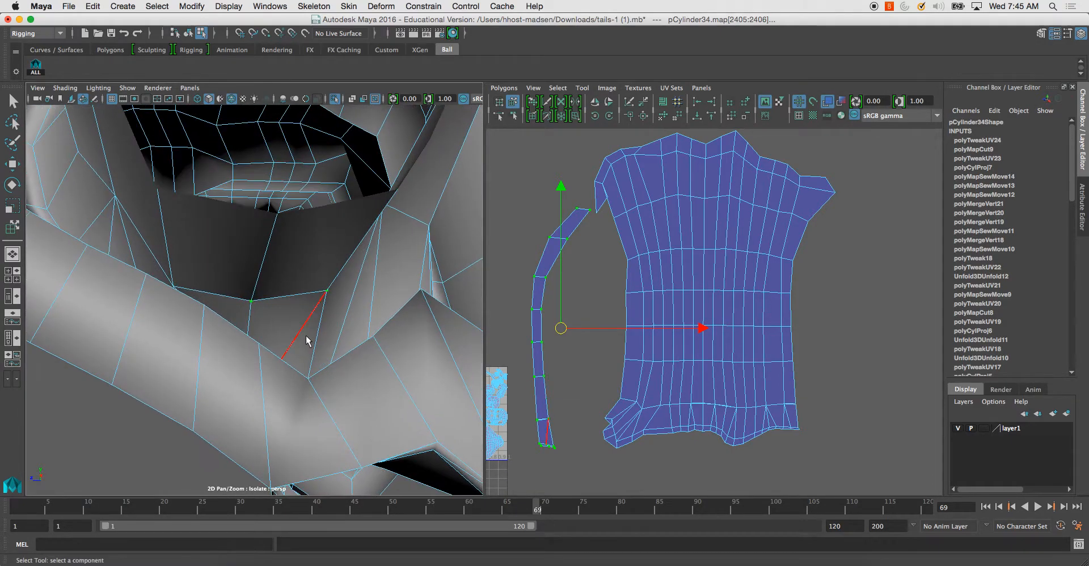
click(318, 339)
alt+drag(319, 339, 182, 226)
shift+click(265, 236)
shift+click(150, 218)
alt+drag(136, 161, 85, 335)
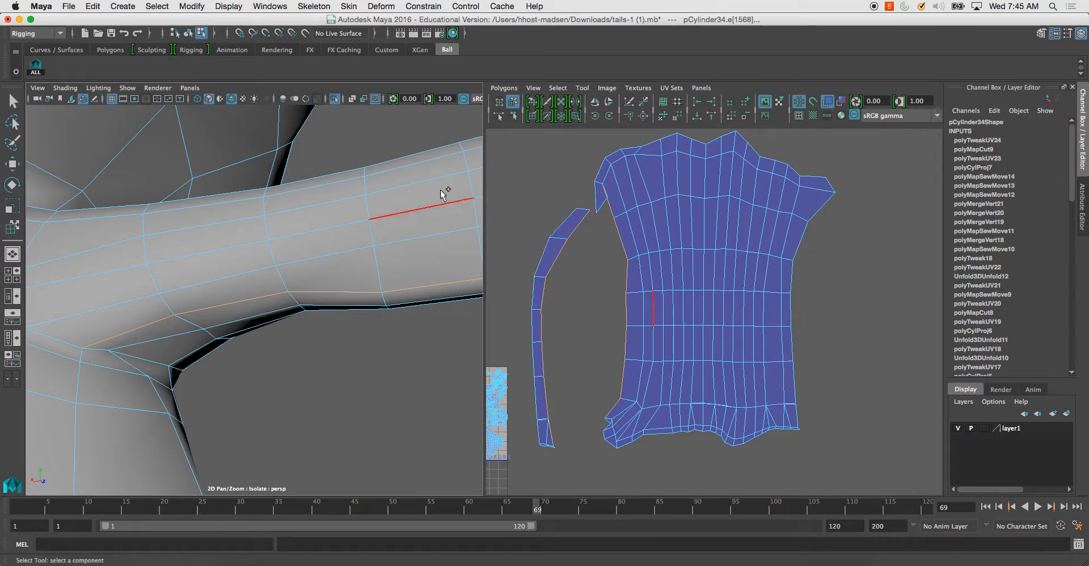
click(503, 88)
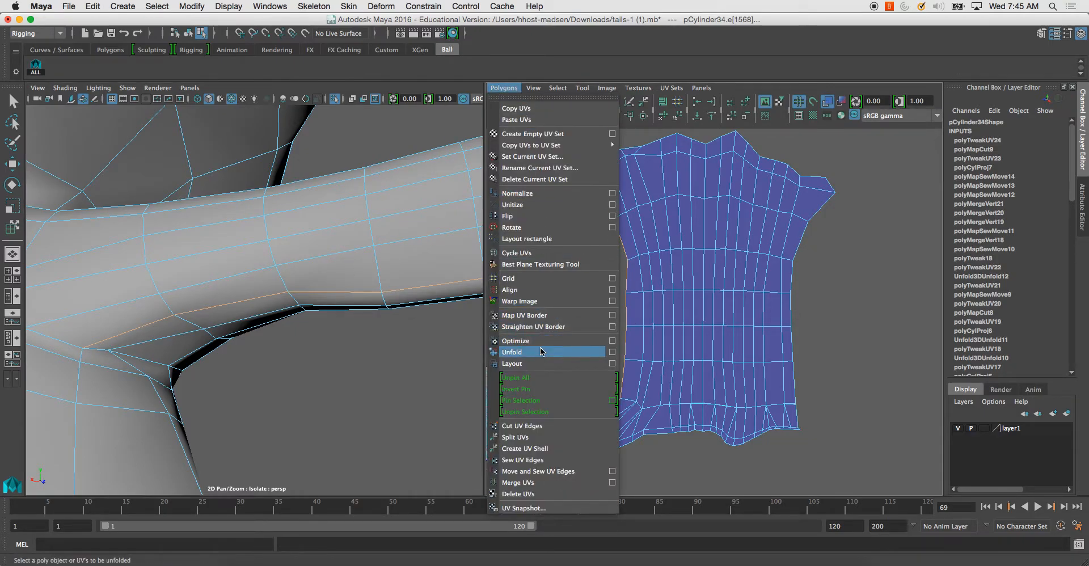
click(539, 471)
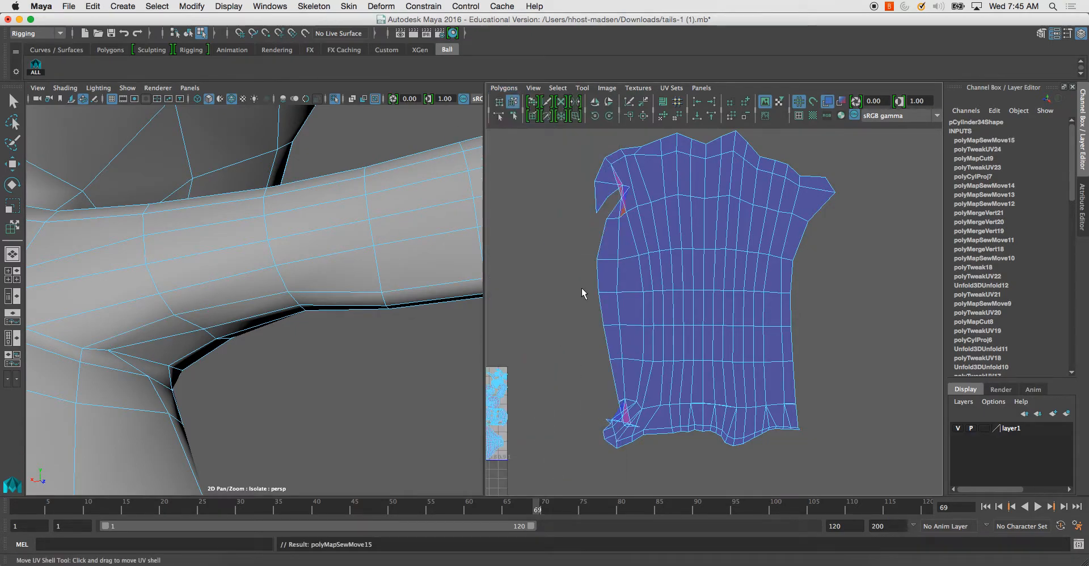
Select the whole arm UV shell and unfold it with the Smooth UV tool to even out the sewn strip.
click(700, 231)
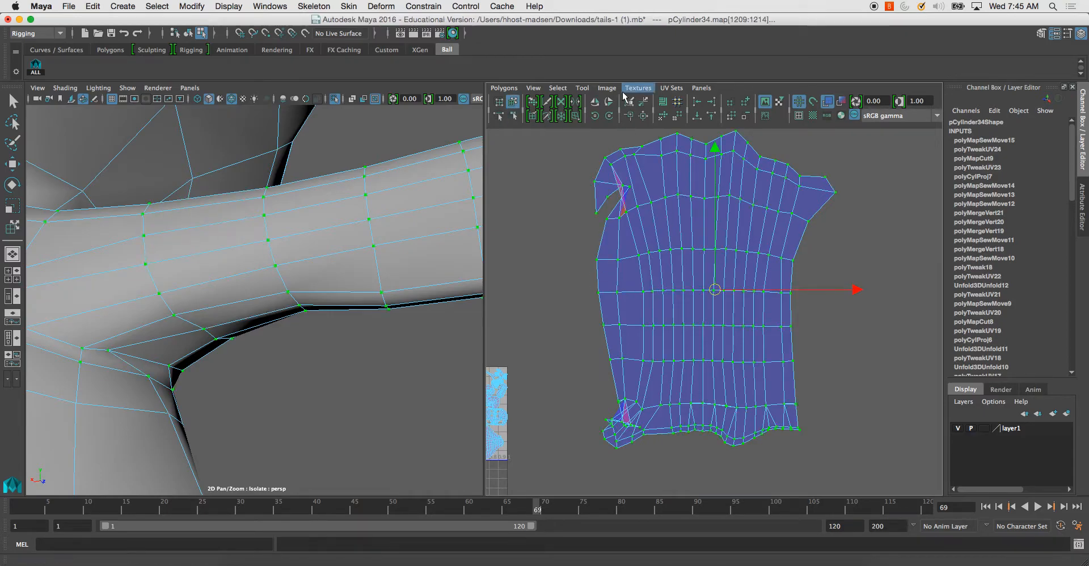
click(584, 88)
click(624, 142)
drag(582, 451, 813, 421)
drag(589, 451, 713, 435)
drag(587, 454, 871, 425)
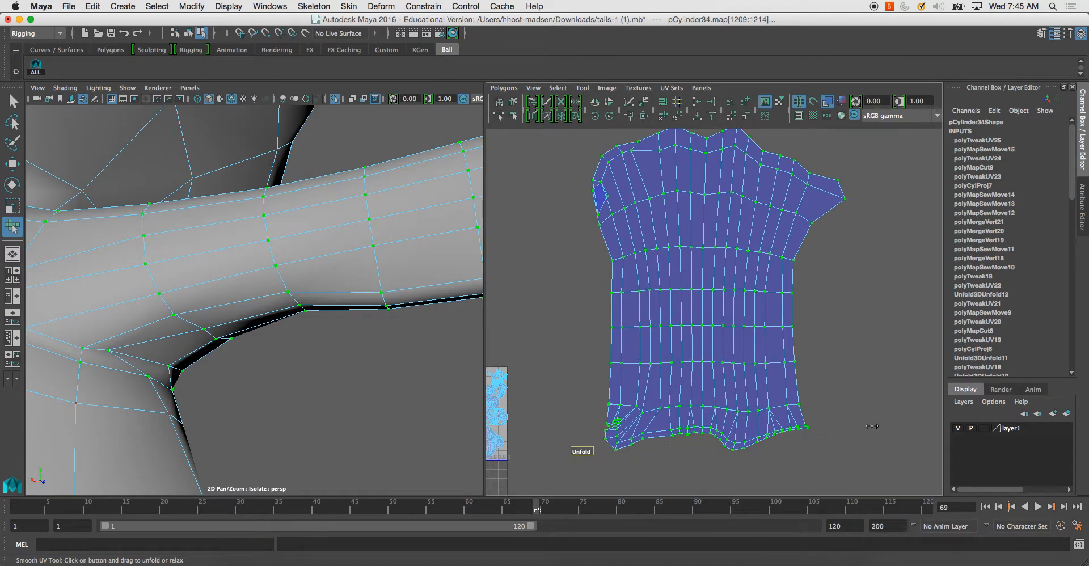
Move and sew the split UV edges at the armpit corner of the arm shell.
alt+drag(152, 251, 107, 305)
right_drag(96, 338, 95, 252)
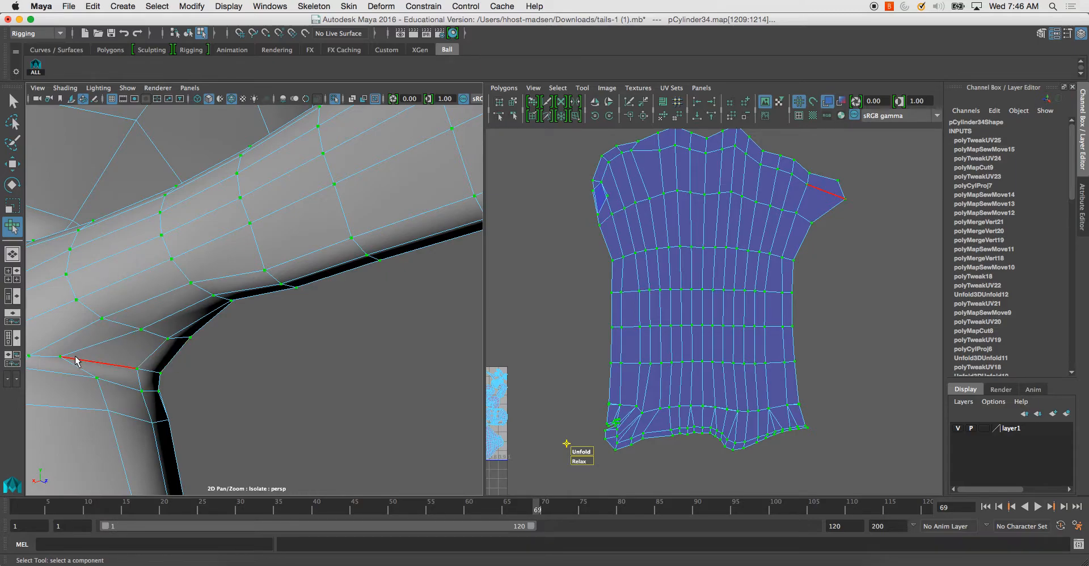
alt+drag(76, 362, 91, 358)
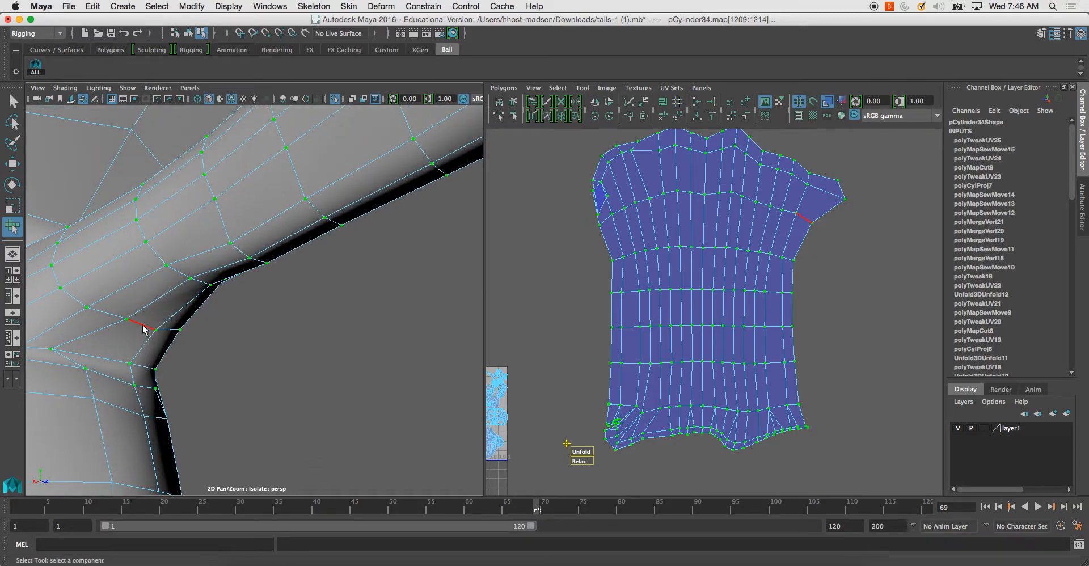
click(116, 363)
alt+right_drag(502, 192, 607, 278)
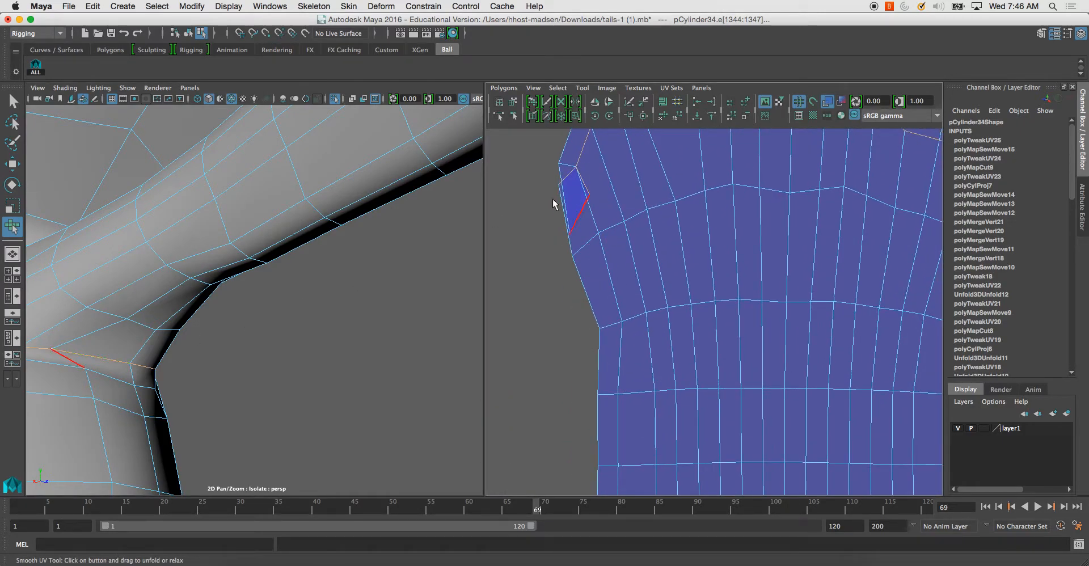
shift+right_drag(573, 229, 559, 450)
Unfold the re-sewn arm shell with the Smooth UV tool, and run the Unfold command on it.
scroll(652, 304, down, 3)
click(513, 101)
click(668, 281)
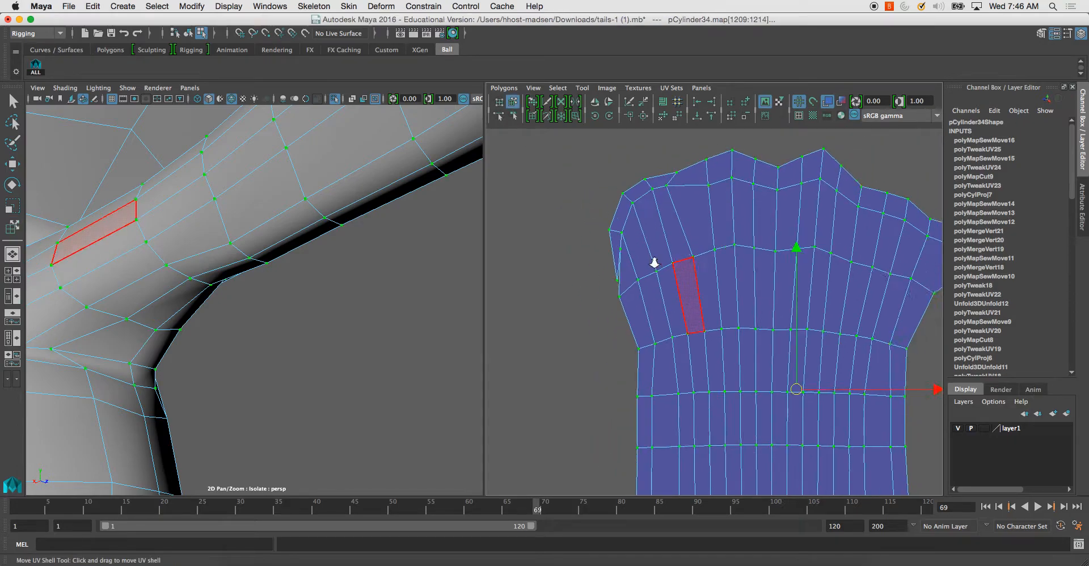
scroll(669, 280, down, 2)
click(582, 88)
click(622, 224)
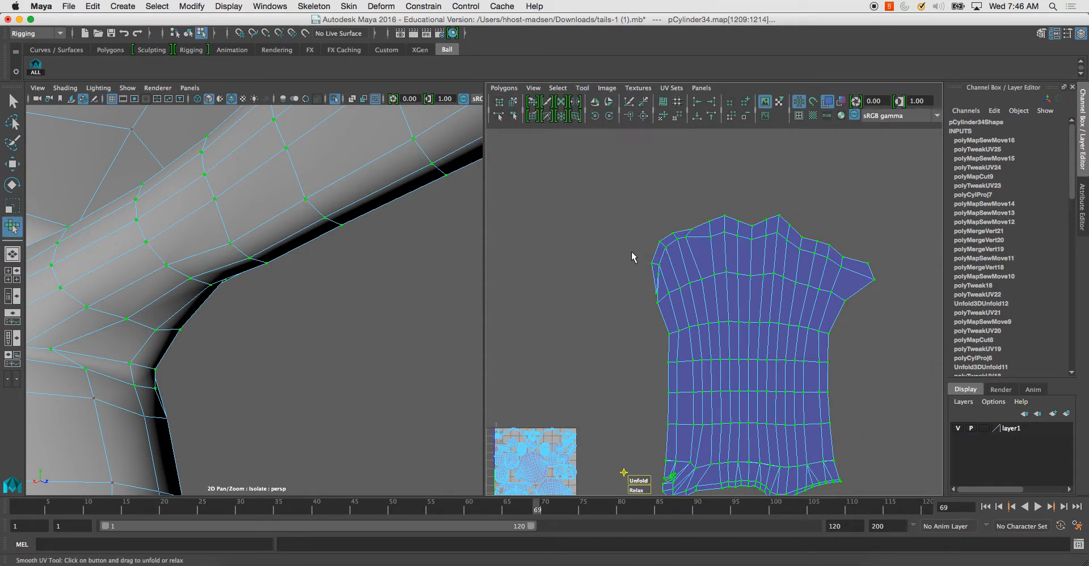
drag(643, 488, 973, 456)
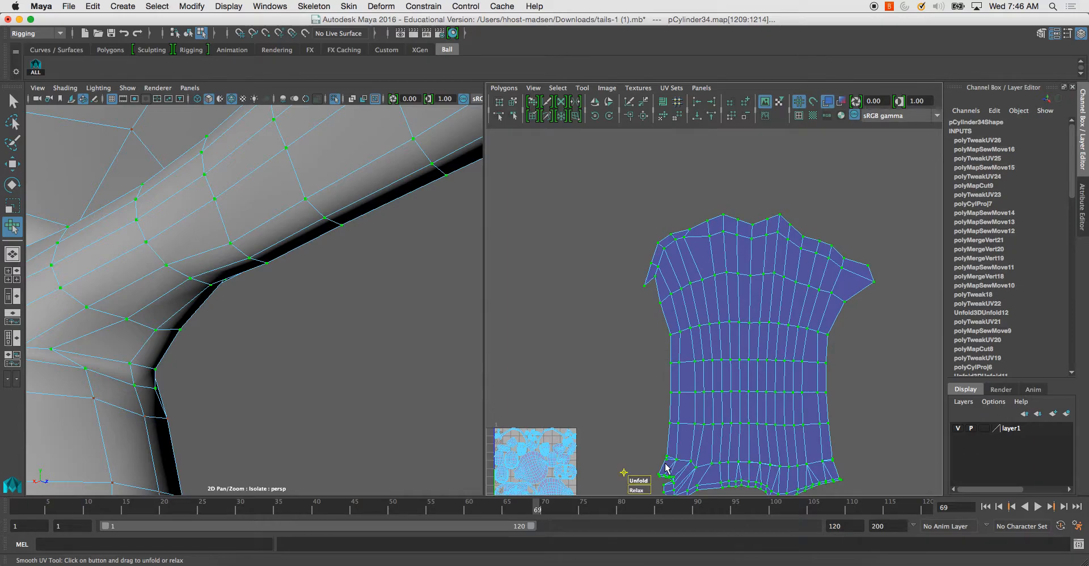
drag(639, 481, 961, 460)
alt+middle_drag(768, 430, 759, 358)
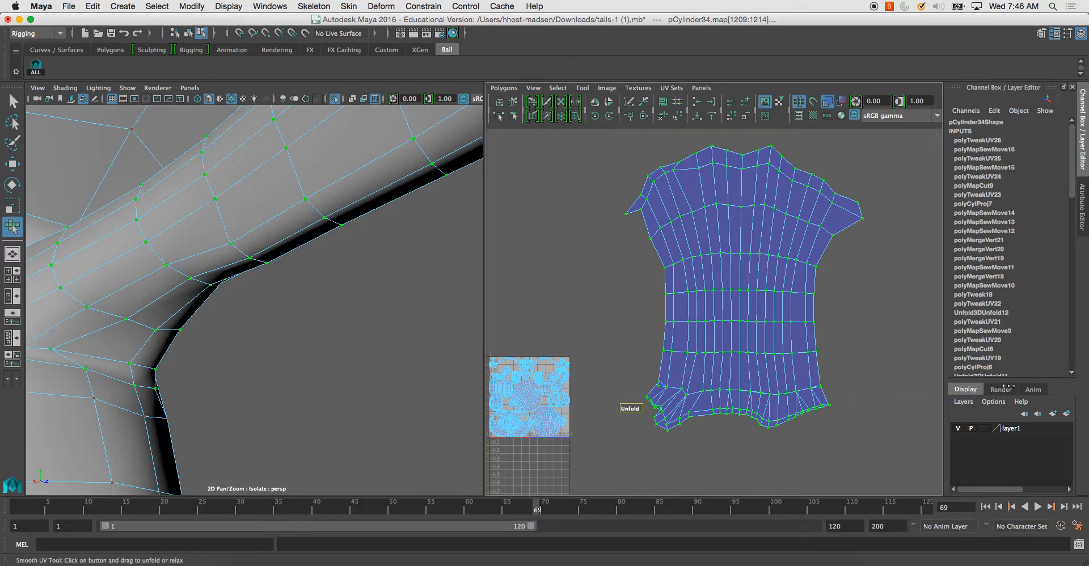
click(509, 89)
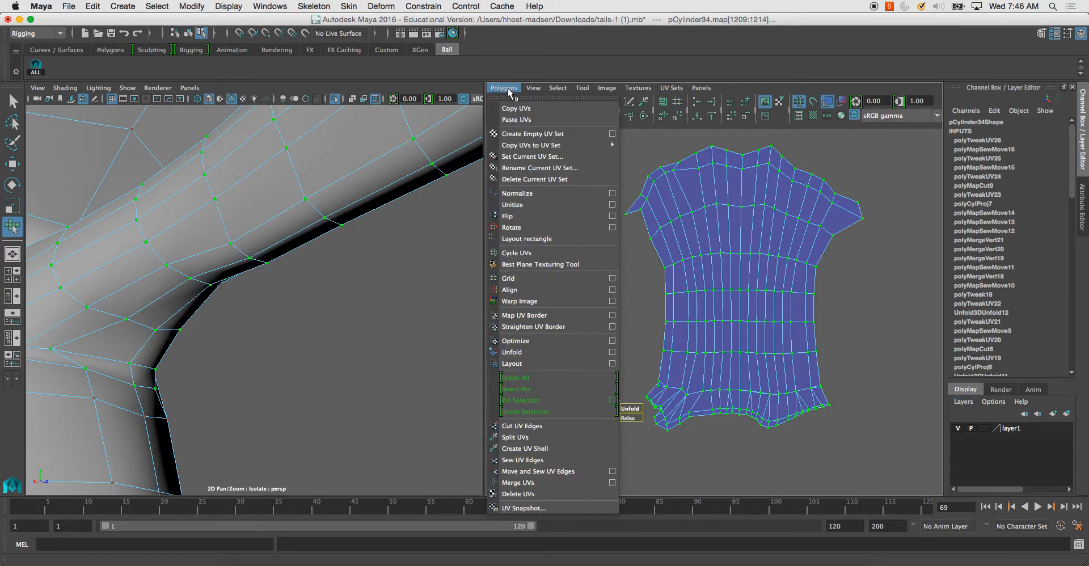
click(522, 352)
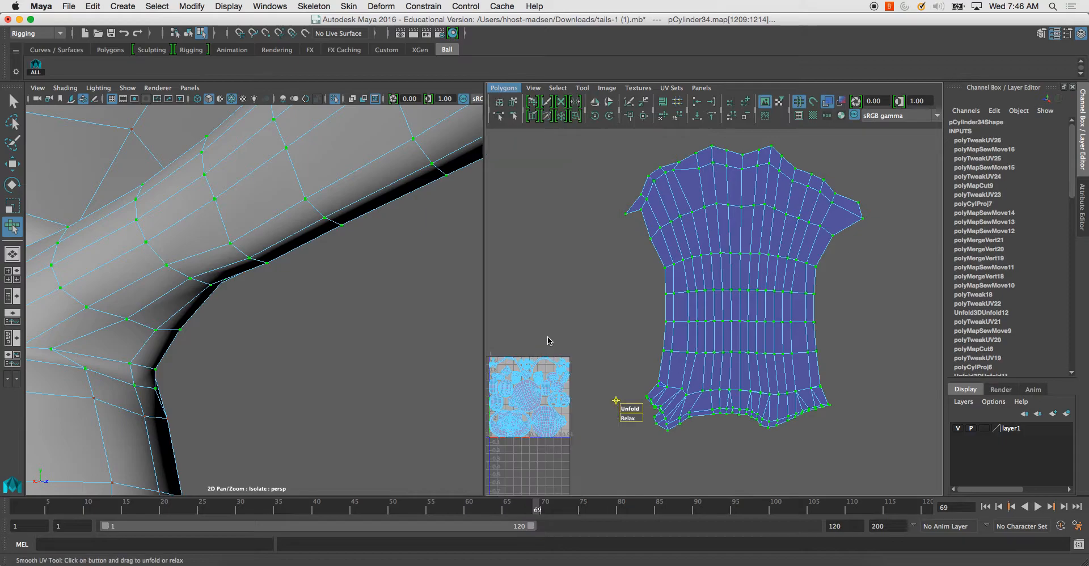
Examine the unfolded arm shell within the UV layout for gaps and splits near its wrist end.
alt+middle_drag(633, 281, 735, 242)
alt+right_drag(735, 242, 786, 413)
alt+middle_drag(570, 341, 658, 297)
alt+right_drag(658, 297, 687, 366)
alt+middle_drag(630, 265, 706, 325)
alt+right_drag(689, 325, 695, 345)
alt+middle_drag(793, 436, 721, 389)
alt+right_drag(721, 389, 763, 485)
alt+right_drag(755, 389, 663, 316)
alt+middle_drag(663, 316, 632, 237)
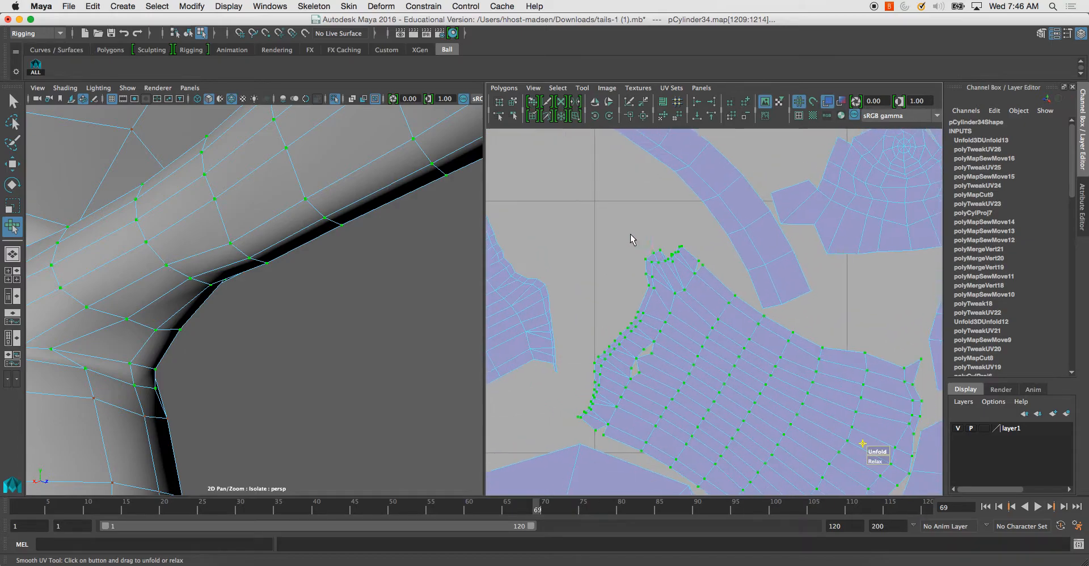
alt+right_drag(632, 237, 647, 338)
Select the duplicate vertices at the split corner of the arm's wrist border and merge them.
alt+drag(307, 315, 413, 352)
mouse_move(414, 352)
alt+right_down()
mouse_move(440, 337)
mouse_move(383, 343)
mouse_move(445, 376)
mouse_move(365, 382)
mouse_move(374, 400)
mouse_move(369, 380)
mouse_move(408, 347)
alt+right_up()
right_drag(401, 291, 360, 301)
click(392, 312)
alt+drag(397, 311, 331, 379)
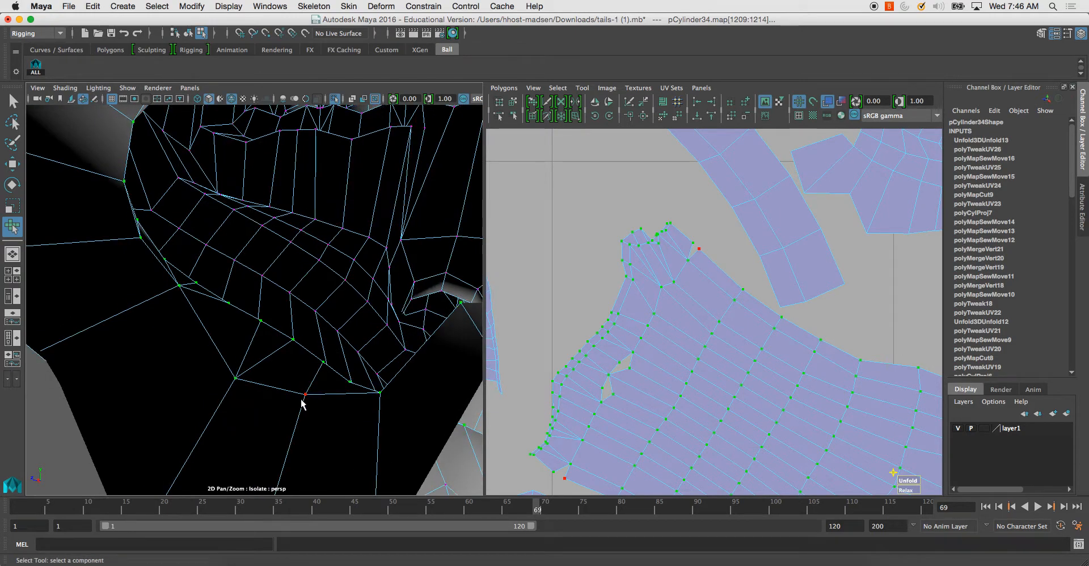
click(311, 394)
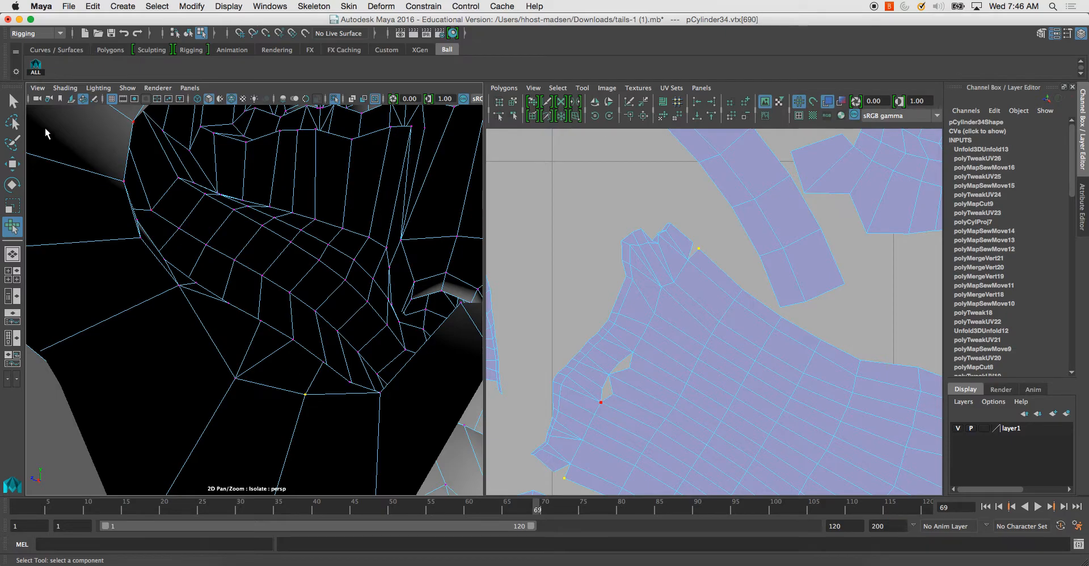
click(11, 102)
click(302, 394)
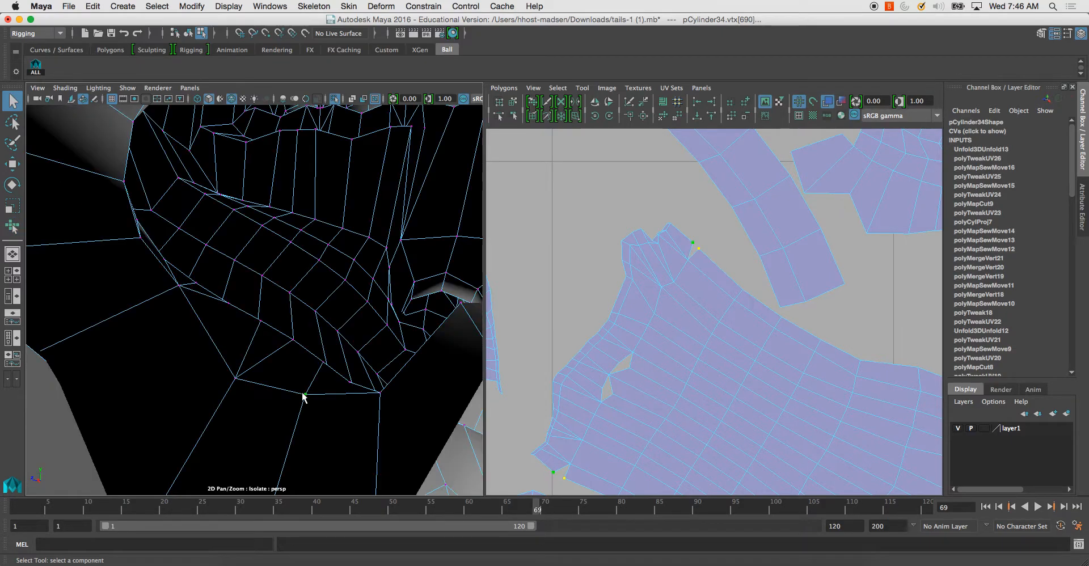
right_click(309, 395)
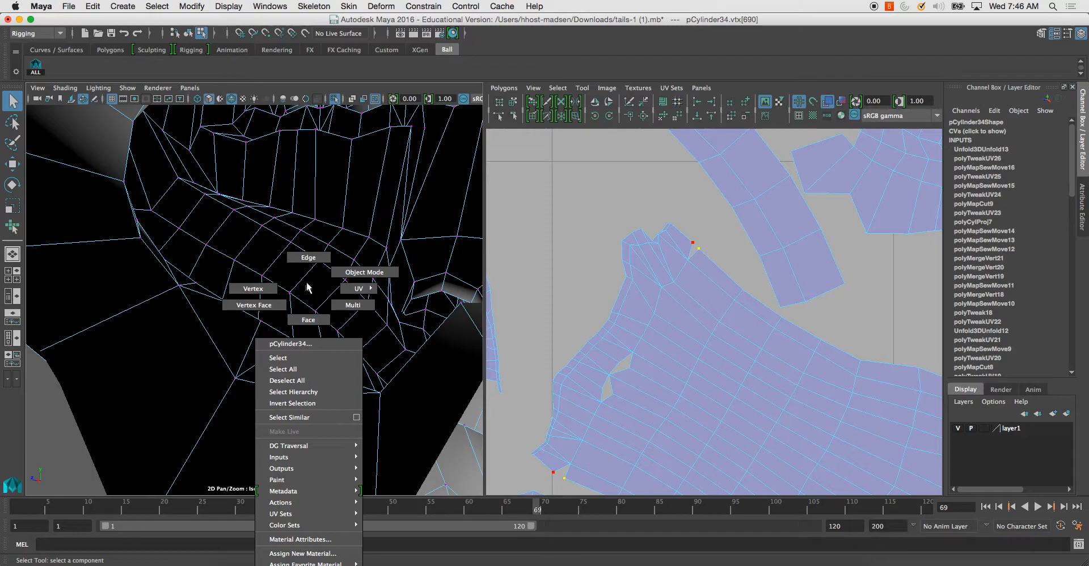
right_drag(306, 285, 307, 259)
right_drag(296, 382, 237, 278)
shift+click(304, 394)
alt+drag(307, 395, 309, 380)
key(w)
scroll(312, 399, up, 2)
shift+right_drag(311, 399, 309, 385)
Merge the duplicate vertices at the lower of the two gaps inside the arm shell's wrist end.
alt+drag(329, 365, 284, 370)
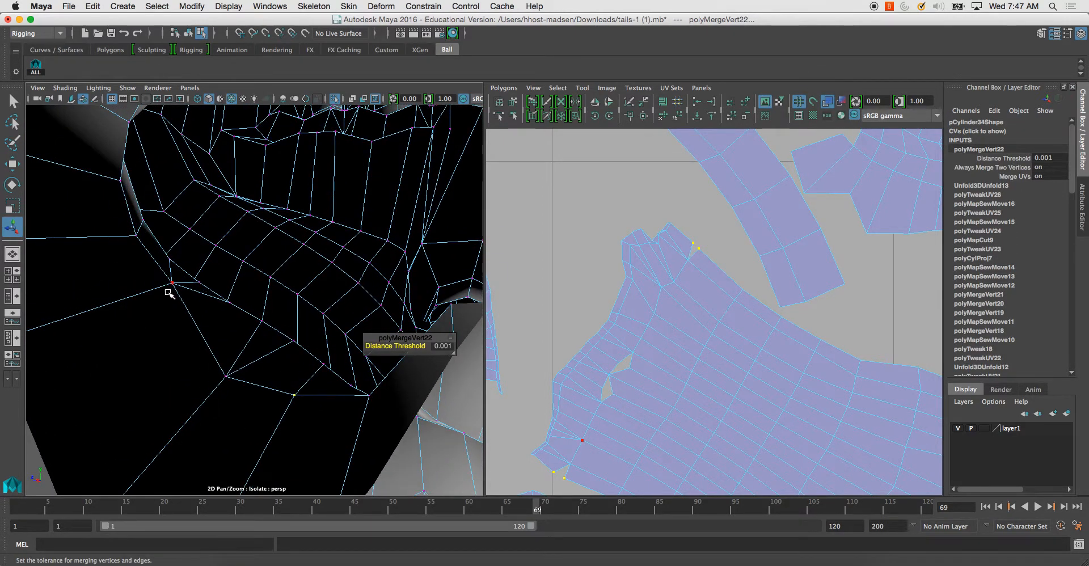
alt+drag(168, 294, 160, 284)
alt+middle_drag(160, 284, 156, 287)
alt+drag(156, 287, 218, 248)
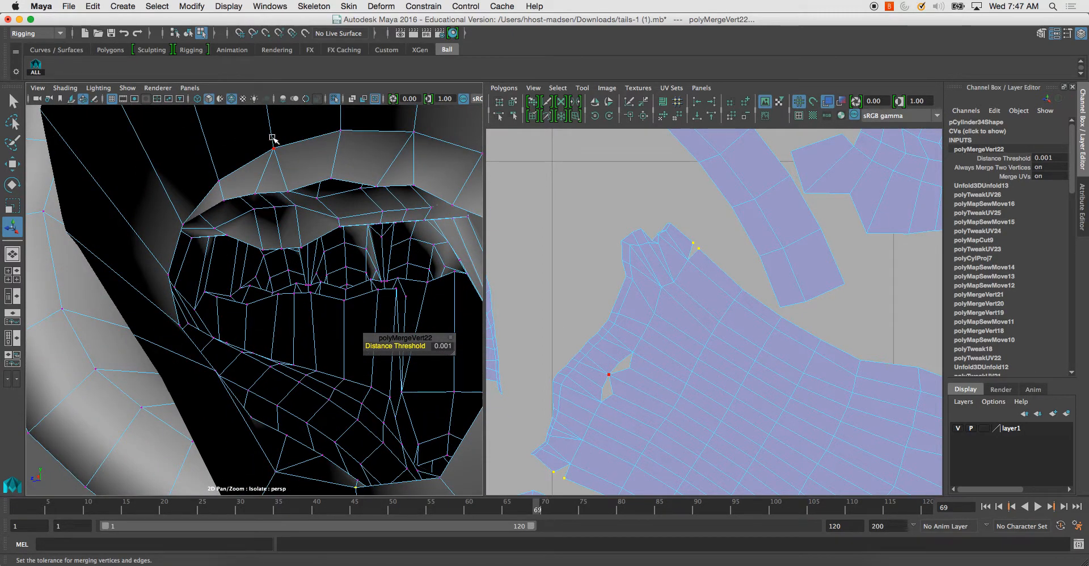
click(219, 179)
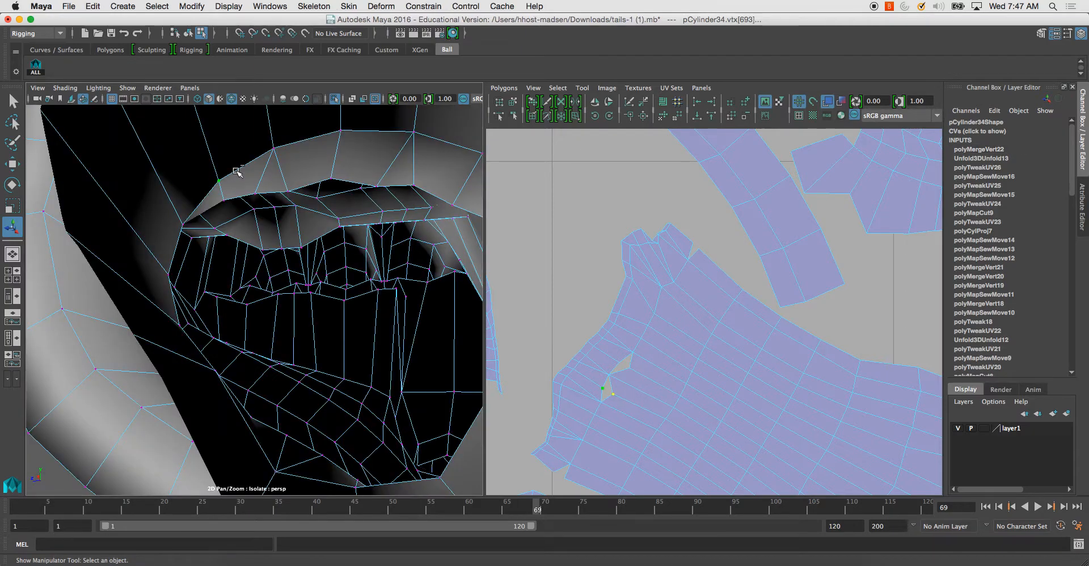
key(w)
click(224, 178)
shift+right_drag(240, 177, 277, 157)
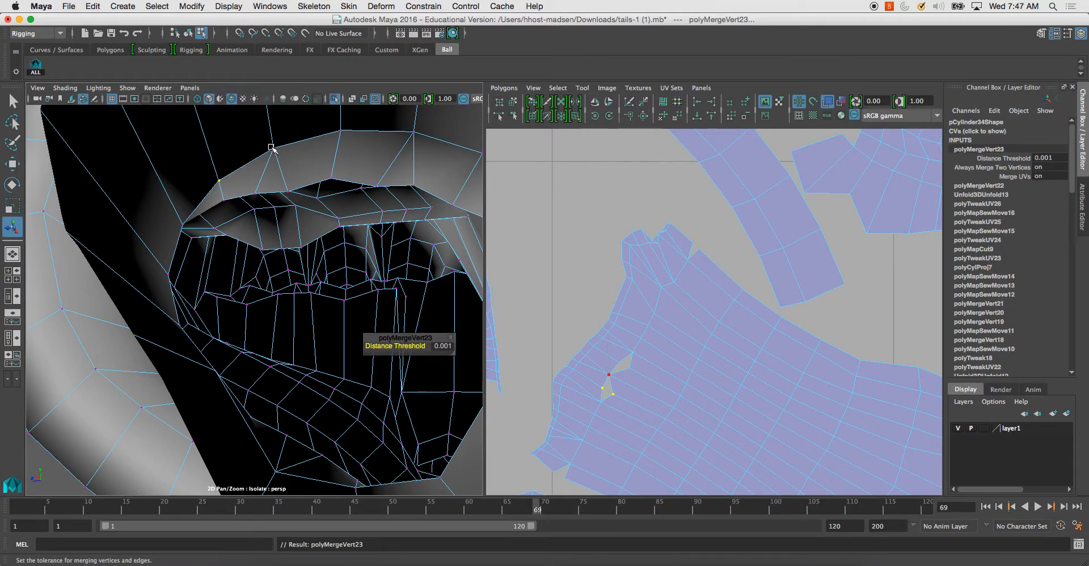
Merge the duplicate vertices at the upper of the two gaps inside the arm shell's wrist end.
click(338, 129)
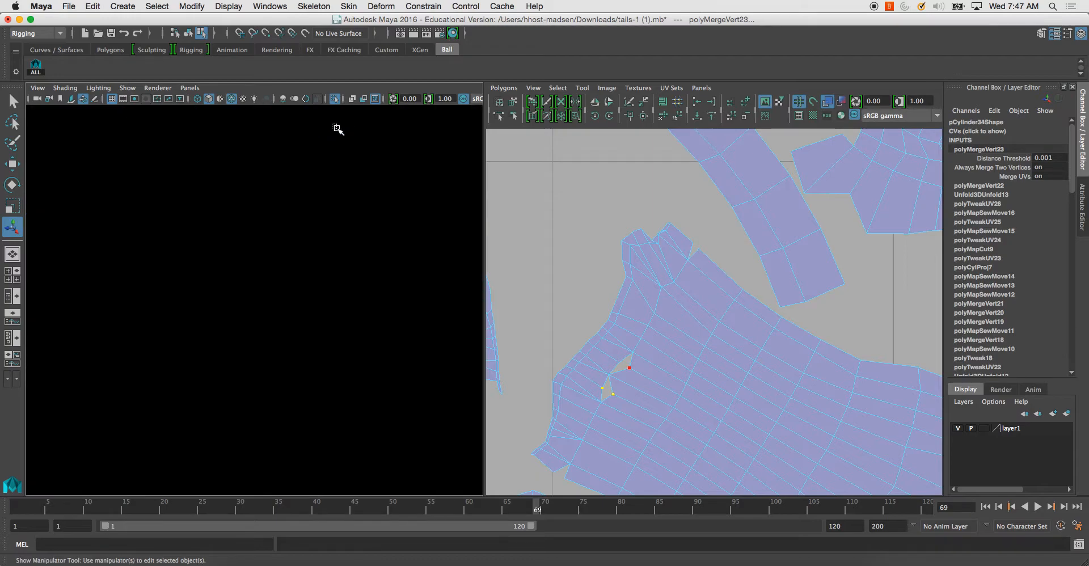
drag(343, 138, 344, 139)
shift+right_drag(344, 139, 375, 93)
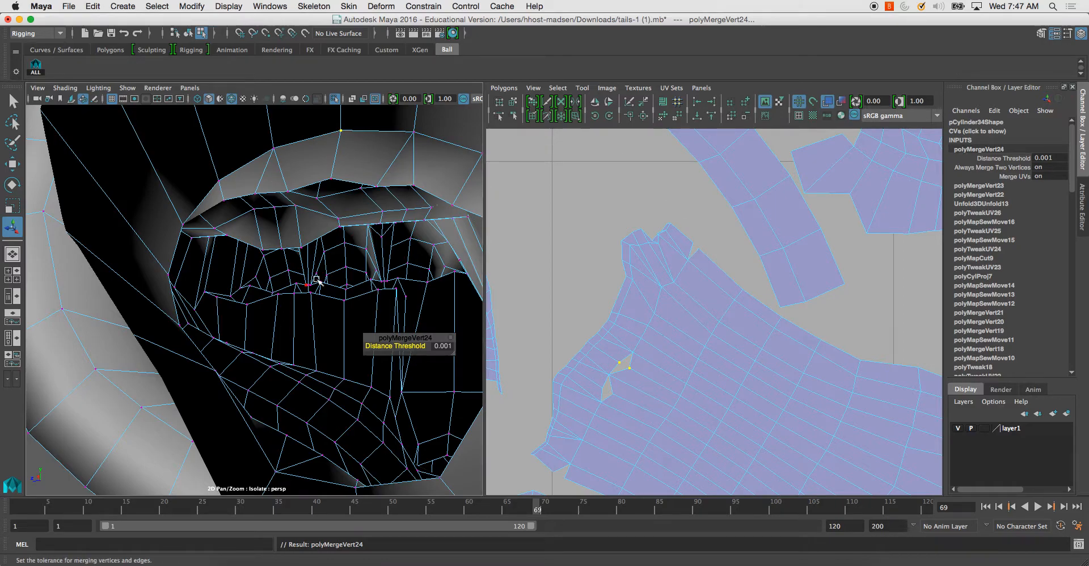
alt+drag(238, 286, 338, 347)
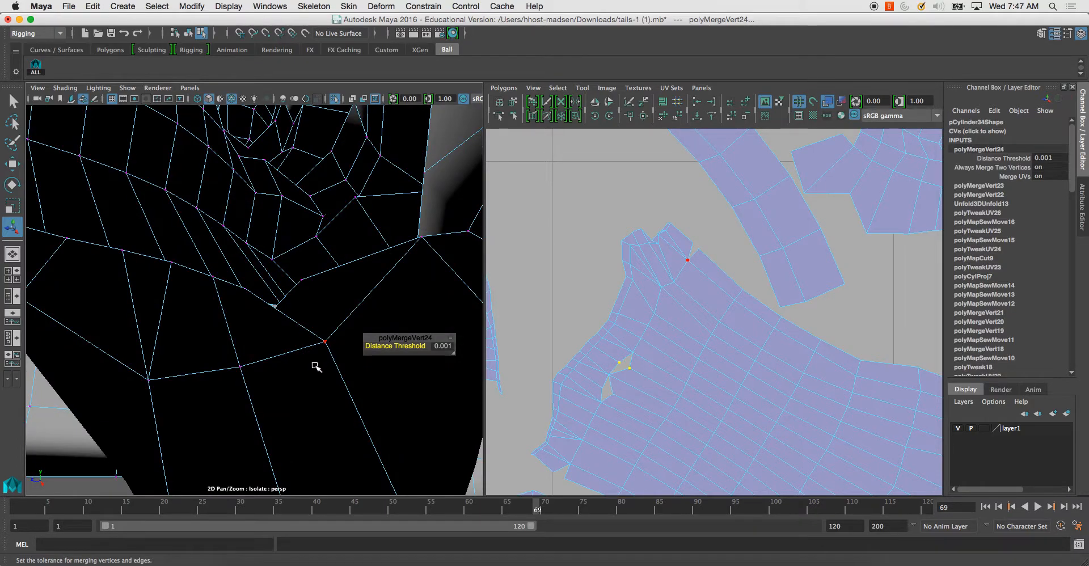
Select the split edges along the arm's wrist border on the model and move and sew their UVs together.
click(233, 362)
alt+drag(248, 372, 243, 370)
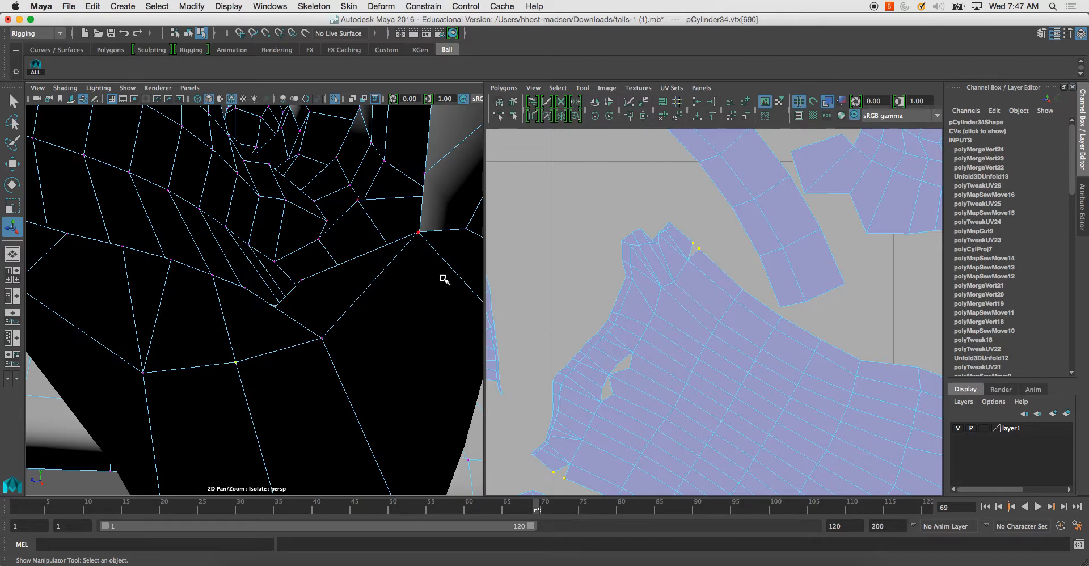
right_drag(264, 296, 279, 338)
click(280, 354)
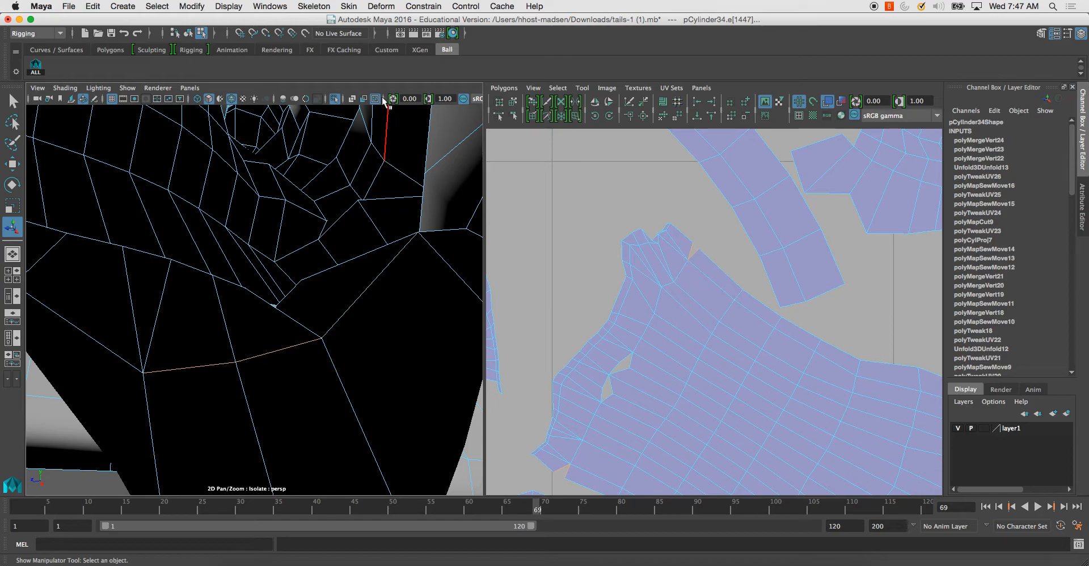
click(503, 88)
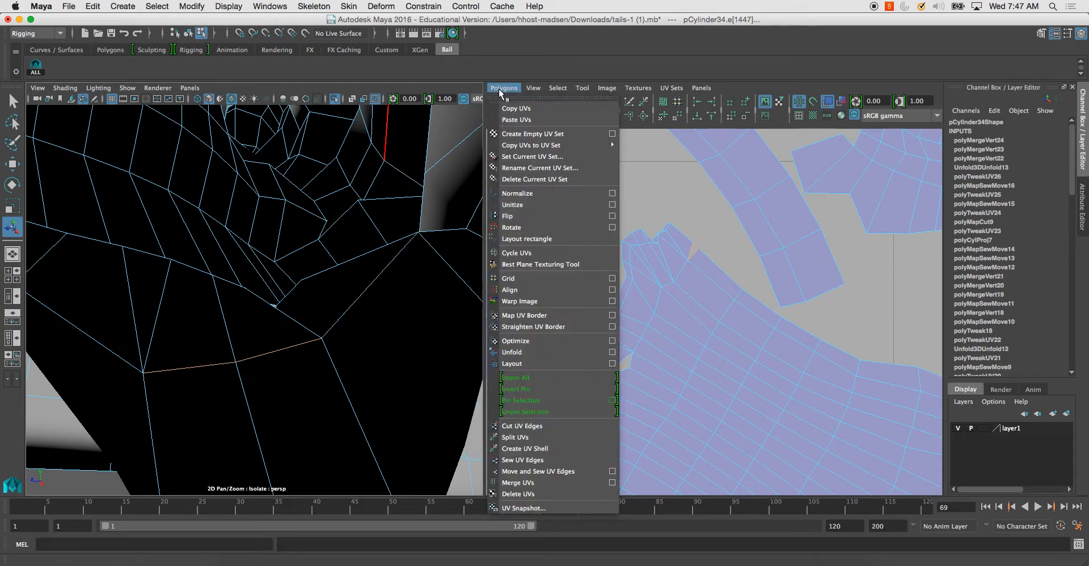
click(539, 471)
alt+drag(275, 303, 277, 270)
scroll(271, 258, down, 4)
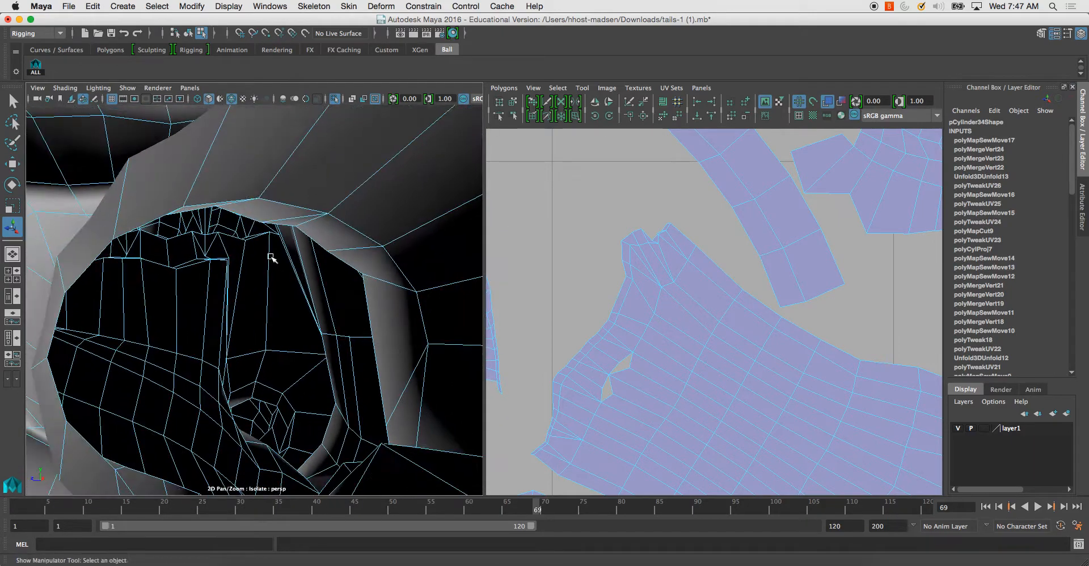
Move and sew the UV edges along the upper rim of the arm opening, repeating the operation on the neighbouring edges.
click(295, 199)
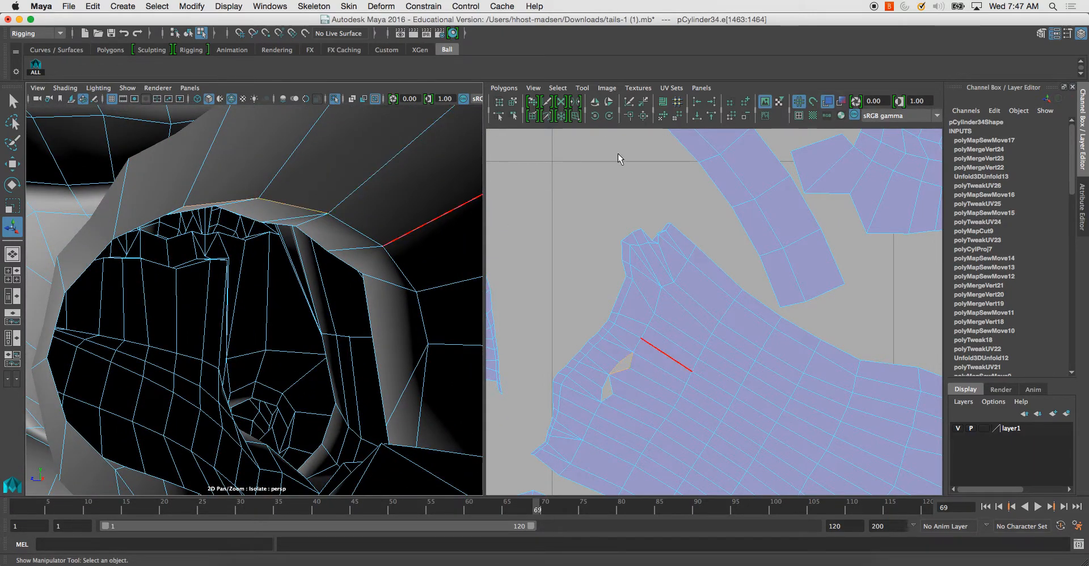
click(515, 86)
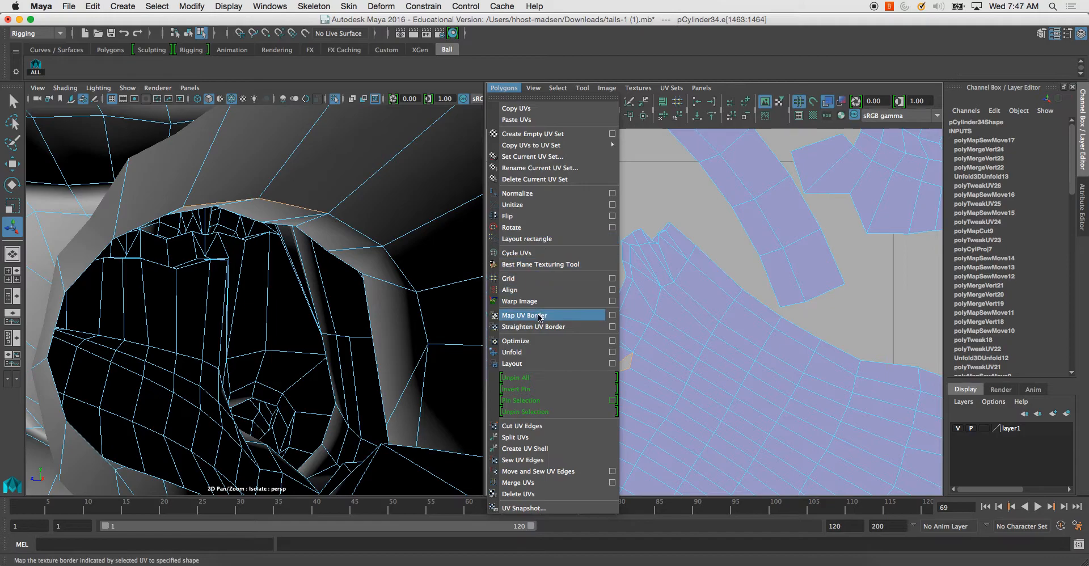
click(541, 471)
alt+drag(391, 294, 172, 230)
click(104, 167)
key(g)
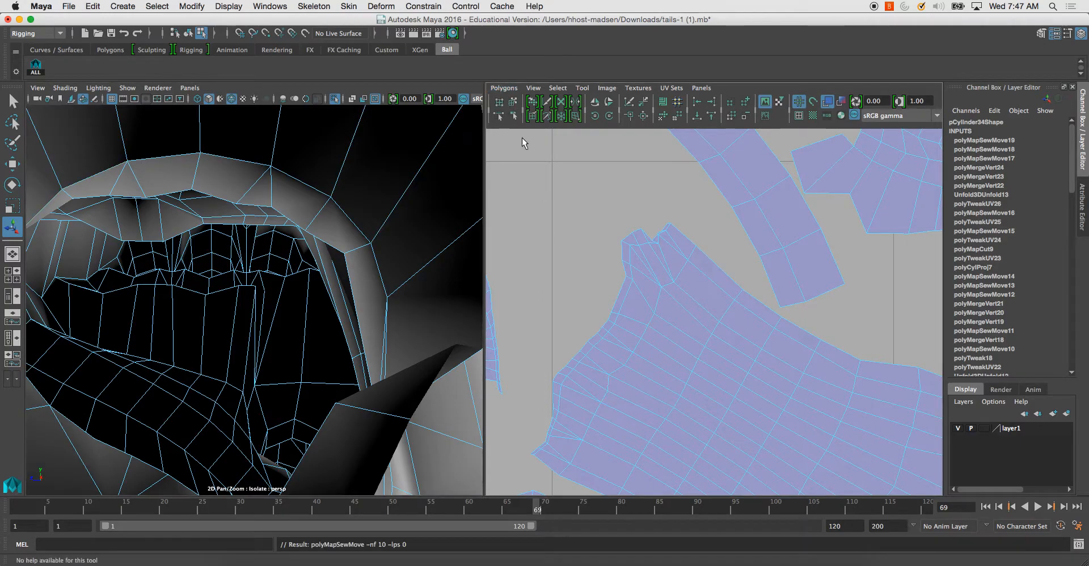
Select both arm shells in the UV layout and unfold them together.
scroll(657, 345, down, 5)
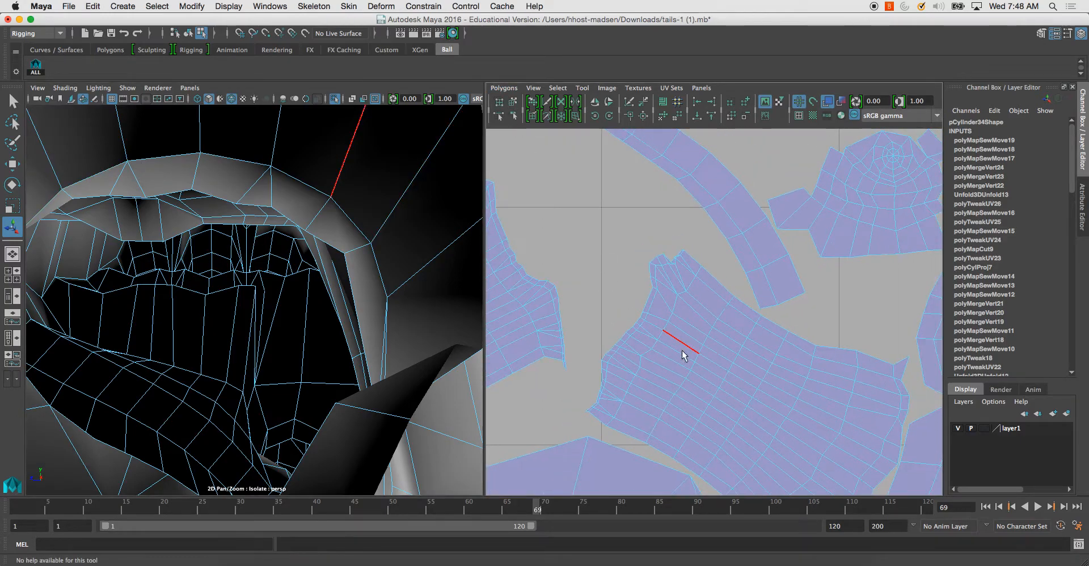
click(513, 101)
scroll(708, 319, down, 2)
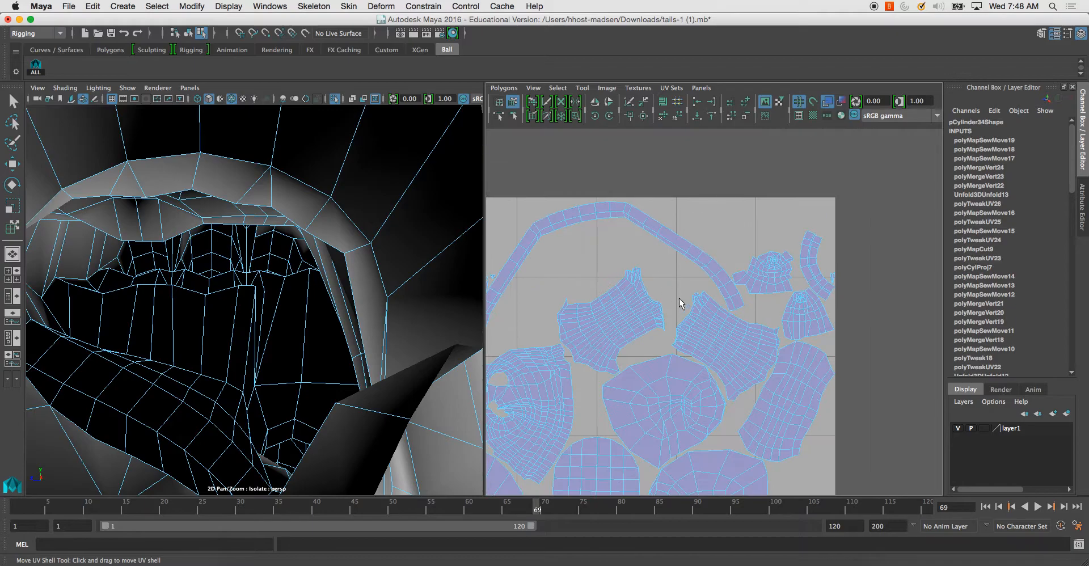
click(637, 304)
shift+click(694, 338)
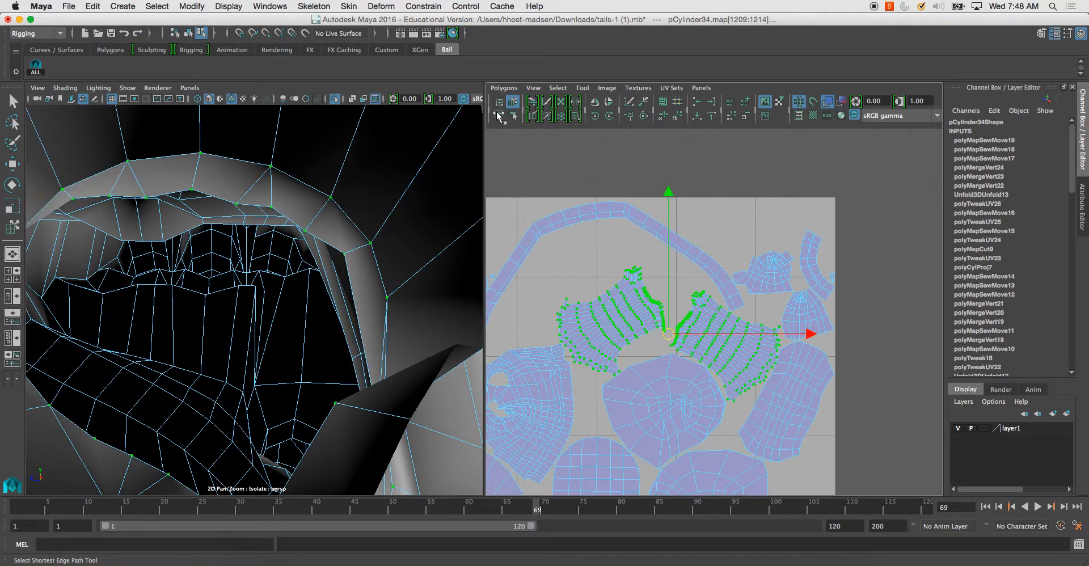
click(503, 88)
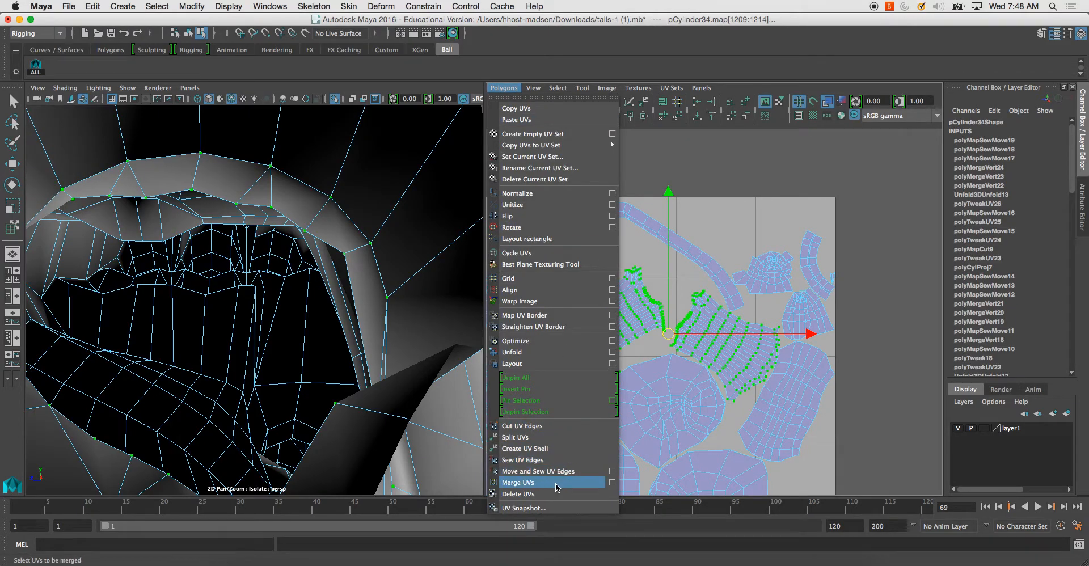
click(561, 352)
Check both unfolded arm shells up close for remaining gaps or splits and save the scene.
alt+middle_drag(625, 325, 790, 250)
scroll(622, 317, down, 2)
scroll(626, 338, up, 5)
alt+middle_drag(539, 298, 649, 313)
alt+right_drag(649, 313, 717, 372)
alt+middle_drag(694, 362, 714, 387)
alt+right_drag(714, 386, 763, 467)
alt+right_drag(719, 429, 655, 358)
alt+middle_drag(656, 358, 781, 293)
alt+right_drag(782, 293, 705, 325)
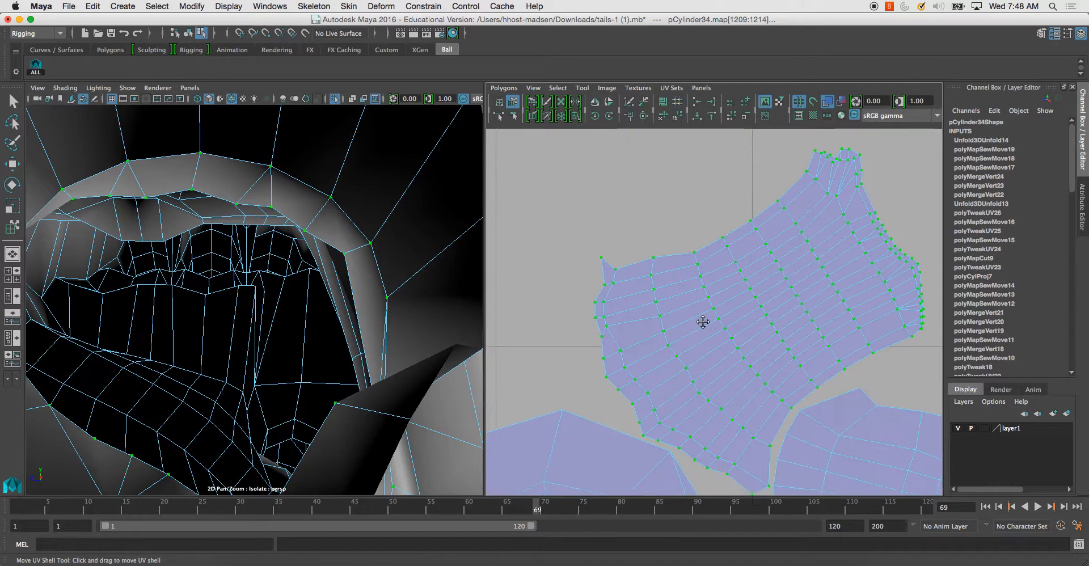
alt+middle_drag(705, 326, 709, 306)
alt+right_drag(709, 306, 688, 297)
alt+middle_drag(929, 397, 700, 372)
alt+right_drag(776, 380, 725, 334)
alt+middle_drag(725, 334, 503, 341)
alt+right_drag(757, 343, 696, 283)
alt+middle_drag(730, 267, 694, 281)
alt+middle_drag(696, 317, 638, 290)
alt+right_drag(638, 290, 617, 271)
alt+middle_drag(670, 310, 840, 301)
alt+right_drag(840, 301, 679, 304)
key(super+s)
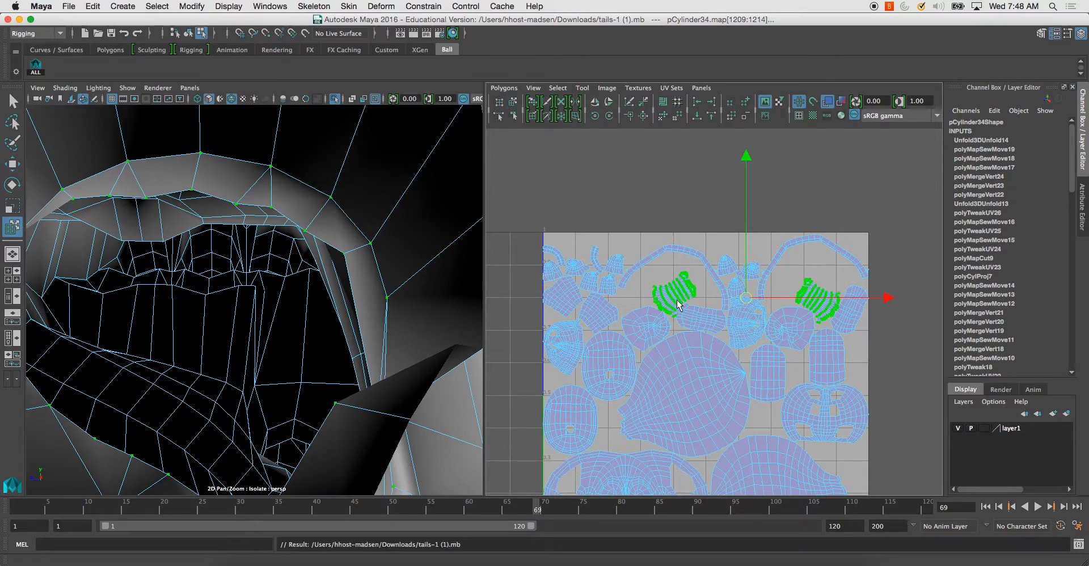
Examine the surrounding shells across the UV layout for stray pieces and shells that still need sewing.
alt+right_drag(677, 301, 703, 332)
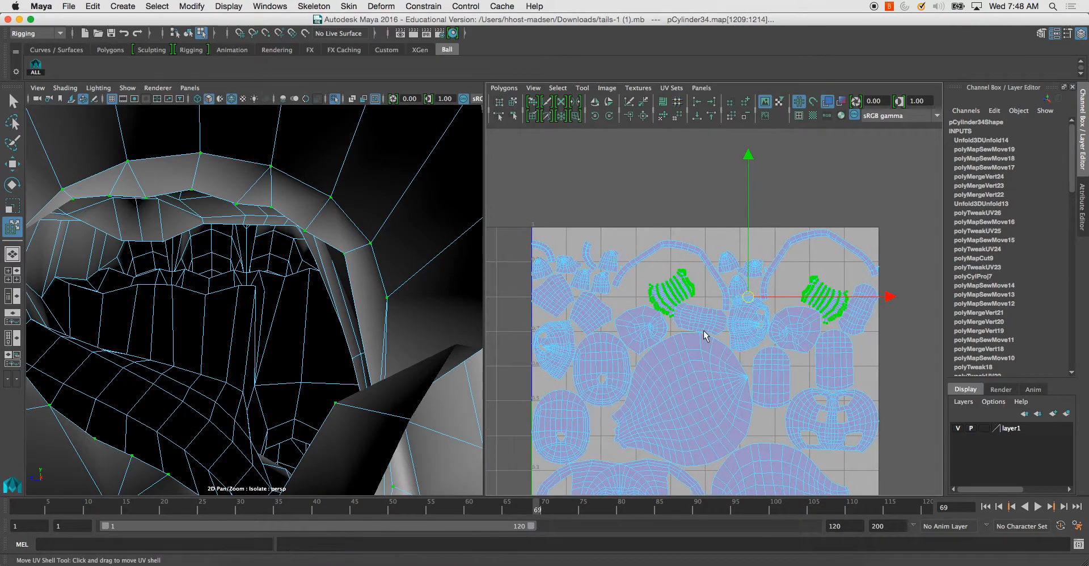
alt+middle_drag(674, 308, 704, 269)
alt+right_drag(704, 268, 713, 326)
alt+middle_drag(713, 326, 706, 252)
alt+right_drag(705, 252, 811, 351)
alt+middle_drag(811, 351, 697, 326)
alt+middle_drag(784, 287, 673, 304)
alt+right_drag(673, 304, 711, 317)
alt+middle_drag(710, 318, 738, 432)
alt+middle_drag(653, 271, 673, 388)
alt+right_drag(650, 313, 670, 320)
alt+middle_drag(635, 306, 756, 370)
alt+right_drag(687, 333, 743, 334)
alt+middle_drag(629, 301, 756, 250)
alt+middle_drag(730, 217, 719, 297)
alt+right_drag(719, 297, 737, 281)
alt+middle_drag(717, 277, 669, 182)
alt+middle_drag(746, 321, 701, 210)
alt+right_drag(685, 280, 710, 287)
alt+middle_drag(710, 287, 731, 298)
Select the large shell with holes in the UV layout to identify which part of the character it covers.
right_drag(239, 235, 294, 241)
click(348, 262)
alt+drag(293, 241, 314, 263)
click(225, 275)
click(681, 311)
click(514, 106)
click(773, 316)
alt+right_drag(249, 238, 96, 178)
alt+middle_drag(254, 300, 342, 292)
alt+drag(272, 323, 372, 306)
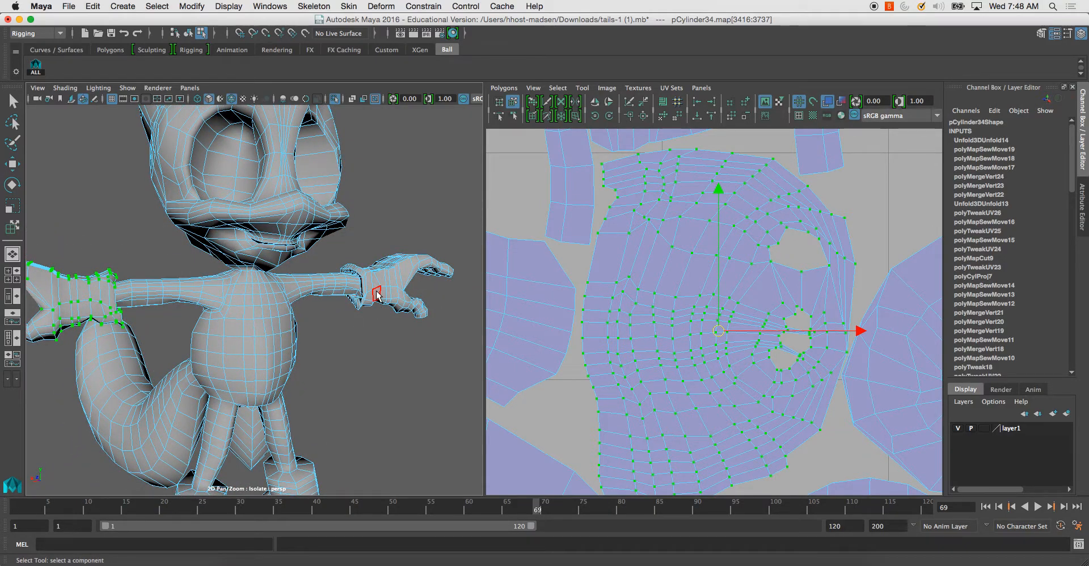
Select the tiny sliver shell beside the finger shells and locate its faces between the fingers on the model.
alt+drag(253, 308, 324, 350)
scroll(705, 322, down, 6)
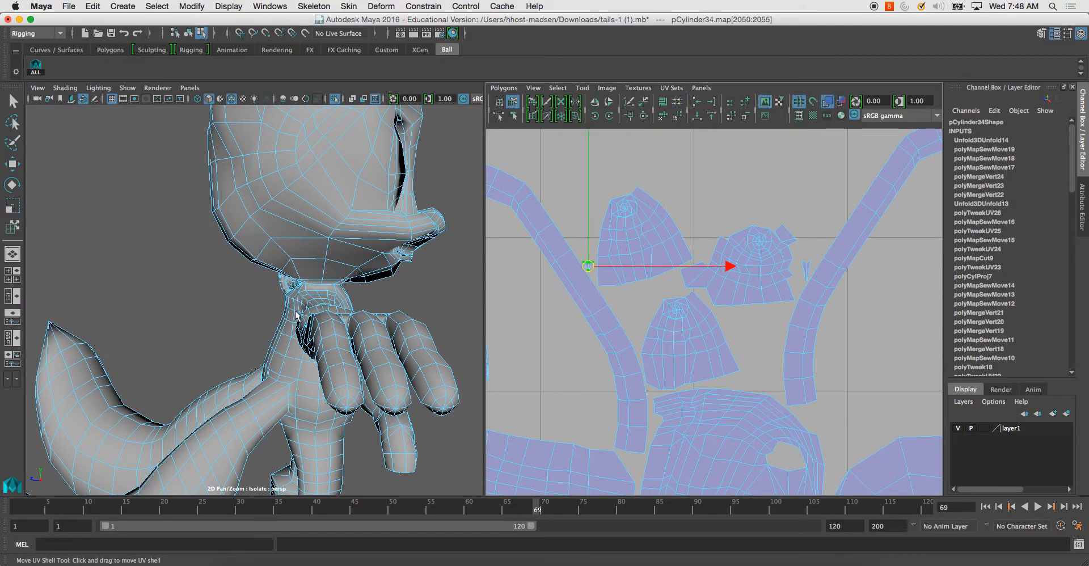
scroll(318, 313, up, 6)
alt+drag(331, 309, 73, 297)
scroll(195, 282, down, 4)
alt+drag(199, 283, 253, 279)
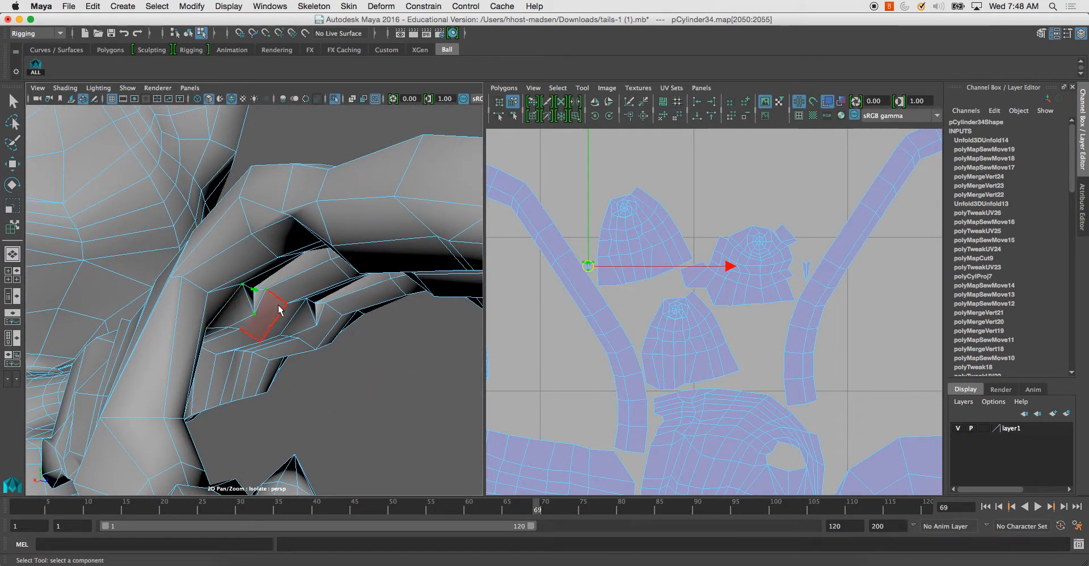
Move both hand shells out of the UV tile into the empty space above it.
scroll(566, 297, down, 10)
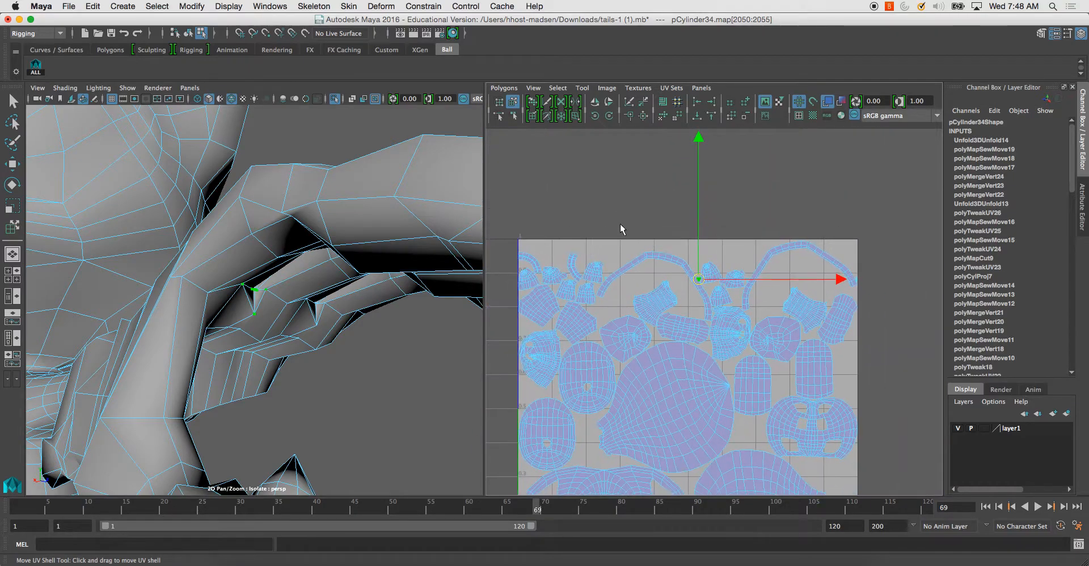
alt+middle_drag(601, 340, 649, 293)
scroll(648, 294, down, 3)
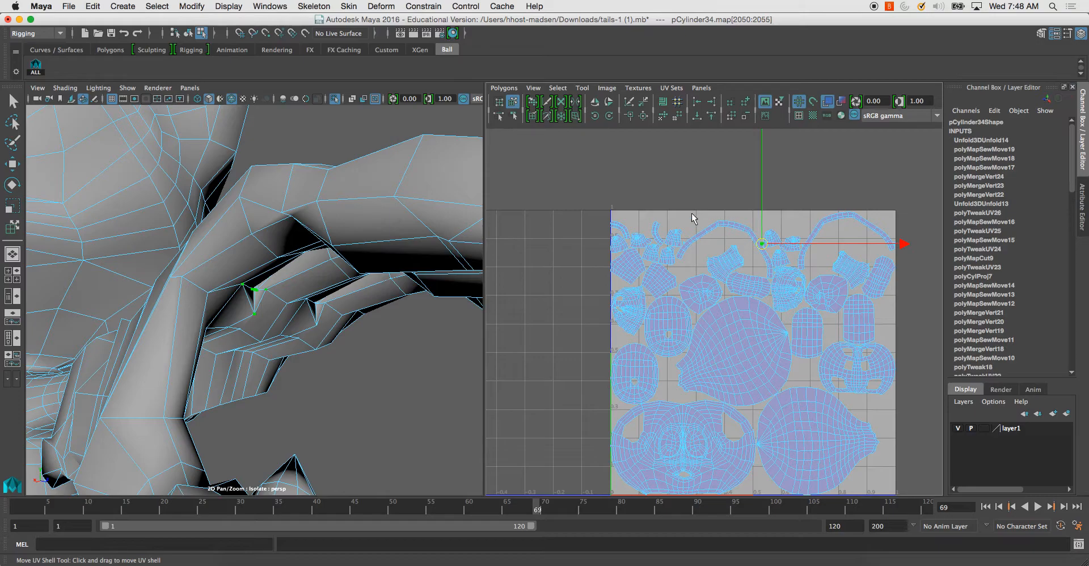
scroll(793, 253, up, 3)
click(807, 293)
drag(807, 293, 675, 158)
click(613, 303)
drag(614, 302, 718, 137)
Select the tiny shell between two fingers, then move and sew its border edges onto the hand shell.
alt+drag(227, 333, 246, 274)
alt+middle_drag(695, 241, 677, 281)
alt+right_drag(676, 281, 655, 267)
click(652, 262)
alt+middle_drag(652, 262, 688, 308)
alt+right_drag(688, 308, 771, 359)
right_drag(343, 307, 336, 259)
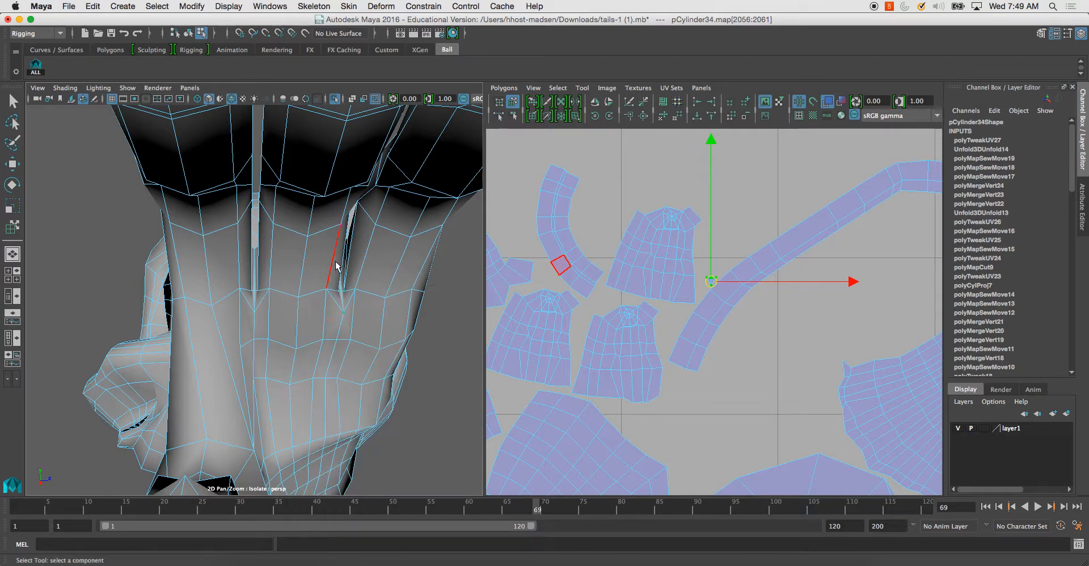
click(335, 310)
shift+click(350, 303)
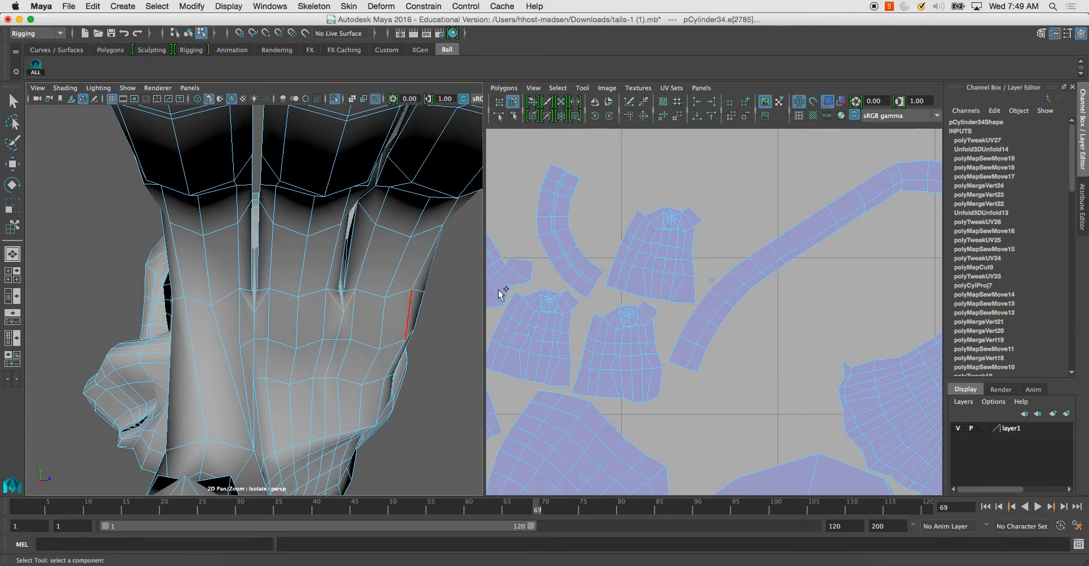
click(517, 89)
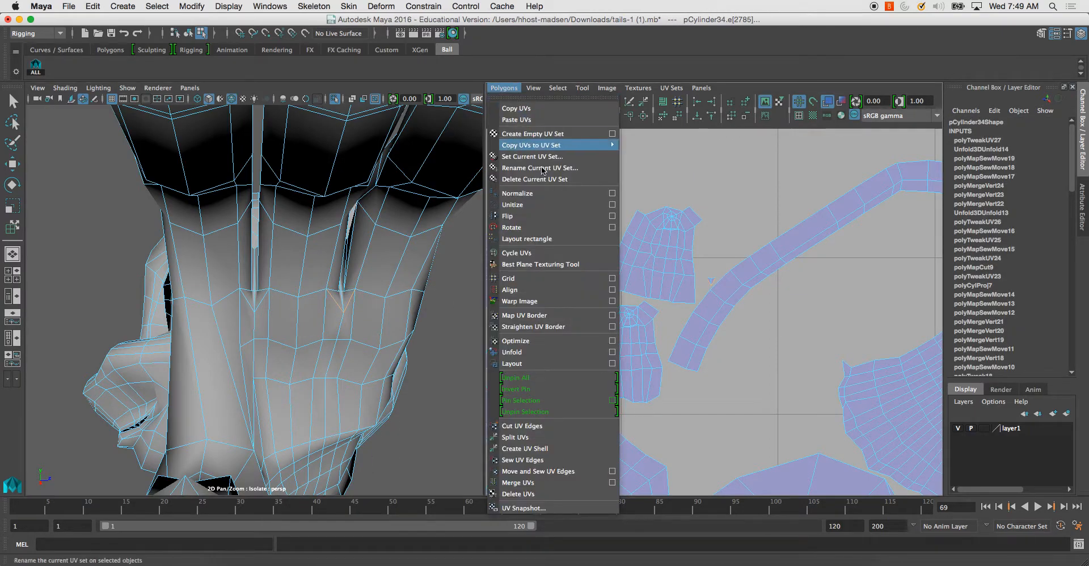
click(544, 477)
Move and sew the edges of the sliver shell in the same hand's other finger gap.
alt+drag(285, 331, 333, 315)
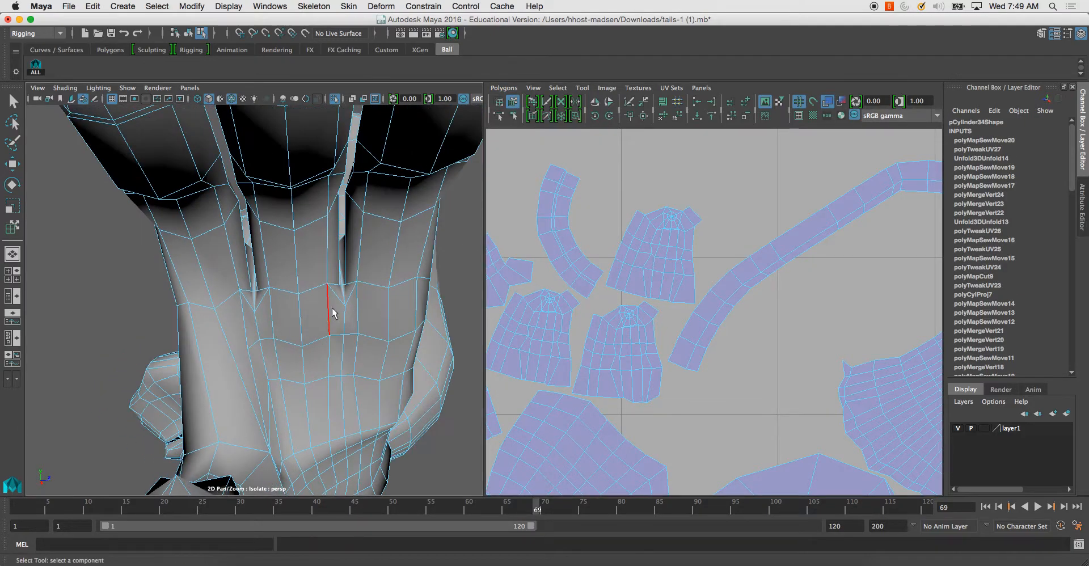
alt+middle_drag(567, 306, 676, 340)
click(677, 331)
scroll(244, 308, up, 2)
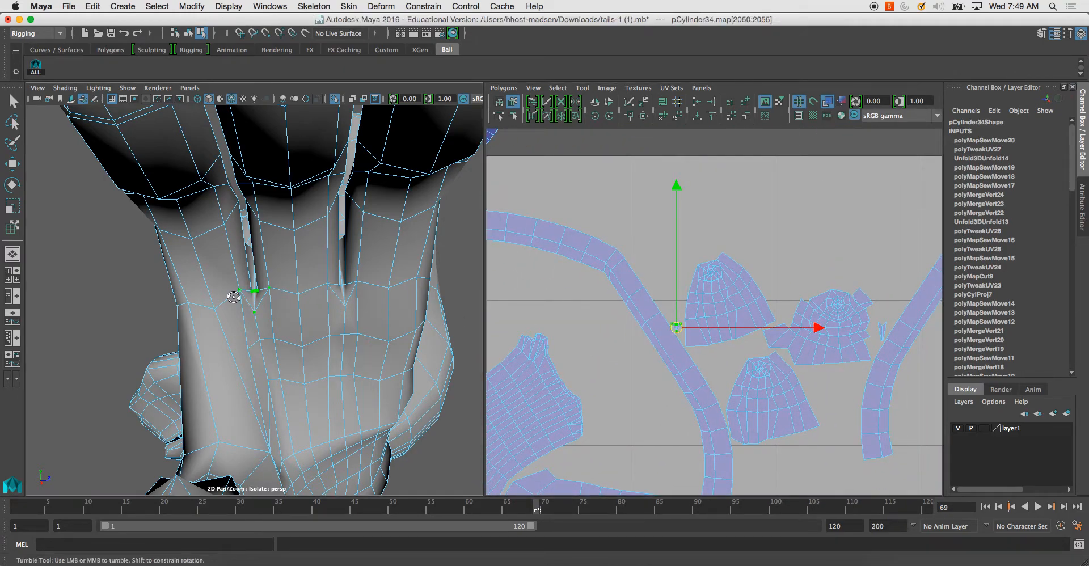
click(252, 308)
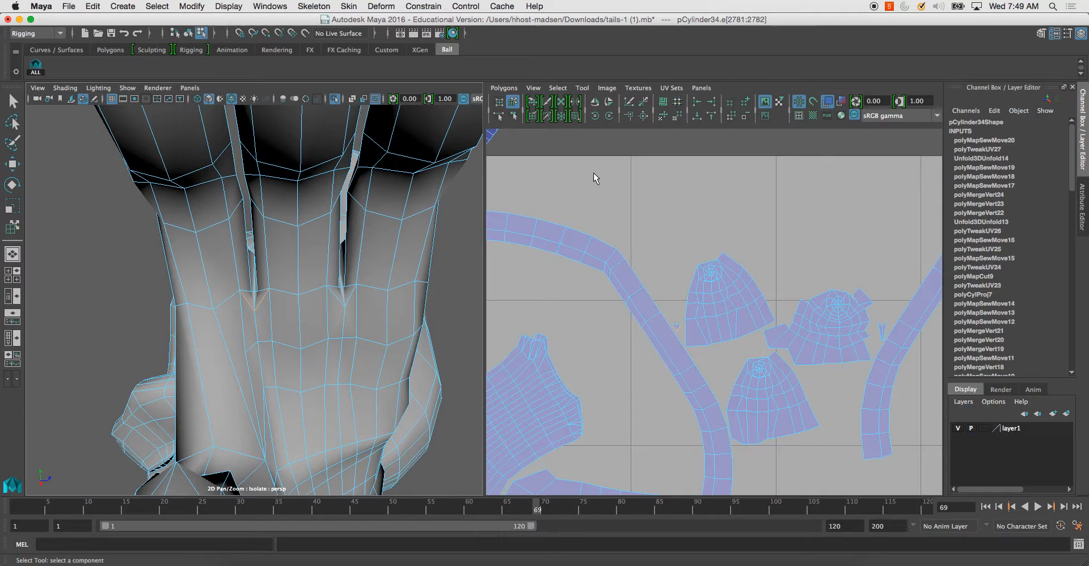
click(494, 89)
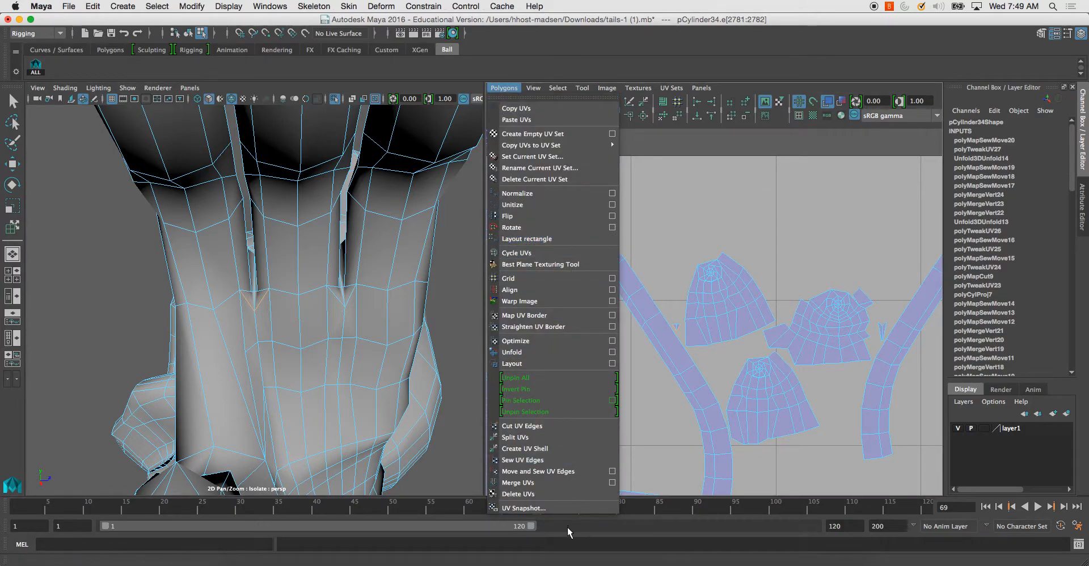
click(566, 471)
Locate the sliver shell in the first finger gap of the other hand and move and sew its edges.
alt+middle_drag(860, 336, 786, 327)
click(779, 327)
key(f)
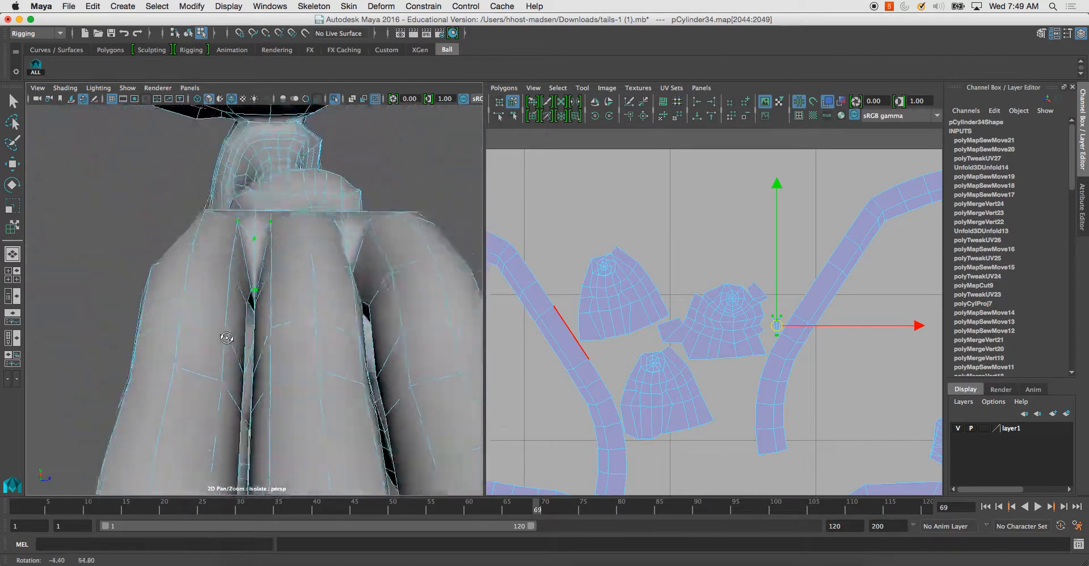
click(436, 225)
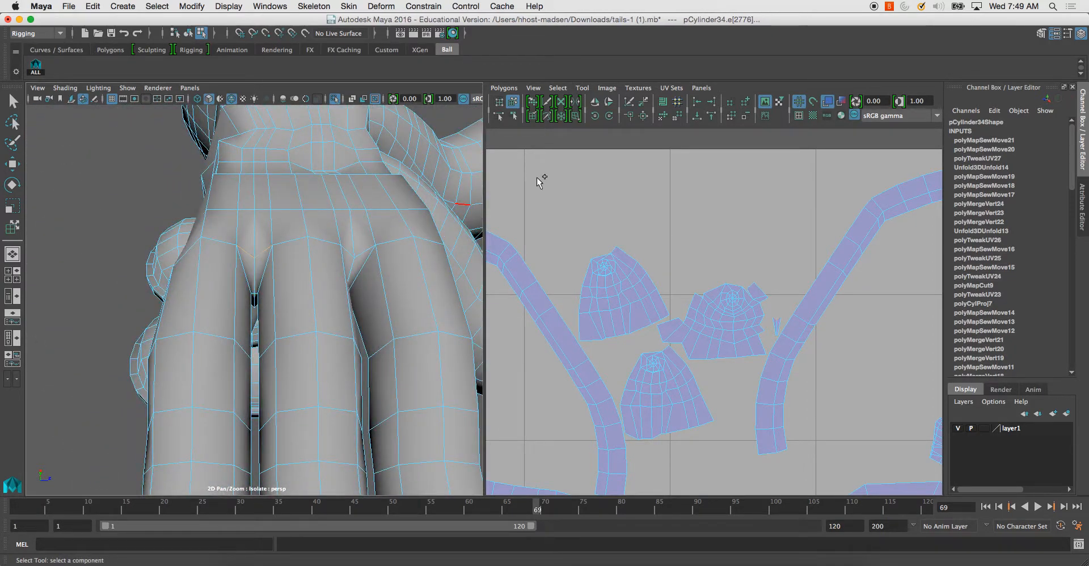
click(515, 85)
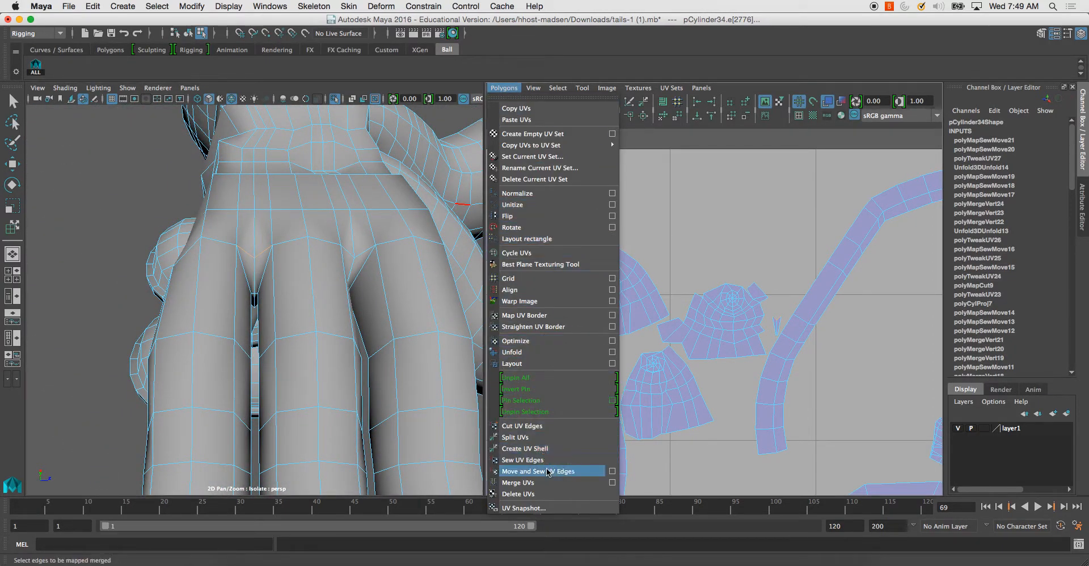
click(567, 471)
Find the last sliver shell at the edge of the UV tile and move and sew its edges onto the hand.
alt+drag(859, 286, 644, 281)
scroll(638, 223, down, 3)
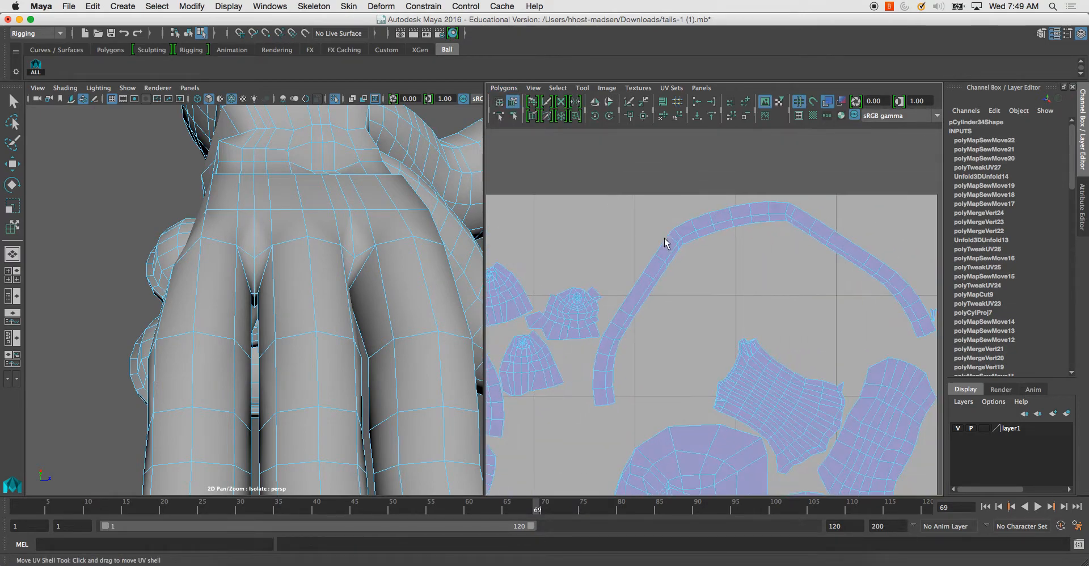
alt+drag(797, 285, 610, 288)
scroll(680, 223, up, 2)
scroll(693, 237, down, 2)
drag(683, 248, 691, 259)
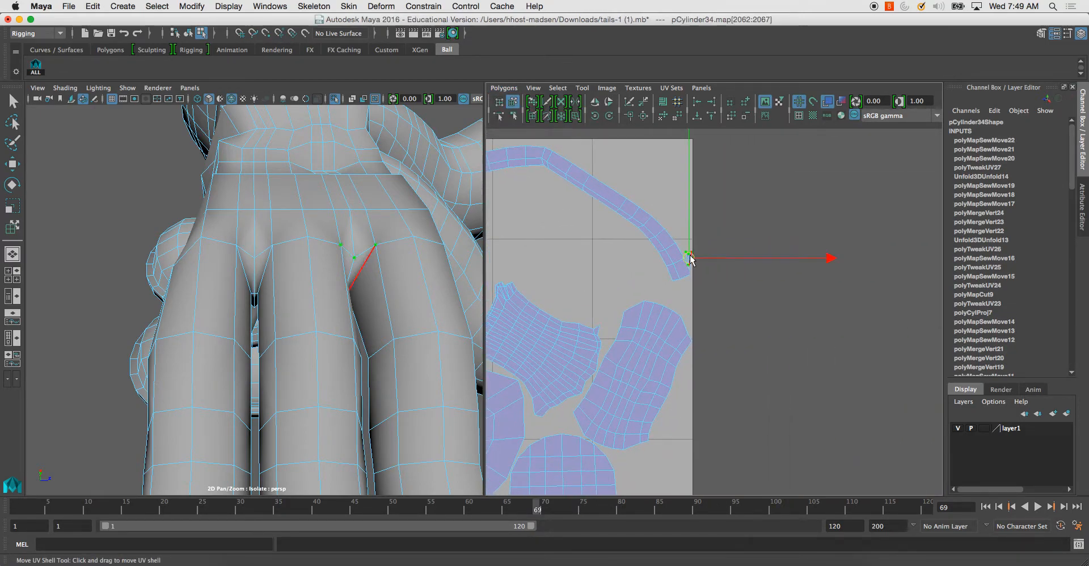
alt+drag(360, 256, 368, 261)
click(365, 253)
shift+click(353, 250)
click(504, 88)
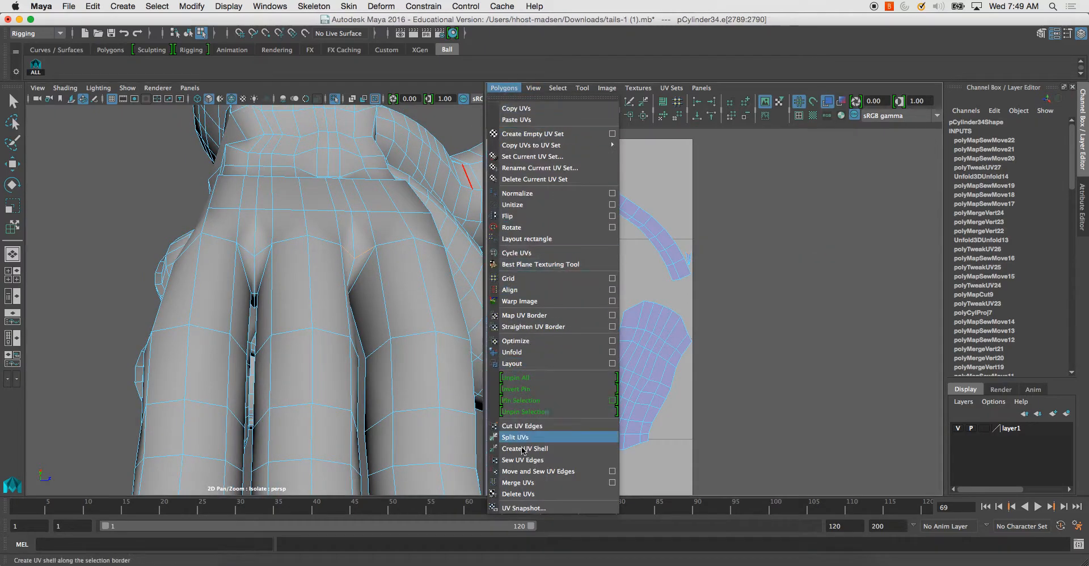
click(538, 471)
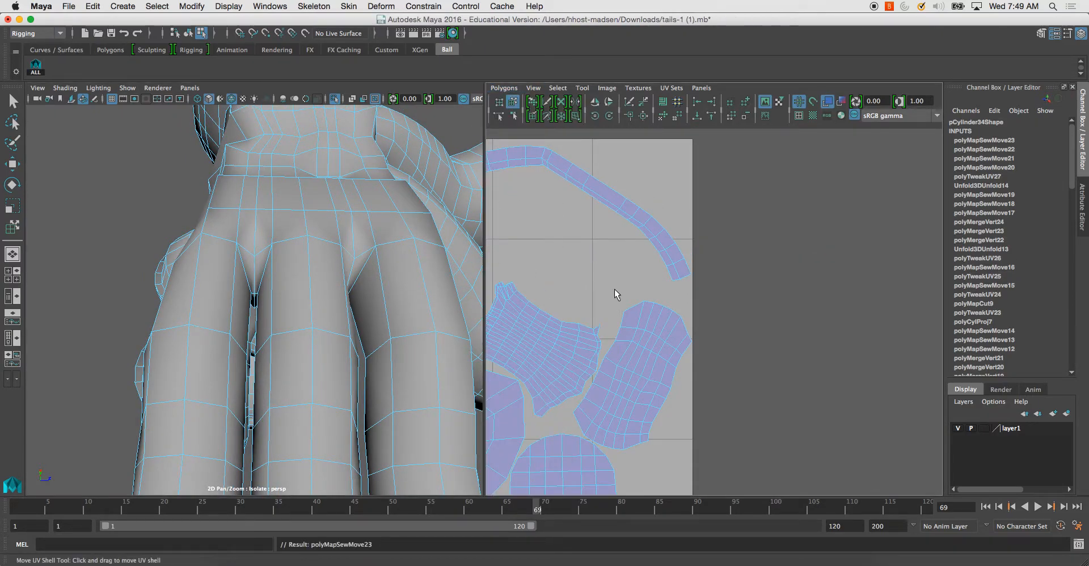
Examine the whole UV layout for leftover sliver shells and view the hand on the model from the side.
scroll(615, 291, down, 5)
alt+middle_drag(573, 198, 844, 243)
alt+middle_drag(545, 164, 775, 252)
alt+middle_drag(666, 375, 643, 114)
alt+middle_drag(645, 271, 626, 145)
alt+middle_drag(844, 284, 683, 267)
alt+middle_drag(876, 263, 622, 260)
alt+middle_drag(621, 162, 688, 306)
alt+middle_drag(656, 245, 780, 326)
alt+right_drag(862, 414, 735, 357)
alt+middle_drag(735, 358, 647, 301)
alt+right_drag(682, 364, 719, 371)
alt+middle_drag(317, 255, 367, 222)
alt+right_drag(367, 223, 235, 230)
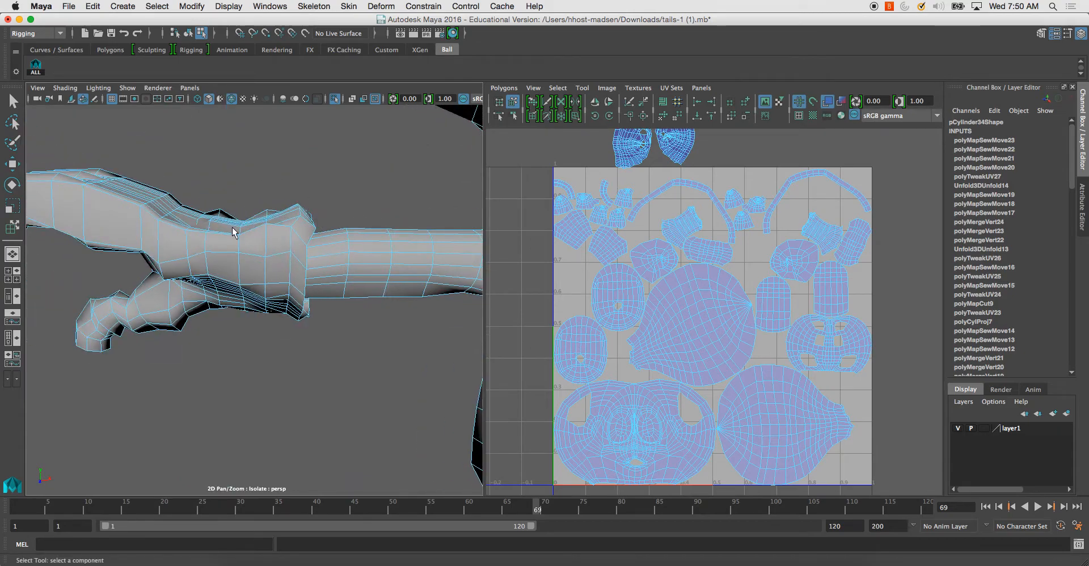
alt+drag(236, 256, 282, 217)
scroll(726, 209, up, 10)
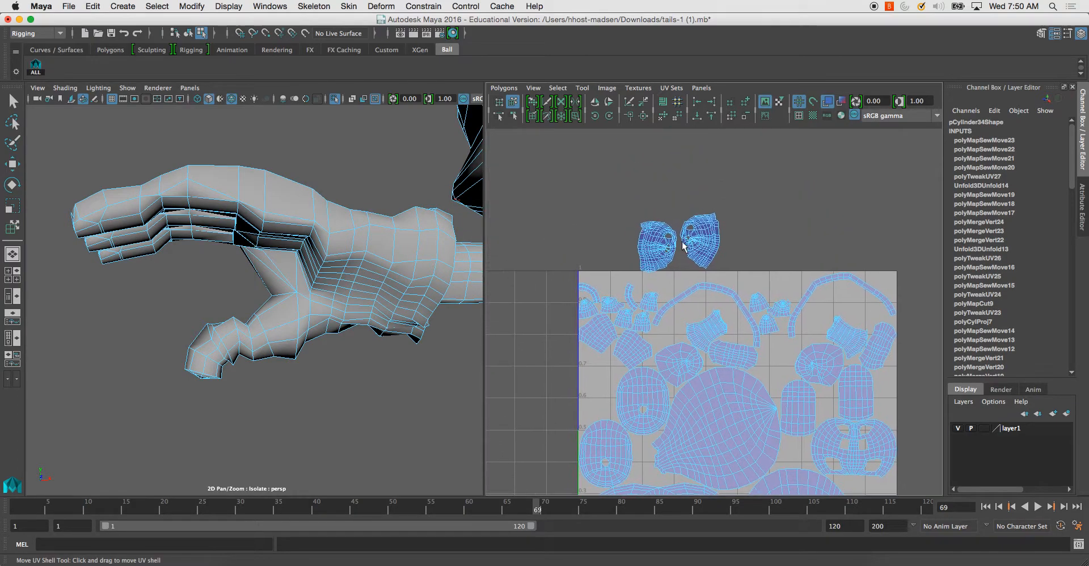
Select the first hand's UV shell and unfold it with the Smooth UV Tool.
scroll(669, 245, up, 1)
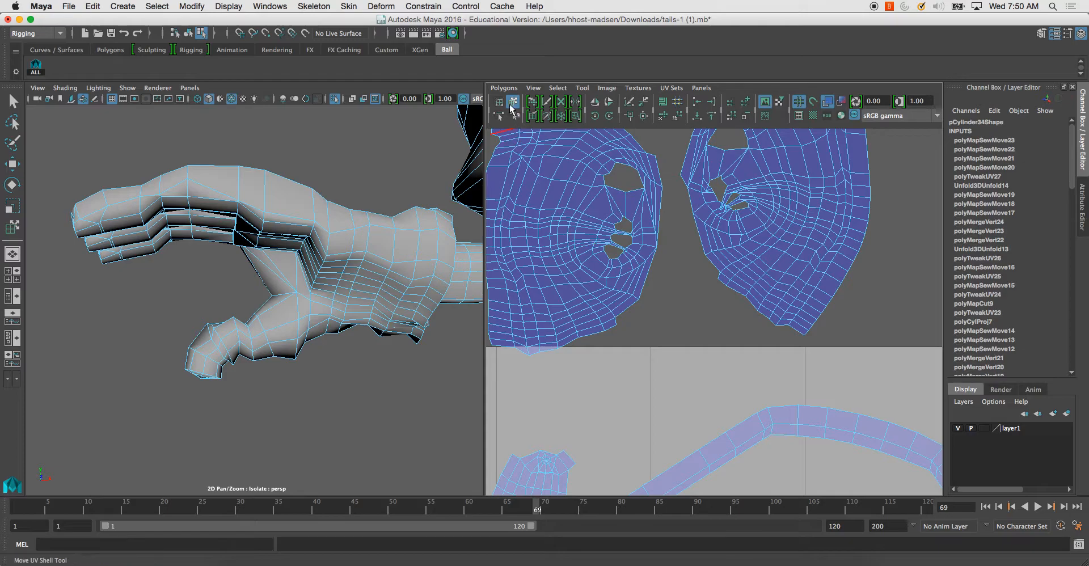
click(559, 231)
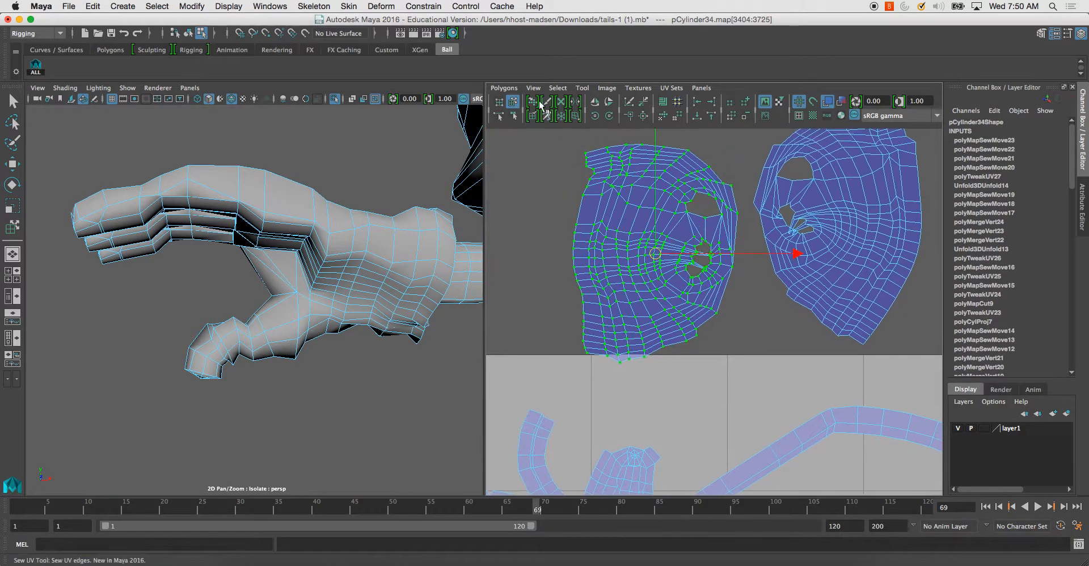
click(588, 92)
click(616, 149)
drag(551, 373, 853, 364)
drag(545, 378, 997, 376)
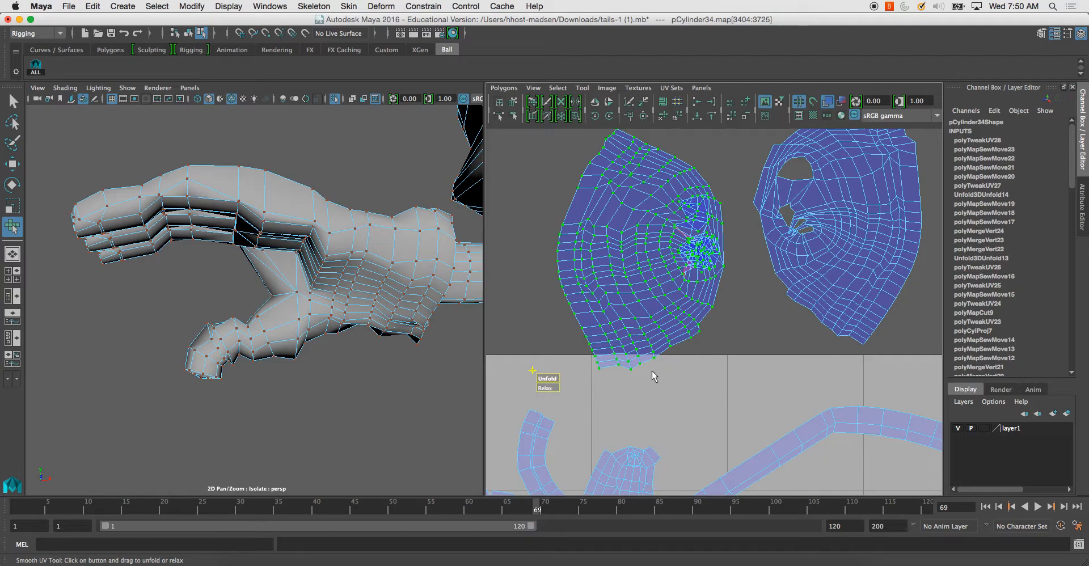
Apply the Unfold command to the selected hand shell and check the unfolded shell in the layout.
alt+drag(286, 245, 357, 258)
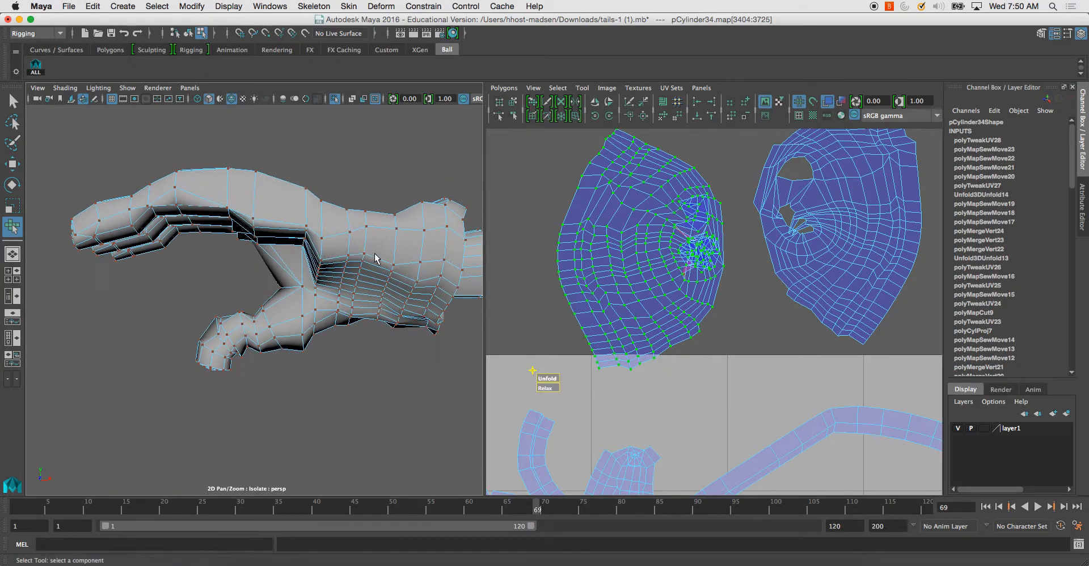
click(503, 88)
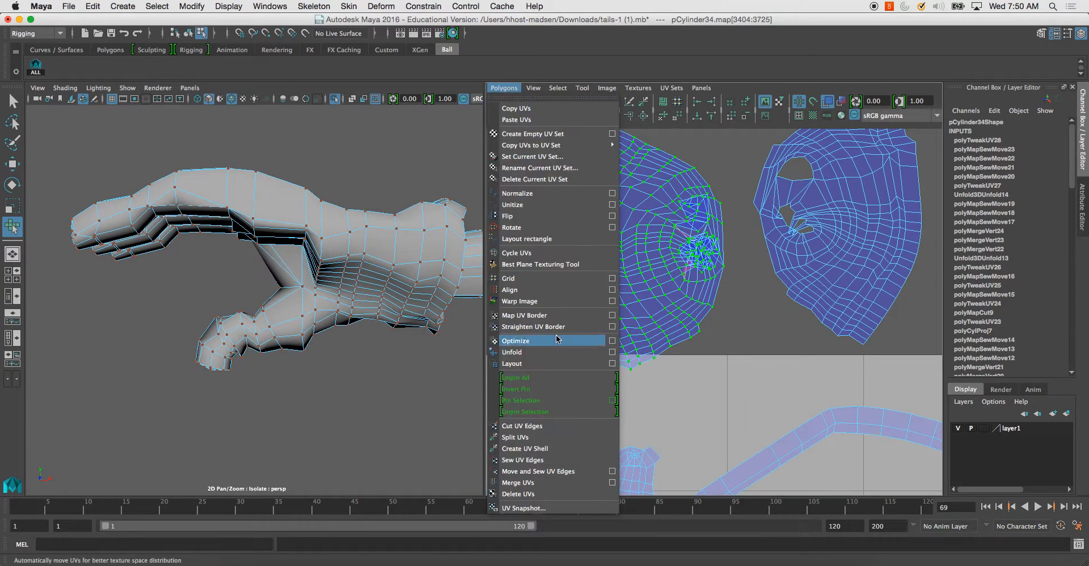
click(555, 353)
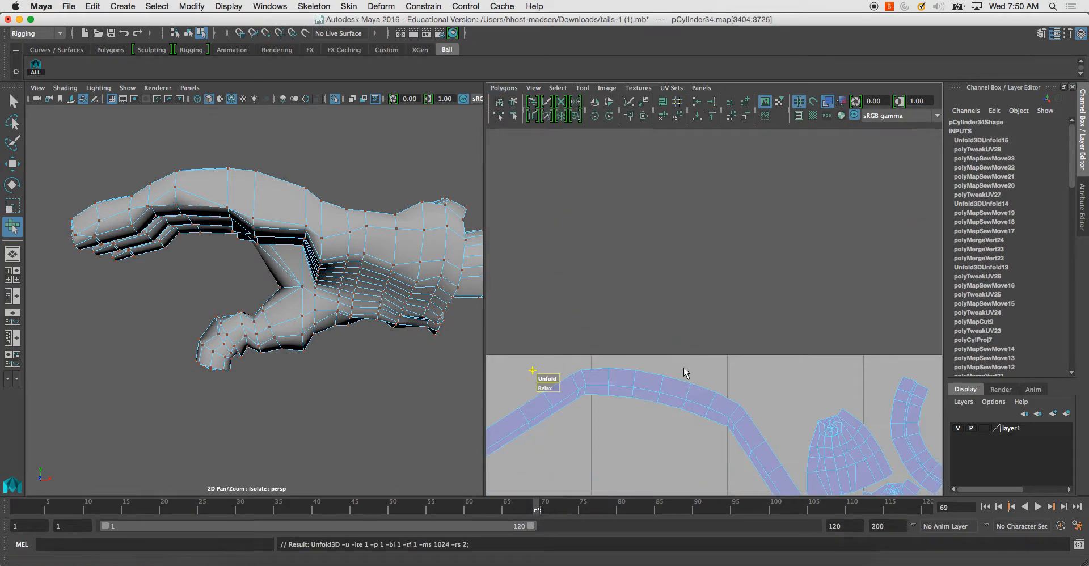
alt+right_drag(702, 367, 640, 396)
alt+middle_drag(639, 396, 660, 236)
alt+right_drag(717, 310, 768, 401)
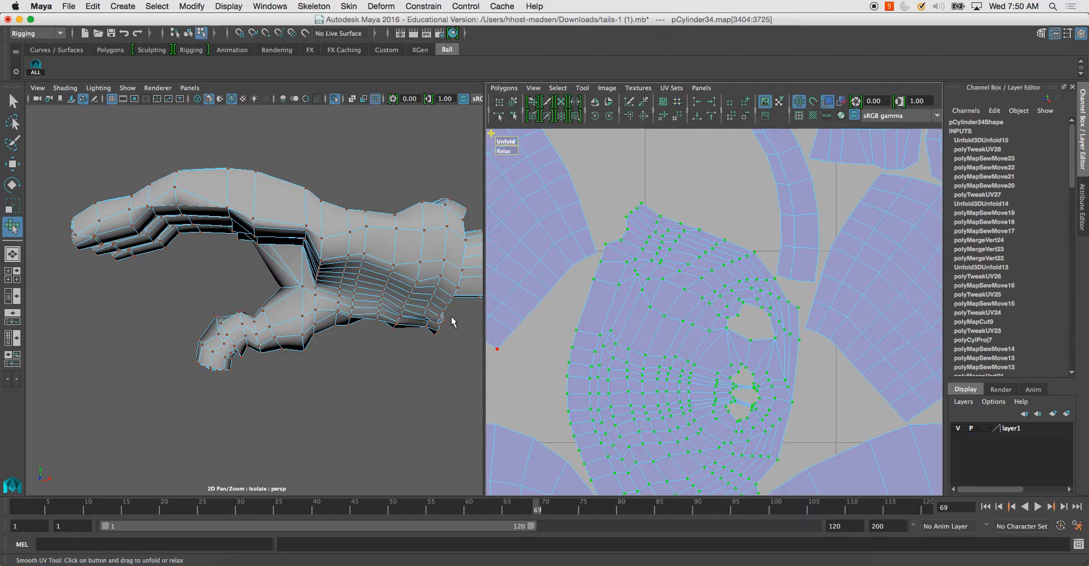
Assign a new Lambert material to the character mesh and save the scene.
right_drag(373, 269, 386, 512)
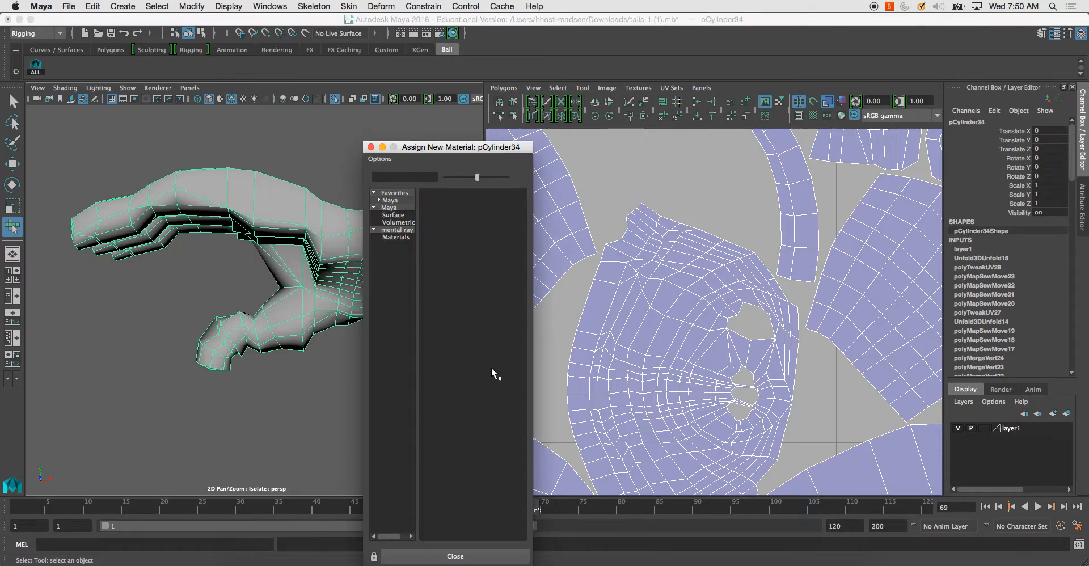
click(449, 239)
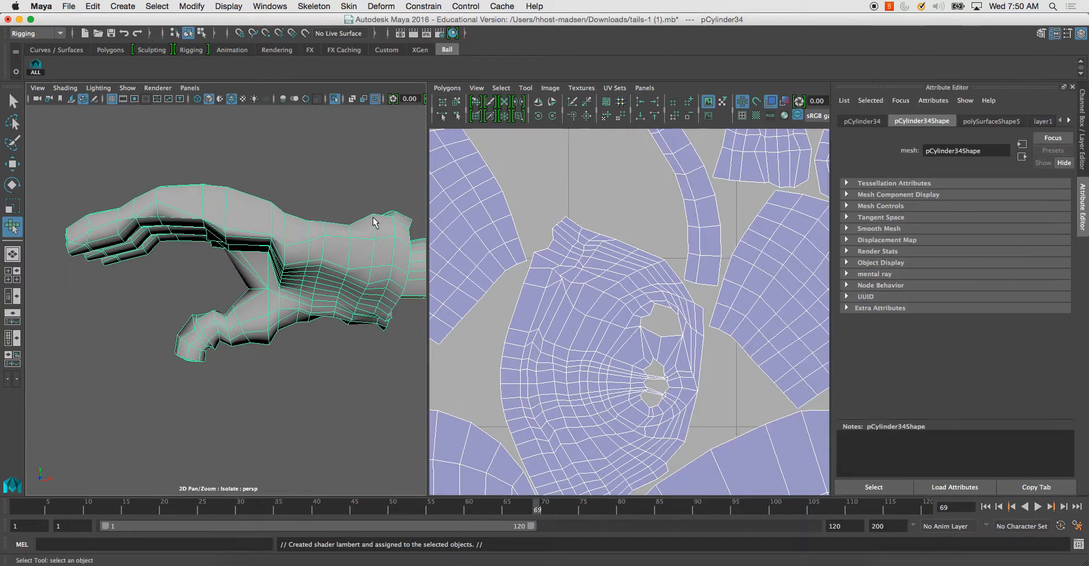
key(ctrl+a)
key(q)
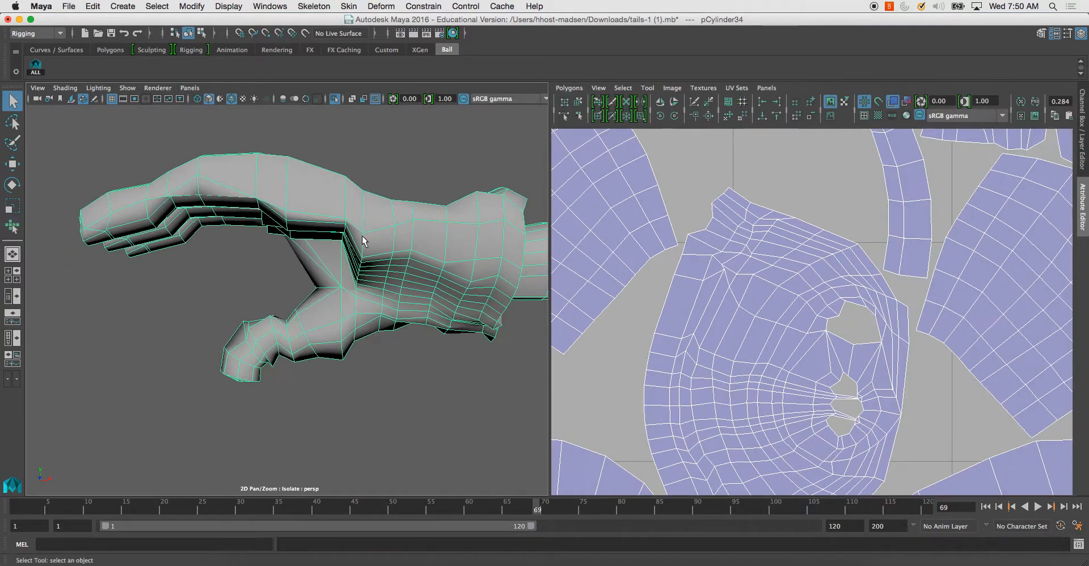
click(1080, 207)
key(super+s)
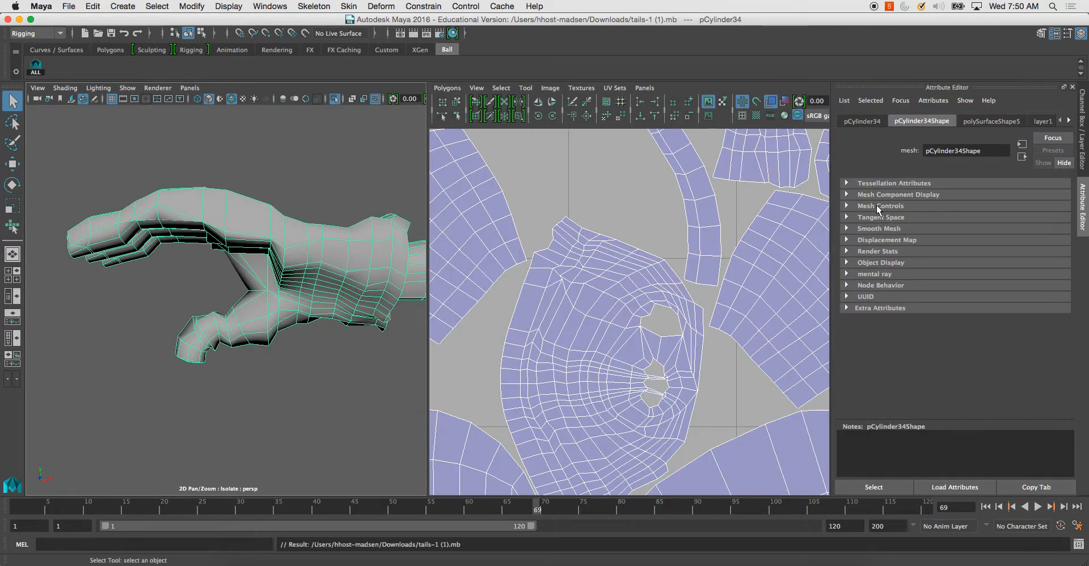
Map a Checker texture to the new Lambert's color and display the model with textures.
click(1068, 122)
click(1063, 165)
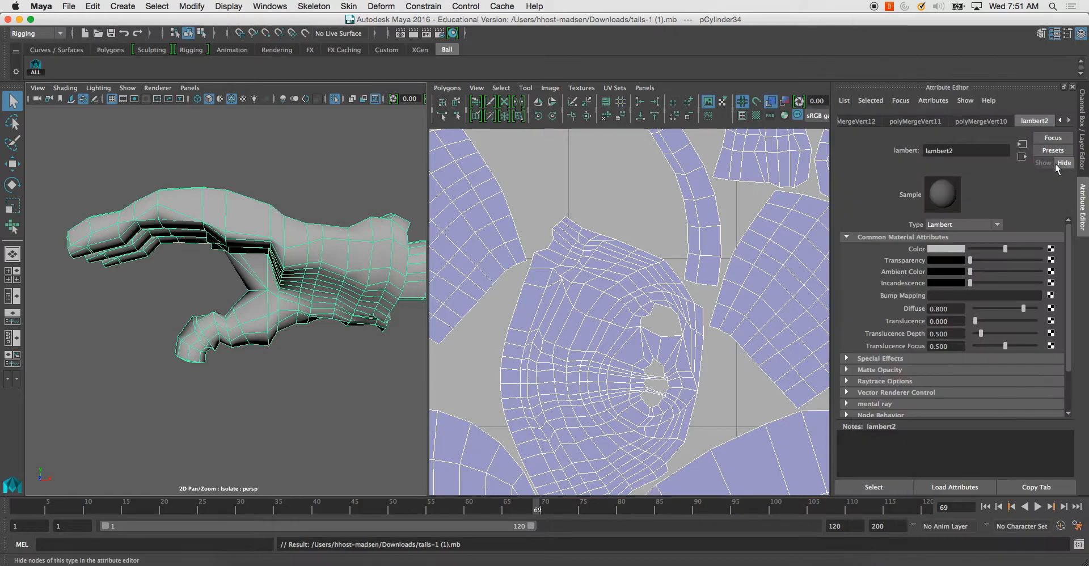
click(1050, 249)
click(491, 176)
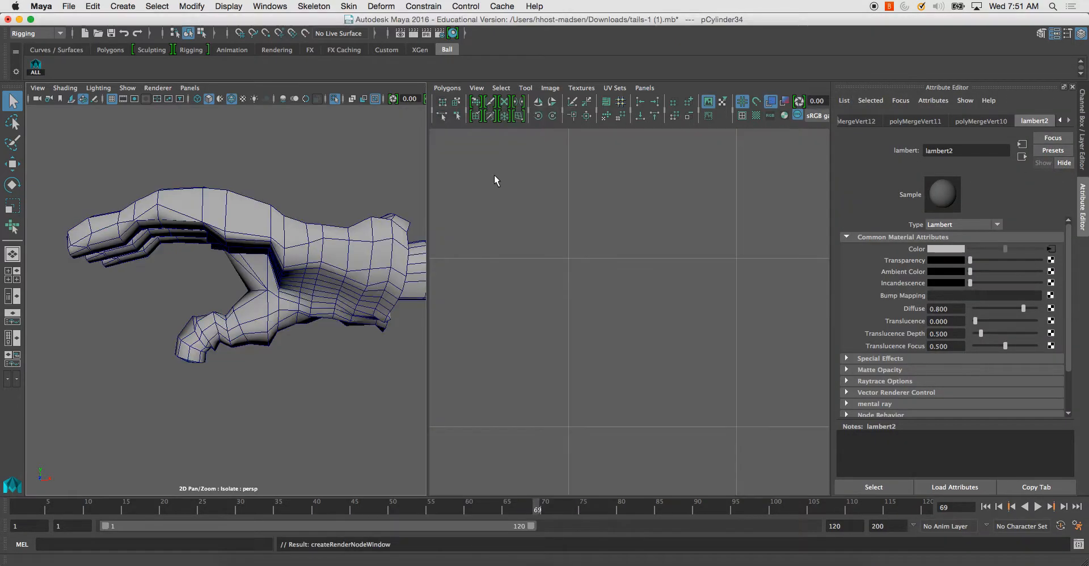
alt+drag(334, 257, 335, 261)
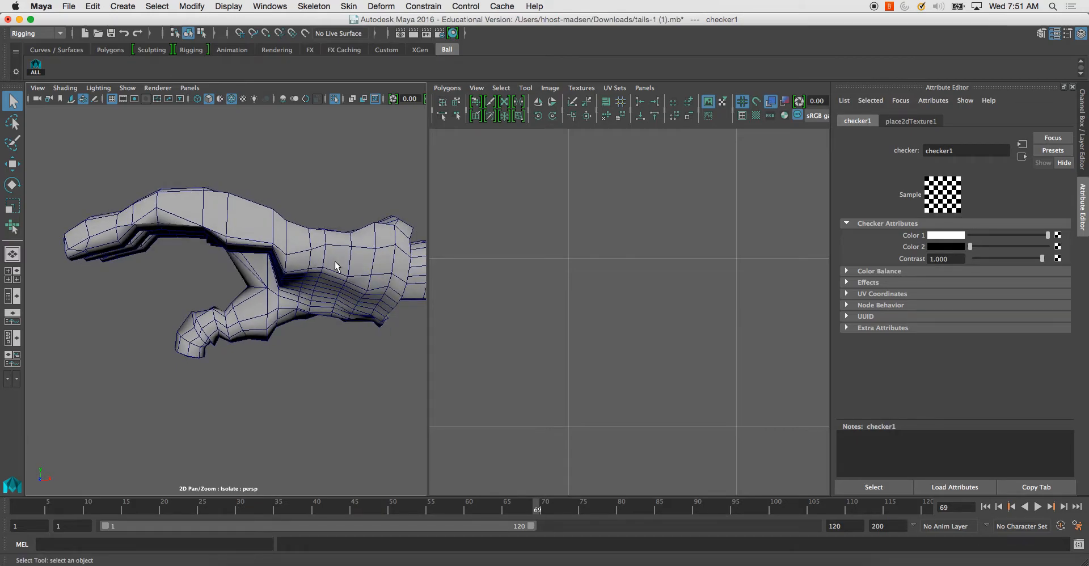
key(6)
click(233, 215)
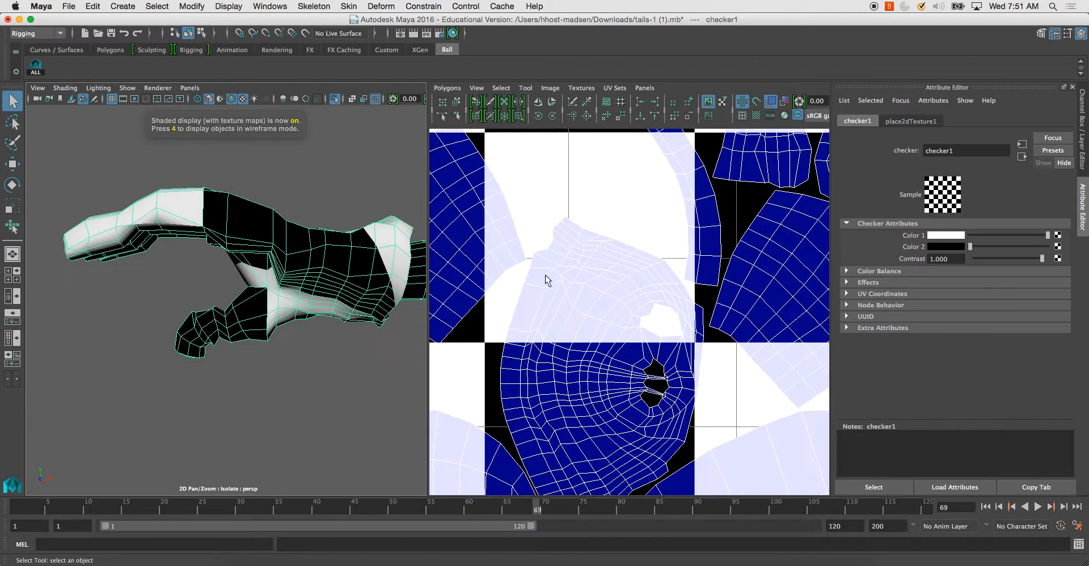
Select all the UVs and scale them up well beyond the UV tile to get a finer checker pattern.
scroll(534, 275, down, 10)
click(453, 104)
drag(493, 202, 806, 494)
scroll(579, 144, down, 10)
scroll(579, 145, down, 2)
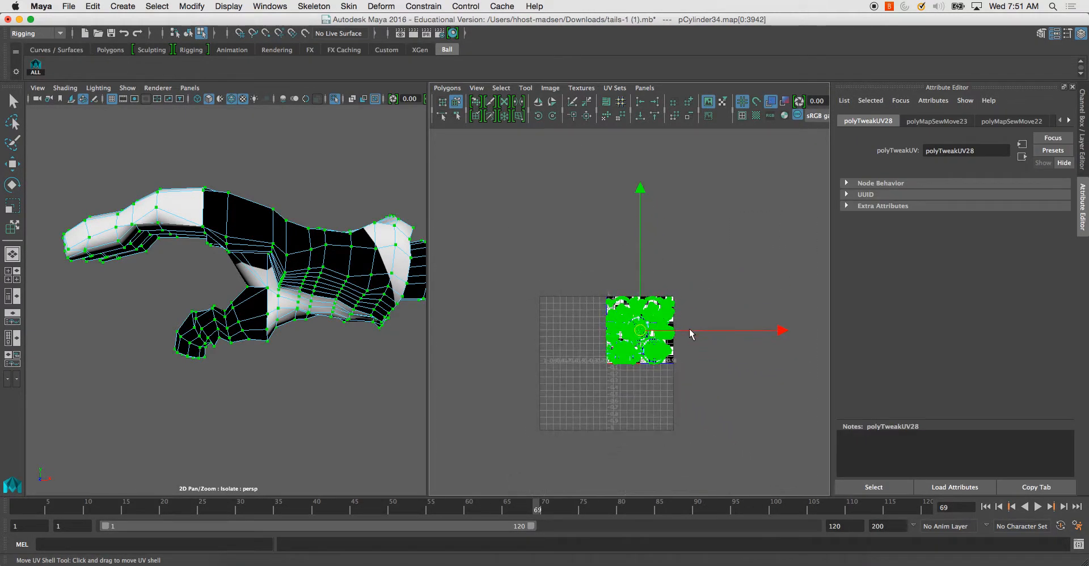
drag(641, 333, 1055, 481)
alt+drag(238, 249, 342, 331)
drag(647, 332, 871, 373)
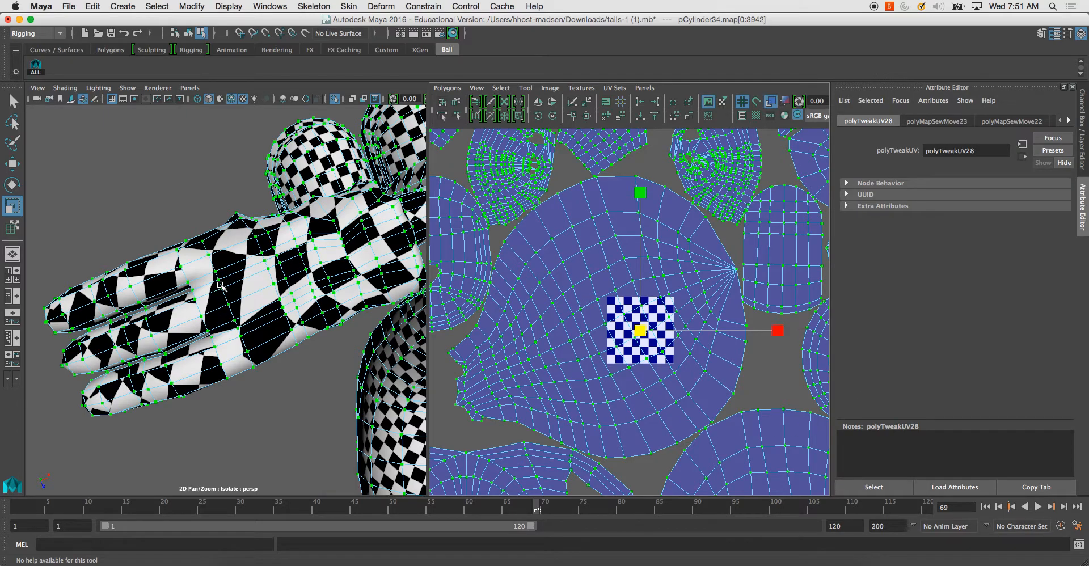
Examine the checker pattern on the hands, arms, tails and body for stretching.
alt+drag(233, 334, 264, 230)
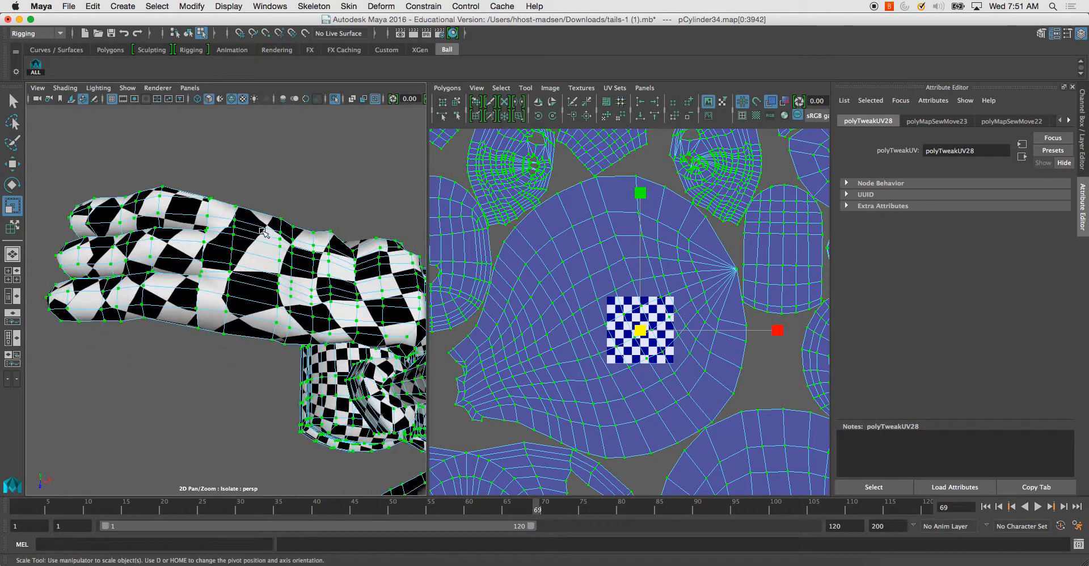
alt+drag(268, 300, 241, 363)
alt+middle_drag(241, 363, 233, 374)
alt+drag(233, 374, 194, 354)
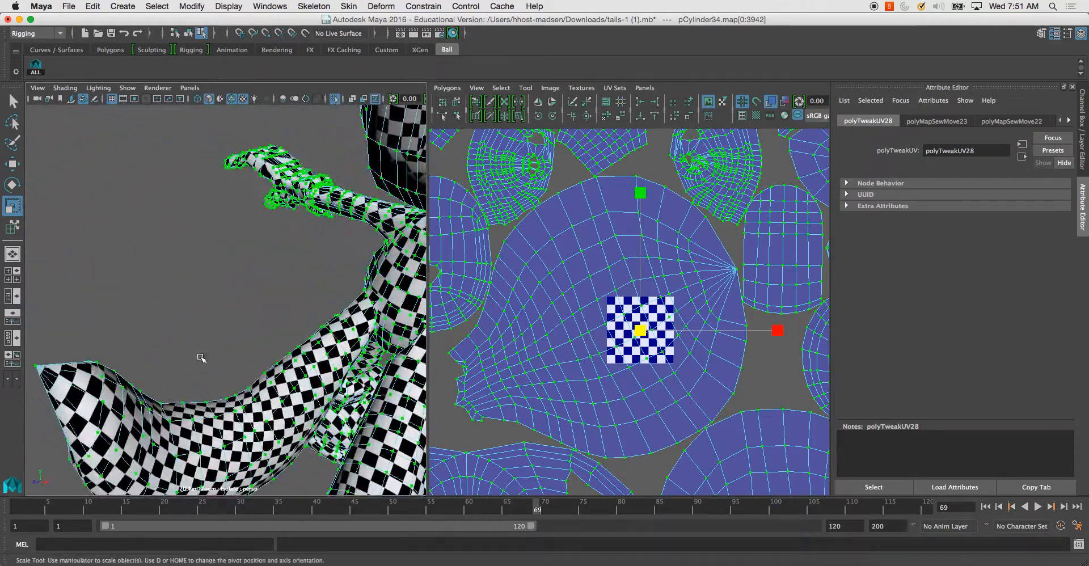
alt+drag(274, 373, 199, 338)
alt+drag(222, 273, 389, 241)
scroll(284, 411, down, 3)
alt+middle_drag(507, 275, 525, 300)
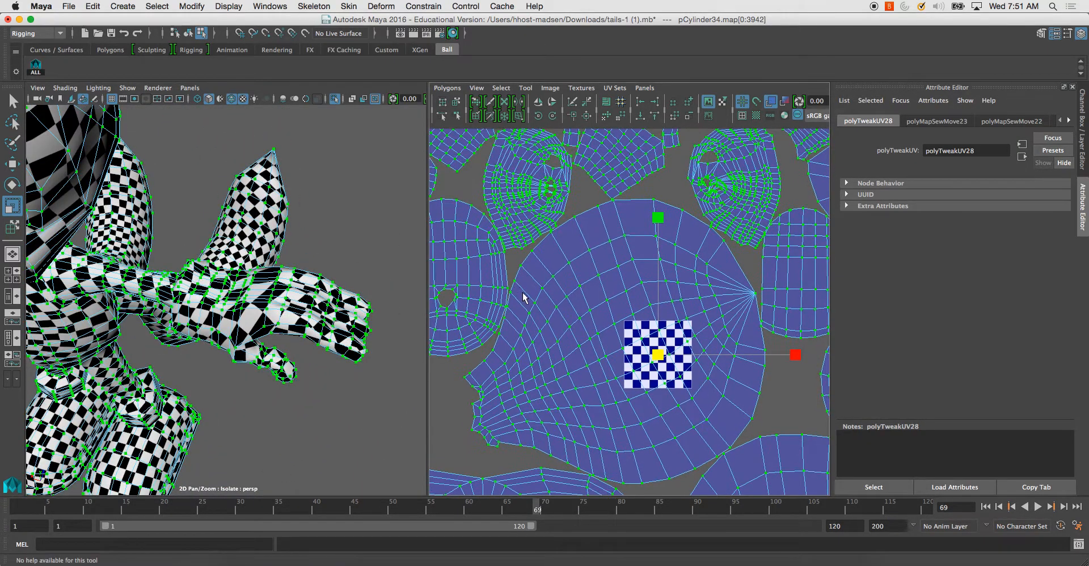
alt+middle_drag(574, 276, 561, 225)
Undo the enlargement of the UV layout.
key(super+z)
key(super+z)
scroll(586, 277, up, 4)
scroll(561, 225, up, 3)
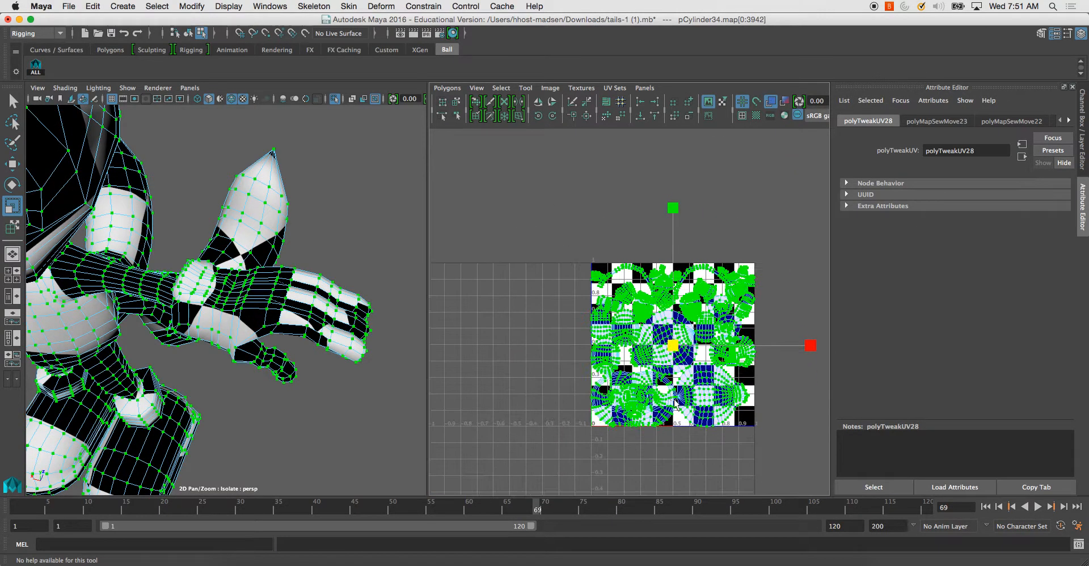
Examine the fingers and the glove's cuff up close and compare them with the second hand's UV shell.
scroll(209, 307, up, 6)
alt+drag(209, 307, 231, 194)
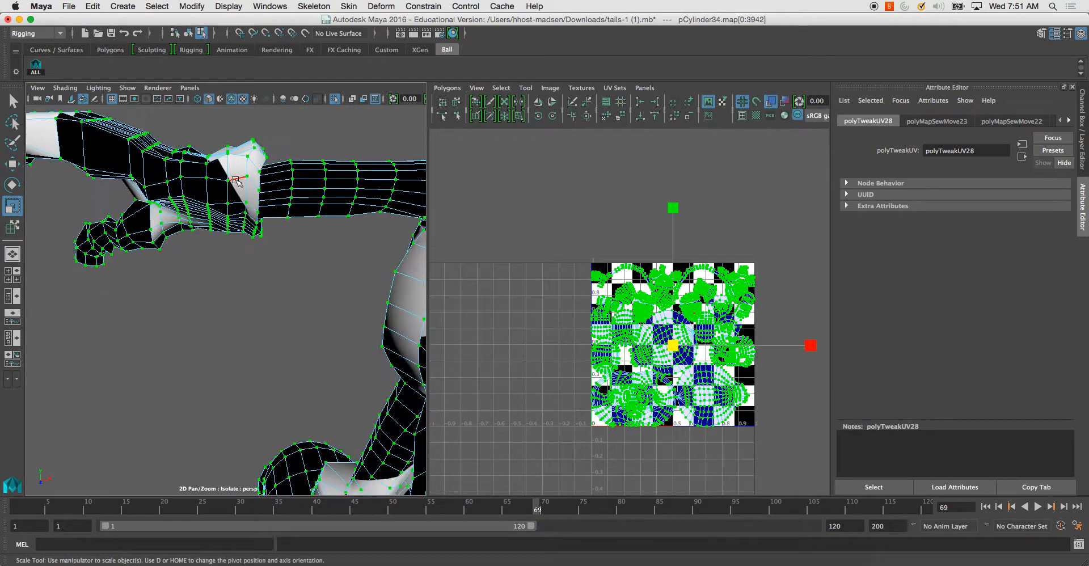
click(241, 178)
alt+right_drag(201, 194, 204, 236)
alt+drag(204, 236, 152, 239)
alt+middle_drag(165, 141, 193, 263)
alt+right_drag(193, 264, 205, 267)
alt+drag(205, 267, 315, 214)
click(176, 281)
click(154, 300)
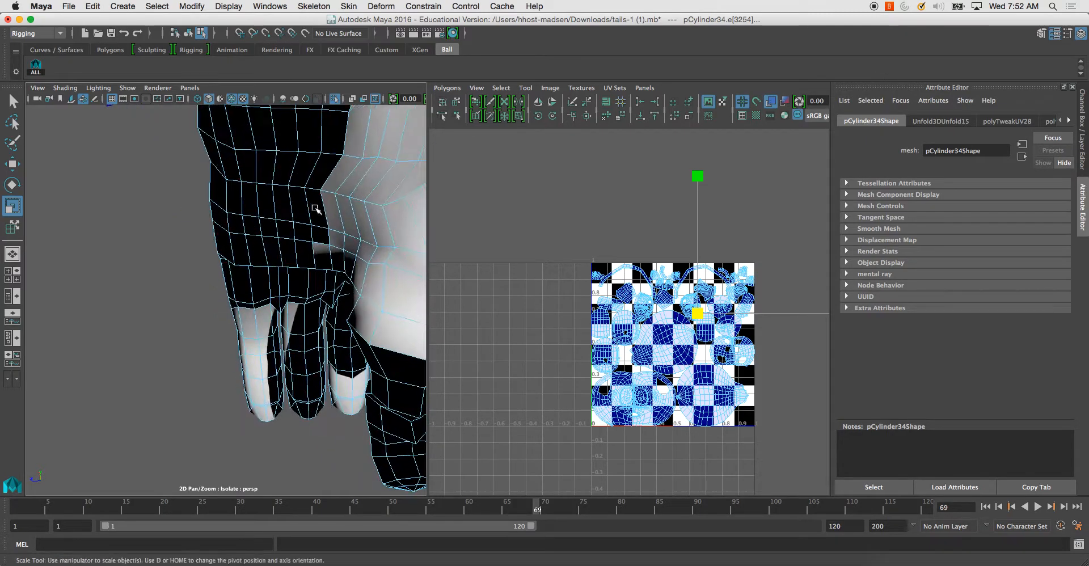
alt+drag(314, 282, 292, 287)
alt+drag(207, 279, 194, 275)
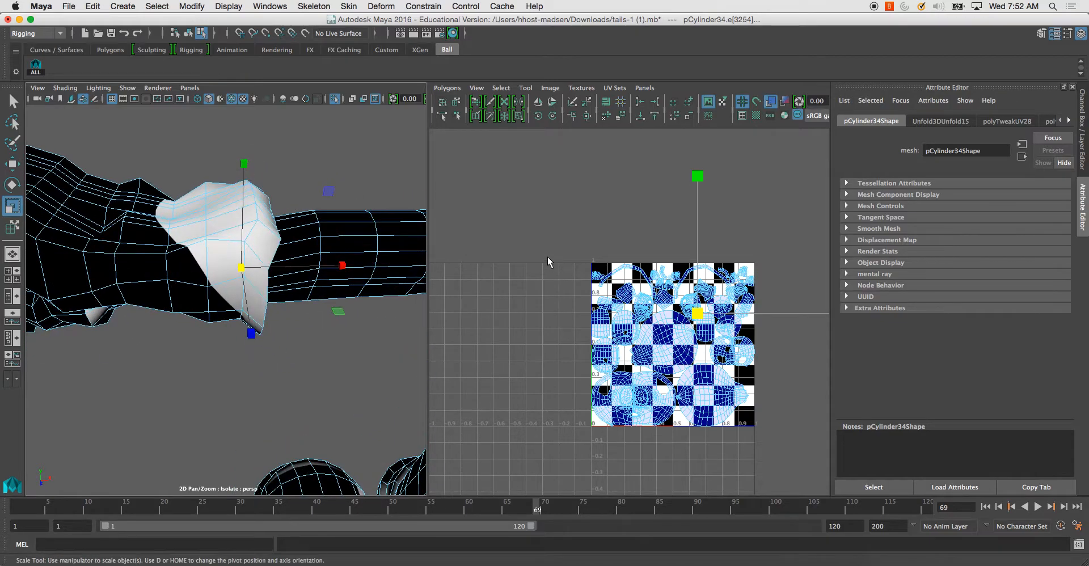
scroll(584, 288, up, 8)
scroll(584, 288, up, 6)
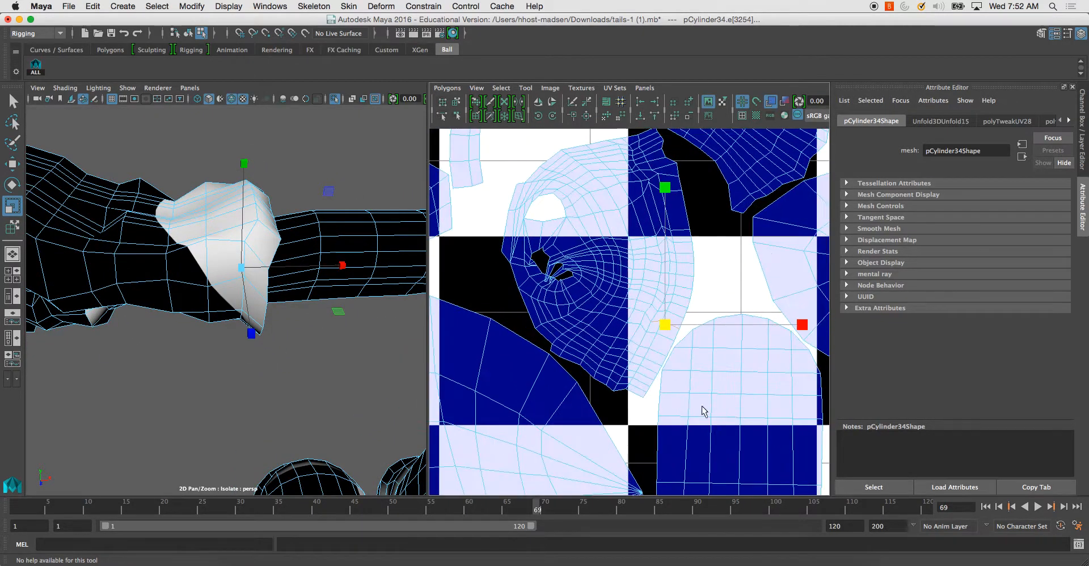
In untextured shading, select the edge chain from the glove's cuff along the hand towards the fingers and cut these UV edges.
alt+drag(289, 258, 218, 241)
key(5)
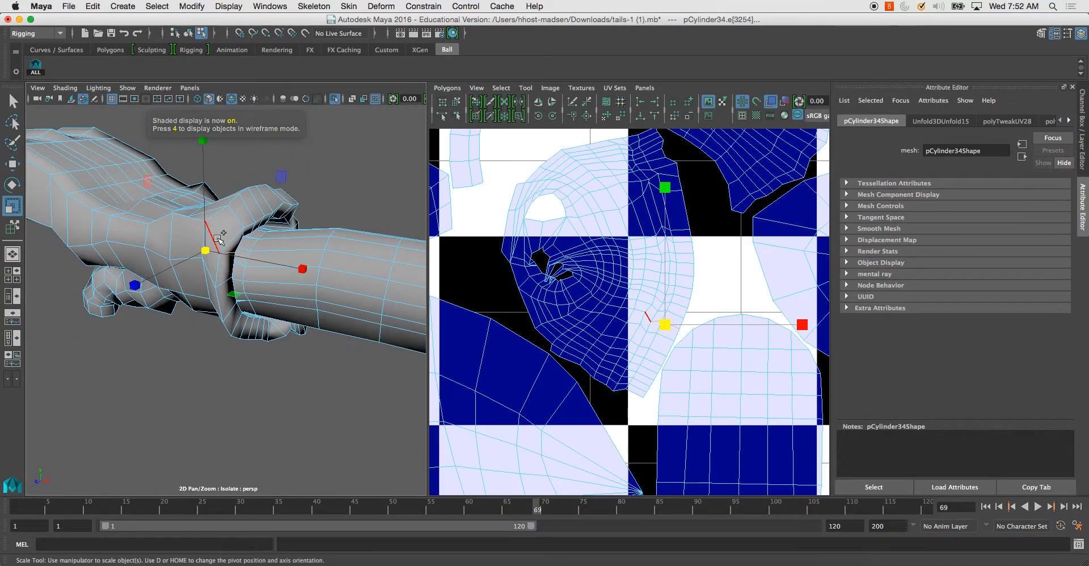
click(212, 273)
shift+click(212, 274)
mouse_move(212, 274)
alt+mouse_down()
mouse_move(146, 251)
mouse_move(199, 262)
alt+mouse_up()
shift+click(152, 254)
shift+click(194, 252)
shift+click(157, 249)
shift+click(118, 249)
shift+click(87, 250)
alt+drag(88, 250, 131, 201)
shift+click(86, 197)
shift+click(65, 173)
alt+drag(64, 173, 107, 196)
alt+middle_drag(106, 196, 177, 231)
shift+click(143, 231)
alt+drag(148, 225, 174, 214)
shift+click(172, 152)
key(super+z)
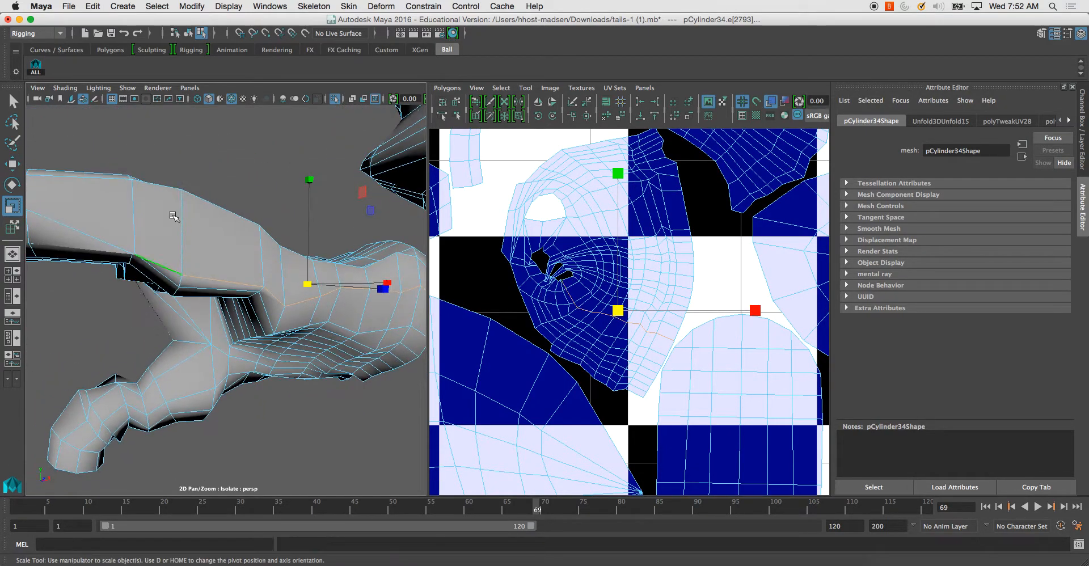
scroll(685, 357, up, 3)
alt+drag(131, 244, 140, 202)
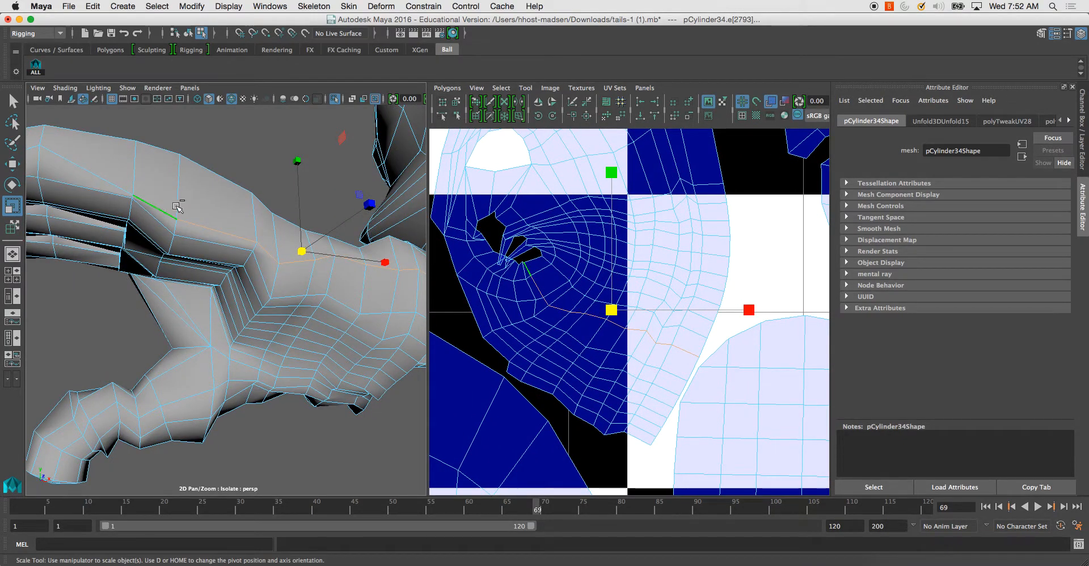
click(448, 88)
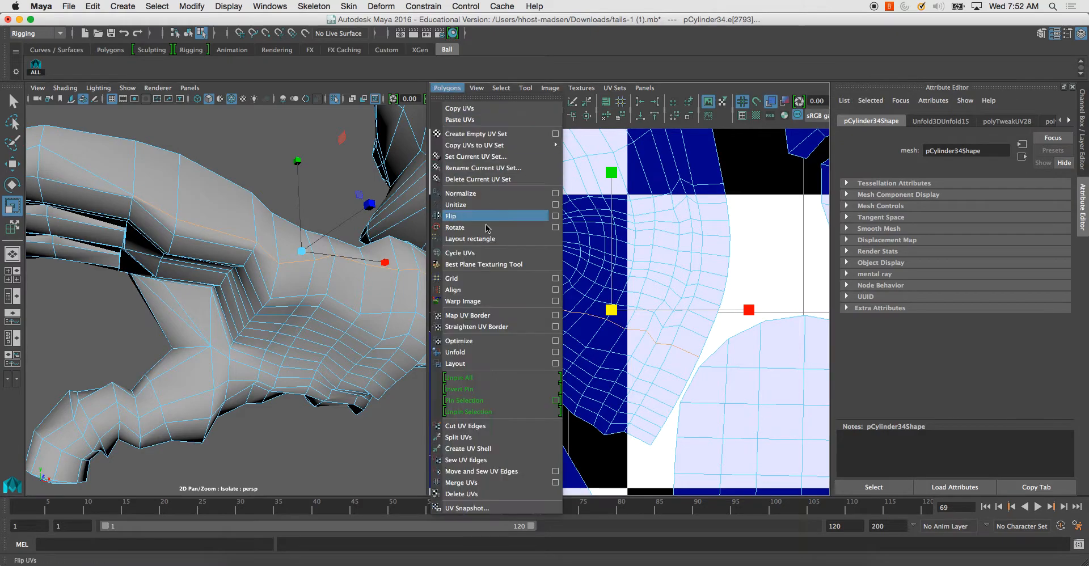
click(491, 427)
Select the whole glove hand's UV shell and unfold it repeatedly with the Smooth UV Tool.
alt+right_drag(546, 359, 494, 247)
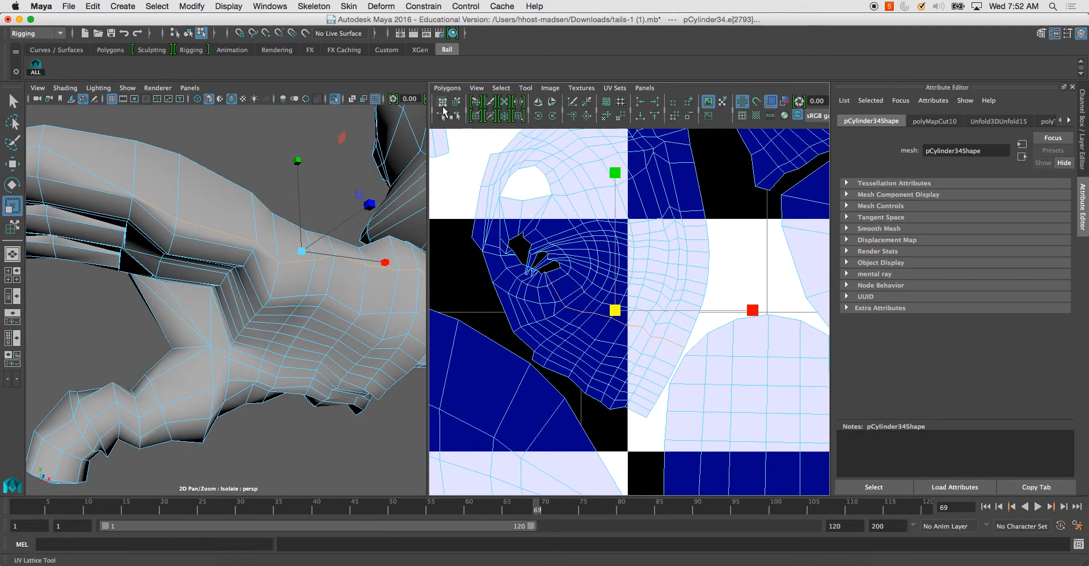
key(w)
double_click(510, 272)
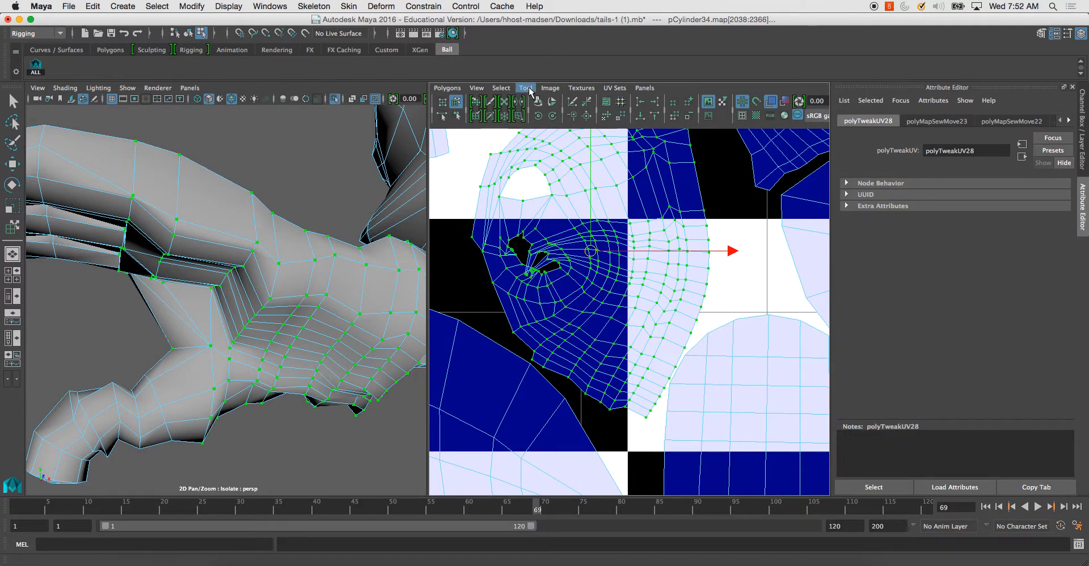
click(526, 88)
click(553, 155)
drag(452, 440, 622, 433)
drag(469, 443, 528, 437)
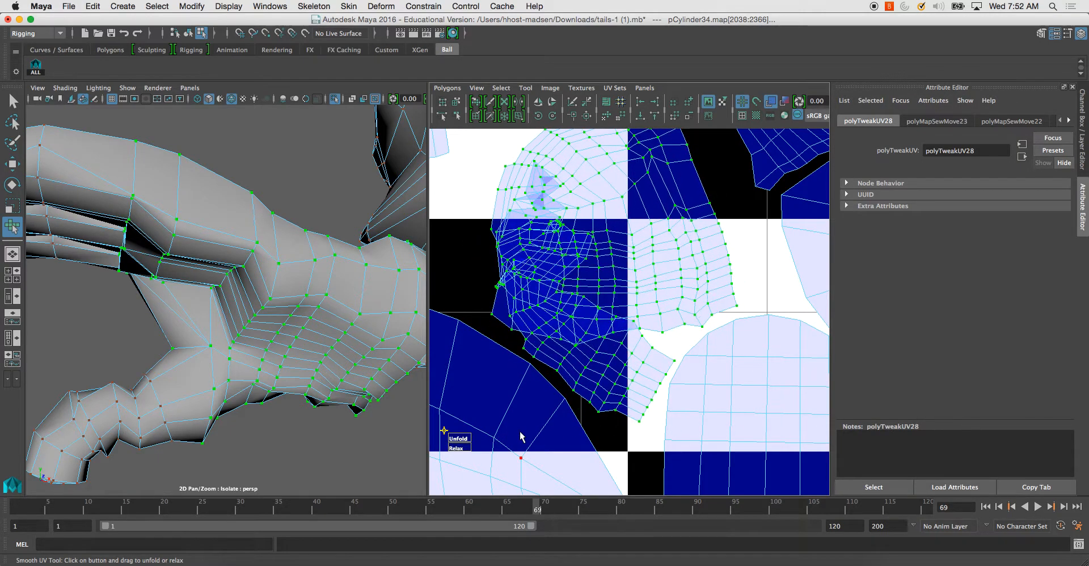
drag(457, 439, 1083, 452)
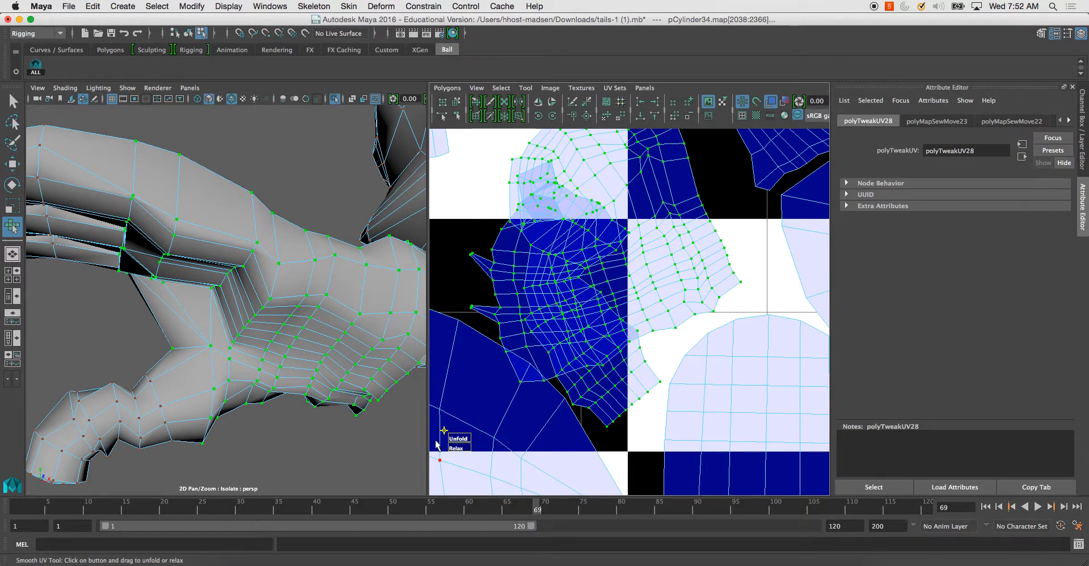
drag(458, 439, 1084, 445)
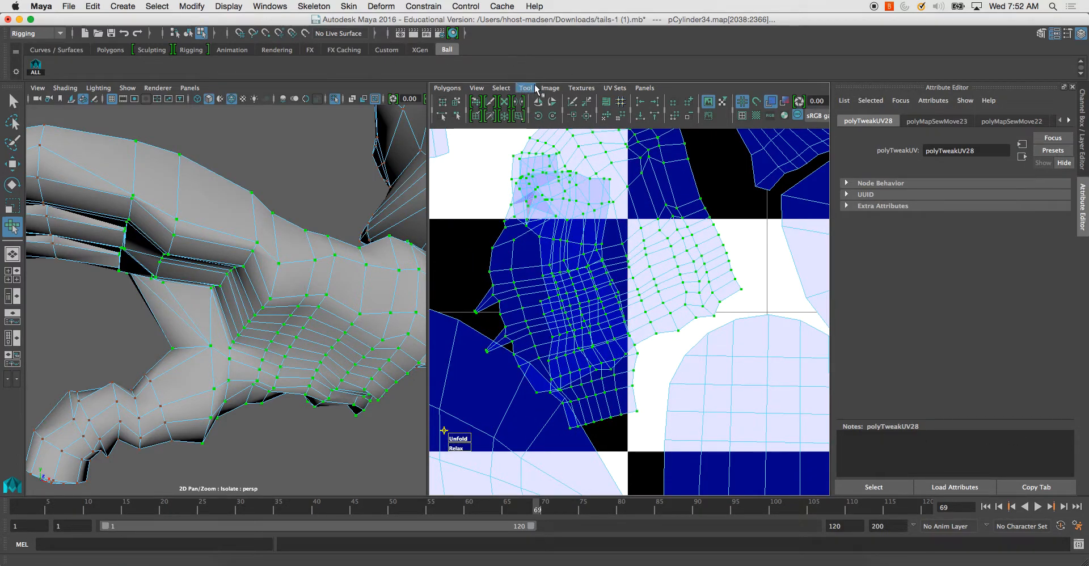
Run the Unfold command on the selected hand shell.
click(447, 88)
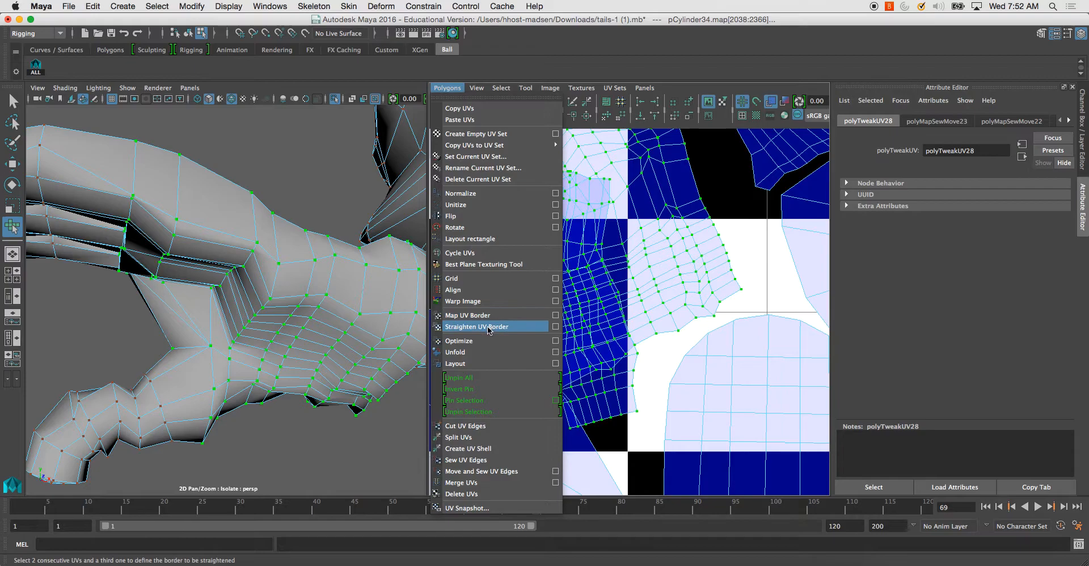
click(482, 351)
alt+middle_drag(637, 277, 571, 354)
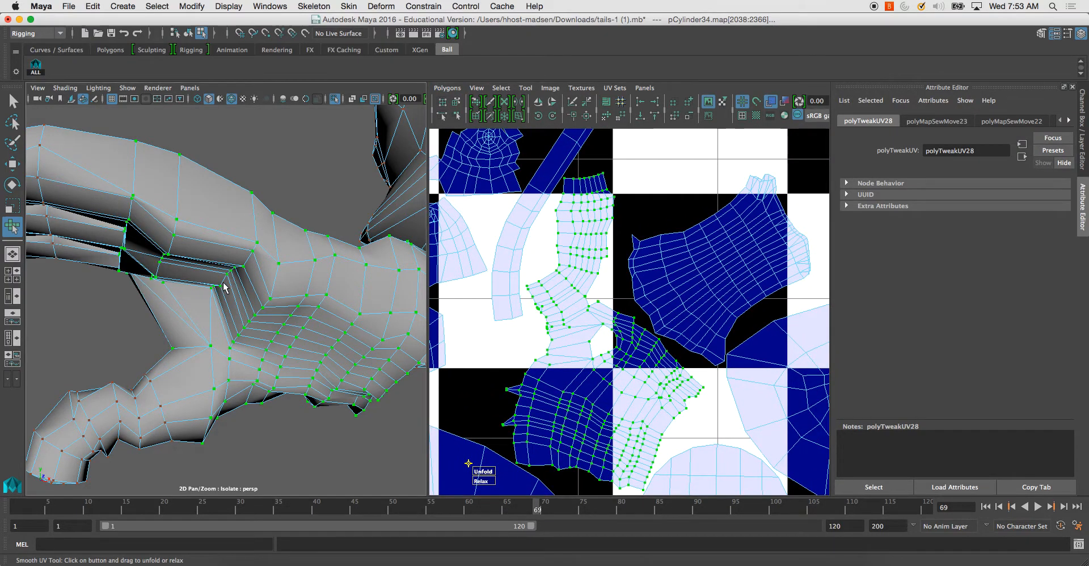
Select the edge on the hand between the thumb and the fingers and cut it in the UVs.
key(f)
right_click(257, 284)
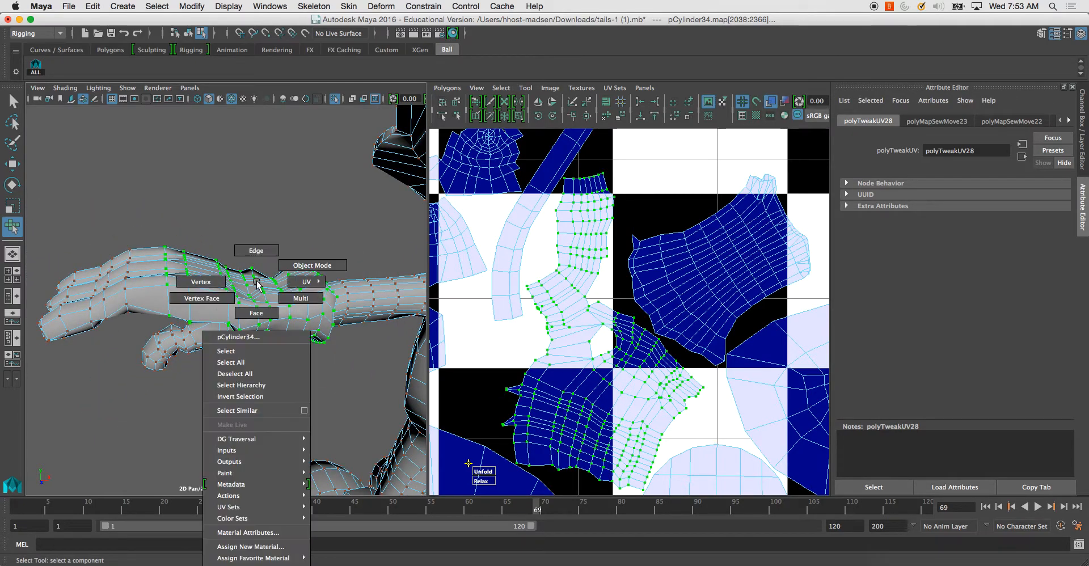
alt+drag(257, 283, 209, 271)
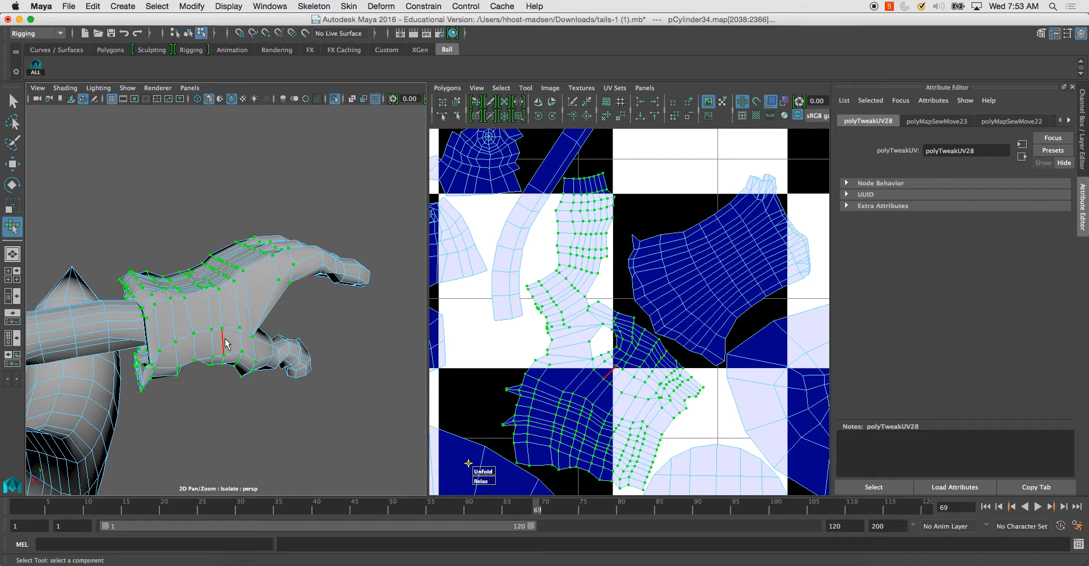
alt+drag(220, 352, 194, 311)
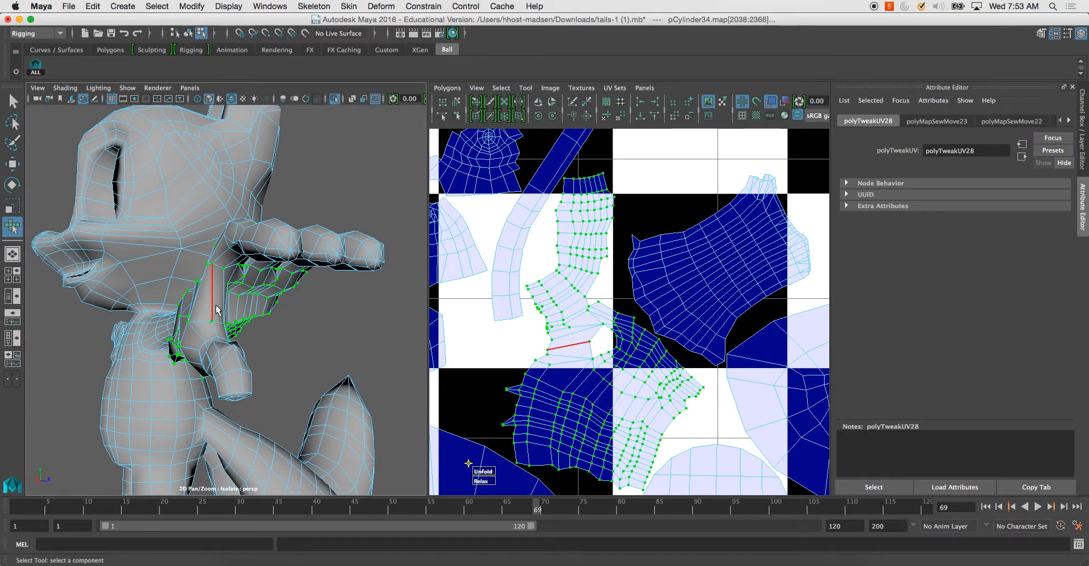
click(216, 310)
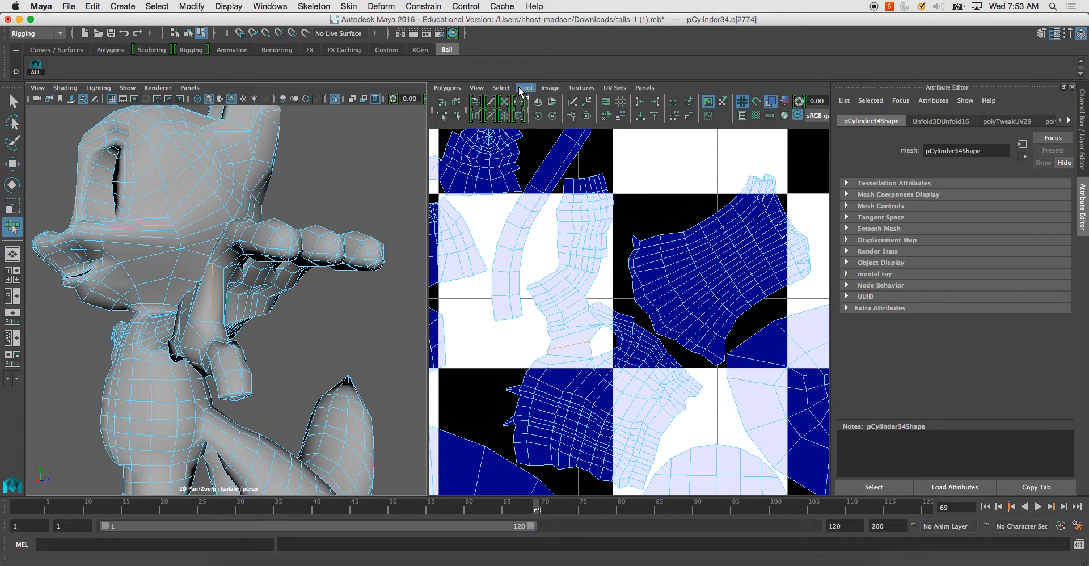
click(447, 88)
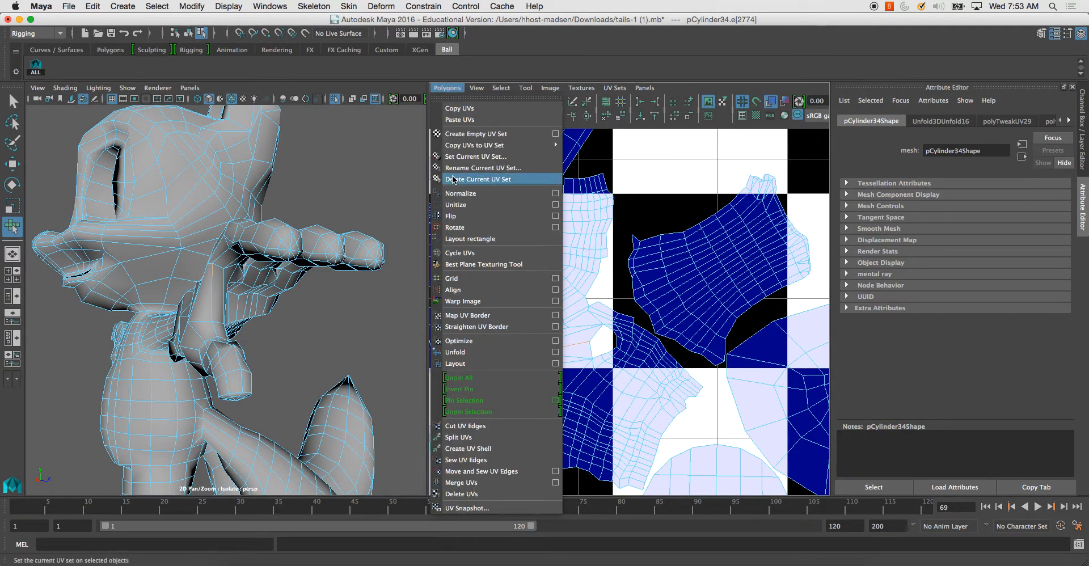
click(478, 420)
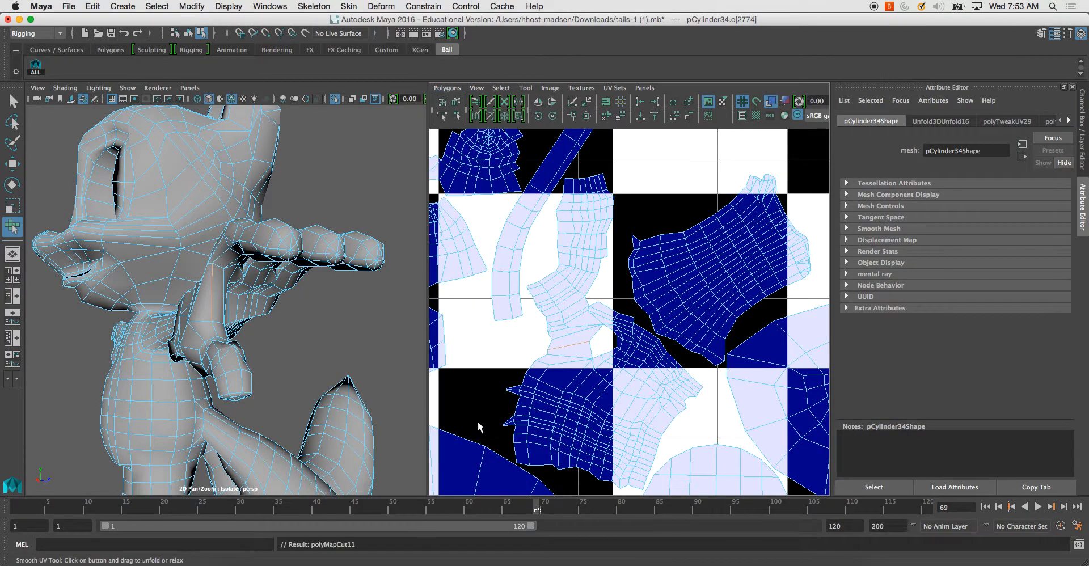
Reselect the hand's UV shell and unfold it with the Smooth UV Tool to open the new cut.
click(455, 101)
click(554, 284)
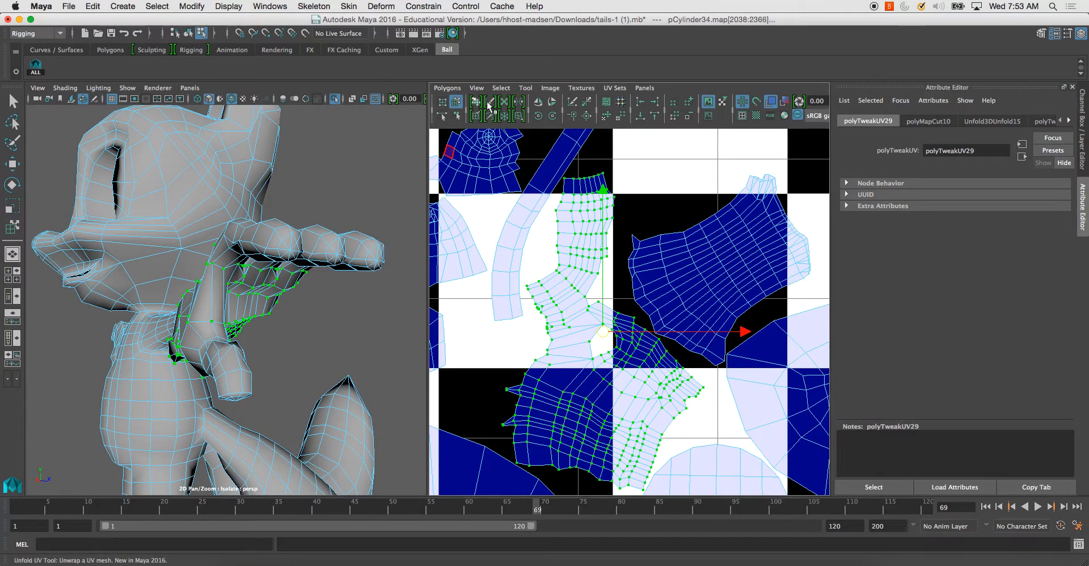
click(525, 88)
click(563, 142)
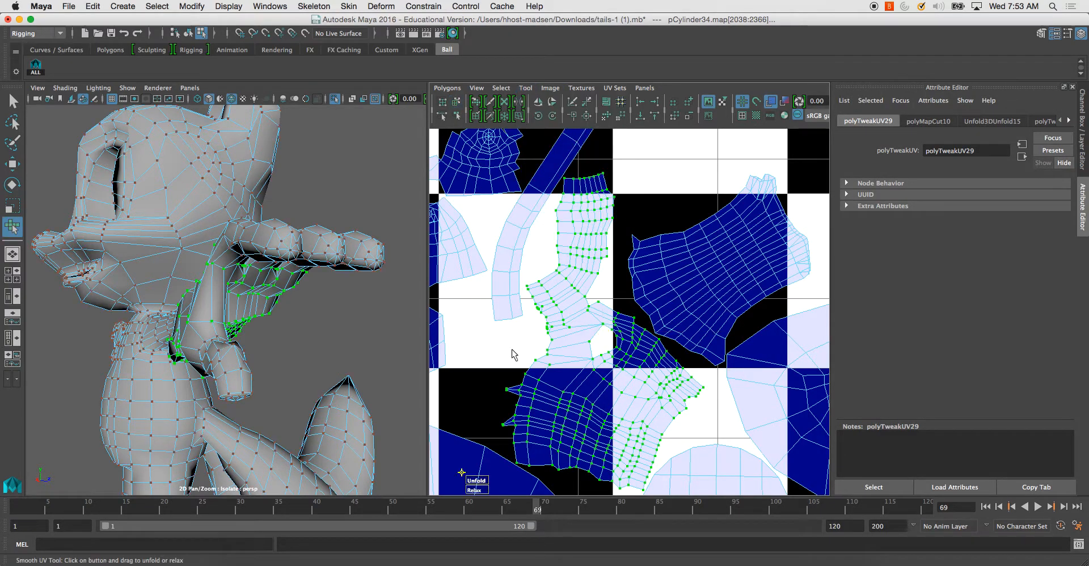
drag(491, 479, 846, 440)
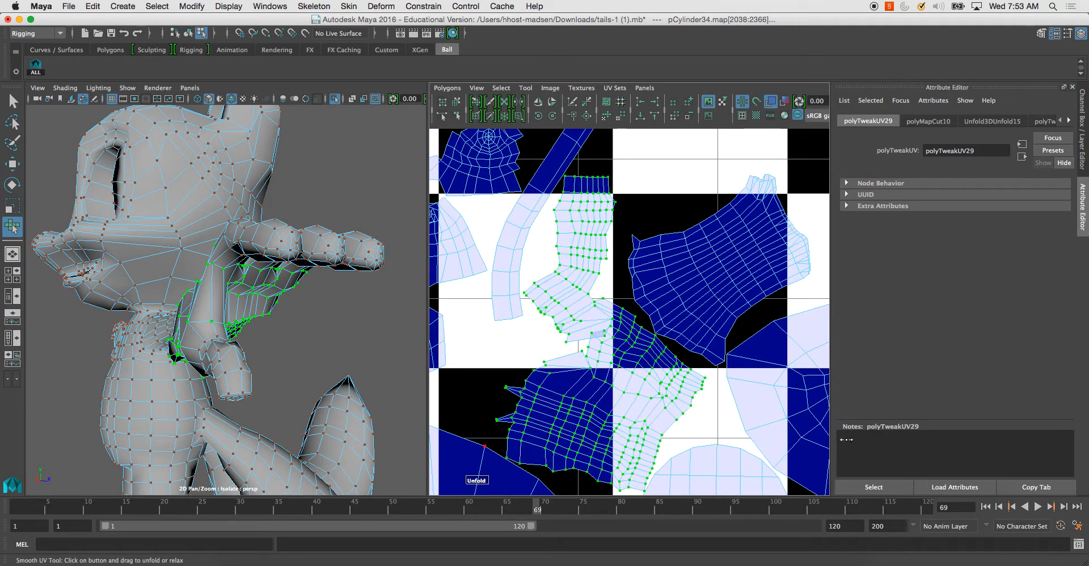
Select the edge chain from the base of the fingers across the hand to the glove's cuff, cut these UV edges, and move and sew them.
alt+drag(345, 300, 230, 276)
right_drag(270, 274, 270, 244)
alt+drag(251, 326, 251, 284)
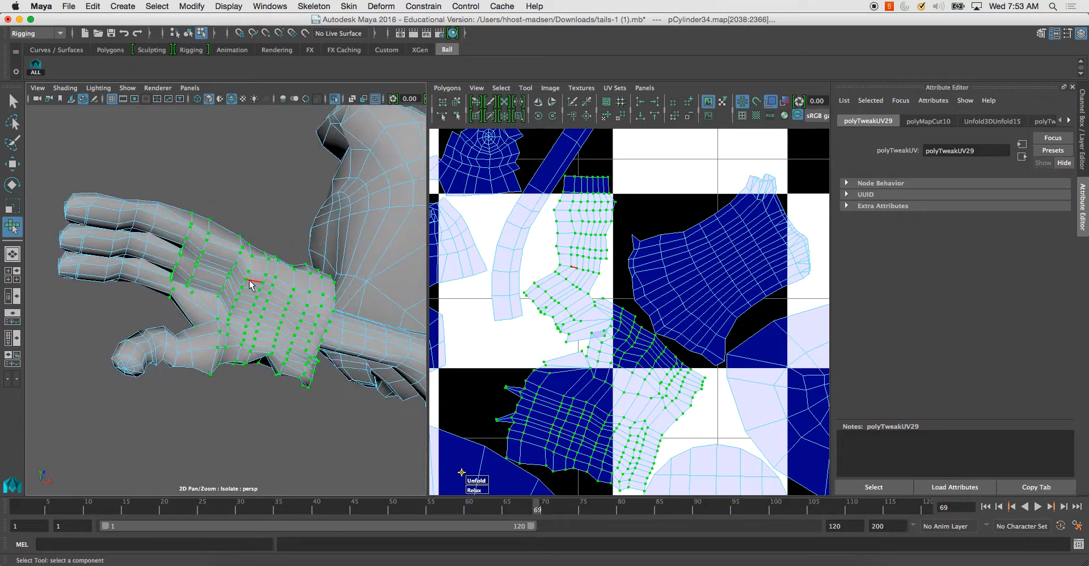
click(247, 312)
alt+right_drag(255, 316, 311, 348)
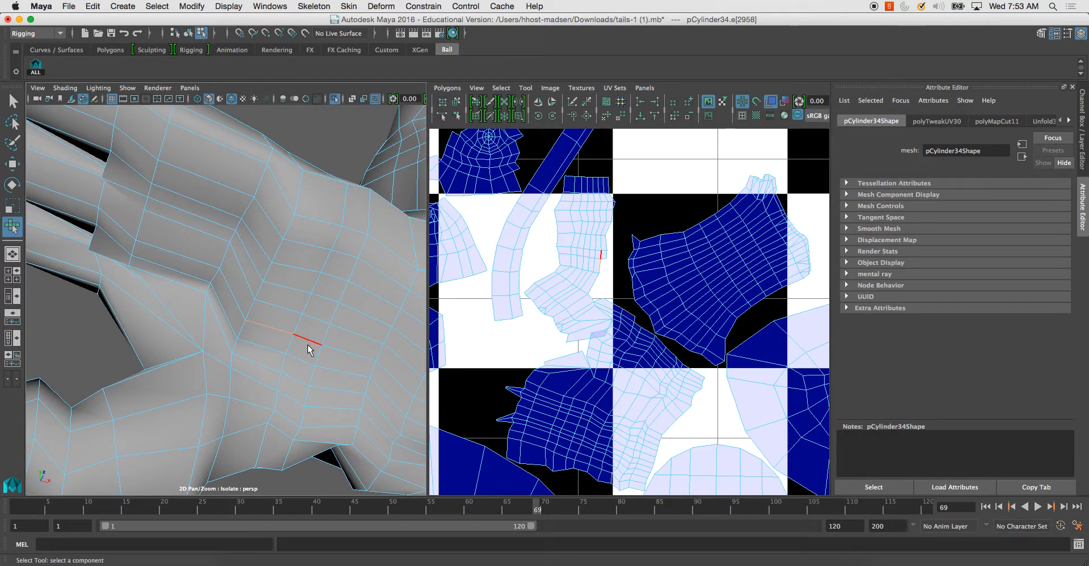
click(250, 311)
shift+click(238, 309)
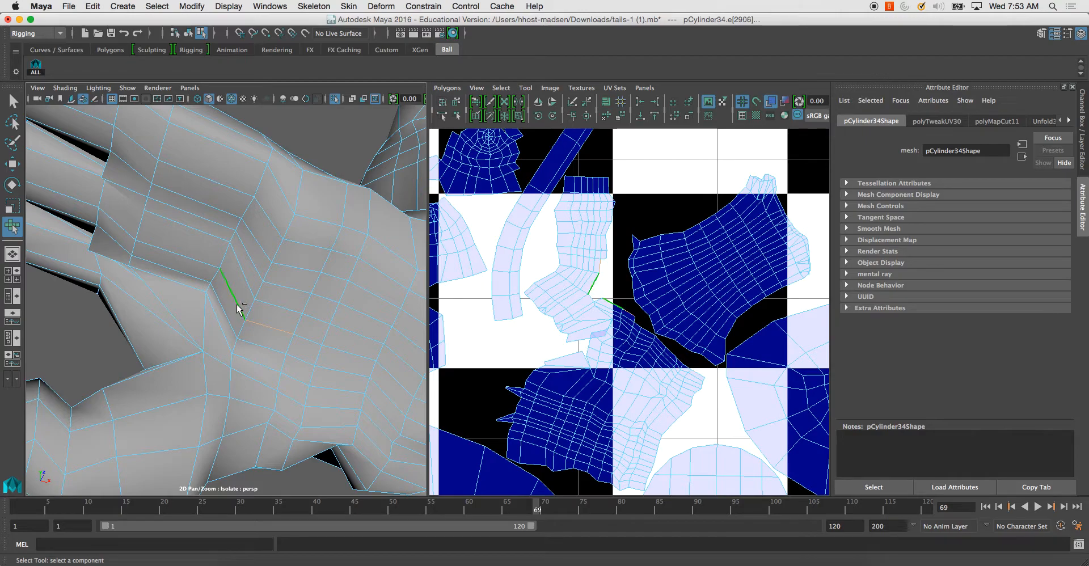
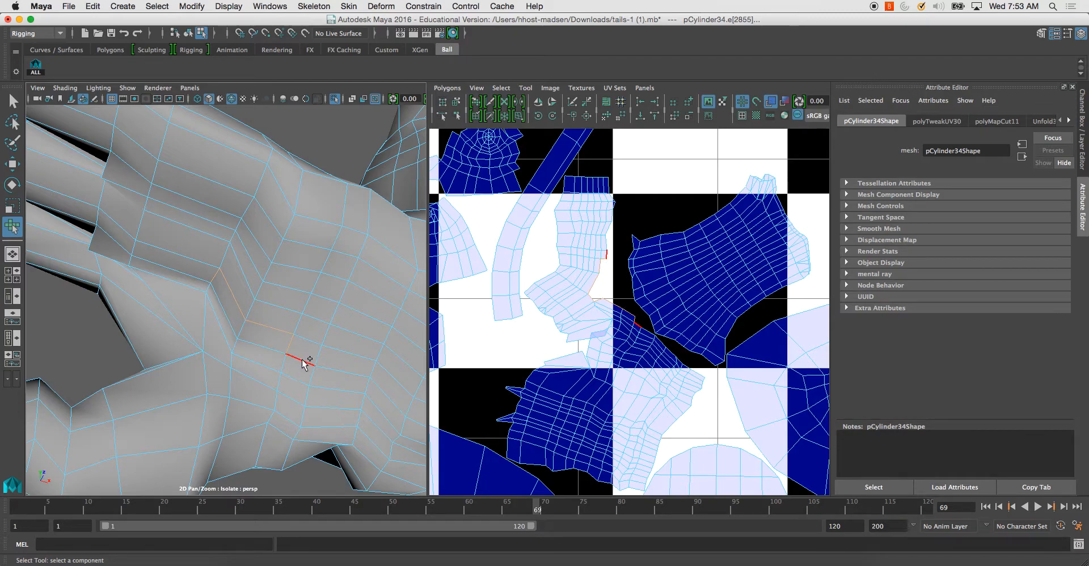
alt+drag(357, 381, 243, 370)
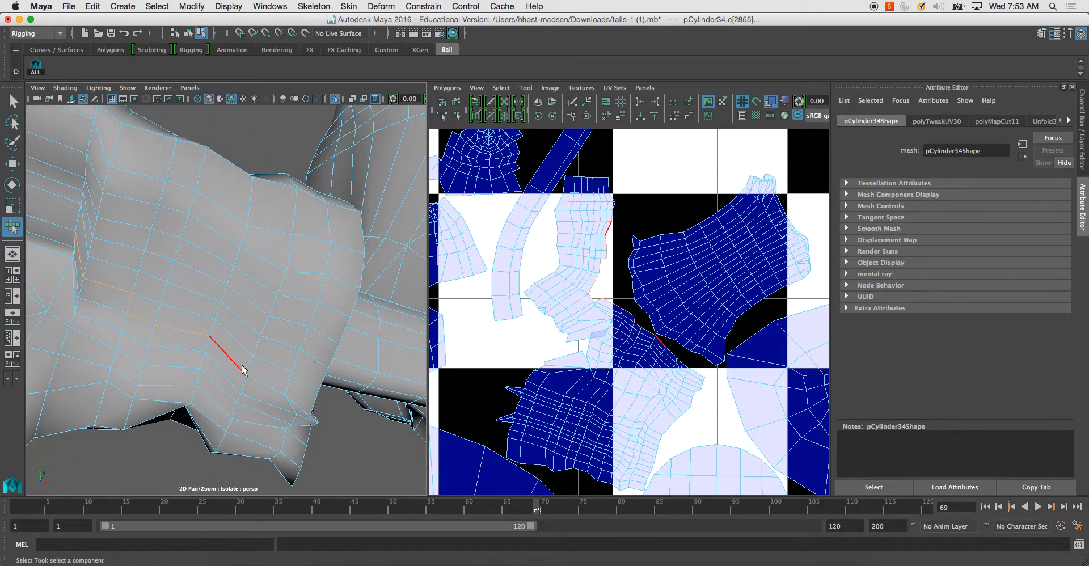
alt+drag(296, 404, 195, 384)
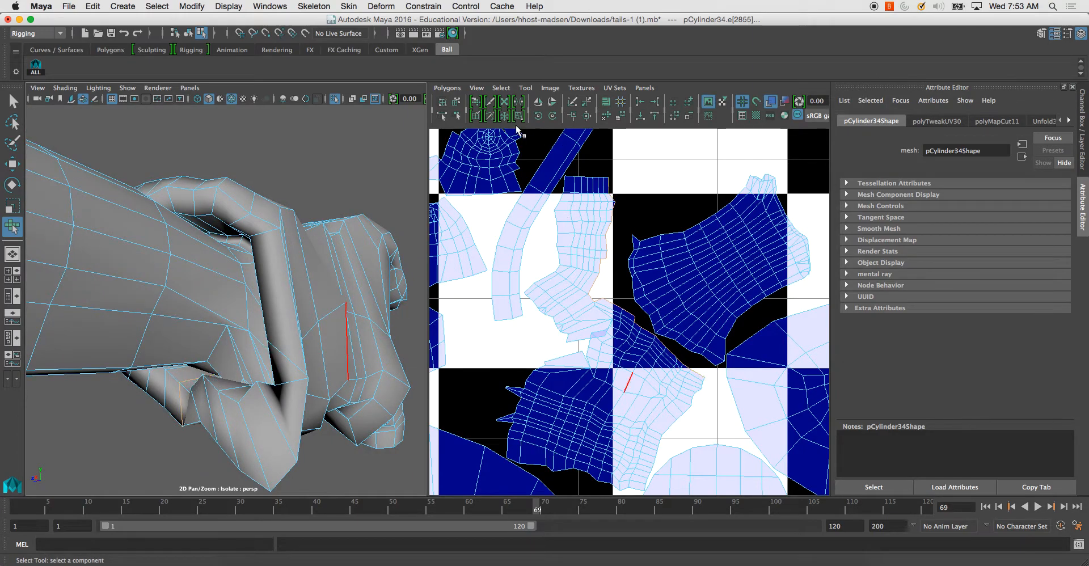
click(447, 88)
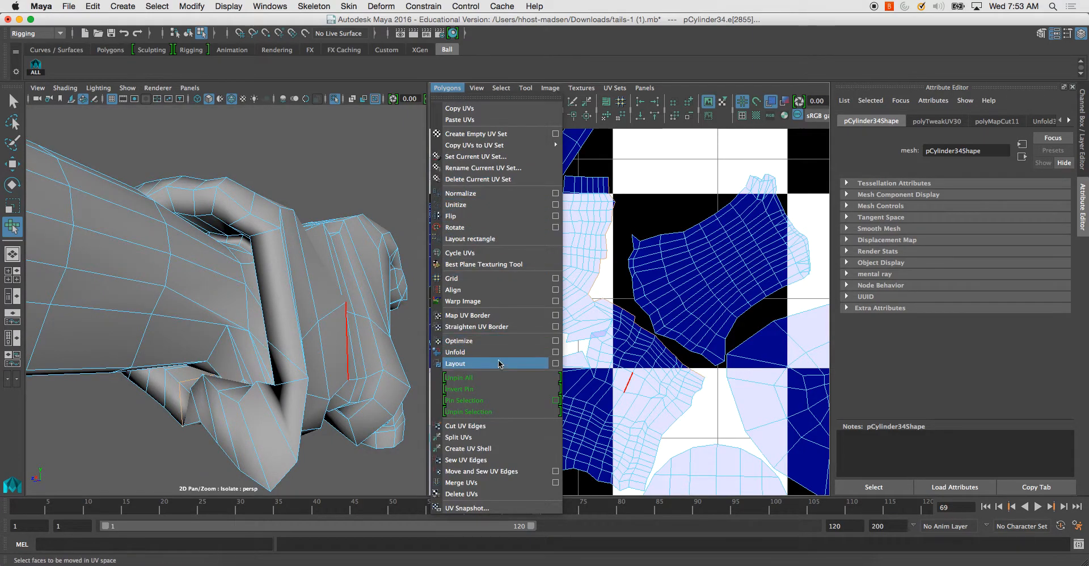
click(498, 425)
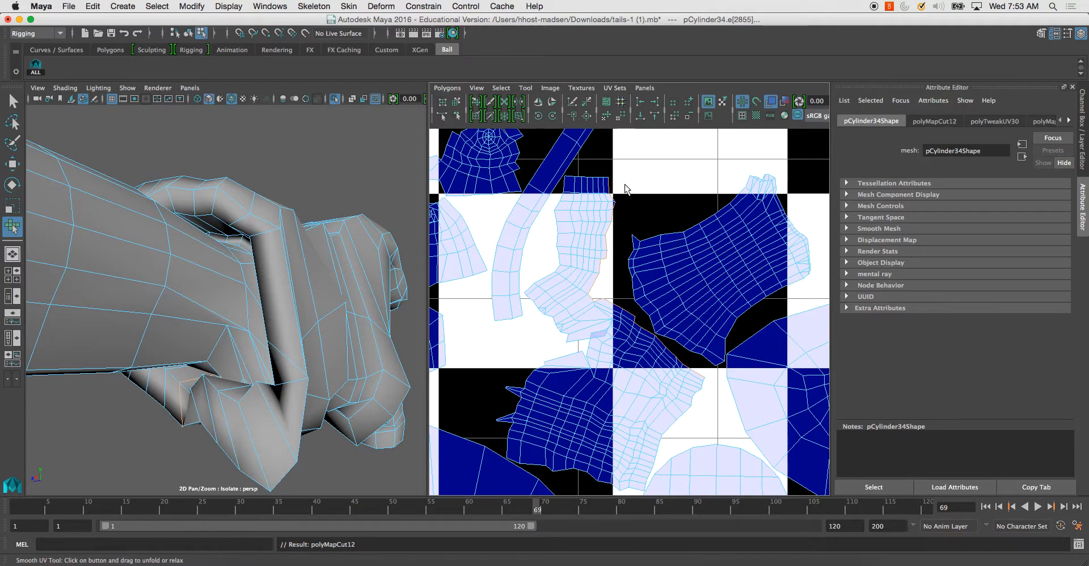
click(448, 88)
click(500, 474)
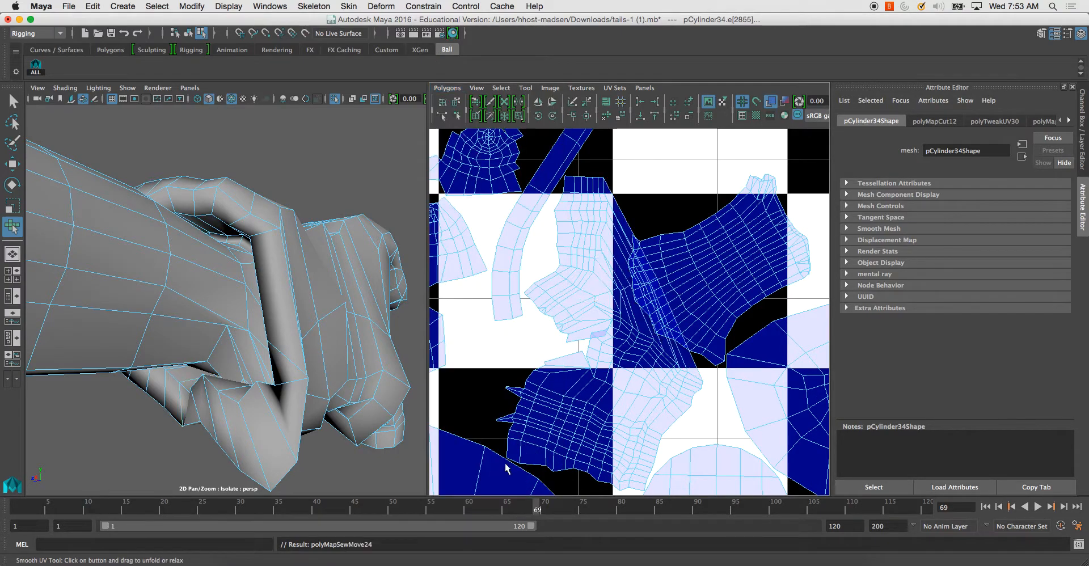
Select the sewn hand shell and spread it out with several Smooth UV Tool unfold passes.
click(456, 101)
click(658, 372)
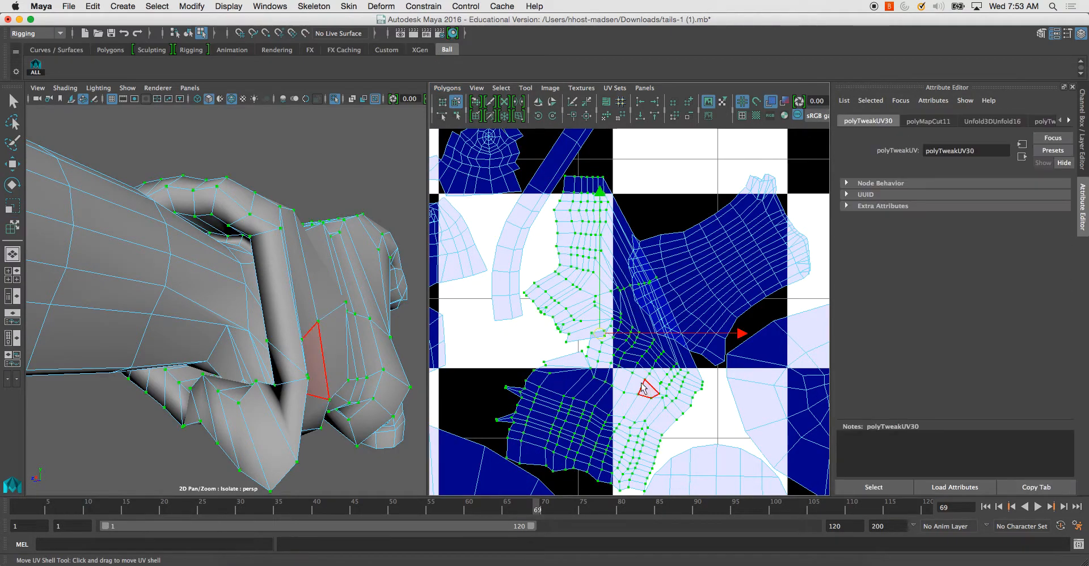
scroll(650, 381, down, 5)
click(526, 88)
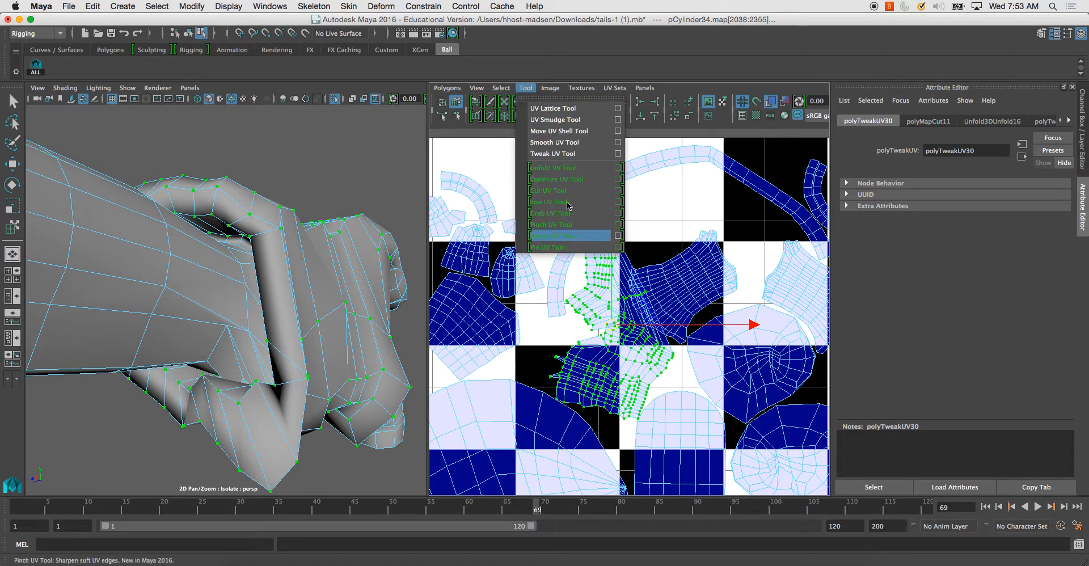
click(558, 143)
drag(530, 430, 835, 403)
alt+right_drag(699, 385, 556, 189)
scroll(606, 326, down, 2)
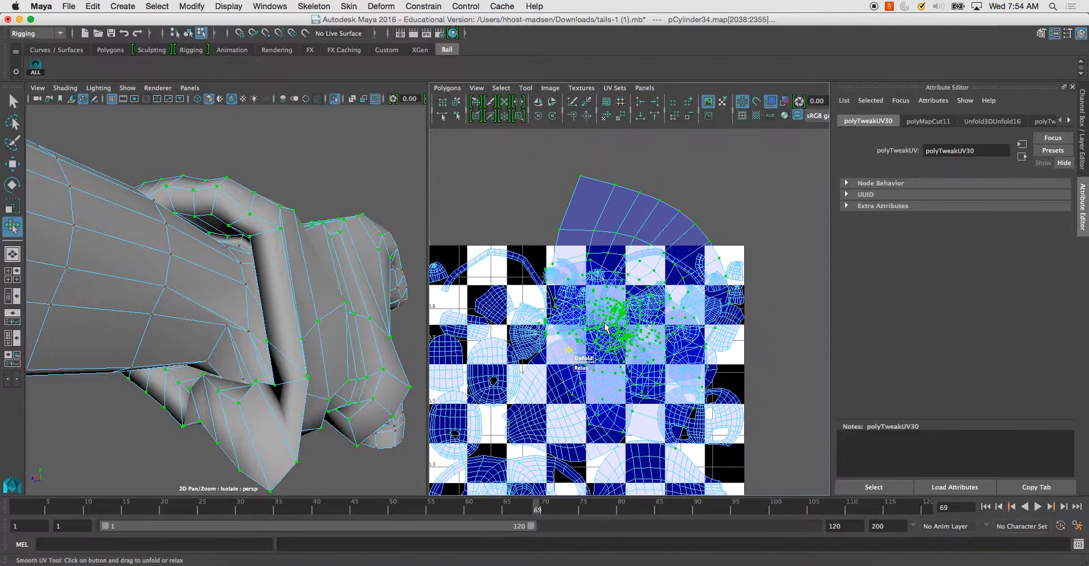
drag(586, 362, 1040, 403)
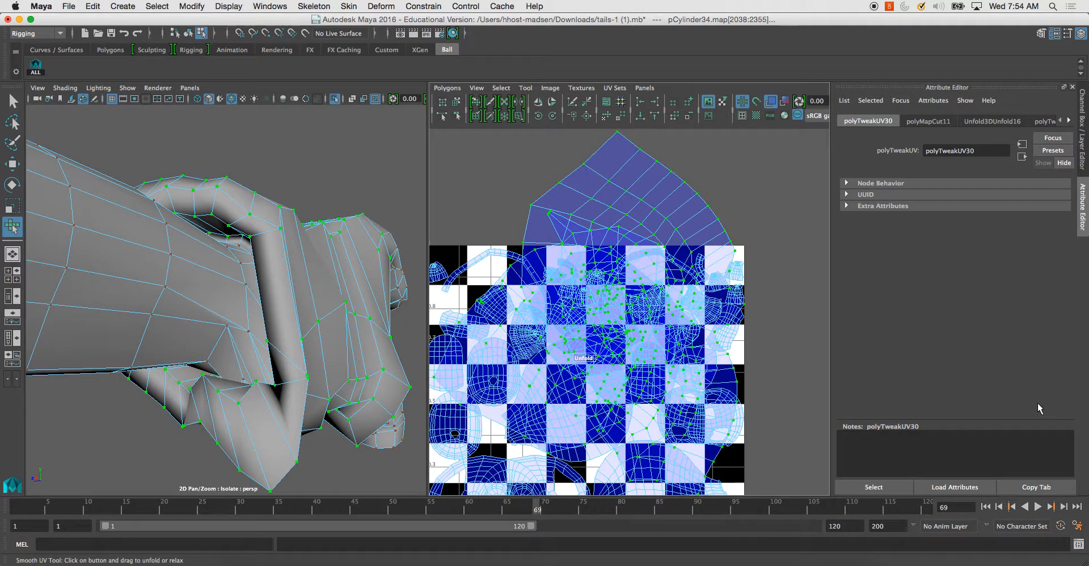
drag(584, 359, 1084, 379)
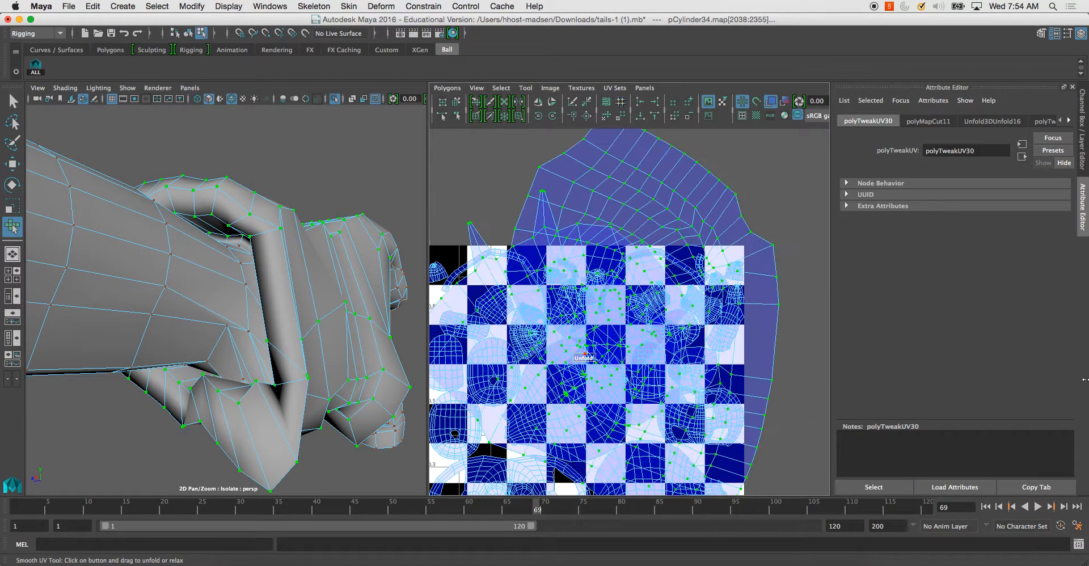
Move the enlarged hand shell off the checker tile into the empty UV space up and to the right.
scroll(615, 318, down, 3)
key(w)
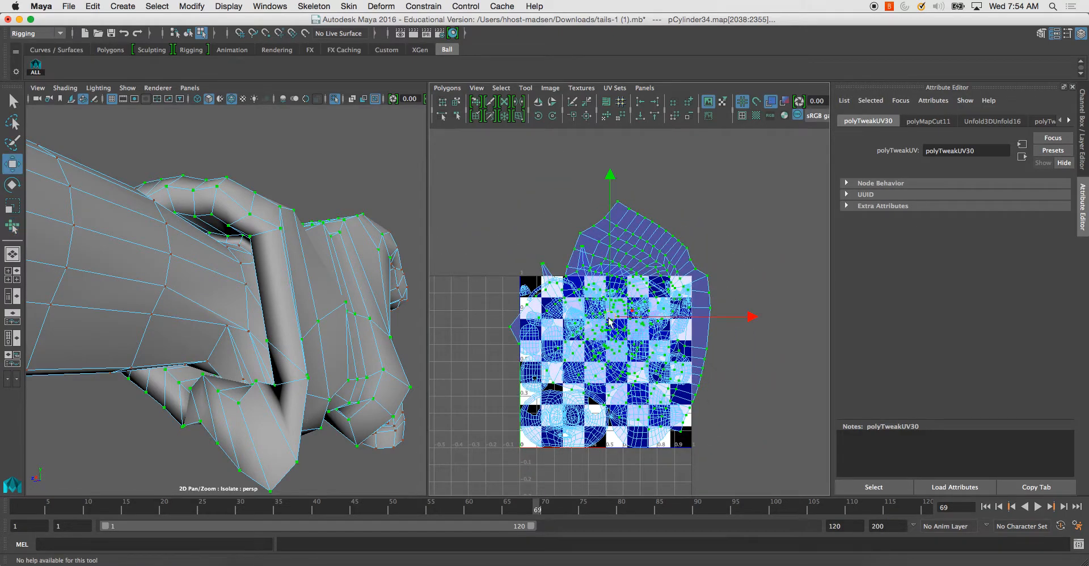
drag(612, 318, 740, 189)
alt+middle_drag(740, 192, 642, 274)
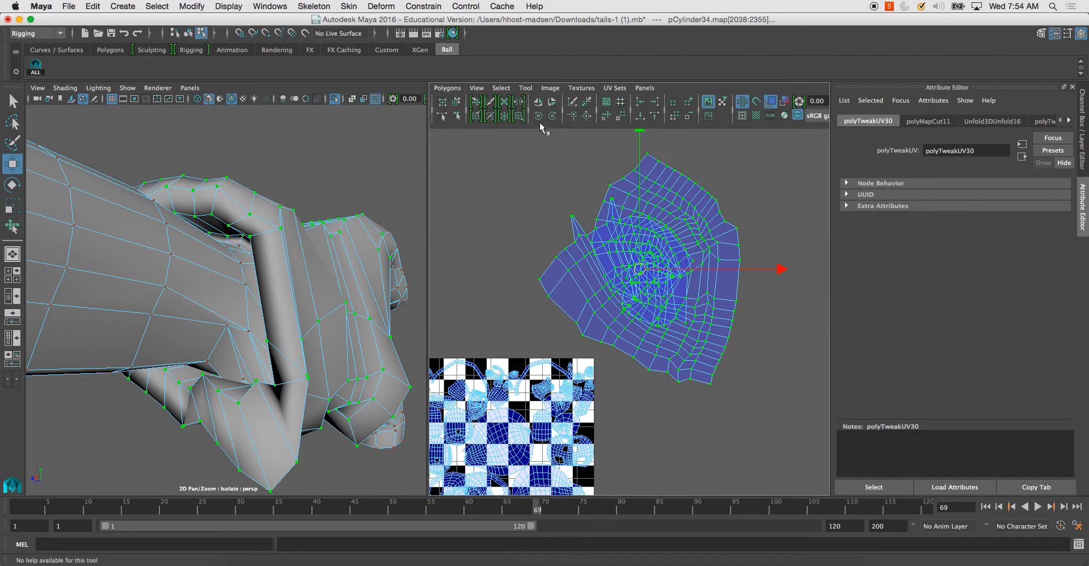
Unfold the separated hand shell further with the Smooth UV Tool.
click(526, 90)
click(554, 143)
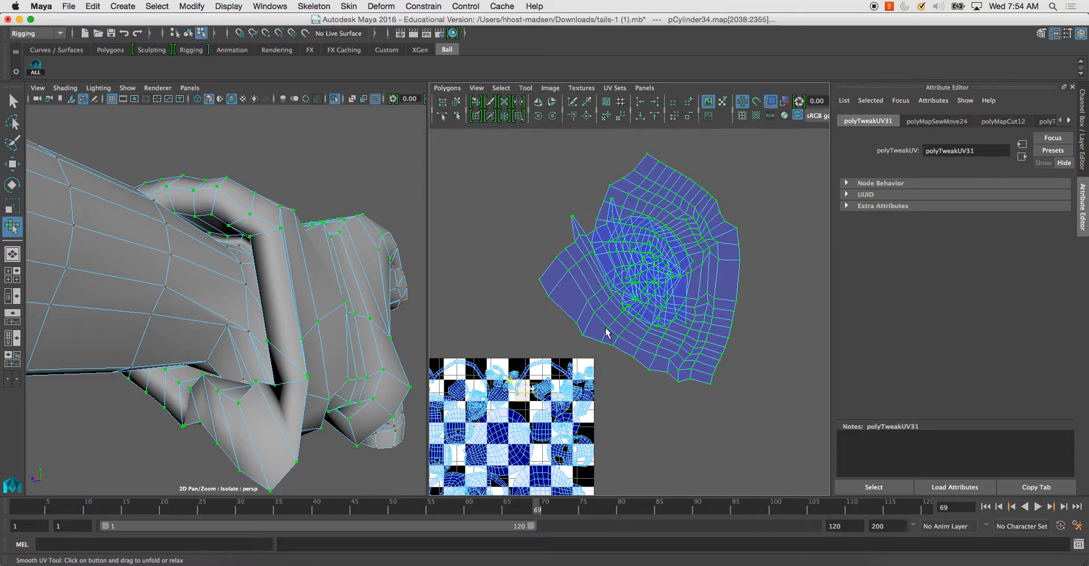
mouse_move(598, 339)
alt+middle_down()
mouse_move(559, 352)
mouse_move(581, 332)
alt+middle_up()
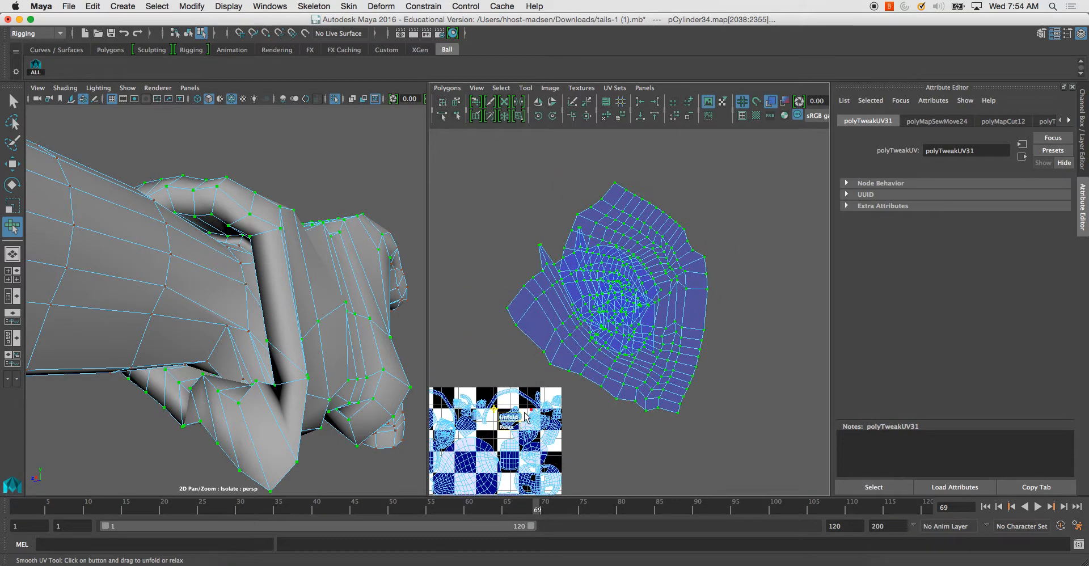
drag(549, 414, 1086, 413)
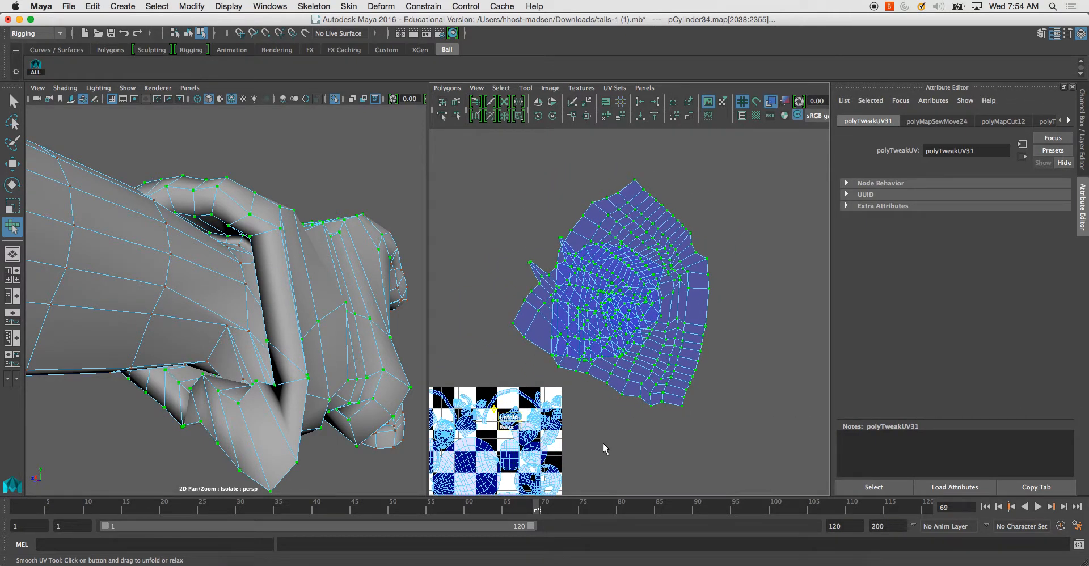
Spread the glove hand's UV shell out further with the Smooth UV Tool and run Unfold on it.
drag(514, 419, 1008, 414)
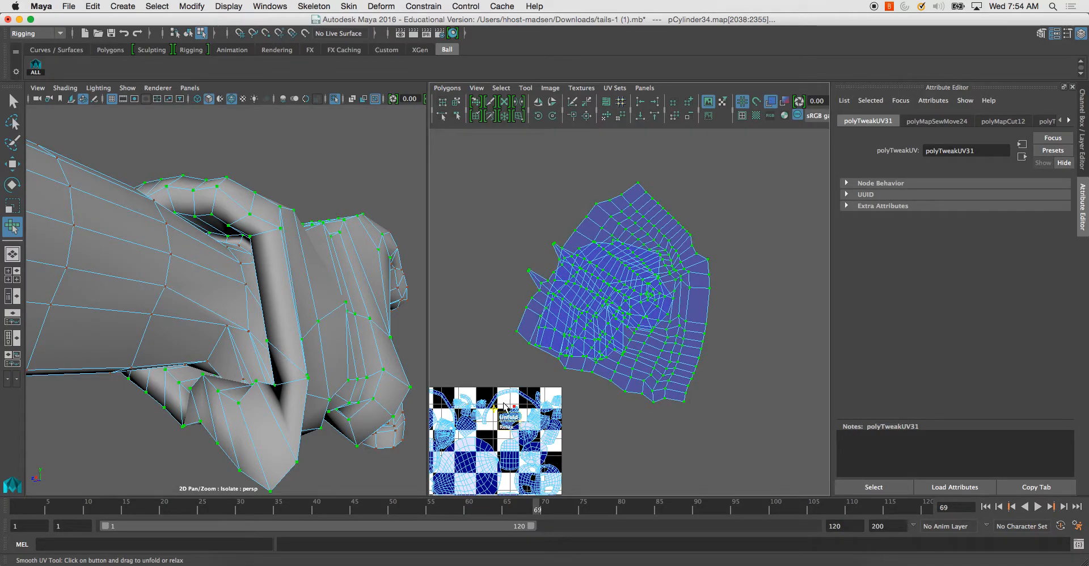
mouse_move(511, 427)
mouse_down()
mouse_move(546, 428)
mouse_move(503, 427)
mouse_up()
click(447, 88)
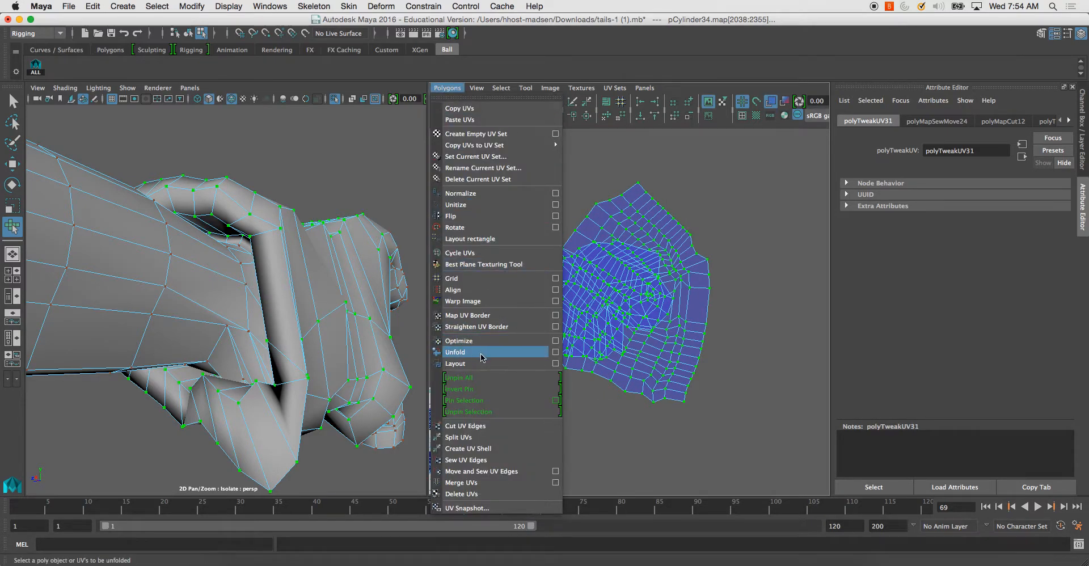
click(501, 353)
alt+middle_drag(492, 344, 518, 223)
alt+right_drag(517, 223, 715, 488)
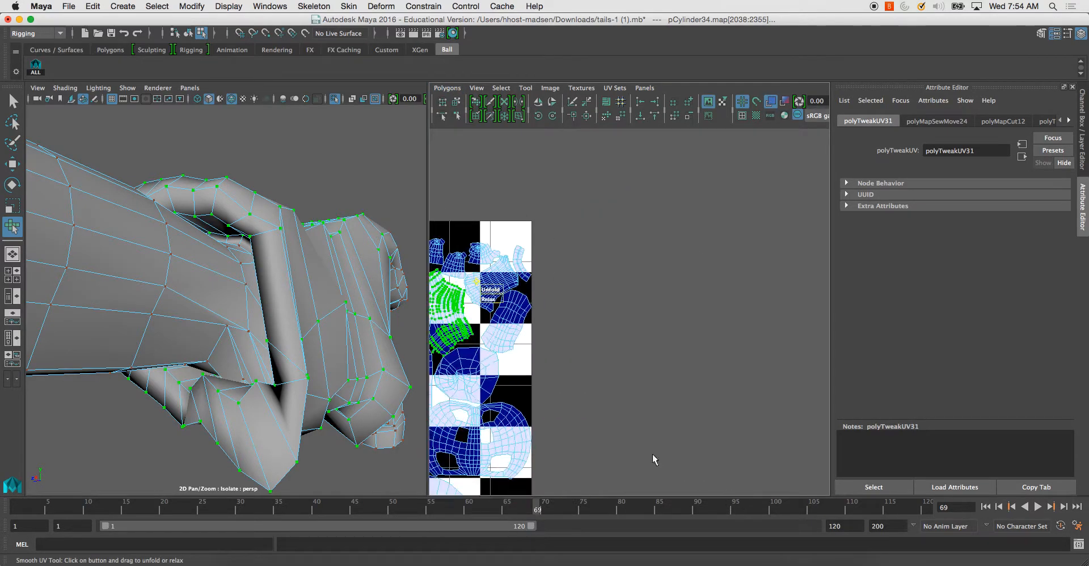
alt+middle_drag(663, 467, 826, 466)
alt+right_drag(565, 335, 709, 391)
alt+middle_drag(561, 307, 601, 303)
alt+right_drag(600, 303, 685, 390)
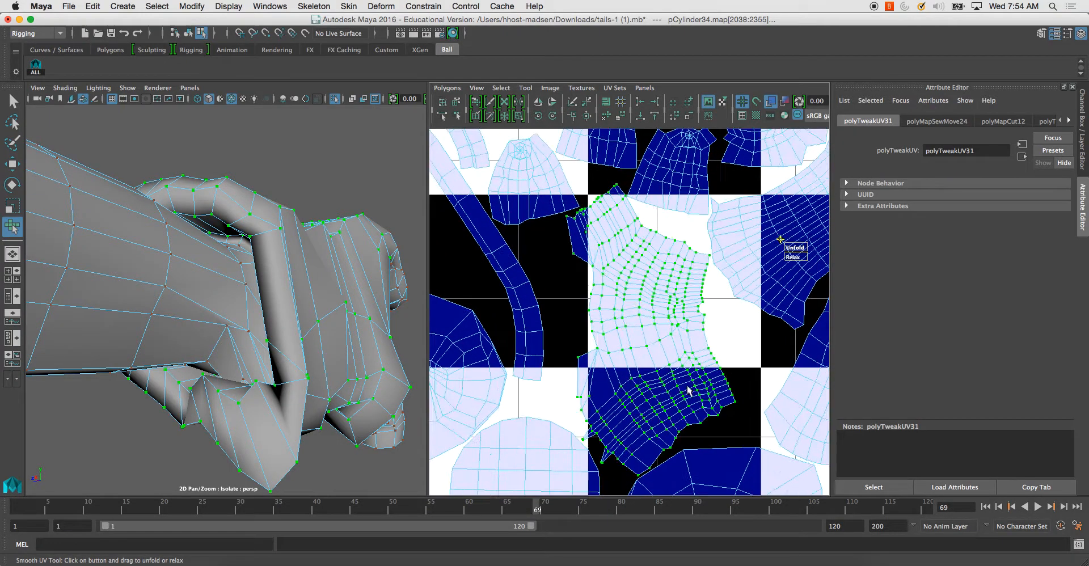
alt+middle_drag(597, 331, 611, 333)
Inspect the glove hand and its fingers on the model and turn on textured display to check the checker pattern.
alt+drag(272, 318, 348, 350)
right_click(240, 305)
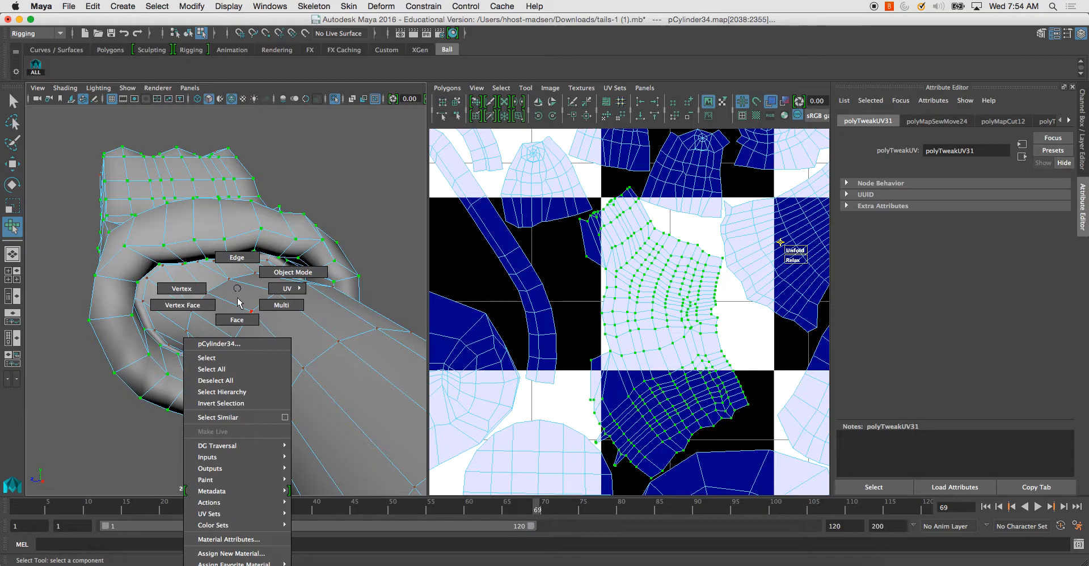
alt+drag(231, 312, 231, 291)
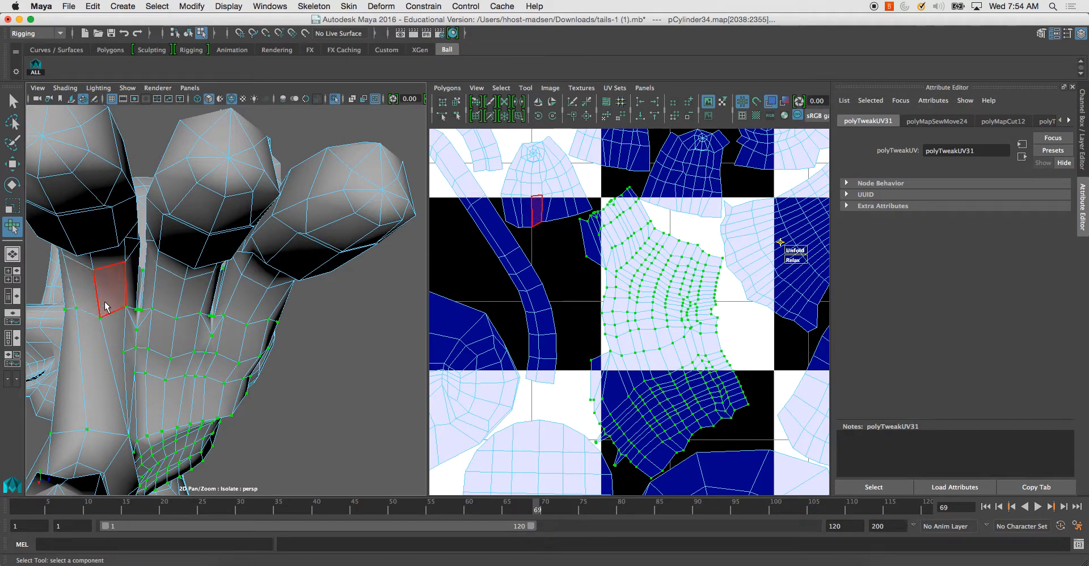
alt+drag(106, 307, 160, 328)
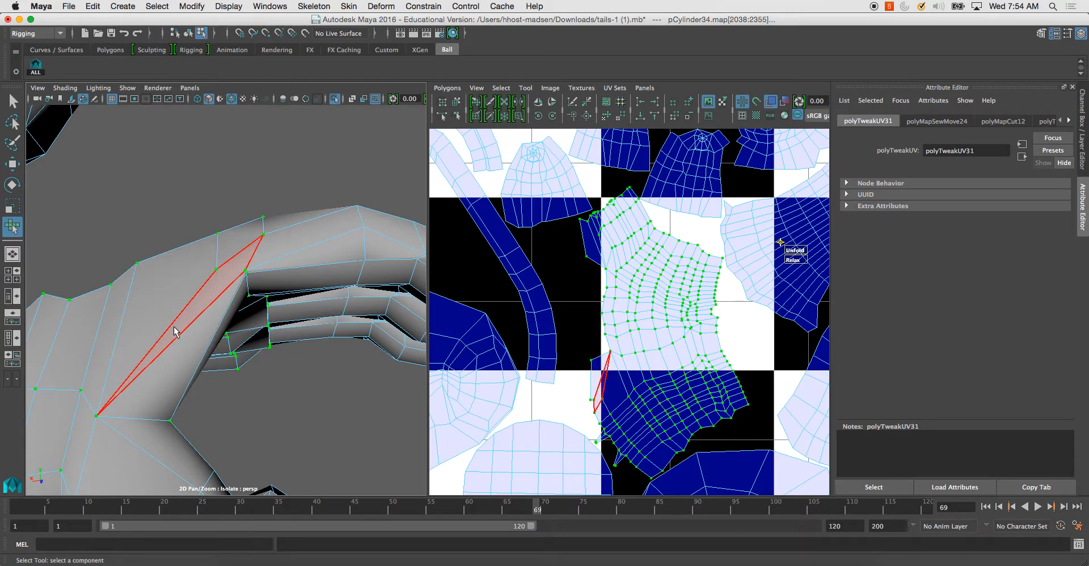
scroll(151, 326, down, 10)
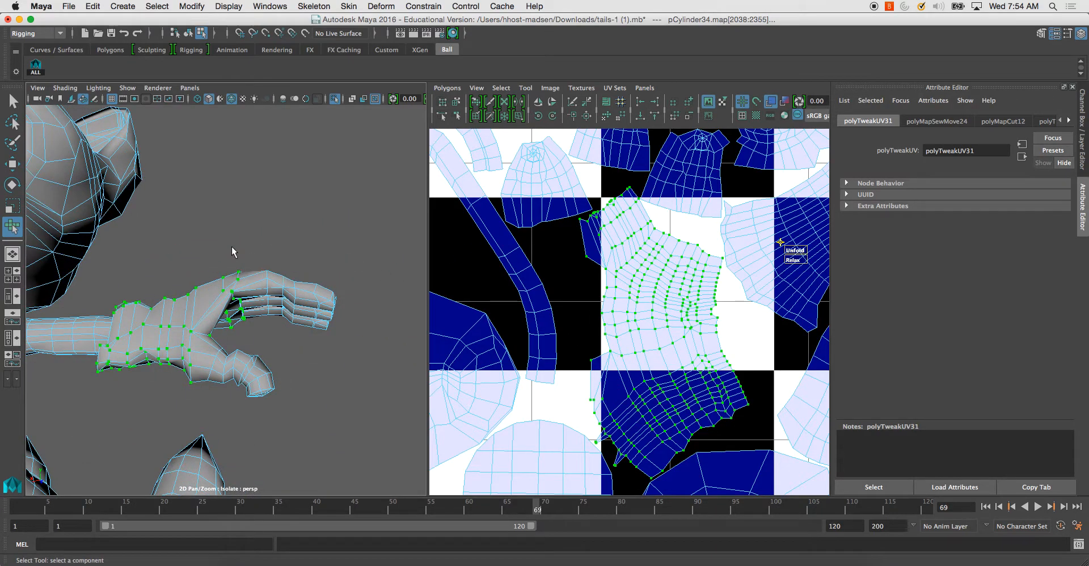
key(6)
mouse_move(326, 324)
alt+mouse_down()
mouse_move(297, 362)
mouse_move(271, 323)
alt+mouse_up()
scroll(271, 323, down, 5)
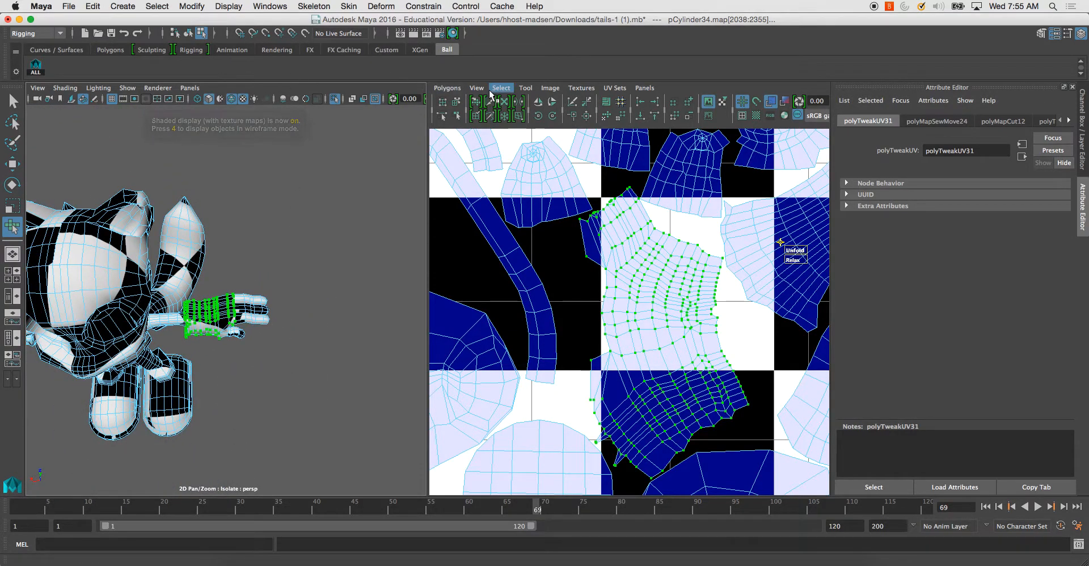
Select all the character's UV shells and scale them up far beyond the checker tile.
click(455, 102)
alt+right_drag(693, 364, 539, 187)
alt+middle_drag(566, 354, 607, 292)
alt+right_drag(608, 291, 546, 270)
drag(447, 203, 754, 474)
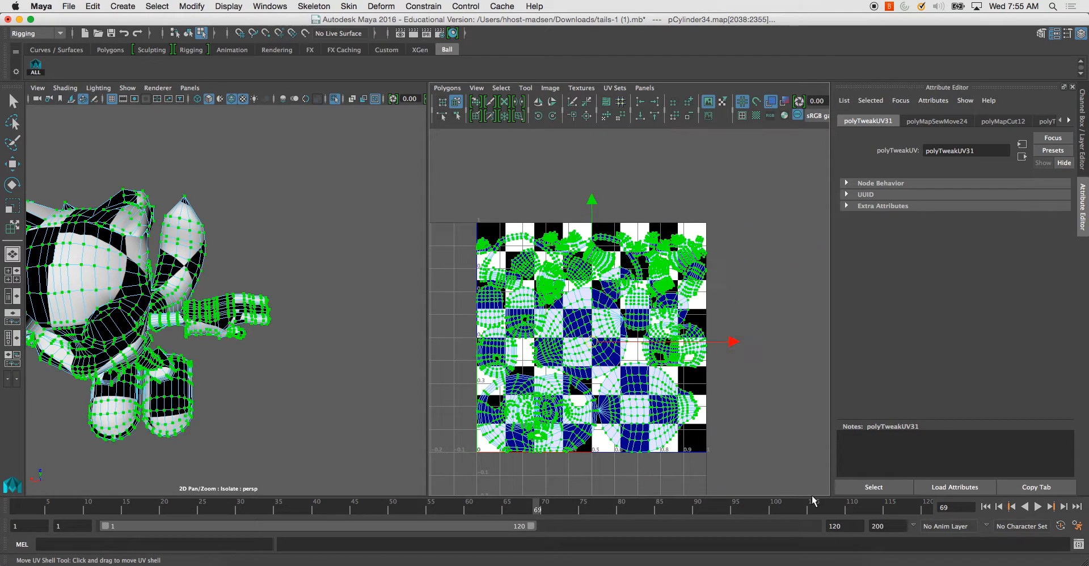
key(r)
drag(591, 347, 1032, 443)
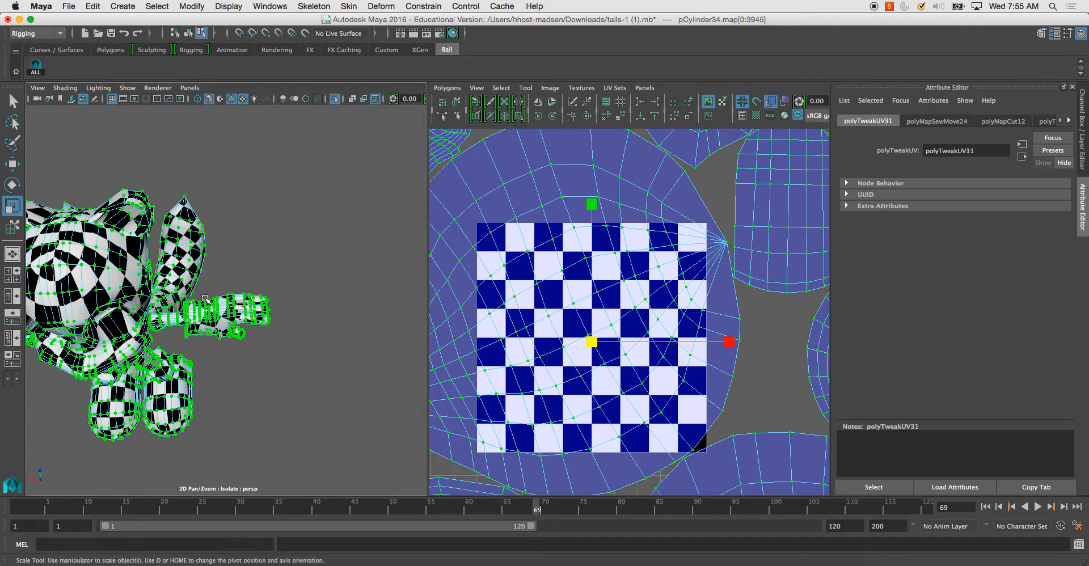
Examine the checker pattern on the character's head, arm and gloved hand for stretching, alongside the enlarged UV shells.
alt+drag(206, 299, 261, 302)
alt+right_drag(199, 295, 255, 309)
alt+drag(225, 303, 200, 303)
alt+right_drag(599, 330, 529, 311)
alt+middle_drag(529, 311, 604, 204)
alt+right_drag(611, 303, 627, 340)
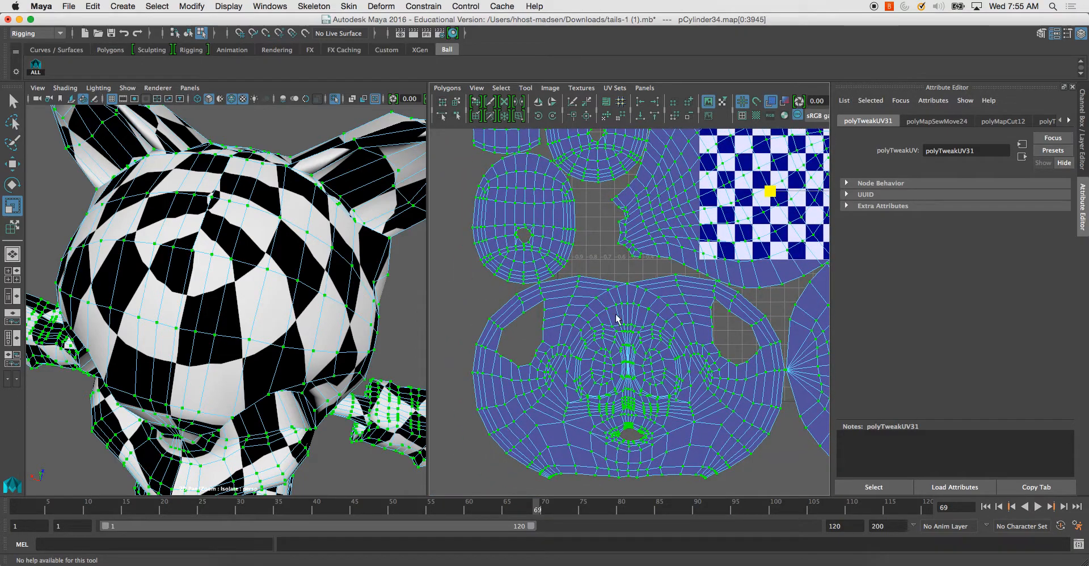
alt+drag(255, 227, 295, 250)
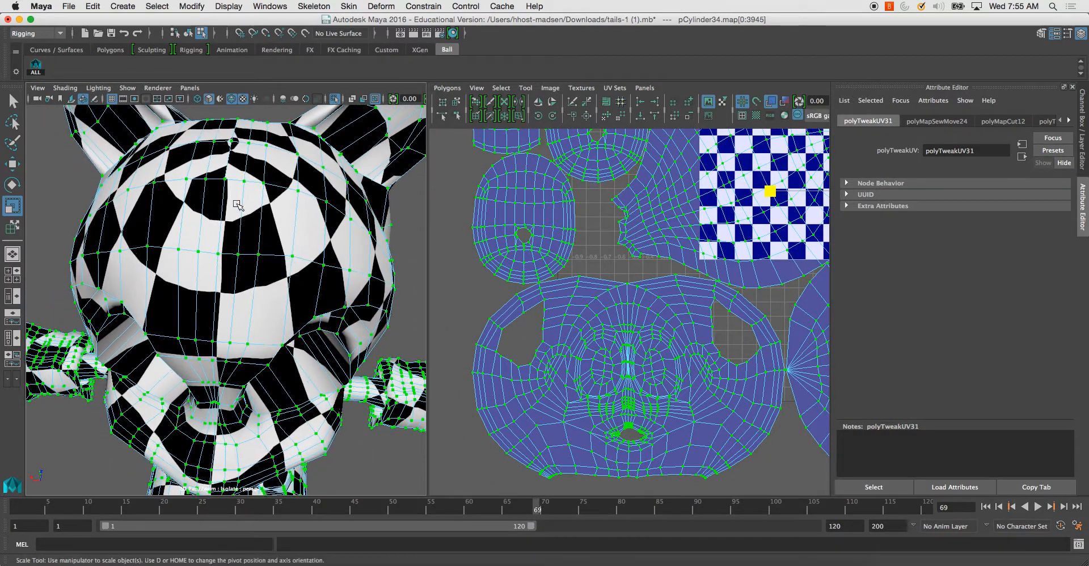
alt+drag(213, 195, 243, 267)
alt+middle_drag(242, 267, 259, 296)
alt+drag(259, 296, 334, 292)
scroll(627, 306, down, 2)
alt+drag(227, 364, 319, 370)
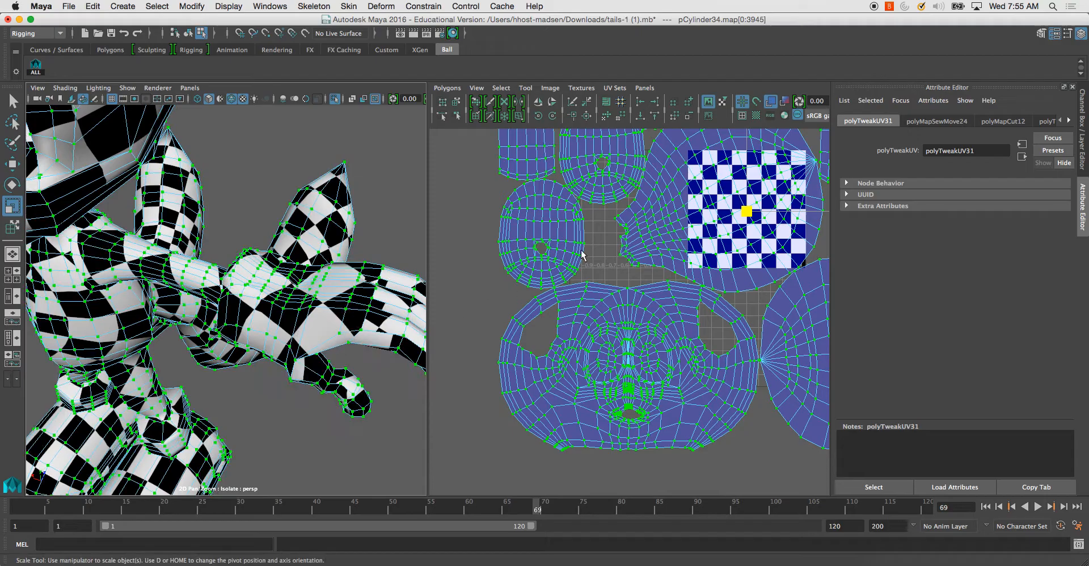
Scale all the UV shells up further, check the checker on the hand, and undo both enlargements of the layout.
scroll(623, 283, down, 2)
drag(718, 250, 882, 332)
alt+drag(349, 308, 325, 336)
alt+middle_drag(645, 326, 646, 308)
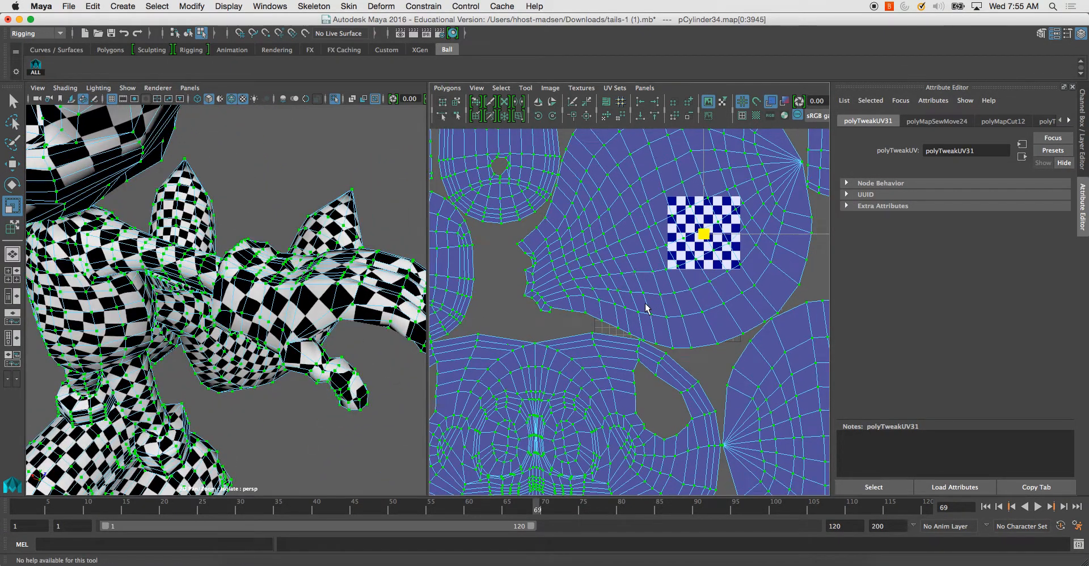
alt+right_drag(646, 309, 654, 303)
key(super+z)
key(super+z)
alt+right_drag(678, 266, 655, 384)
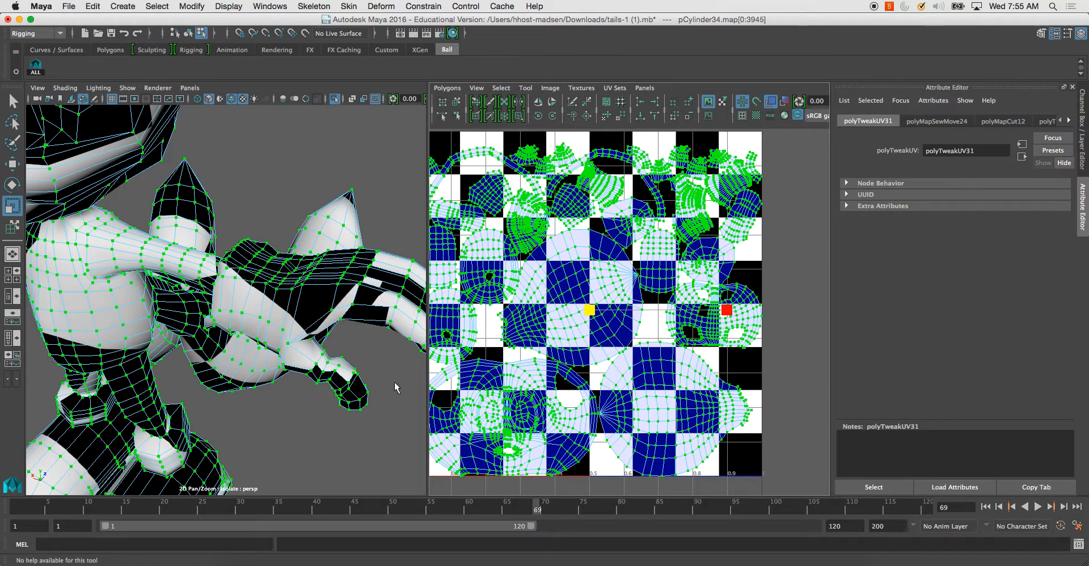
Select the lengthwise edge chain along the glove finger from its base to its tip and cut these UV edges.
alt+drag(318, 351, 259, 307)
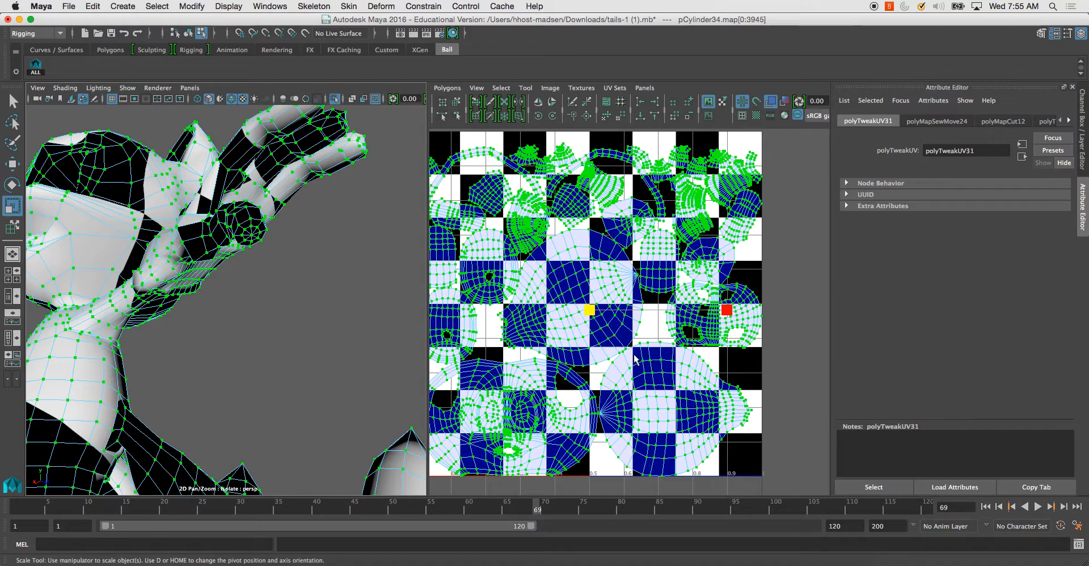
alt+drag(325, 339, 253, 340)
alt+right_drag(252, 340, 249, 244)
alt+drag(249, 243, 295, 295)
scroll(727, 363, up, 3)
scroll(728, 363, down, 3)
alt+right_drag(297, 322, 306, 284)
alt+drag(307, 283, 207, 252)
scroll(208, 251, up, 3)
key(F10)
click(207, 140)
shift+click(208, 139)
shift+click(205, 114)
alt+middle_drag(205, 115, 245, 226)
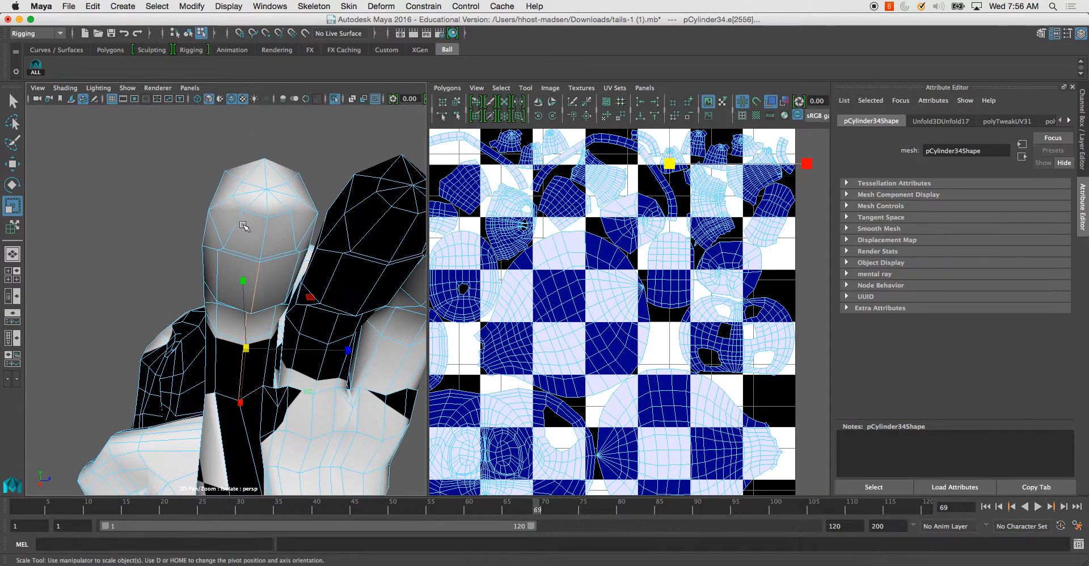
alt+drag(246, 226, 237, 199)
shift+click(253, 152)
alt+right_drag(587, 207, 672, 396)
alt+middle_drag(671, 396, 654, 310)
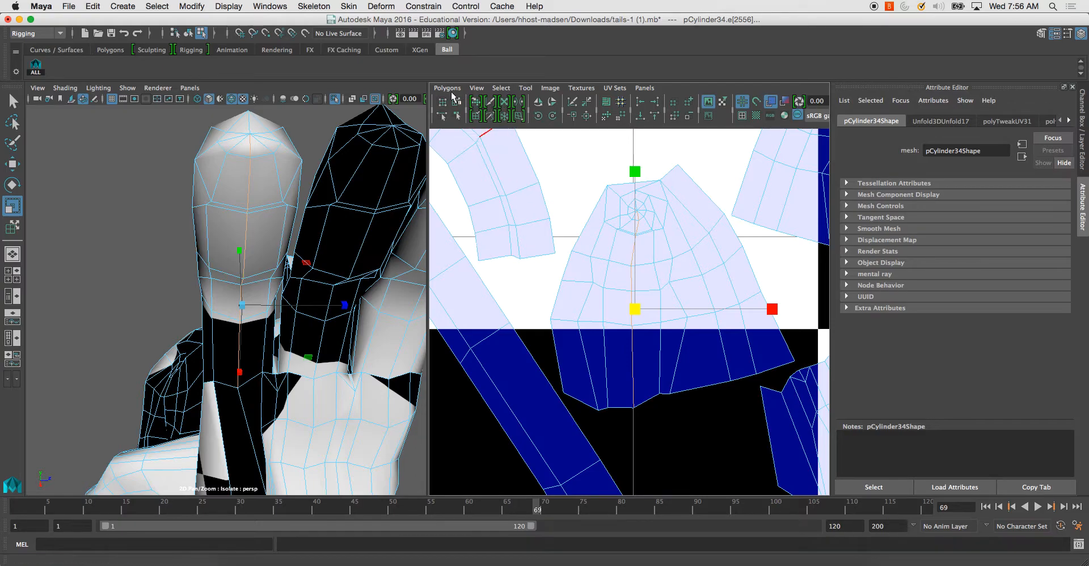
click(451, 88)
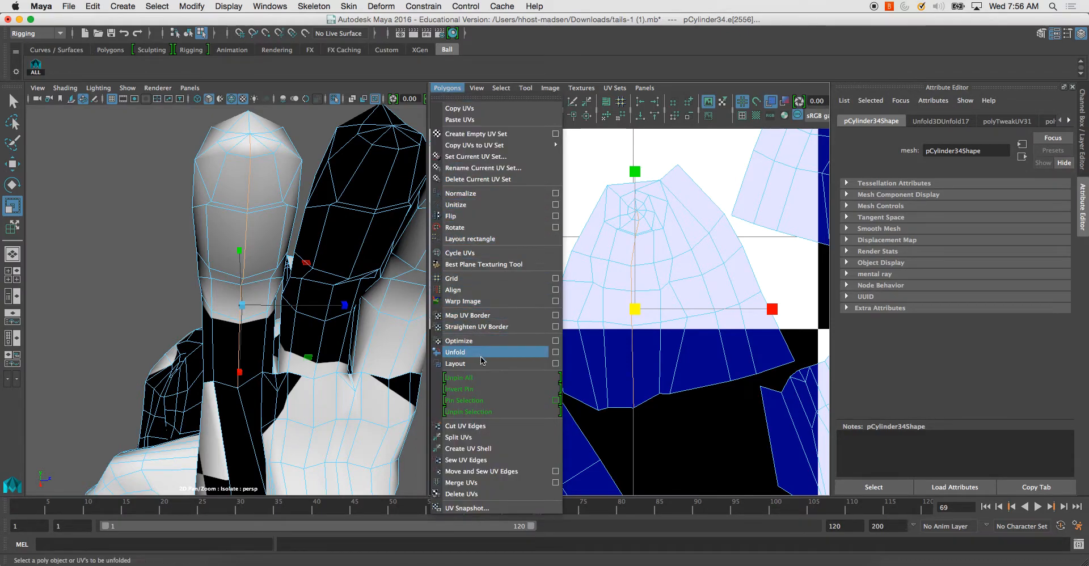
click(465, 425)
Select the lengthwise seam edges along the finger's other side and move and sew them.
alt+drag(341, 318, 318, 329)
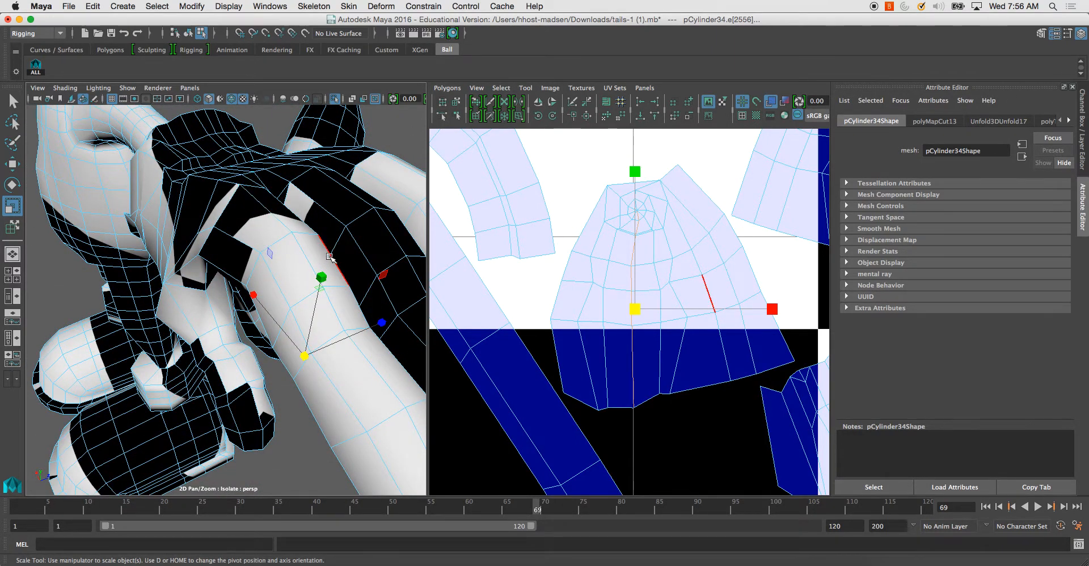
click(284, 278)
click(334, 362)
alt+drag(335, 366, 333, 345)
click(321, 353)
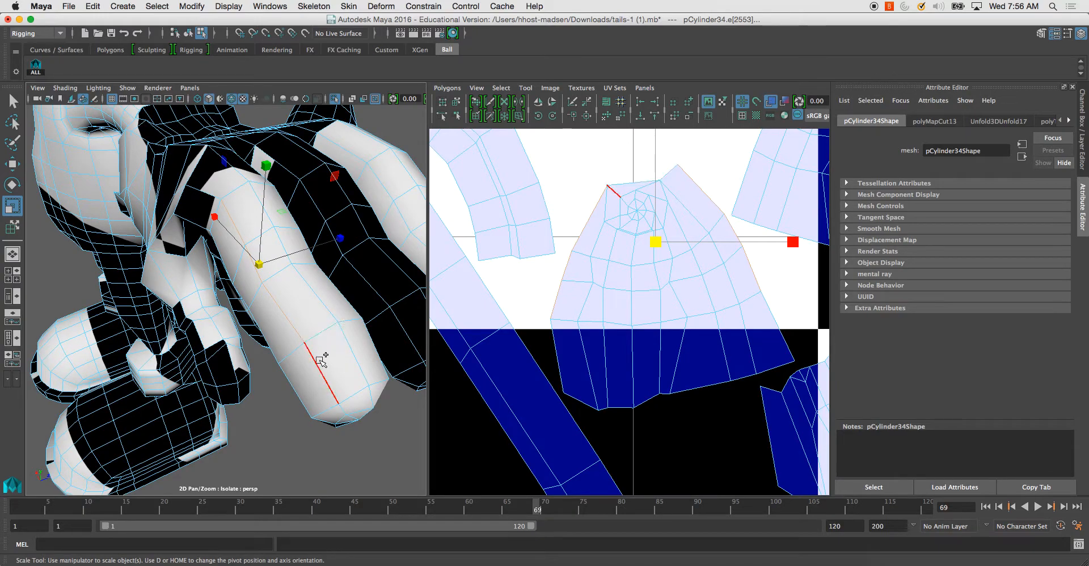
shift+click(321, 361)
alt+drag(321, 360, 323, 314)
shift+click(247, 236)
alt+drag(247, 236, 243, 194)
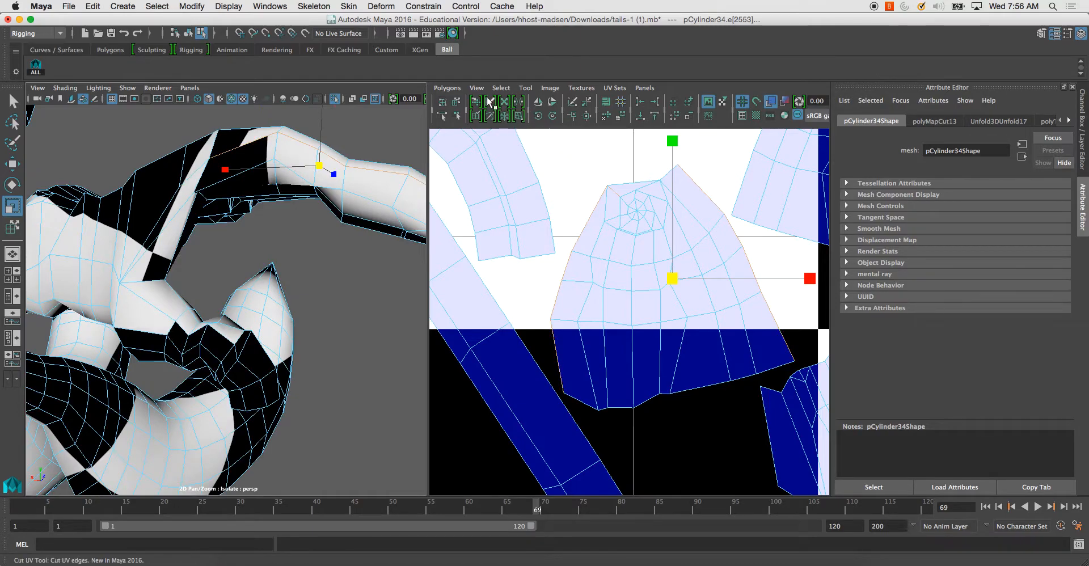
click(447, 88)
click(491, 475)
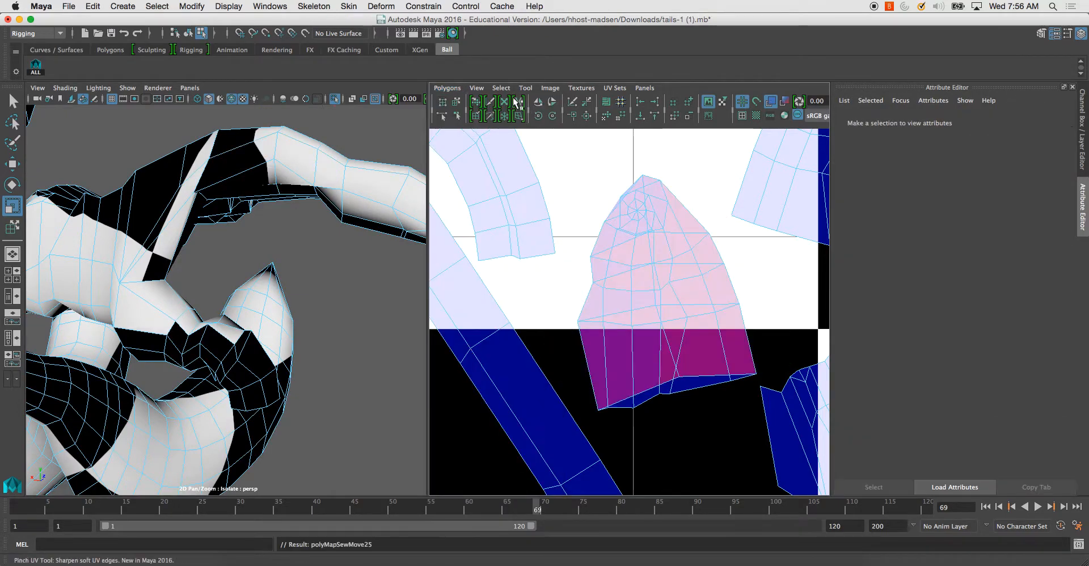
Select the sewn finger shell and spread it out with Smooth UV Tool unfold passes.
click(456, 101)
click(526, 87)
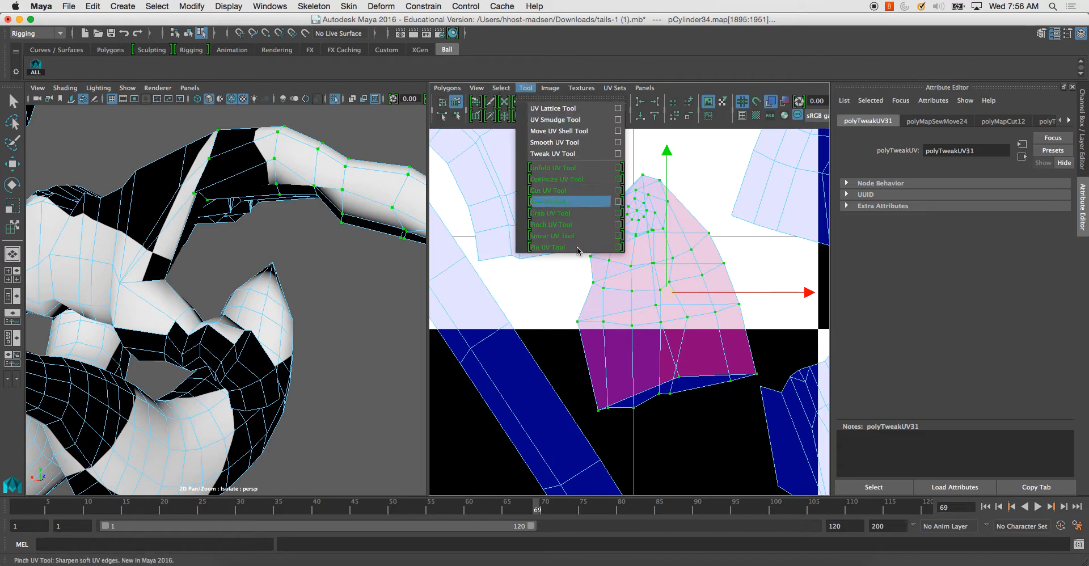
click(553, 143)
drag(529, 449, 971, 428)
alt+right_drag(712, 414, 591, 406)
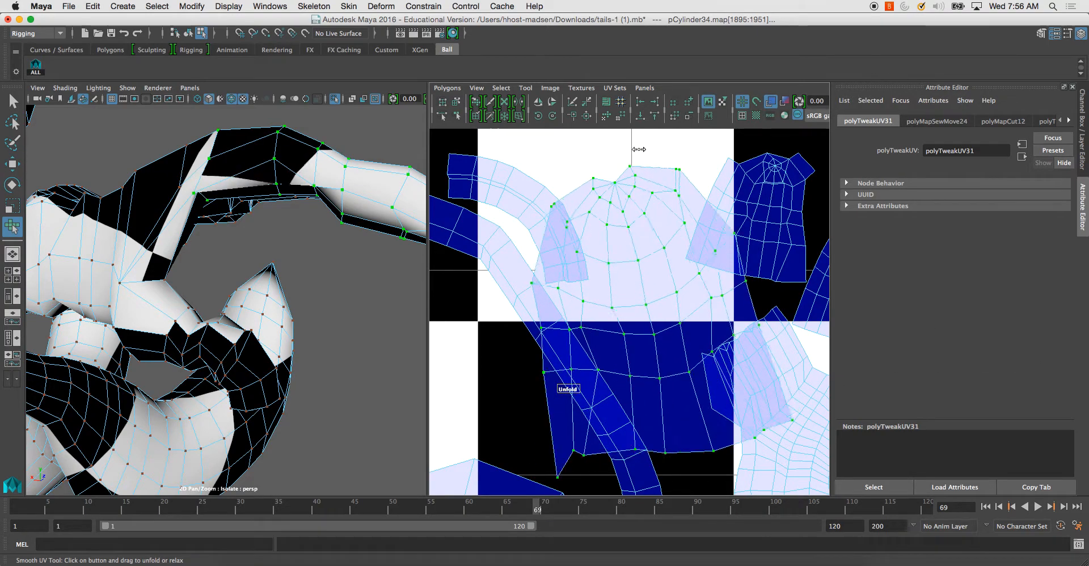
drag(577, 387, 1044, 376)
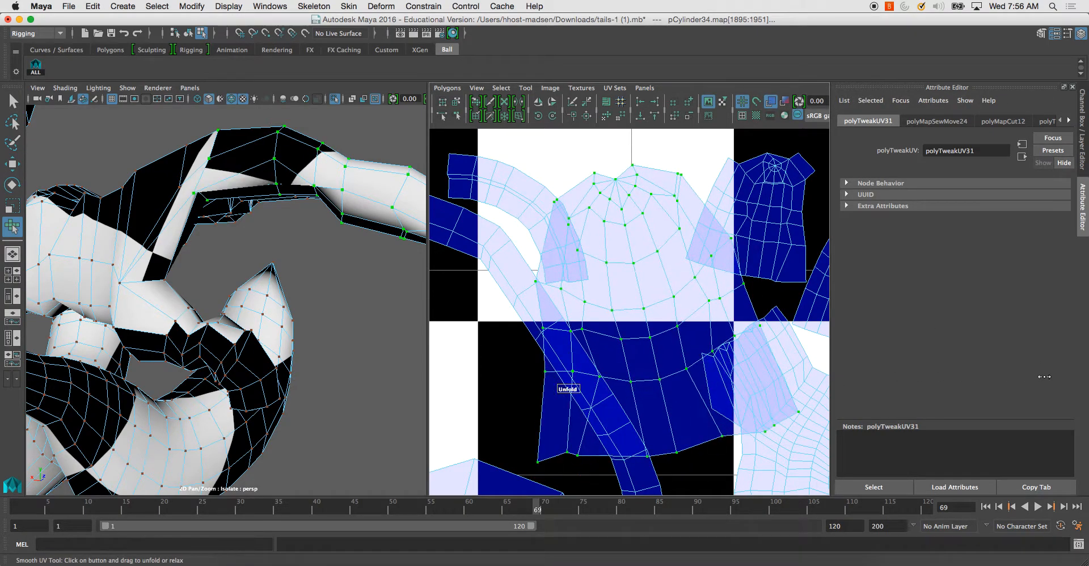
Run Unfold on the finger shell and locate it within the checker tile.
click(448, 88)
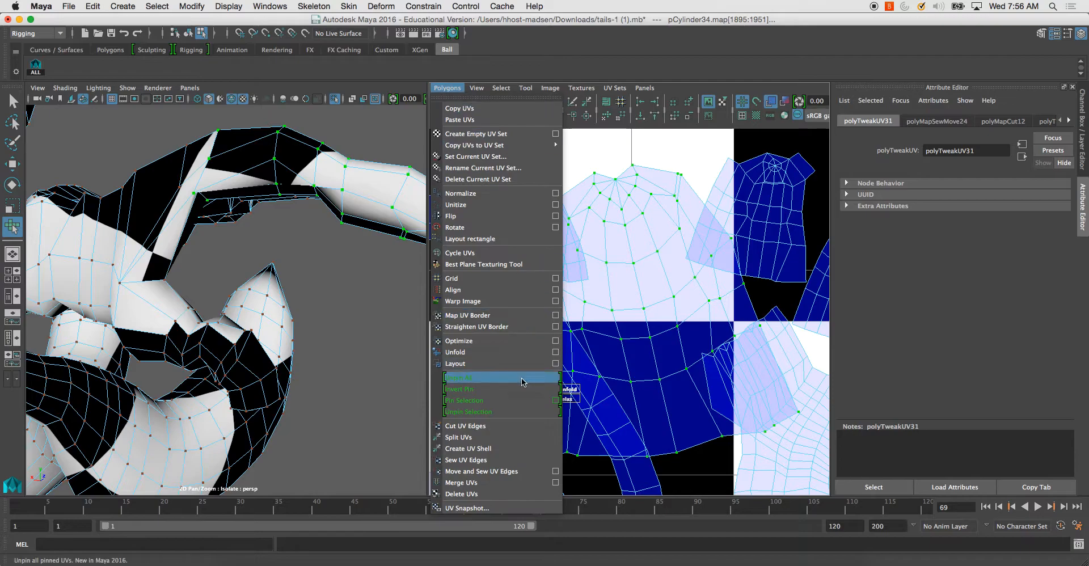
click(482, 362)
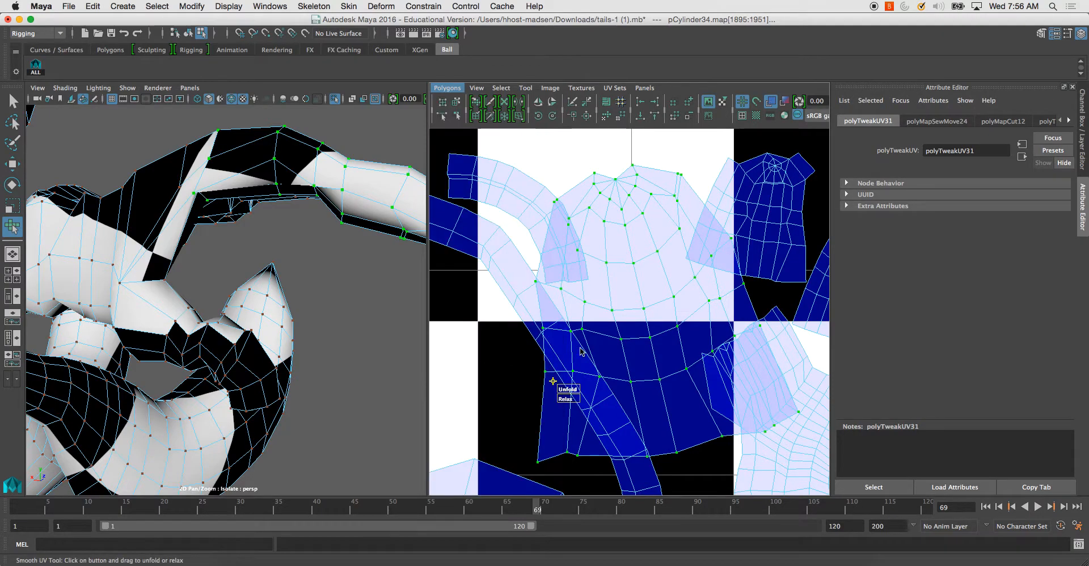
scroll(632, 267, up, 2)
scroll(578, 272, down, 3)
alt+middle_drag(603, 250, 683, 240)
scroll(683, 240, down, 2)
alt+middle_drag(572, 365, 658, 304)
alt+right_drag(658, 304, 610, 298)
alt+middle_drag(609, 298, 647, 360)
alt+right_drag(567, 329, 709, 300)
alt+middle_drag(572, 292, 659, 314)
alt+middle_drag(572, 232, 632, 278)
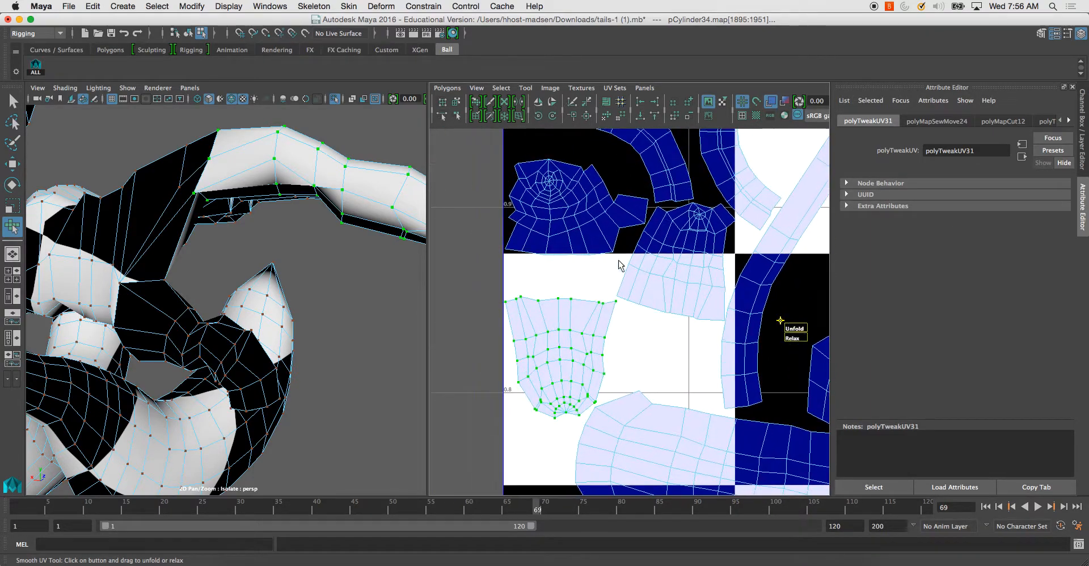
Pick the thumb's UV shell and select the lengthwise edges from the thumb's base toward its joint.
click(456, 102)
click(596, 213)
alt+drag(199, 332, 295, 316)
right_click(159, 290)
right_drag(160, 288, 160, 258)
alt+drag(185, 314, 263, 345)
click(194, 285)
click(247, 321)
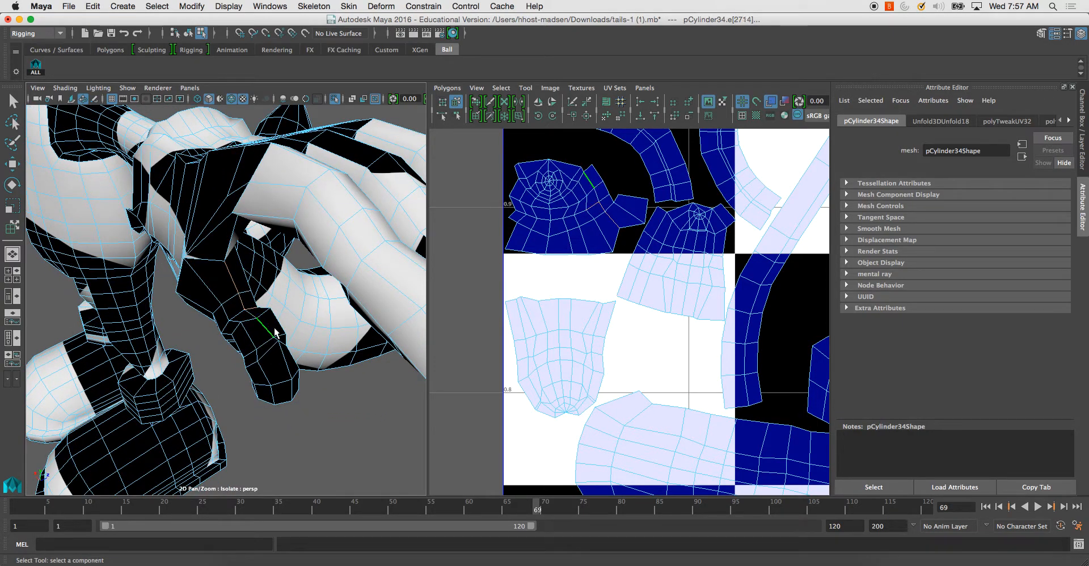
scroll(278, 337, up, 5)
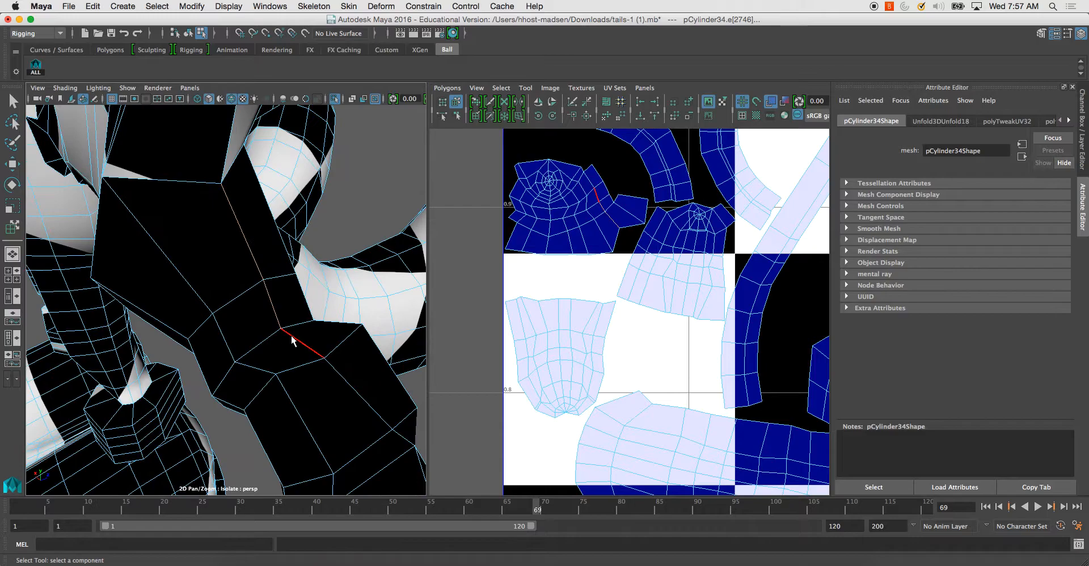
click(342, 380)
Extend the thumb's lengthwise edge selection over the knuckle to the centre of its tip and cut the UV edges.
key(5)
alt+drag(349, 388, 331, 368)
scroll(331, 369, down, 5)
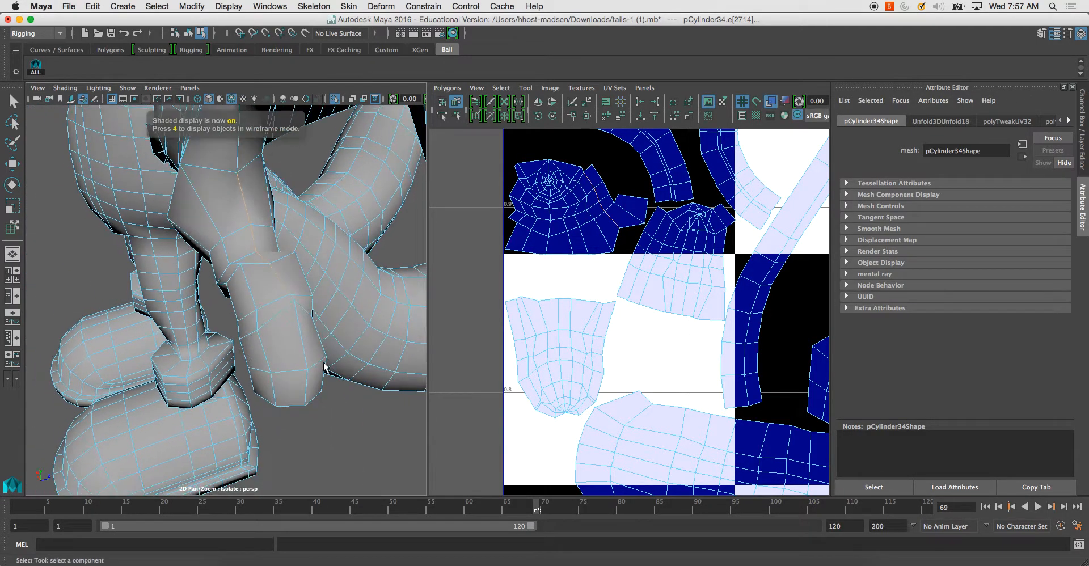
click(289, 307)
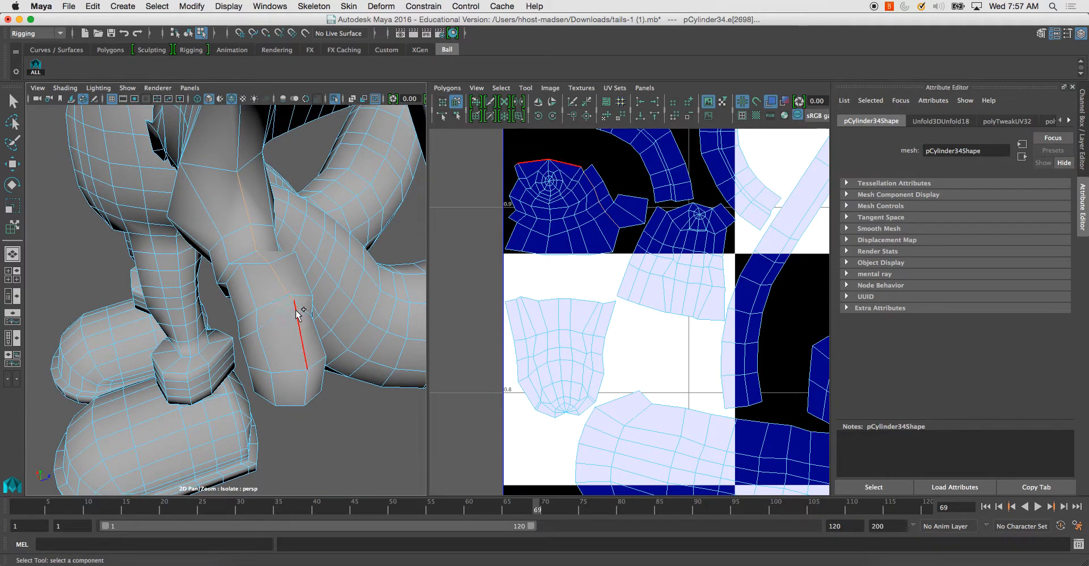
mouse_move(291, 321)
alt+mouse_down()
mouse_move(284, 294)
mouse_move(328, 335)
alt+mouse_up()
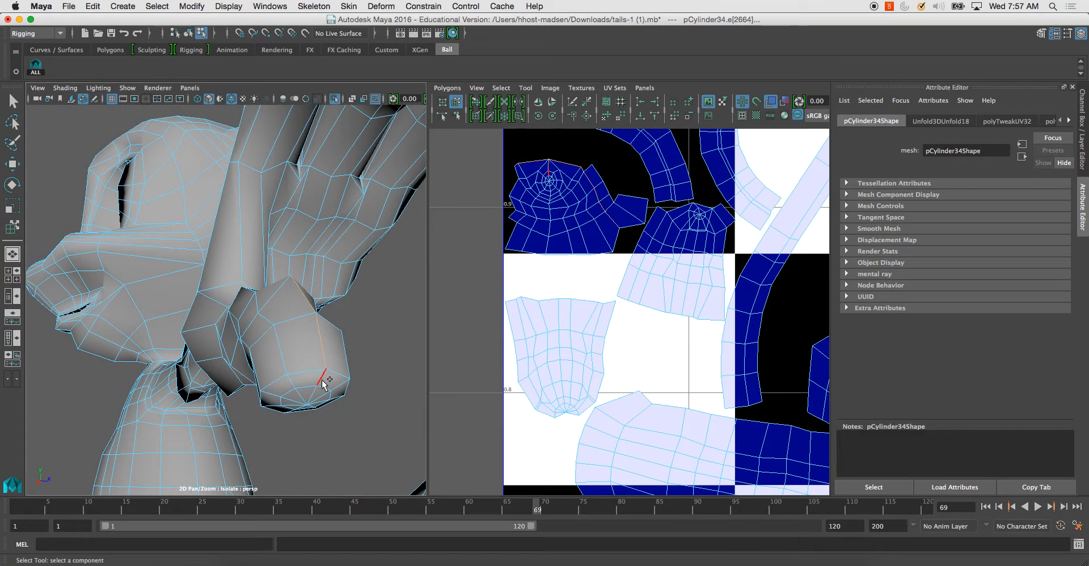
alt+drag(322, 381, 315, 358)
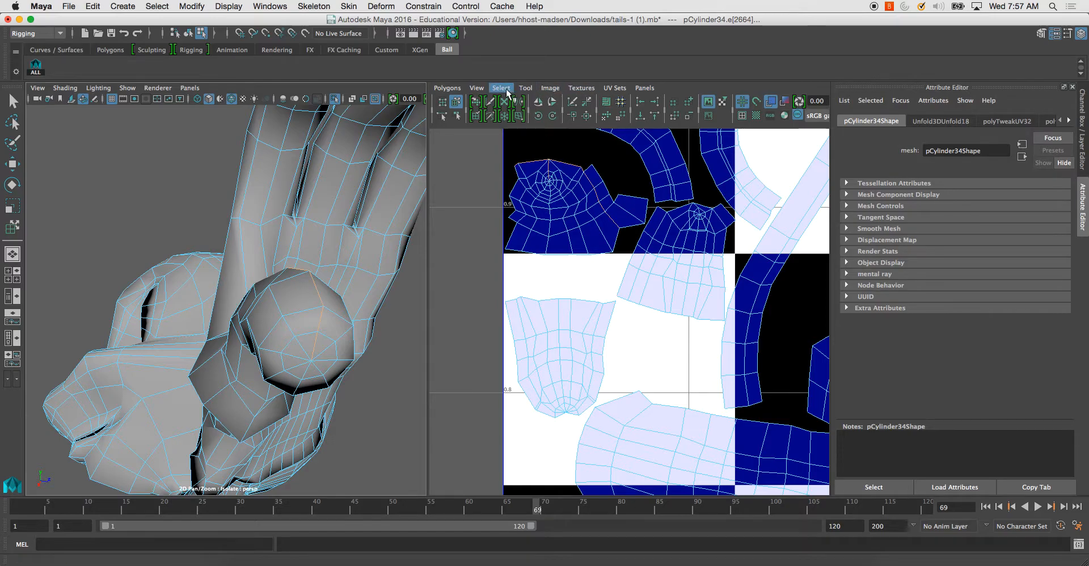
click(447, 88)
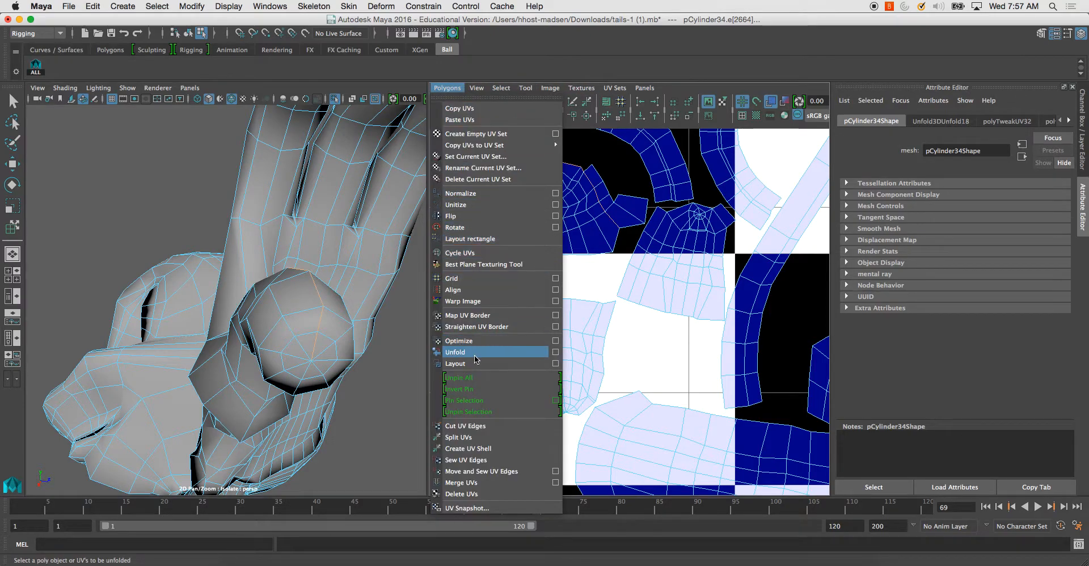
click(465, 426)
Select the lengthwise seam edges along the thumb's opposite side and move and sew them.
alt+drag(287, 360, 317, 340)
alt+middle_drag(518, 286, 576, 290)
alt+drag(281, 341, 309, 310)
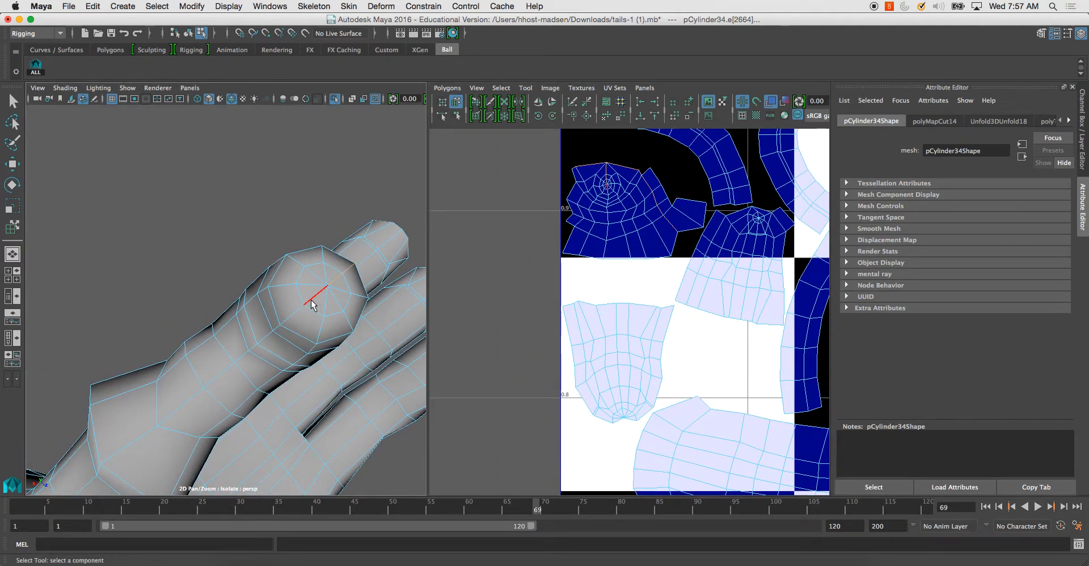
alt+drag(296, 305, 178, 385)
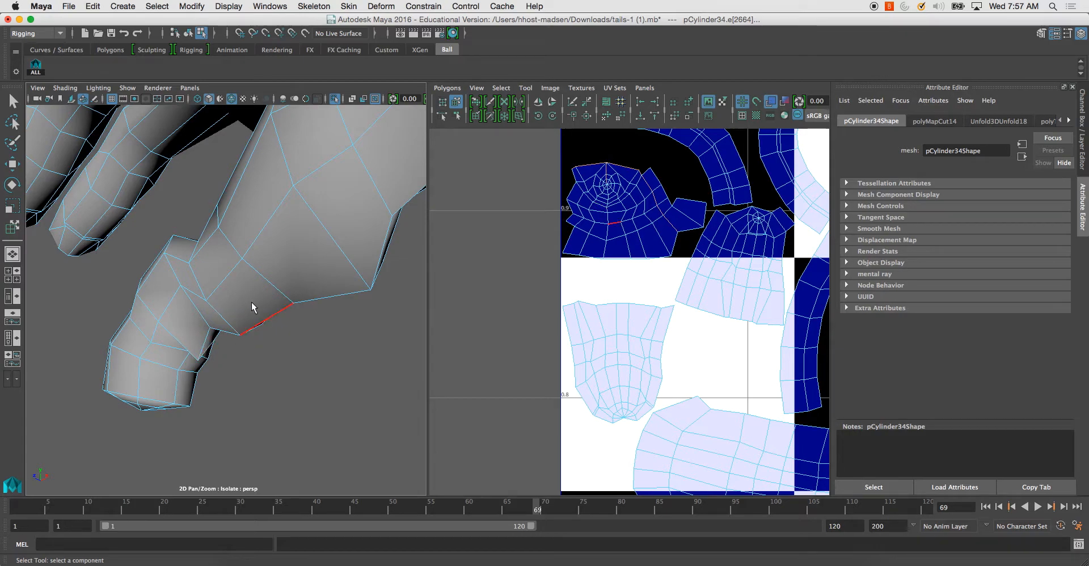
click(272, 219)
alt+drag(272, 219, 502, 272)
alt+drag(200, 228, 177, 260)
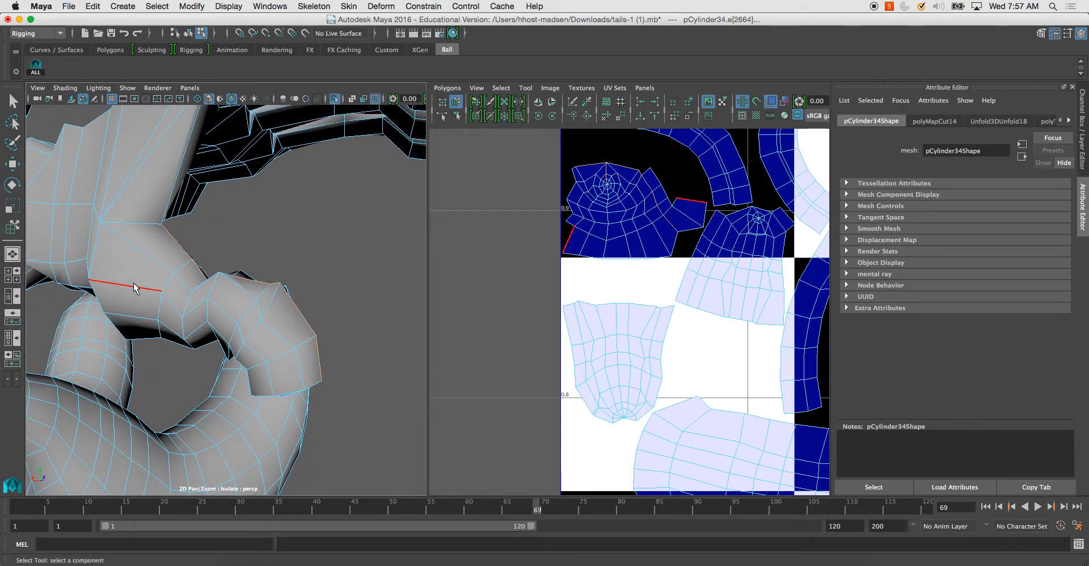
click(106, 252)
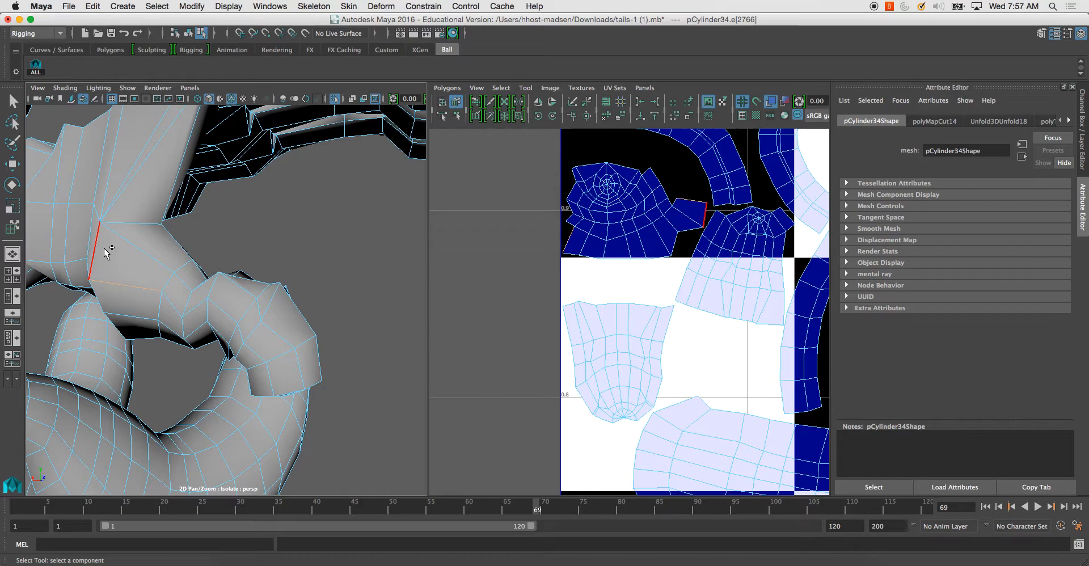
click(170, 286)
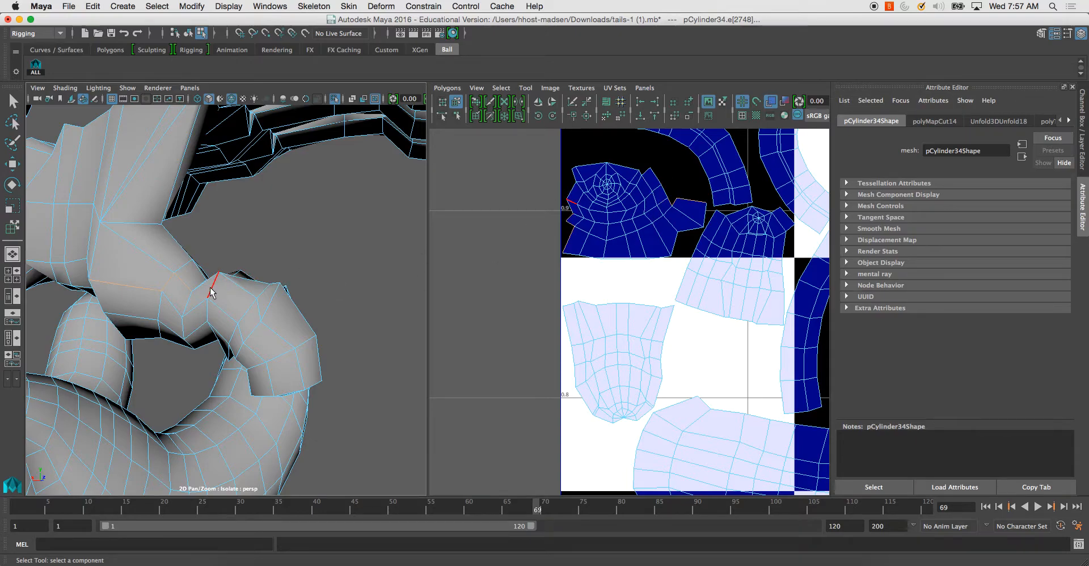
alt+drag(210, 292, 235, 303)
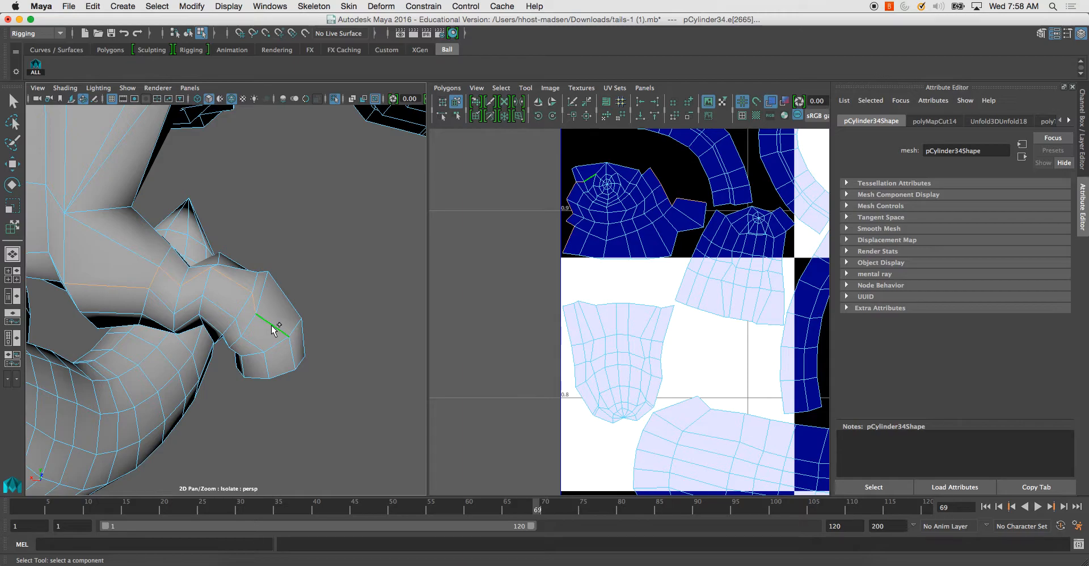
click(448, 88)
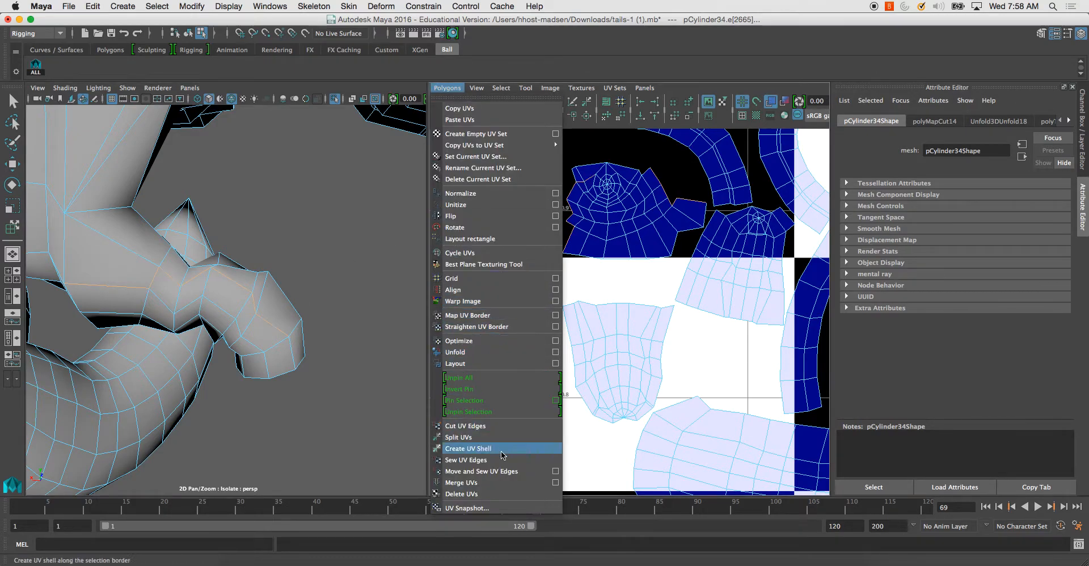
click(505, 471)
alt+middle_drag(585, 209, 611, 253)
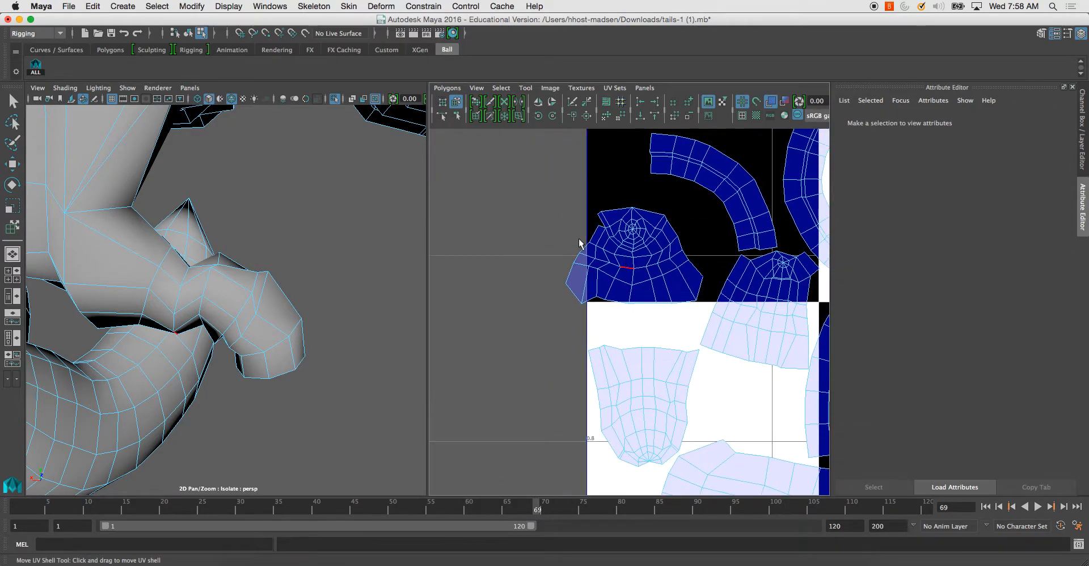
Select the remaining open seam edge near the thumb's tip and move and sew it.
scroll(609, 254, up, 2)
alt+drag(240, 309, 247, 320)
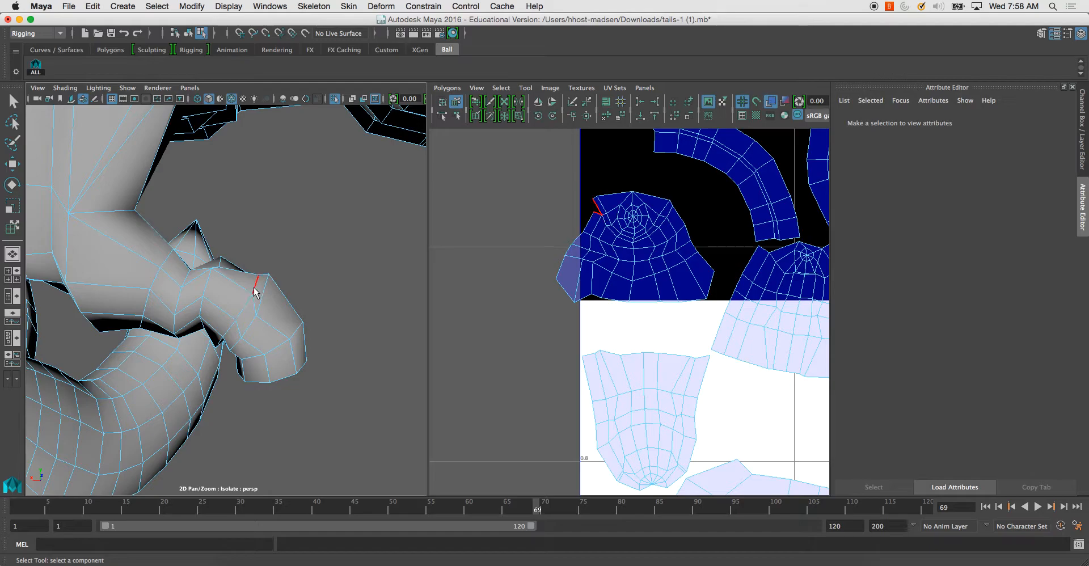
click(254, 291)
click(447, 88)
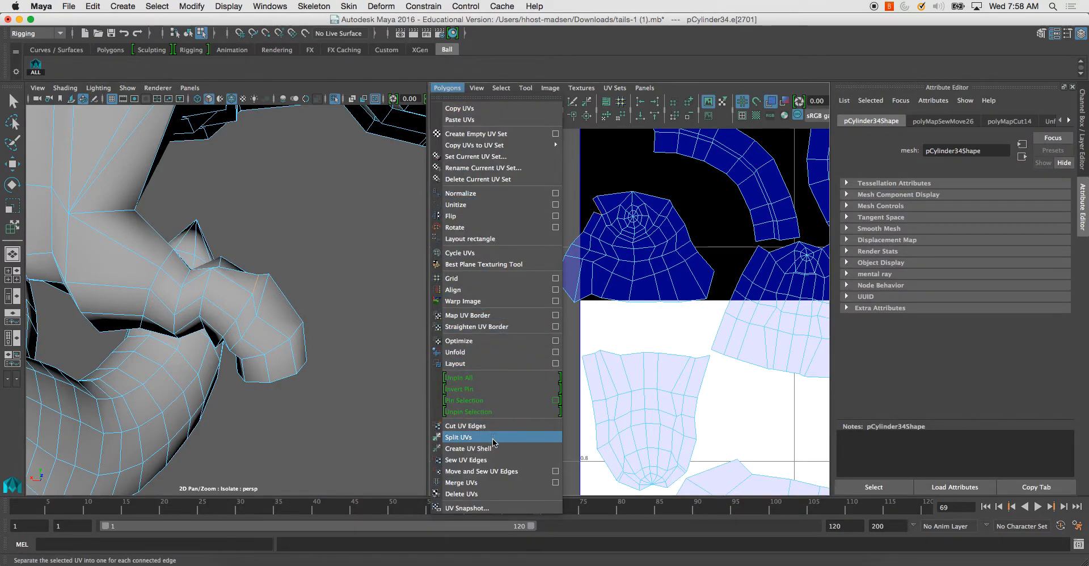
click(498, 470)
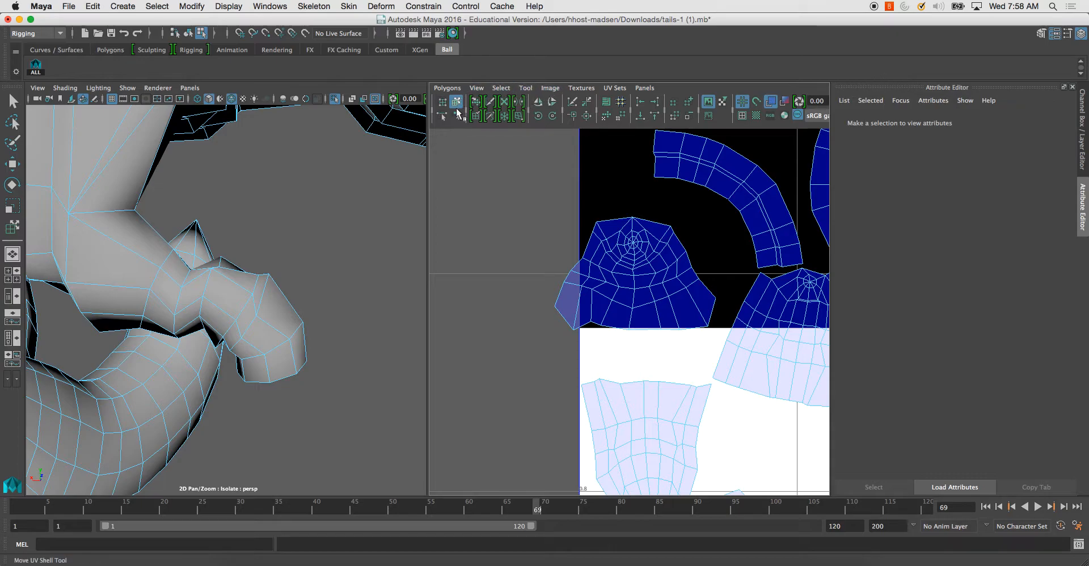
Select the sewn thumb shell and spread it out with a Smooth UV Tool unfold pass.
click(658, 267)
click(536, 91)
click(555, 153)
drag(526, 356, 873, 335)
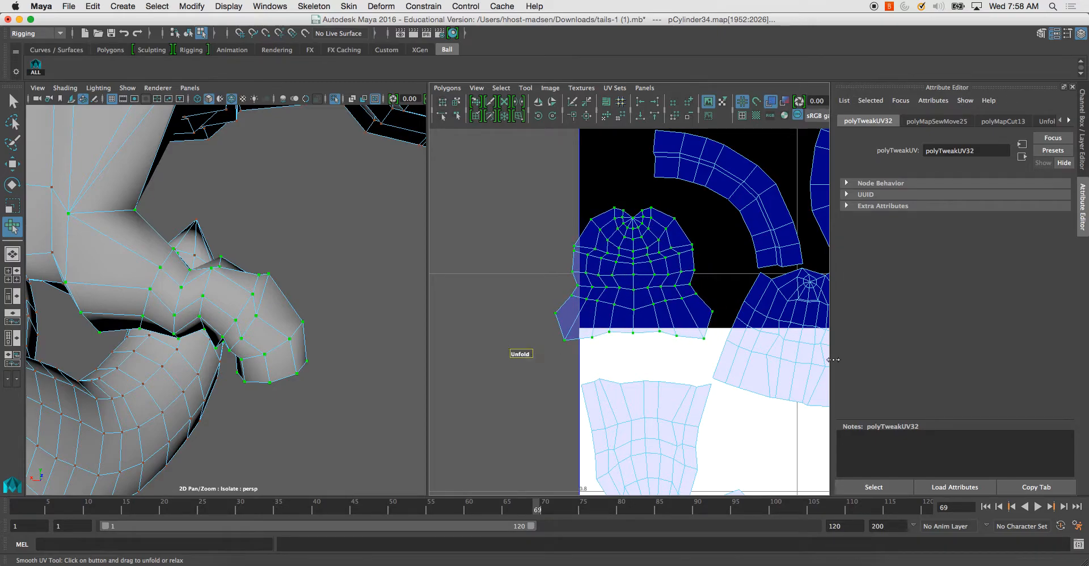
alt+right_drag(707, 355, 598, 218)
alt+middle_drag(674, 306, 520, 226)
alt+right_drag(520, 226, 479, 164)
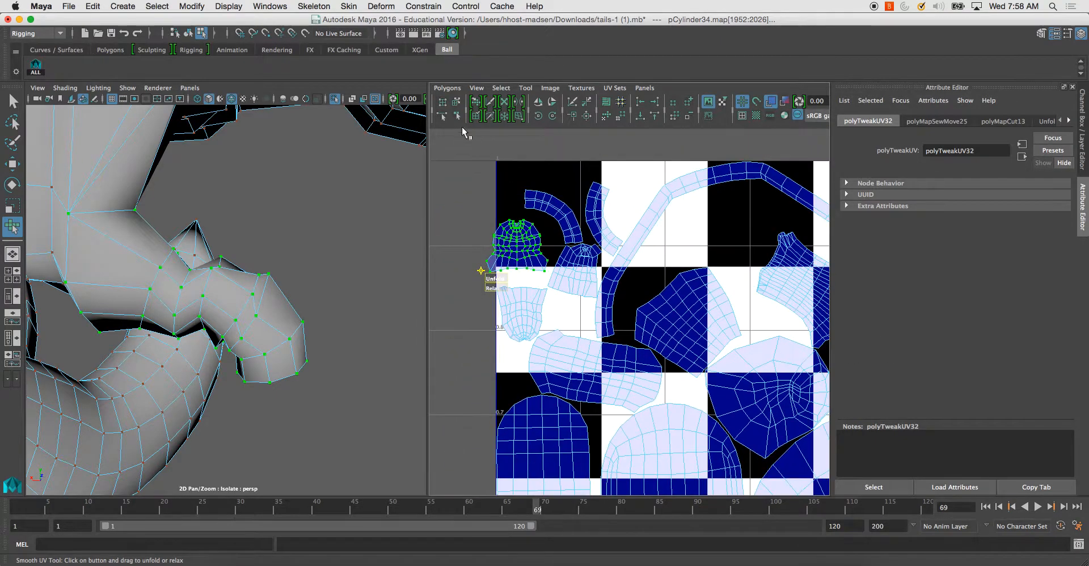
Run Unfold on the thumb's UV shell.
click(455, 89)
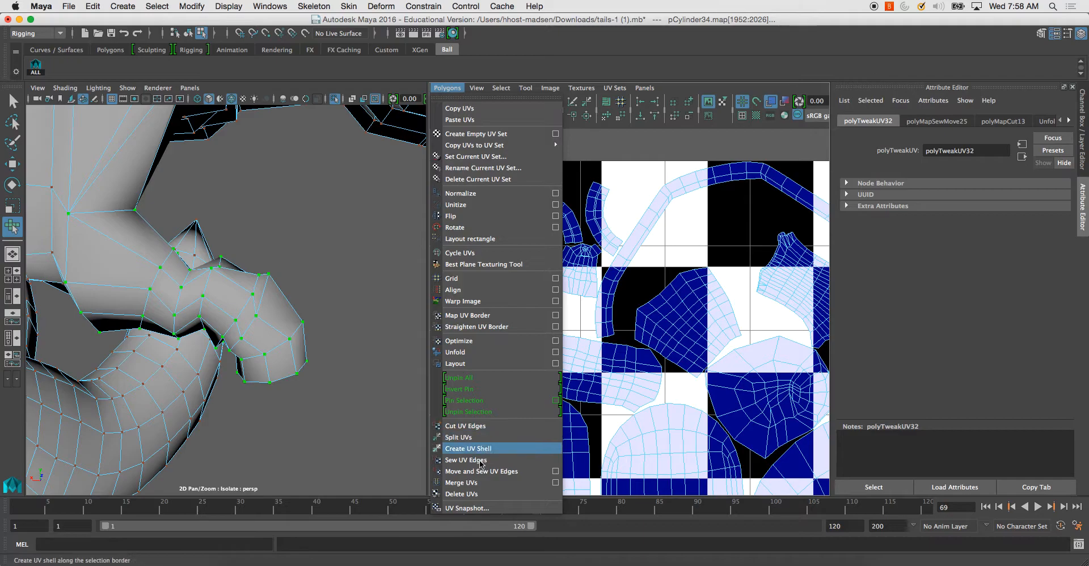
click(466, 359)
alt+right_drag(636, 319, 569, 267)
alt+middle_drag(538, 252, 576, 263)
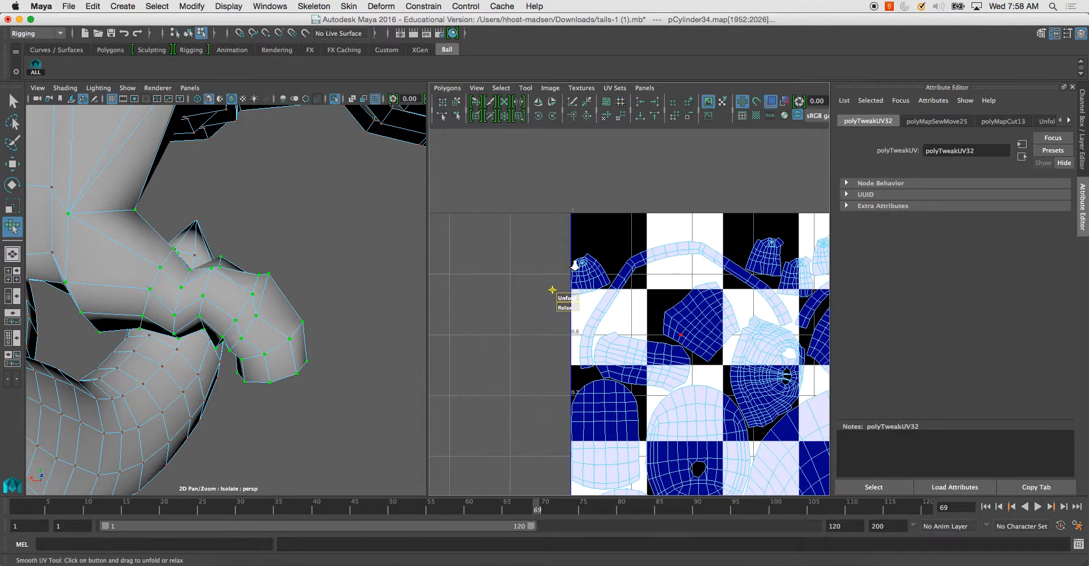
alt+right_drag(576, 263, 626, 278)
Pick the next finger's fan-shaped UV shell and locate that finger on the glove model.
click(456, 100)
click(561, 250)
alt+right_drag(526, 196, 644, 320)
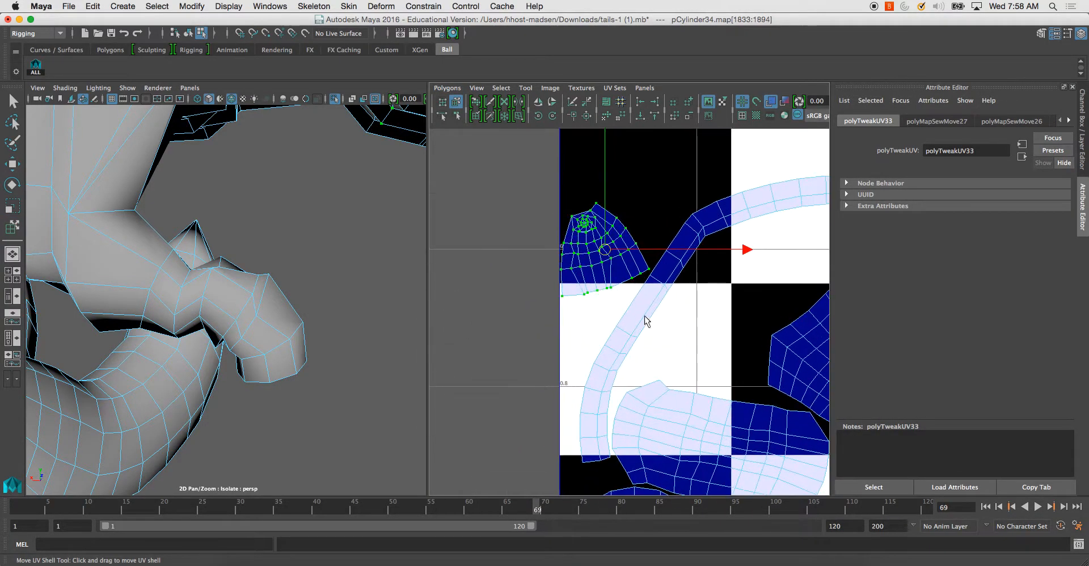
key(f)
alt+drag(283, 289, 204, 266)
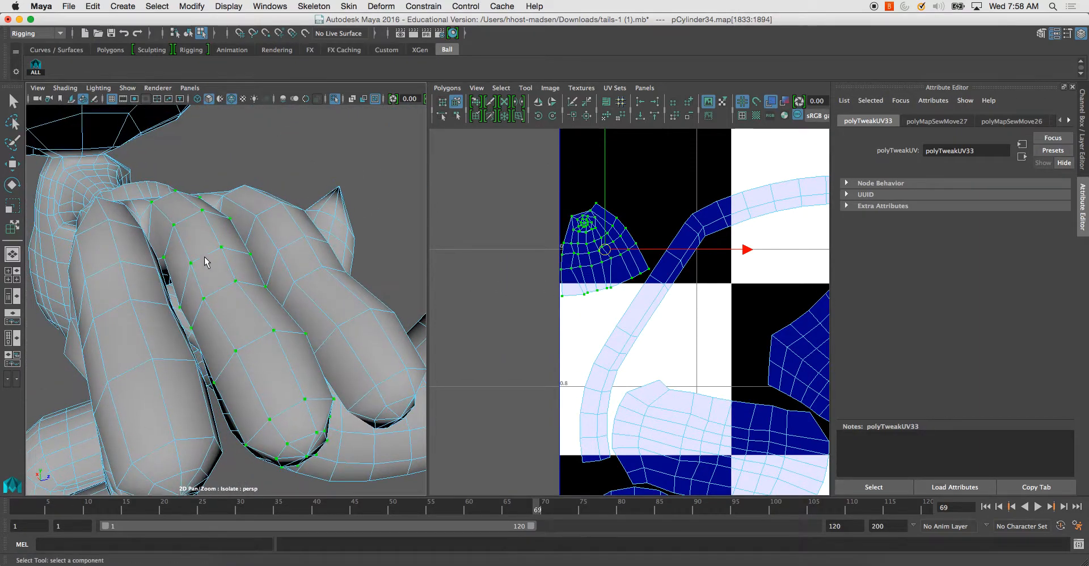
alt+drag(209, 229, 208, 286)
Select the lengthwise edges down the middle finger from its tip to its base and cut the UV edges.
right_click(166, 221)
alt+drag(182, 245, 271, 237)
click(231, 282)
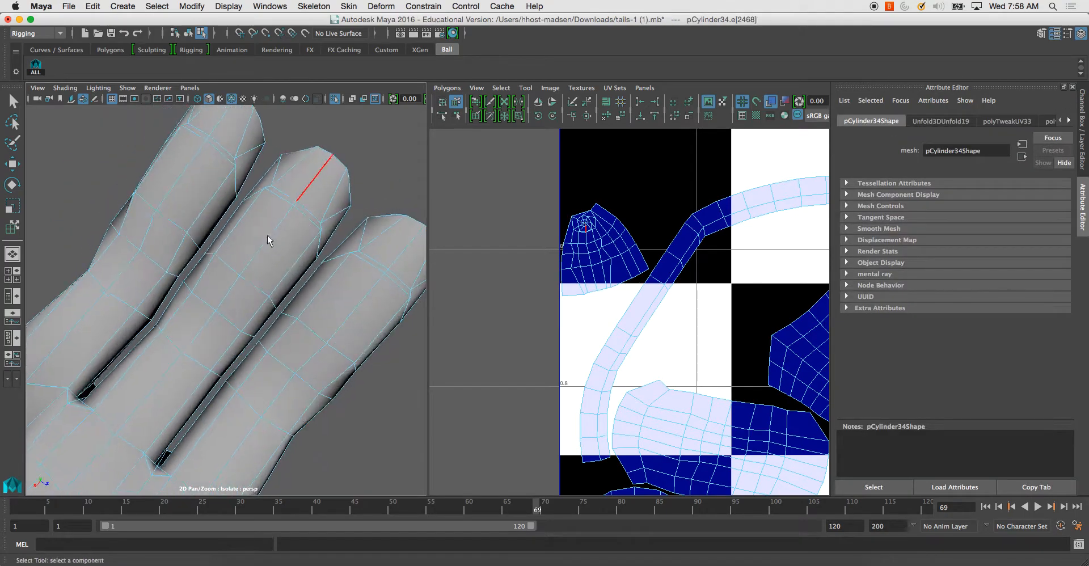
click(203, 317)
alt+drag(203, 318, 220, 342)
alt+right_drag(591, 283, 674, 303)
alt+middle_drag(573, 278, 675, 325)
alt+right_drag(675, 326, 679, 300)
alt+middle_drag(679, 300, 675, 326)
alt+right_drag(675, 325, 675, 207)
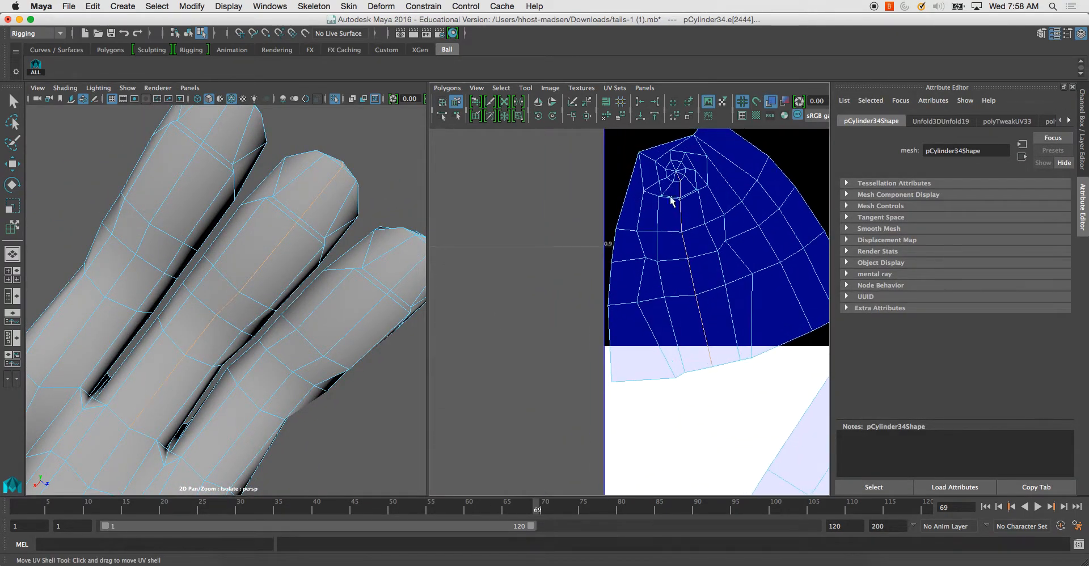
click(447, 88)
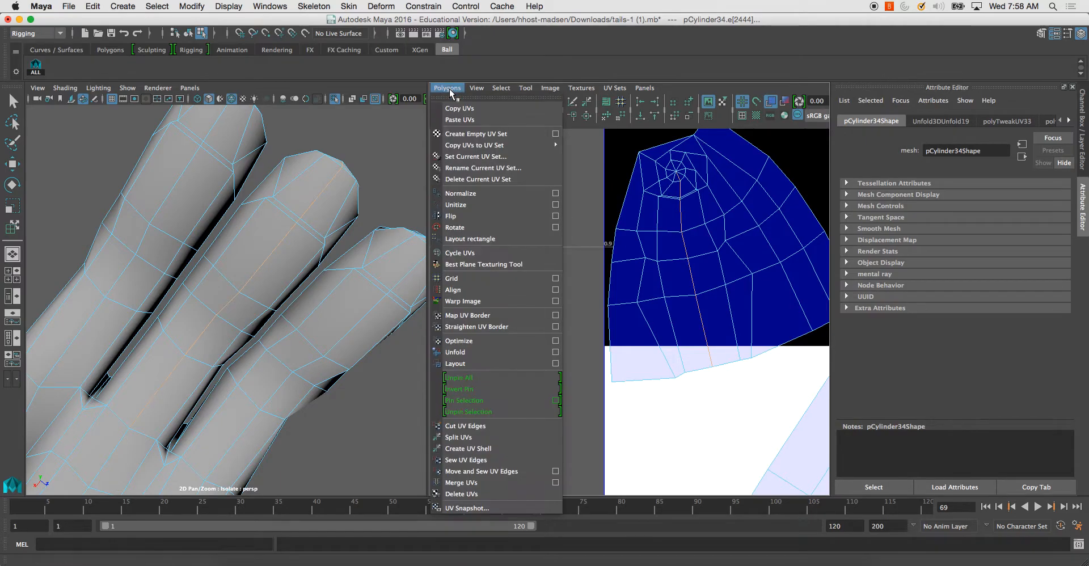
click(464, 426)
Select the lengthwise seam edges on the middle finger's opposite side and move and sew them.
alt+drag(262, 229, 236, 317)
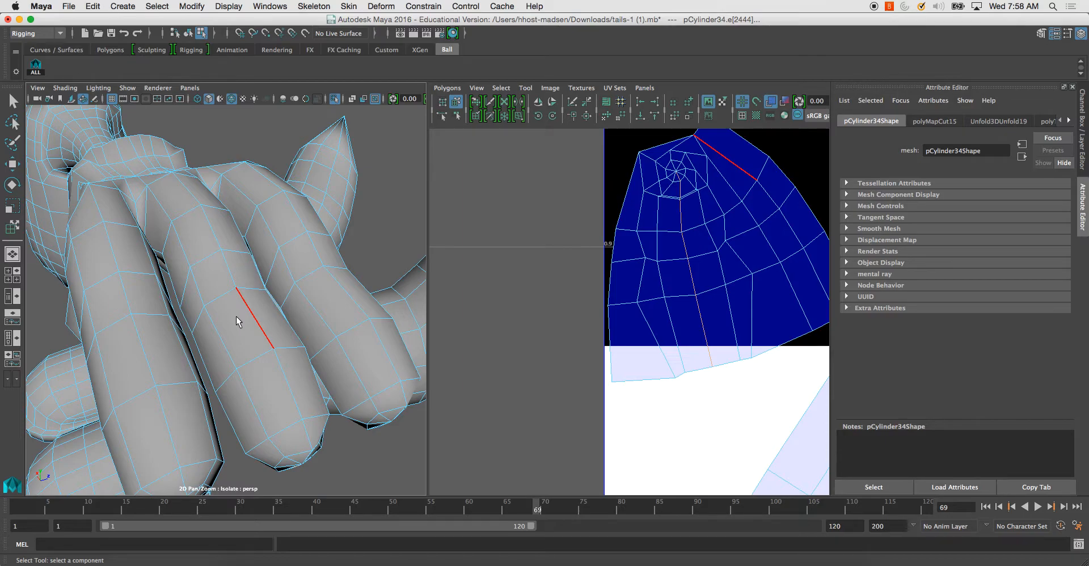
click(244, 363)
alt+drag(244, 363, 257, 360)
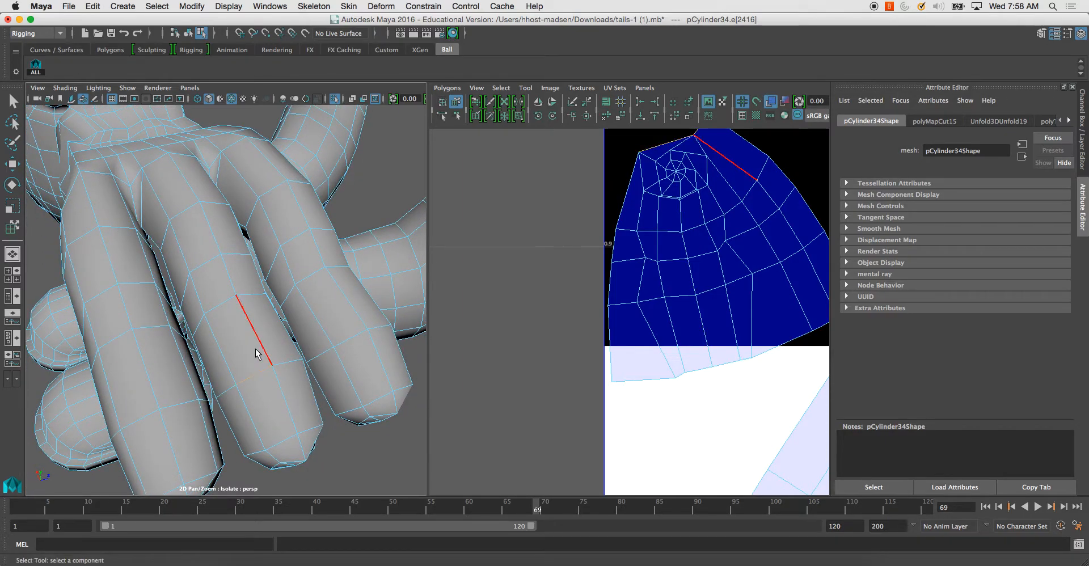
shift+click(230, 356)
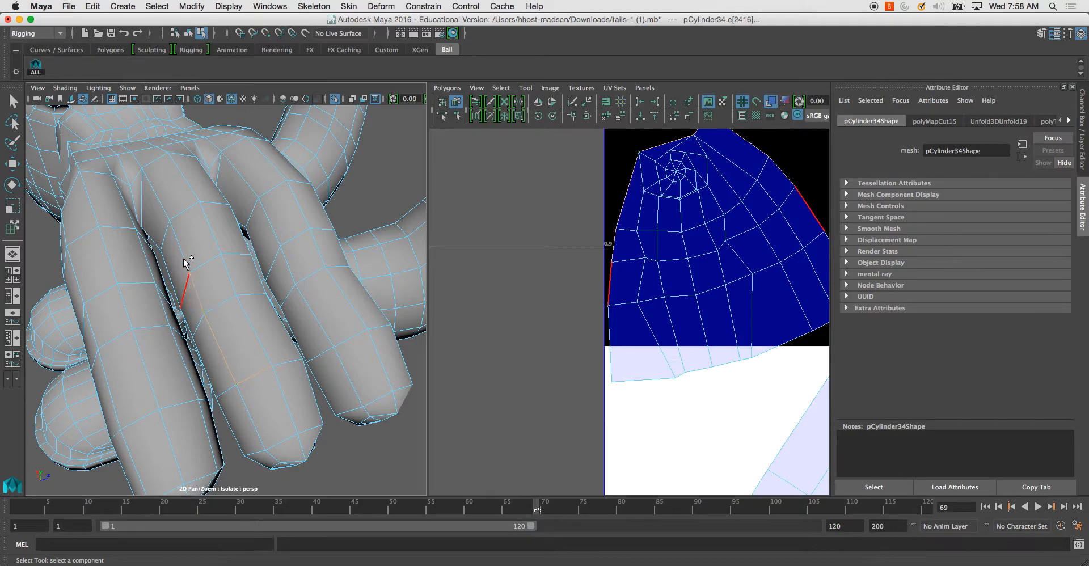
alt+drag(163, 213, 226, 229)
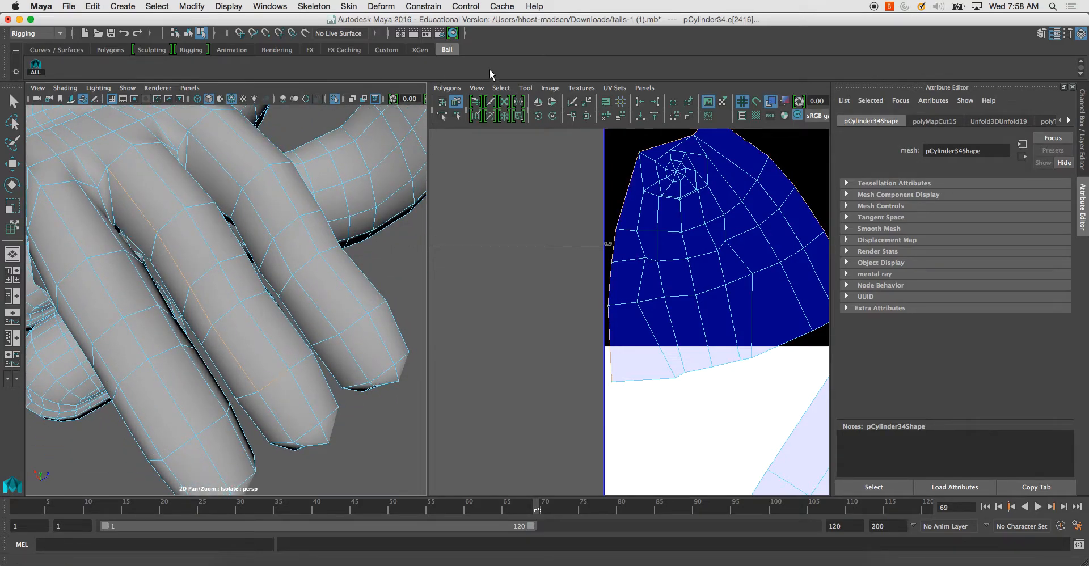
click(446, 88)
click(493, 473)
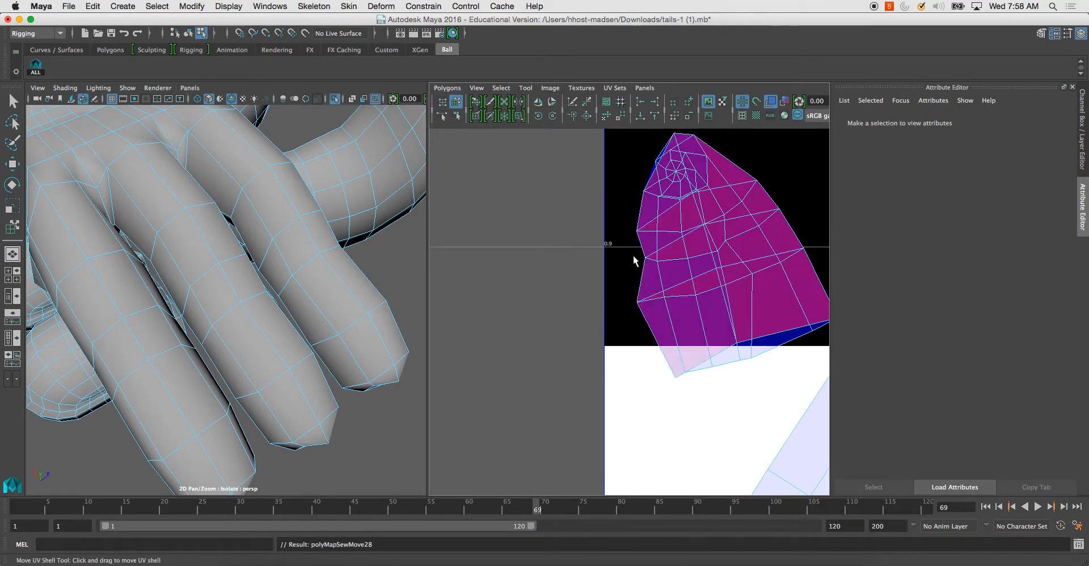
scroll(635, 265, down, 1)
Select the overlapping middle finger shell and spread it out with repeated Smooth UV Tool unfold passes.
click(719, 265)
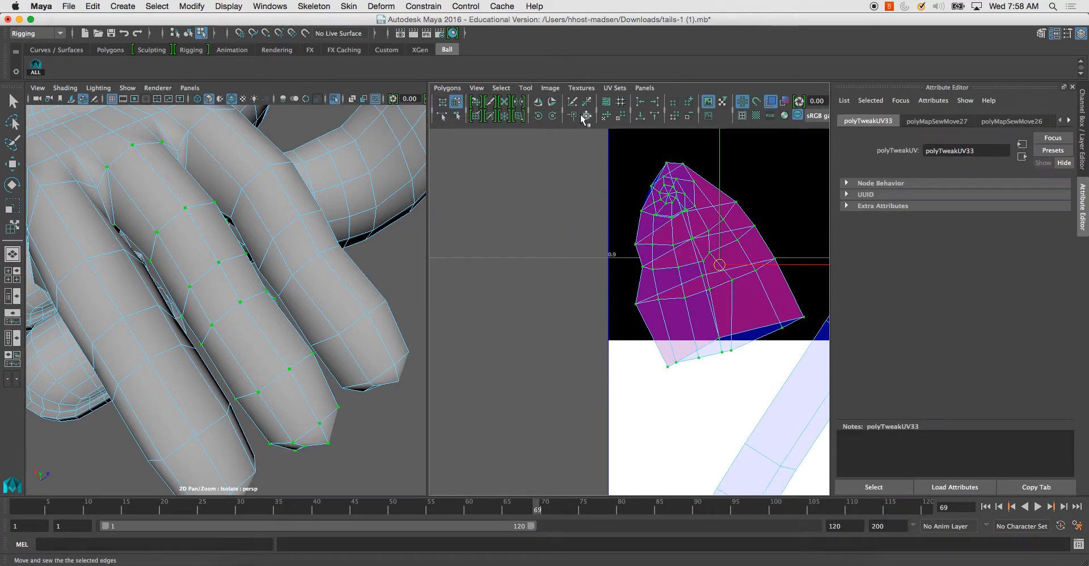
click(526, 88)
click(571, 142)
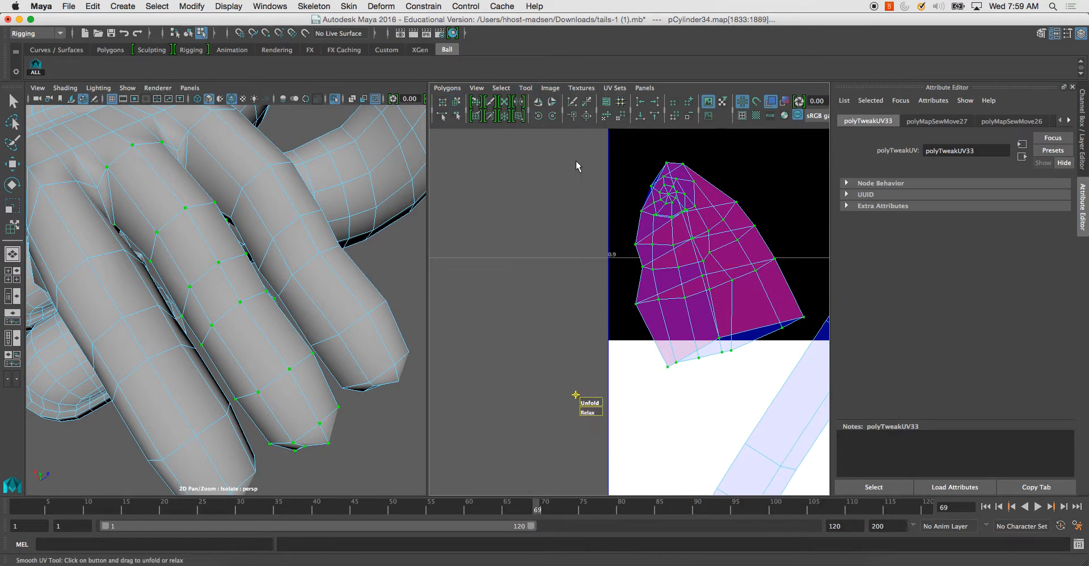
drag(599, 398, 999, 394)
key(f)
drag(603, 361, 1048, 358)
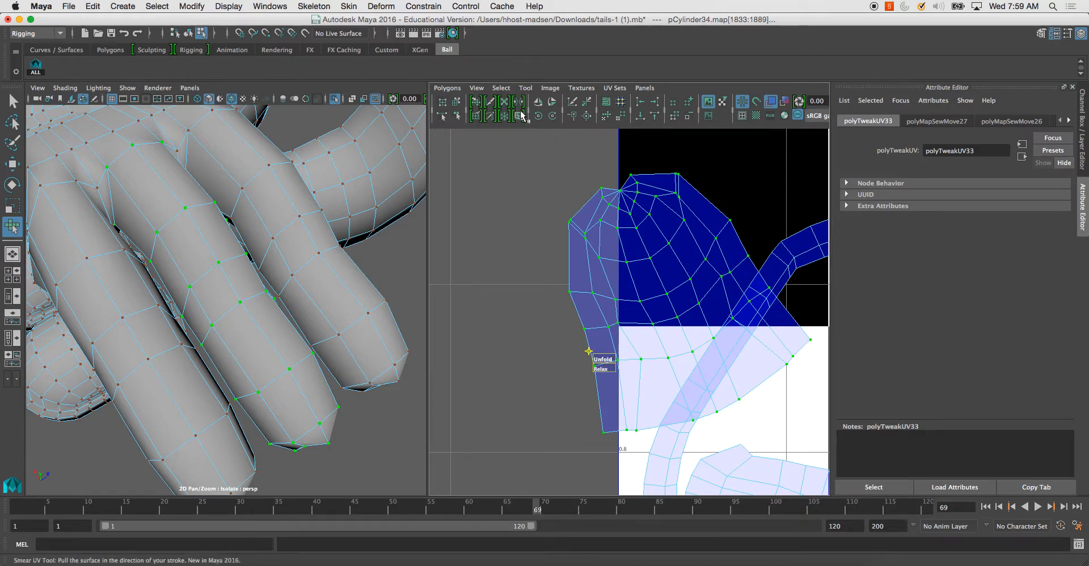
Run Unfold on the middle finger's UV shell.
click(447, 88)
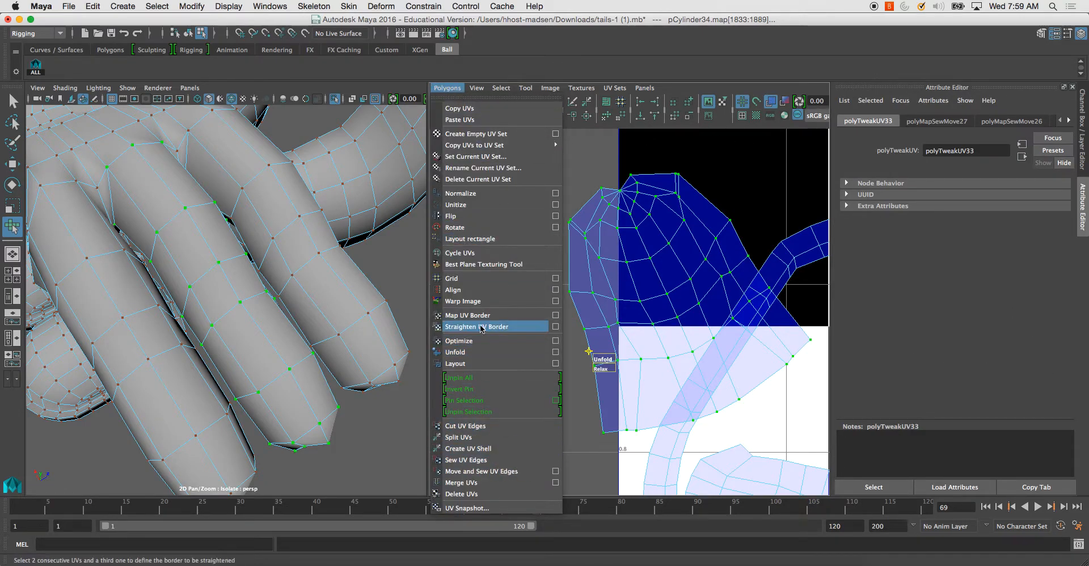
click(471, 355)
scroll(701, 346, down, 5)
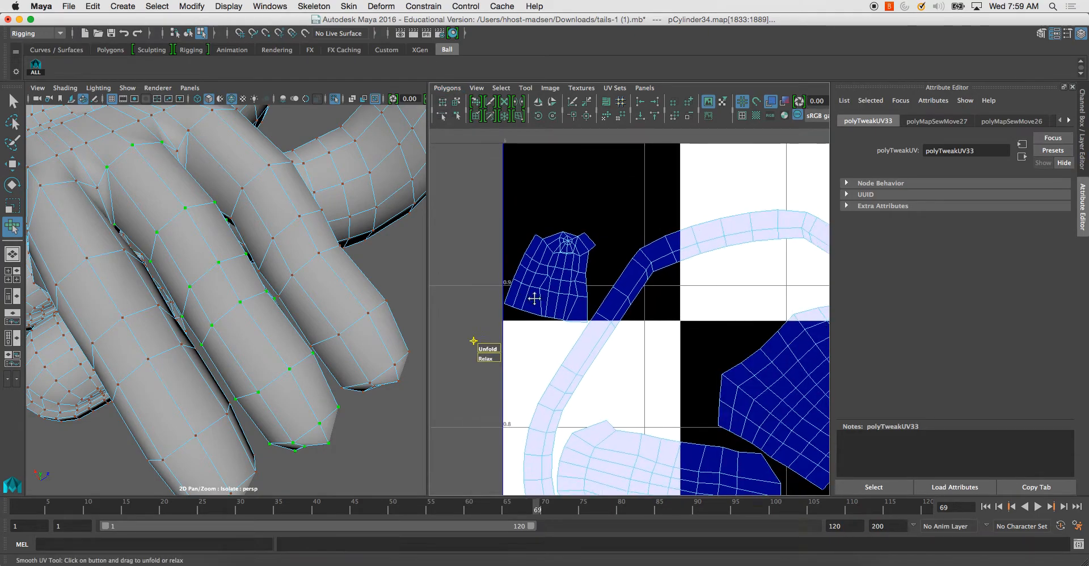
Pick through the finger shells with the Move UV Shell Tool and select the outer finger's shell.
click(456, 101)
click(592, 306)
alt+middle_drag(595, 298, 503, 302)
click(699, 284)
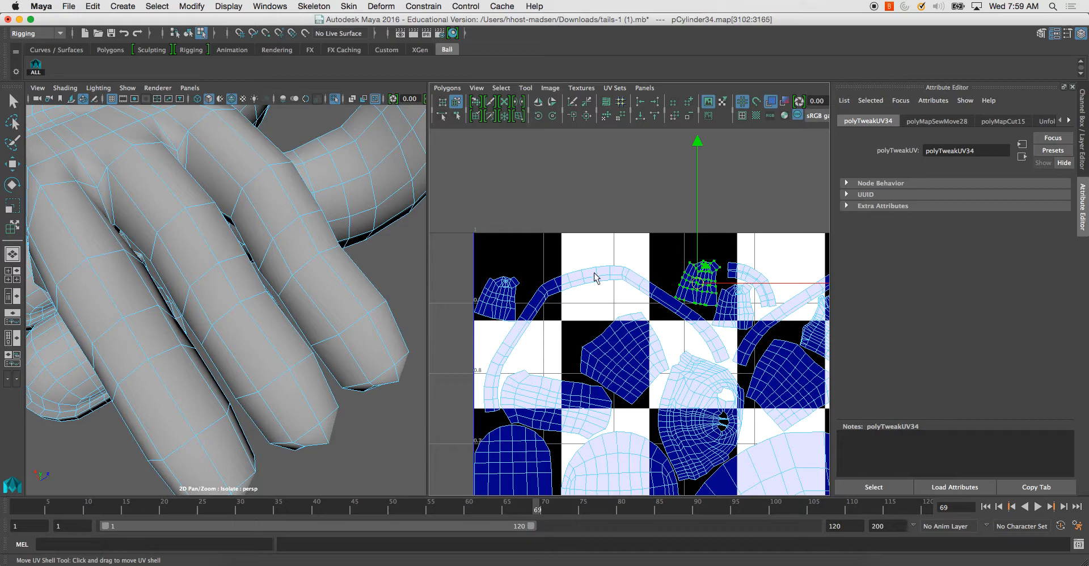
alt+middle_drag(572, 295, 490, 290)
drag(652, 309, 688, 333)
alt+middle_drag(688, 334, 584, 321)
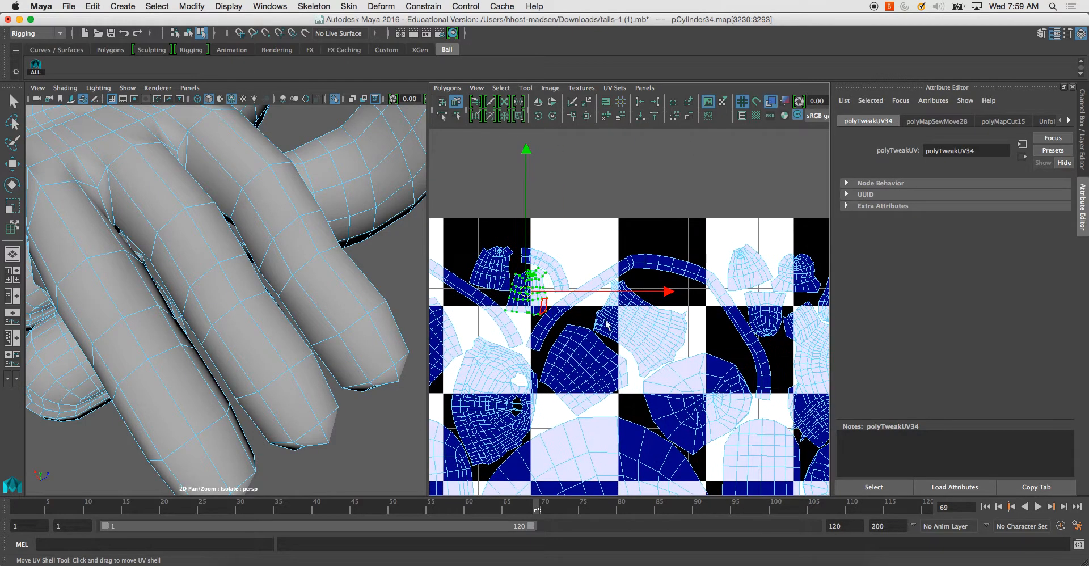
click(732, 271)
scroll(678, 347, up, 3)
alt+middle_drag(678, 348, 622, 359)
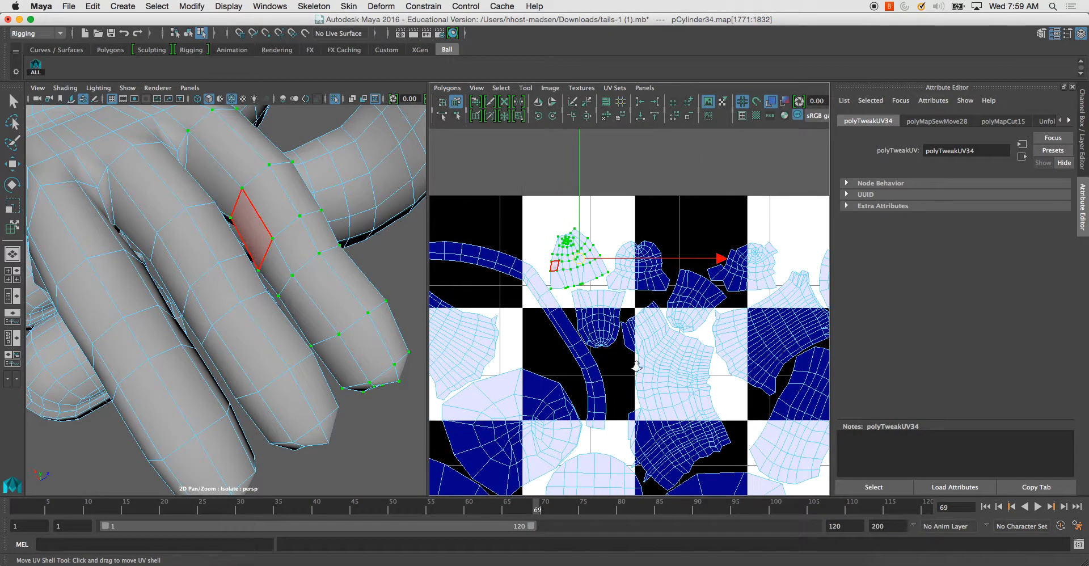
alt+middle_drag(598, 247, 588, 267)
Select the lengthwise edges along the outer finger's underside from its tip and cut the UV edges.
alt+drag(170, 250, 318, 261)
right_drag(365, 226, 372, 274)
click(375, 278)
alt+drag(356, 293, 357, 366)
click(358, 370)
alt+drag(311, 231, 324, 313)
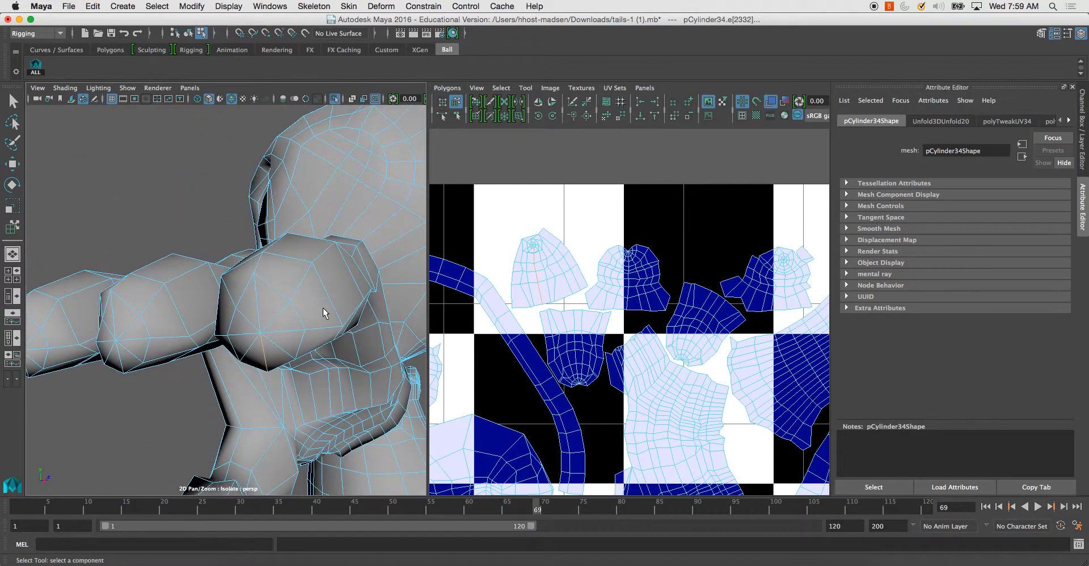
click(448, 88)
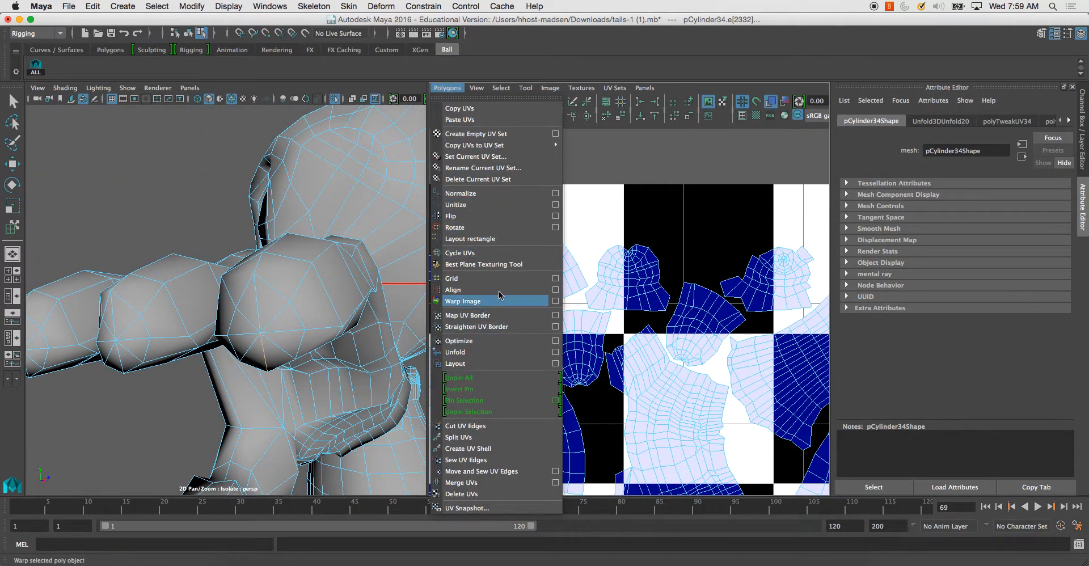
click(465, 426)
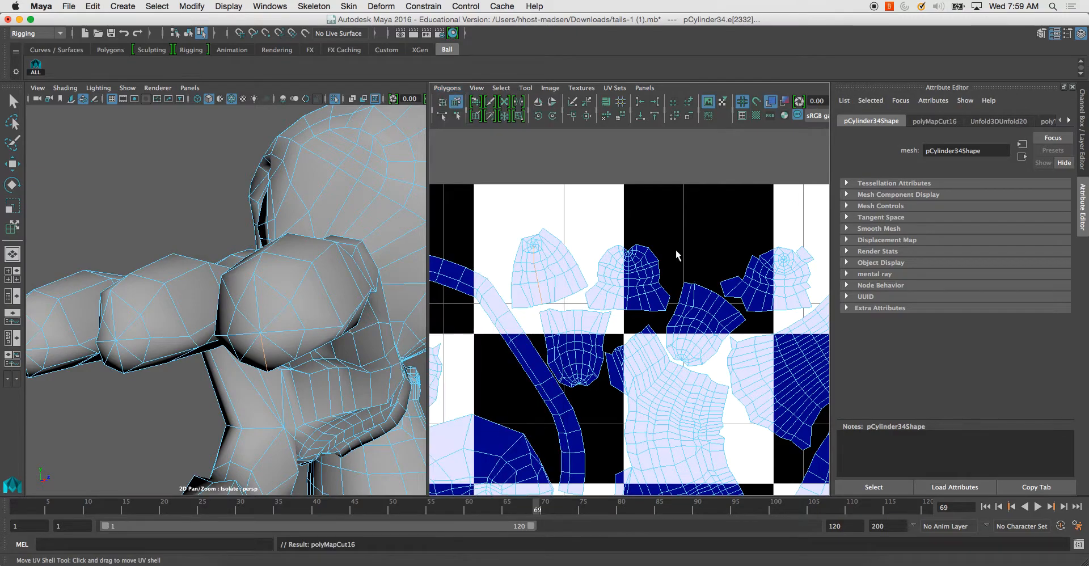
Turn off the checker image behind the UV shells.
scroll(679, 278, up, 5)
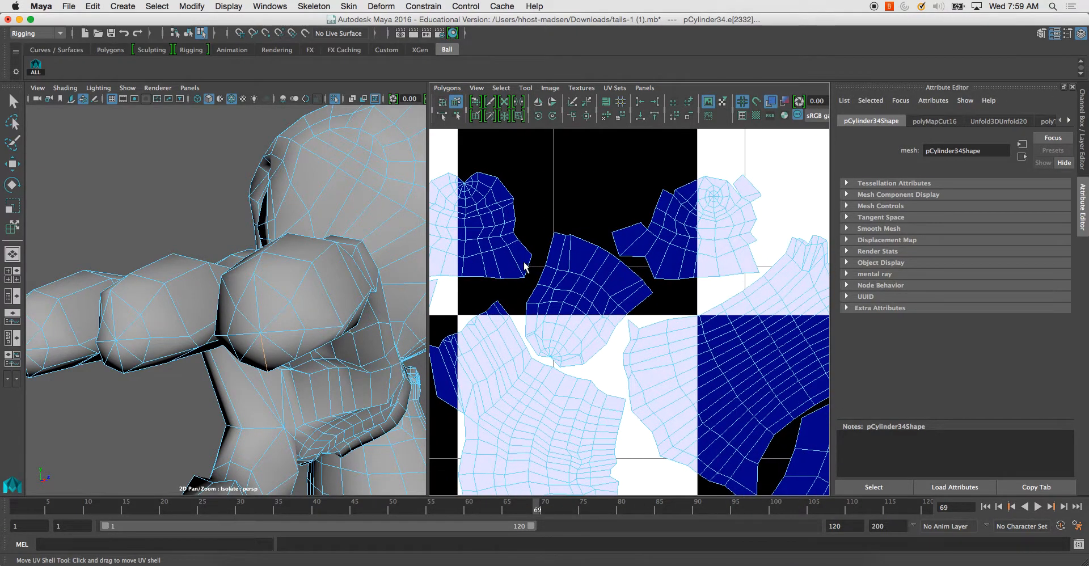
scroll(610, 286, up, 5)
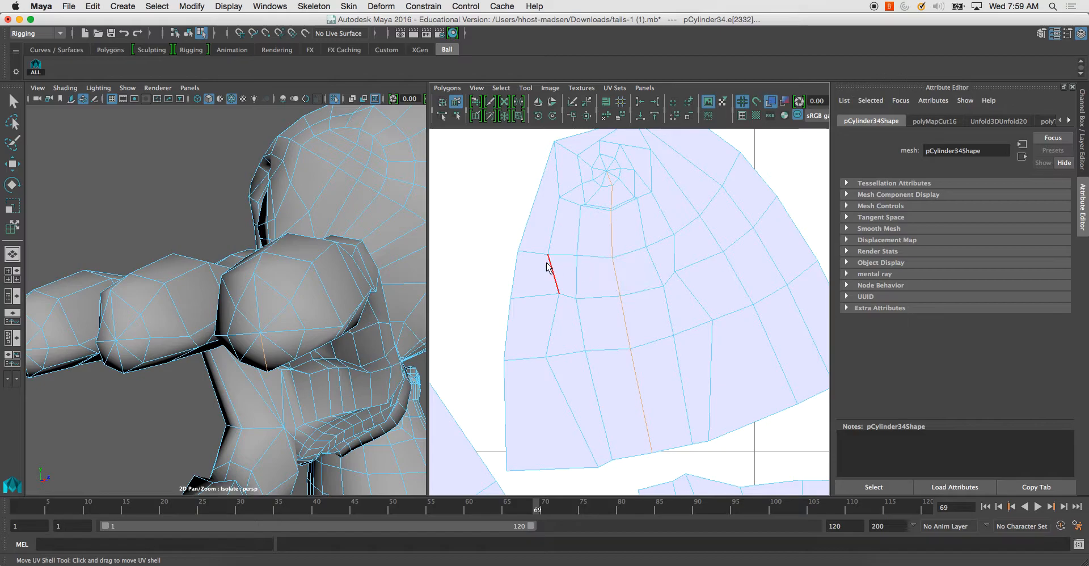
scroll(588, 292, down, 3)
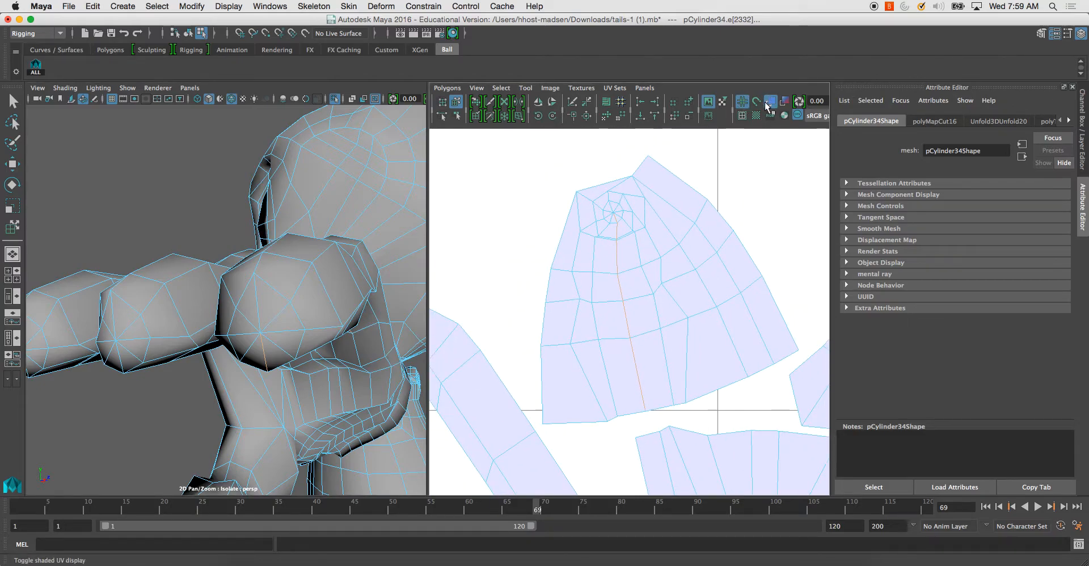
click(709, 103)
Select the lengthwise seam edges on the outer finger's upper side and move and sew them.
alt+drag(291, 276, 323, 391)
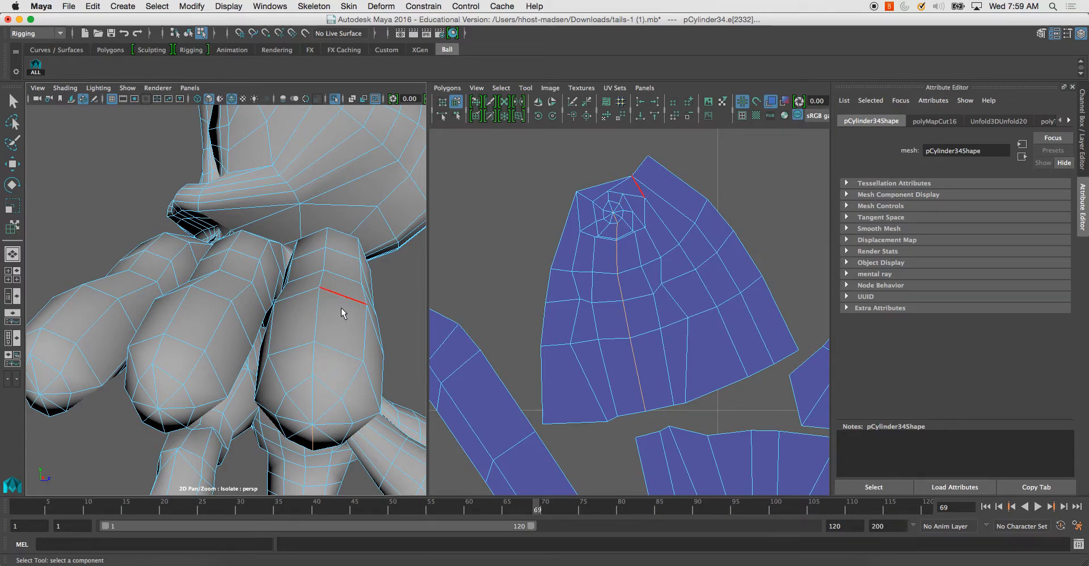
double_click(288, 299)
alt+drag(288, 298, 316, 311)
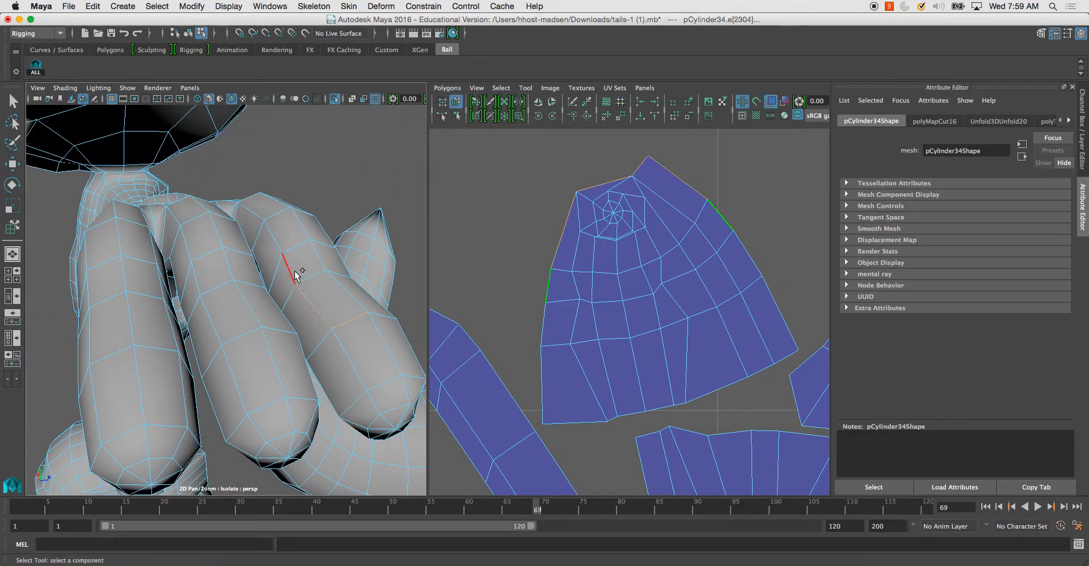
alt+drag(251, 210, 266, 220)
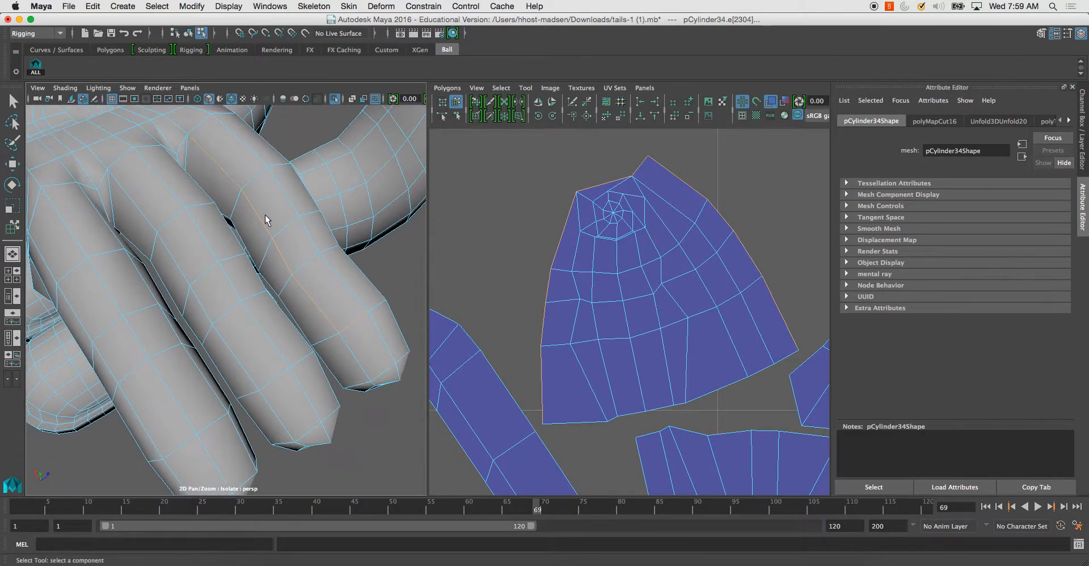
click(447, 88)
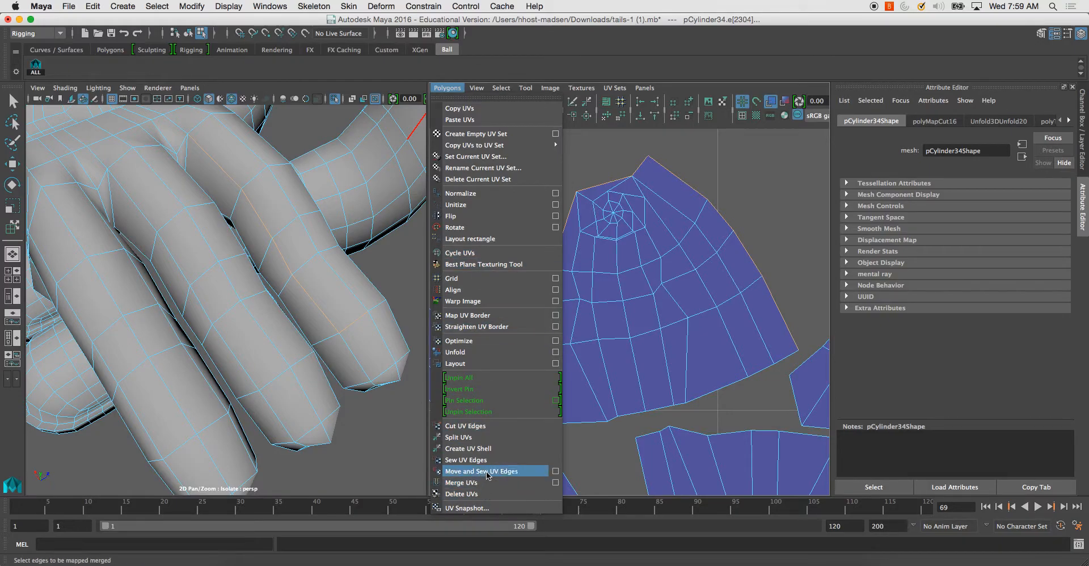
click(487, 499)
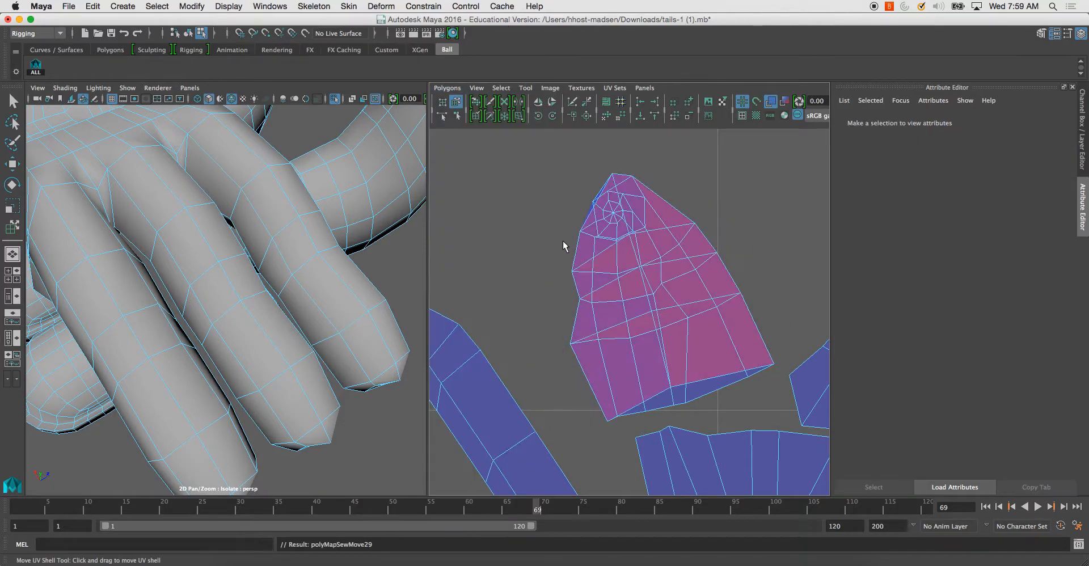
Select the overlapping outer finger shell and spread it out with Smooth UV Tool unfold passes.
click(607, 214)
click(533, 88)
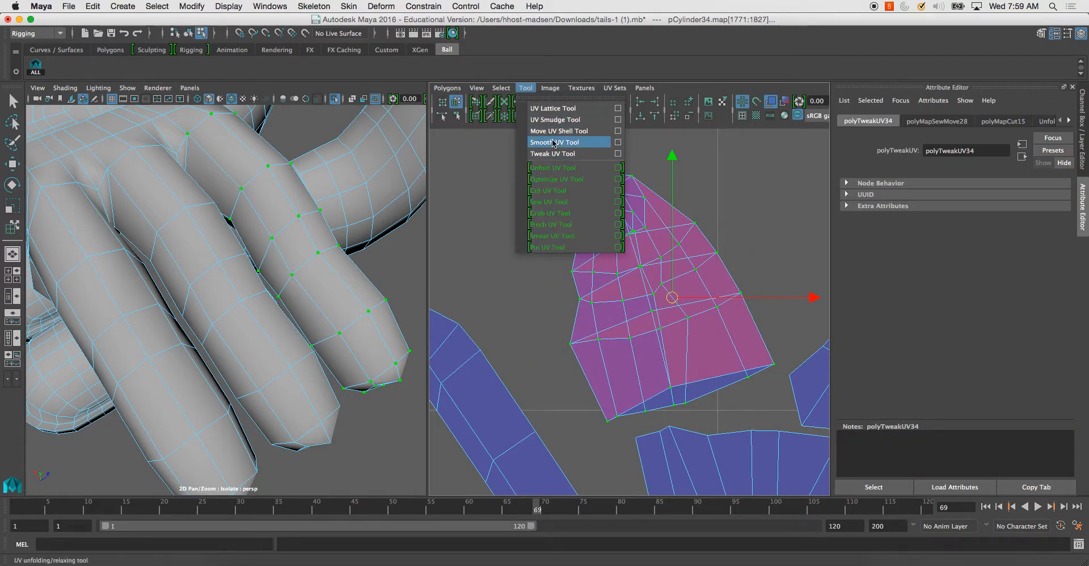
click(561, 131)
drag(523, 464, 713, 377)
scroll(611, 352, down, 5)
drag(583, 372, 893, 378)
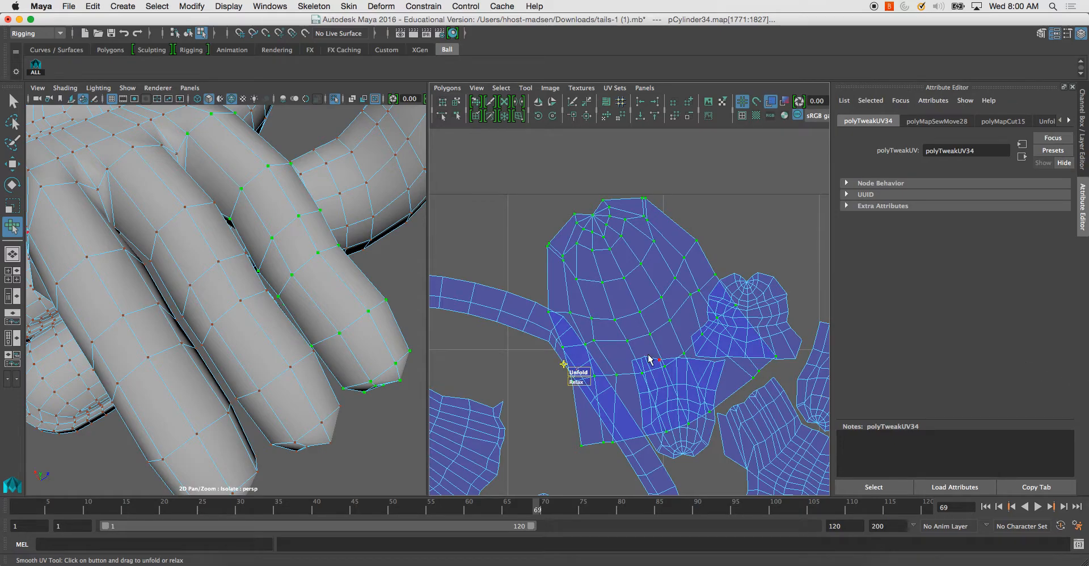
Run Unfold on the outer finger's UV shell.
click(448, 88)
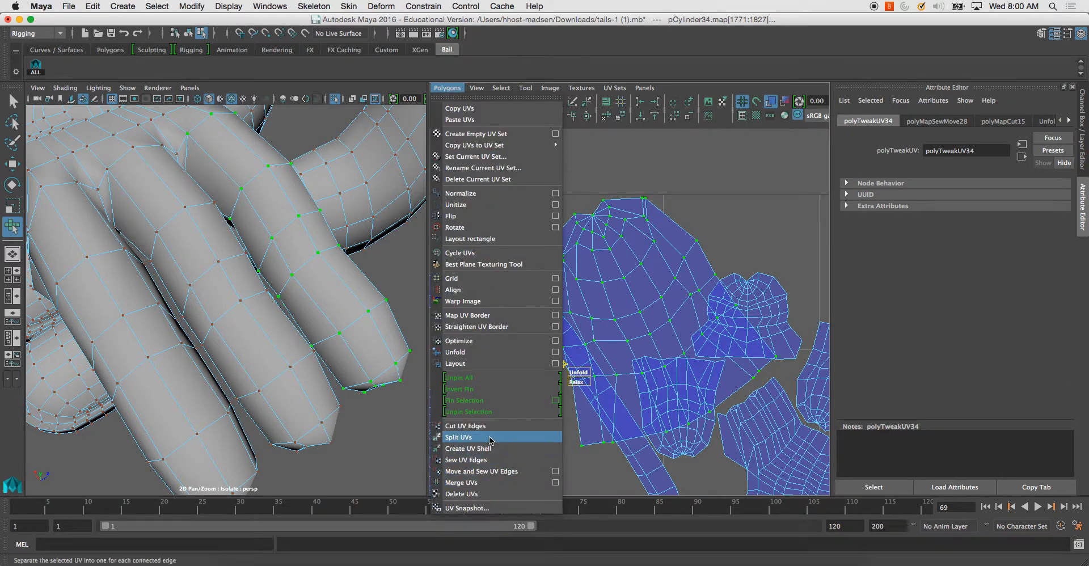
click(467, 355)
scroll(569, 316, down, 6)
alt+middle_drag(465, 270, 527, 274)
alt+right_drag(527, 274, 544, 312)
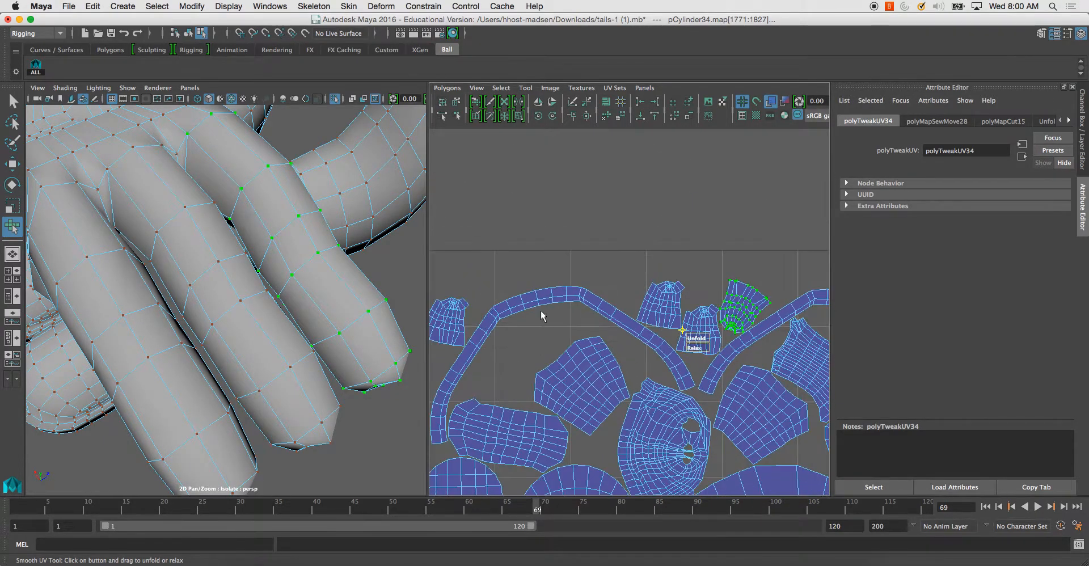
Examine the whole character model from several sides, ending with its front.
alt+right_drag(272, 295, 229, 228)
alt+drag(228, 229, 181, 310)
alt+middle_drag(210, 296, 328, 295)
alt+right_drag(329, 295, 188, 239)
alt+drag(188, 240, 318, 250)
alt+right_drag(318, 249, 300, 263)
alt+drag(301, 264, 171, 278)
alt+right_drag(170, 277, 209, 289)
alt+drag(209, 289, 229, 278)
alt+right_drag(230, 277, 213, 255)
alt+drag(213, 255, 261, 271)
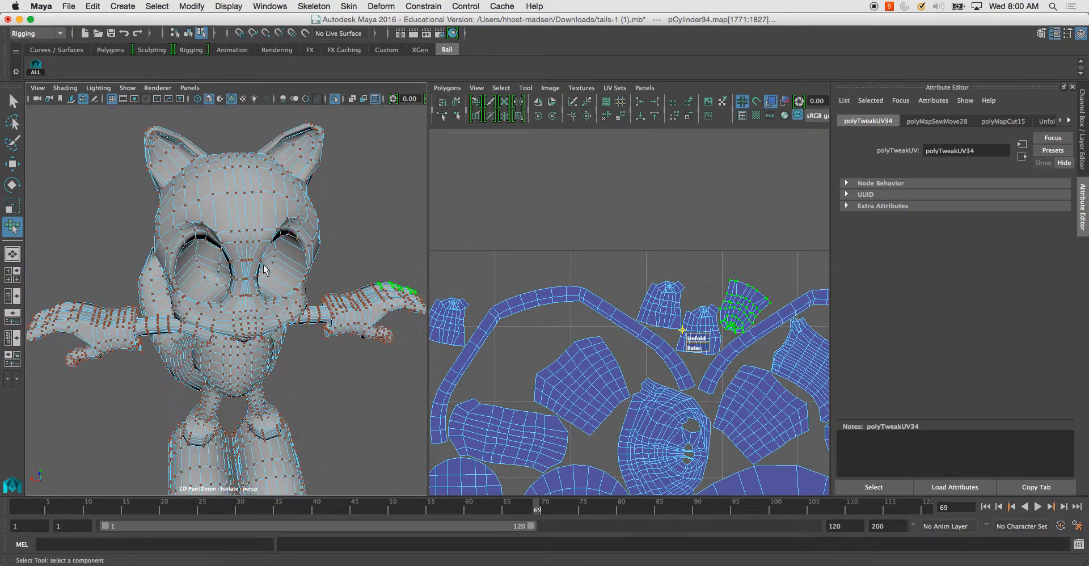
Examine the UV shells across the layout up close, including the shoe, body and head shells.
alt+middle_drag(613, 278, 609, 244)
alt+right_drag(609, 243, 529, 229)
alt+middle_drag(529, 229, 610, 197)
alt+middle_drag(610, 267, 545, 206)
alt+right_drag(545, 206, 631, 271)
alt+middle_drag(631, 271, 584, 190)
alt+right_drag(584, 190, 623, 273)
alt+middle_drag(622, 273, 583, 261)
alt+right_drag(583, 260, 595, 307)
alt+middle_drag(595, 306, 550, 281)
alt+right_drag(550, 281, 598, 306)
alt+middle_drag(598, 306, 551, 346)
alt+right_drag(614, 247, 602, 318)
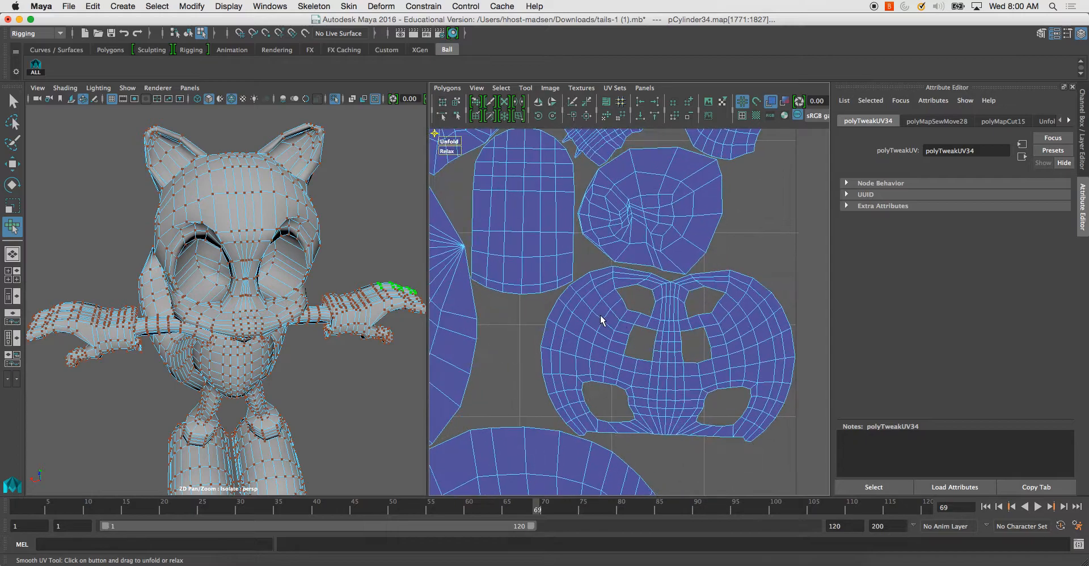
alt+middle_drag(574, 308, 688, 289)
alt+middle_drag(598, 378, 734, 252)
alt+middle_drag(588, 307, 736, 248)
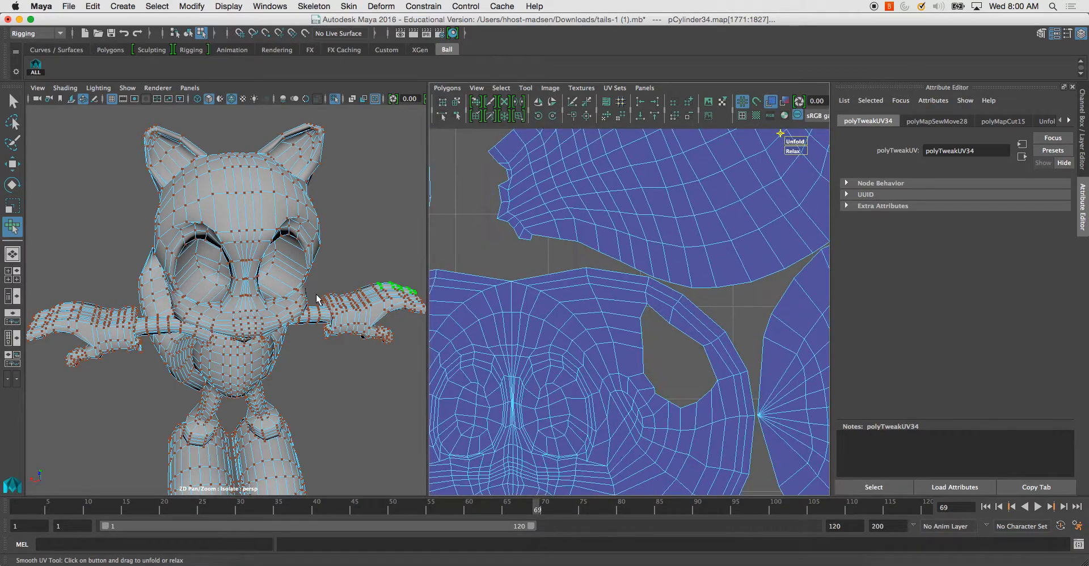
Display the model with its checker texture and select the head's UV shell with the Move UV Shell Tool.
key(6)
alt+drag(305, 290, 309, 347)
alt+right_drag(238, 309, 275, 318)
alt+middle_drag(556, 354, 554, 275)
click(460, 103)
click(584, 325)
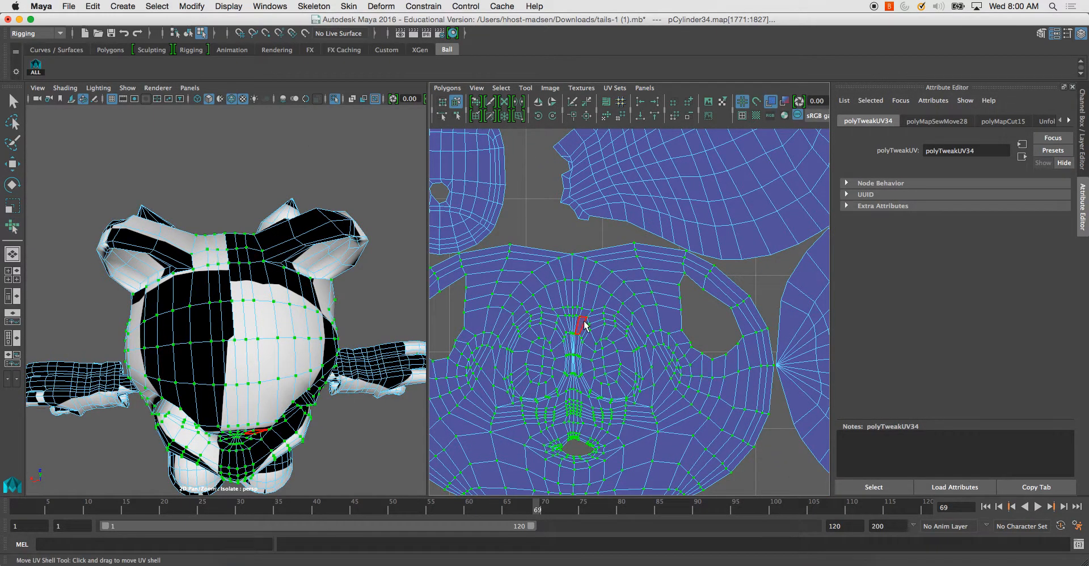
Try to relieve the head shell's distortion with Smooth UV Tool unfold passes.
click(525, 88)
click(547, 163)
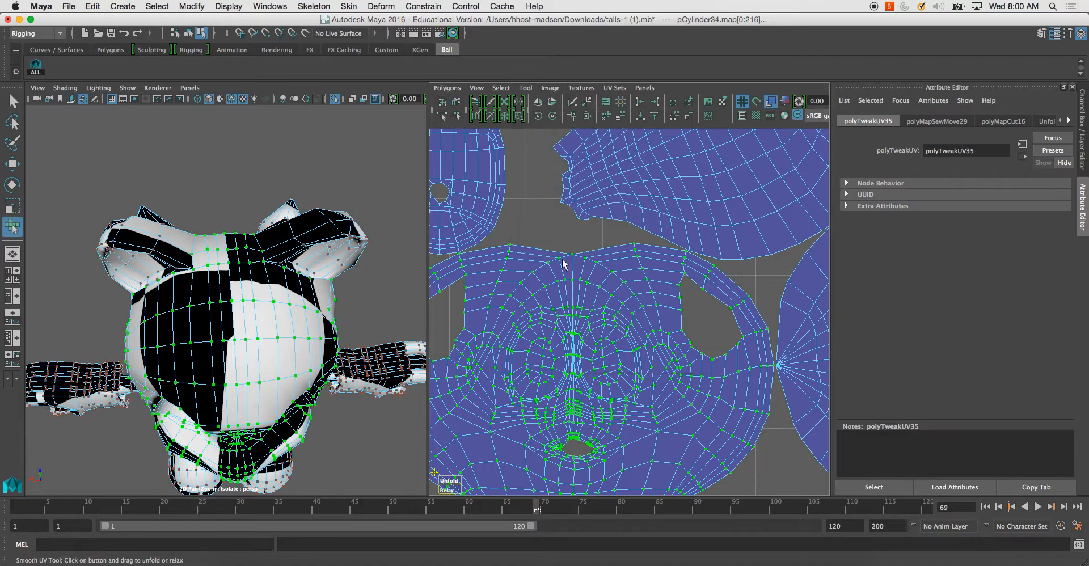
drag(450, 482, 910, 460)
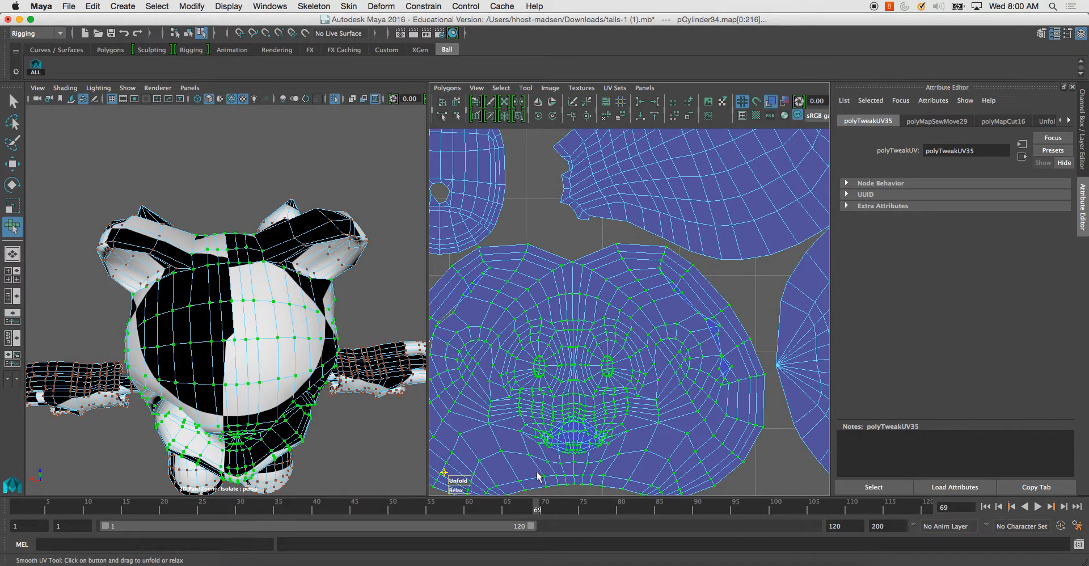
drag(470, 482, 539, 478)
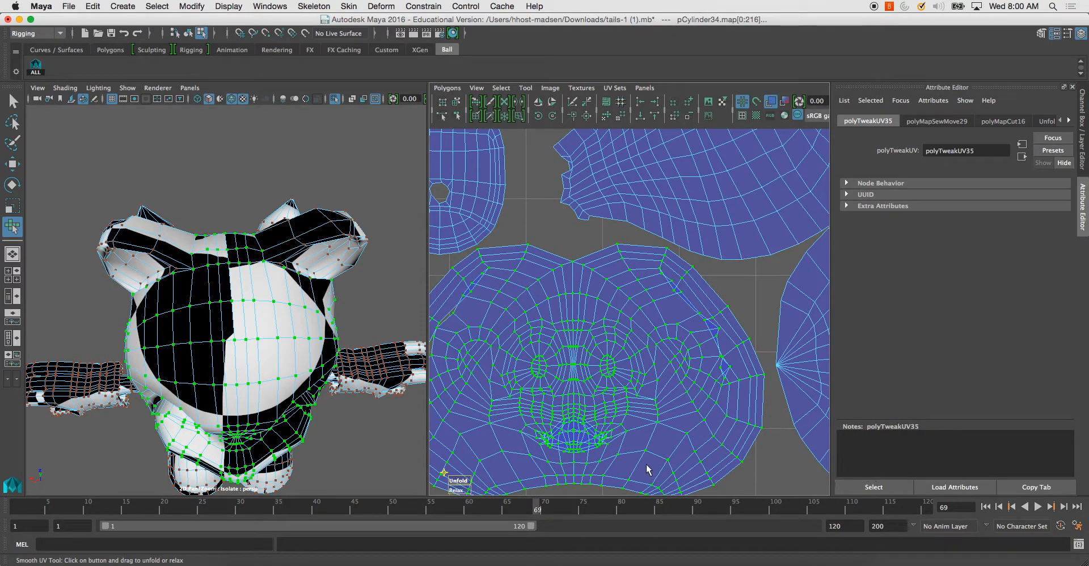
Run Unfold on the head's UV shell.
click(447, 88)
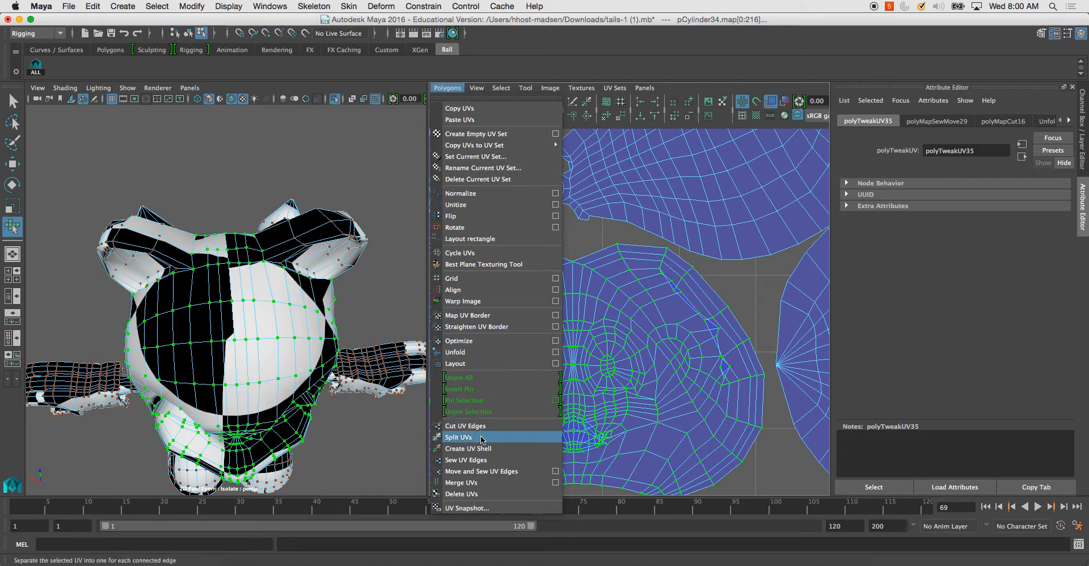
click(482, 352)
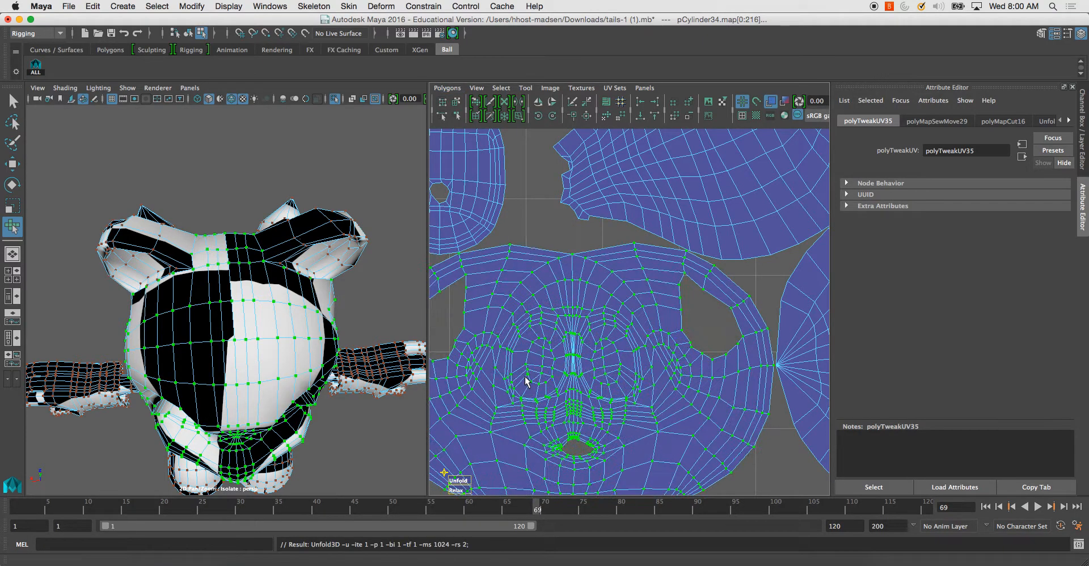
alt+right_drag(559, 365, 519, 364)
alt+middle_drag(519, 364, 582, 357)
alt+right_drag(590, 358, 699, 438)
alt+middle_drag(594, 358, 658, 353)
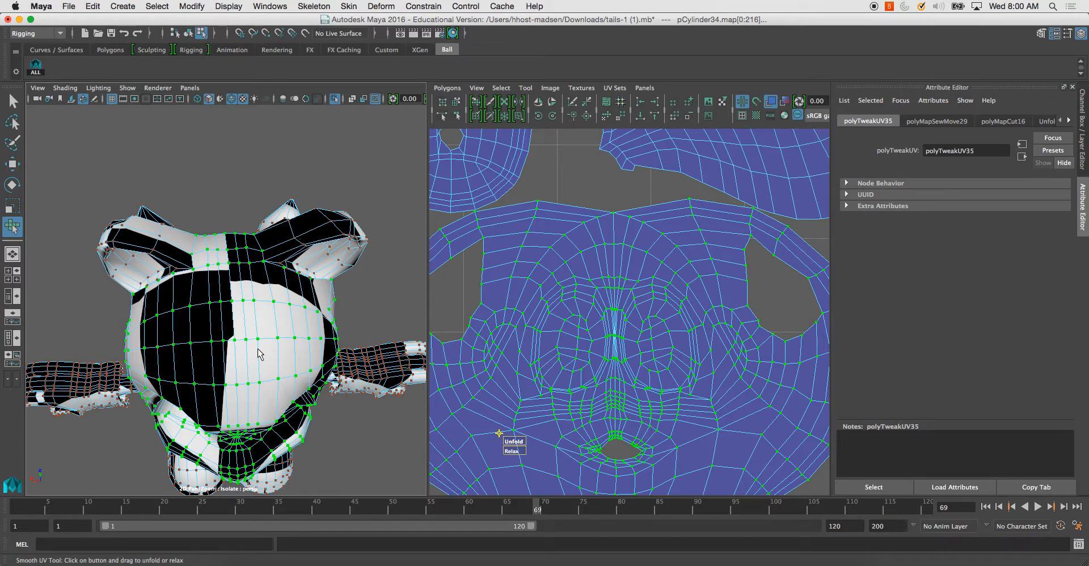
Return to object selection and turn off the isolated view so the rest of the character's scene is shown.
right_drag(252, 344, 306, 271)
alt+drag(307, 272, 269, 196)
click(340, 252)
click(334, 98)
mouse_move(227, 255)
alt+mouse_down()
mouse_move(262, 241)
mouse_move(261, 257)
mouse_move(283, 260)
alt+mouse_up()
scroll(262, 244, down, 3)
alt+middle_drag(282, 260, 273, 248)
Set the model to shaded display without textures and select the character's body mesh.
key(5)
alt+drag(268, 277, 238, 253)
click(271, 229)
click(271, 248)
click(271, 252)
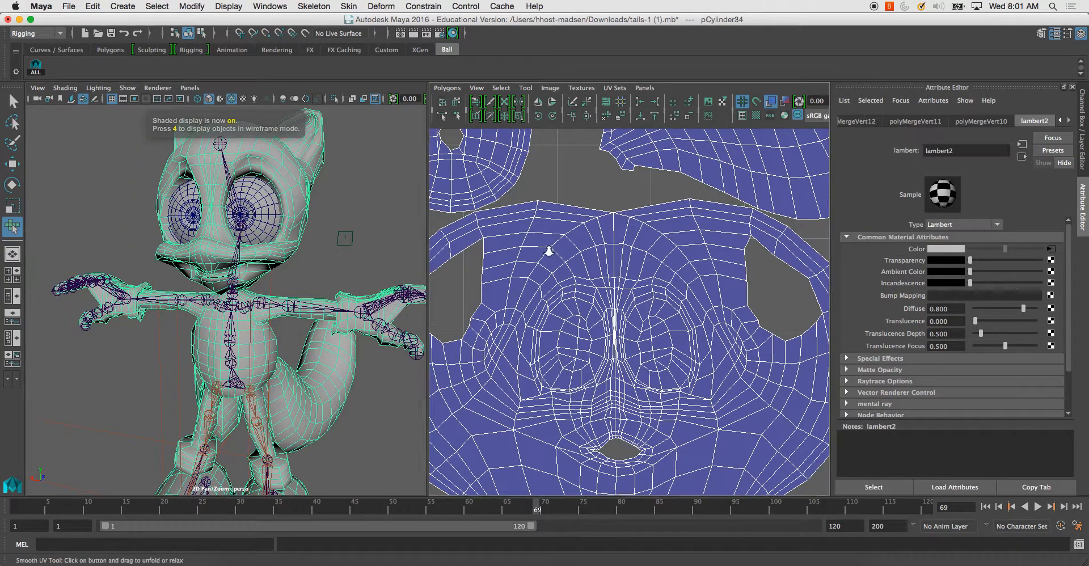
Move the unfolded glove's hand shell out of the UV square into the empty area beside it.
scroll(597, 309, down, 8)
scroll(597, 309, up, 3)
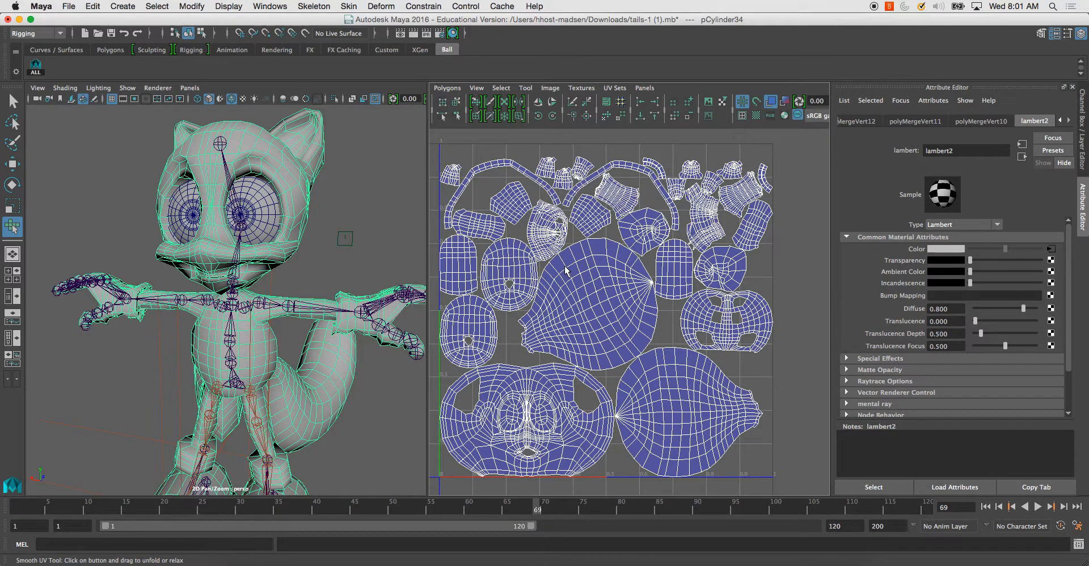
scroll(549, 245, up, 3)
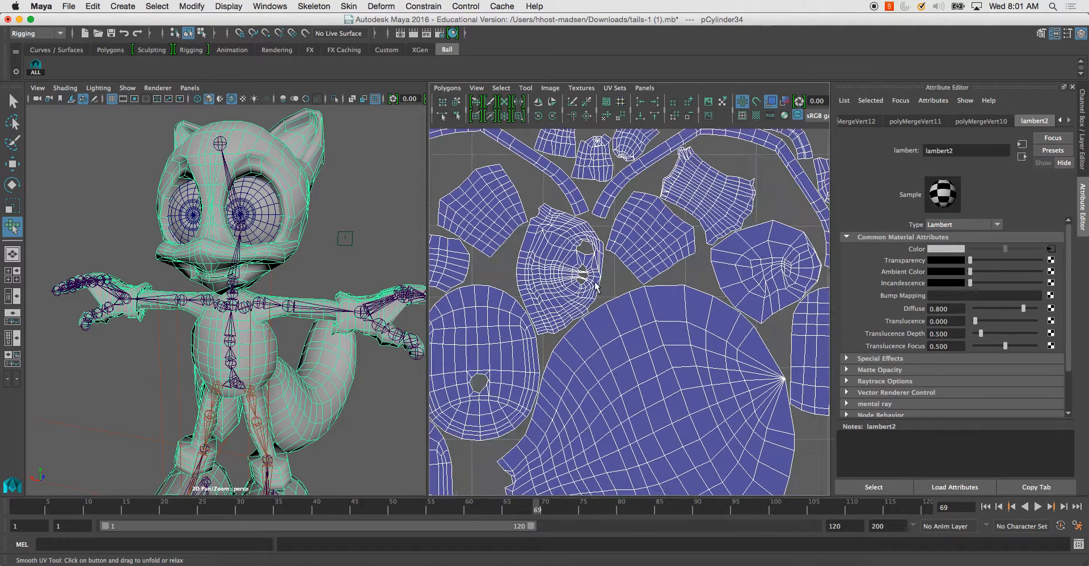
scroll(573, 253, up, 2)
click(456, 104)
click(584, 279)
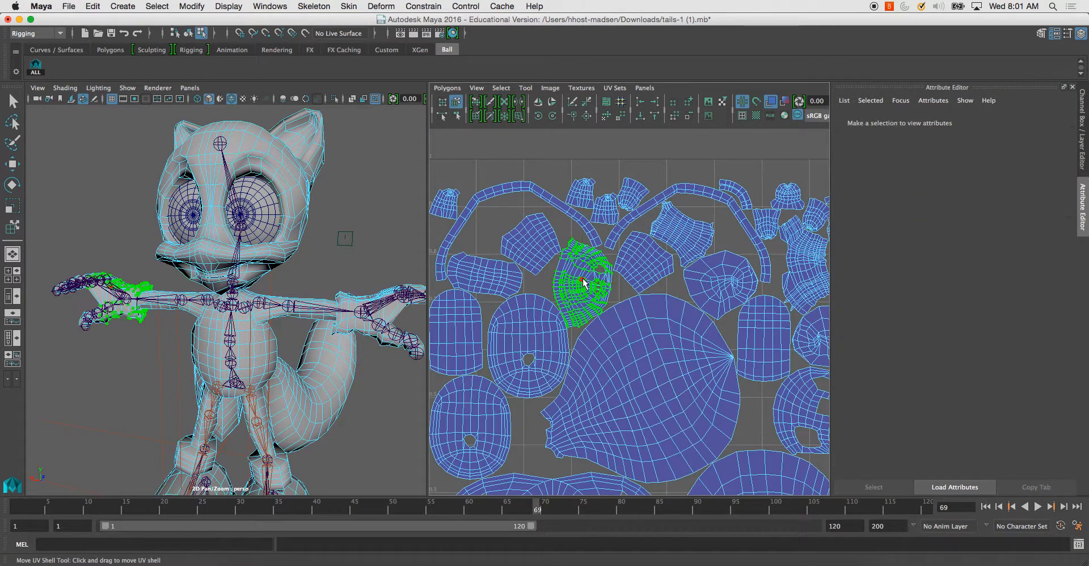
alt+right_drag(584, 279, 526, 223)
alt+middle_drag(580, 289, 623, 283)
drag(641, 287, 458, 205)
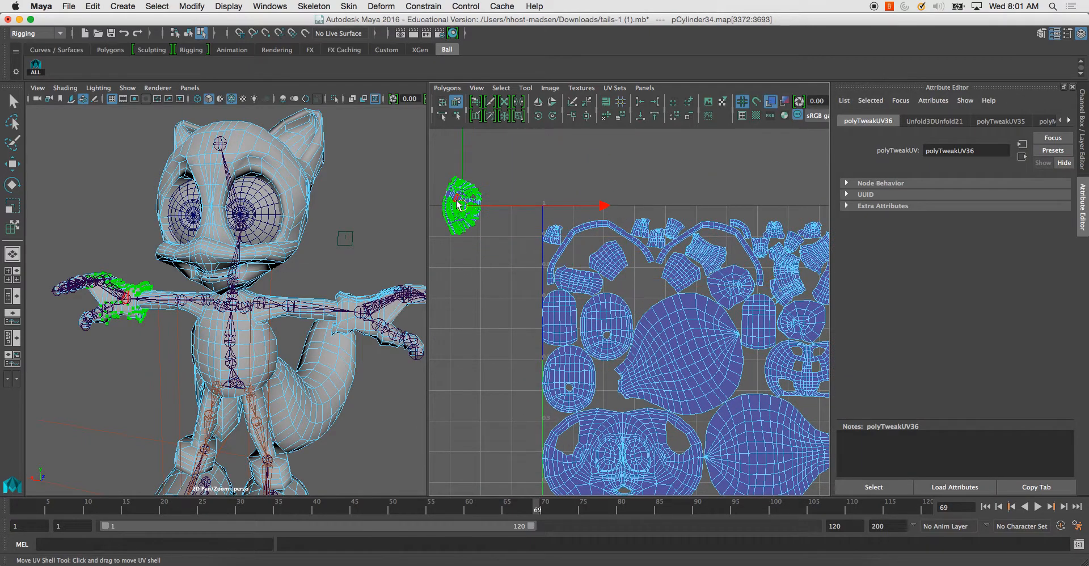
Move the glove's small finger shells out of the UV square and gather them around the hand shell.
click(552, 238)
drag(553, 238, 481, 167)
drag(629, 230, 461, 159)
drag(655, 239, 509, 173)
alt+middle_drag(636, 253, 607, 272)
alt+right_drag(607, 273, 647, 281)
alt+middle_drag(647, 281, 578, 353)
alt+right_drag(578, 352, 666, 340)
alt+middle_drag(666, 340, 480, 329)
alt+right_drag(480, 328, 630, 308)
alt+middle_drag(630, 308, 561, 340)
click(682, 266)
alt+right_drag(682, 266, 513, 204)
alt+middle_drag(559, 215, 672, 195)
drag(747, 267, 463, 182)
Select the round ear shell in the UV layout and examine where it lies on the character's head.
alt+middle_drag(664, 195, 567, 212)
alt+right_drag(567, 213, 702, 357)
alt+middle_drag(582, 237, 605, 265)
alt+right_drag(605, 265, 686, 352)
alt+middle_drag(599, 240, 612, 250)
alt+right_drag(664, 334, 499, 278)
alt+middle_drag(499, 278, 675, 230)
alt+right_drag(598, 279, 538, 261)
click(700, 268)
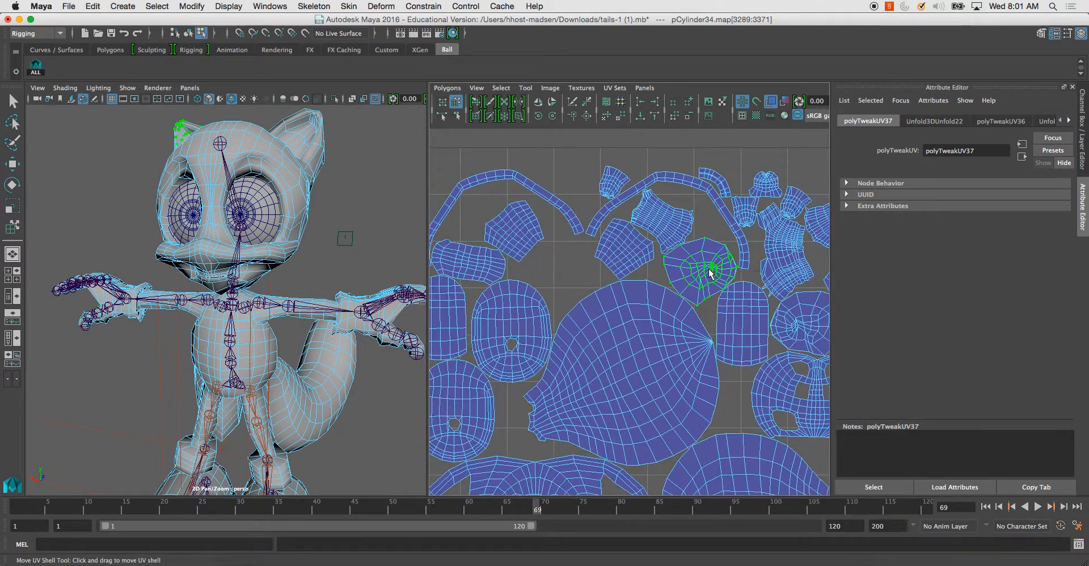
alt+drag(243, 245, 209, 279)
alt+middle_drag(210, 280, 187, 295)
alt+right_drag(187, 295, 237, 292)
alt+drag(237, 292, 258, 293)
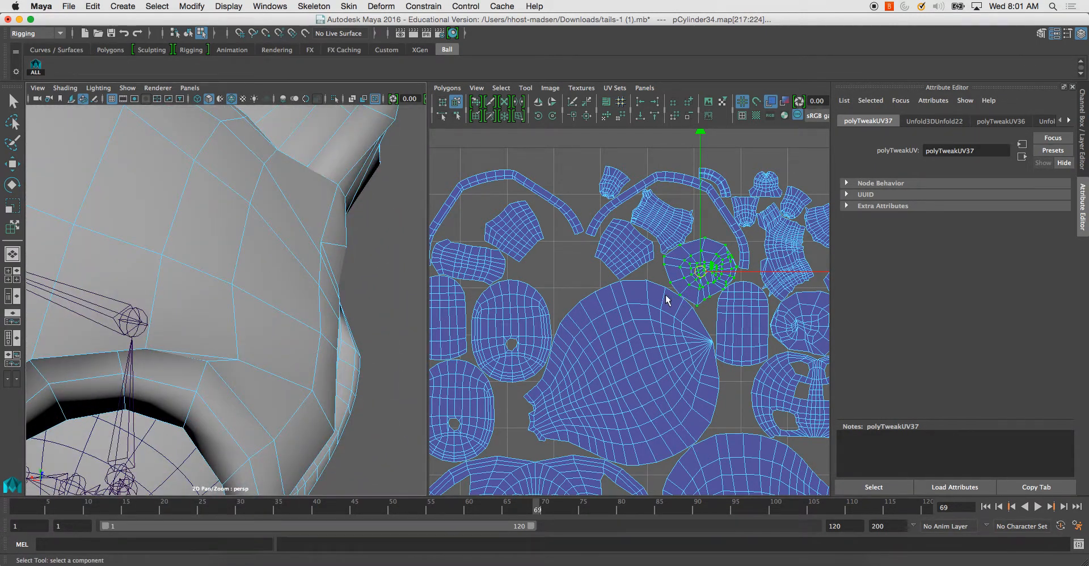
Switch the head mesh to edge selection and select edges on the back of the ear.
alt+right_drag(165, 262, 177, 253)
alt+drag(178, 253, 189, 280)
alt+middle_drag(189, 281, 186, 264)
alt+drag(186, 264, 112, 258)
alt+right_drag(111, 258, 189, 257)
alt+middle_drag(190, 257, 238, 289)
alt+drag(238, 289, 192, 284)
alt+right_drag(192, 283, 258, 309)
right_drag(246, 219, 243, 193)
click(208, 222)
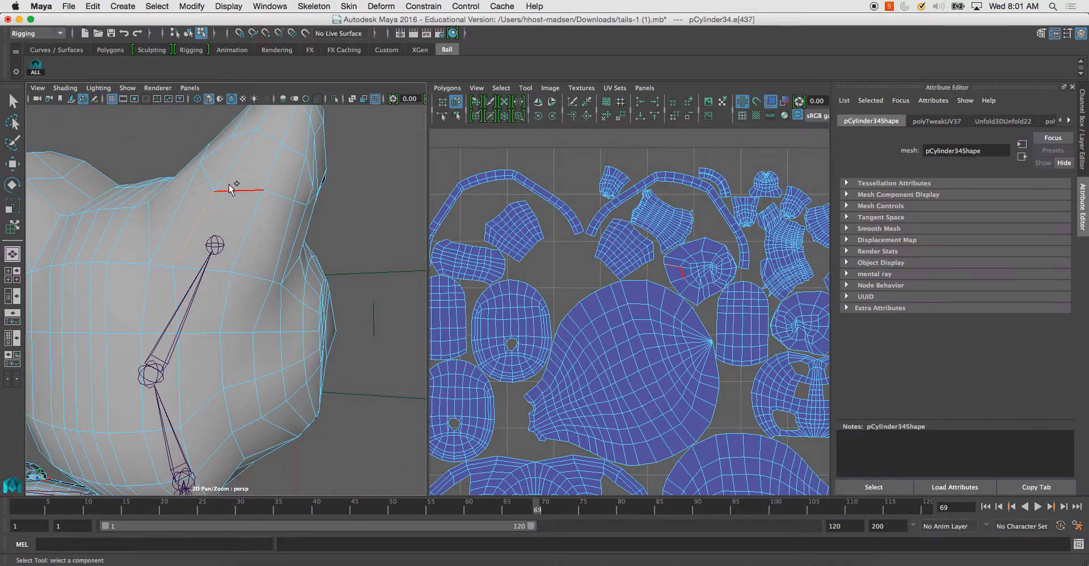
shift+click(253, 163)
alt+middle_drag(301, 187, 305, 256)
alt+drag(304, 255, 340, 220)
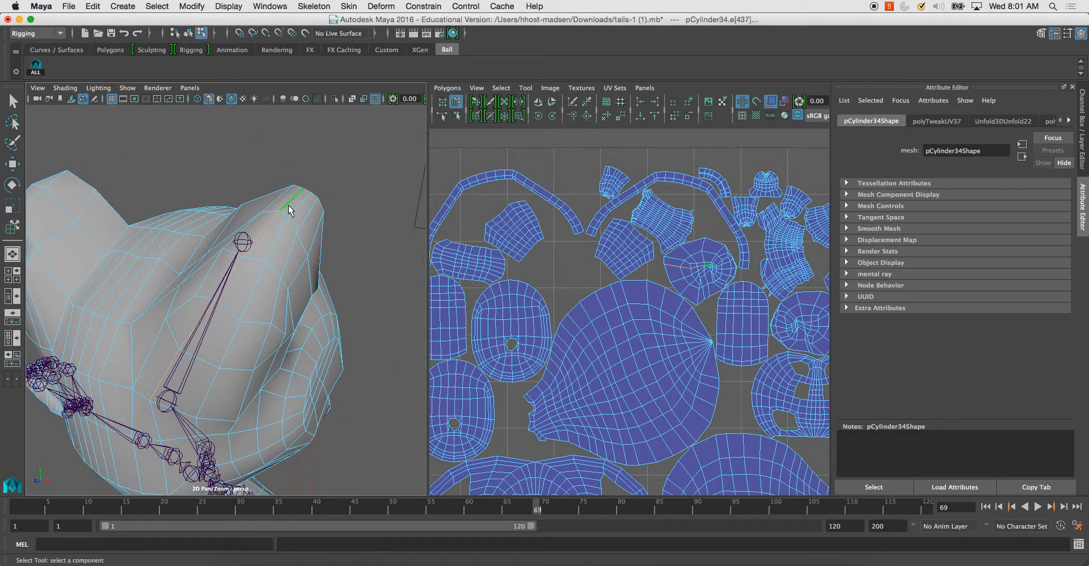
alt+drag(310, 267, 315, 260)
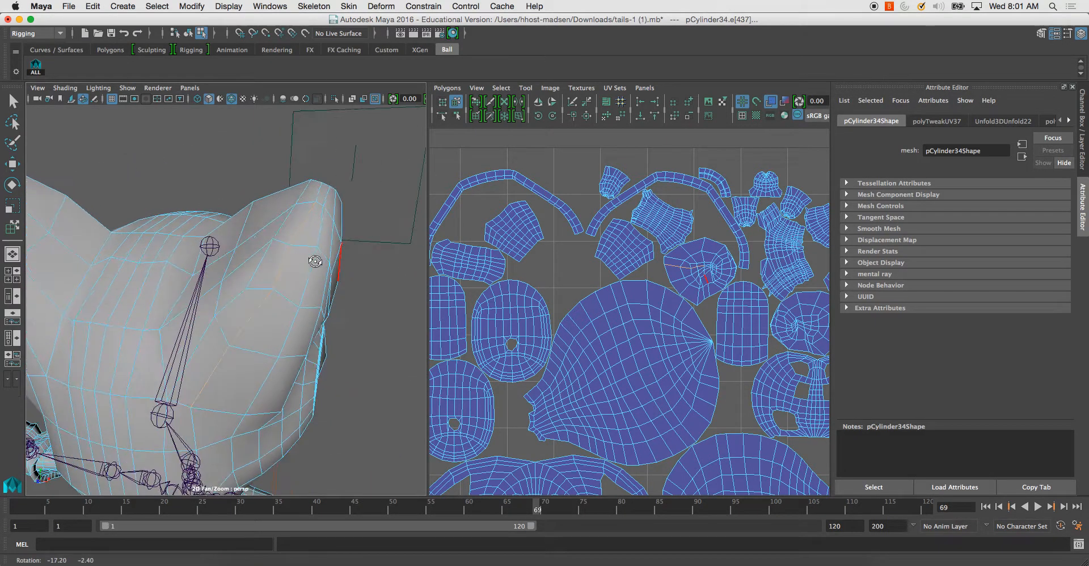
alt+middle_drag(581, 224, 571, 224)
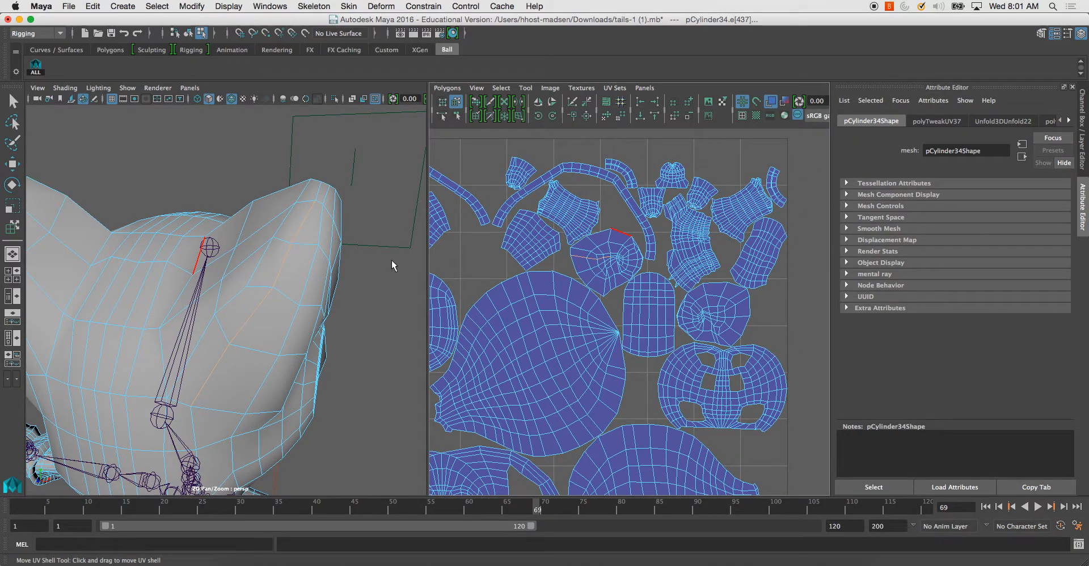
Display the model with its checker texture and widen the 3D view beside the UV layout.
key(6)
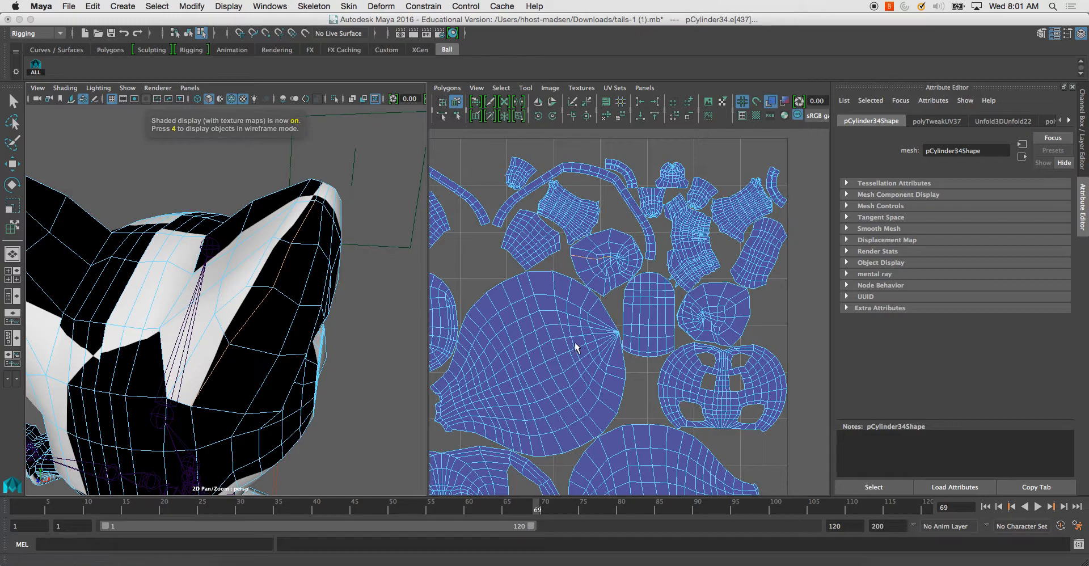
scroll(580, 334, down, 8)
mouse_move(428, 240)
mouse_down()
mouse_move(522, 240)
mouse_move(444, 240)
mouse_up()
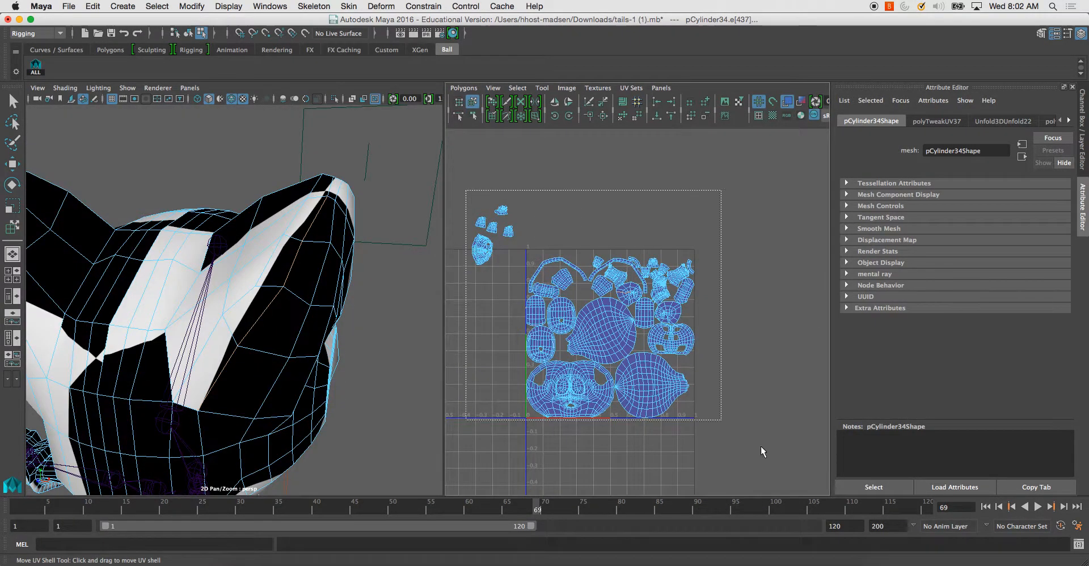
Select all UV shells and scale them up greatly to make the checker pattern on the character finer.
drag(721, 424, 746, 420)
key(r)
drag(584, 312, 828, 432)
alt+drag(357, 326, 295, 276)
alt+drag(326, 308, 238, 255)
scroll(255, 300, down, 5)
drag(582, 311, 937, 417)
mouse_move(318, 276)
alt+mouse_down()
mouse_move(280, 297)
mouse_move(293, 289)
mouse_move(287, 309)
mouse_move(320, 296)
alt+mouse_up()
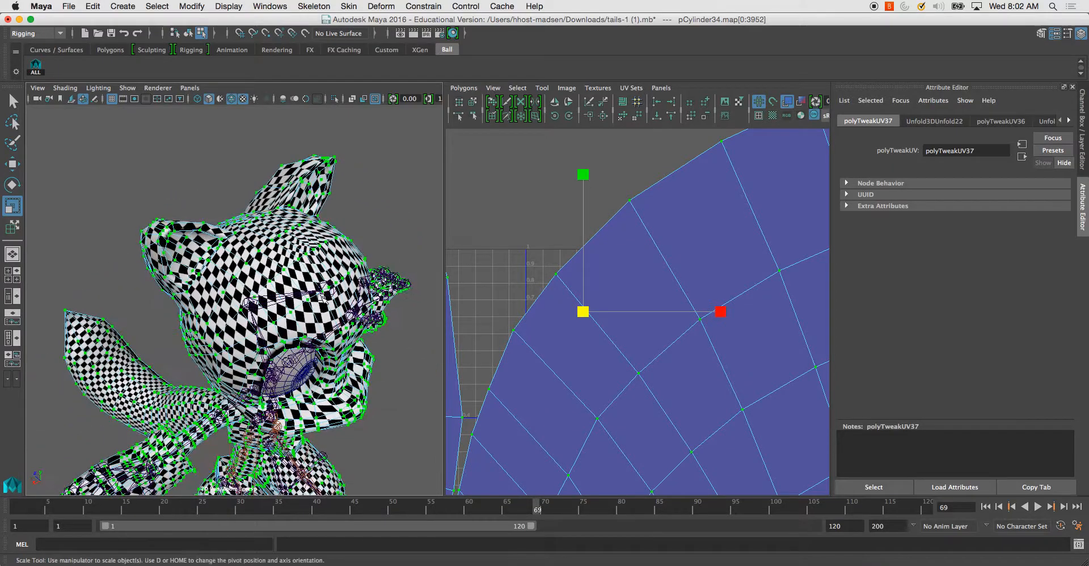
Turn on the UV distortion display and examine the character from several sides for stretched and compressed areas.
click(800, 101)
alt+drag(366, 258, 400, 317)
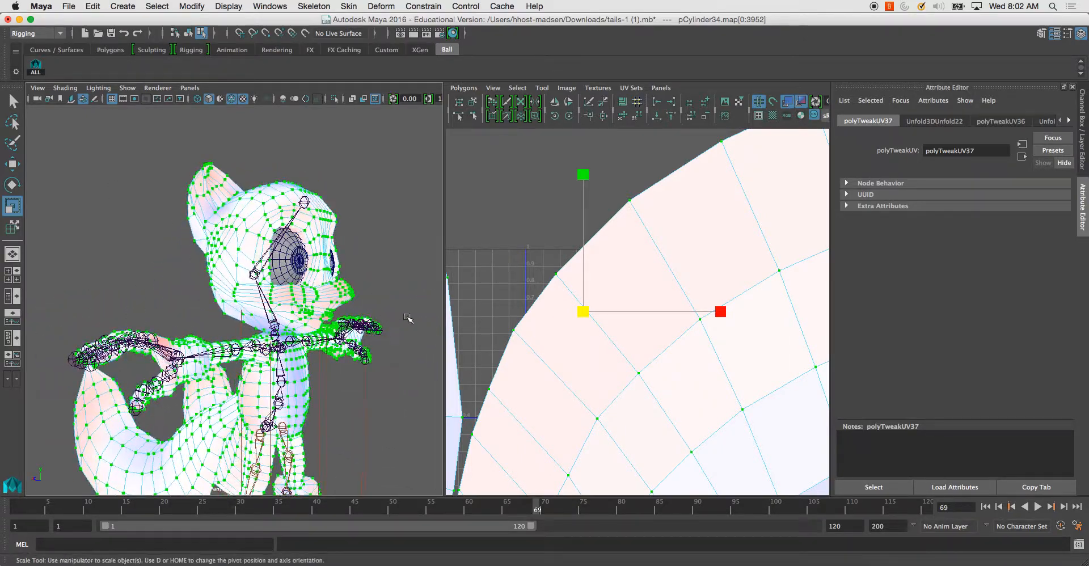
mouse_move(584, 312)
mouse_down()
mouse_move(778, 383)
mouse_move(469, 272)
mouse_move(760, 369)
mouse_move(583, 311)
mouse_up()
alt+drag(300, 284, 127, 270)
alt+middle_drag(247, 222, 308, 255)
scroll(308, 255, down, 3)
alt+drag(308, 255, 397, 282)
Scale all UV shells up and back down to compare the distortion colours on the model.
drag(587, 321, 862, 466)
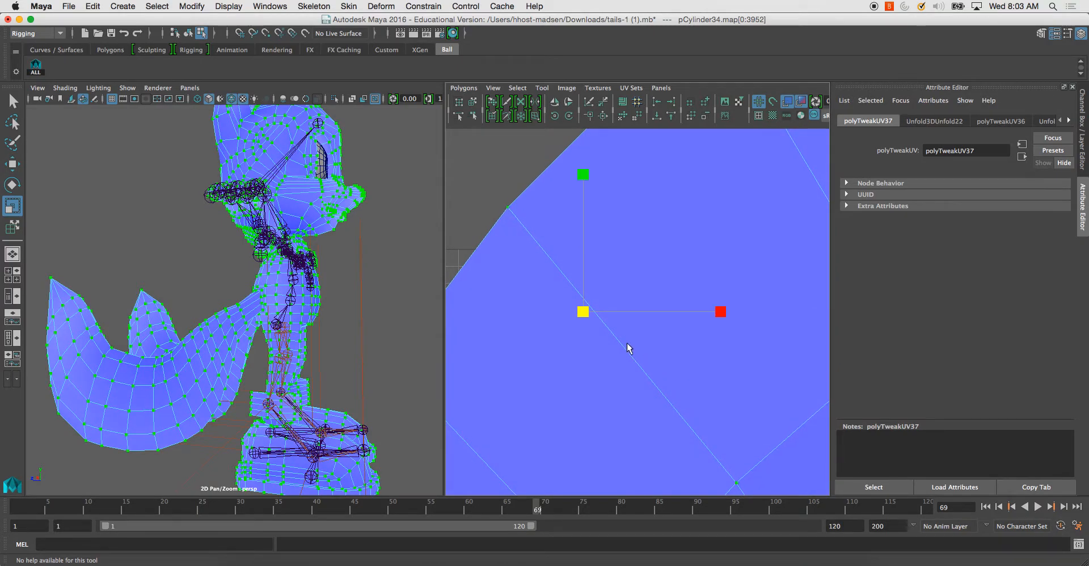
drag(583, 313, 473, 277)
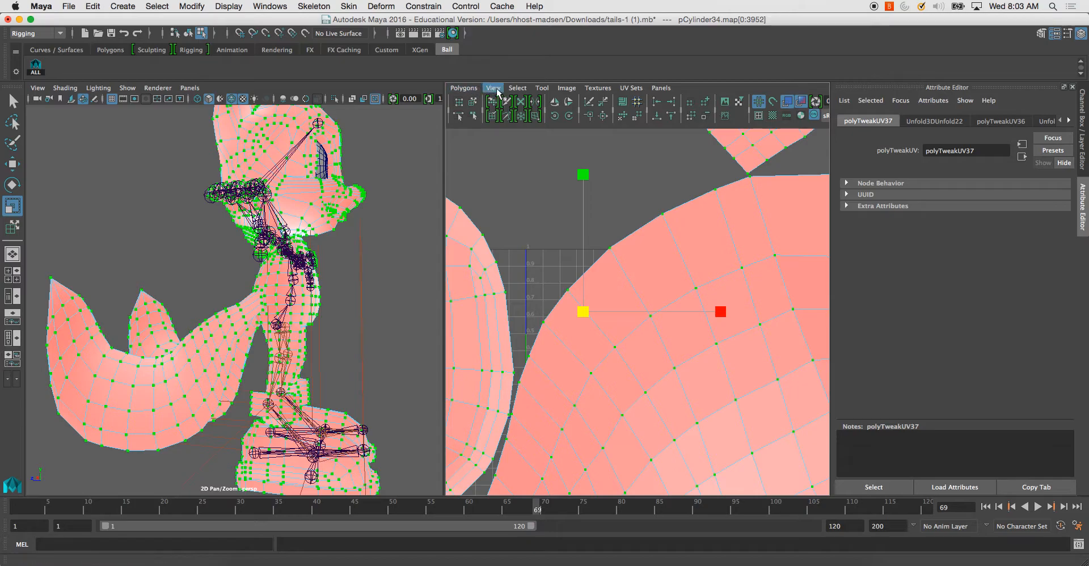
alt+right_drag(660, 253, 586, 195)
alt+middle_drag(614, 234, 612, 258)
alt+right_drag(613, 257, 577, 205)
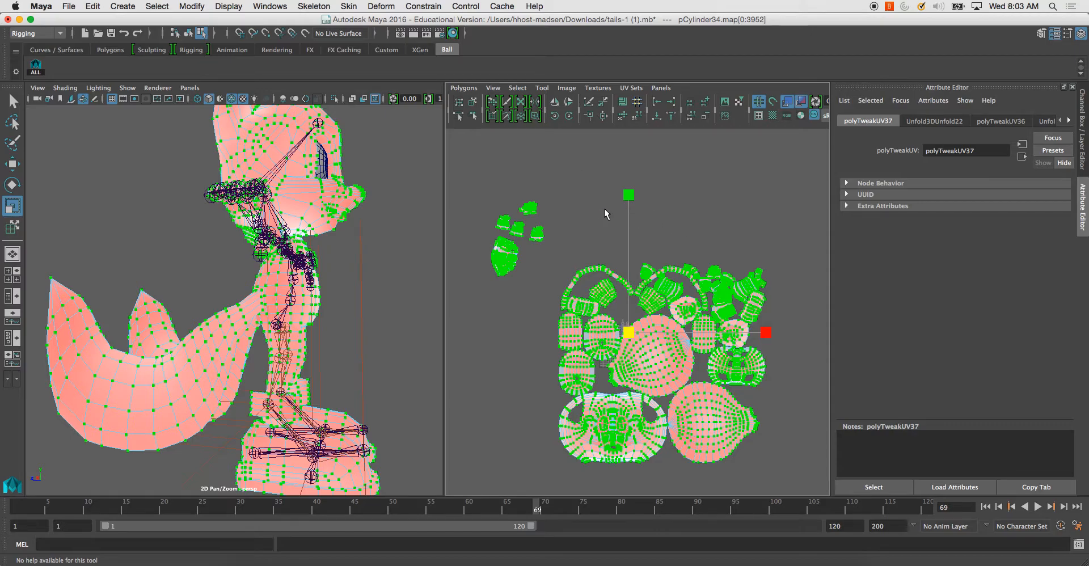
alt+middle_drag(489, 165, 545, 215)
alt+right_drag(544, 215, 611, 246)
alt+middle_drag(612, 246, 728, 275)
alt+right_drag(529, 228, 696, 268)
Undo the scaling of the UV shells and turn off the distortion display.
key(ctrl+z)
key(ctrl+z)
key(ctrl+z)
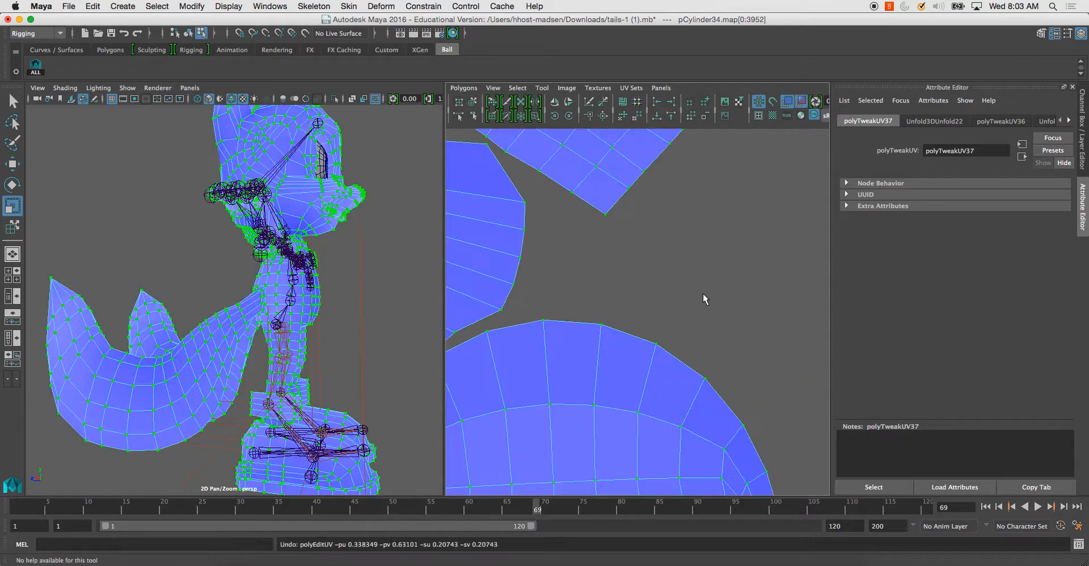
key(ctrl+z)
key(ctrl+z)
key(ctrl+z)
key(ctrl+z)
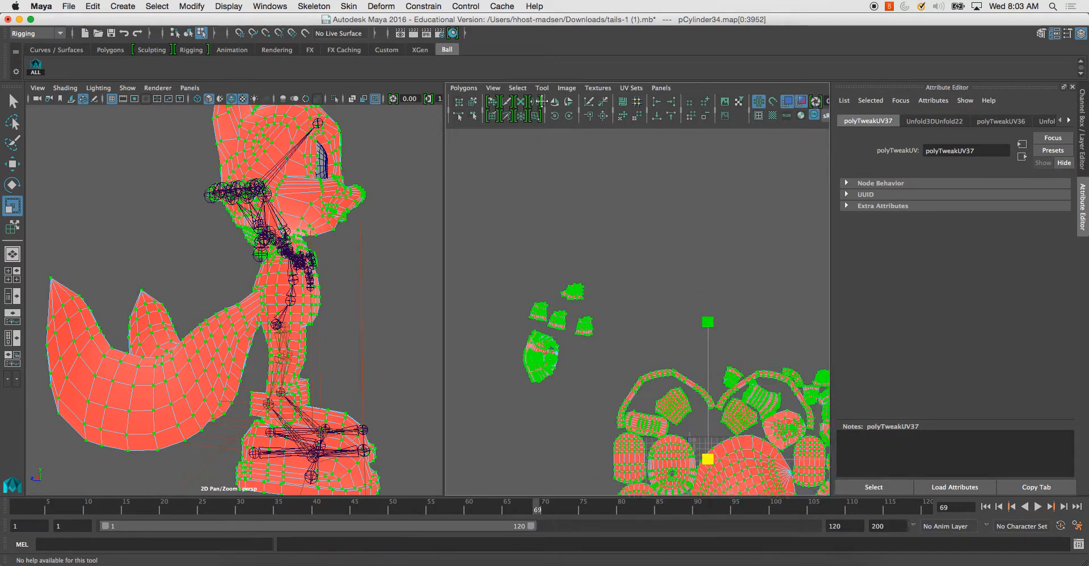
click(786, 103)
alt+middle_drag(470, 257, 455, 257)
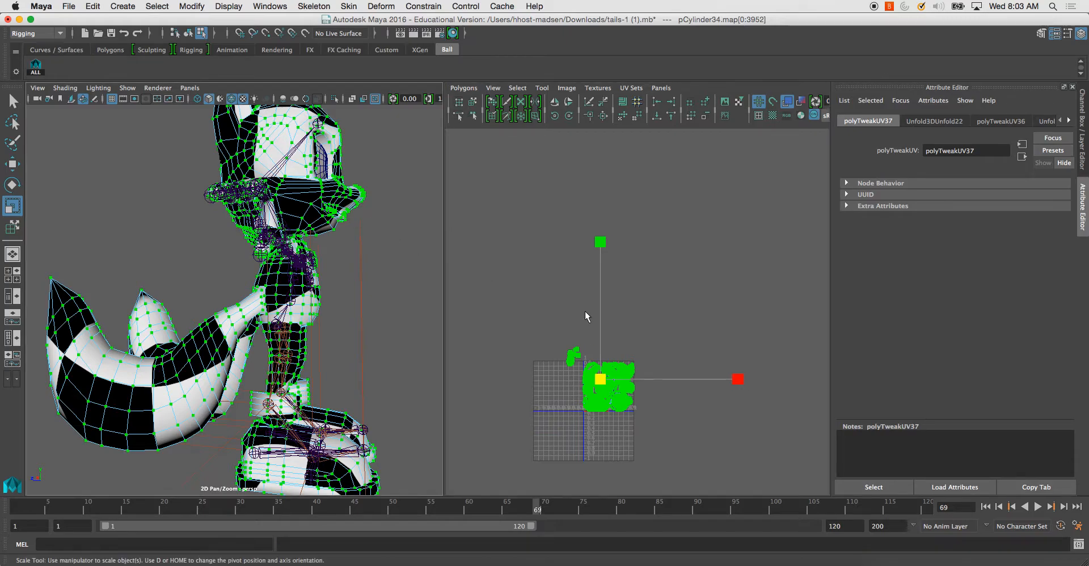
Return to object selection and clear the selection in the scene.
alt+middle_drag(574, 332, 594, 282)
alt+right_drag(594, 282, 675, 411)
alt+middle_drag(589, 301, 602, 295)
alt+right_drag(603, 294, 697, 393)
alt+middle_drag(653, 322, 684, 352)
alt+right_drag(683, 352, 674, 363)
alt+middle_drag(665, 308, 650, 328)
click(302, 228)
right_drag(282, 201, 331, 183)
alt+drag(282, 205, 266, 262)
click(248, 313)
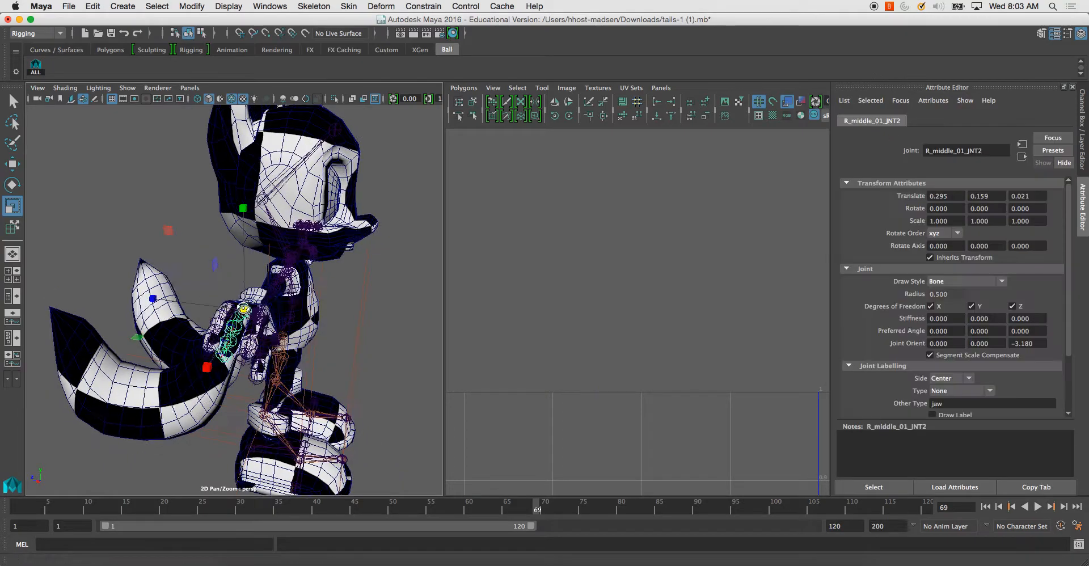
click(177, 260)
alt+drag(338, 263, 129, 187)
scroll(131, 188, down, 5)
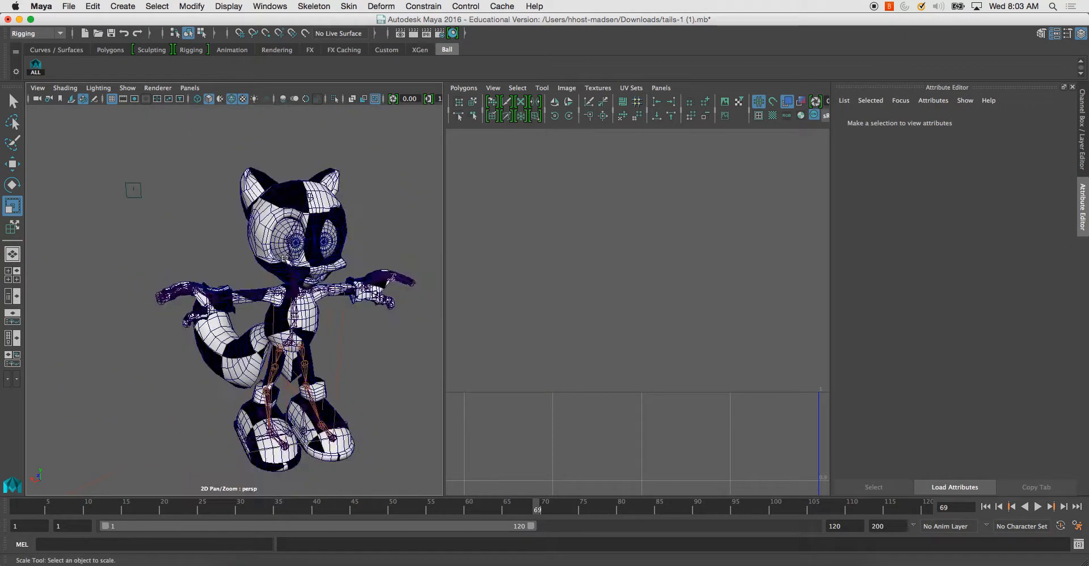
alt+drag(326, 249, 225, 255)
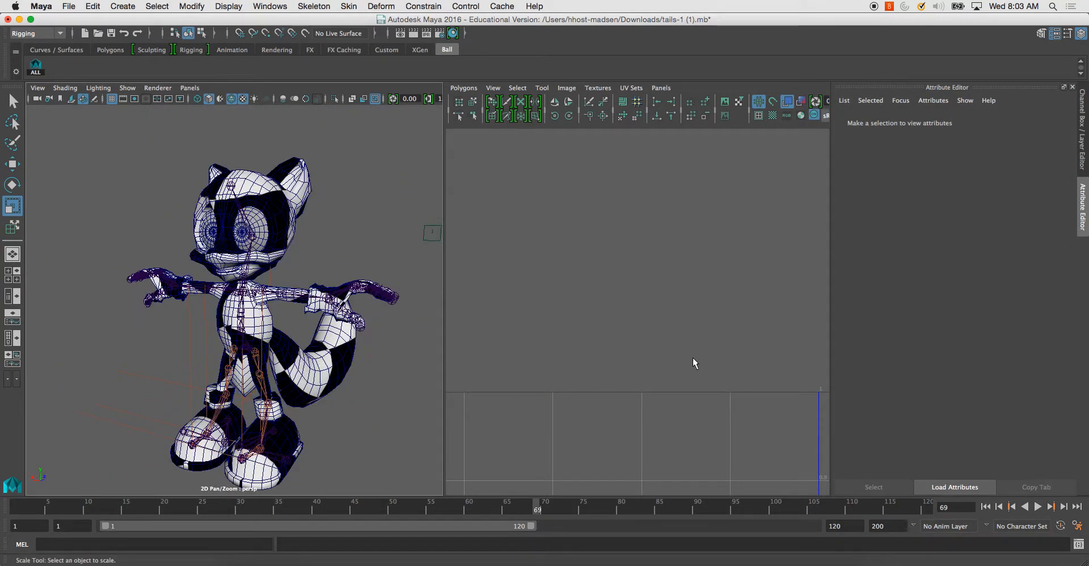
Select the character's body mesh and show its complete UV layout.
click(265, 198)
scroll(331, 318, down, 3)
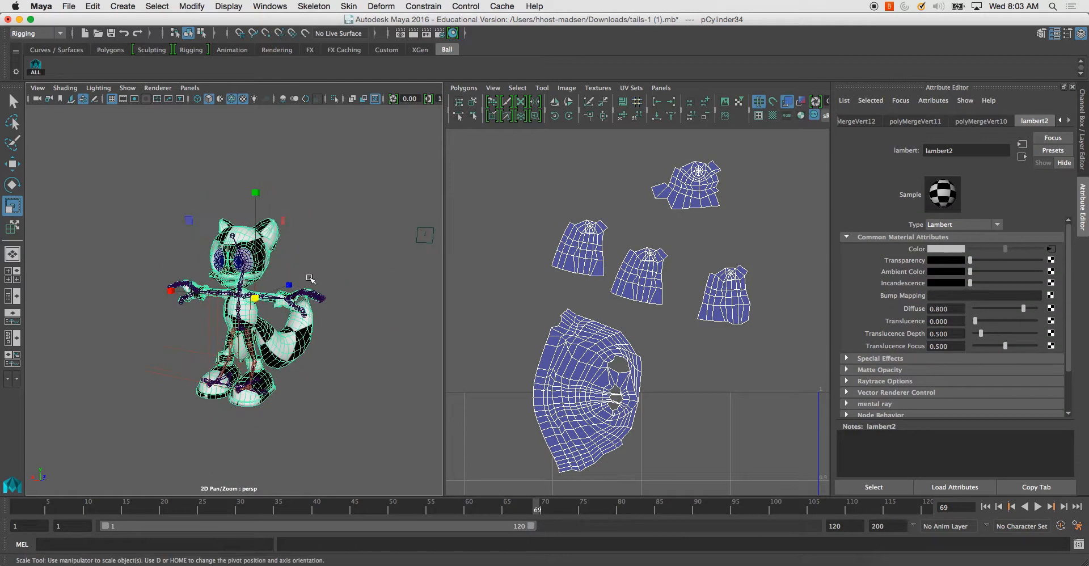
click(337, 269)
alt+drag(337, 268, 362, 258)
click(272, 249)
scroll(613, 296, down, 5)
alt+middle_drag(671, 309, 540, 217)
scroll(540, 216, down, 5)
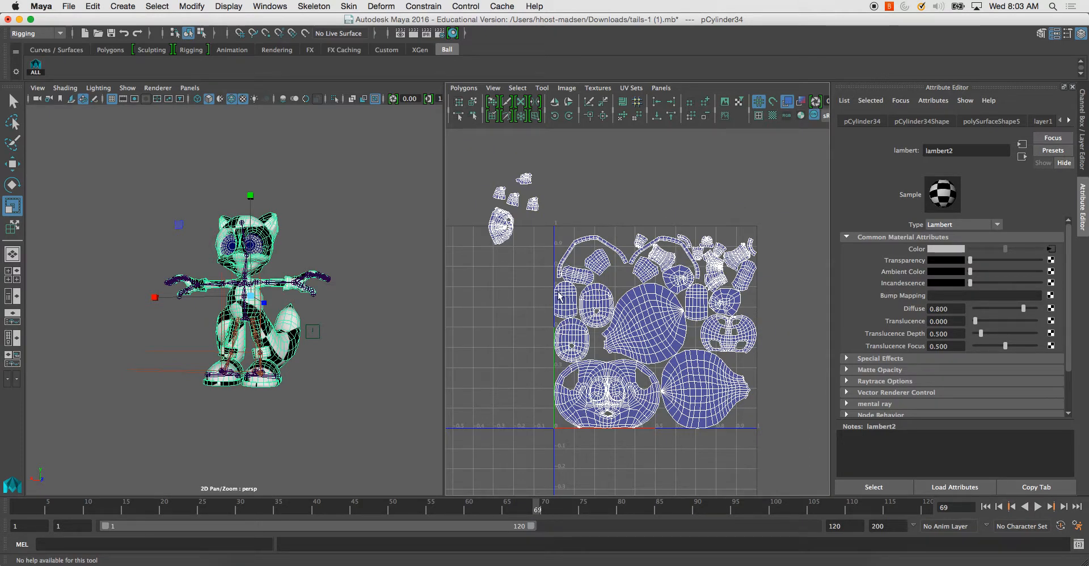
Examine the shells in the UV square and the size of the checker pattern across the character.
scroll(569, 222, up, 3)
alt+middle_drag(521, 198, 561, 212)
scroll(561, 213, down, 2)
alt+middle_drag(678, 303, 633, 237)
scroll(630, 261, up, 5)
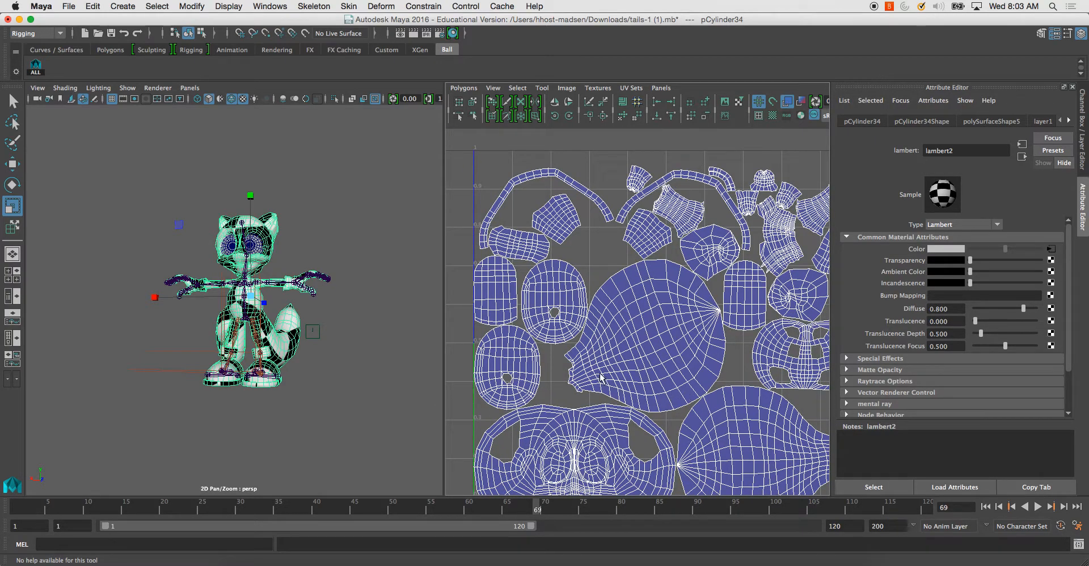
alt+middle_drag(658, 278, 591, 209)
scroll(619, 282, up, 3)
alt+middle_drag(619, 282, 723, 317)
scroll(638, 284, down, 3)
alt+middle_drag(539, 221, 533, 277)
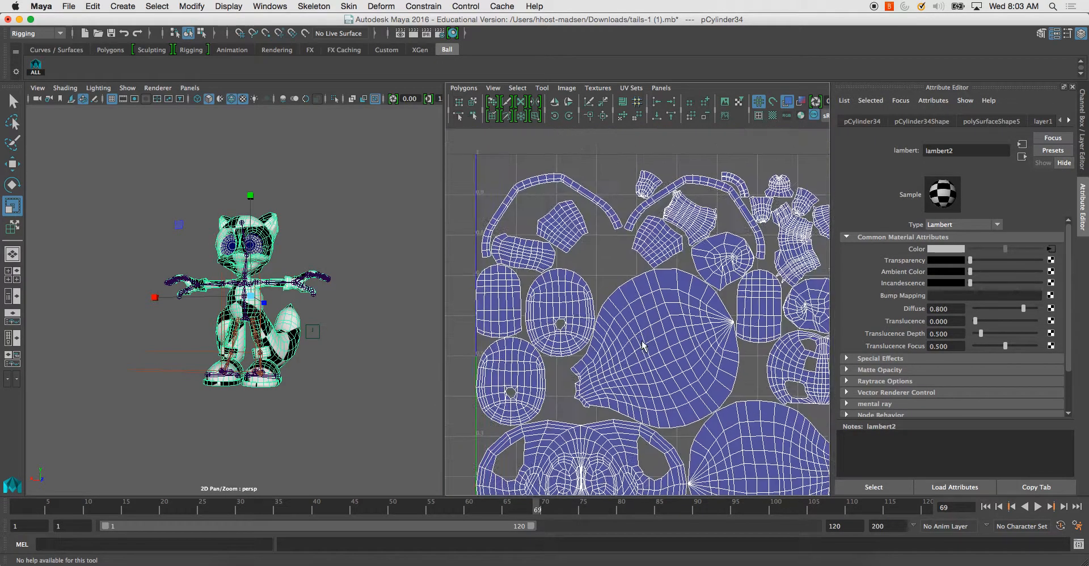
scroll(534, 278, down, 2)
alt+drag(361, 326, 266, 302)
scroll(301, 314, up, 4)
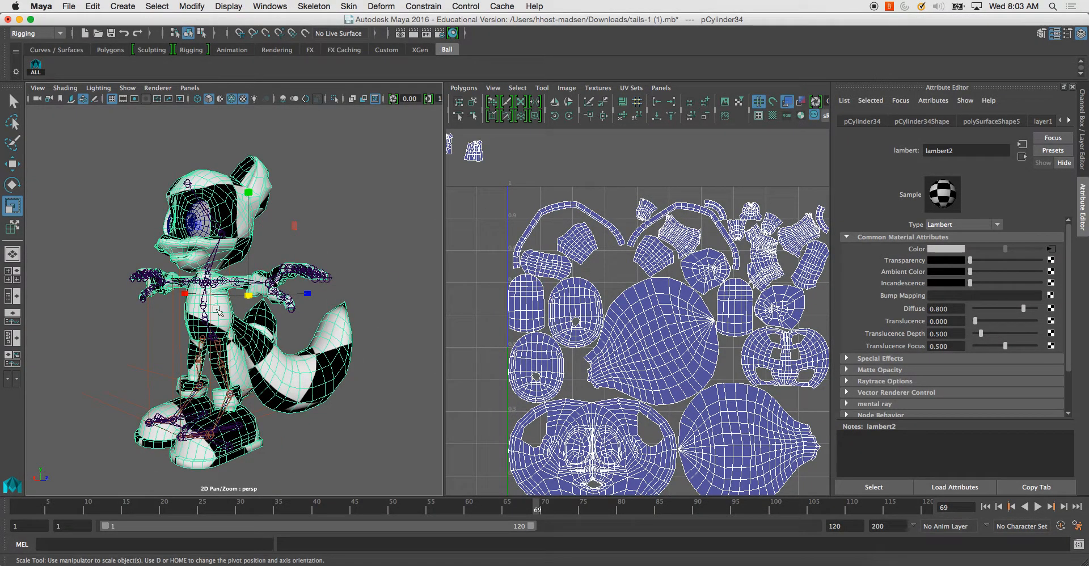
scroll(219, 319, up, 3)
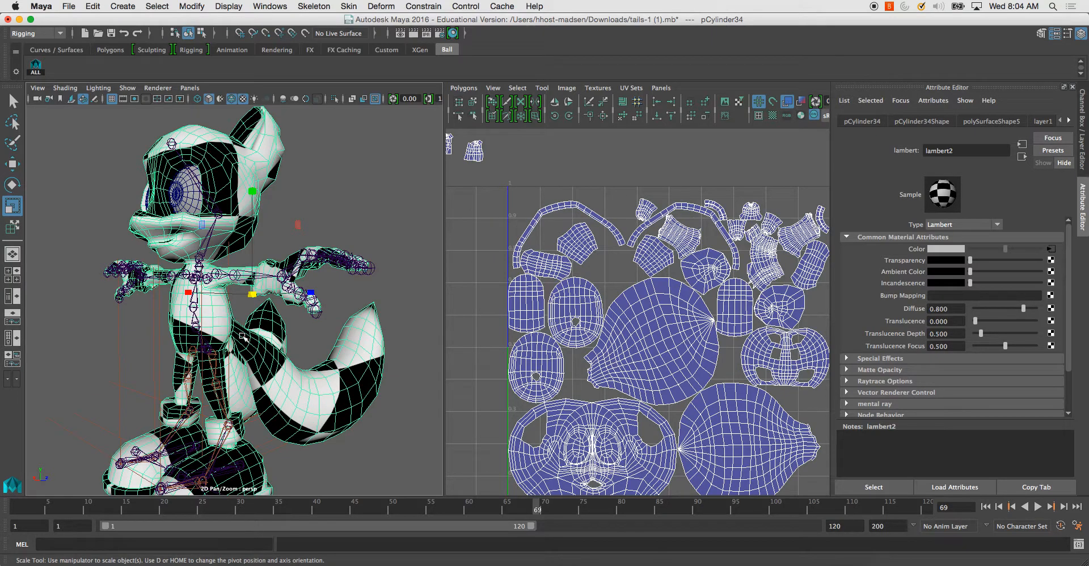
scroll(238, 334, down, 3)
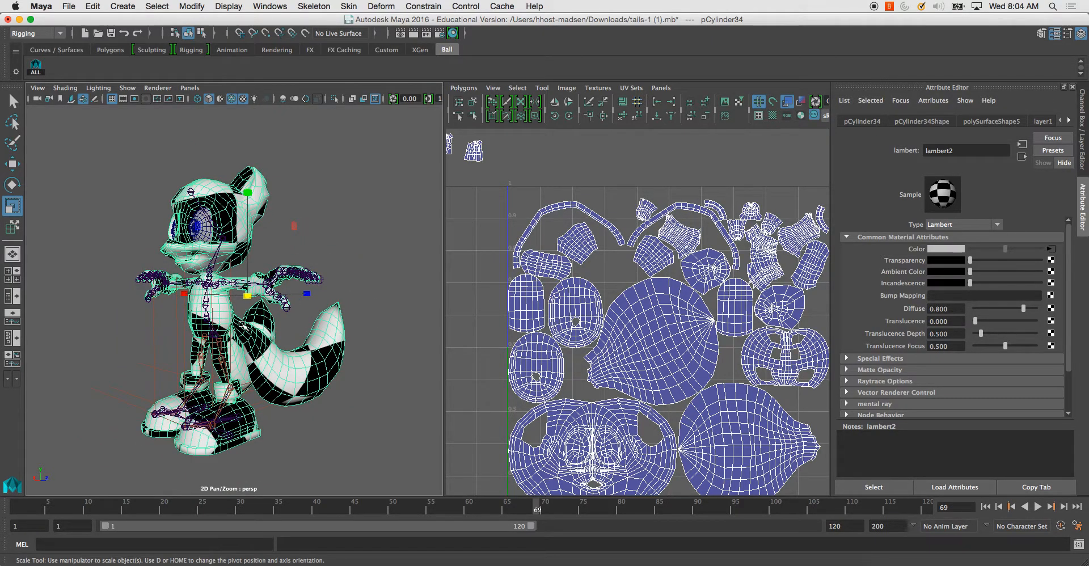
Reselect the character's body mesh and select all the glove shells outside the UV square with the Move UV Shell Tool.
click(313, 281)
key(q)
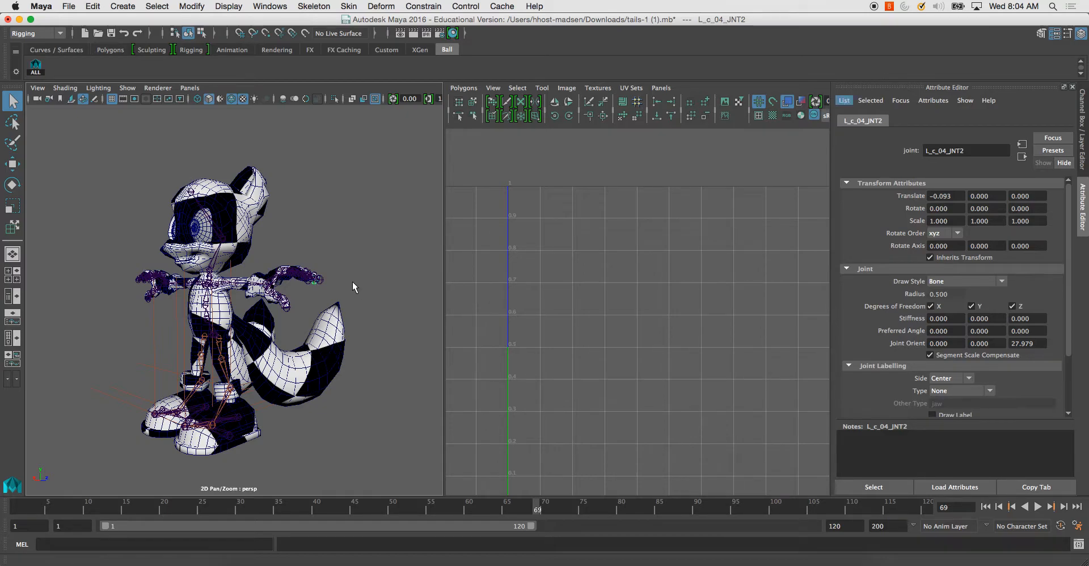
alt+drag(347, 281, 347, 285)
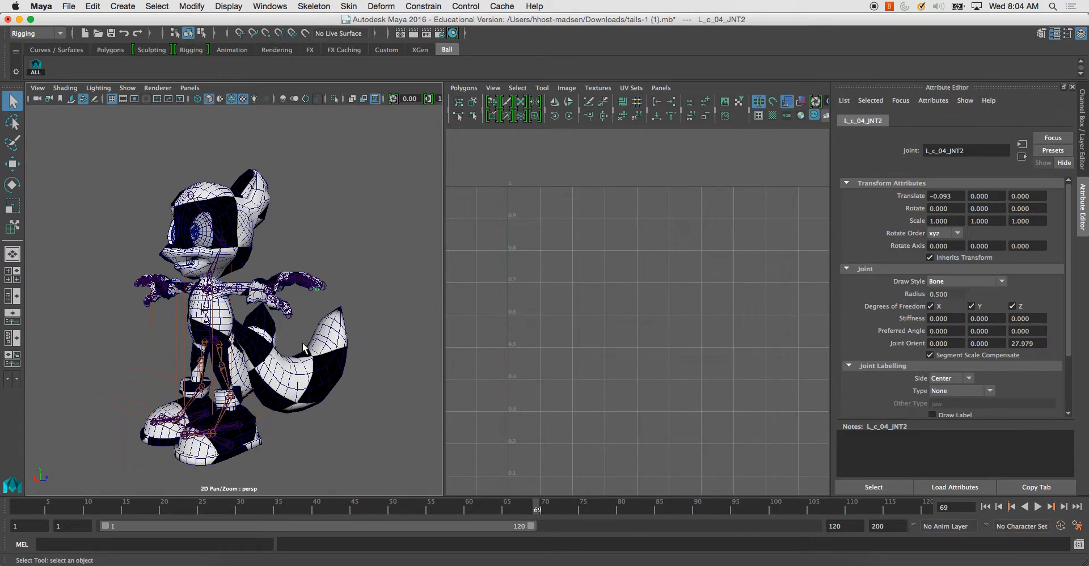
click(341, 340)
scroll(626, 315, down, 2)
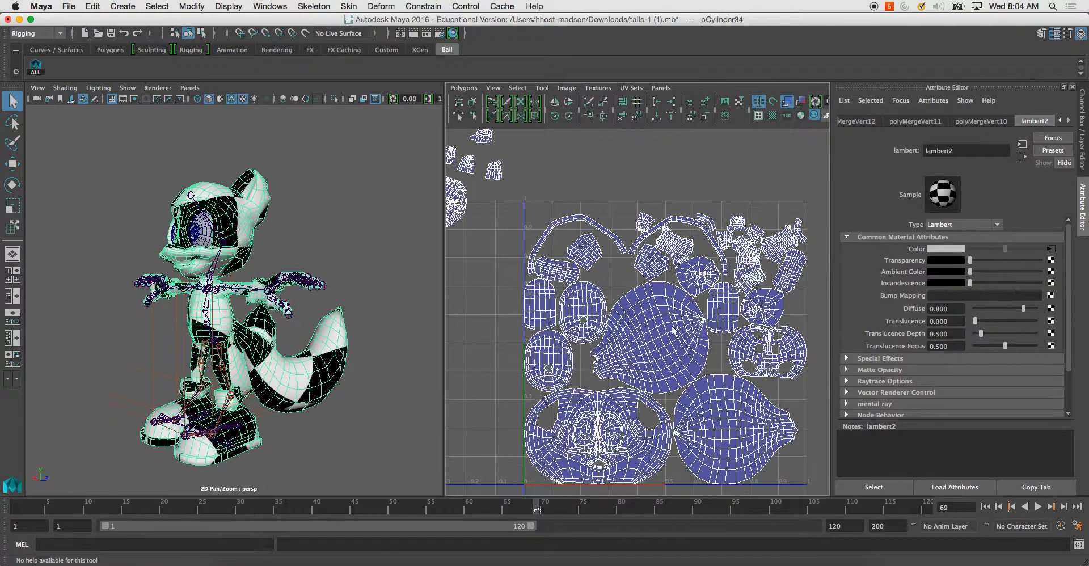
scroll(630, 307, down, 2)
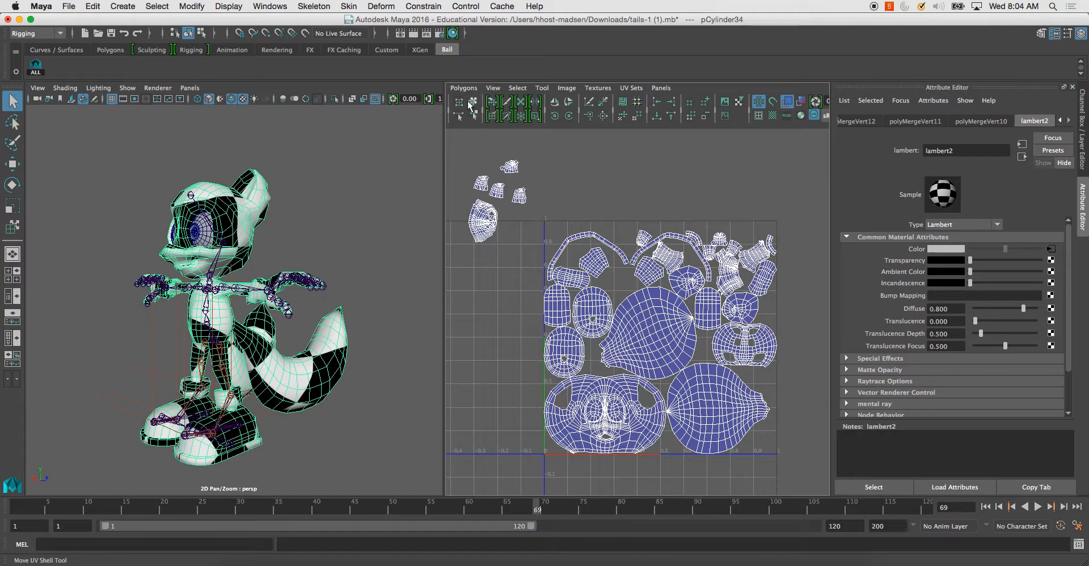
click(471, 103)
drag(483, 200, 554, 252)
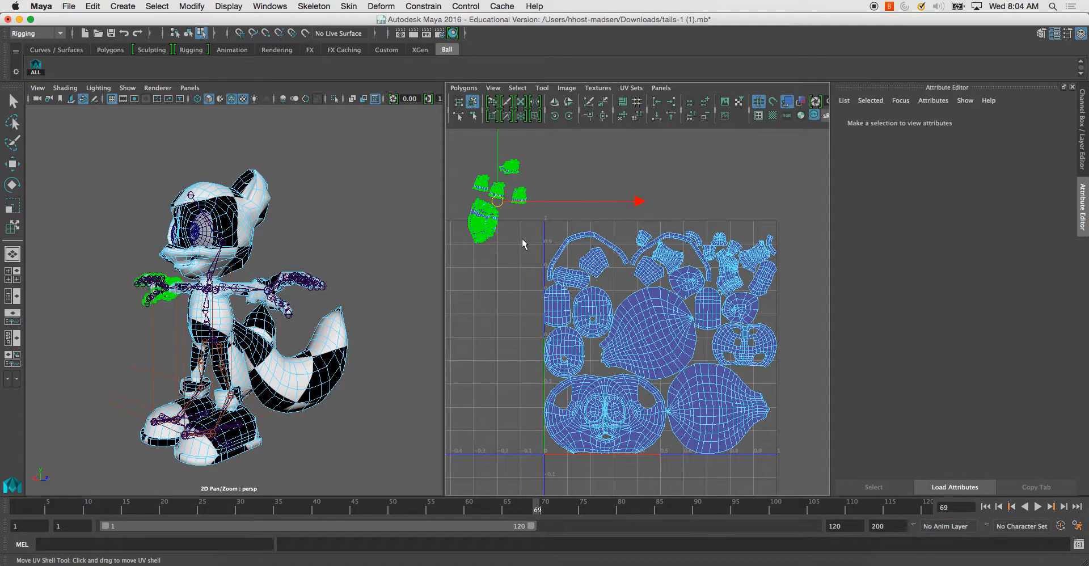
Return to object selection and select both eyeballs to examine their UVs, ending with nothing selected.
right_click(230, 196)
right_drag(231, 197, 286, 180)
click(203, 229)
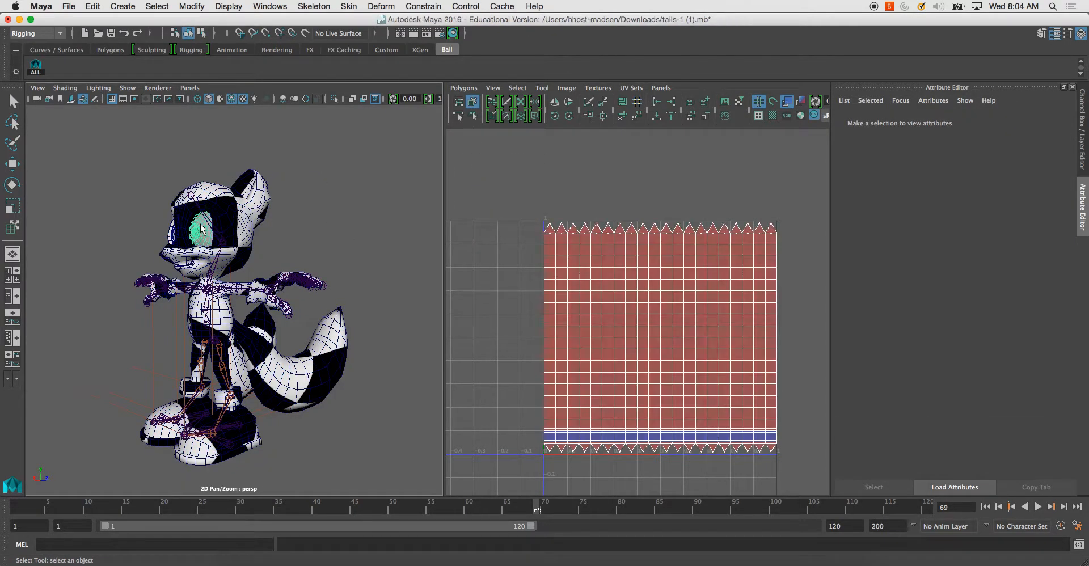
alt+drag(210, 222, 274, 230)
shift+click(245, 232)
click(329, 219)
scroll(324, 218, up, 3)
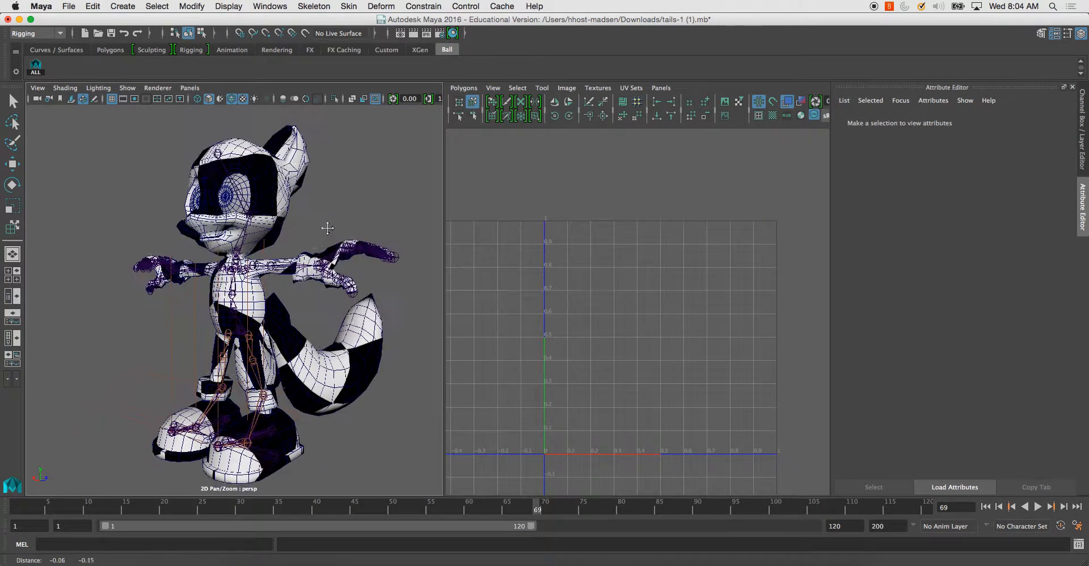